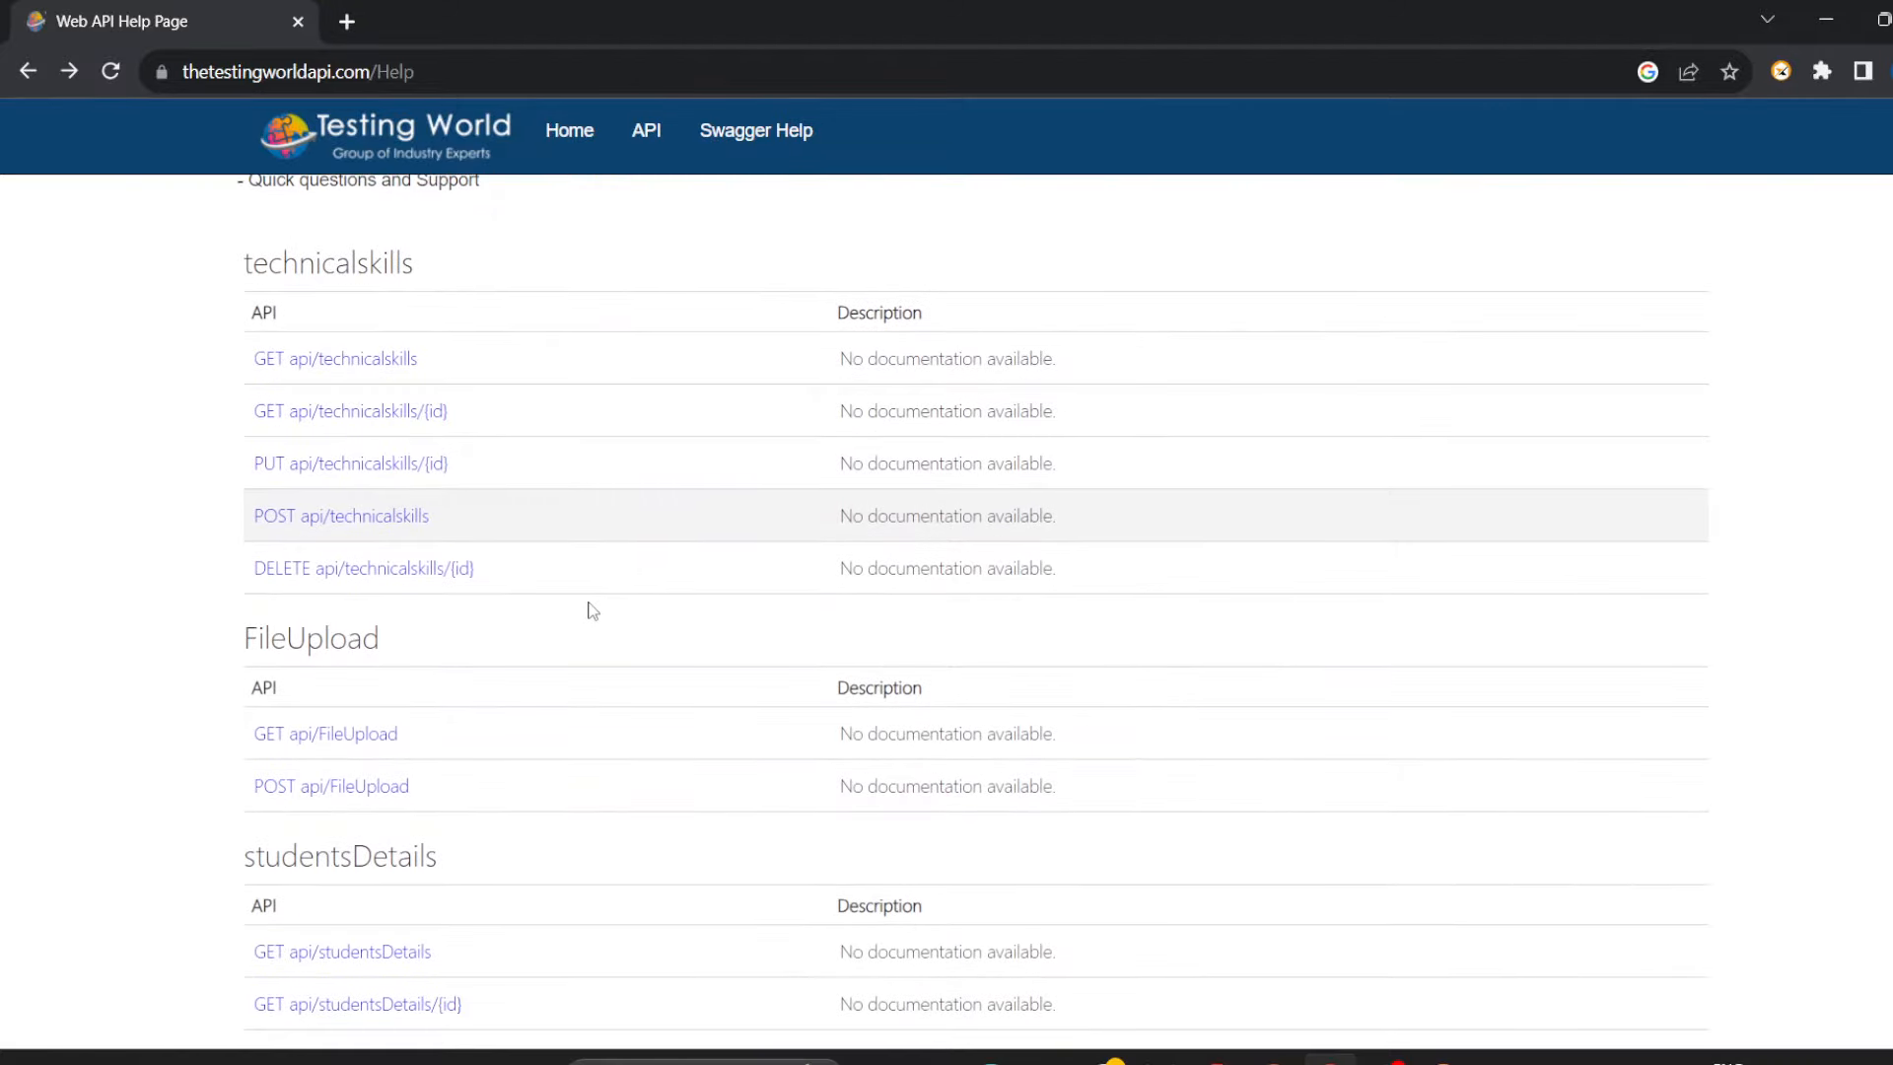
Review the technicalskills, FileUpload, studentsDetails and addresses endpoints listed on the Web API Help Page.
{"action": "scroll", "coordinate": [591, 611], "scroll_direction": "up", "scroll_amount": 3}
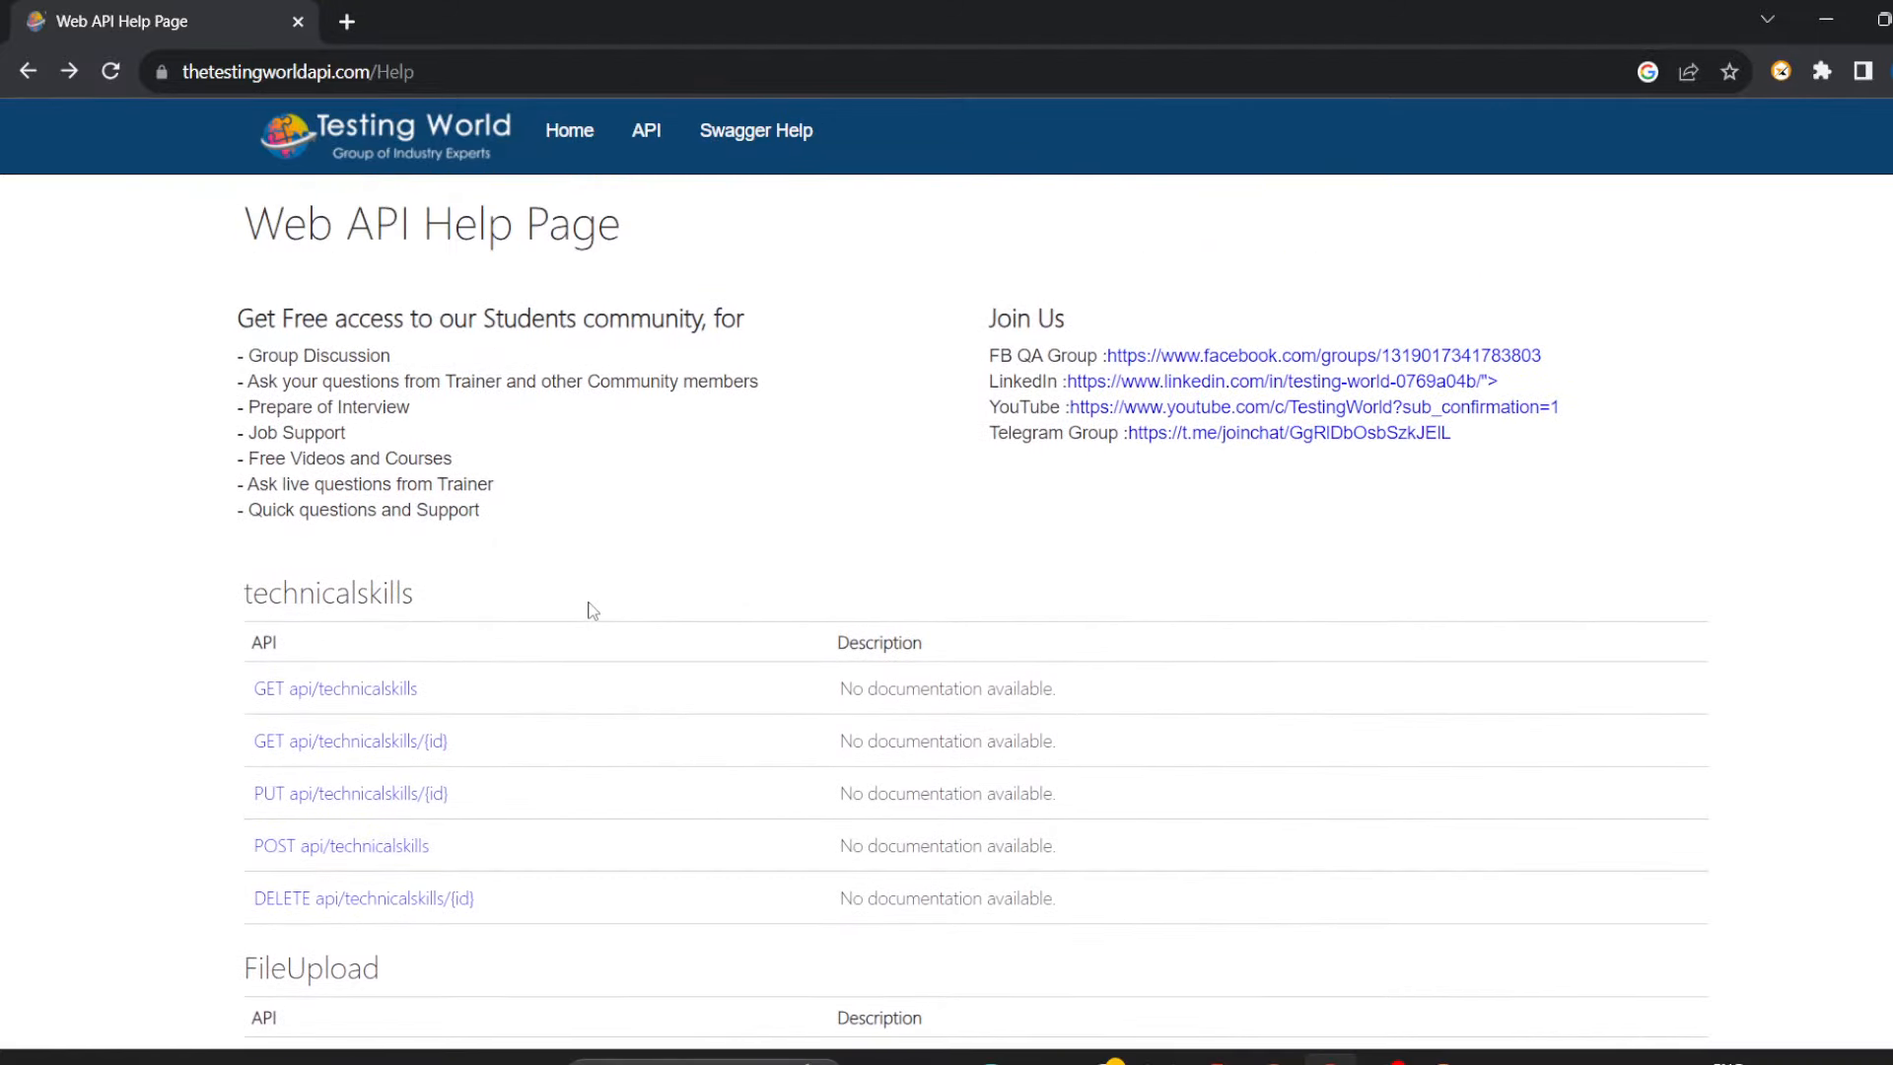
{"action": "scroll", "coordinate": [592, 611], "scroll_direction": "down", "scroll_amount": 8}
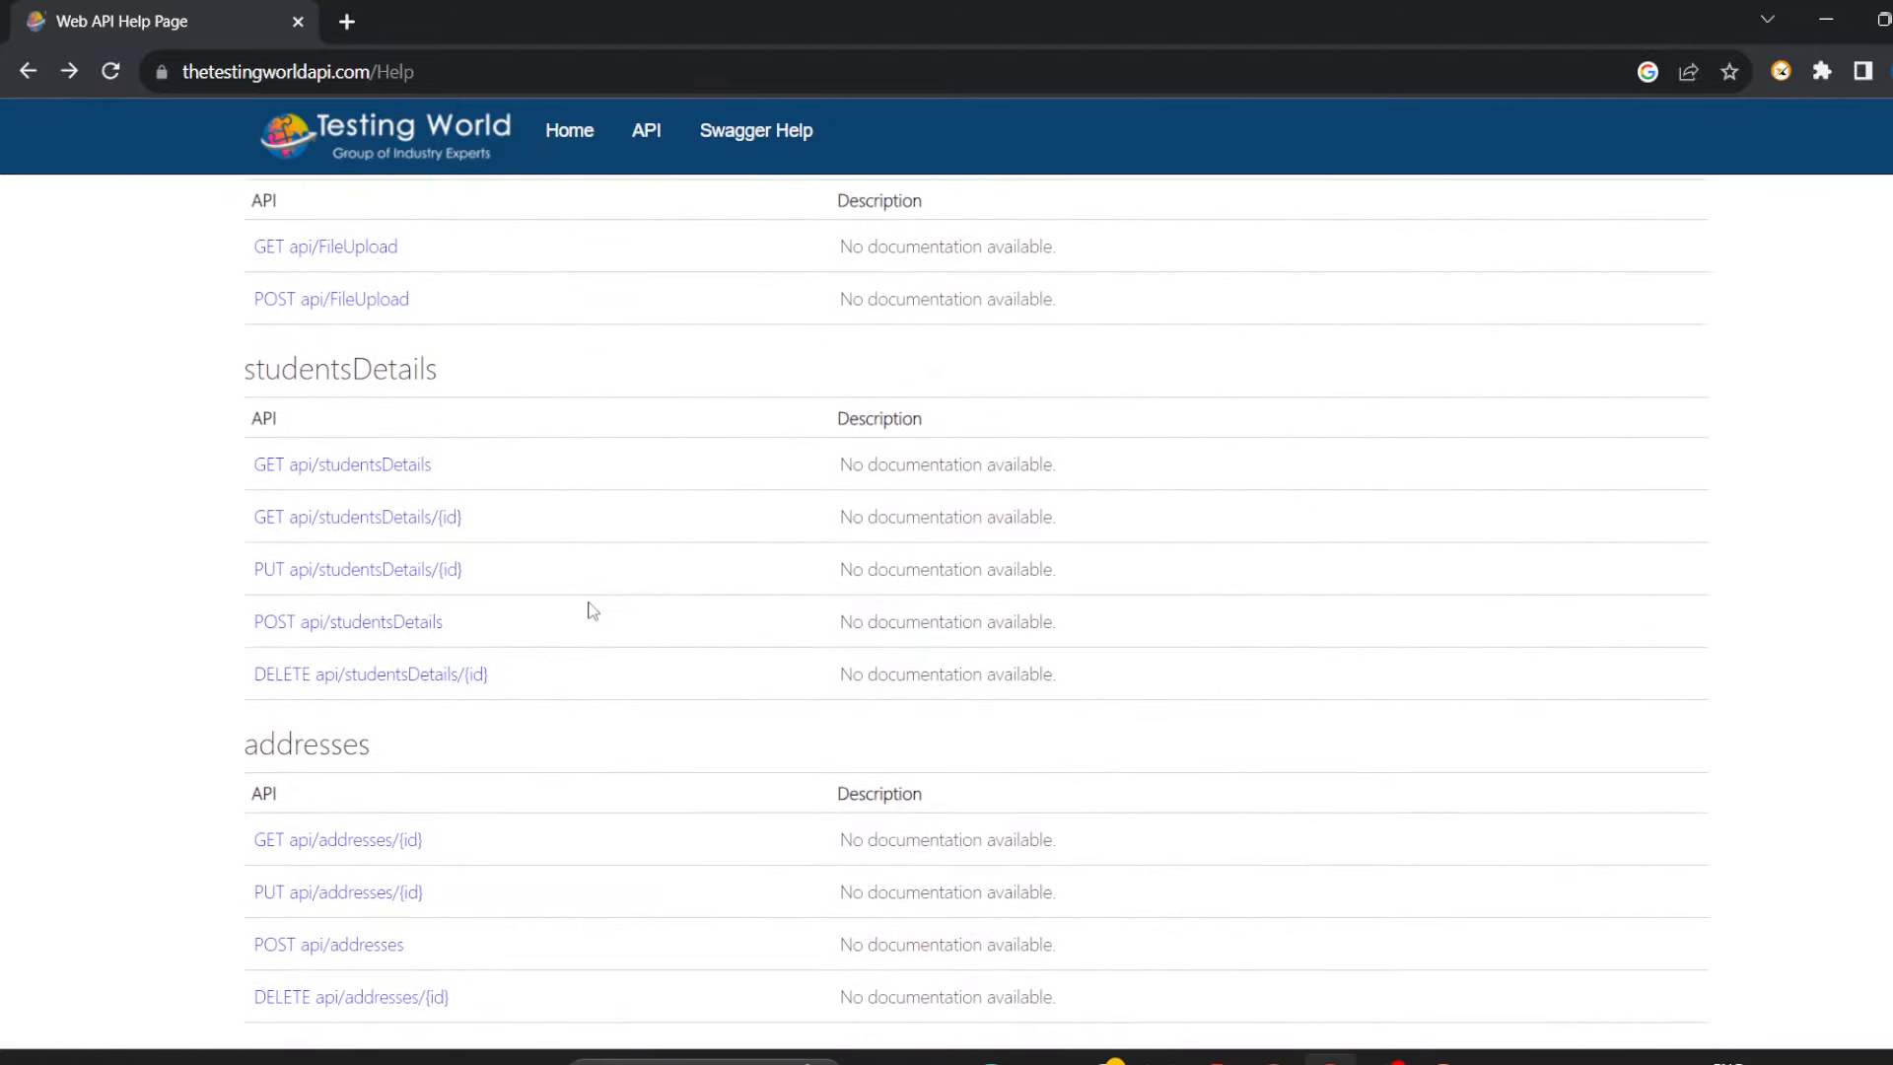
{"action": "scroll", "coordinate": [591, 610], "scroll_direction": "up", "scroll_amount": 8}
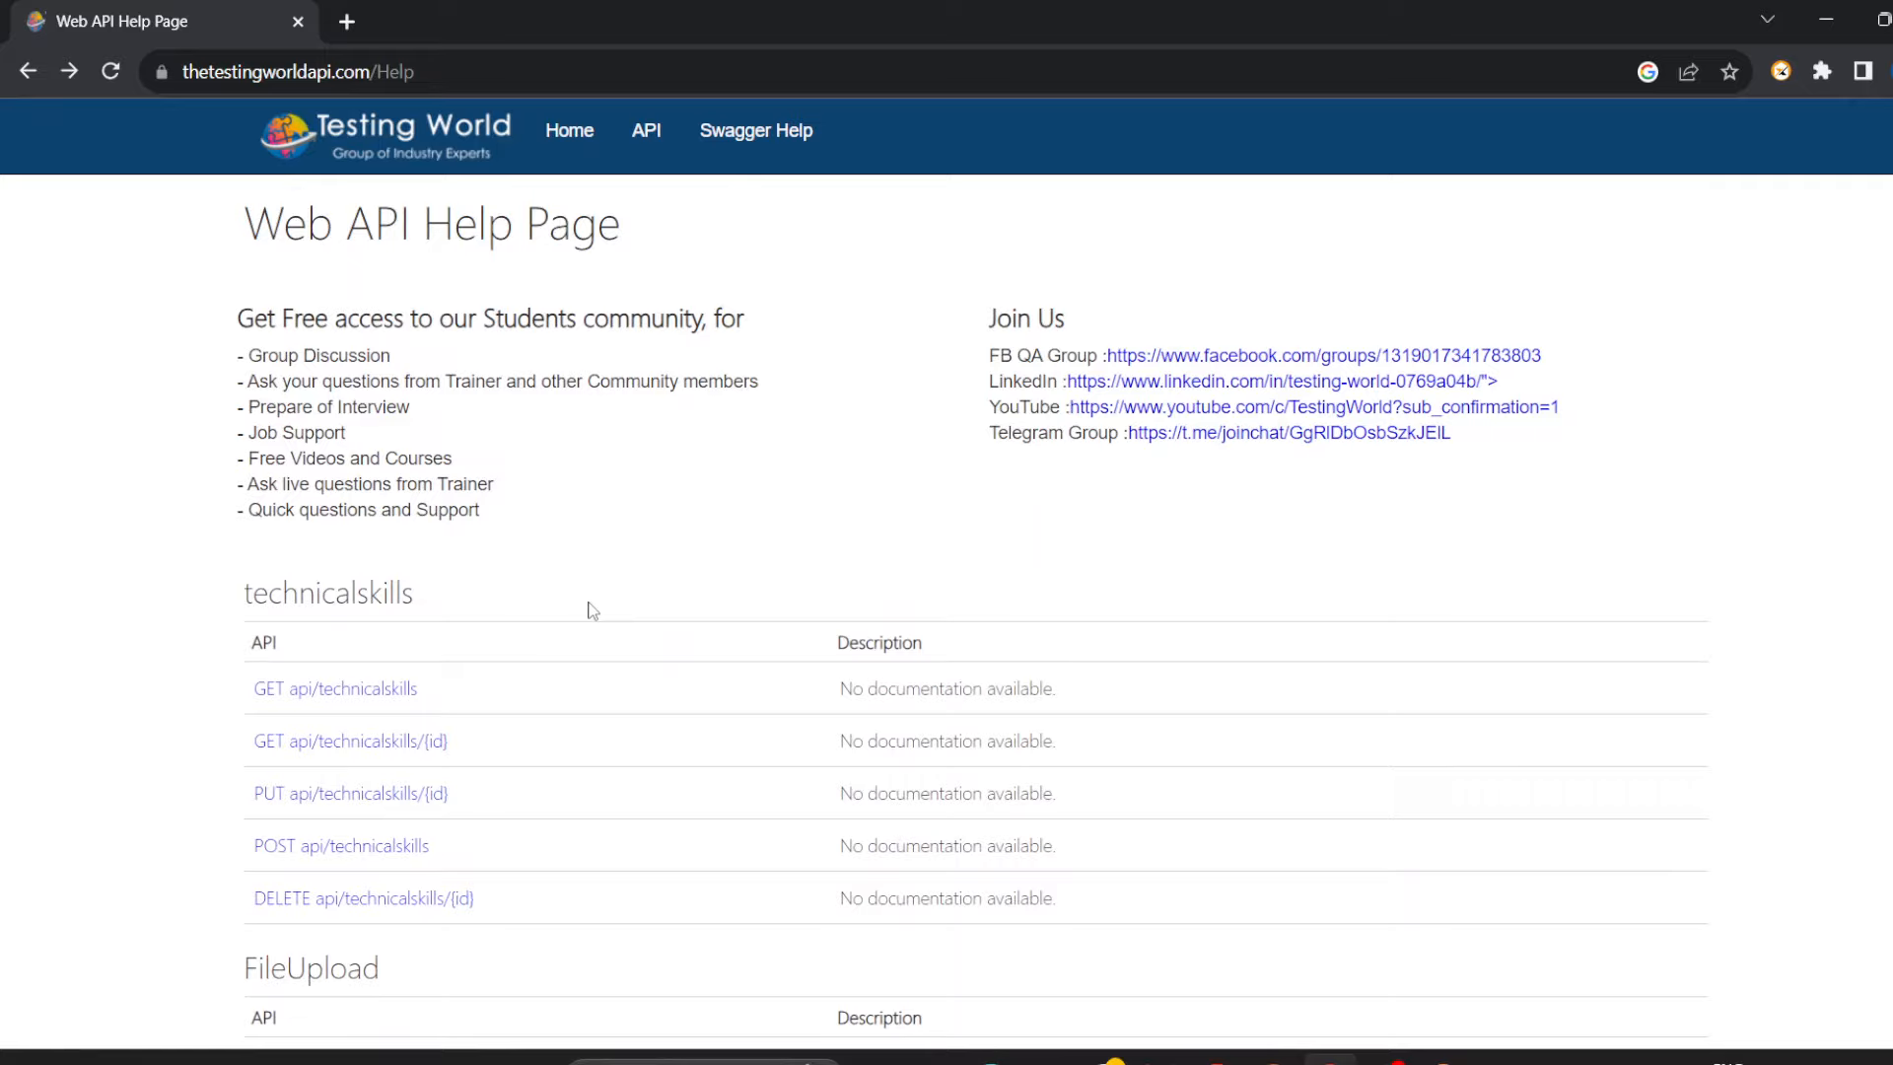
{"action": "scroll", "coordinate": [592, 610], "scroll_direction": "down", "scroll_amount": 4}
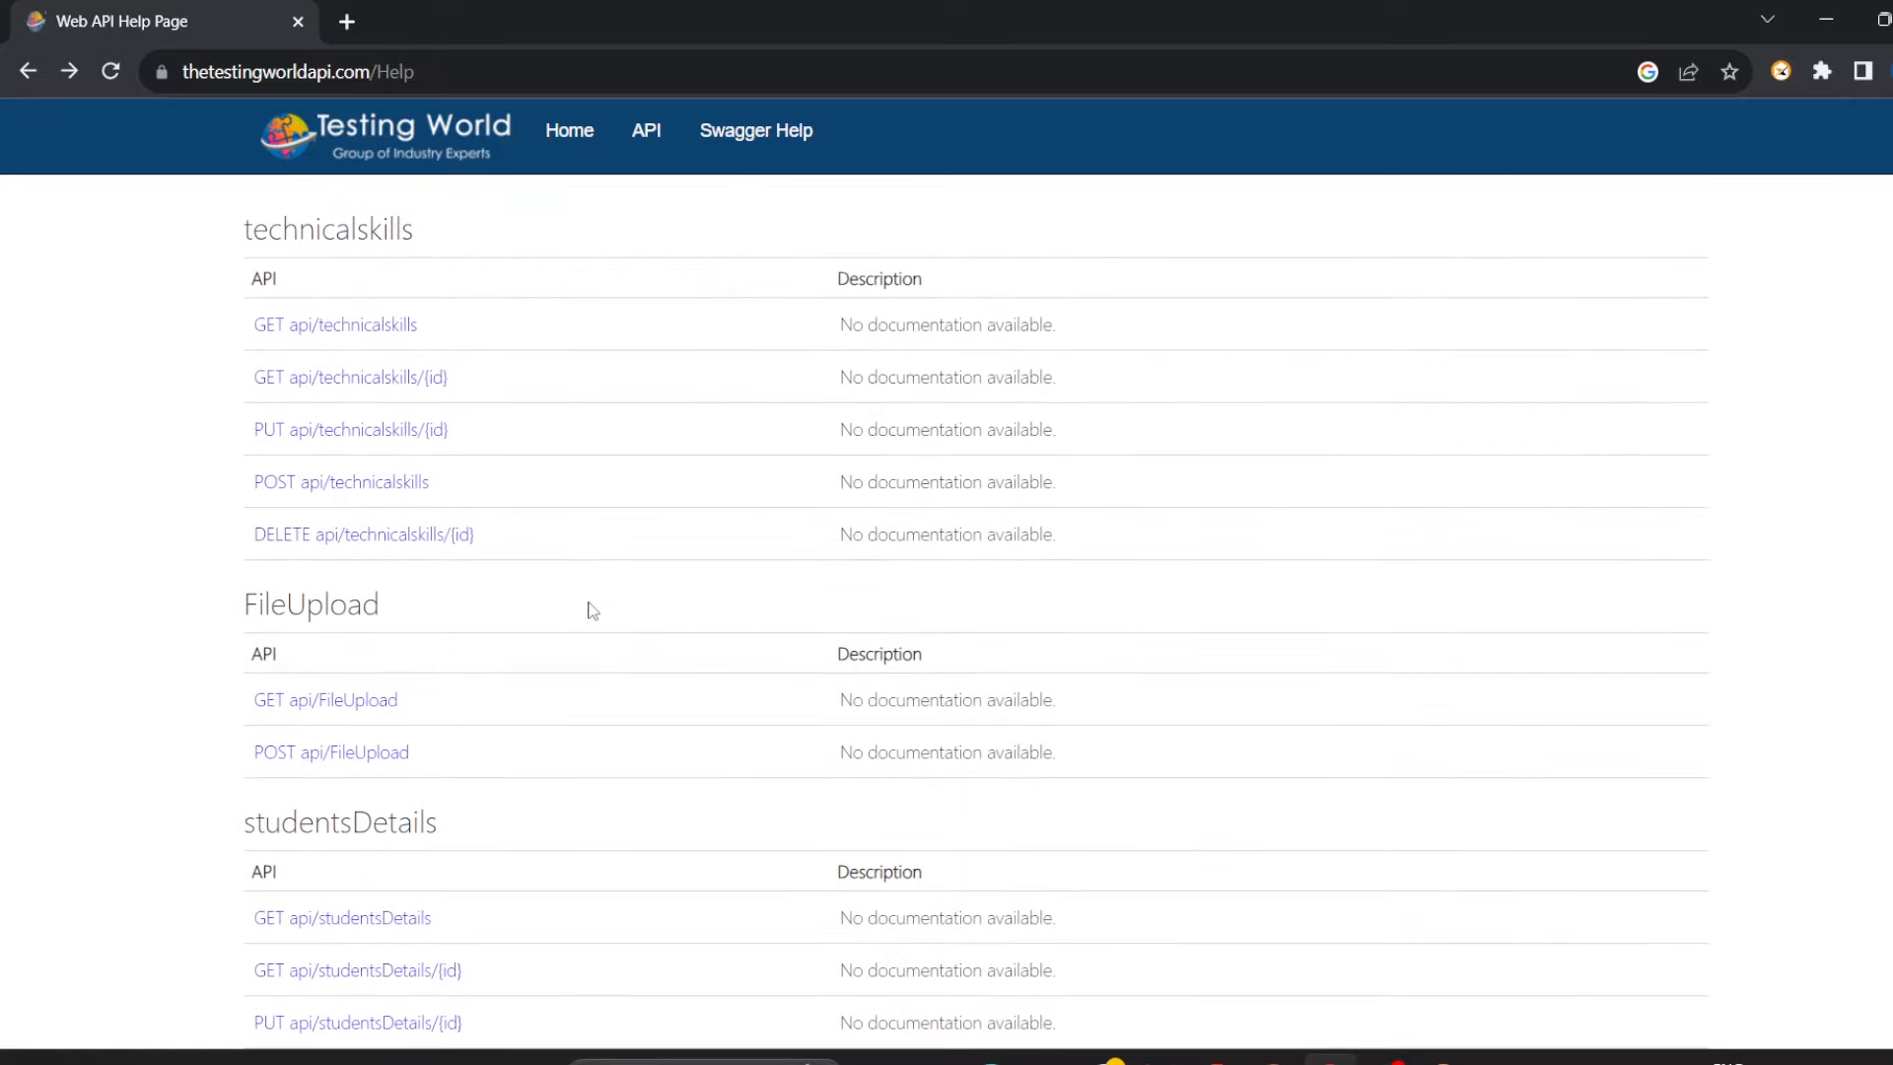
{"action": "scroll", "coordinate": [592, 610], "scroll_direction": "up", "scroll_amount": 4}
{"action": "scroll", "coordinate": [591, 611], "scroll_direction": "down", "scroll_amount": 6}
{"action": "scroll", "coordinate": [591, 610], "scroll_direction": "up", "scroll_amount": 6}
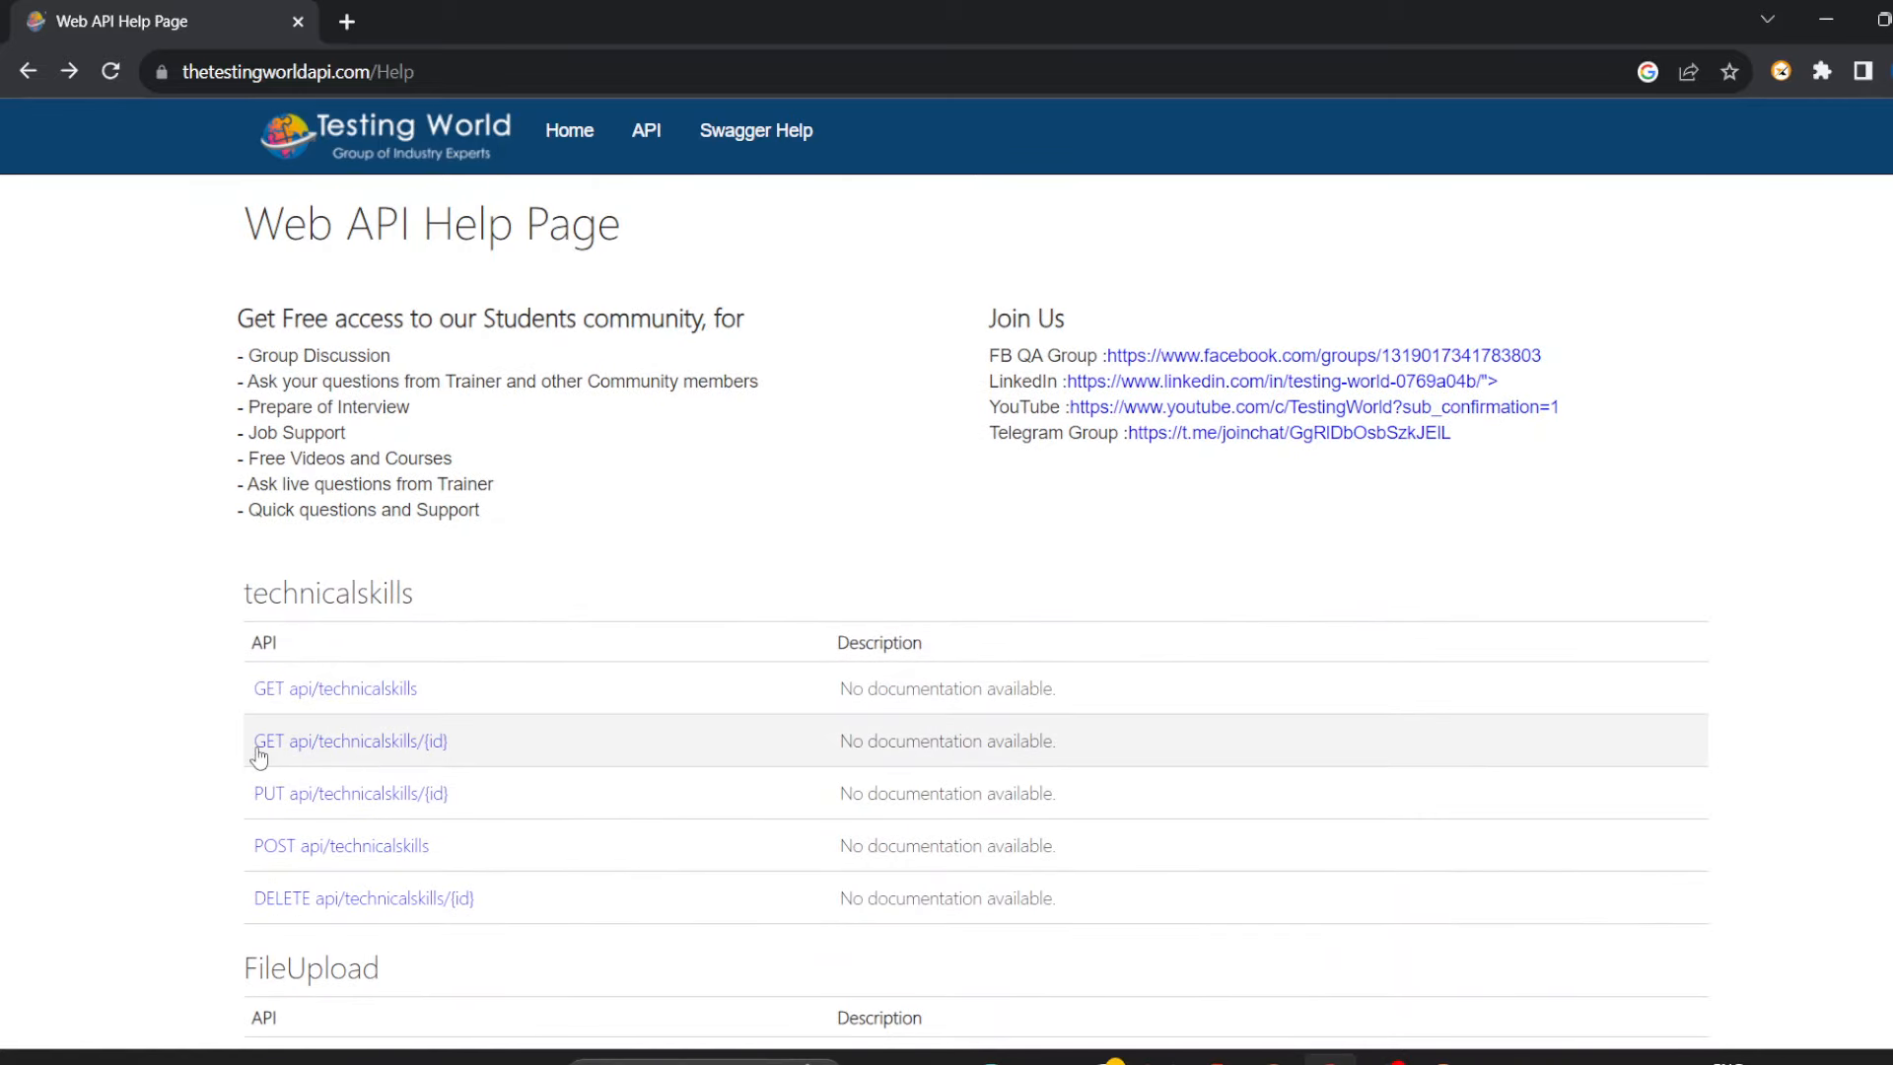
{"action": "double_click", "coordinate": [284, 71]}
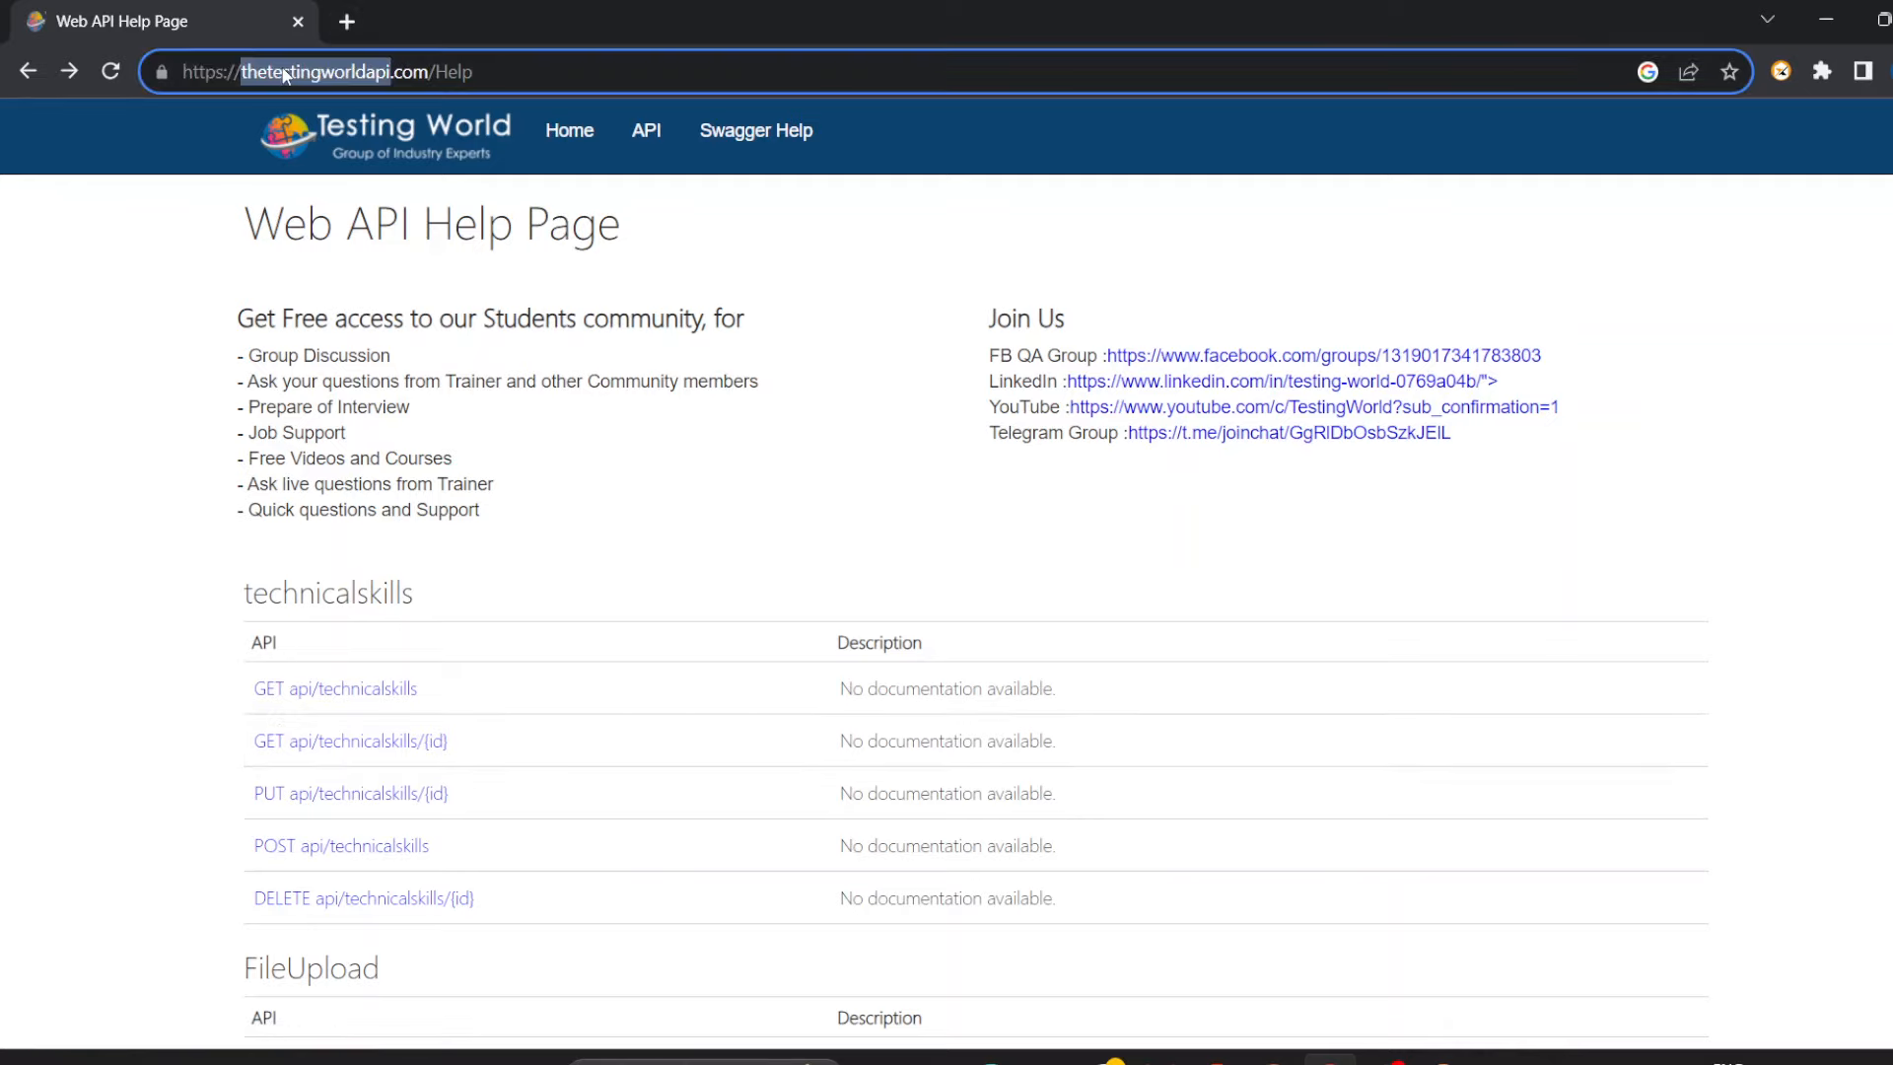
{"action": "left_click", "coordinate": [391, 747]}
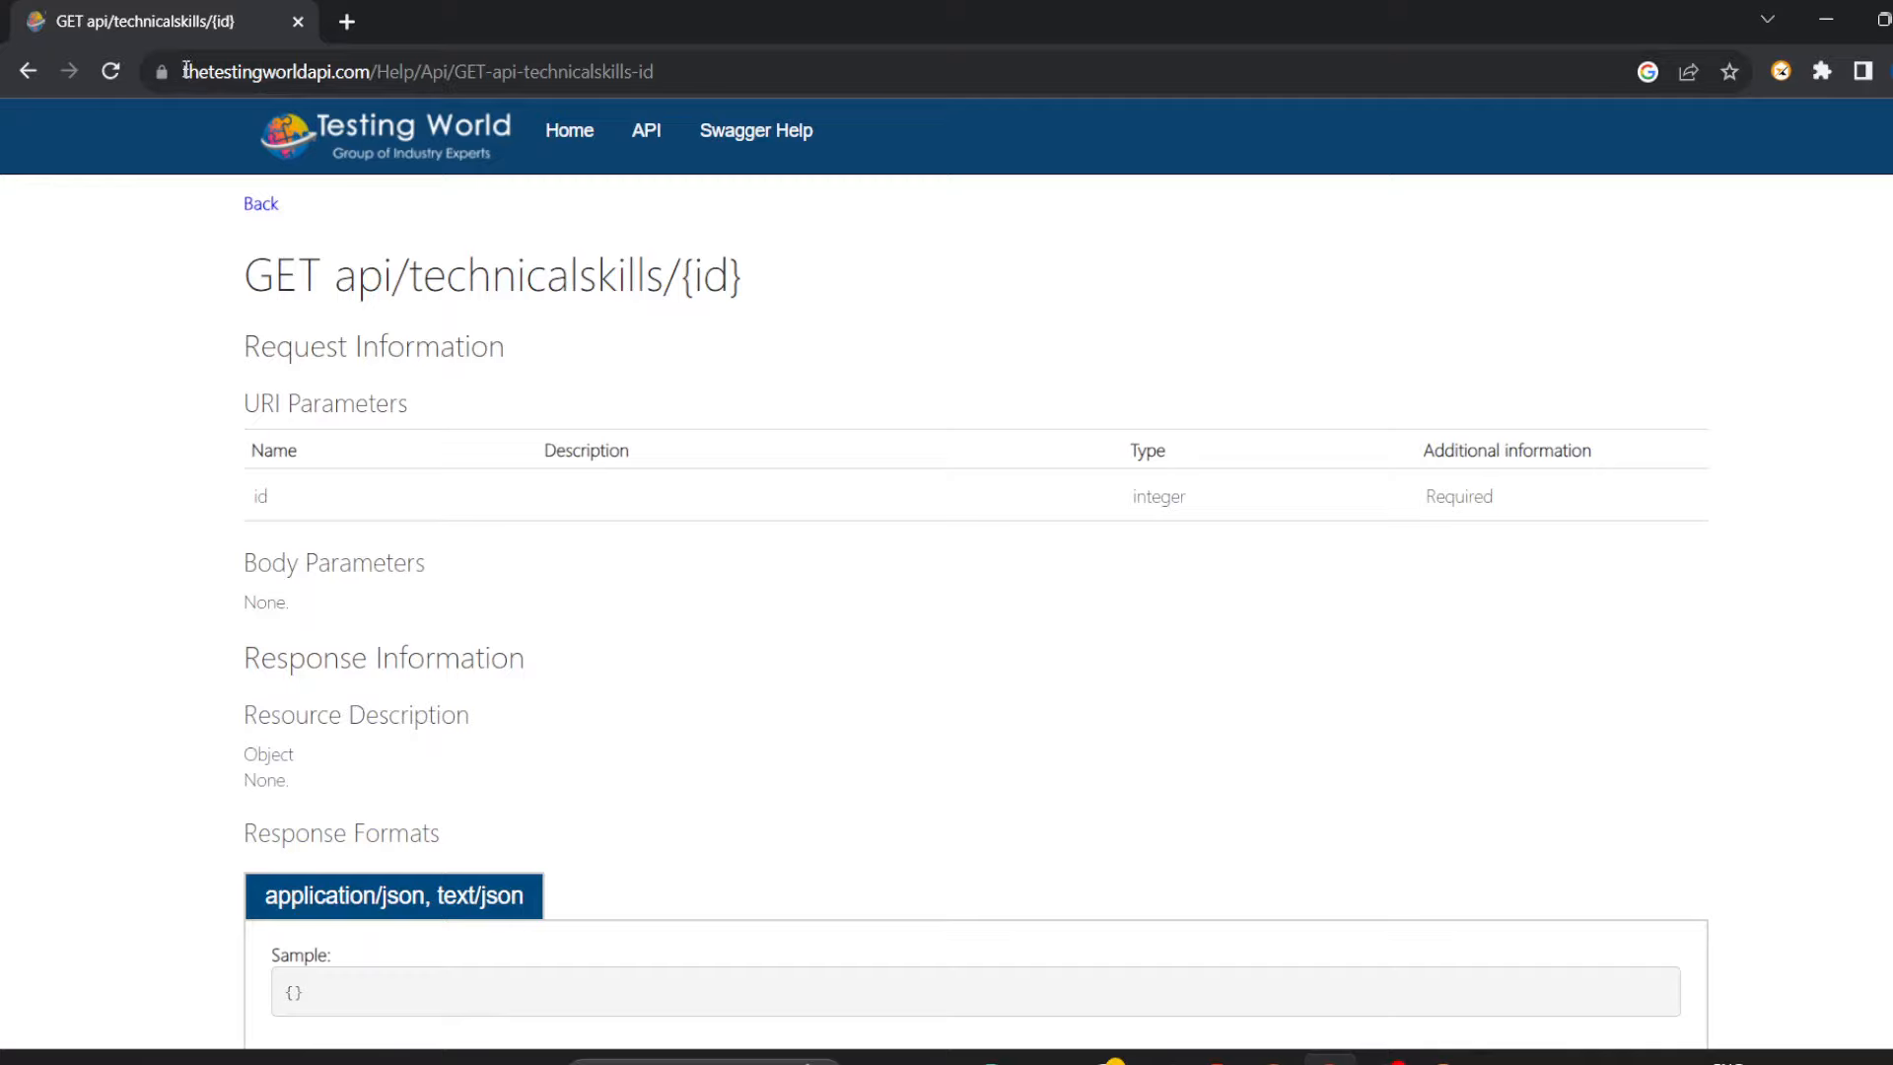
{"action": "left_click_drag", "start_coordinate": [185, 71], "coordinate": [369, 69]}
{"action": "key", "text": "ctrl+c"}
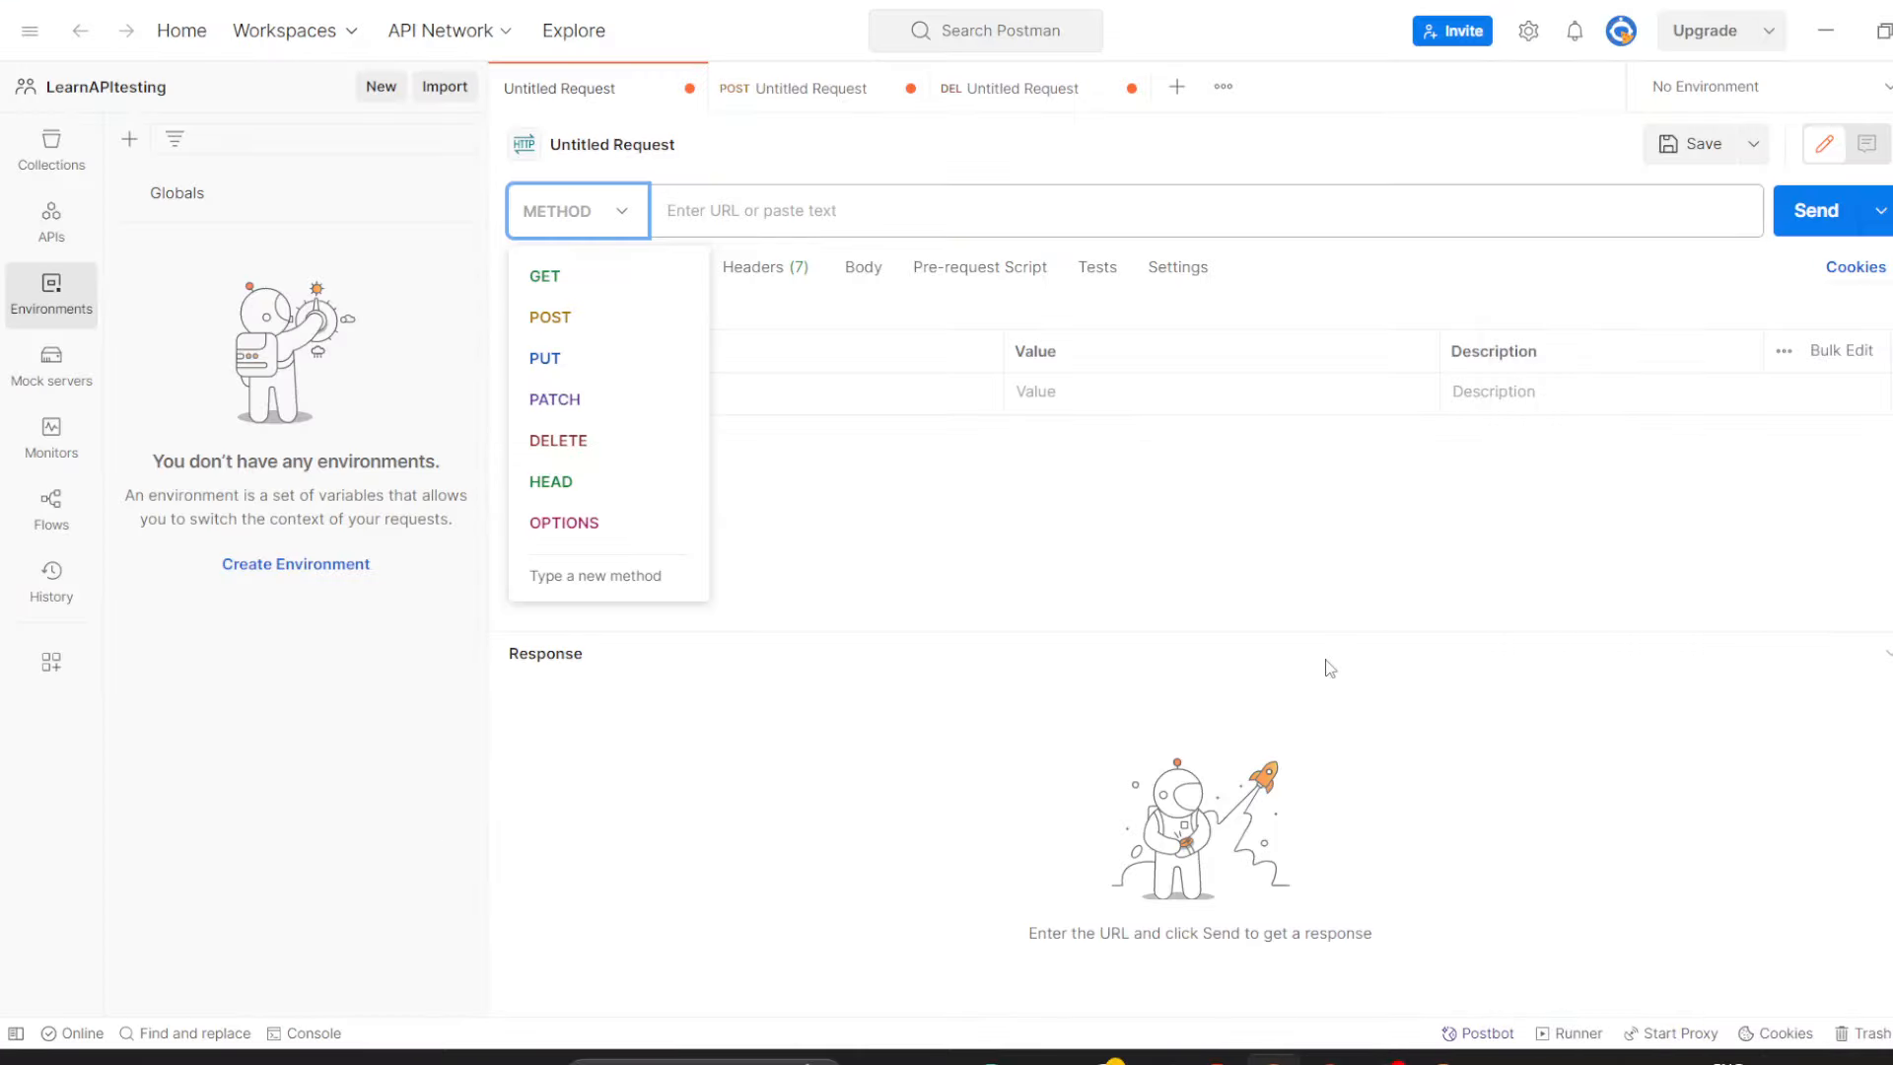
{"action": "left_click", "coordinate": [542, 275]}
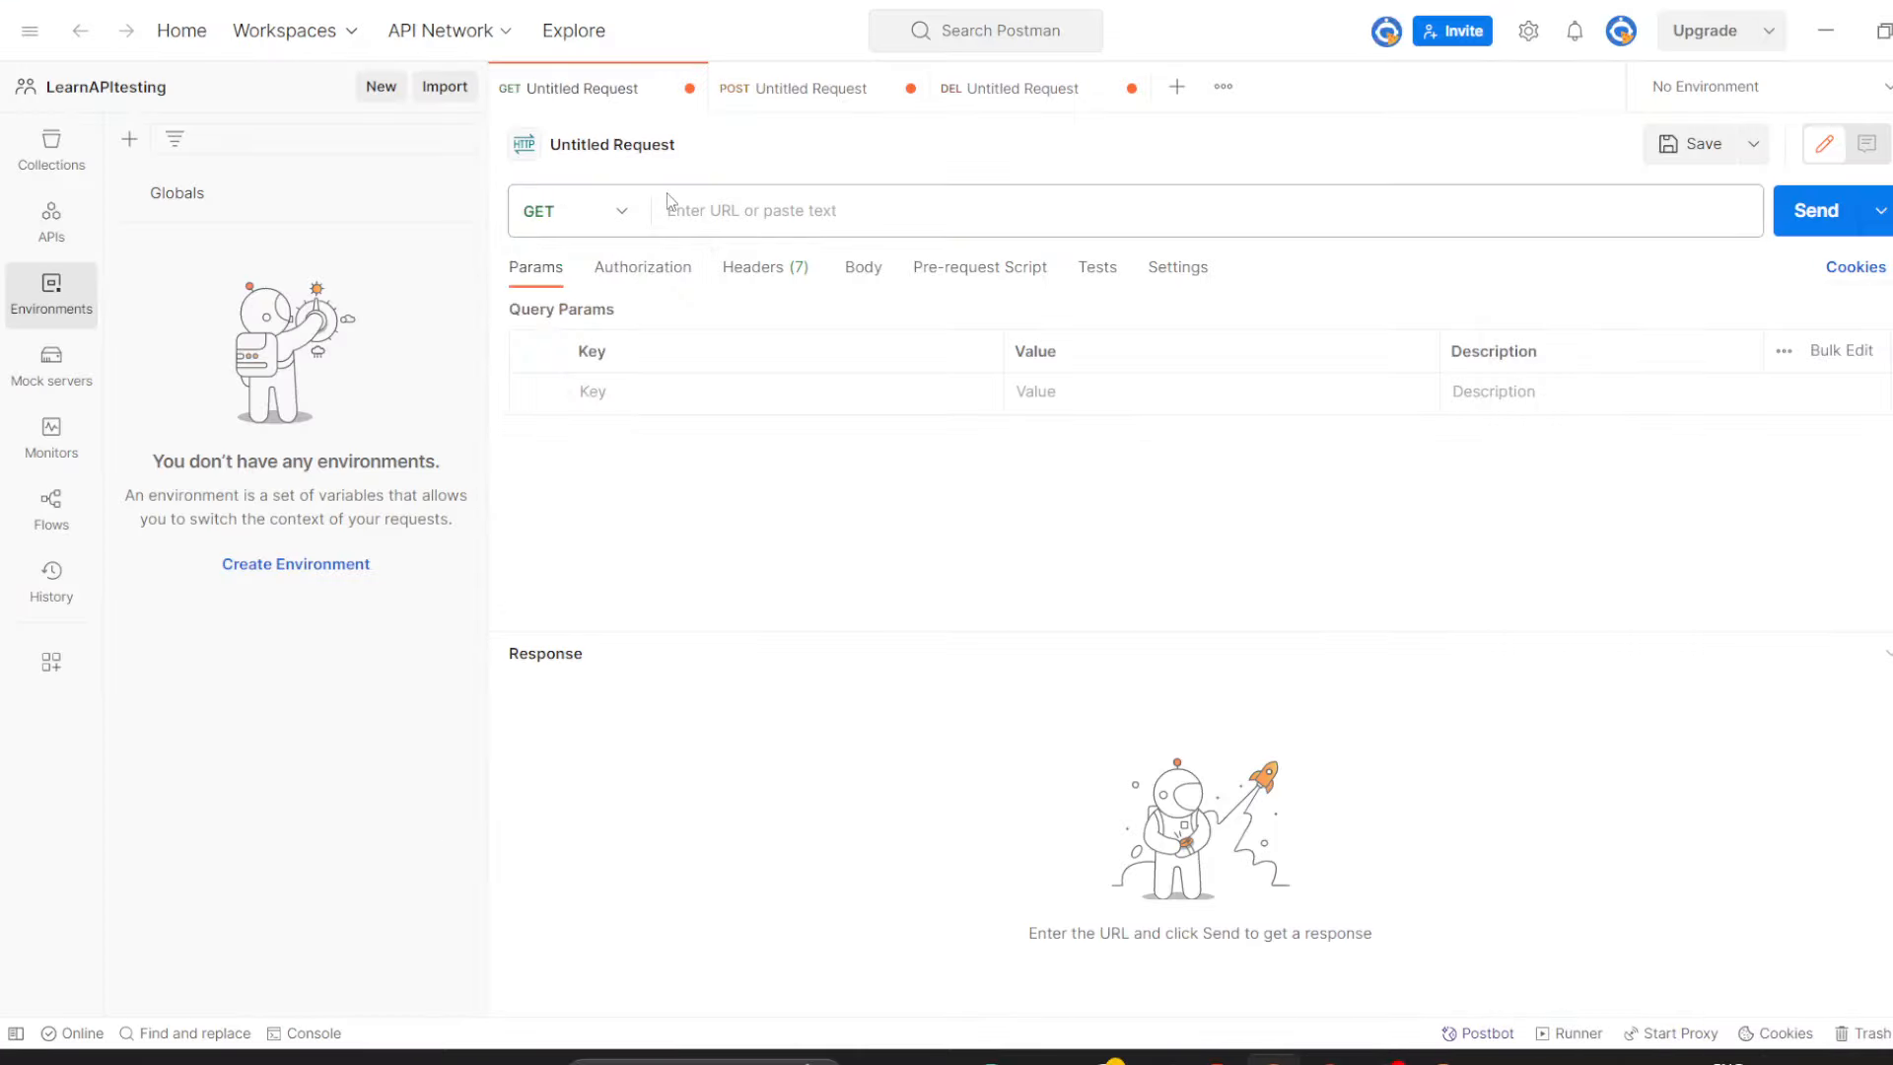
{"action": "left_click", "coordinate": [708, 208]}
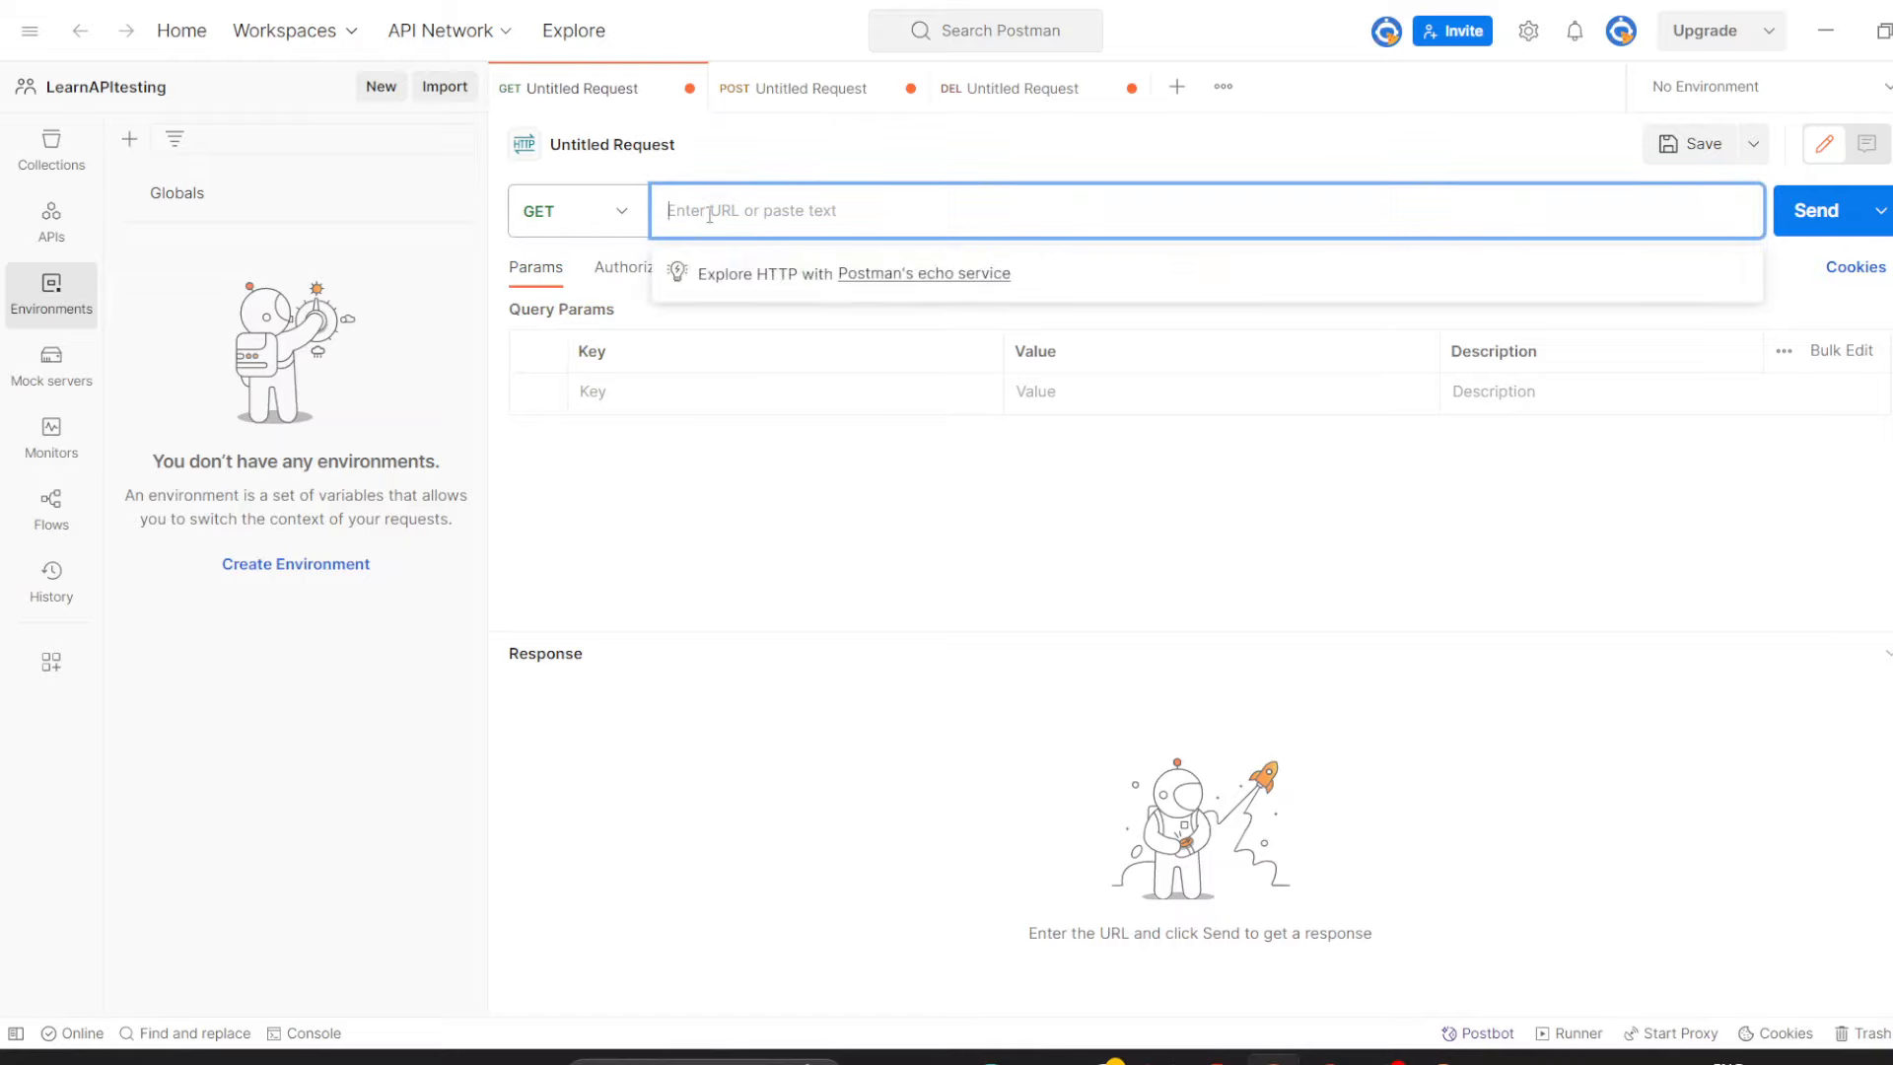
{"action": "key", "text": "ctrl+v"}
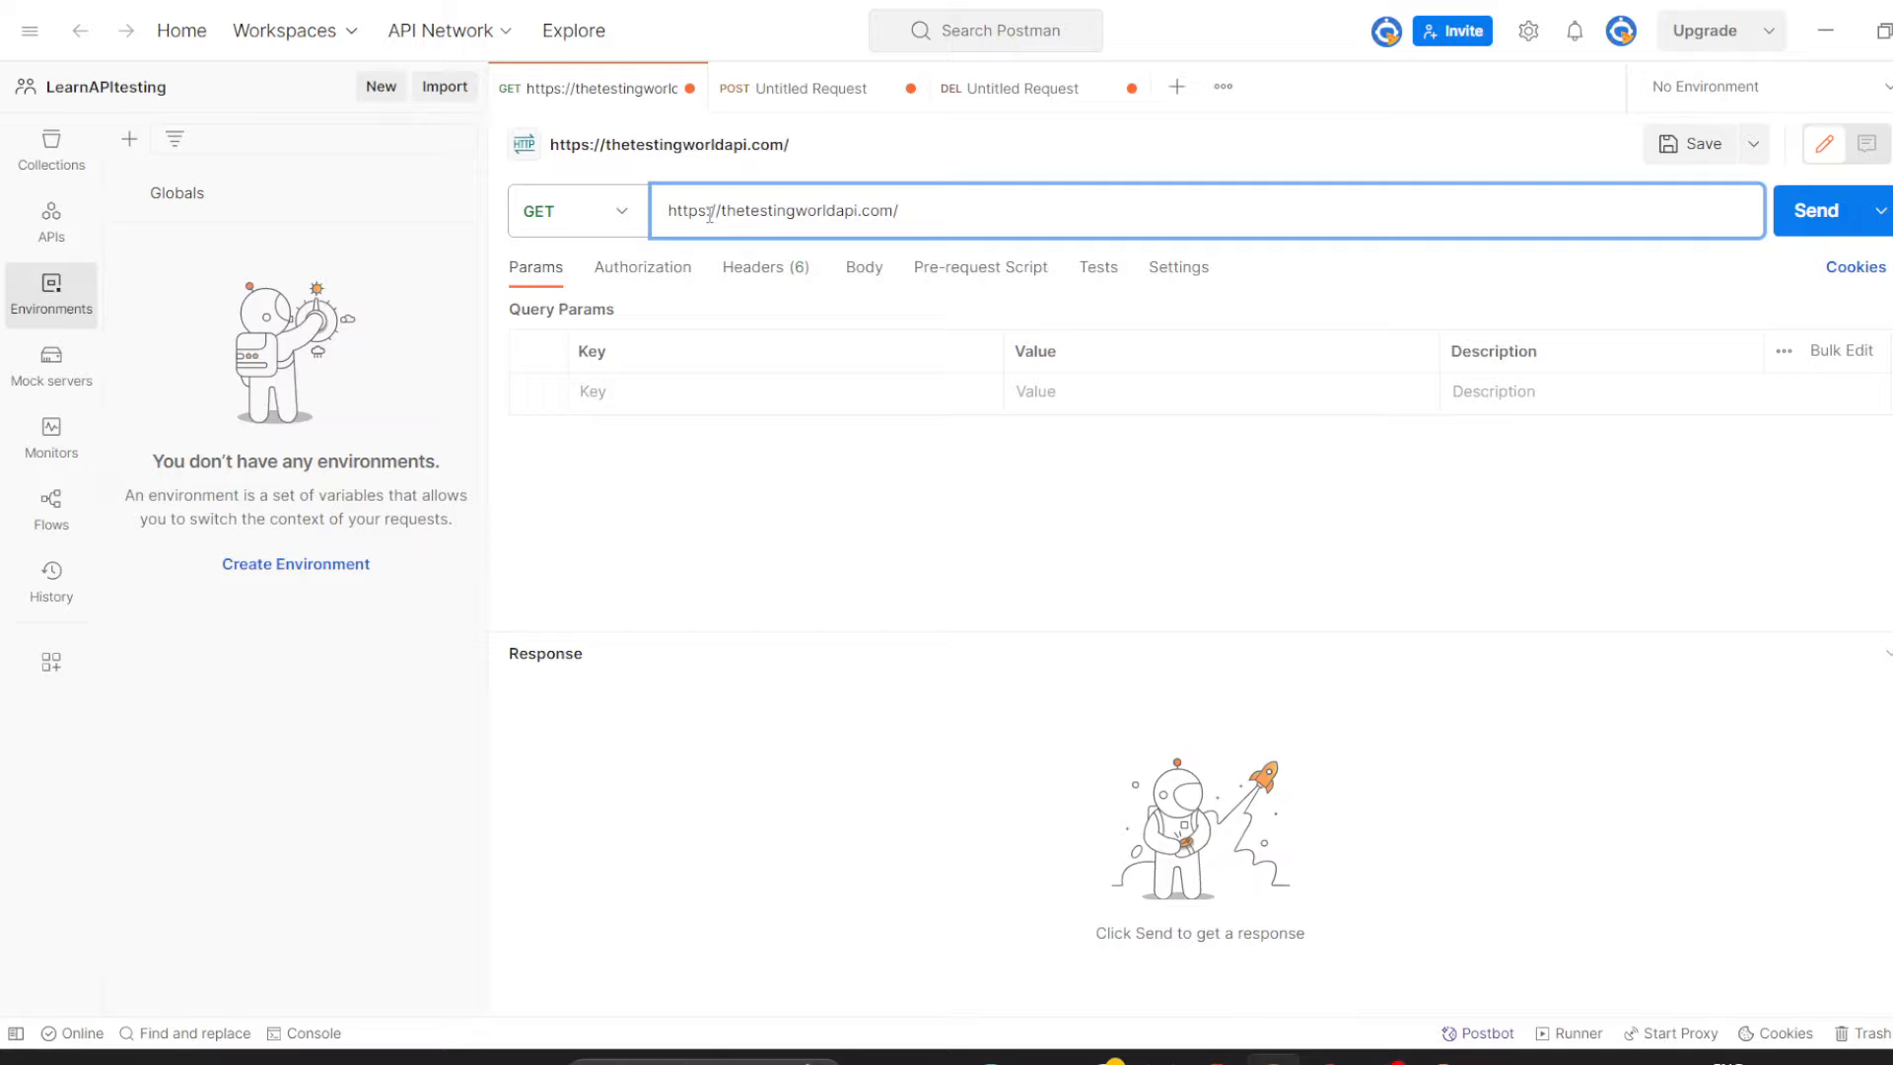
Copy the endpoint path from the documentation and append it to the Postman request URL as api/technicalskills/300000.
{"action": "key", "text": "alt+Tab"}
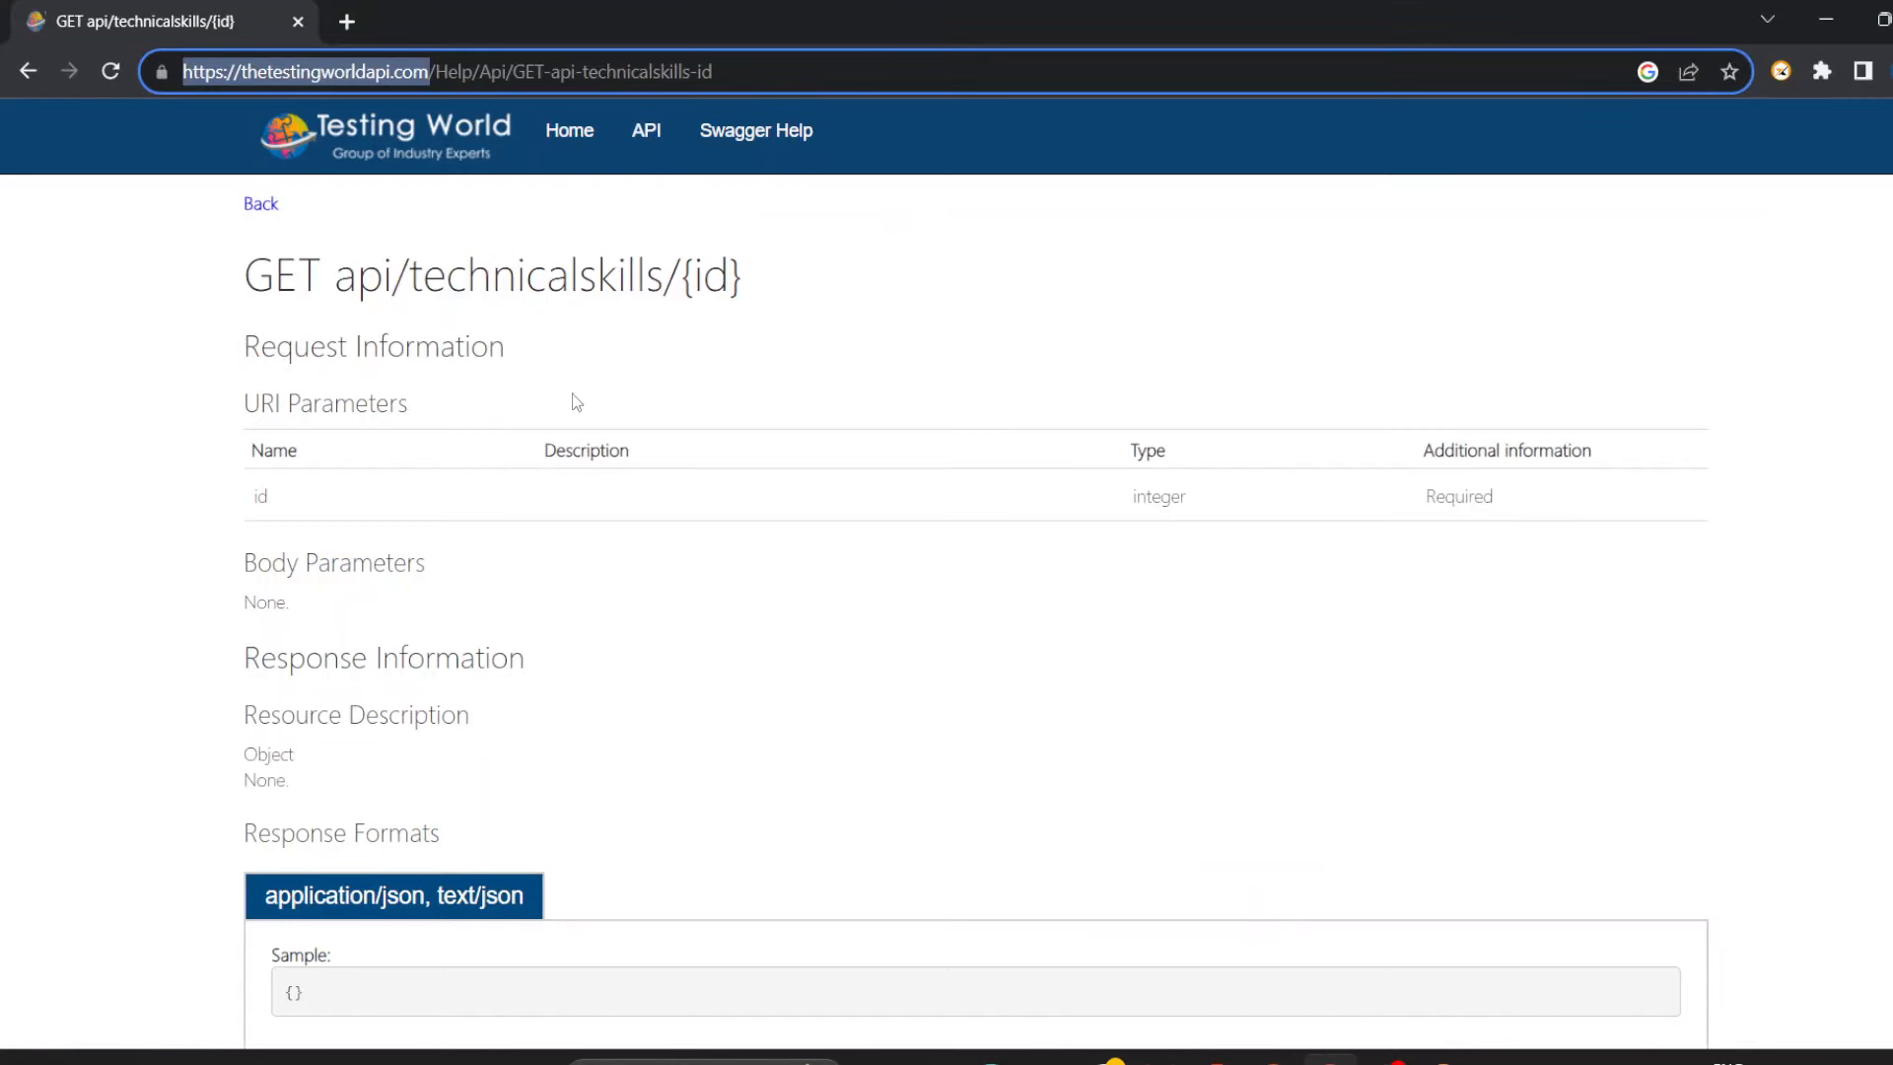
{"action": "left_click_drag", "start_coordinate": [336, 280], "coordinate": [750, 289]}
{"action": "key", "text": "ctrl+c"}
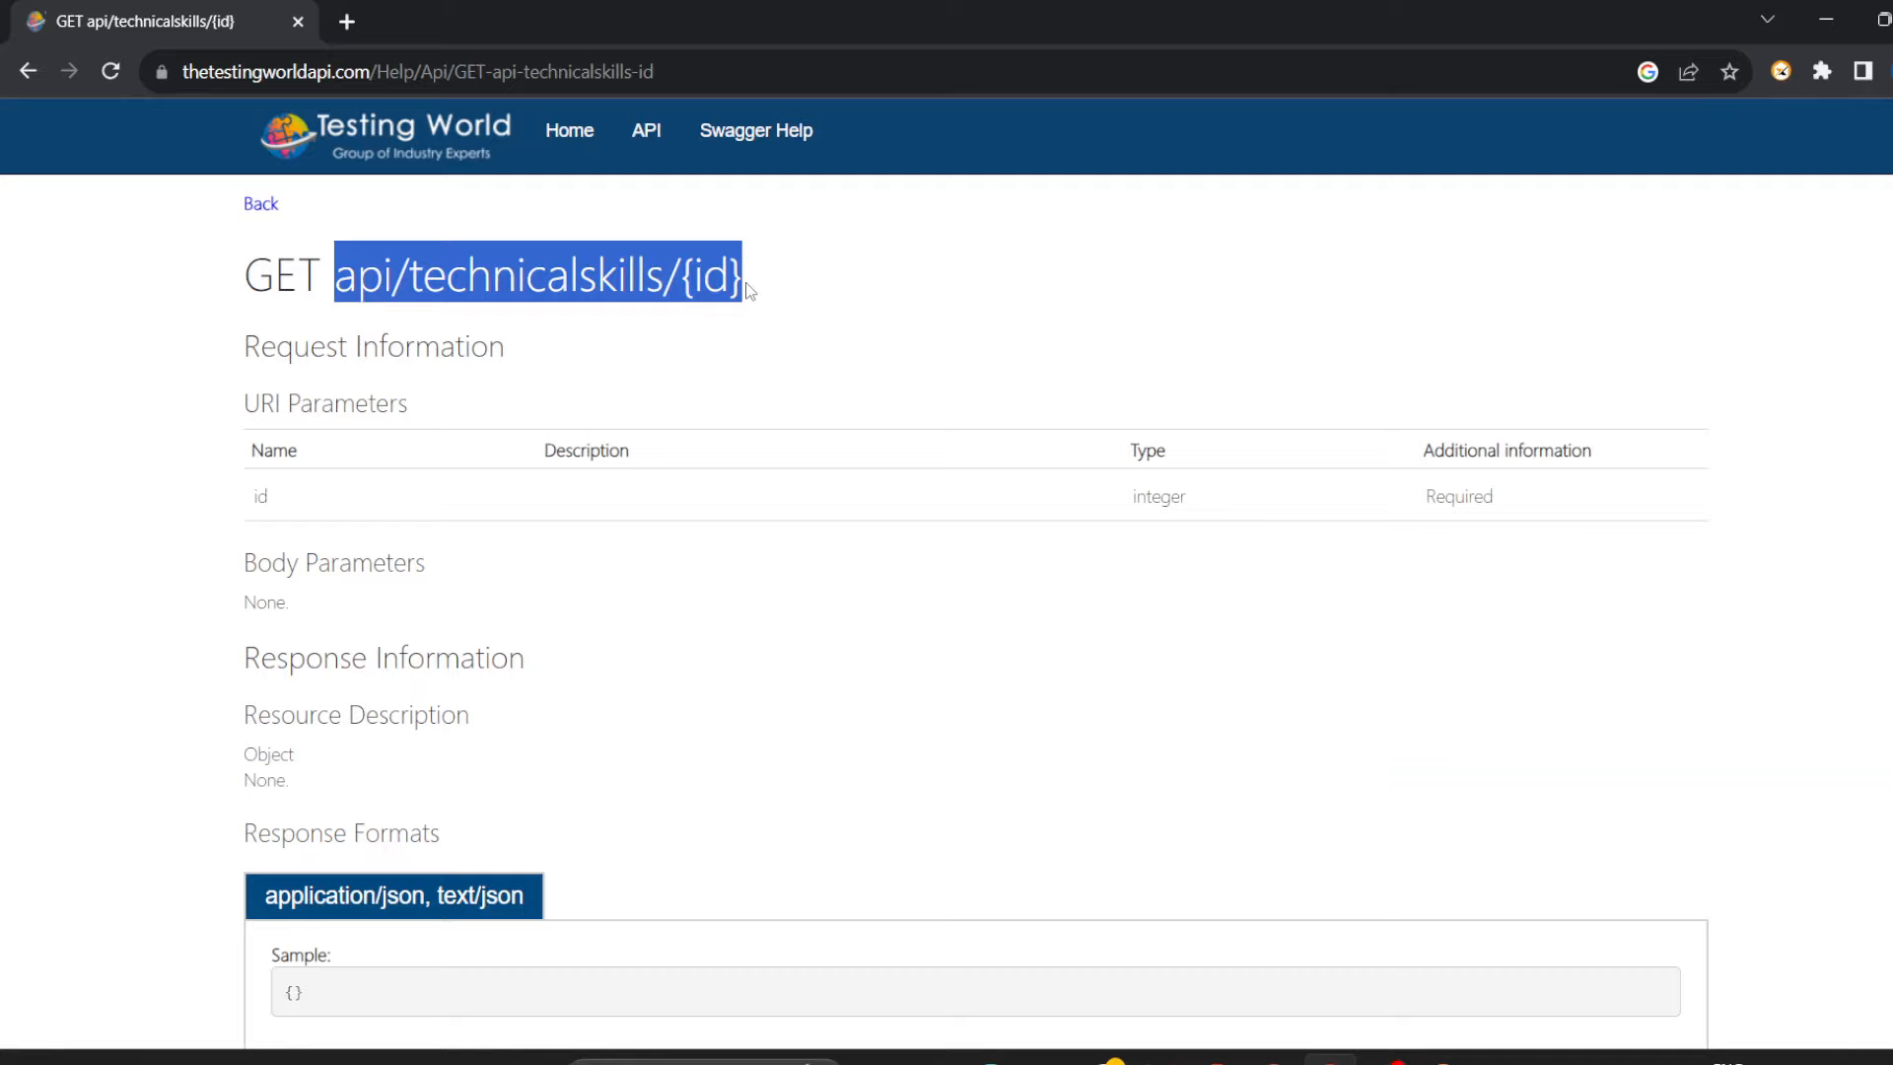
{"action": "key", "text": "alt+Tab"}
{"action": "key", "text": "ctrl+v"}
{"action": "key", "text": "BackSpace"}
{"action": "key", "text": "BackSpace"}
{"action": "key", "text": "BackSpace"}
{"action": "key", "text": "BackSpace"}
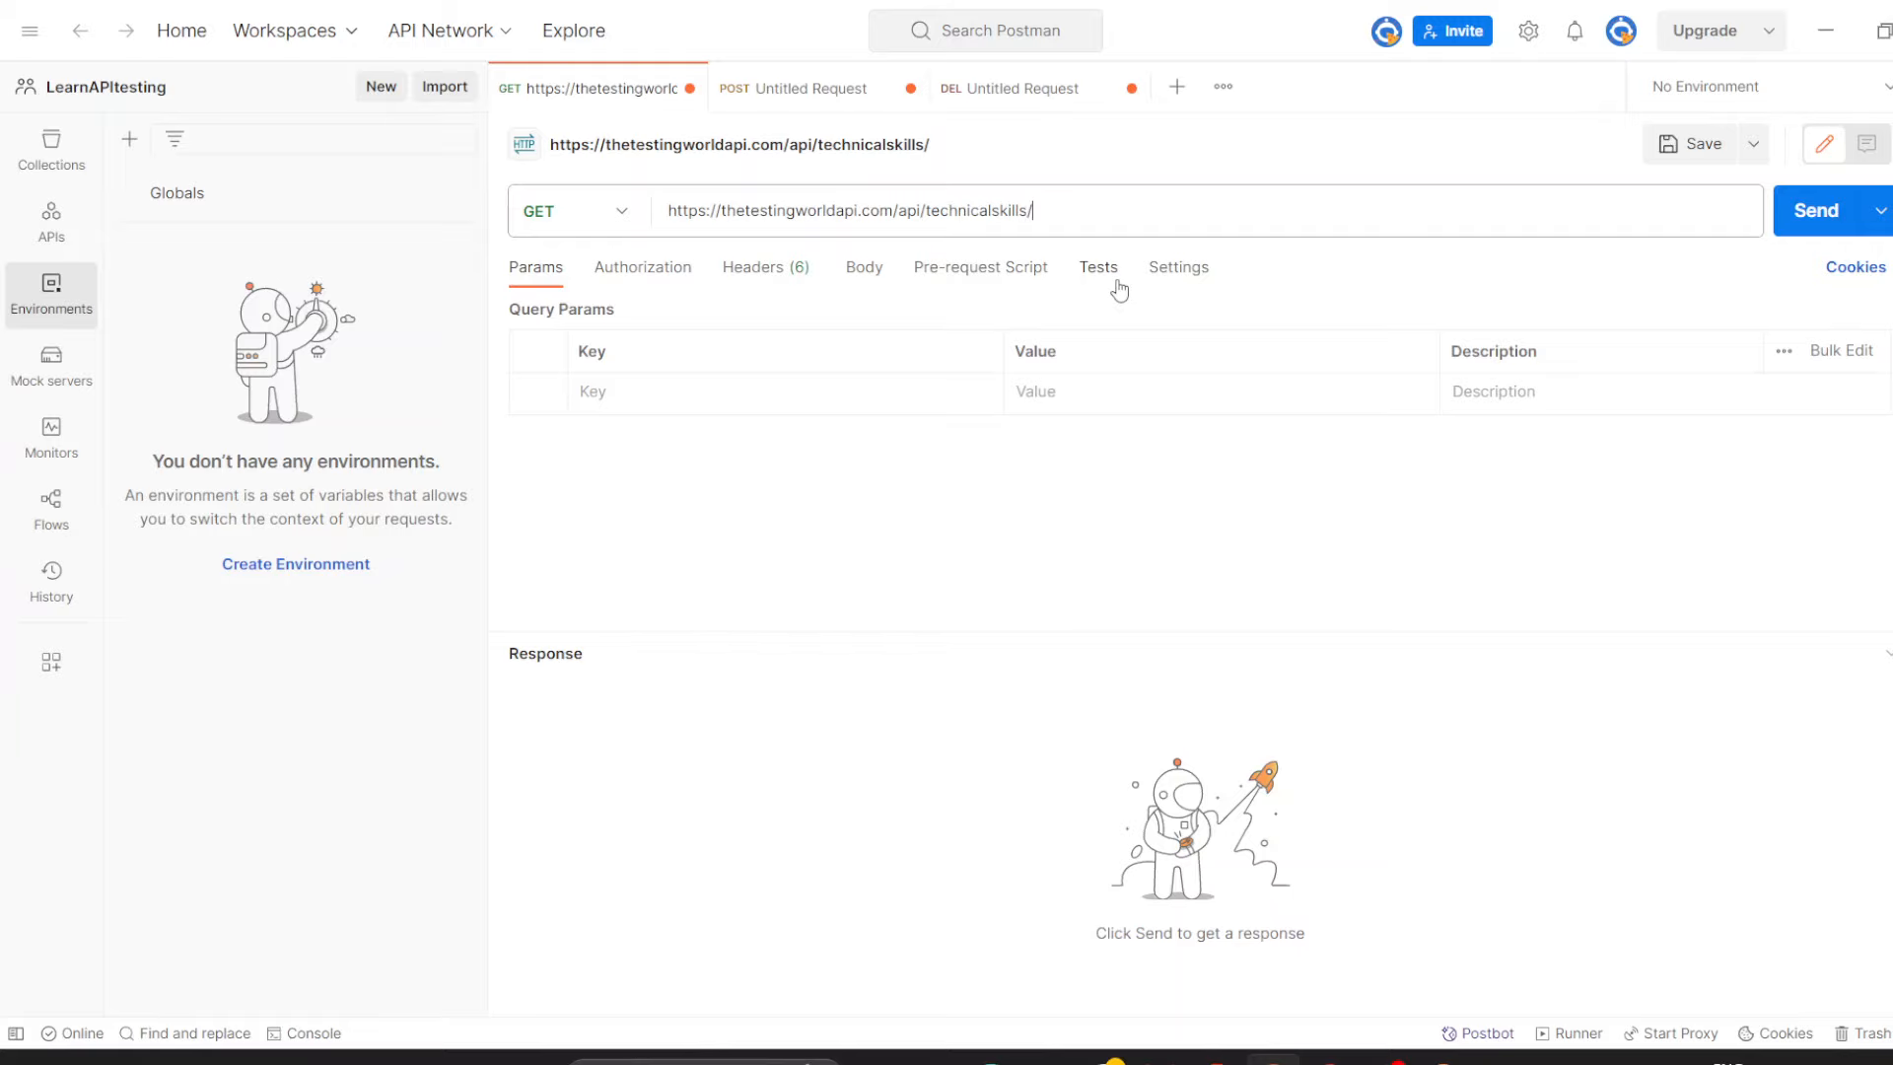
{"action": "type", "text": "30000"}
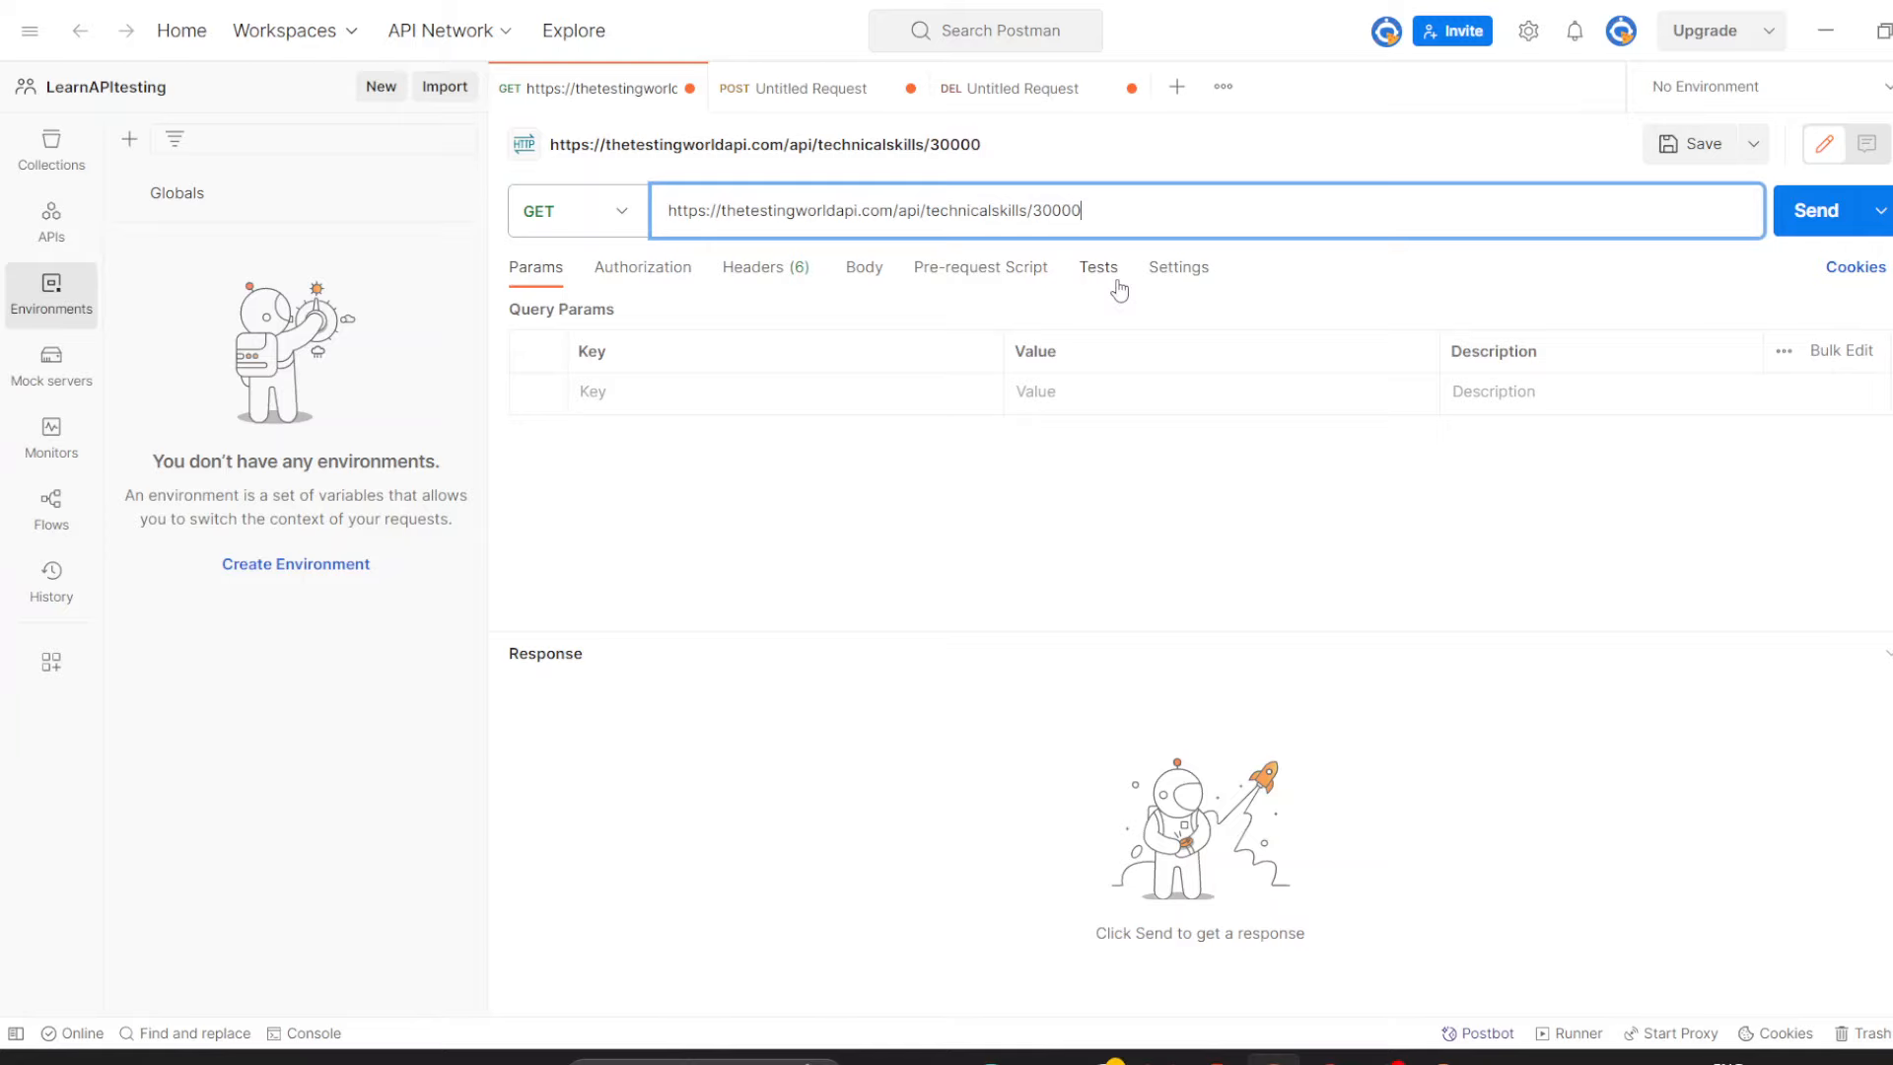
{"action": "type", "text": "0"}
Check the endpoint's URI and body parameters in the browser documentation, and send the GET request for id 300000 from Postman.
{"action": "left_click", "coordinate": [1329, 1062]}
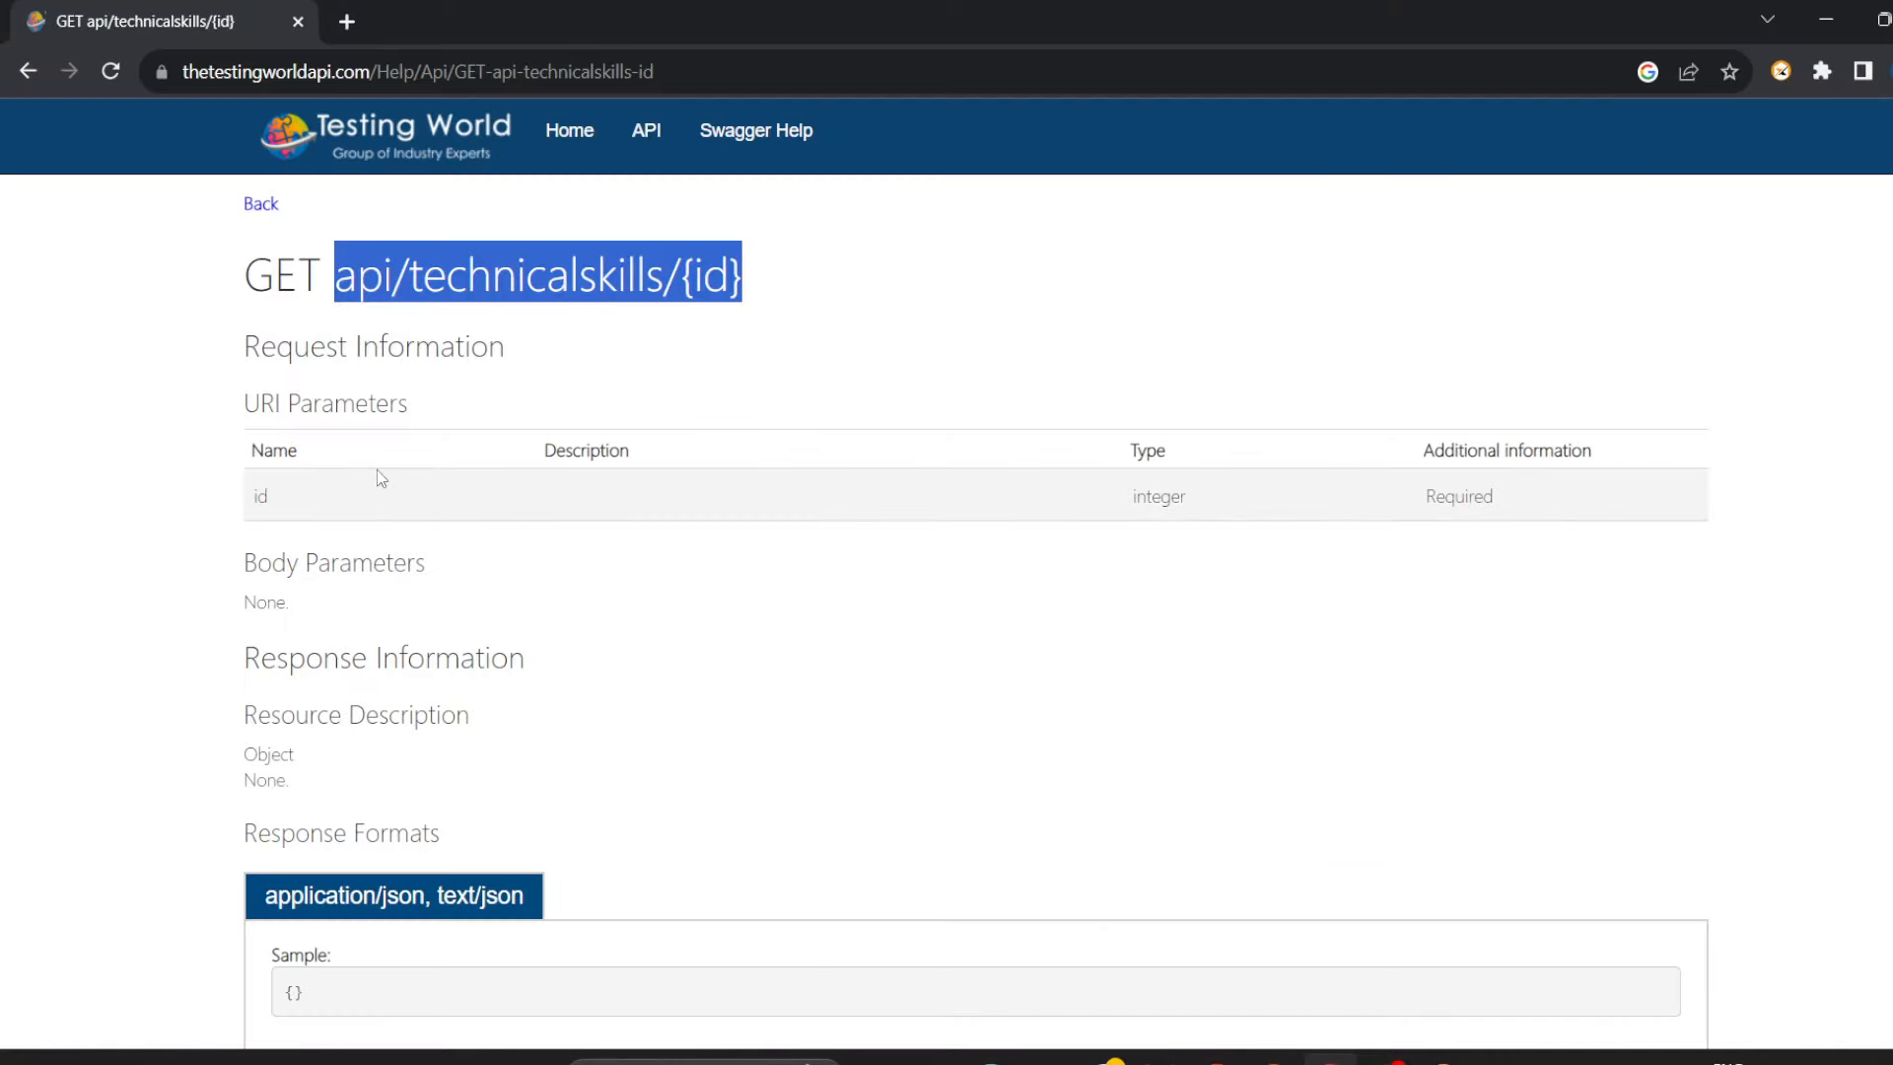
{"action": "left_click_drag", "start_coordinate": [242, 403], "coordinate": [406, 414]}
{"action": "left_click_drag", "start_coordinate": [277, 494], "coordinate": [253, 496]}
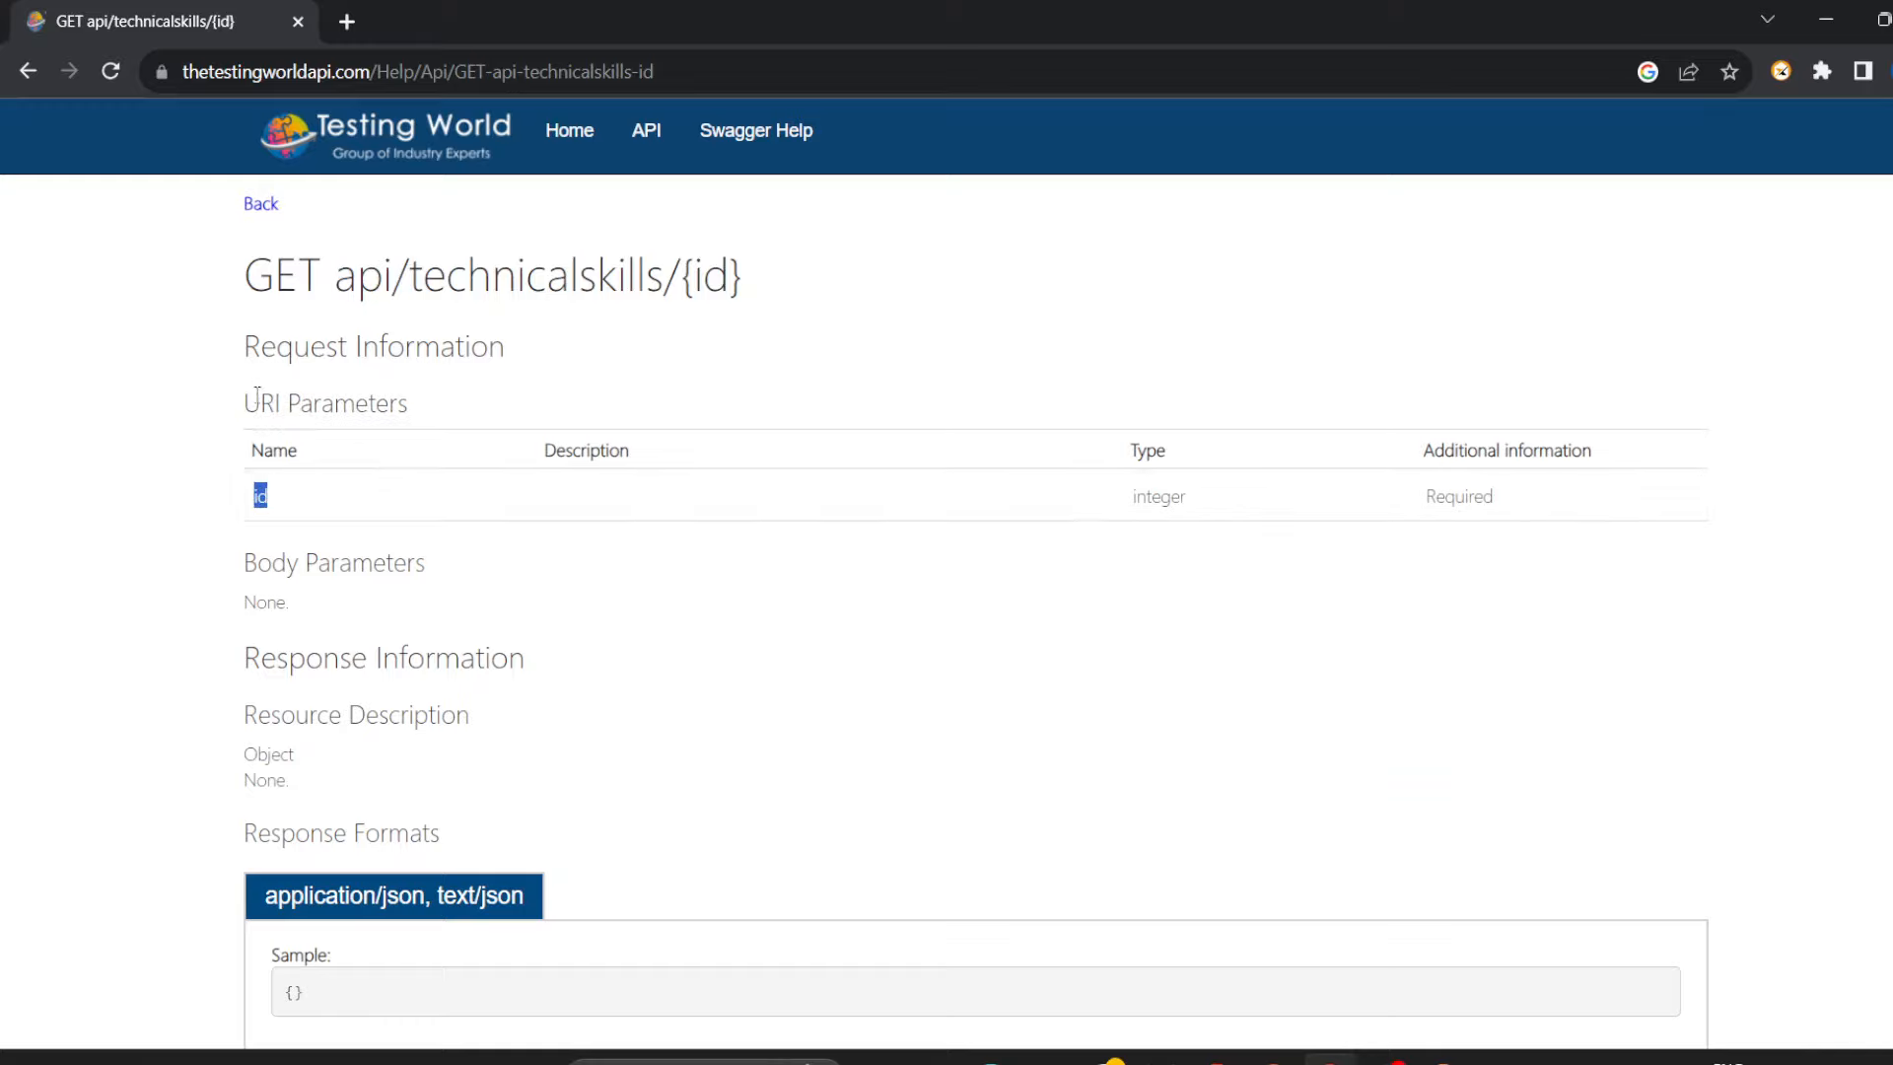
{"action": "left_click_drag", "start_coordinate": [697, 268], "coordinate": [749, 286]}
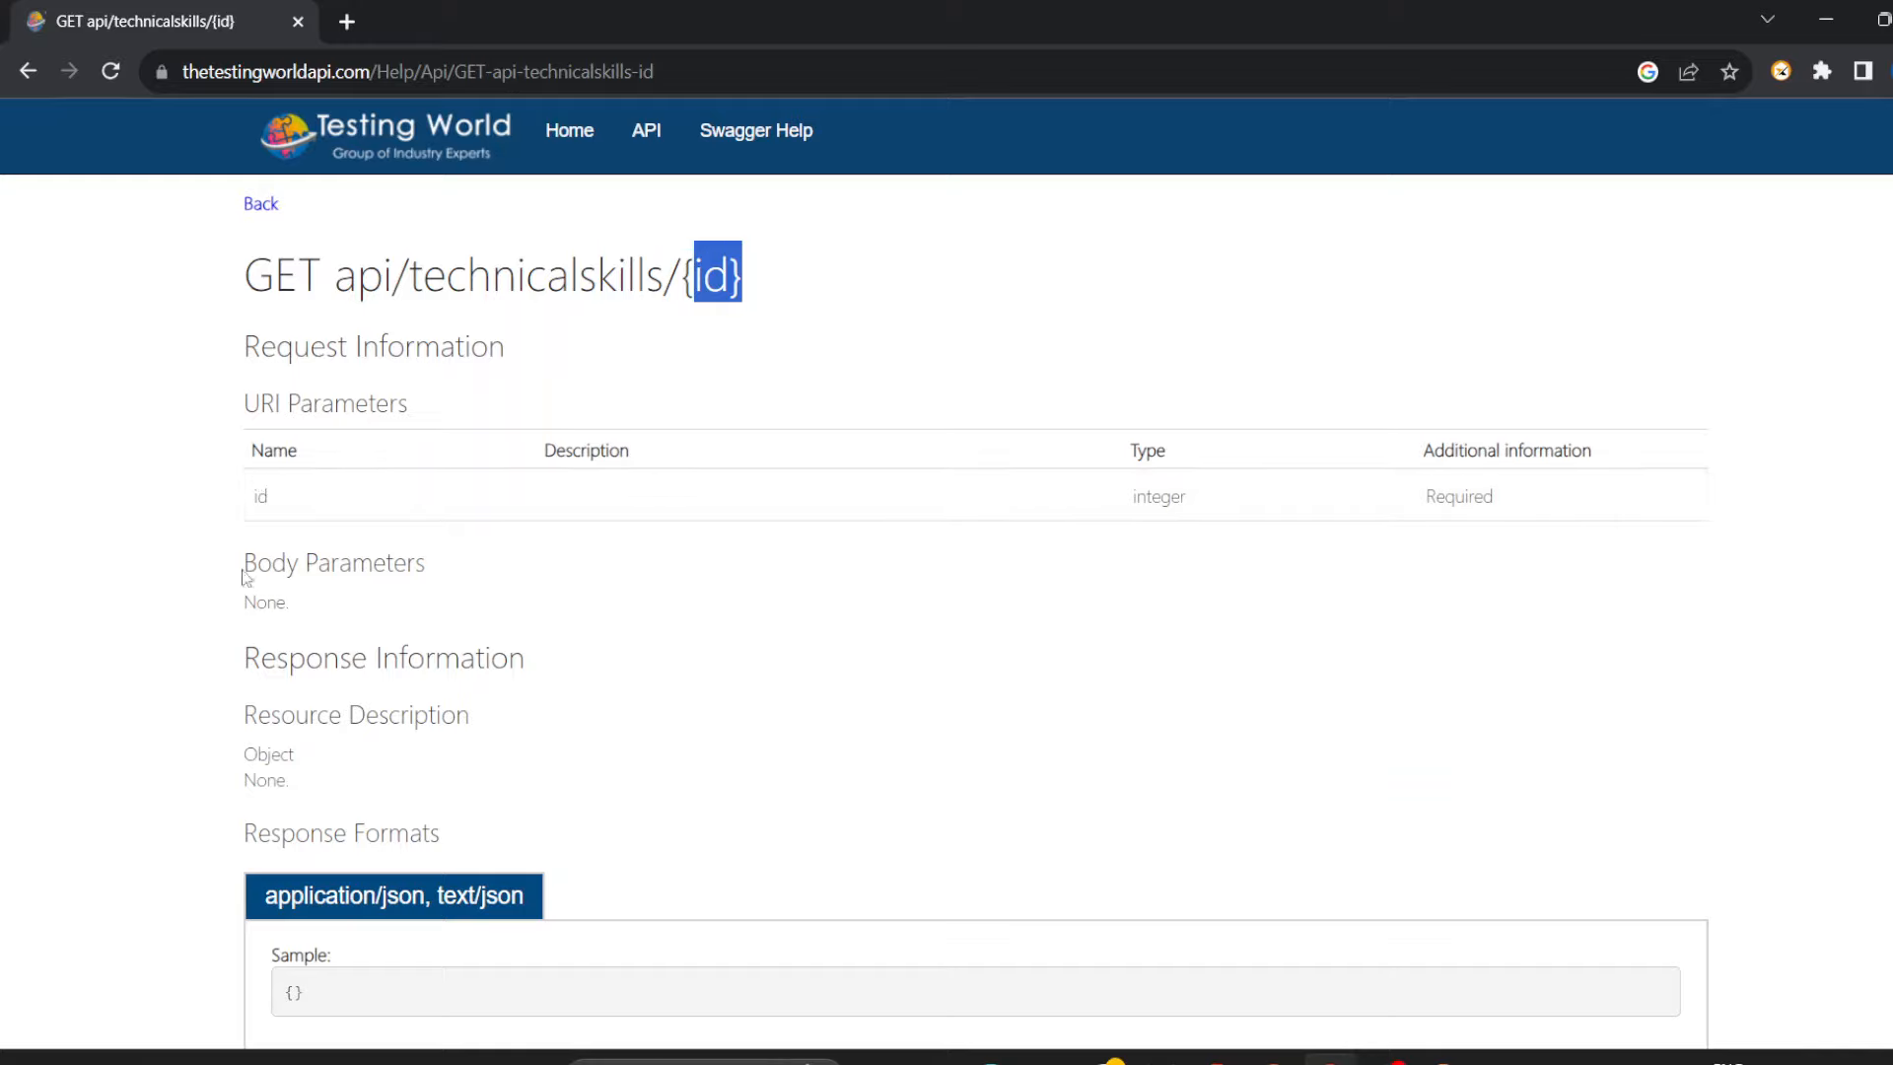
{"action": "left_click_drag", "start_coordinate": [244, 564], "coordinate": [430, 560]}
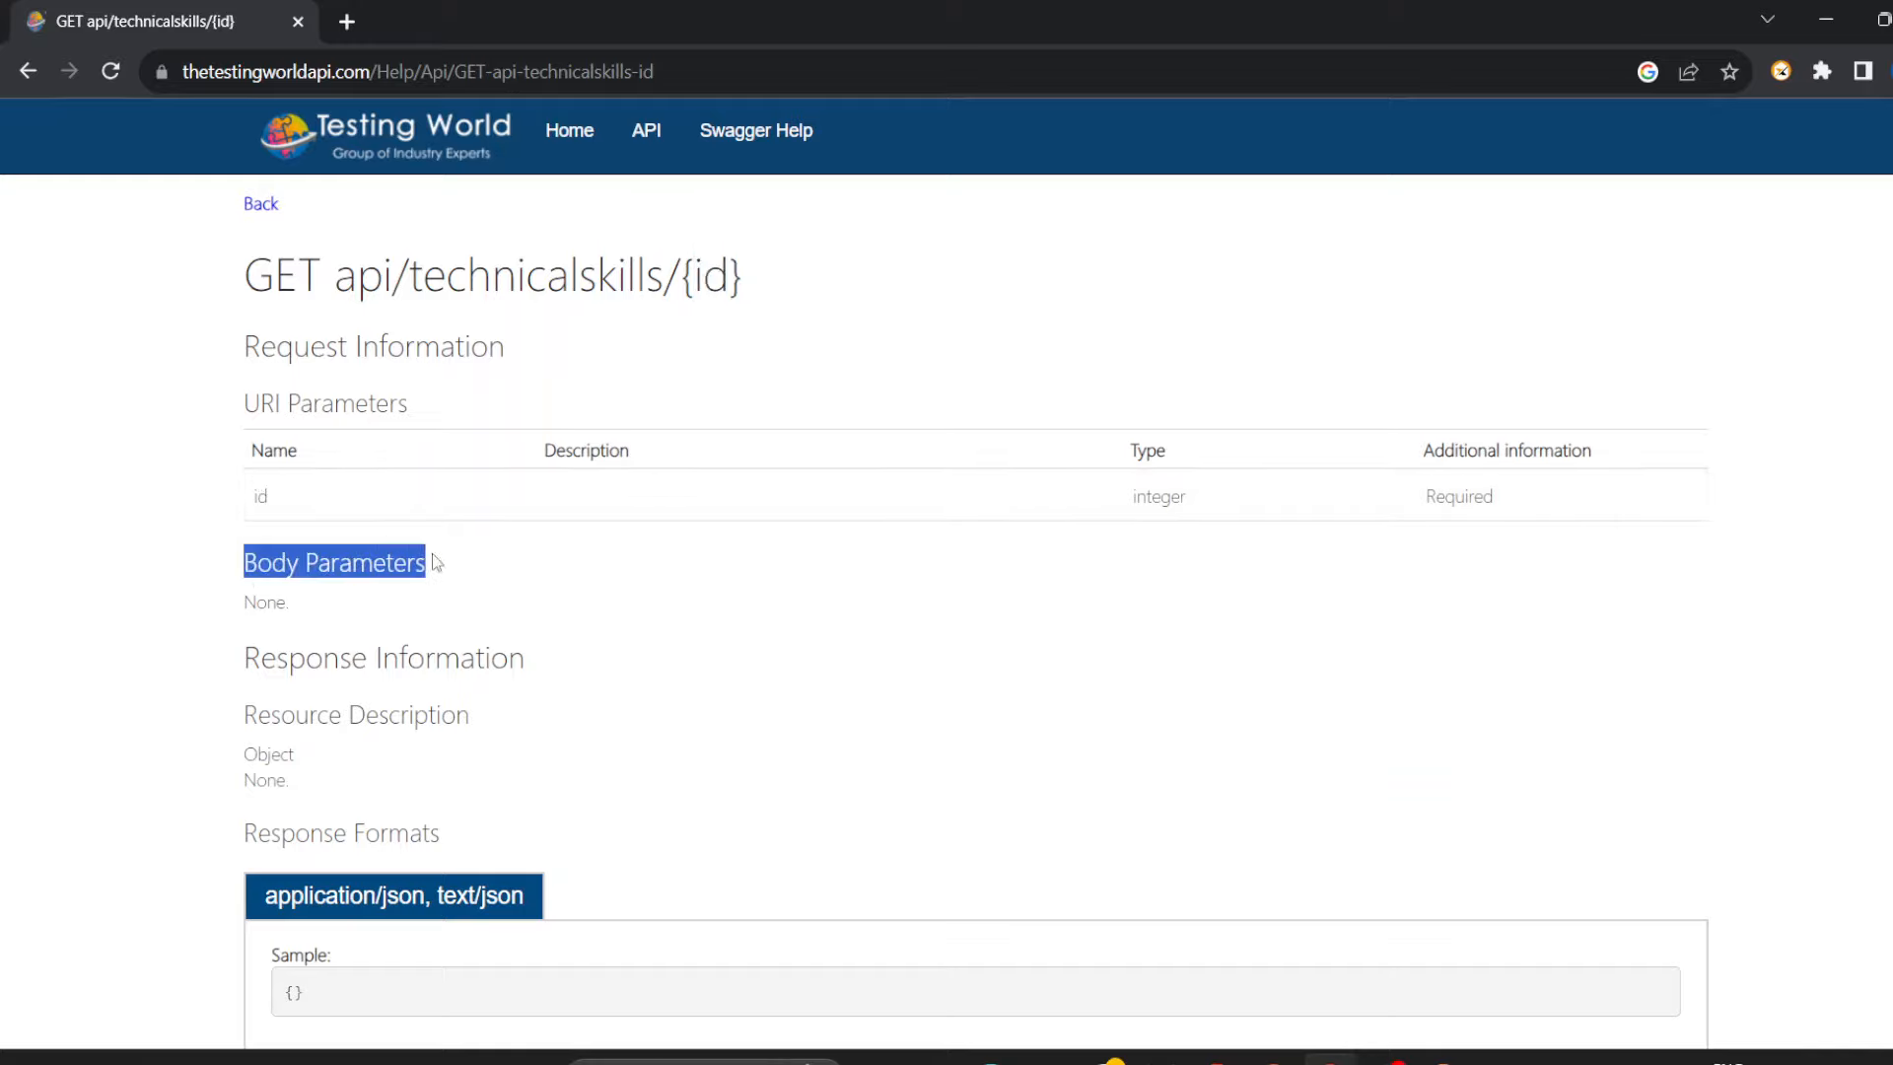
{"action": "key", "text": "alt+Tab"}
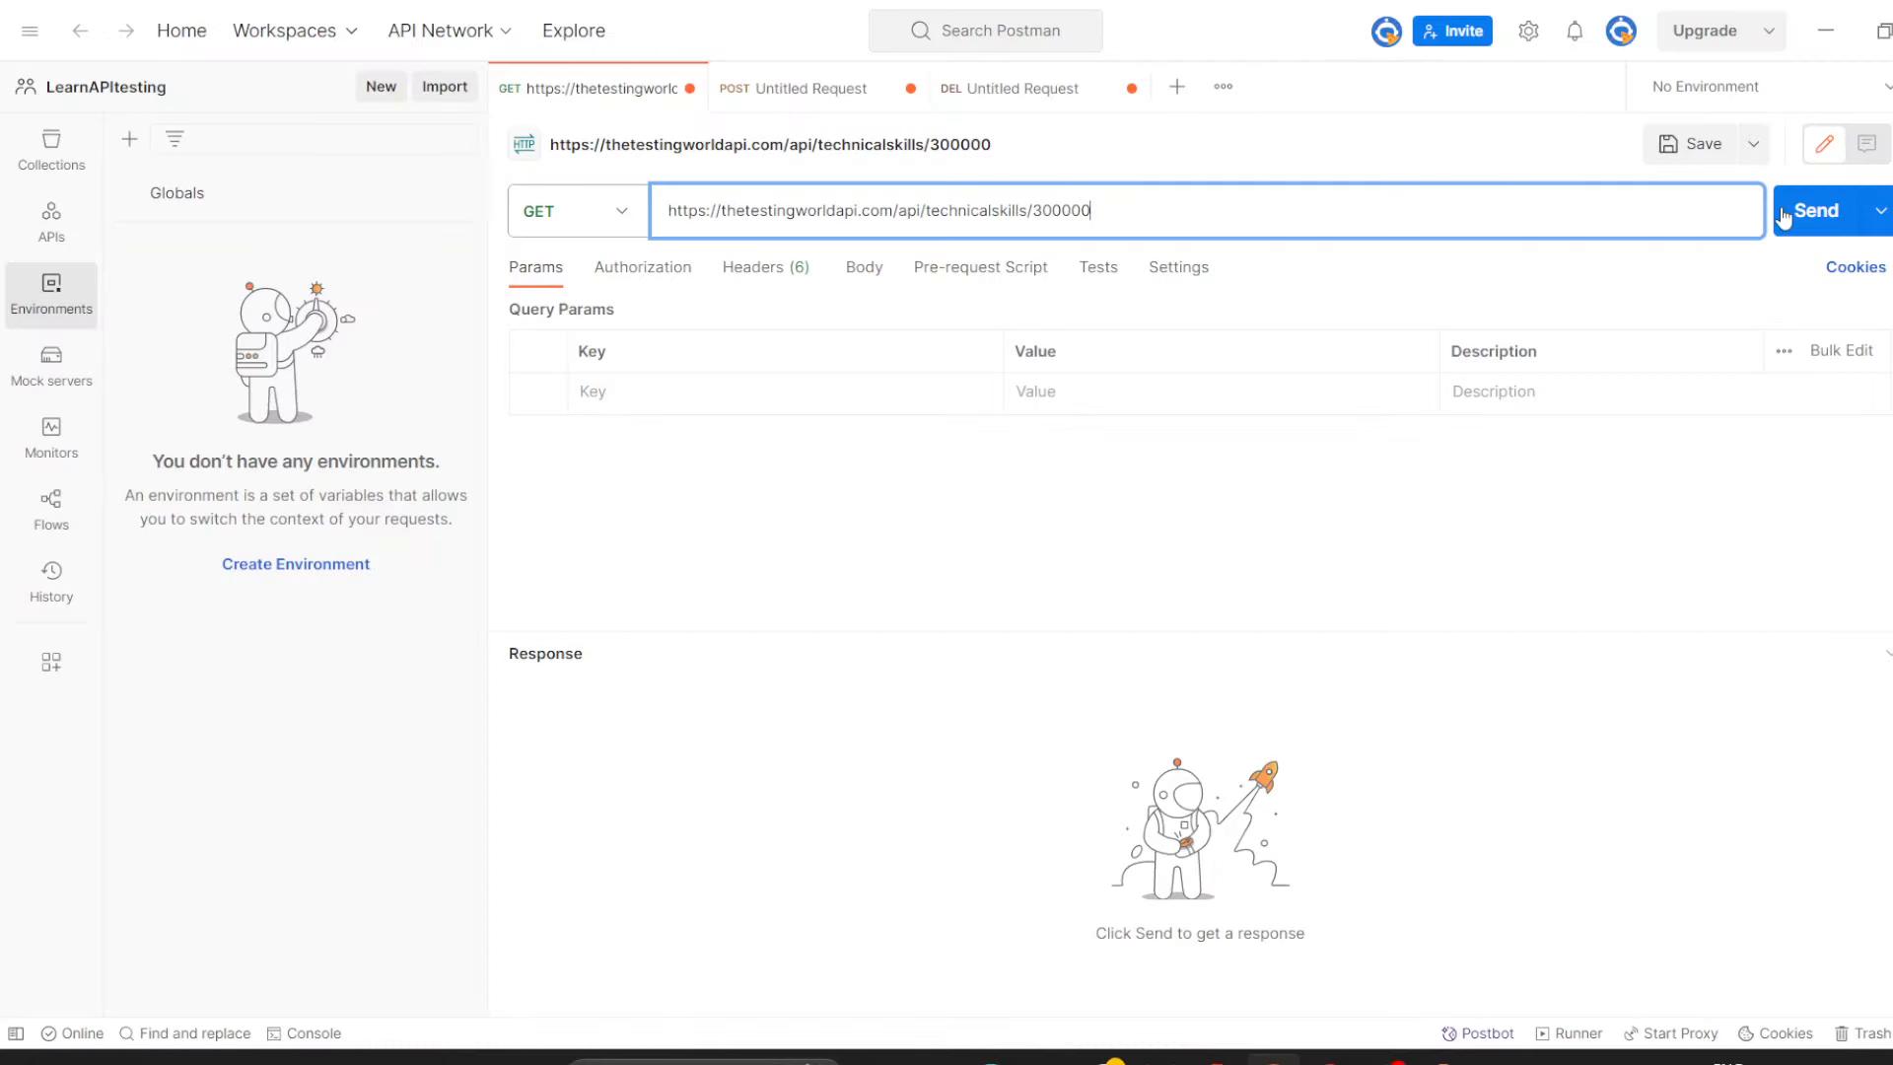
{"action": "left_click", "coordinate": [1833, 219]}
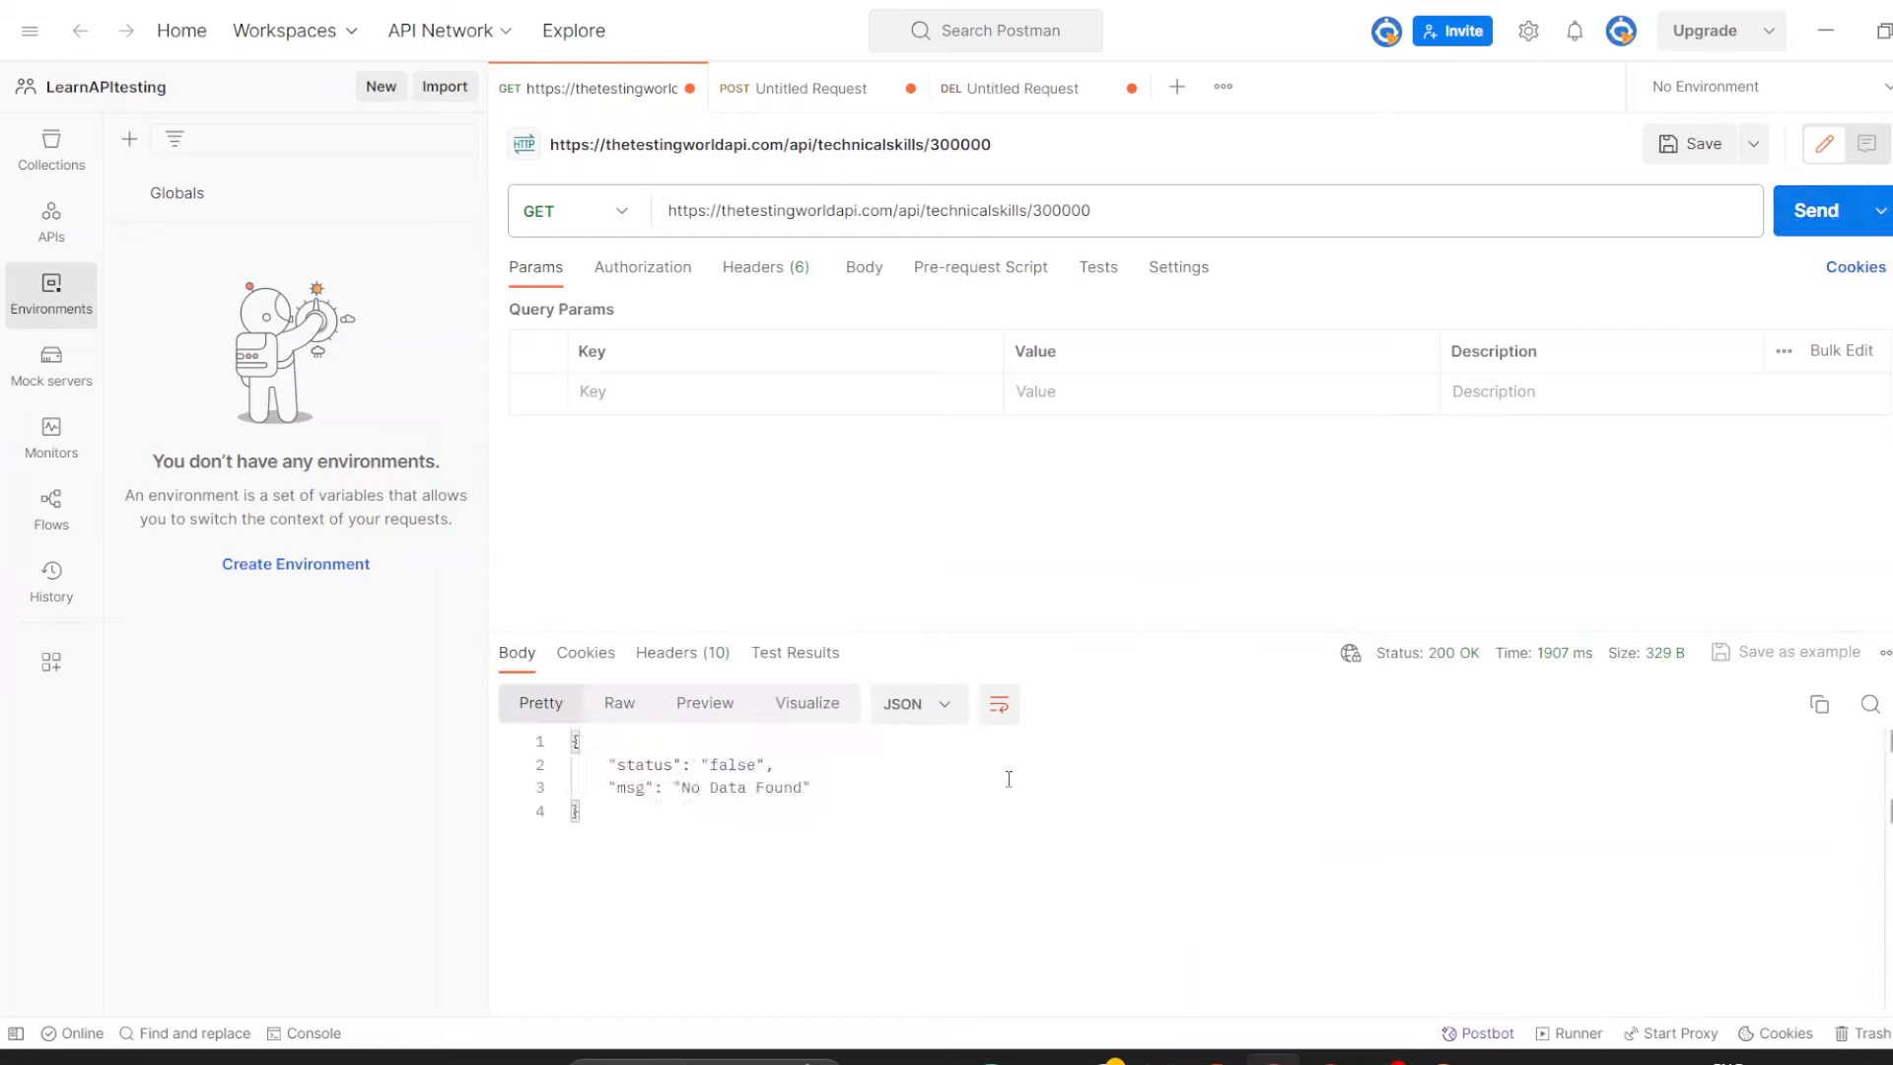
Set the id in the request URL to 155486 and send the GET request.
{"action": "double_click", "coordinate": [1108, 208]}
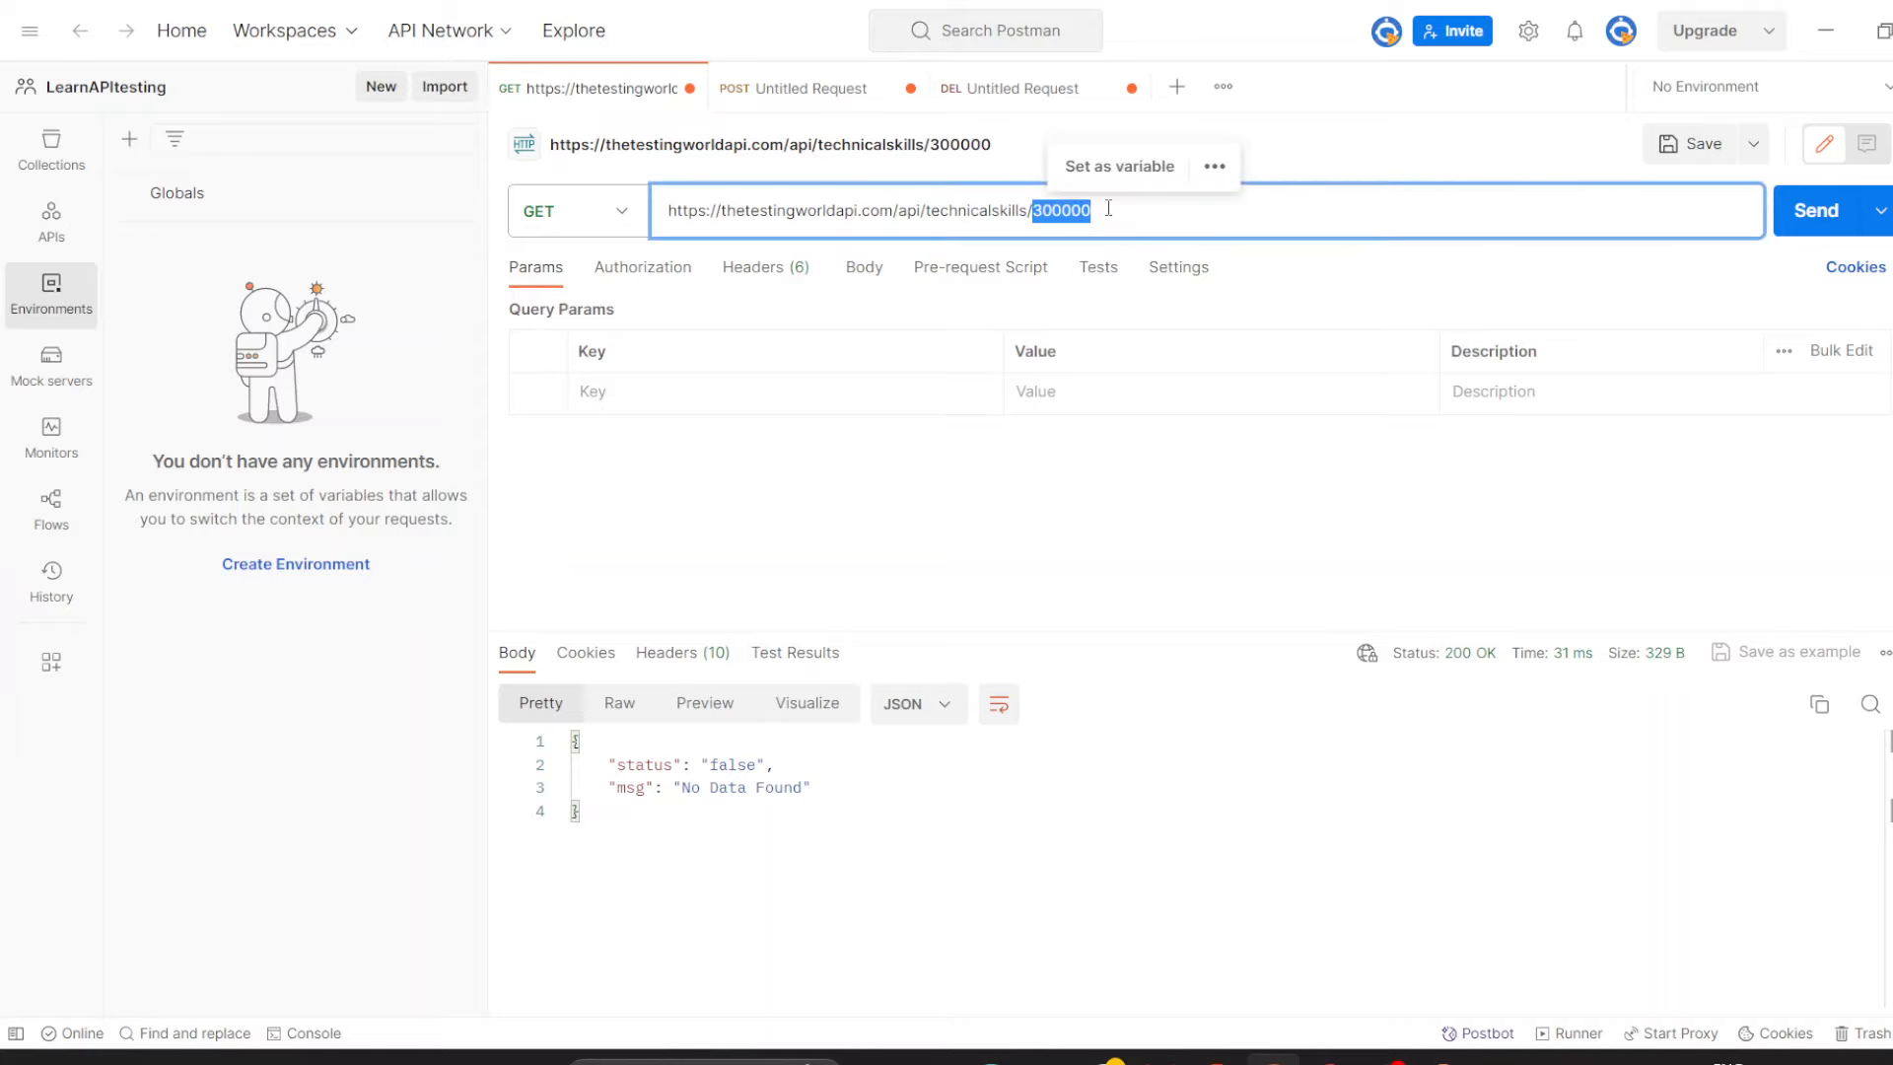
{"action": "key", "text": "BackSpace"}
{"action": "type", "text": "155486"}
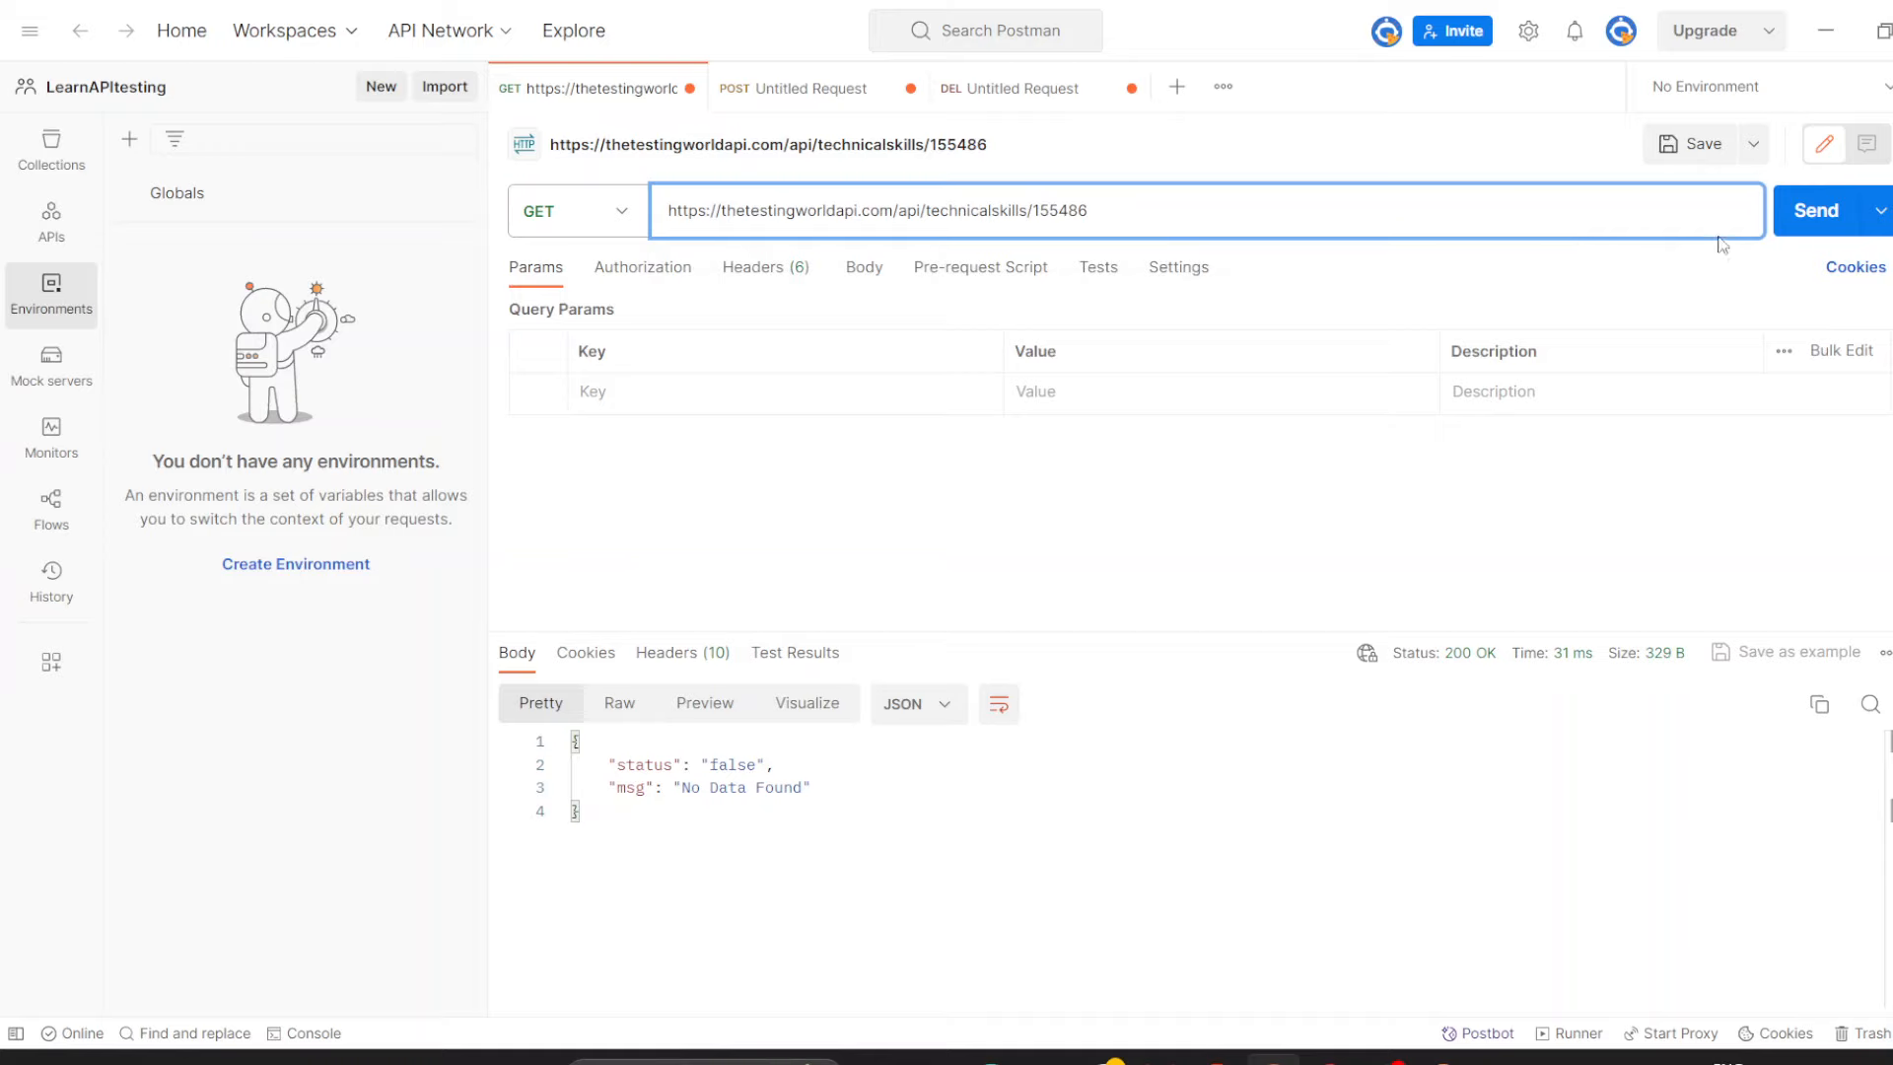
{"action": "left_click", "coordinate": [1817, 214]}
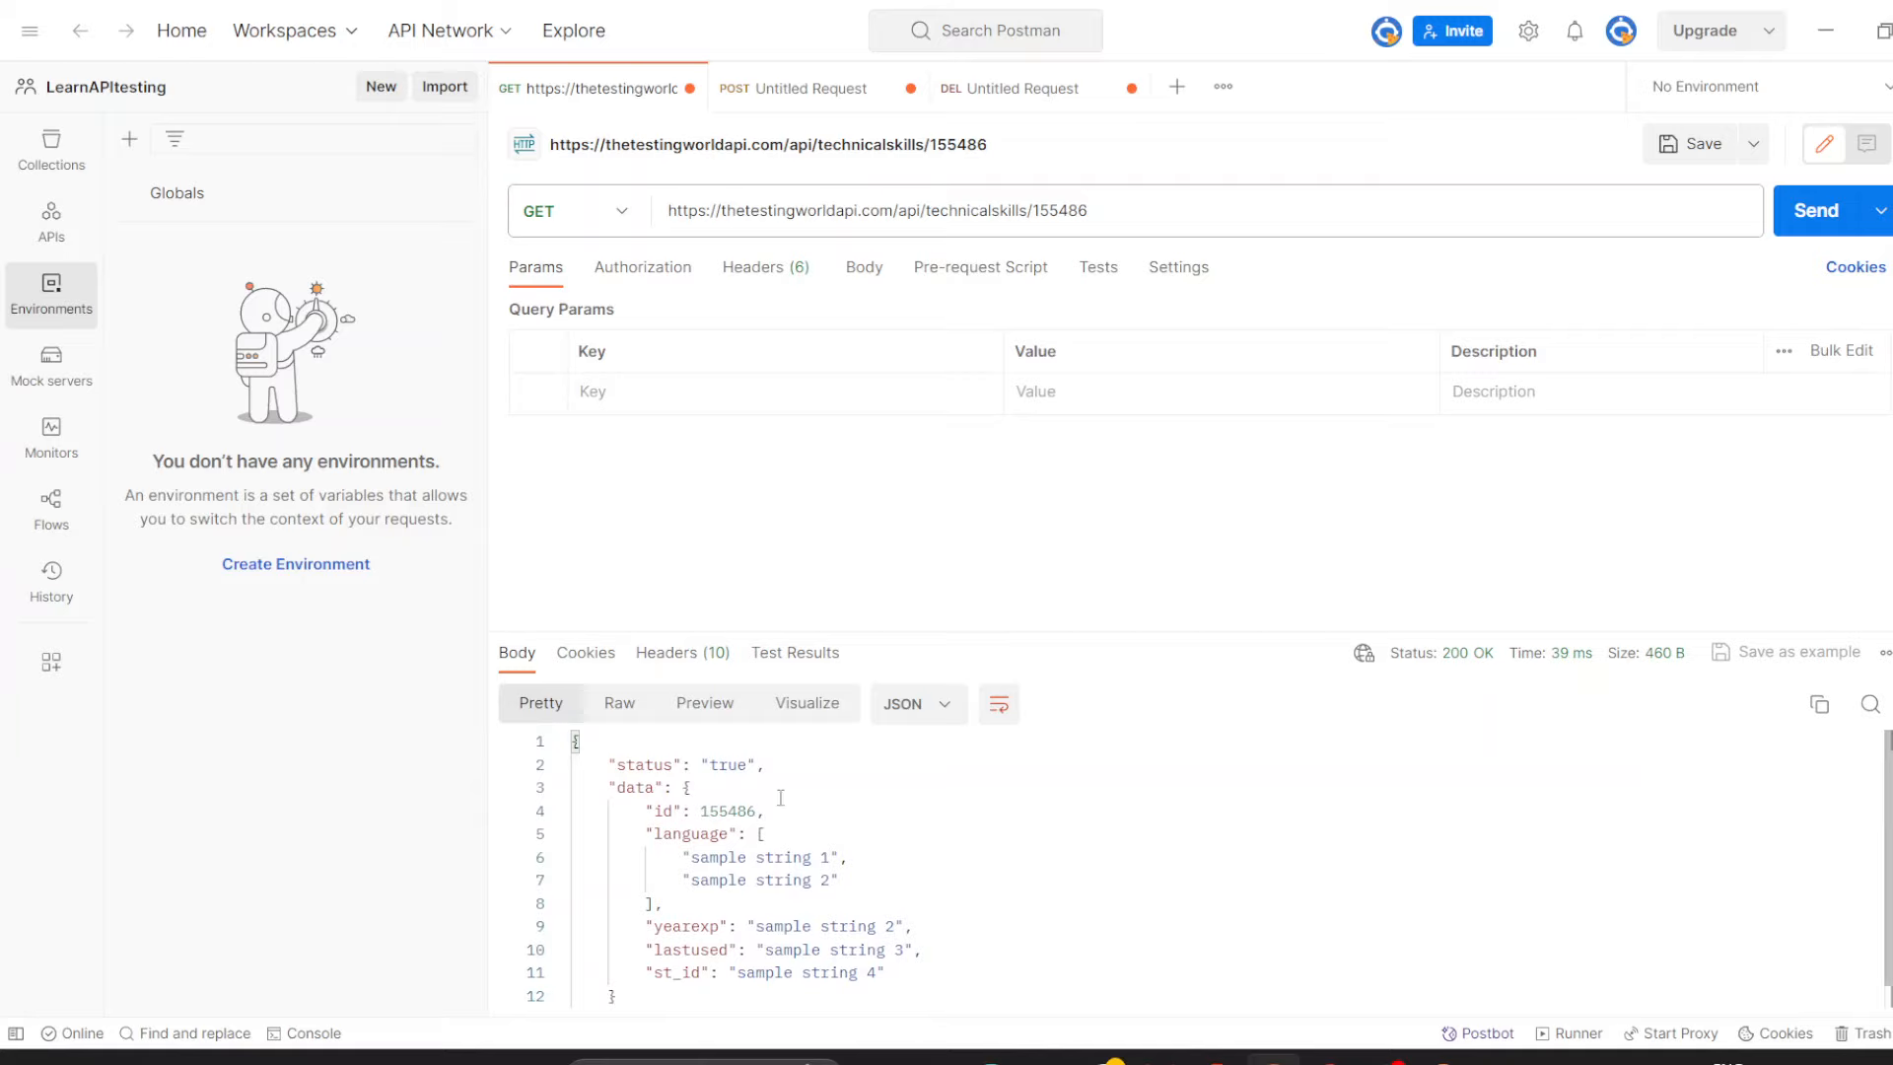
Examine the response's status value, HTTP status code and response time, and the id used in the request URL.
{"action": "double_click", "coordinate": [723, 767]}
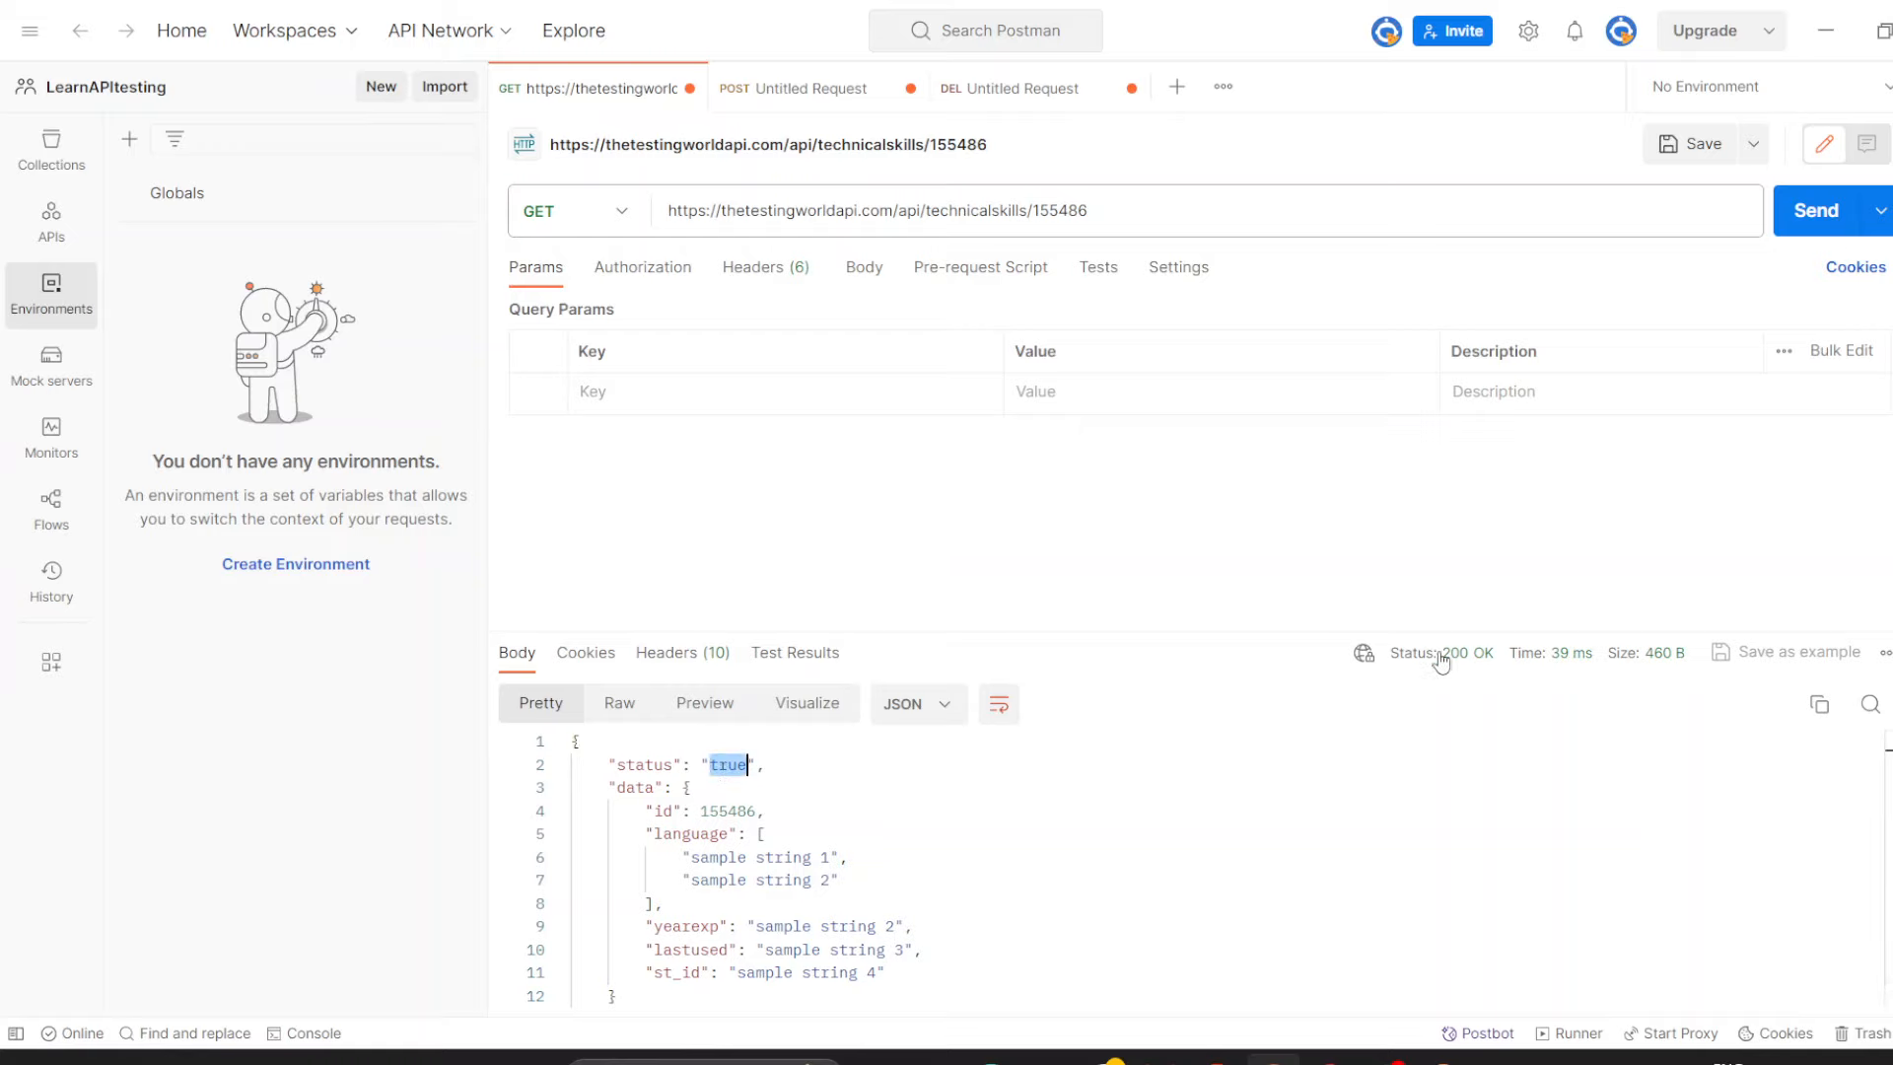
{"action": "mouse_move", "coordinate": [1445, 664]}
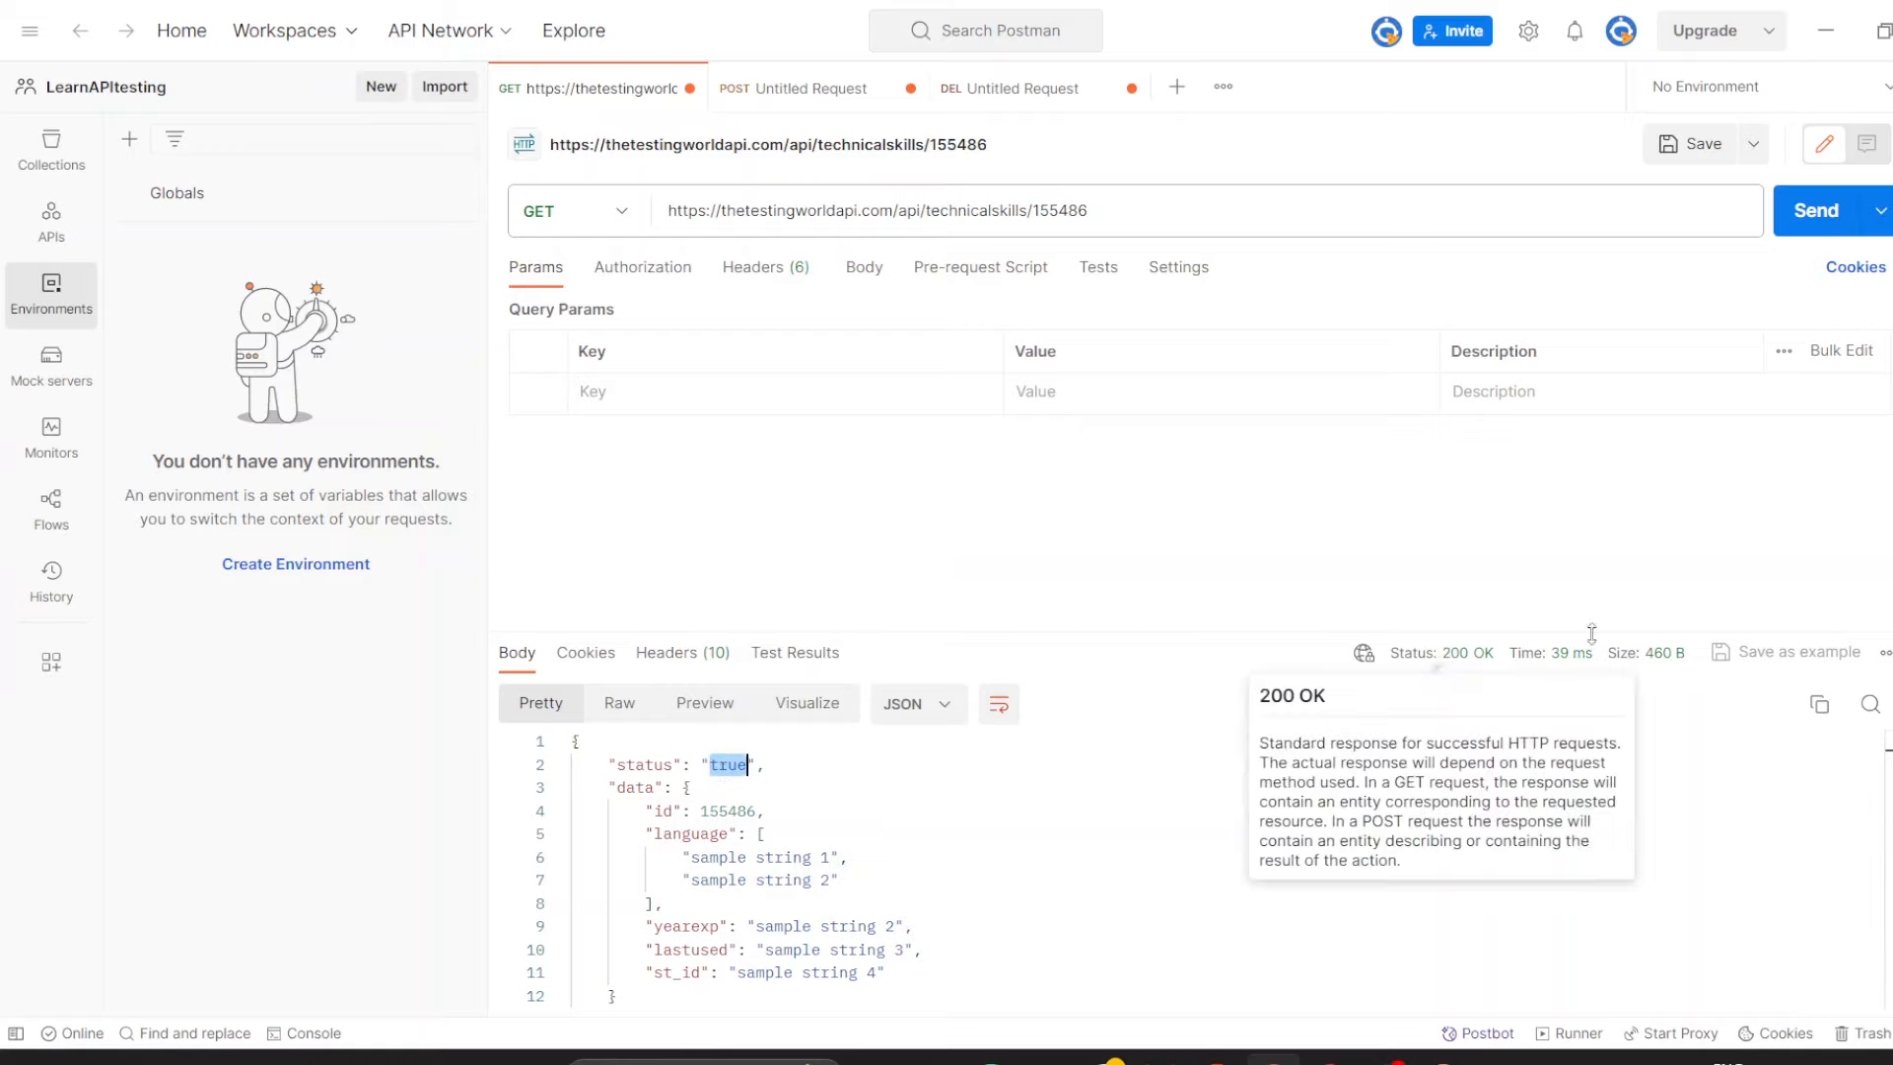
{"action": "mouse_move", "coordinate": [1569, 663]}
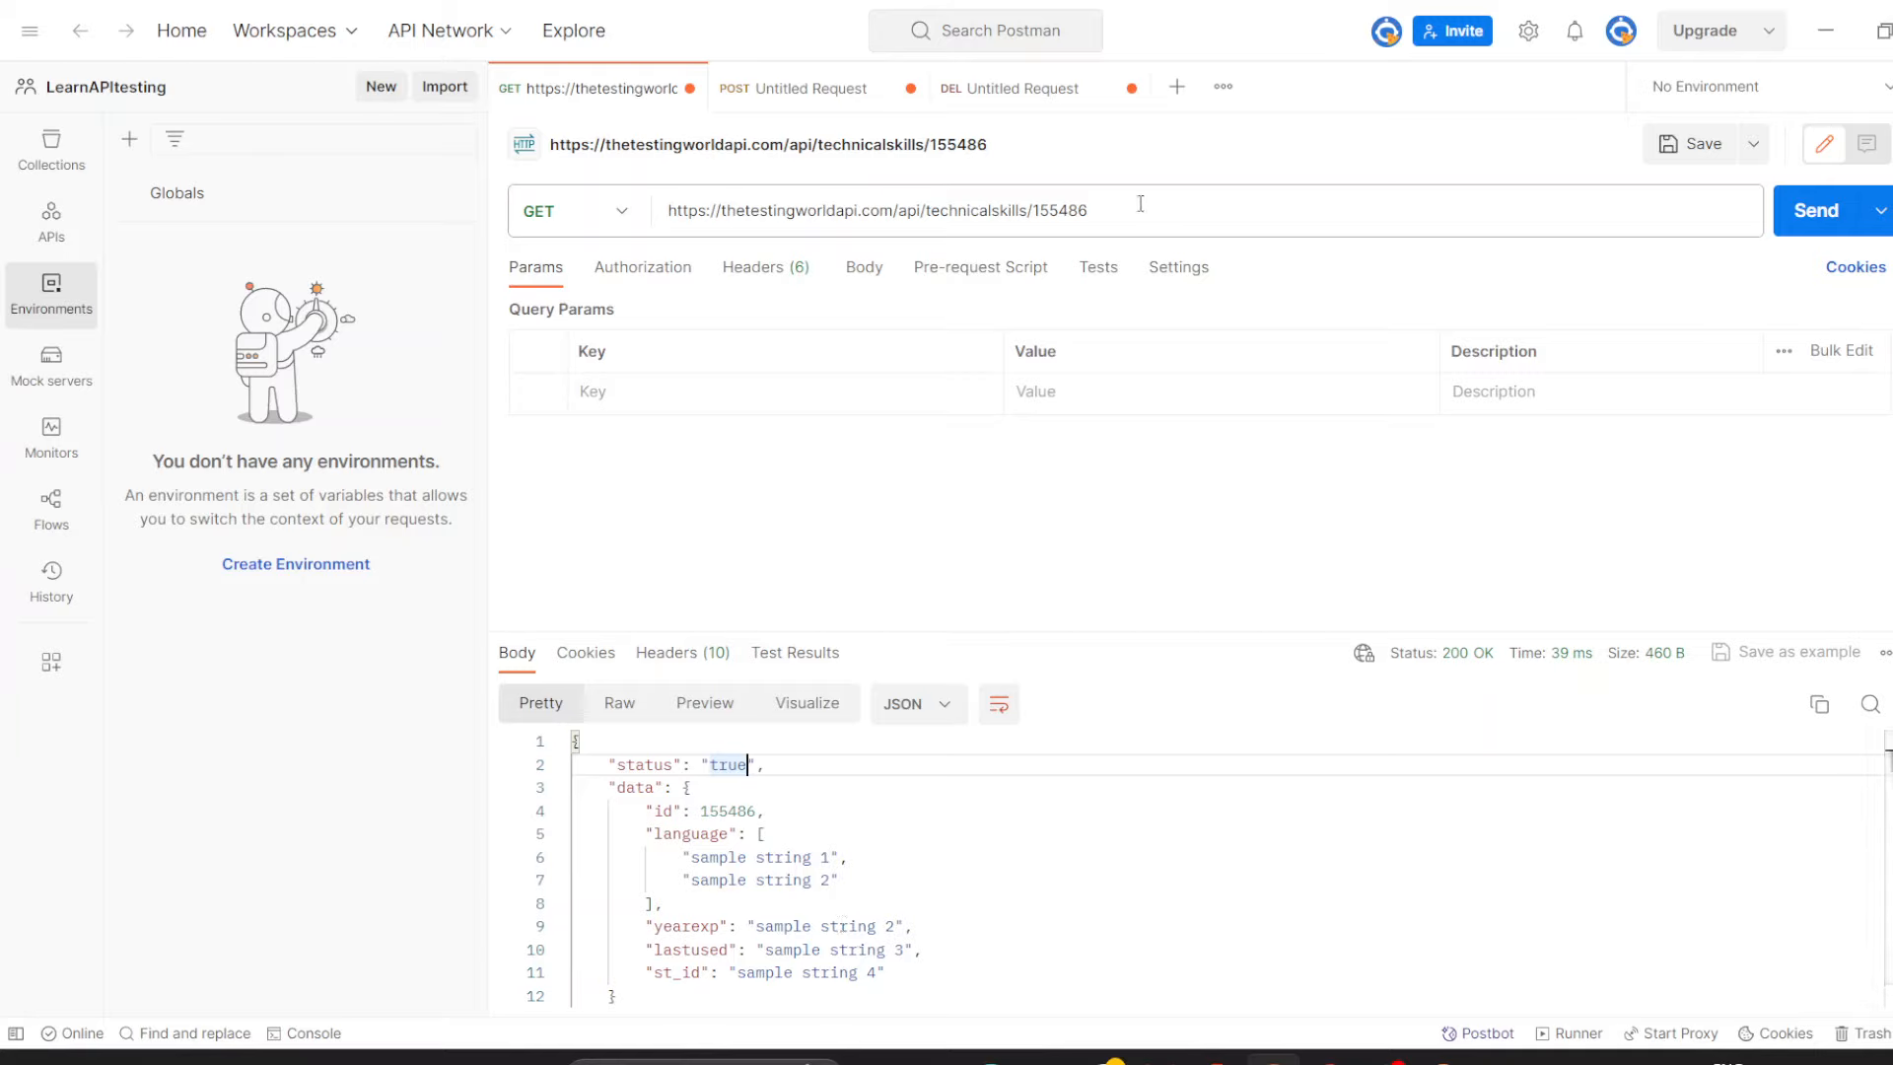
{"action": "left_click", "coordinate": [1055, 208]}
{"action": "left_click_drag", "start_coordinate": [1034, 210], "coordinate": [1108, 203]}
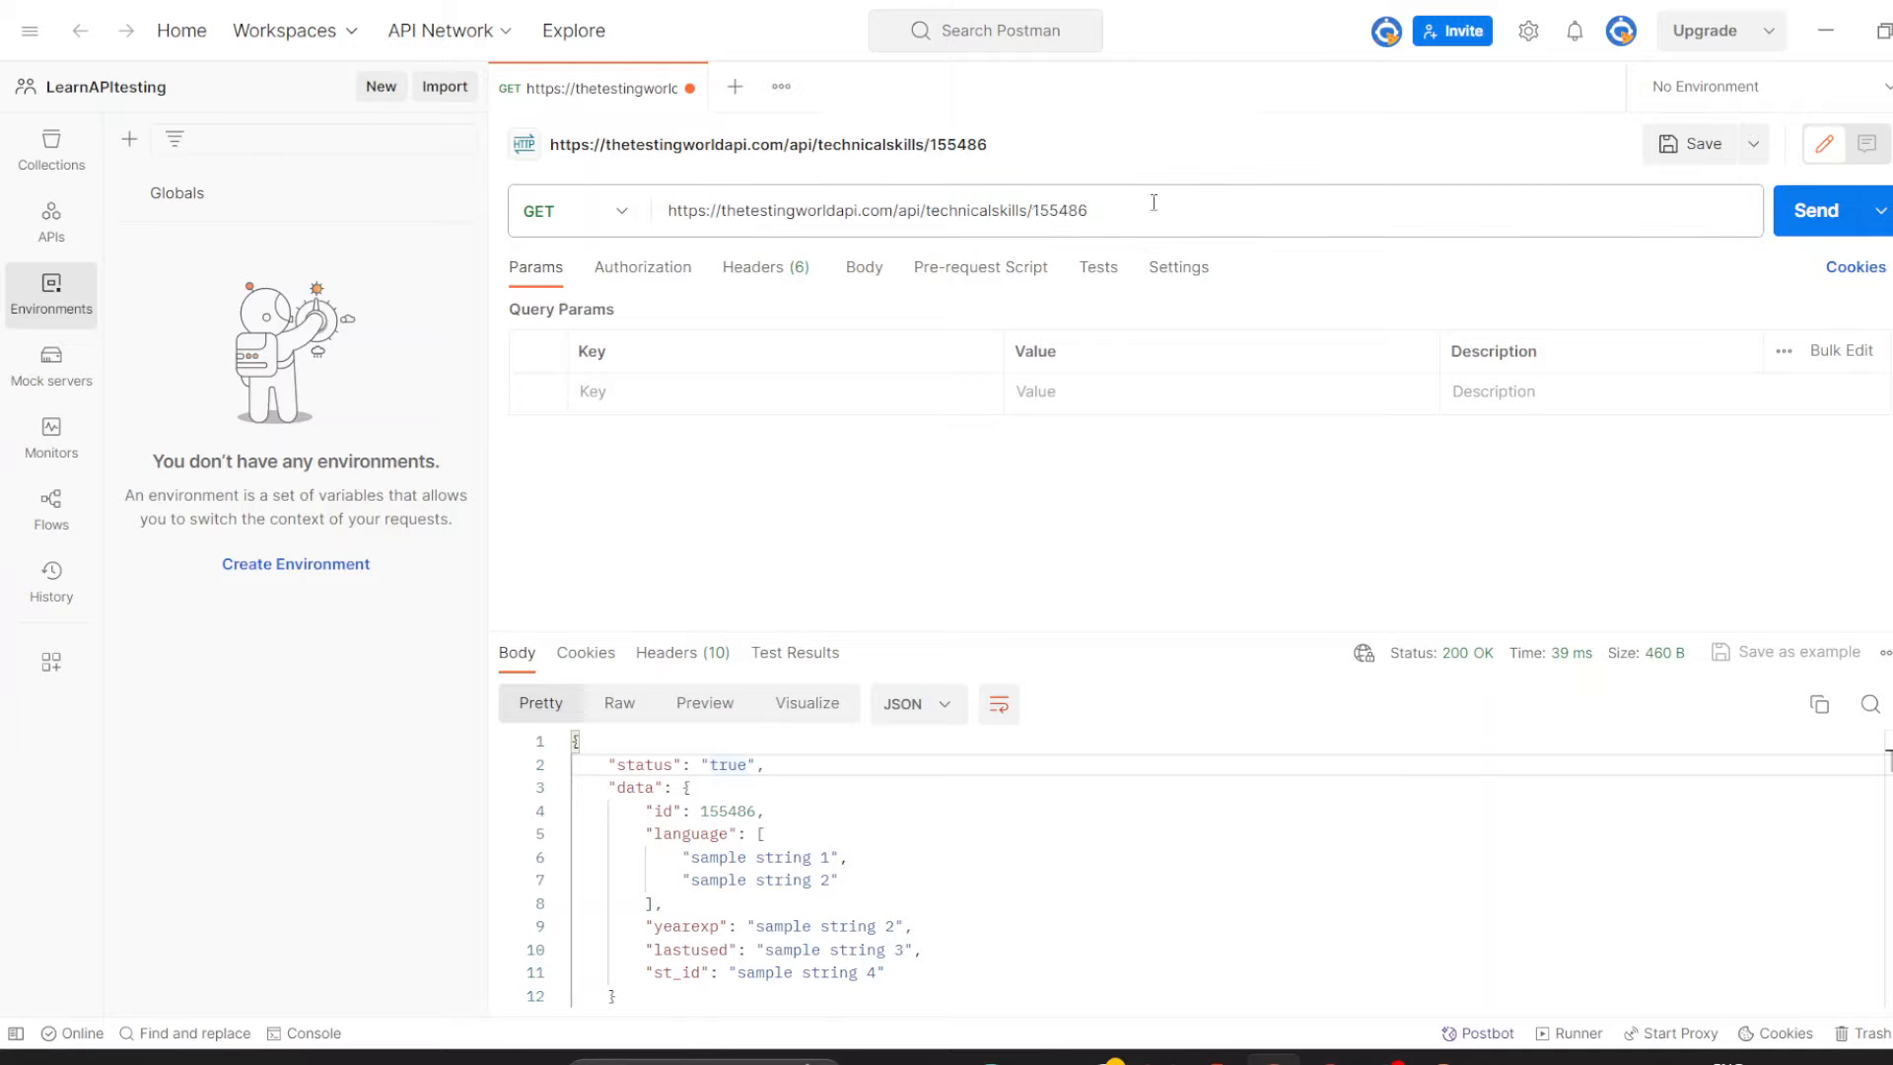
{"action": "mouse_move", "coordinate": [1436, 672]}
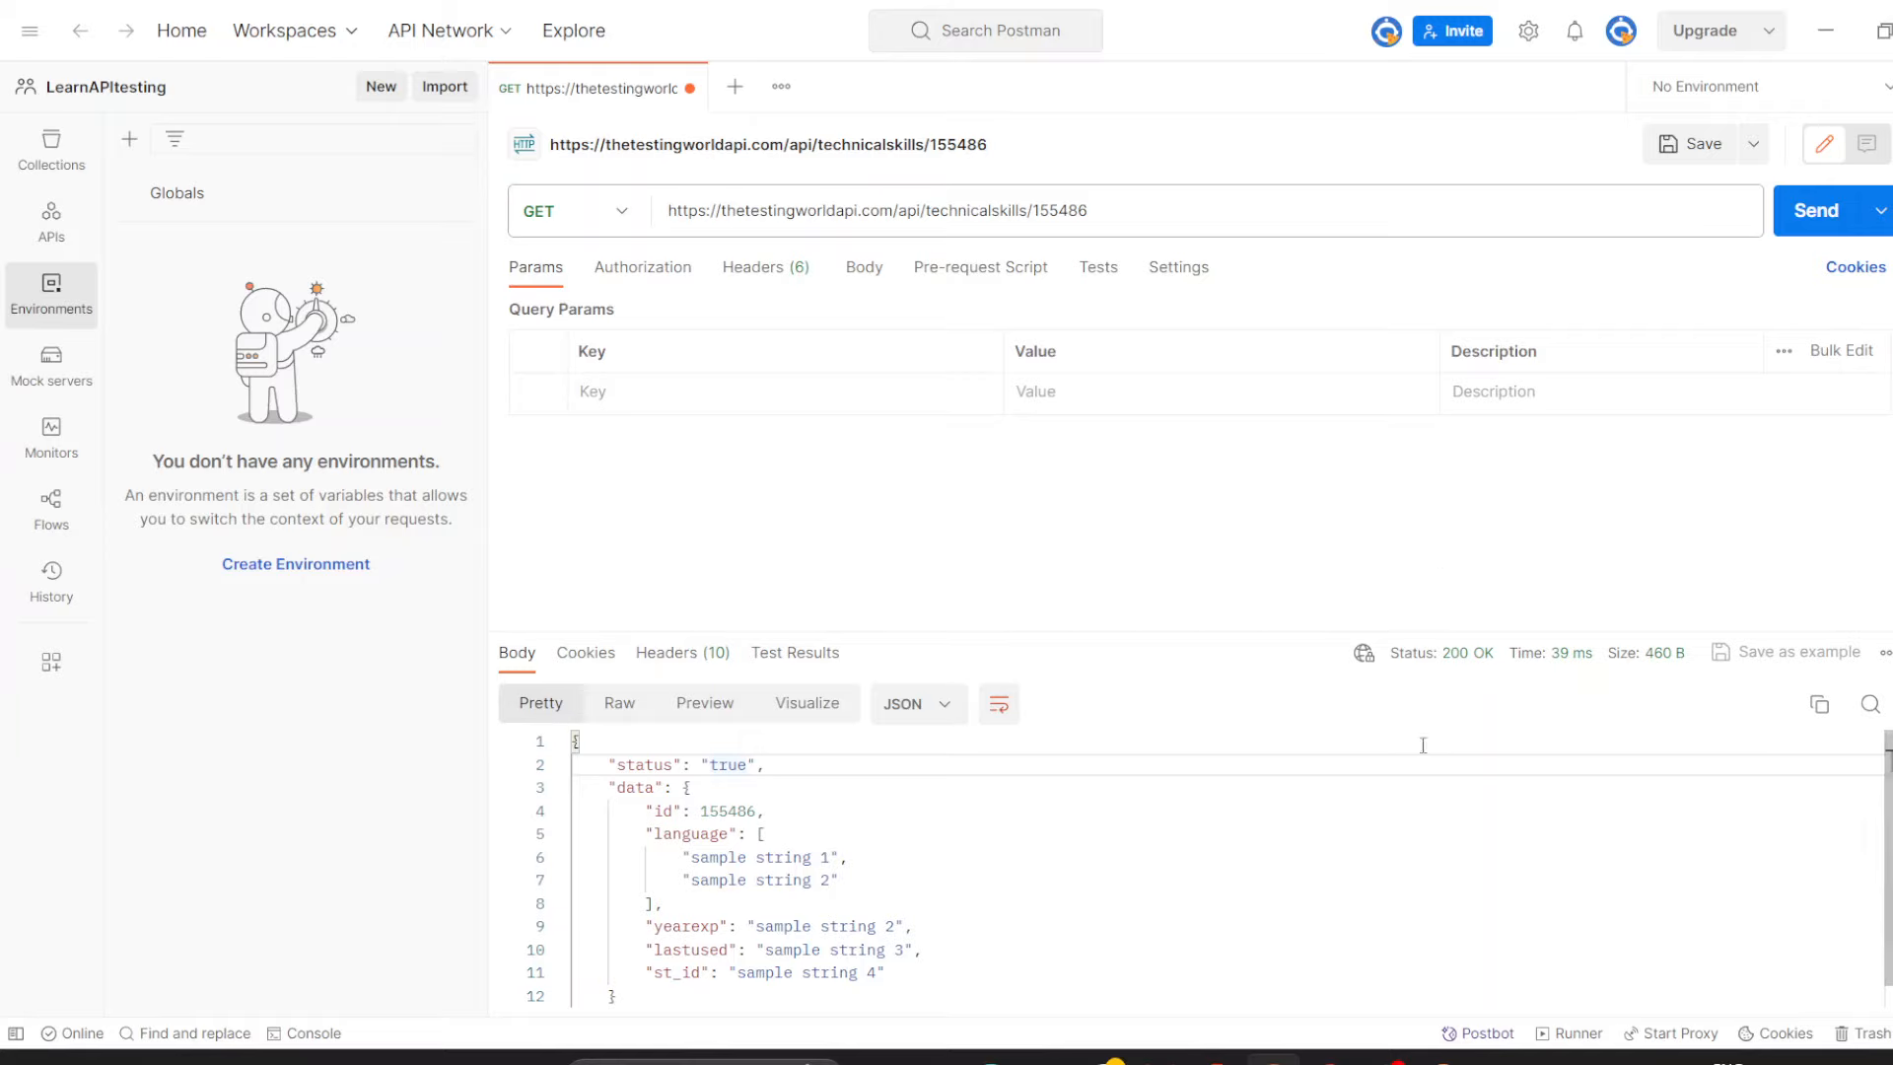
Create a new GET request and fill its URL with the copied technicalskills address from the first request.
{"action": "left_click", "coordinate": [729, 87]}
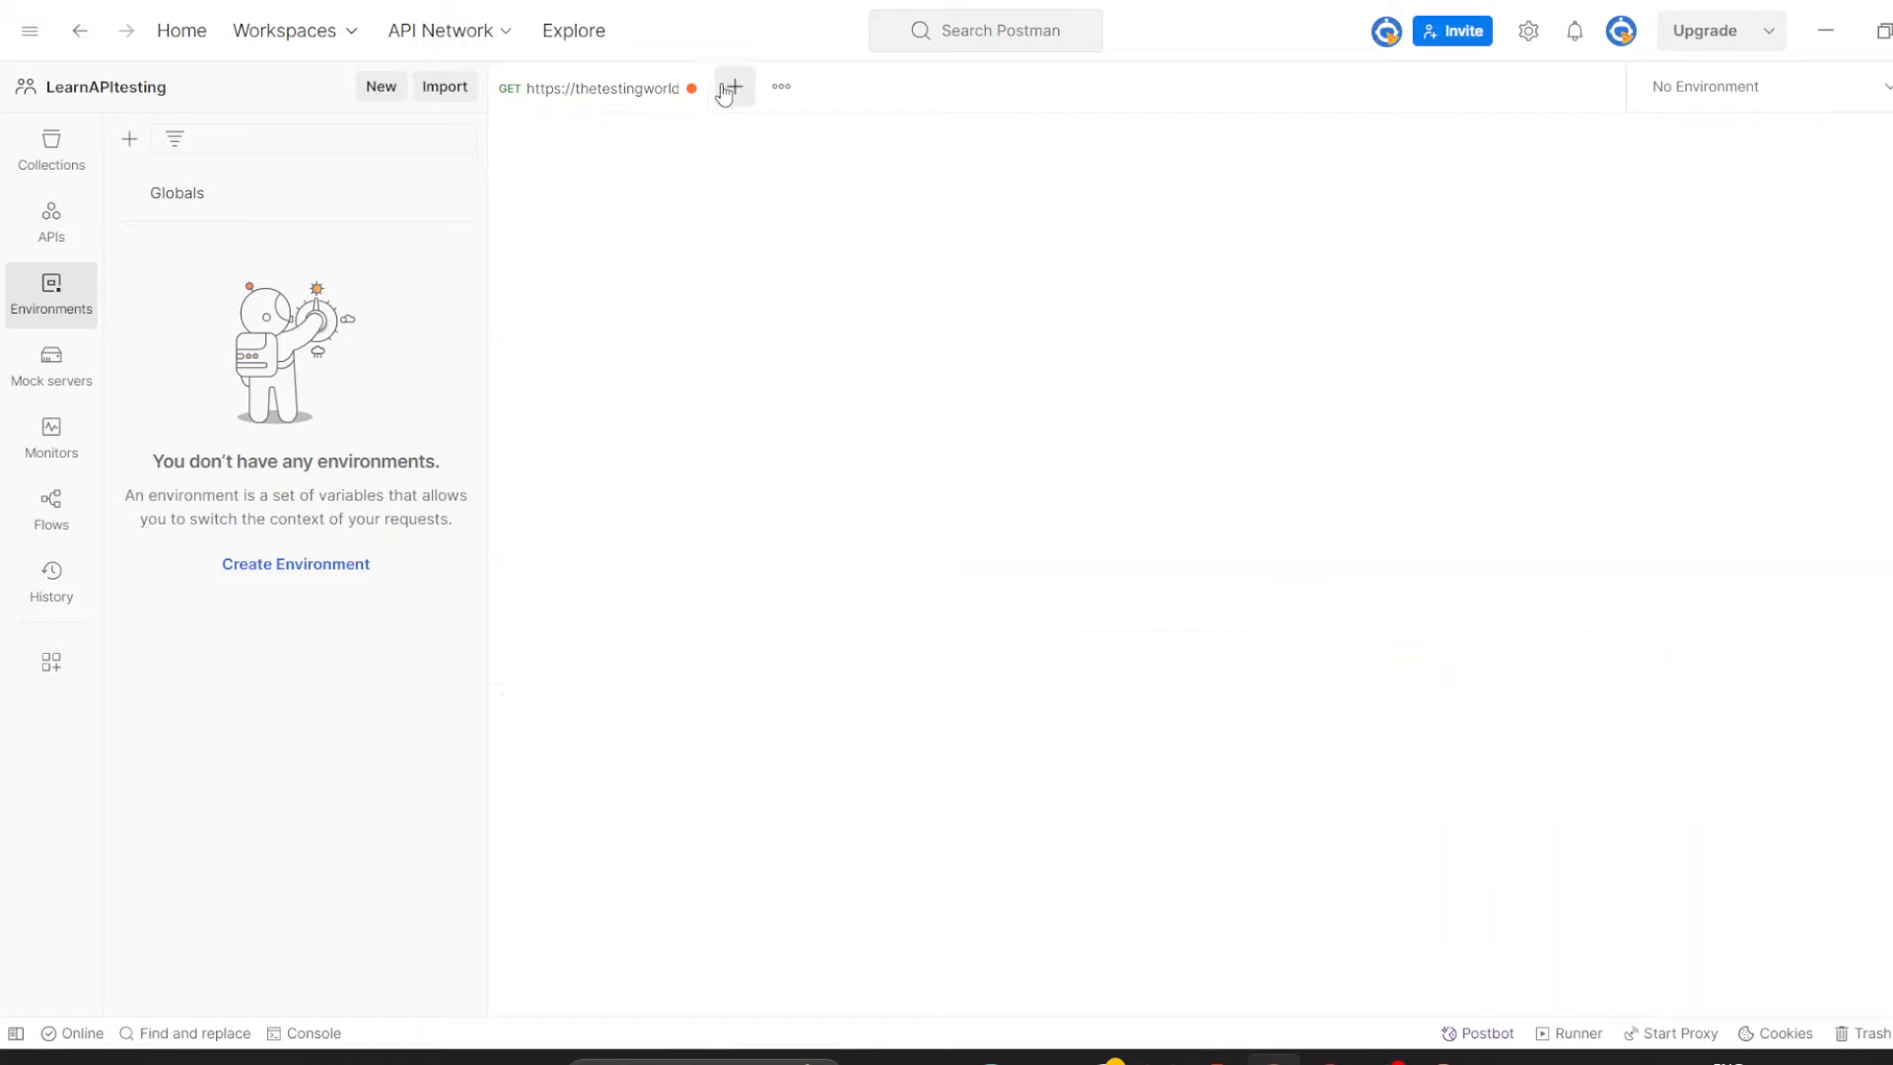
{"action": "left_click", "coordinate": [628, 94]}
{"action": "triple_click", "coordinate": [1154, 220]}
{"action": "key", "text": "ctrl+c"}
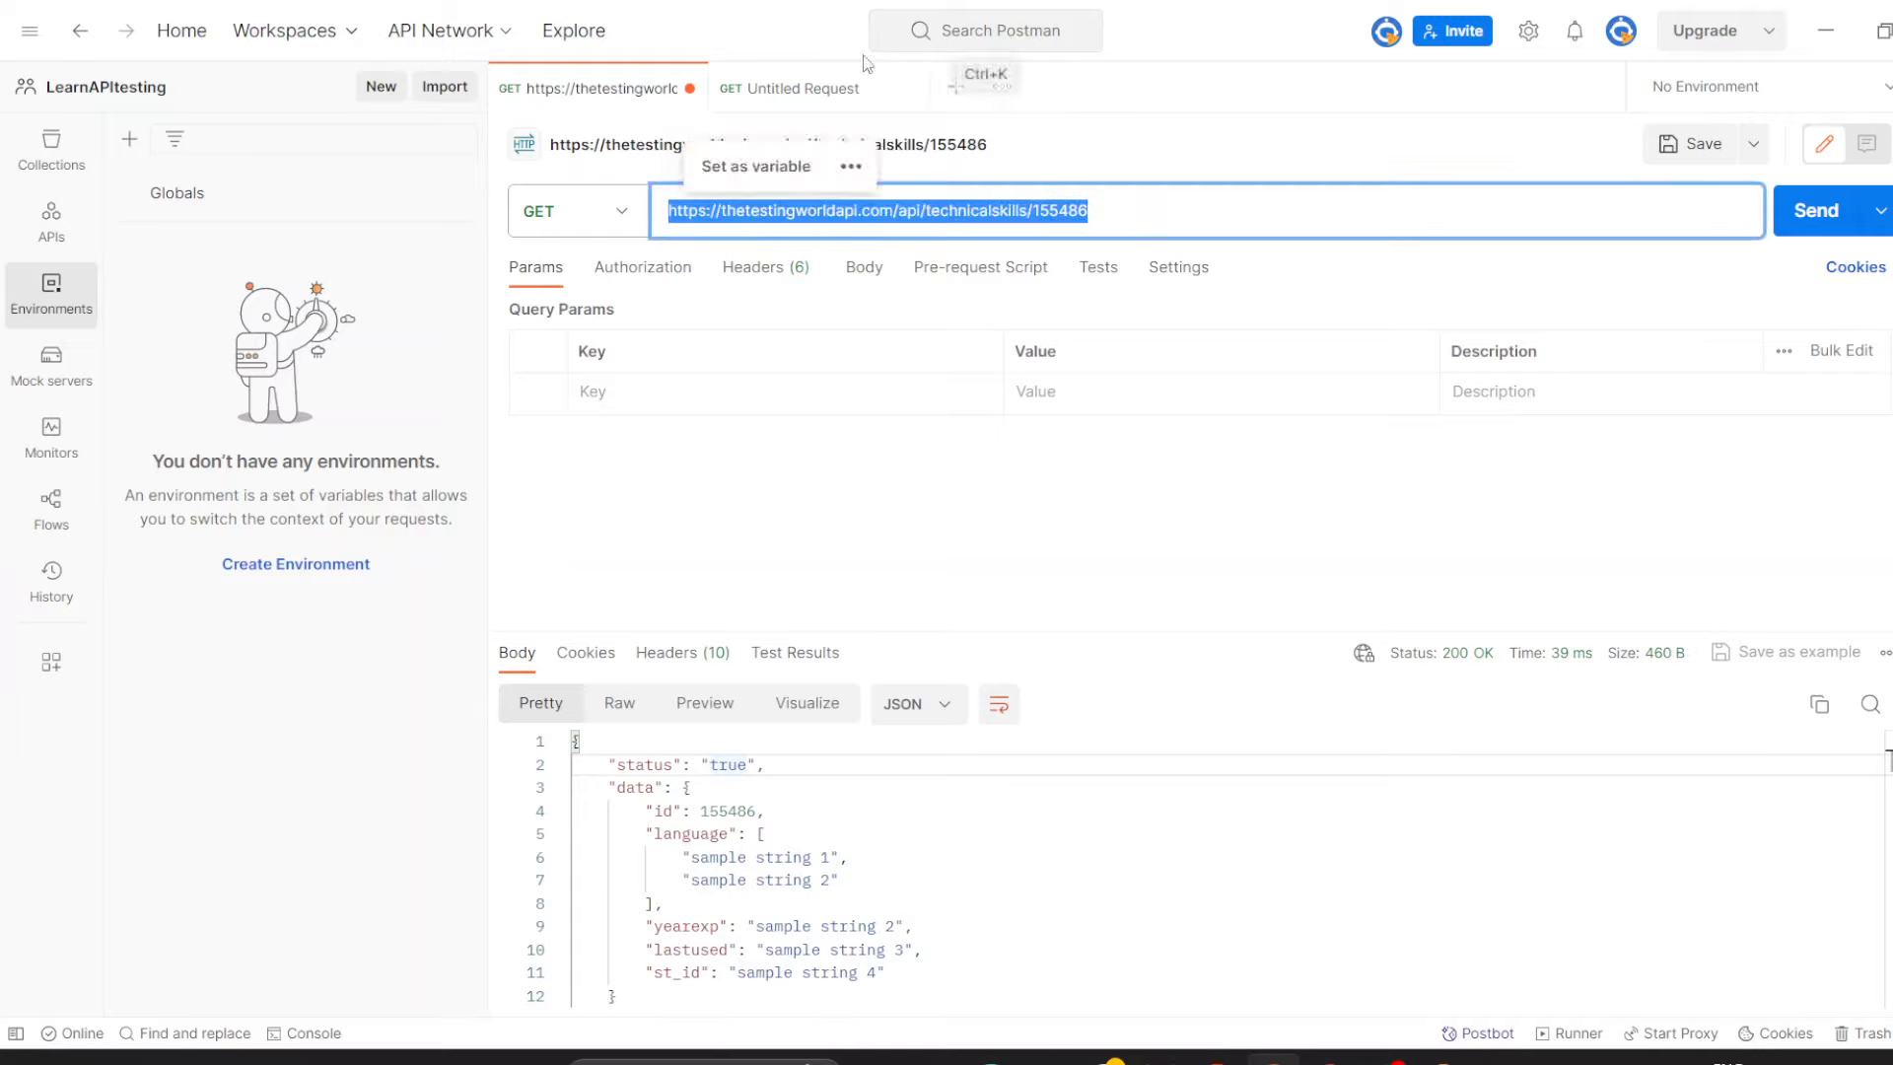
{"action": "left_click", "coordinate": [828, 87]}
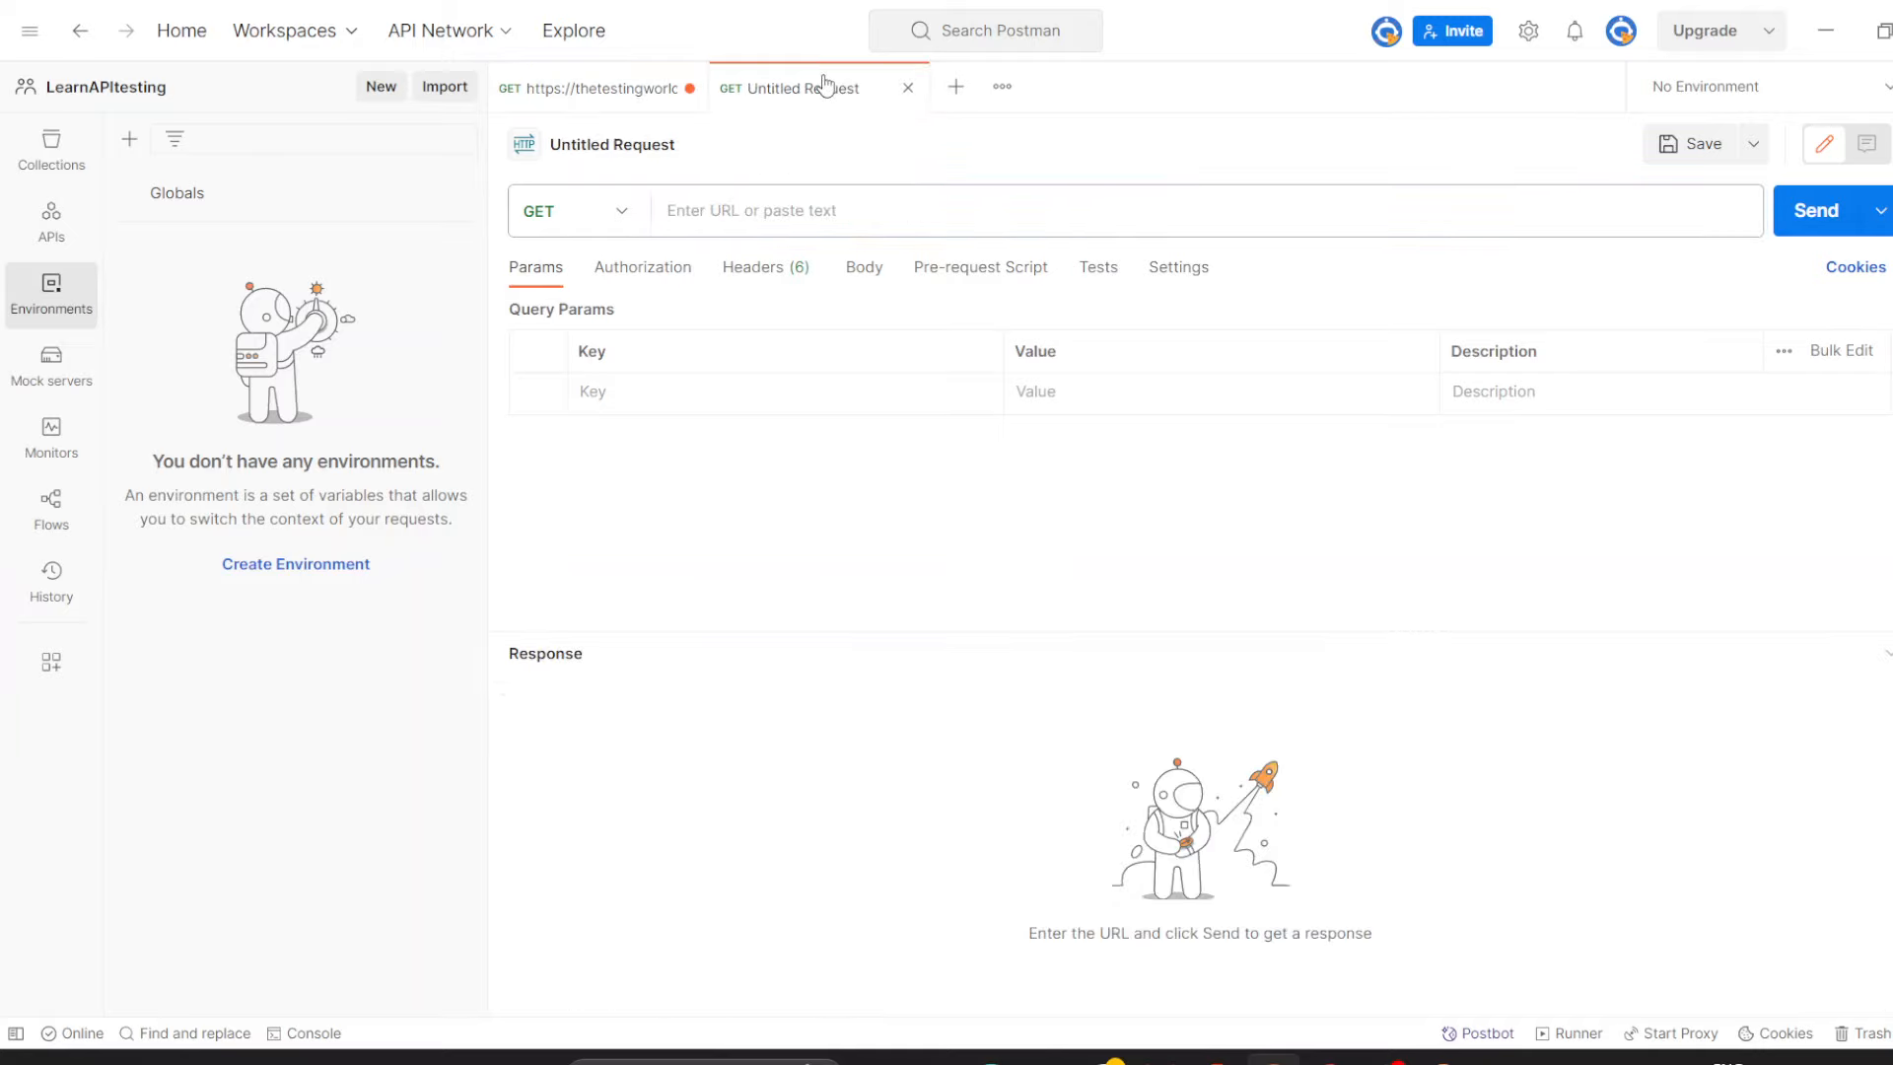
{"action": "left_click", "coordinate": [887, 208]}
{"action": "key", "text": "ctrl+v"}
Set the id in the new request's URL to 155487 and send the request.
{"action": "key", "text": "BackSpace"}
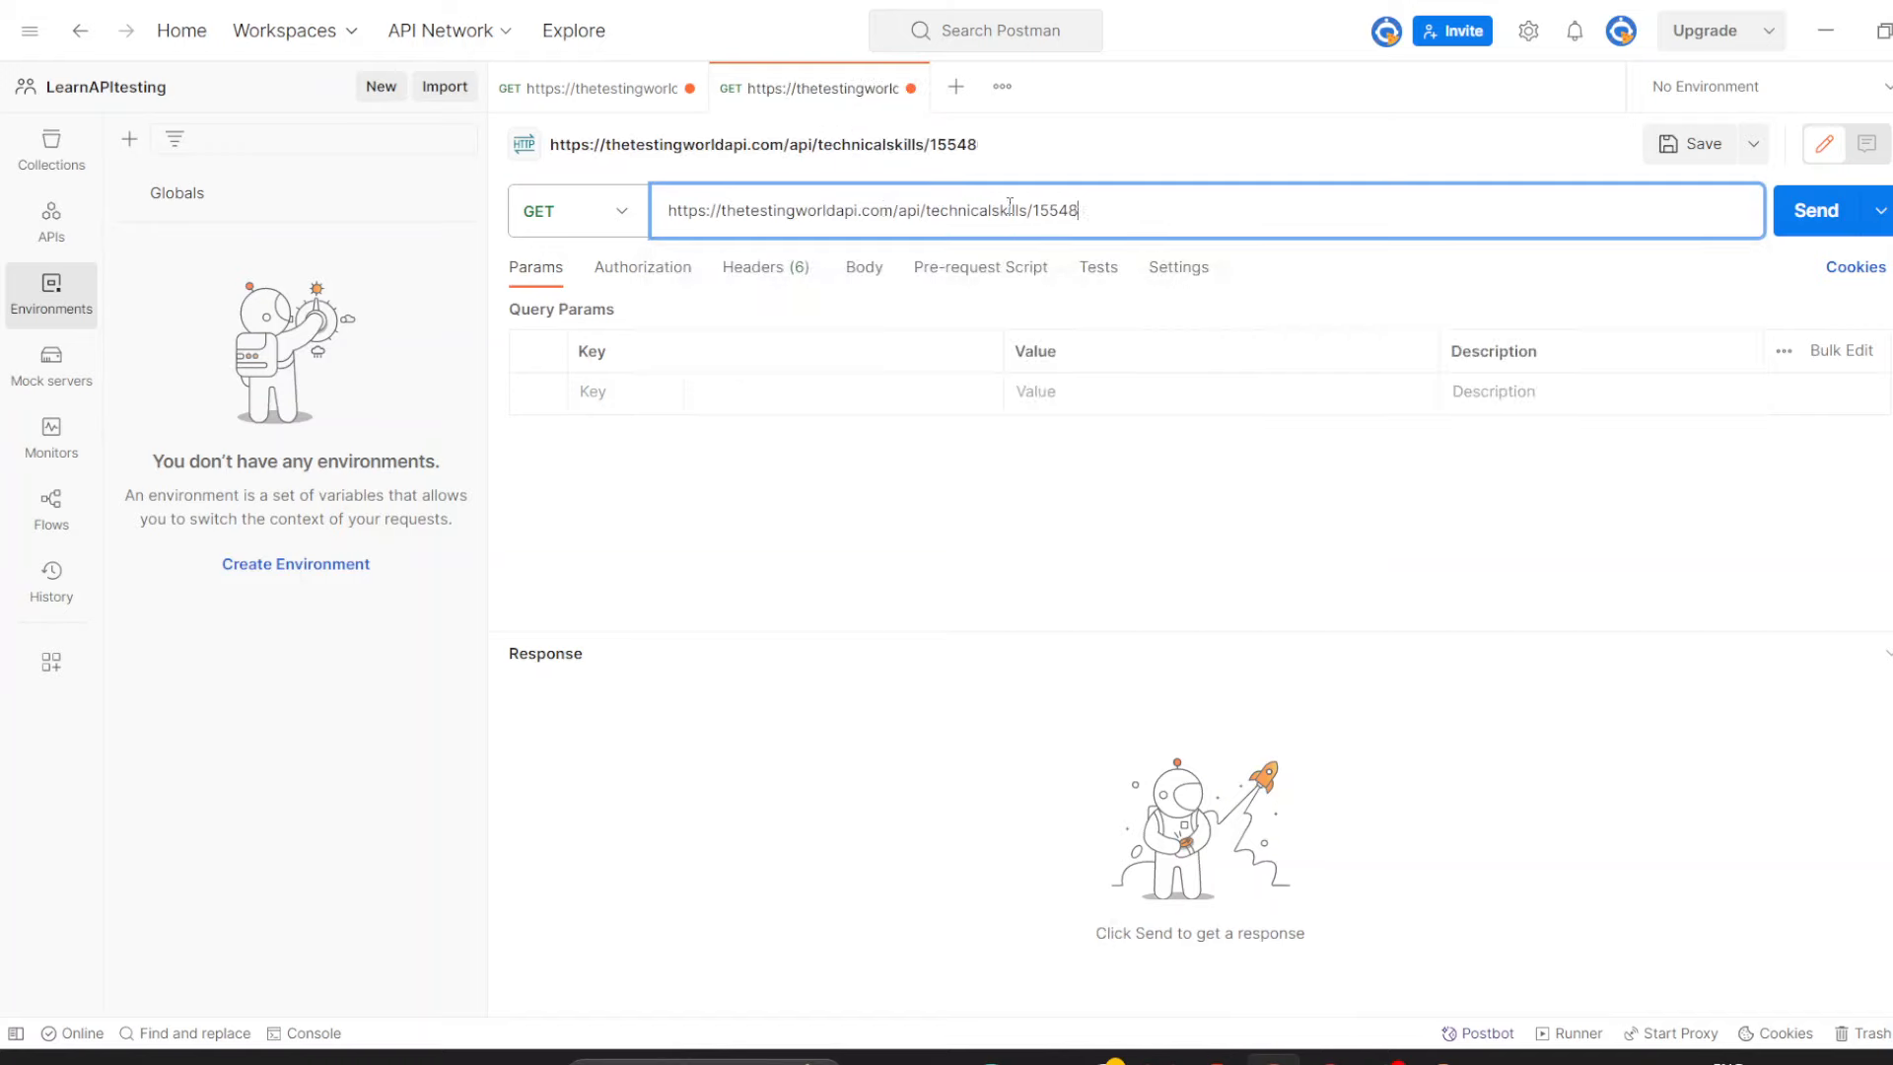
{"action": "type", "text": "7"}
{"action": "left_click", "coordinate": [1818, 221]}
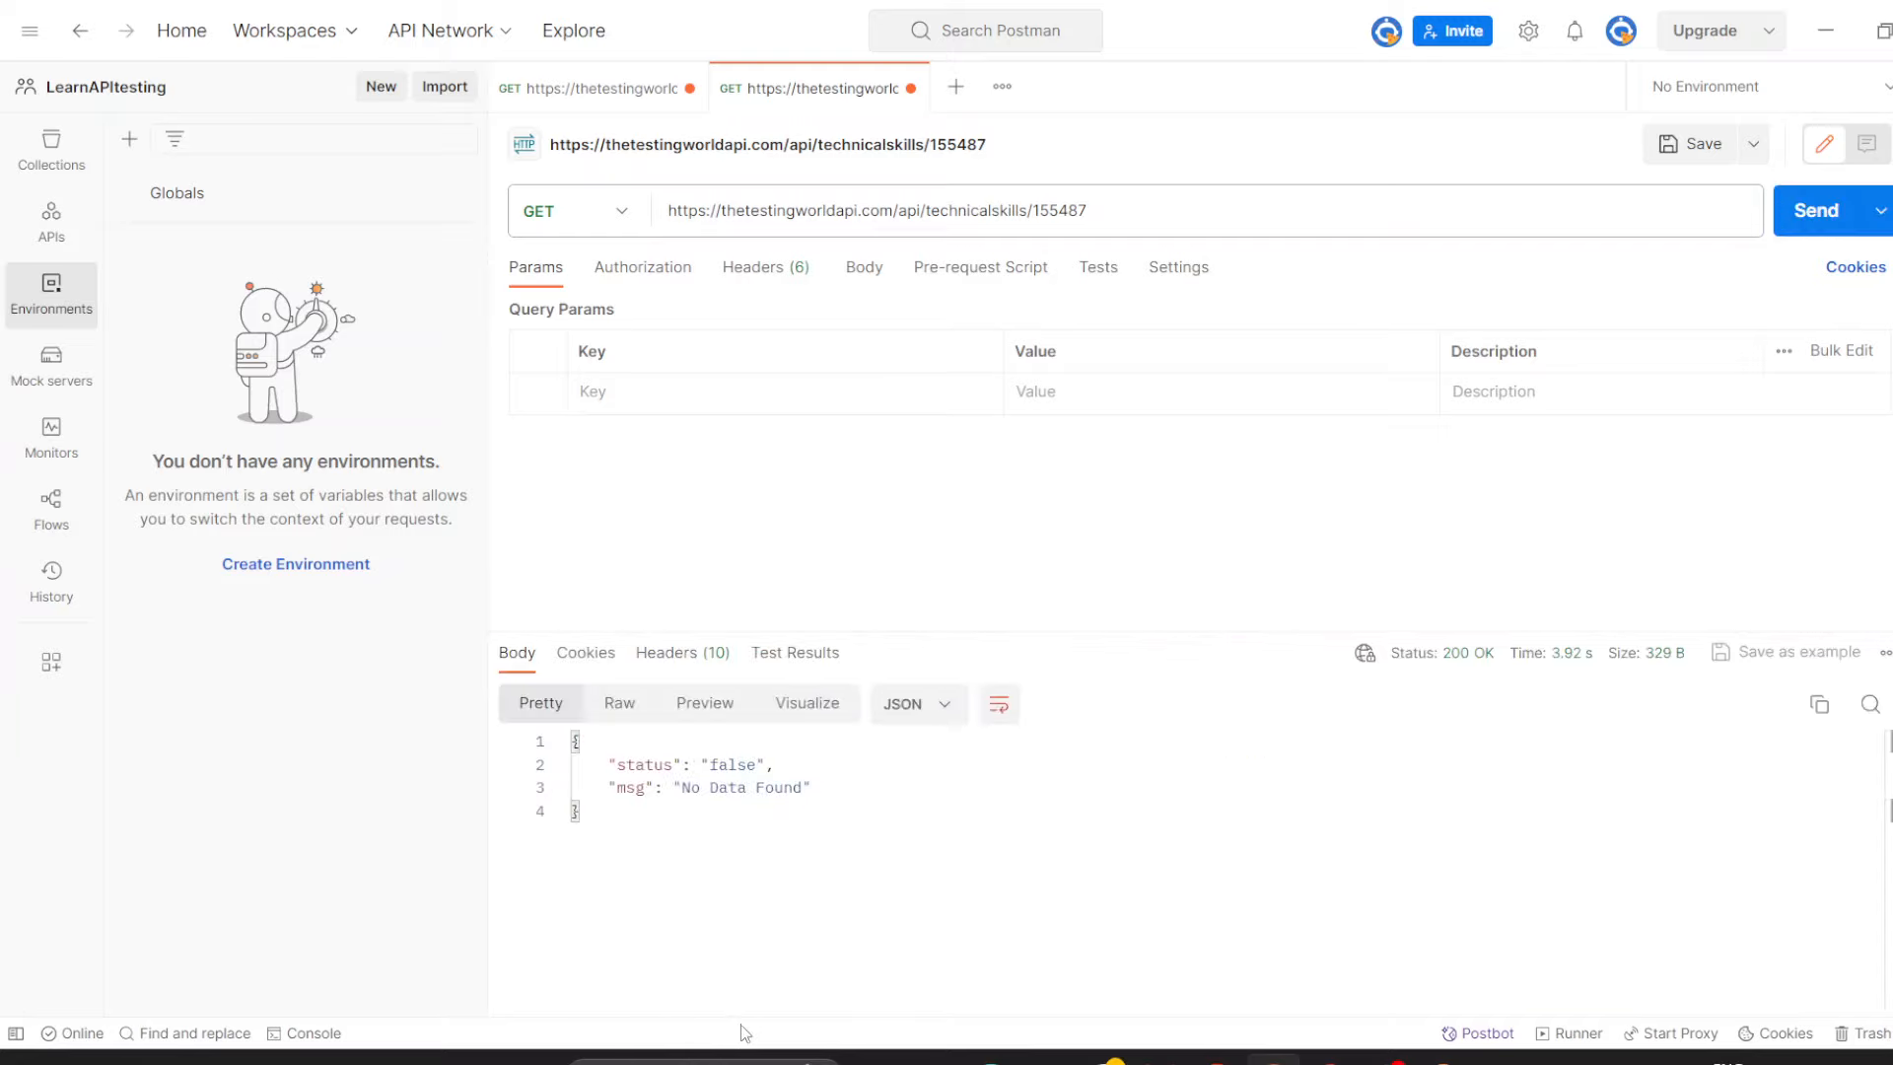
Set the id in the request's URL to 155488, send the request and view the returned record.
{"action": "left_click", "coordinate": [1132, 210]}
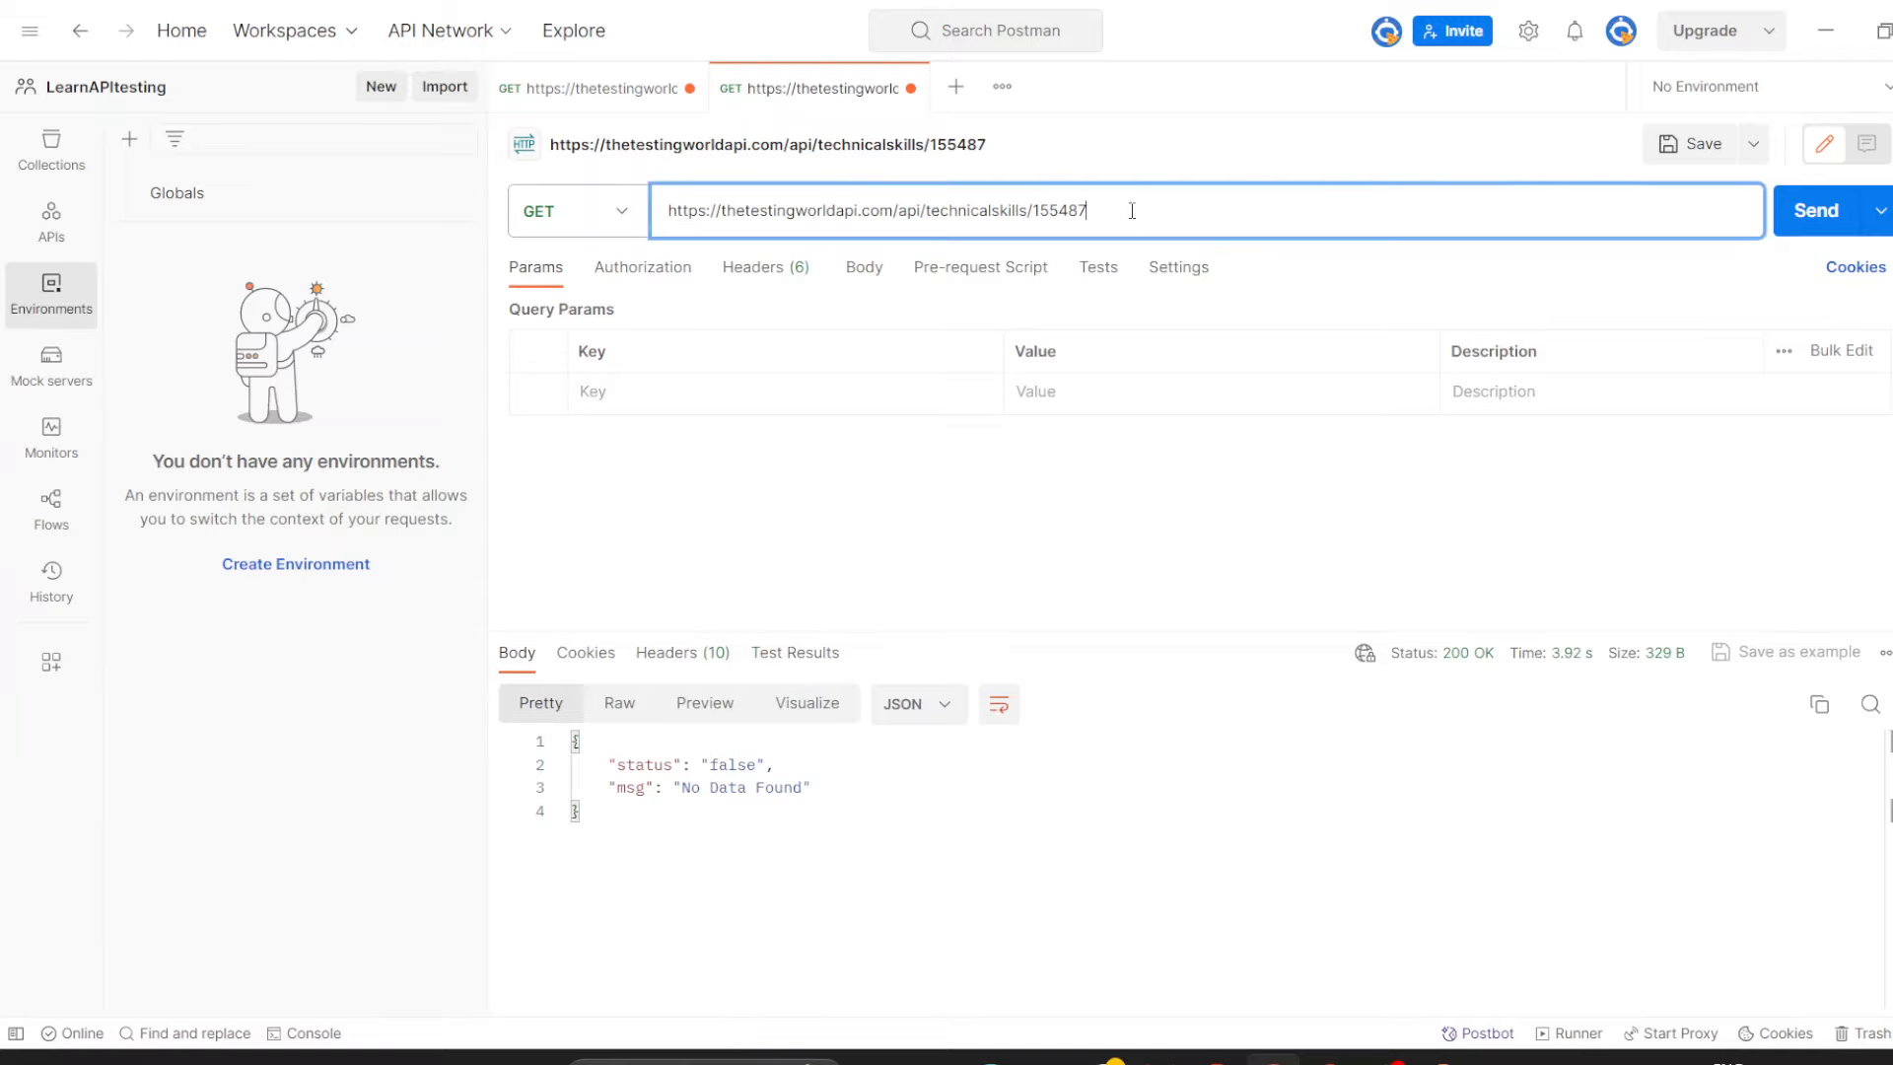
{"action": "key", "text": "BackSpace"}
{"action": "key", "text": "BackSpace"}
{"action": "type", "text": "88"}
{"action": "left_click", "coordinate": [1809, 224]}
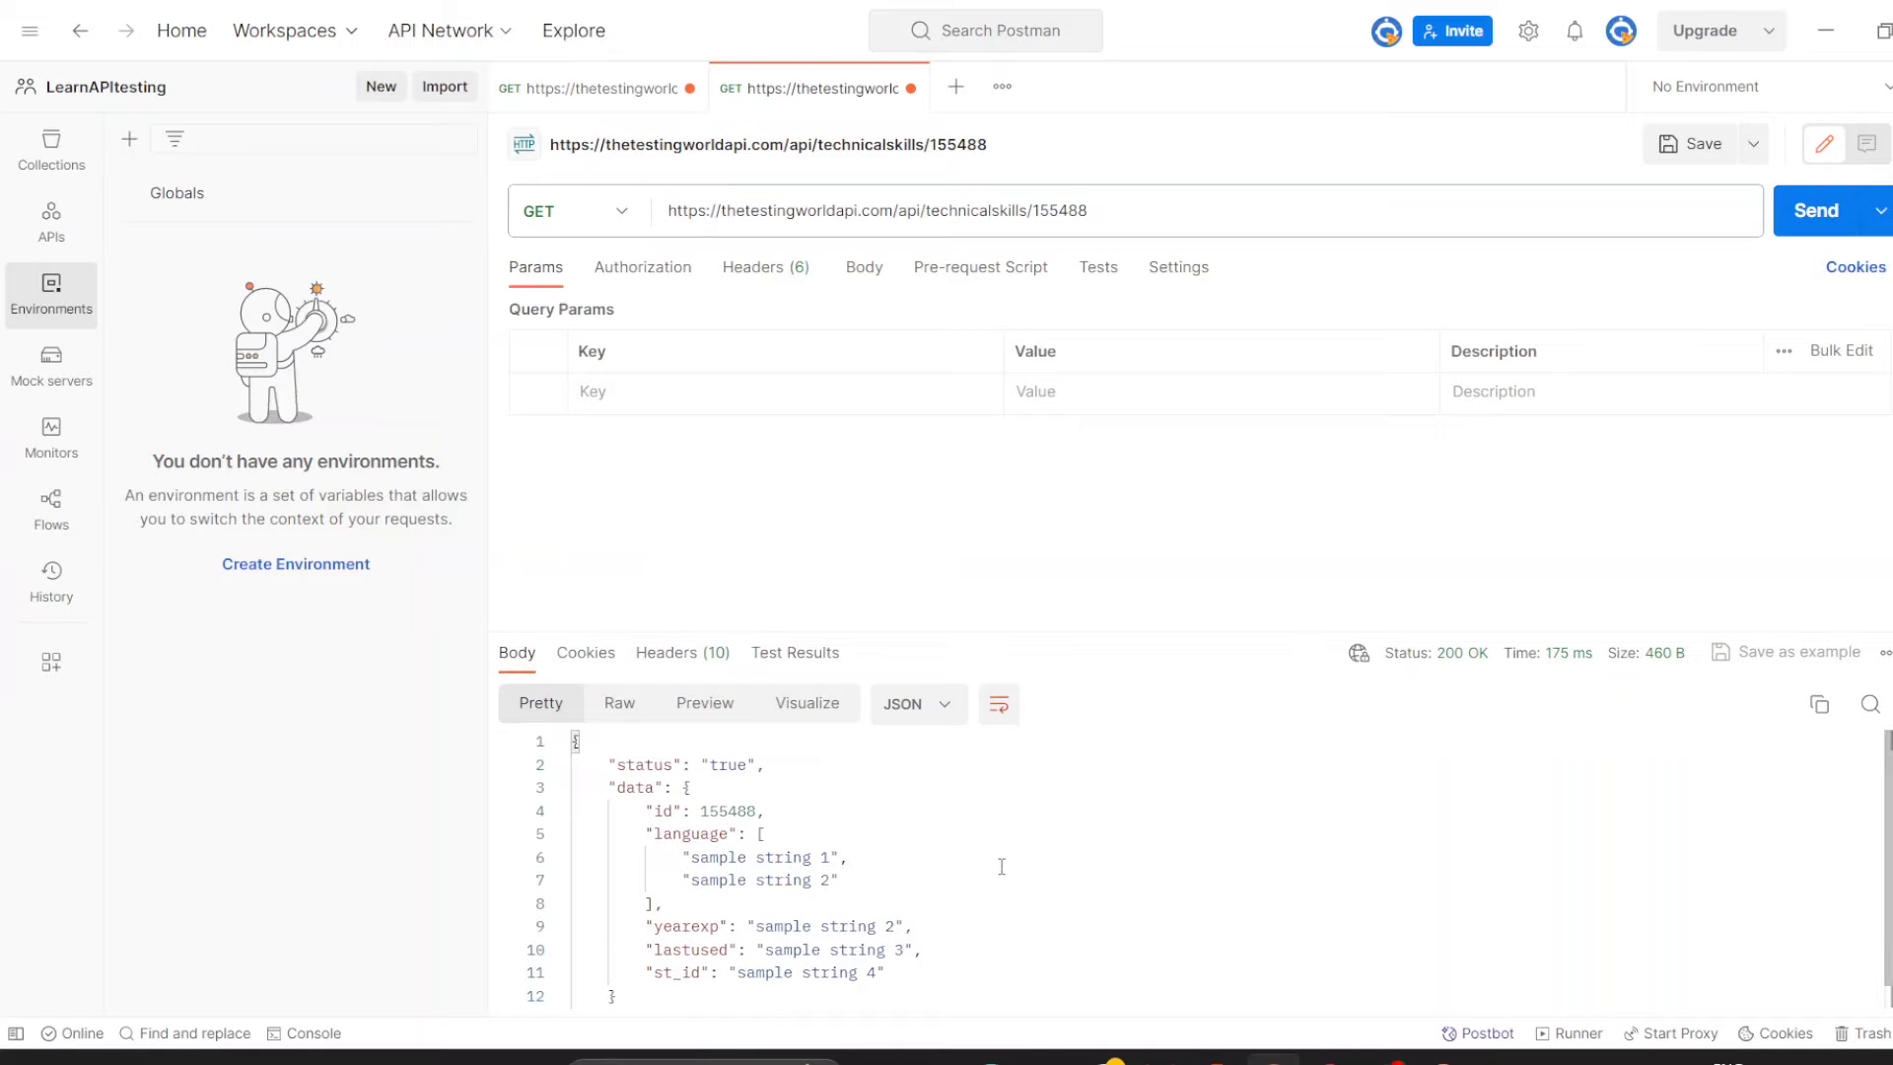
{"action": "scroll", "coordinate": [1002, 867], "scroll_direction": "down", "scroll_amount": 1}
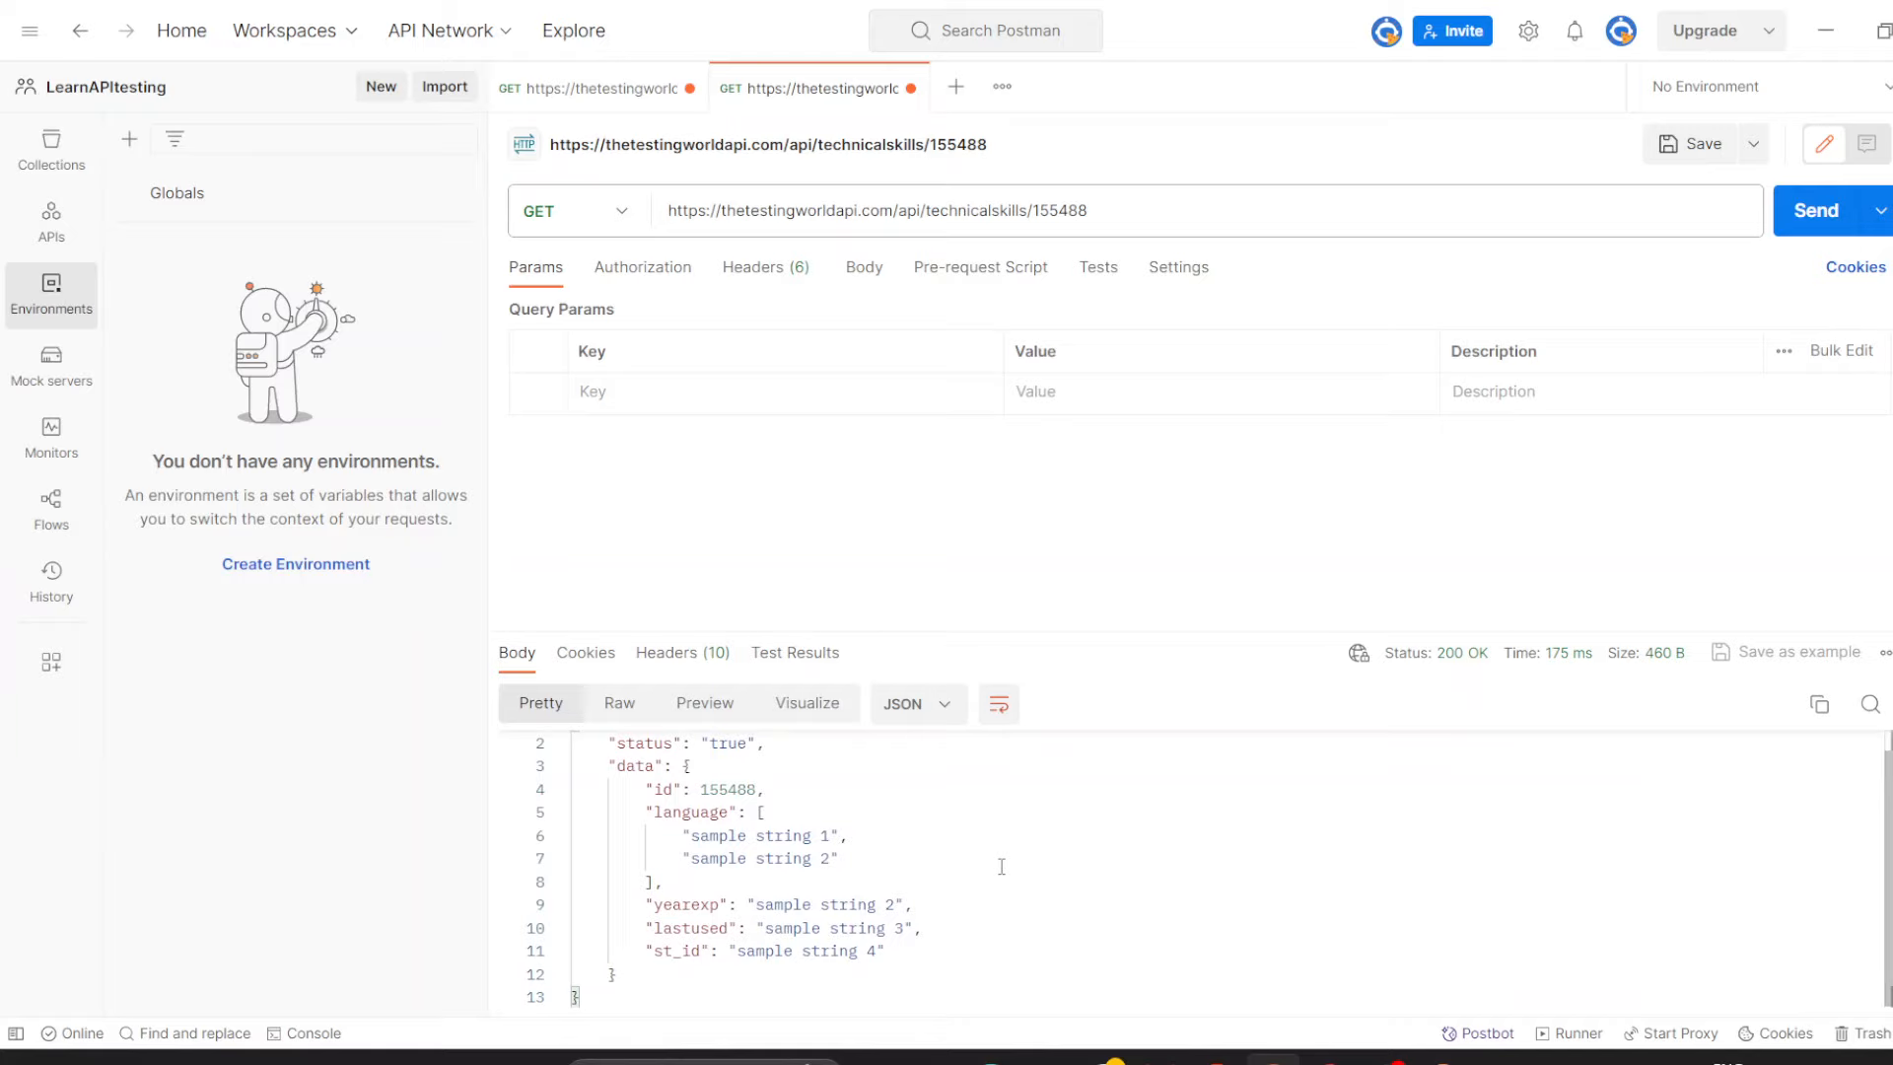
{"action": "left_click_drag", "start_coordinate": [1040, 210], "coordinate": [1085, 209]}
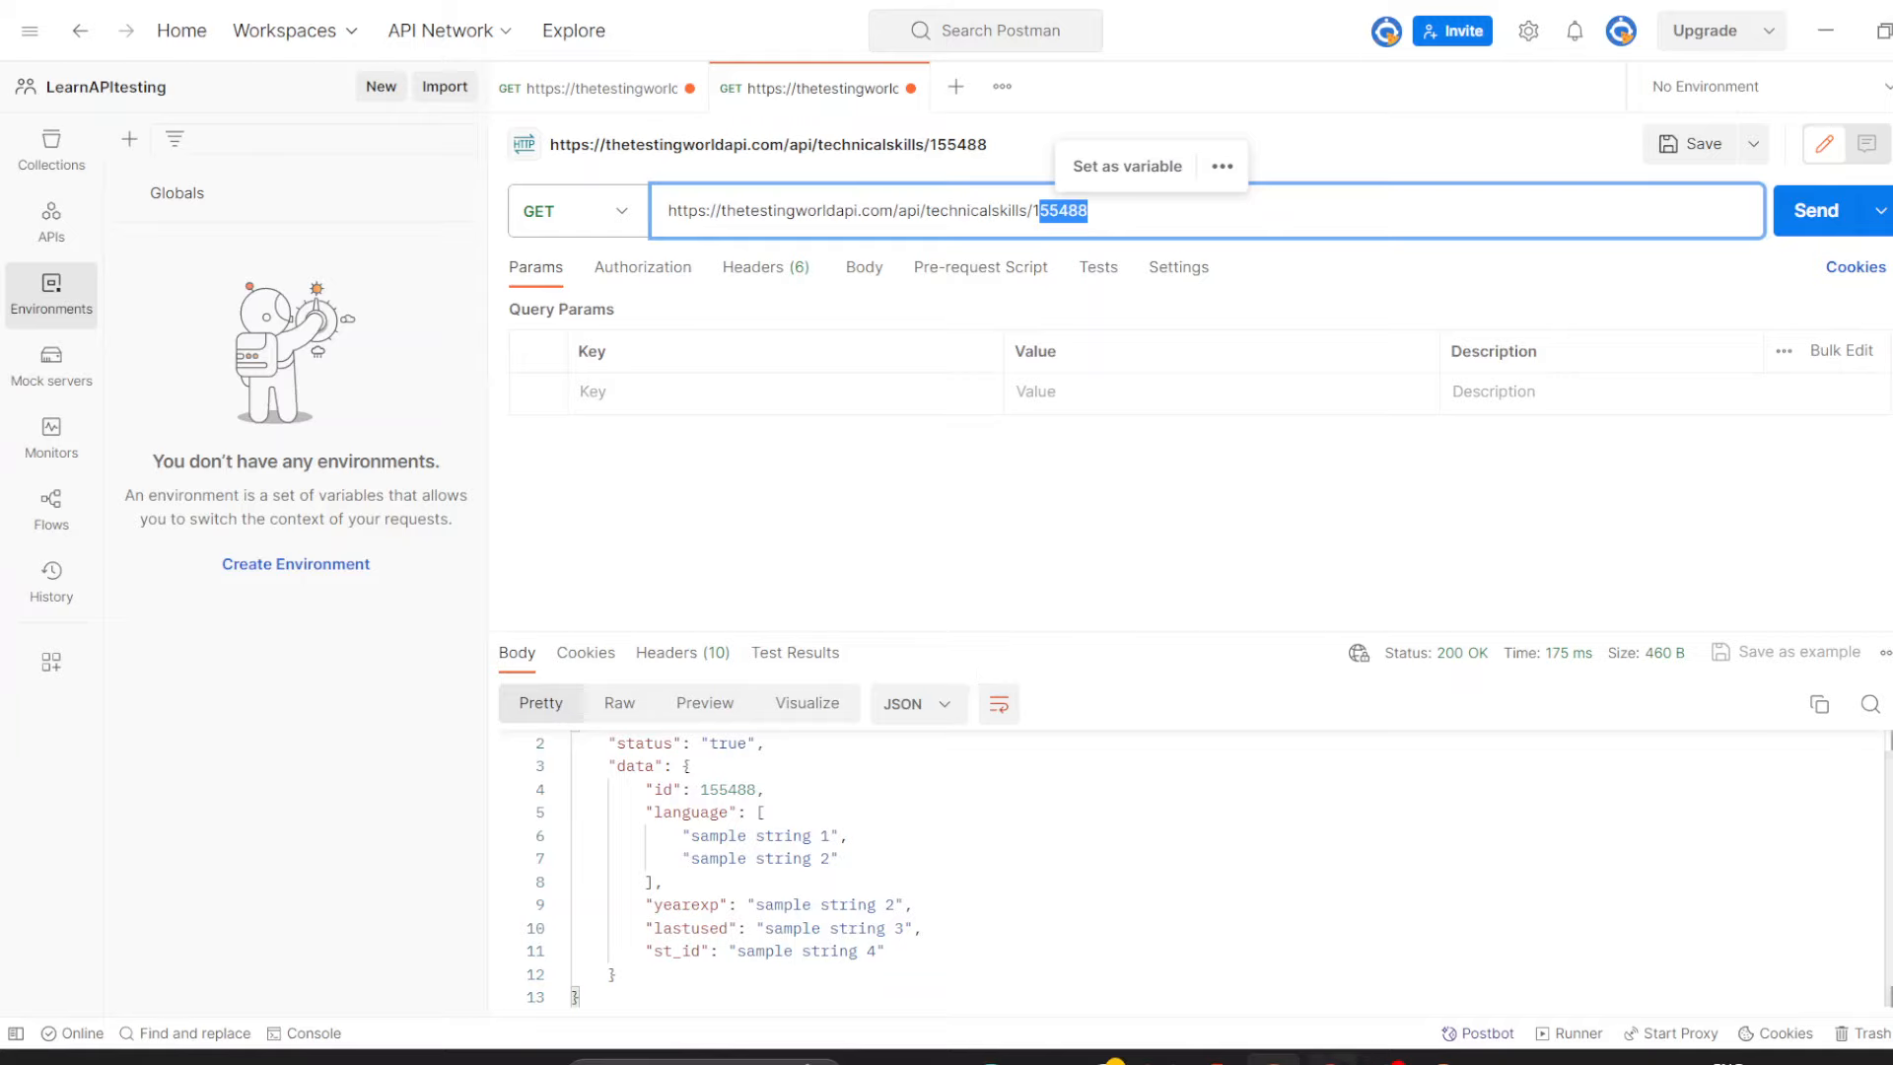
Switch to Chrome and open the GET api/technicalskills documentation from the Web API Help Page.
{"action": "left_click", "coordinate": [1333, 1062]}
{"action": "scroll", "coordinate": [680, 596], "scroll_direction": "down", "scroll_amount": 2}
{"action": "scroll", "coordinate": [677, 588], "scroll_direction": "up", "scroll_amount": 2}
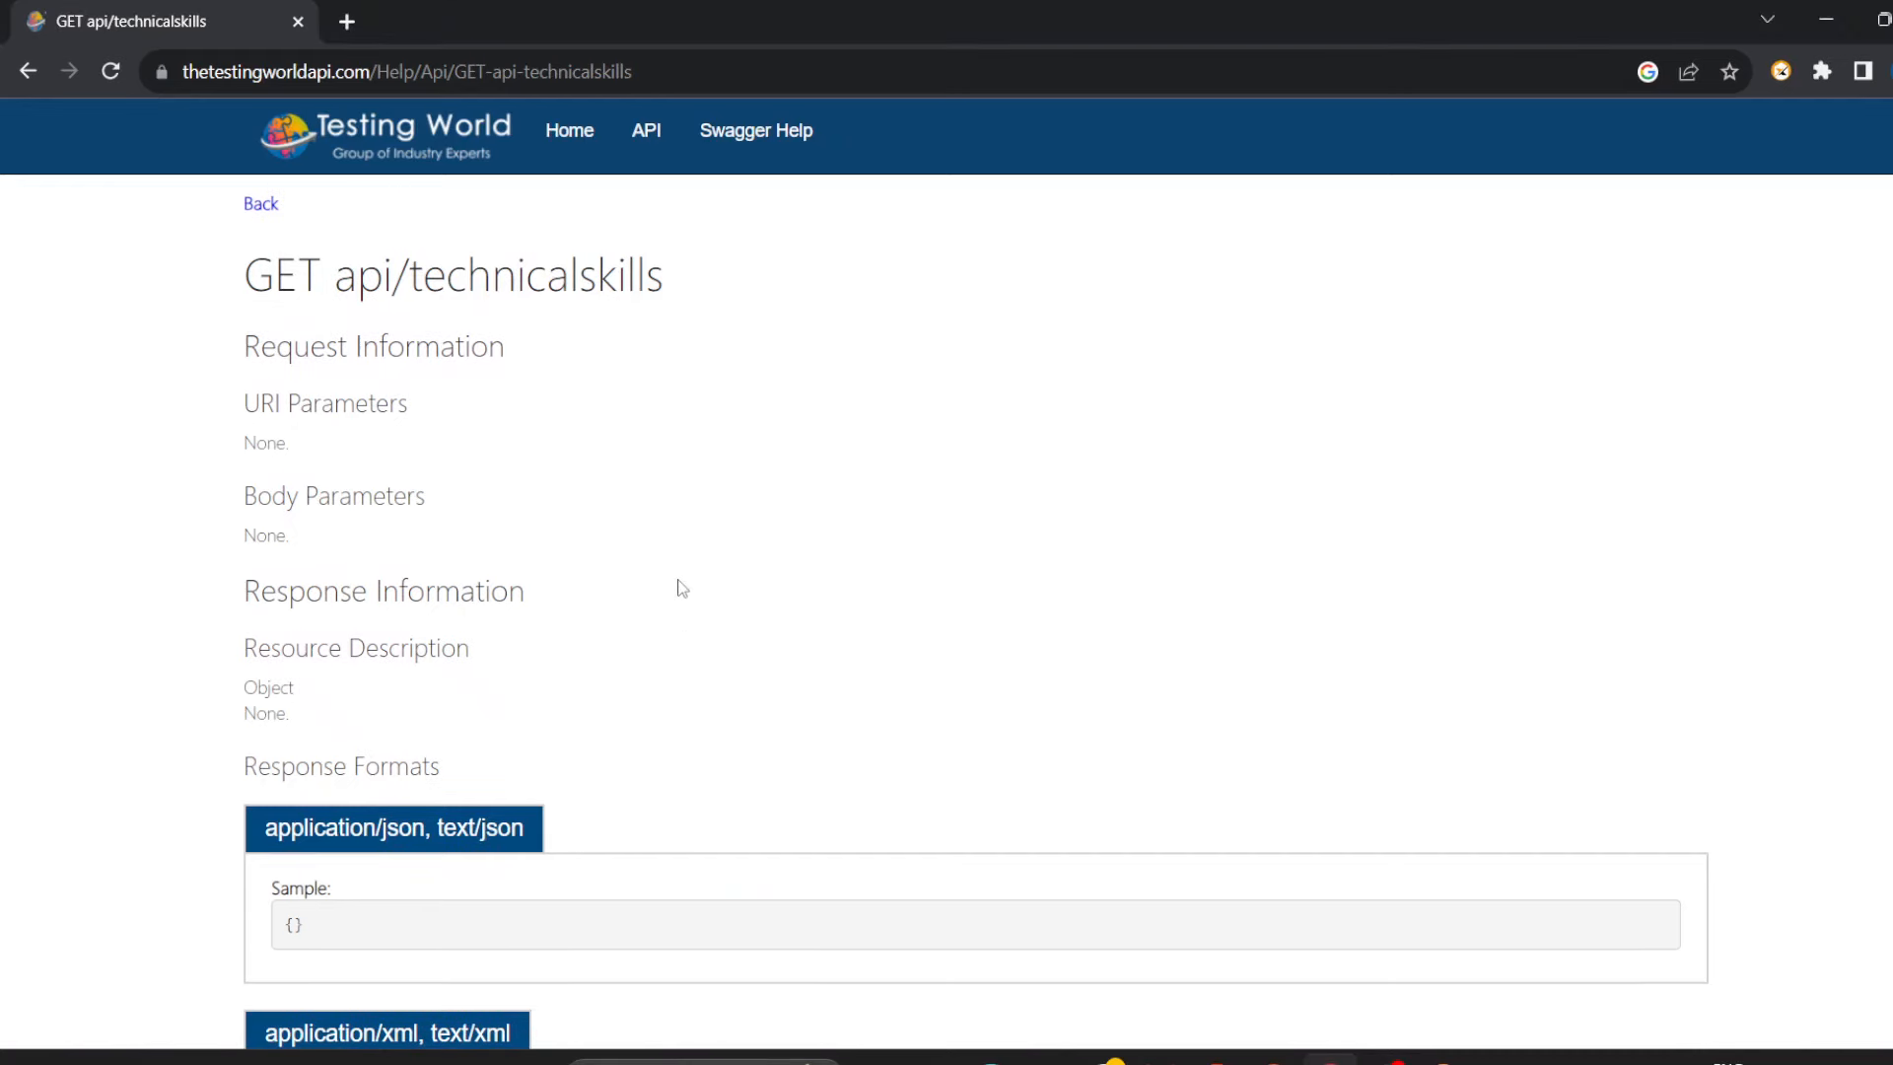
{"action": "scroll", "coordinate": [679, 589], "scroll_direction": "down", "scroll_amount": 3}
{"action": "scroll", "coordinate": [680, 589], "scroll_direction": "up", "scroll_amount": 3}
{"action": "left_click", "coordinate": [32, 75]}
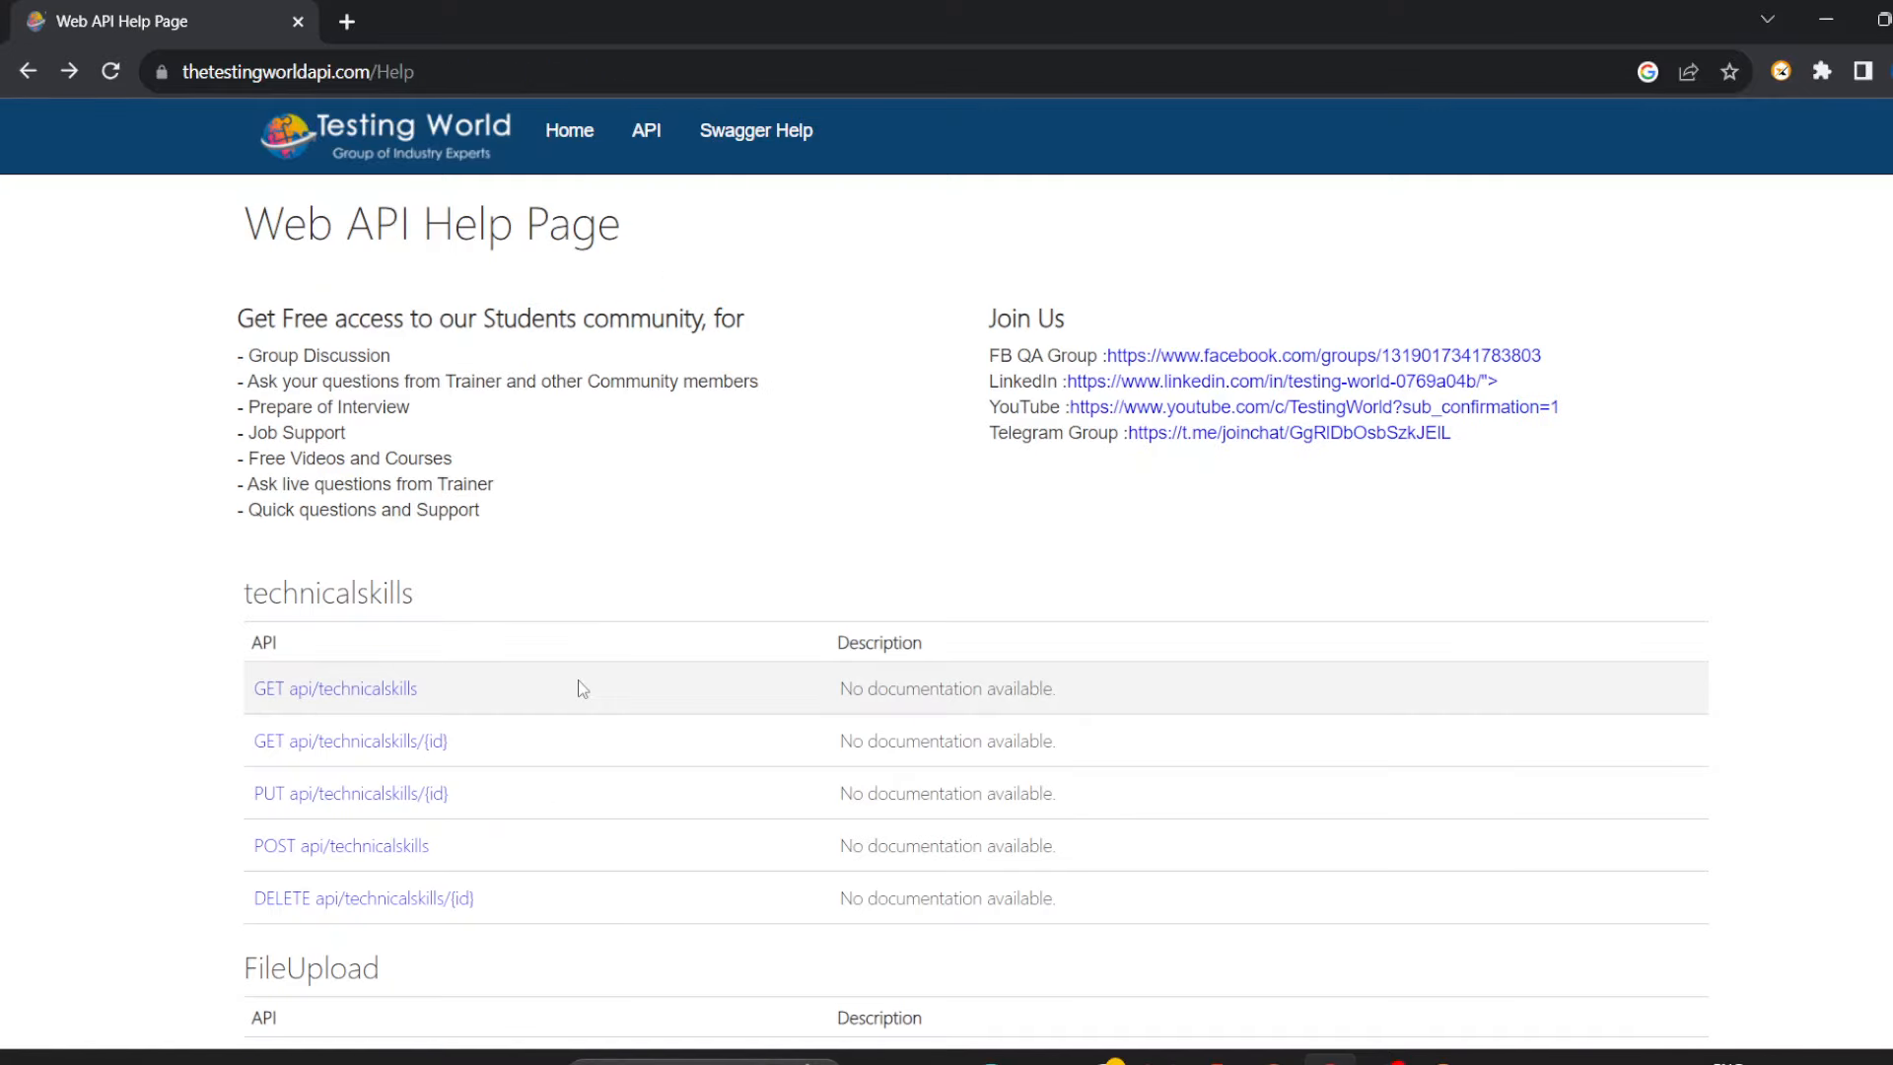
{"action": "scroll", "coordinate": [580, 685], "scroll_direction": "down", "scroll_amount": 1}
{"action": "scroll", "coordinate": [580, 686], "scroll_direction": "up", "scroll_amount": 1}
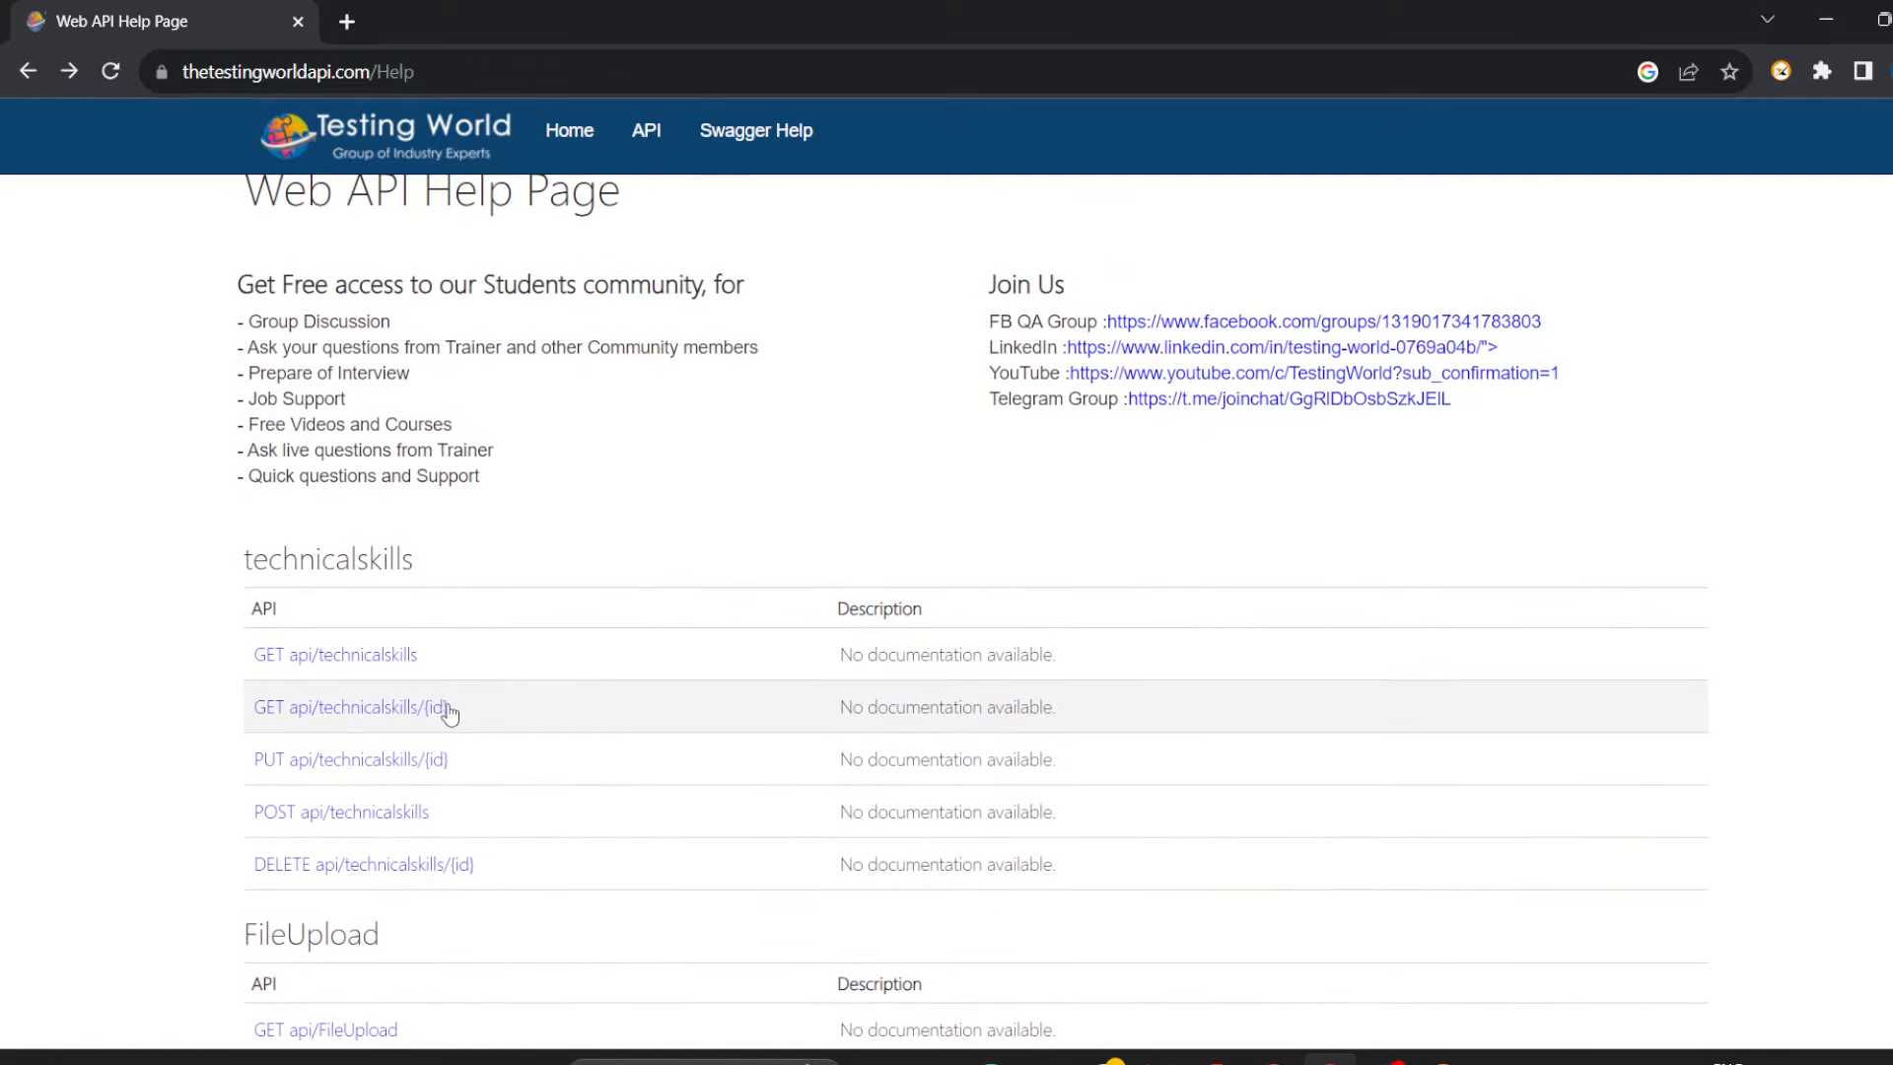
{"action": "mouse_move", "coordinate": [458, 714]}
{"action": "left_mouse_down"}
{"action": "mouse_move", "coordinate": [419, 712]}
{"action": "mouse_move", "coordinate": [449, 721]}
{"action": "left_mouse_up"}
{"action": "left_click", "coordinate": [321, 663]}
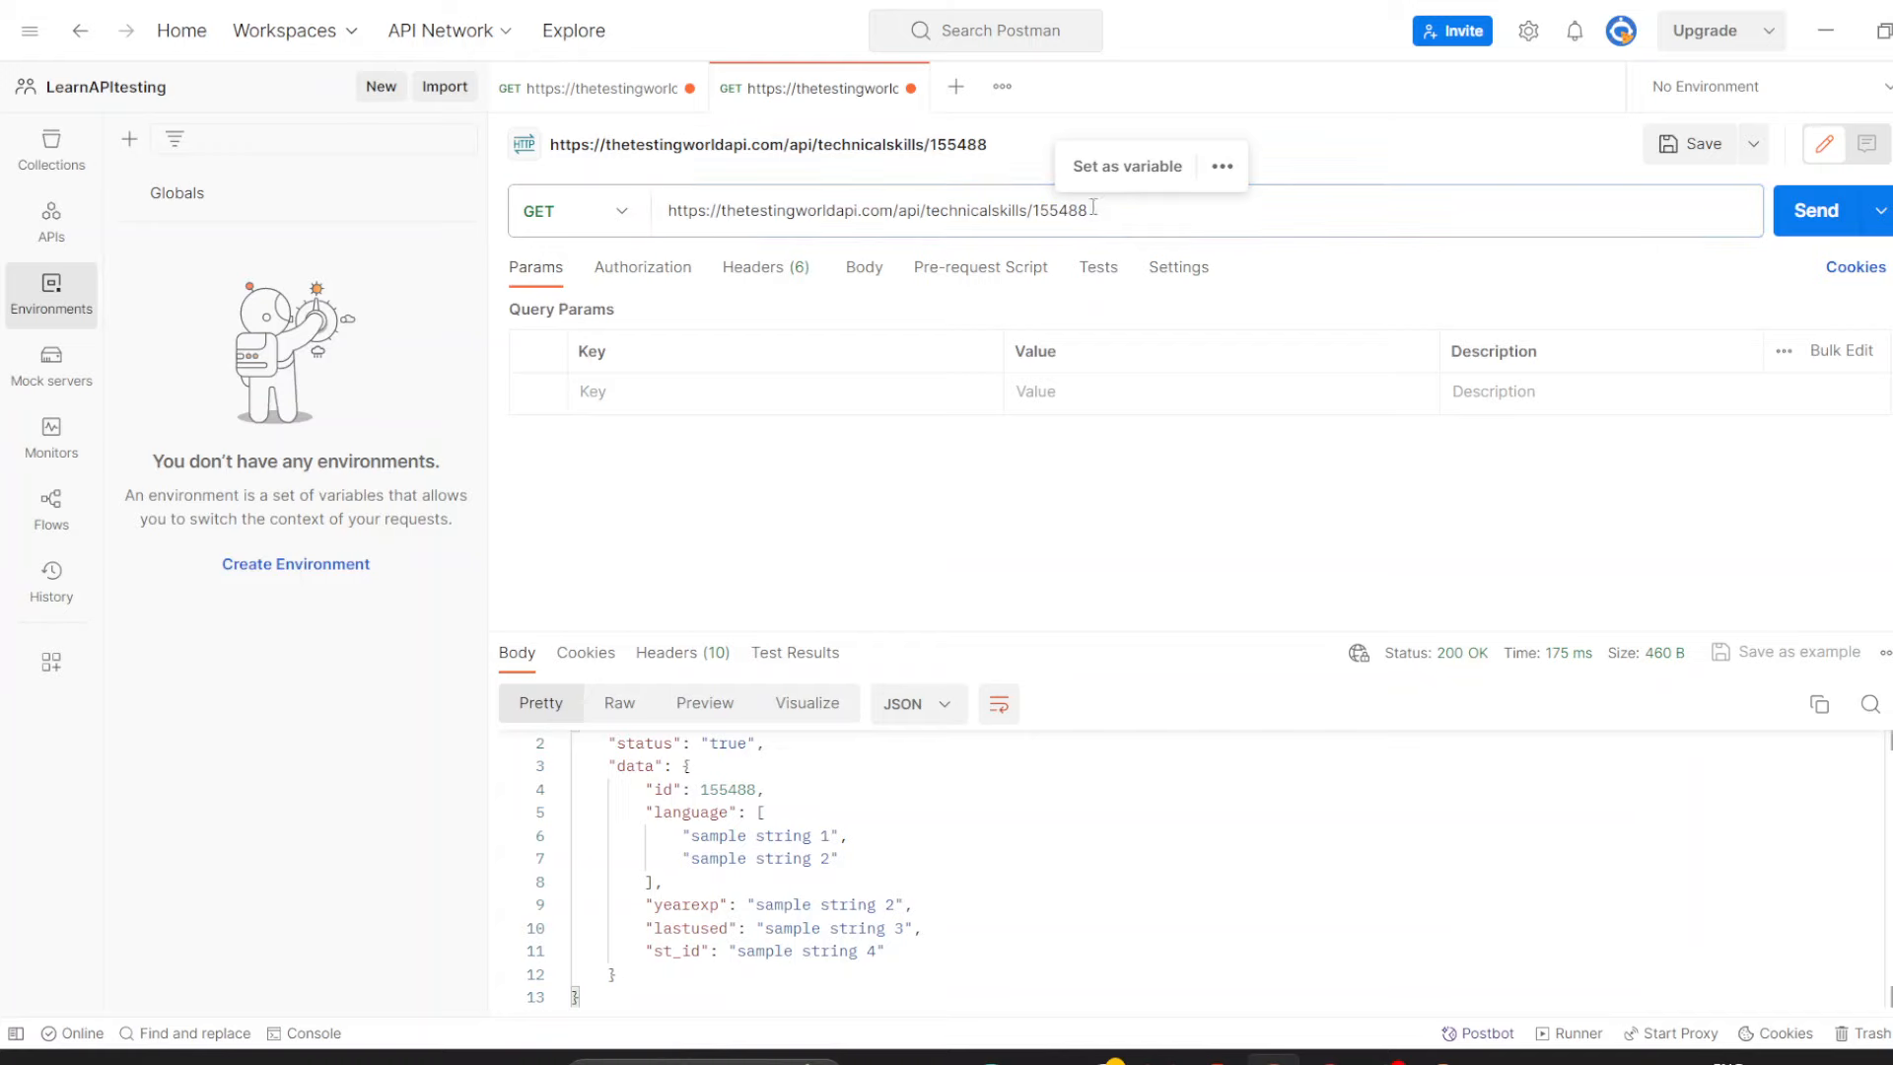
{"action": "key", "text": "BackSpace"}
{"action": "key", "text": "BackSpace"}
{"action": "key", "text": "BackSpace"}
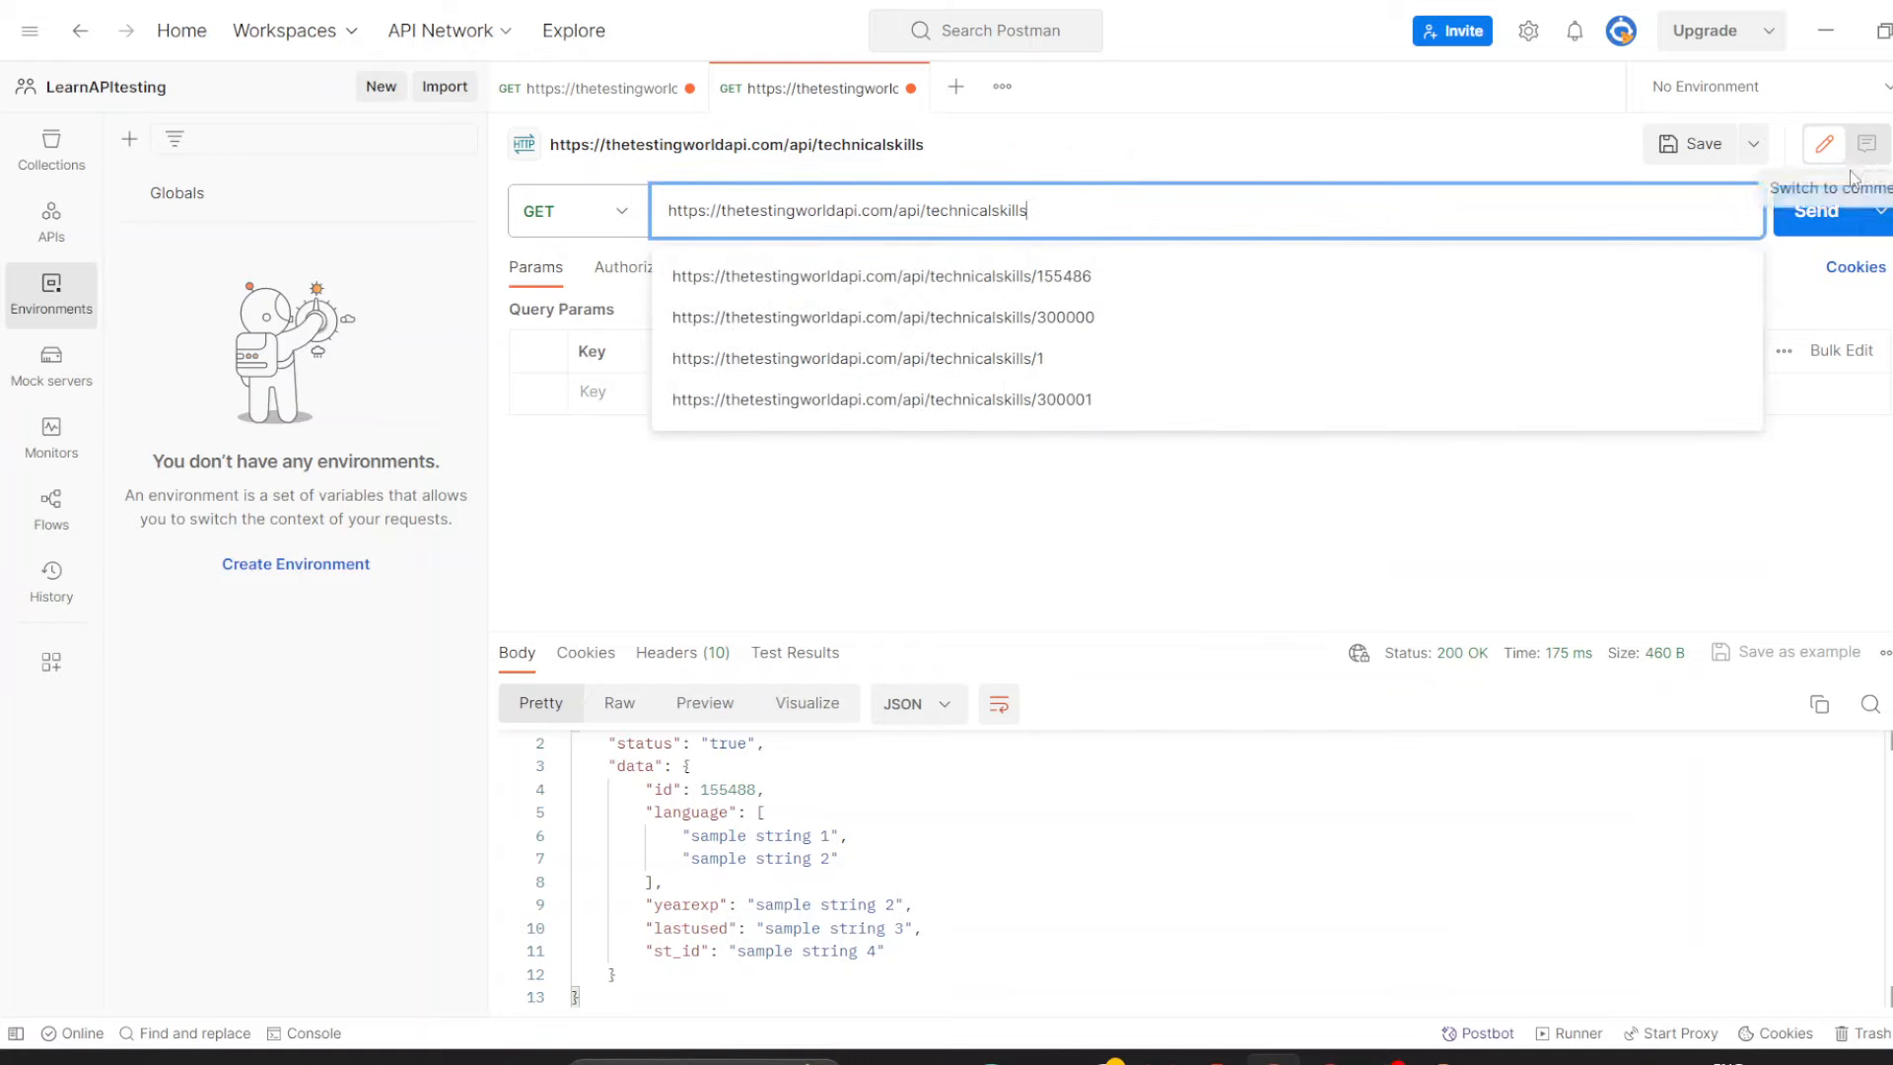
{"action": "left_click", "coordinate": [1811, 210]}
{"action": "left_click", "coordinate": [1810, 210]}
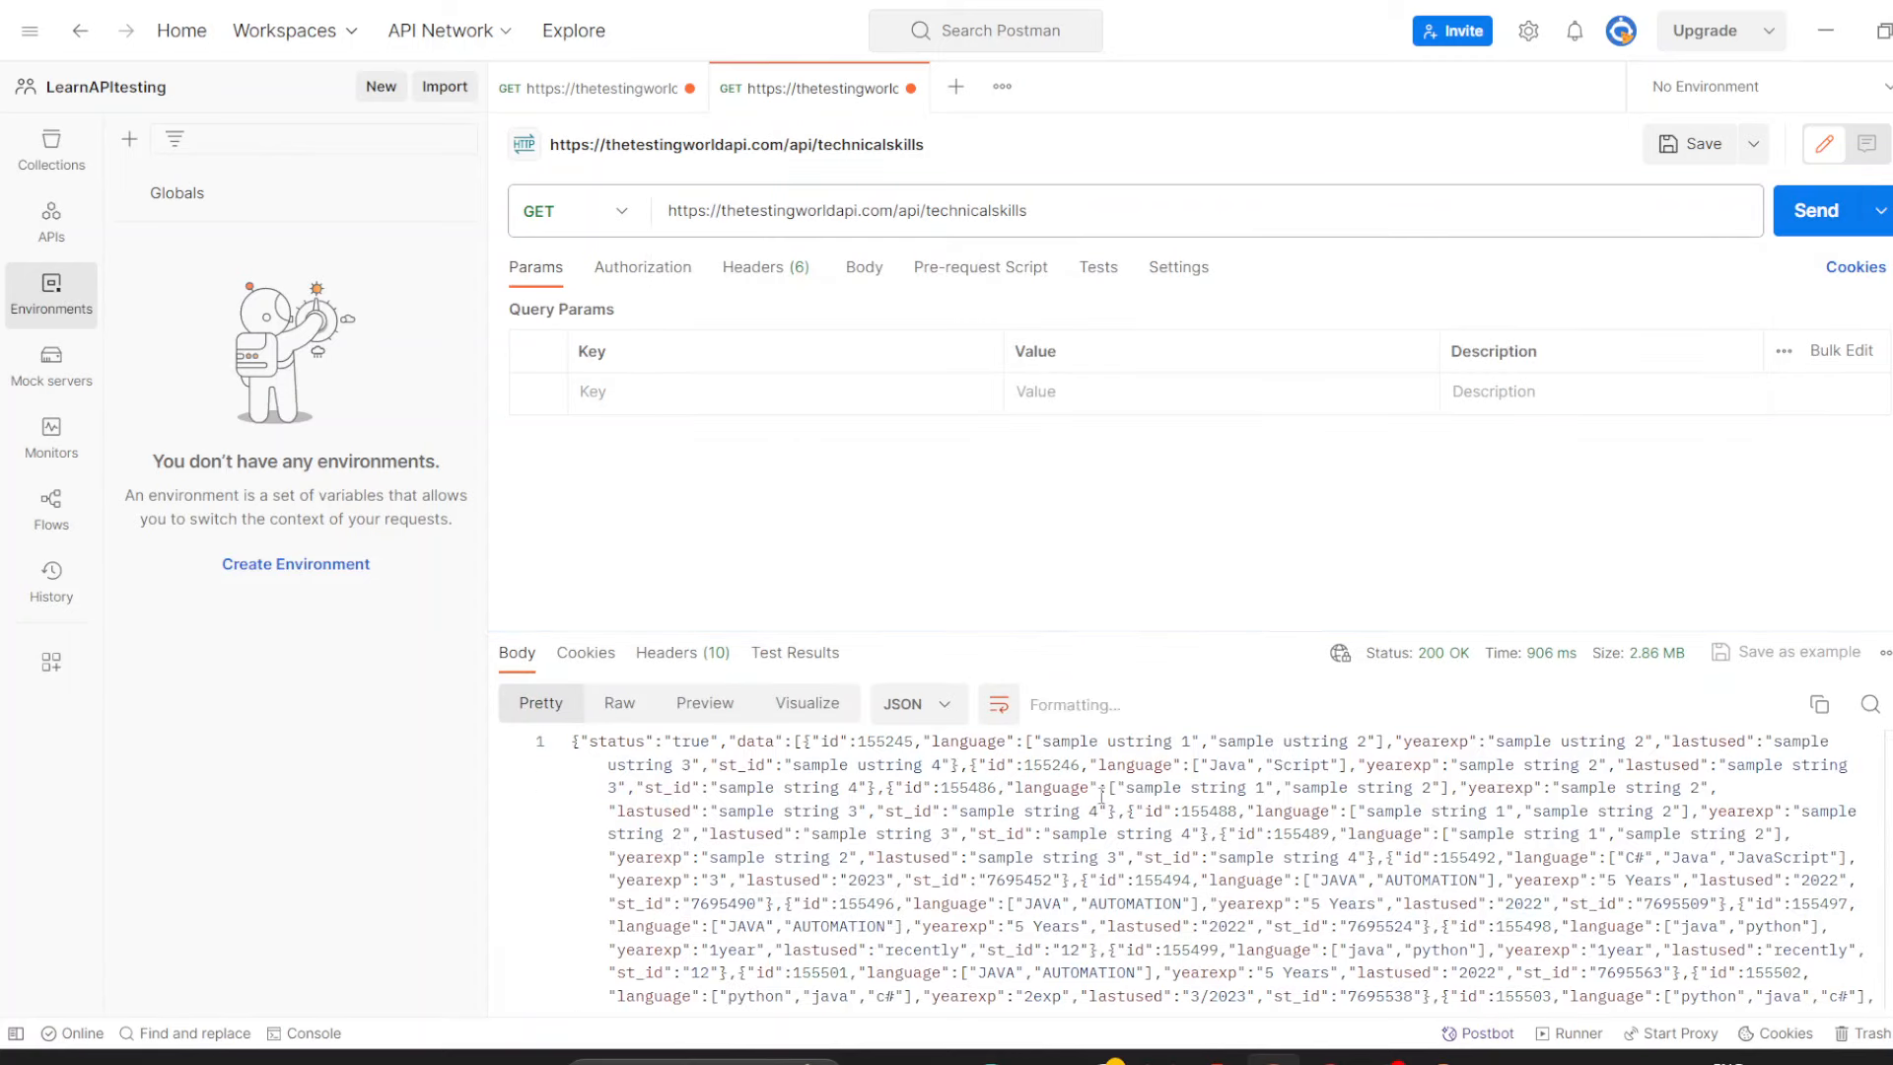
Set the display format of the response body to JSON.
{"action": "left_click", "coordinate": [952, 703]}
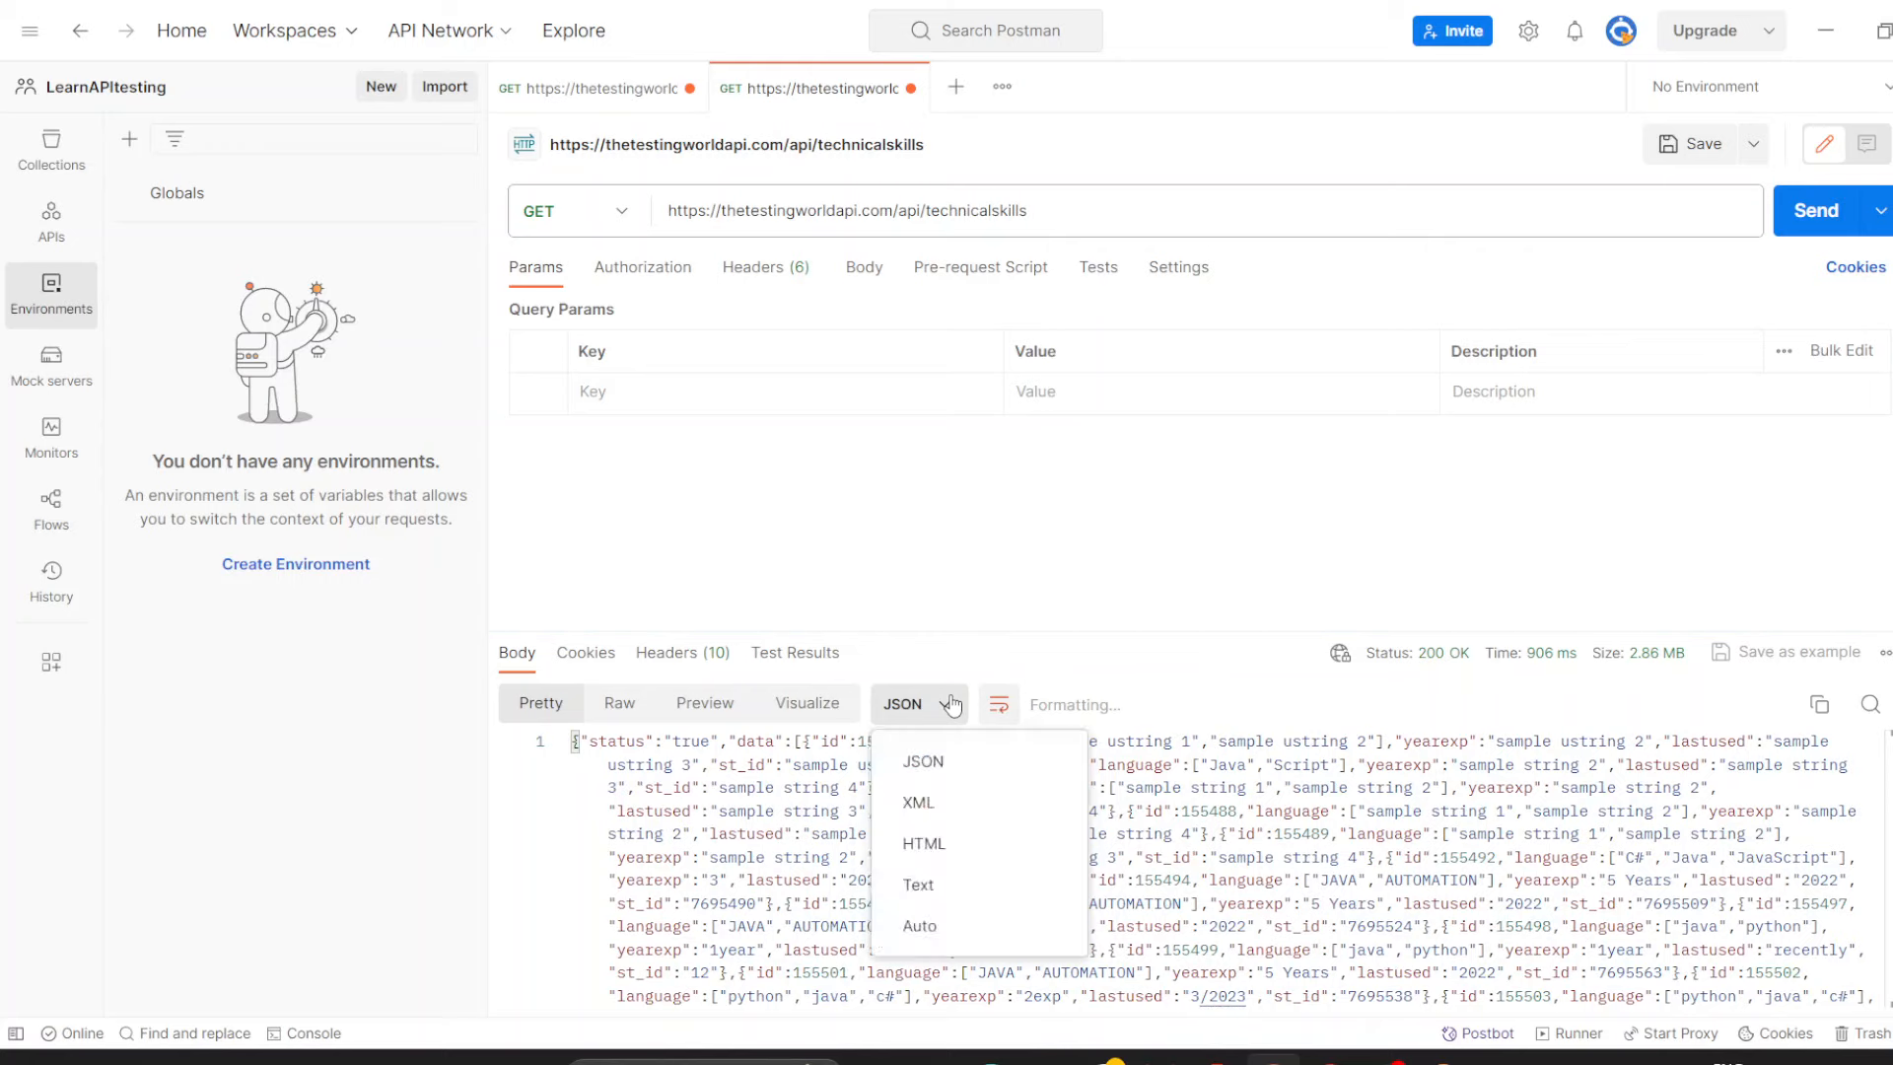
{"action": "left_click", "coordinate": [948, 765]}
{"action": "double_click", "coordinate": [945, 761]}
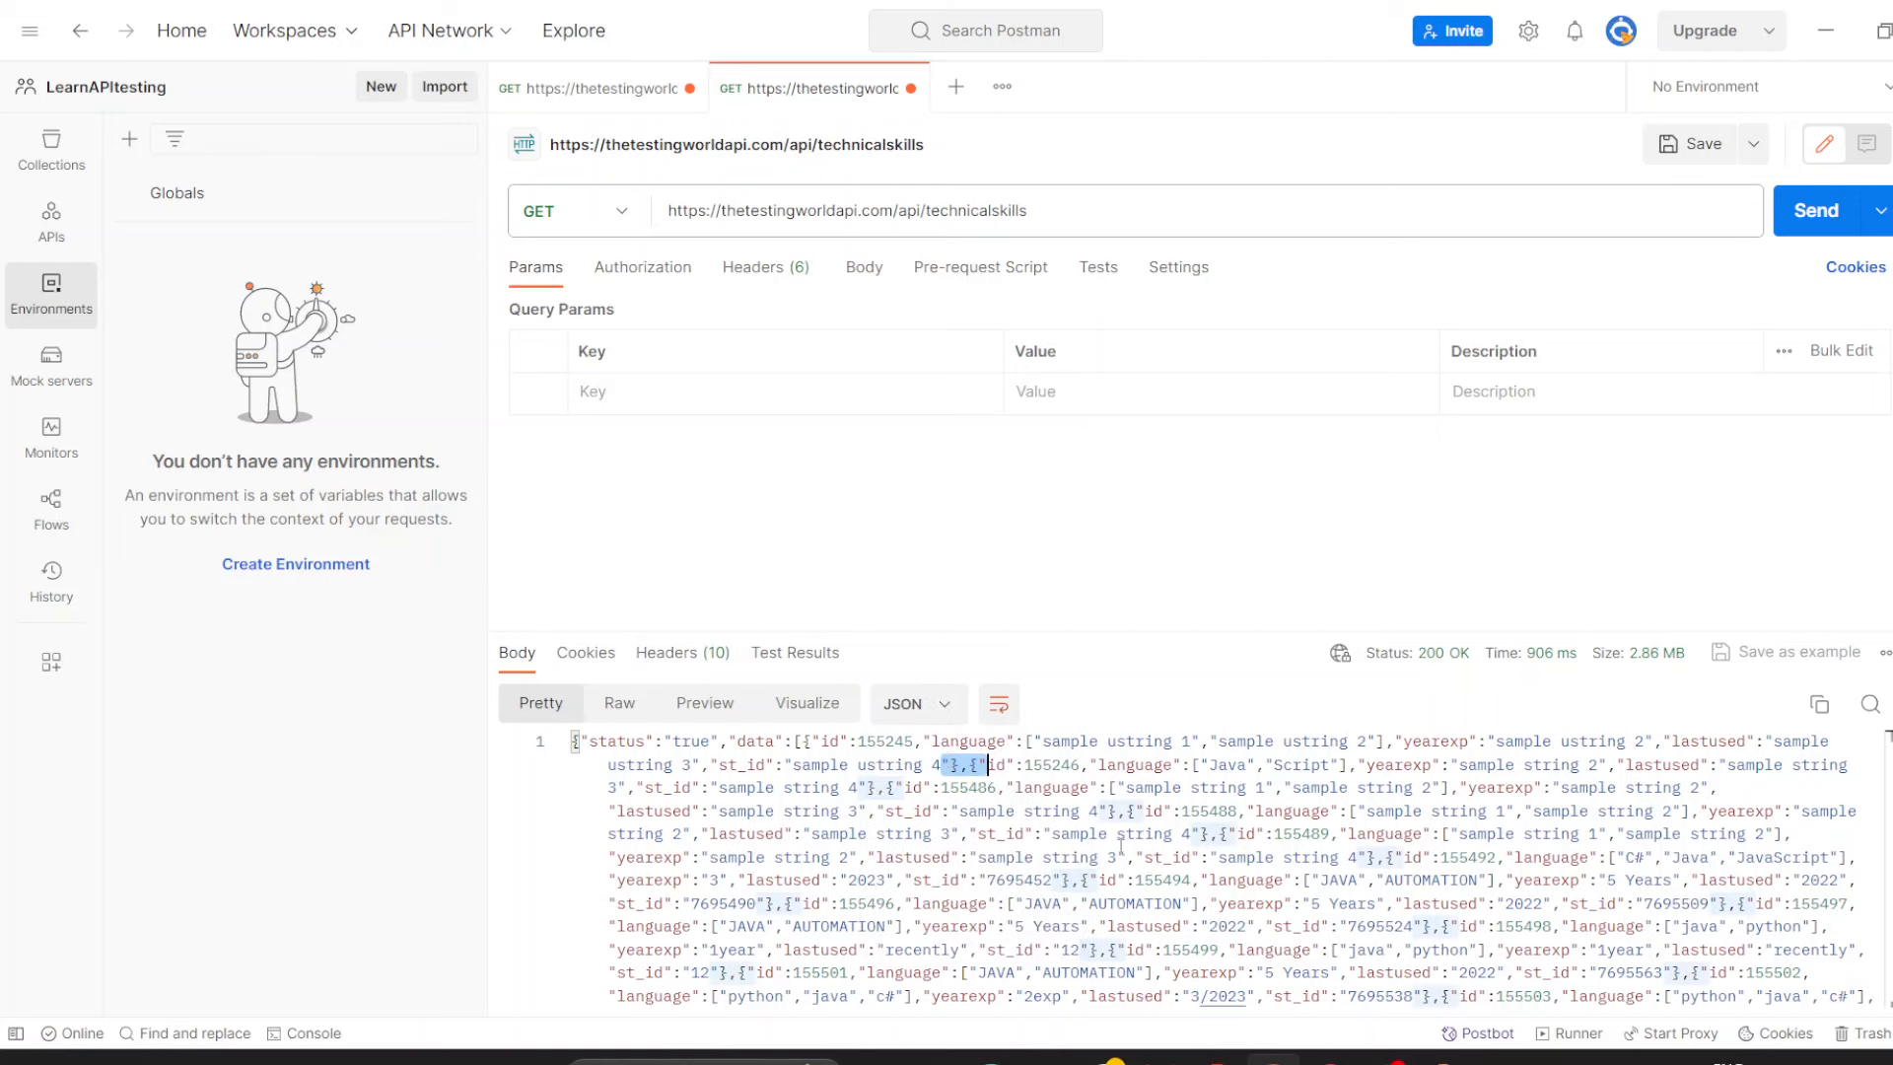
Examine the id and fields of the individual records in the returned technical skills list.
{"action": "scroll", "coordinate": [1121, 847], "scroll_direction": "down", "scroll_amount": 3}
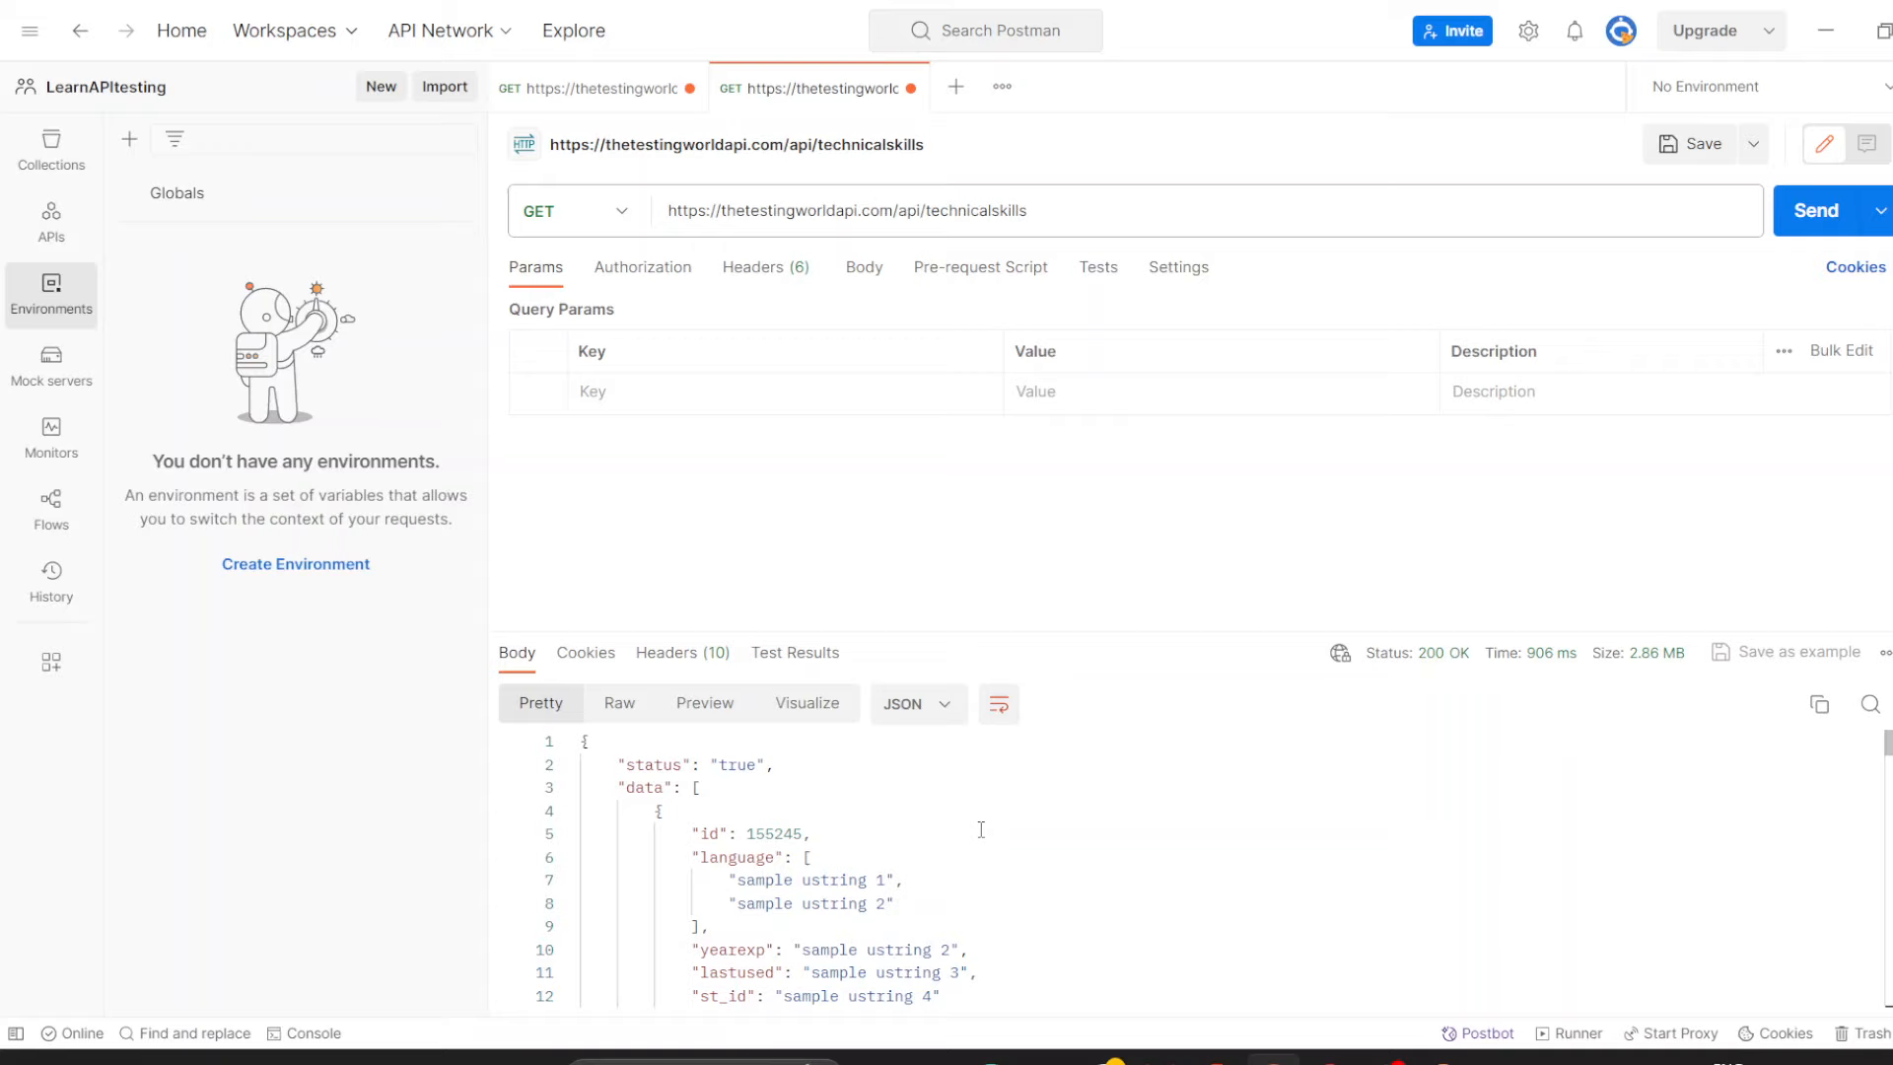
{"action": "left_click", "coordinate": [838, 836]}
{"action": "scroll", "coordinate": [837, 836], "scroll_direction": "down", "scroll_amount": 1}
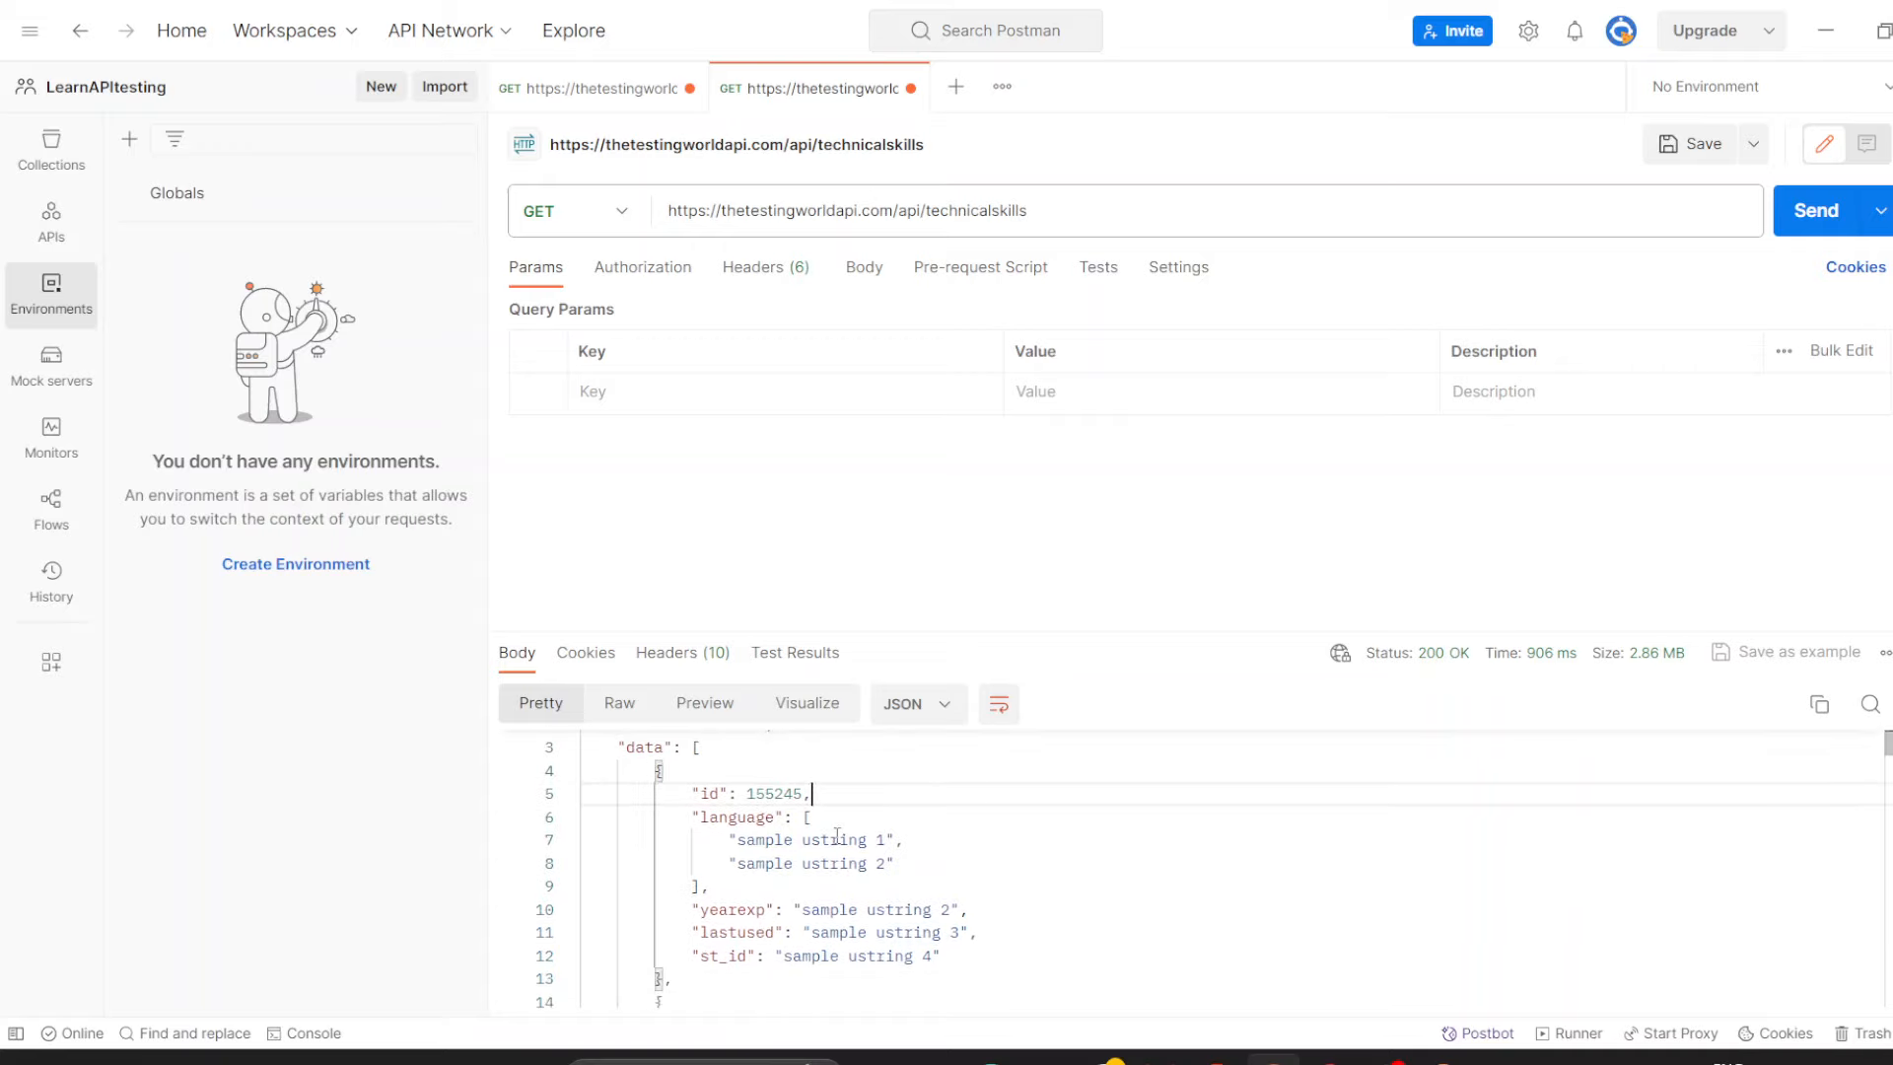
{"action": "double_click", "coordinate": [784, 791]}
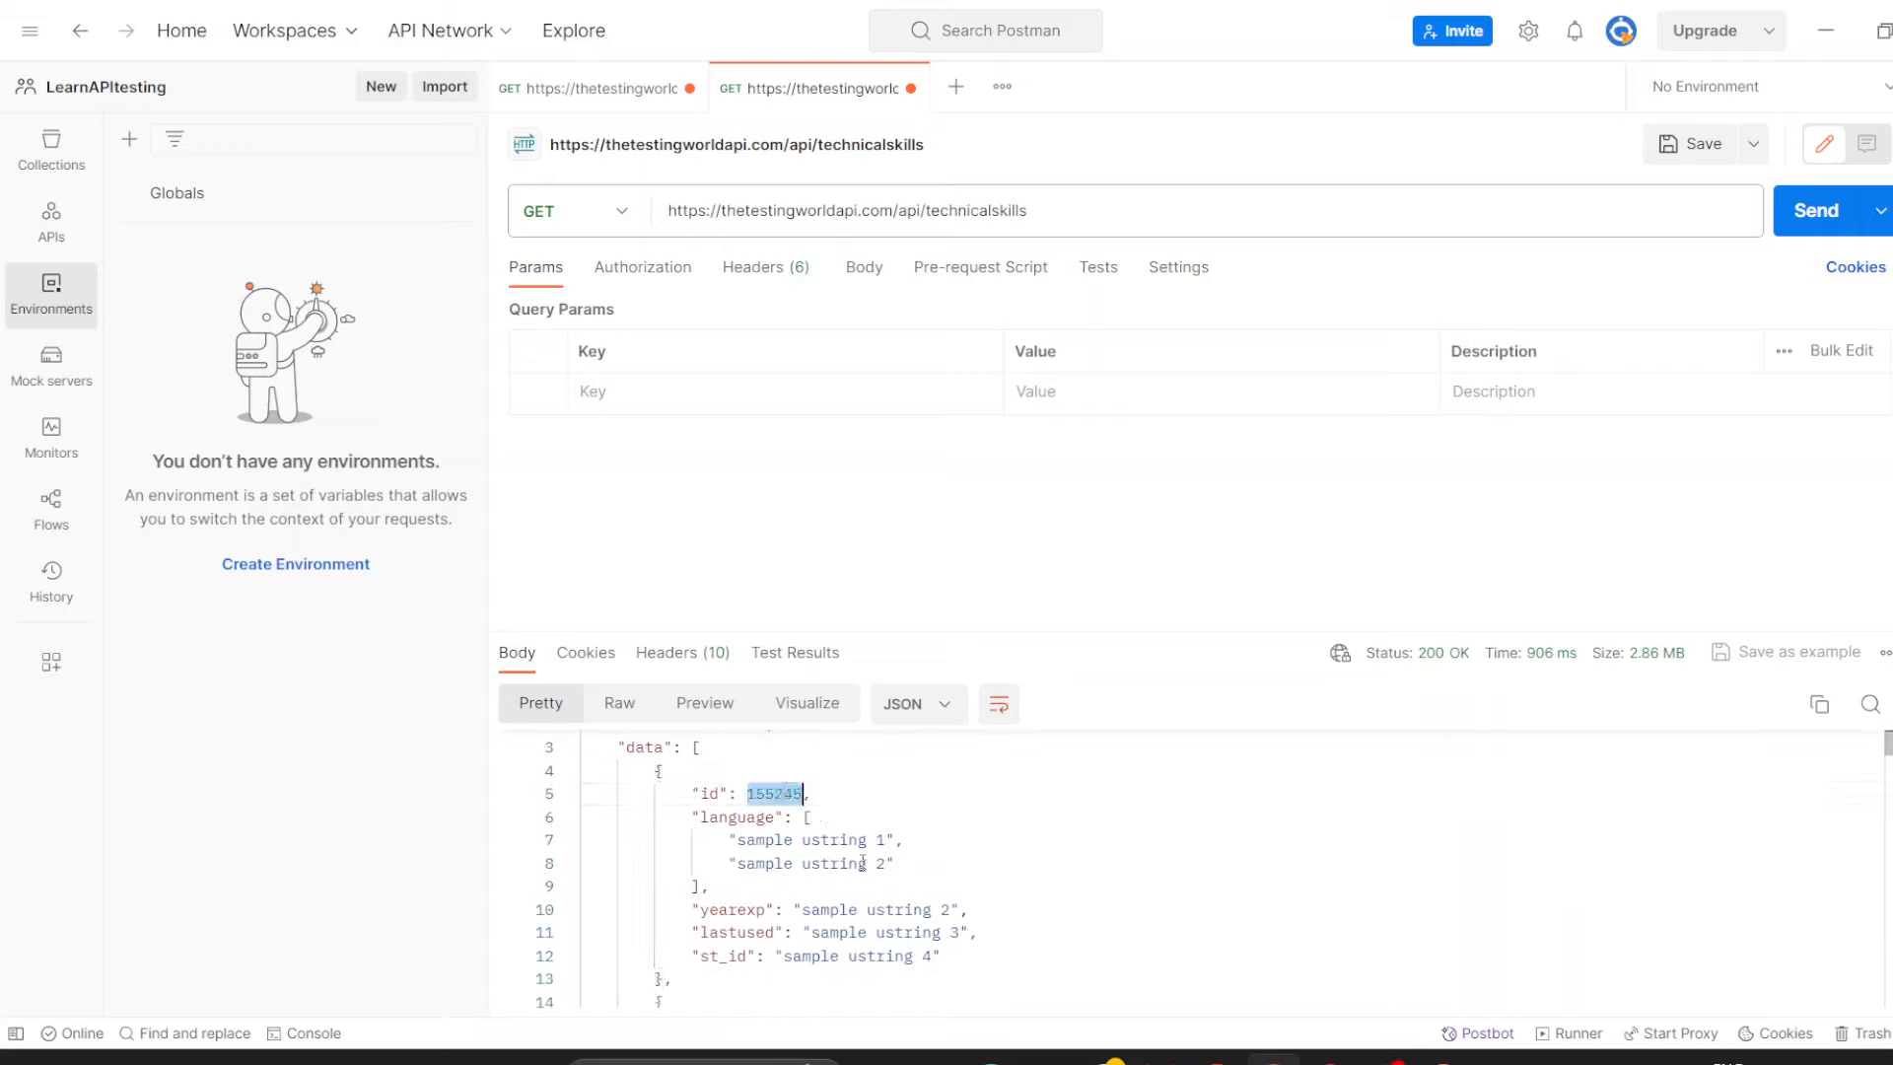
{"action": "scroll", "coordinate": [725, 838], "scroll_direction": "down", "scroll_amount": 6}
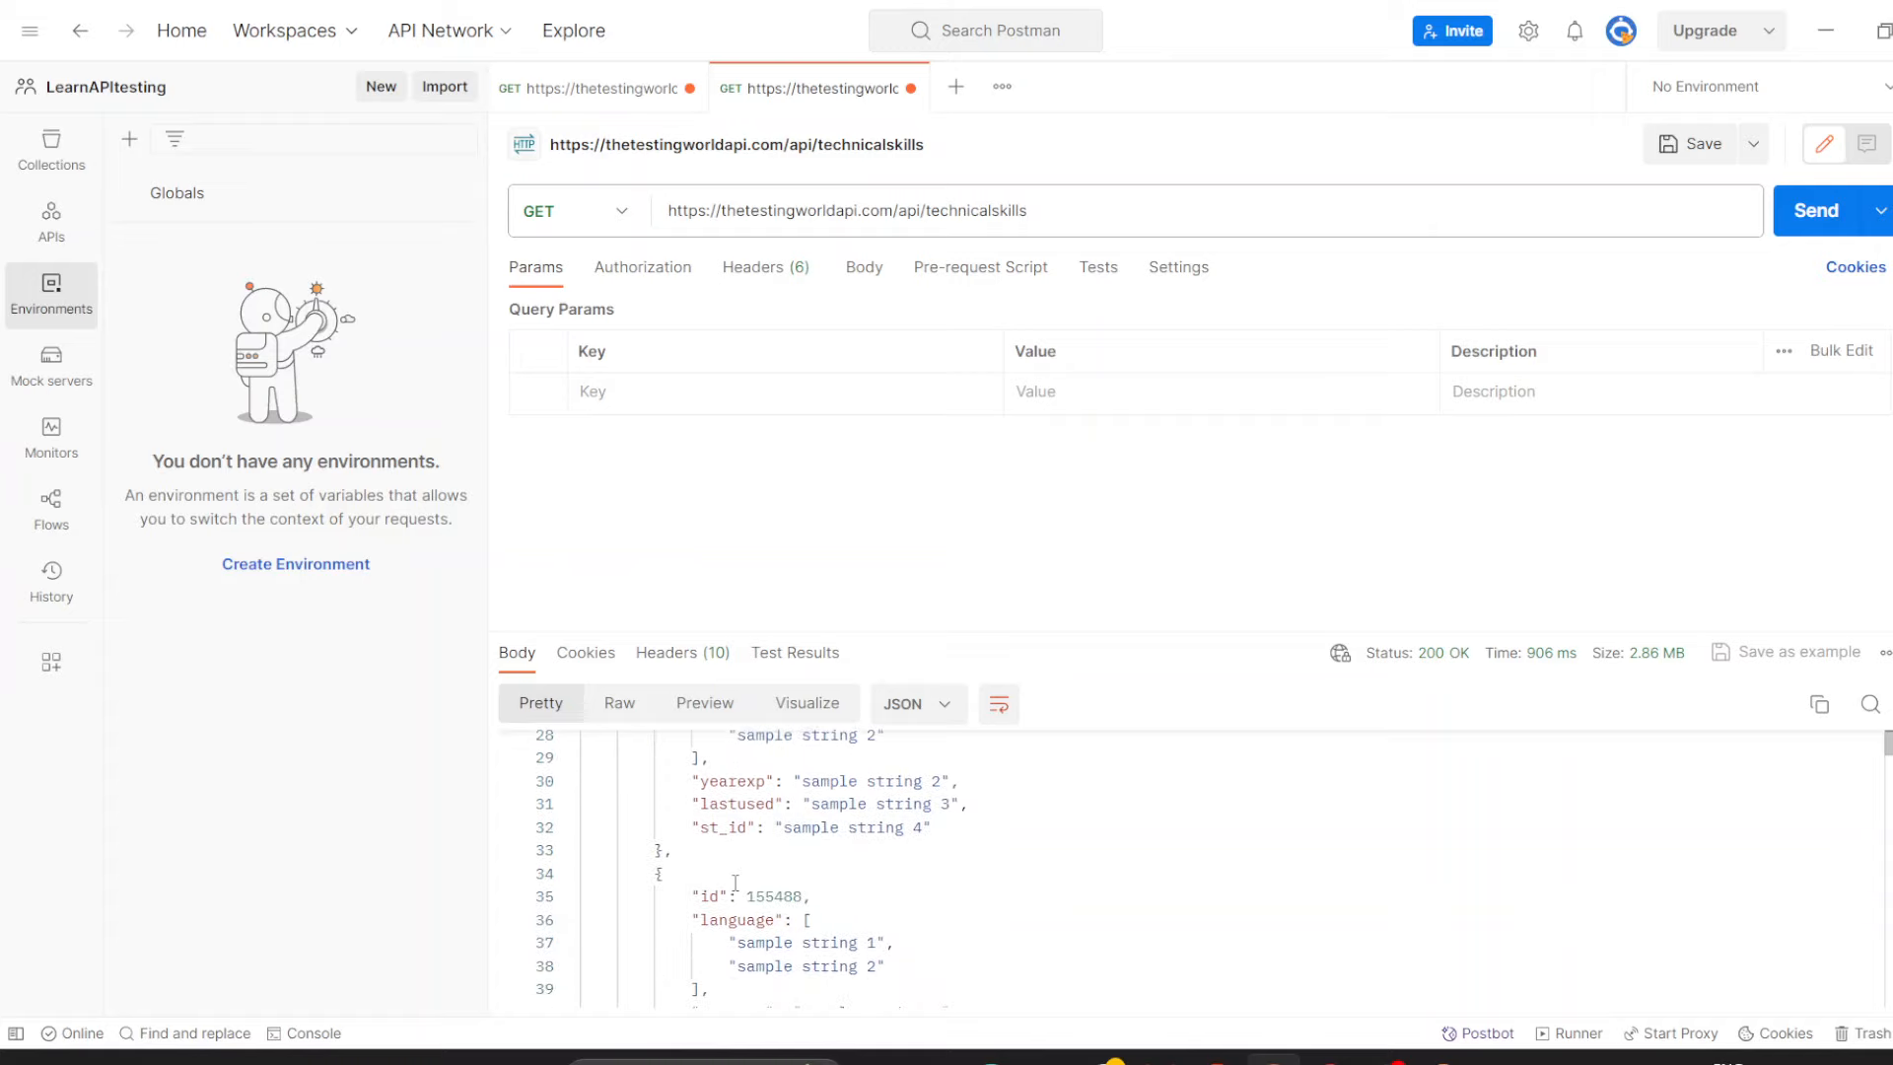
{"action": "double_click", "coordinate": [757, 817]}
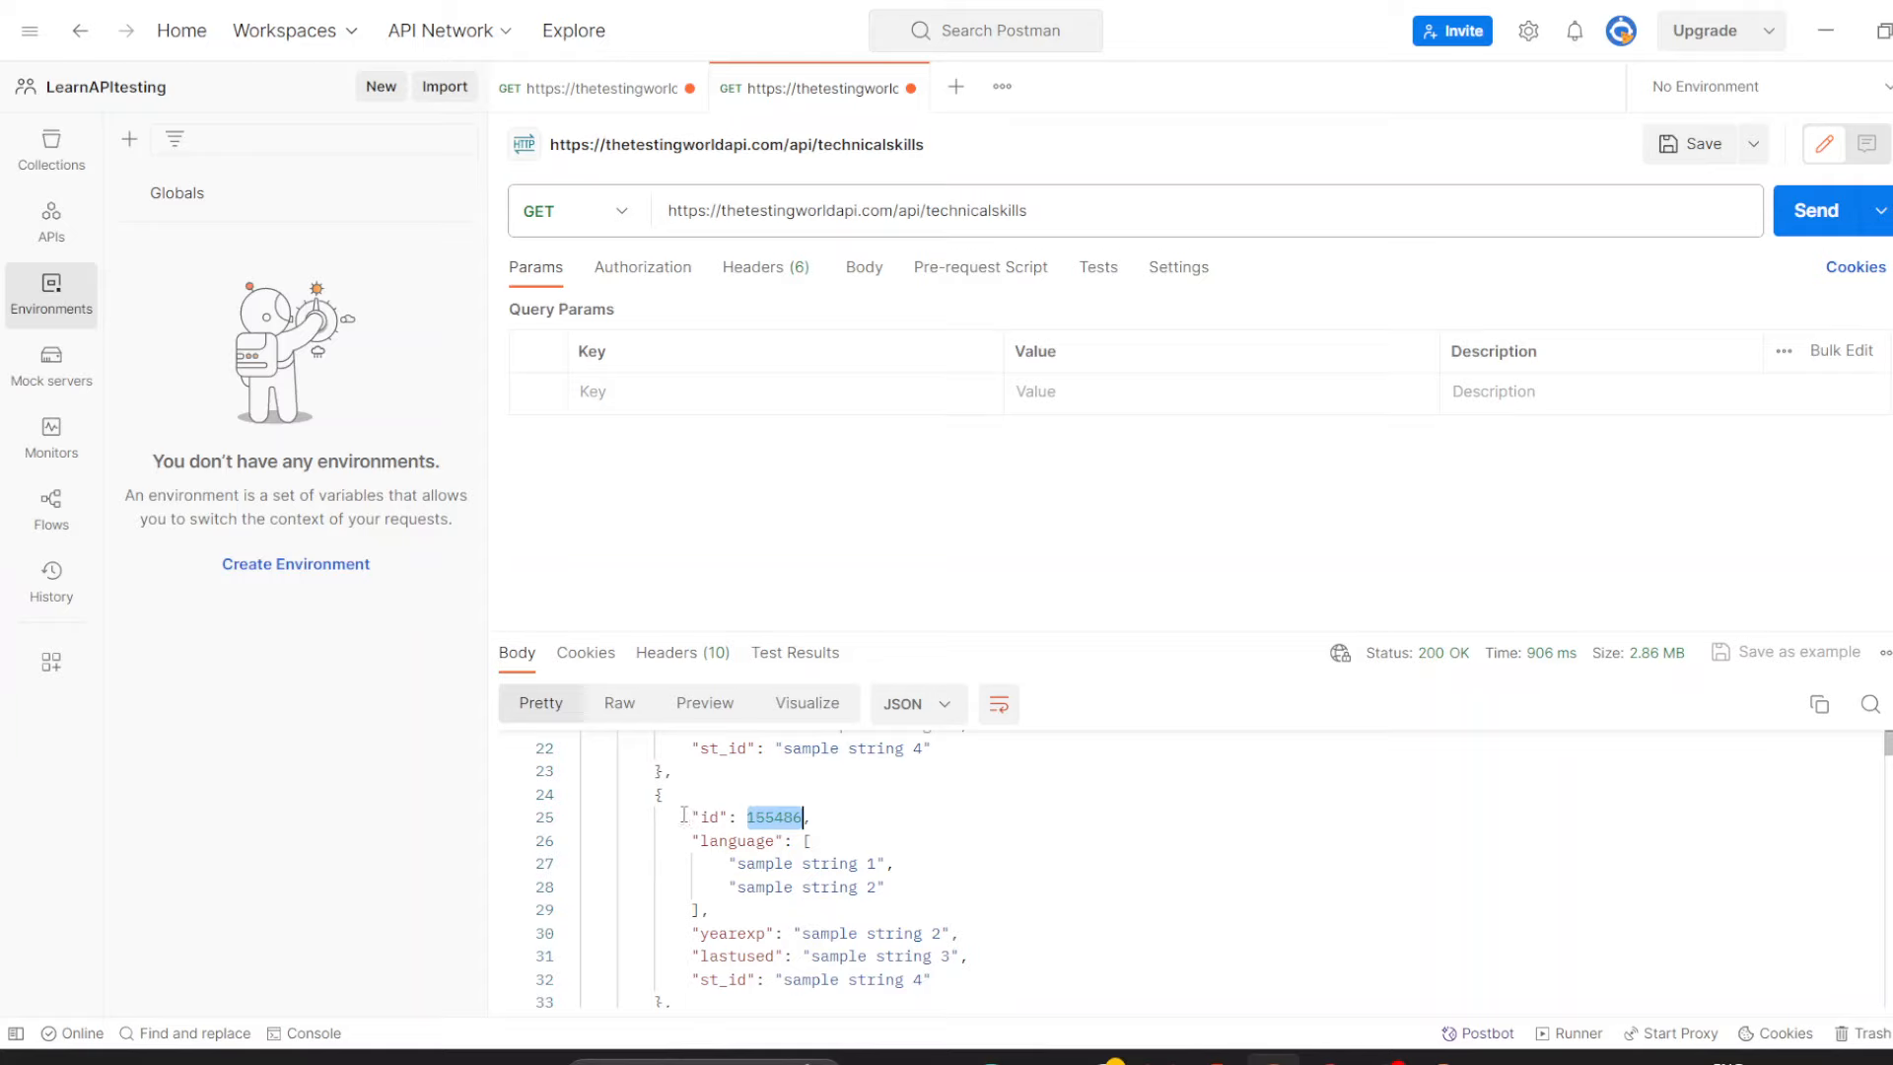
{"action": "left_click_drag", "start_coordinate": [682, 817], "coordinate": [802, 810]}
{"action": "scroll", "coordinate": [788, 910], "scroll_direction": "down", "scroll_amount": 10}
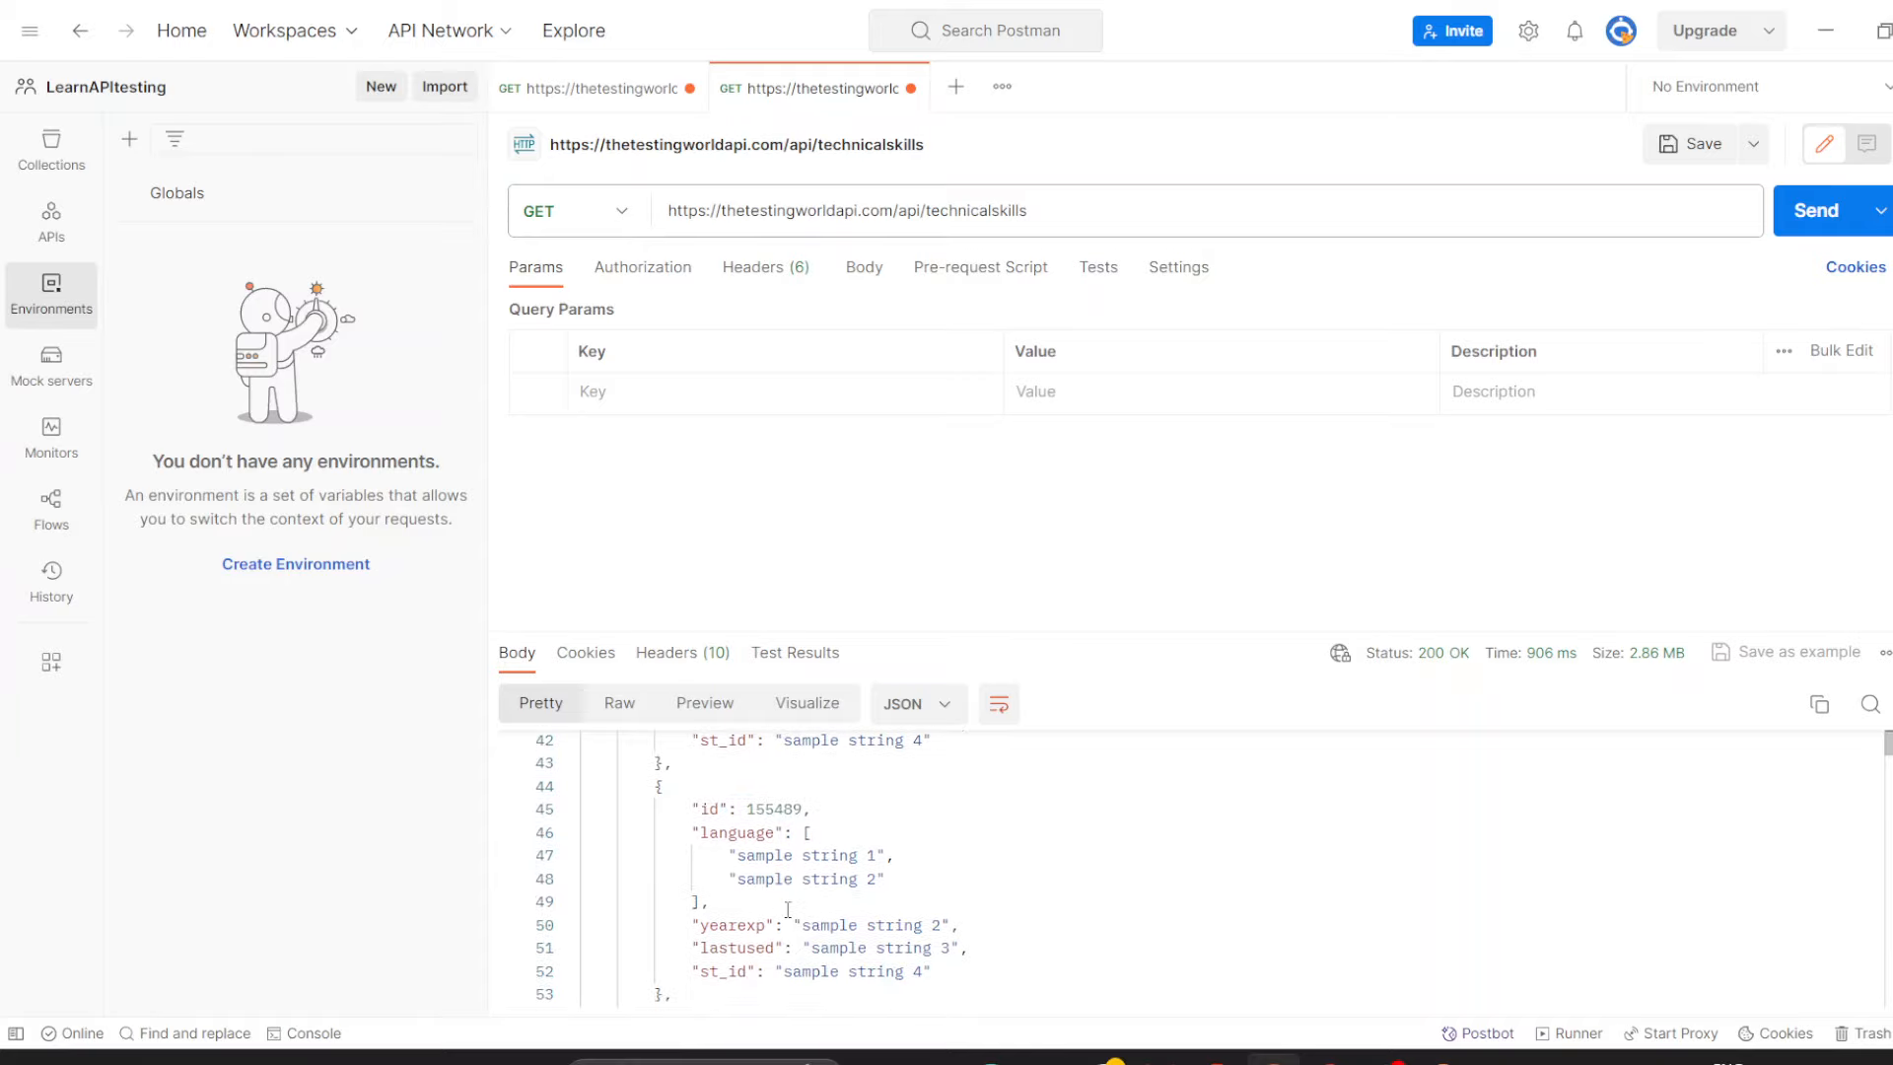
{"action": "scroll", "coordinate": [788, 909], "scroll_direction": "down", "scroll_amount": 10}
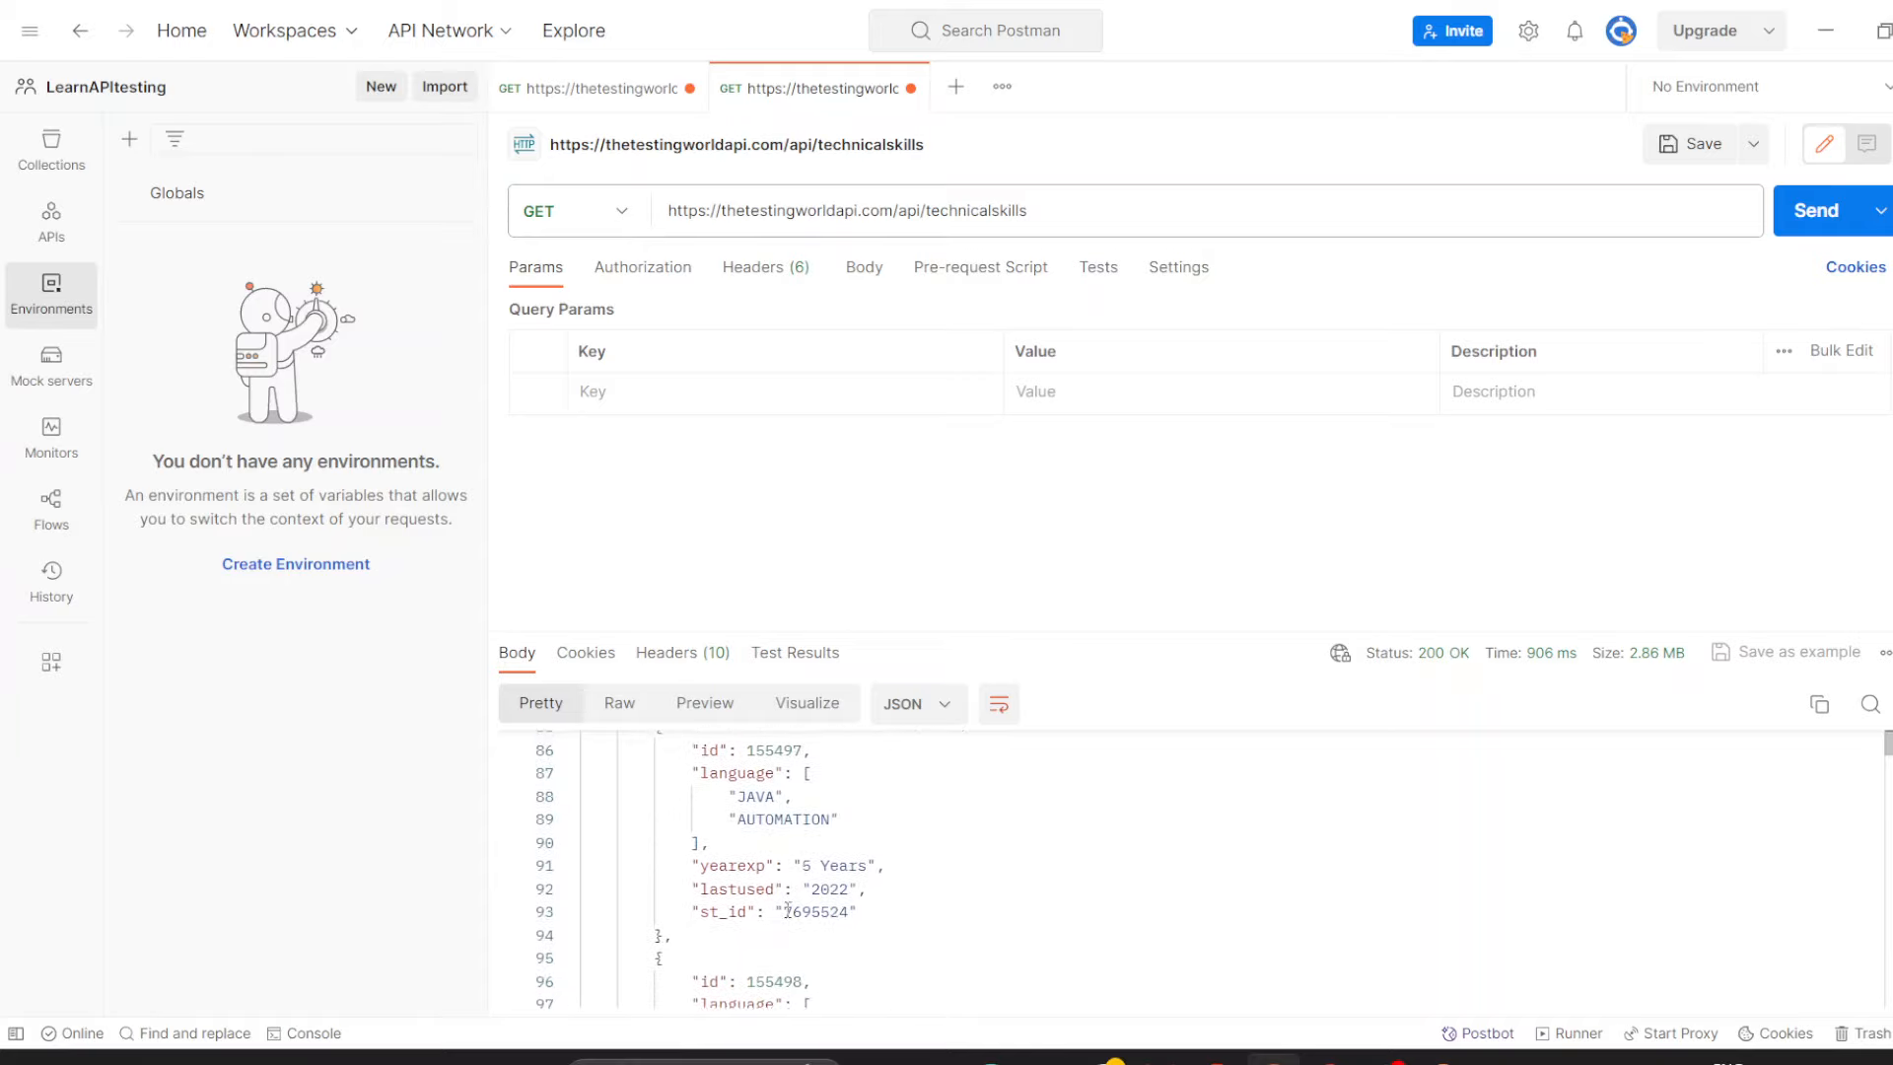
{"action": "scroll", "coordinate": [788, 909], "scroll_direction": "down", "scroll_amount": 4}
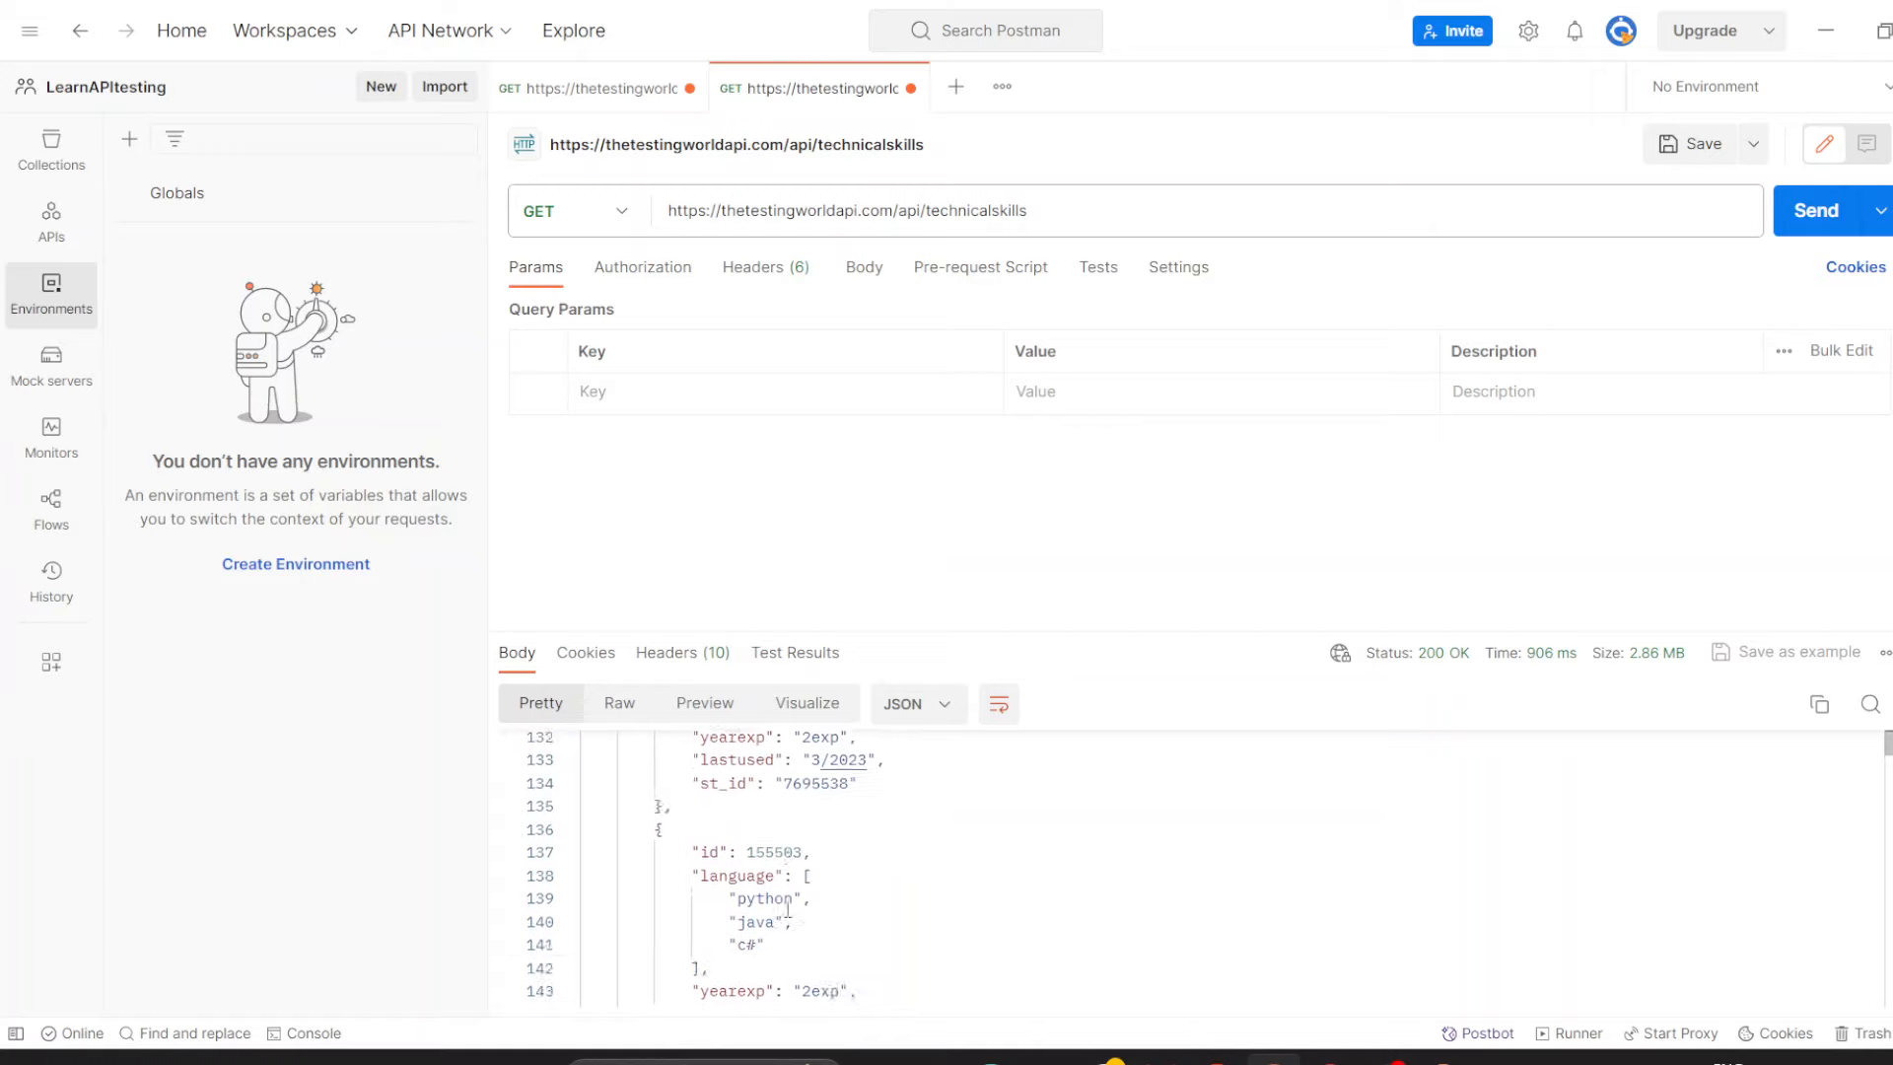
{"action": "scroll", "coordinate": [788, 909], "scroll_direction": "up", "scroll_amount": 20}
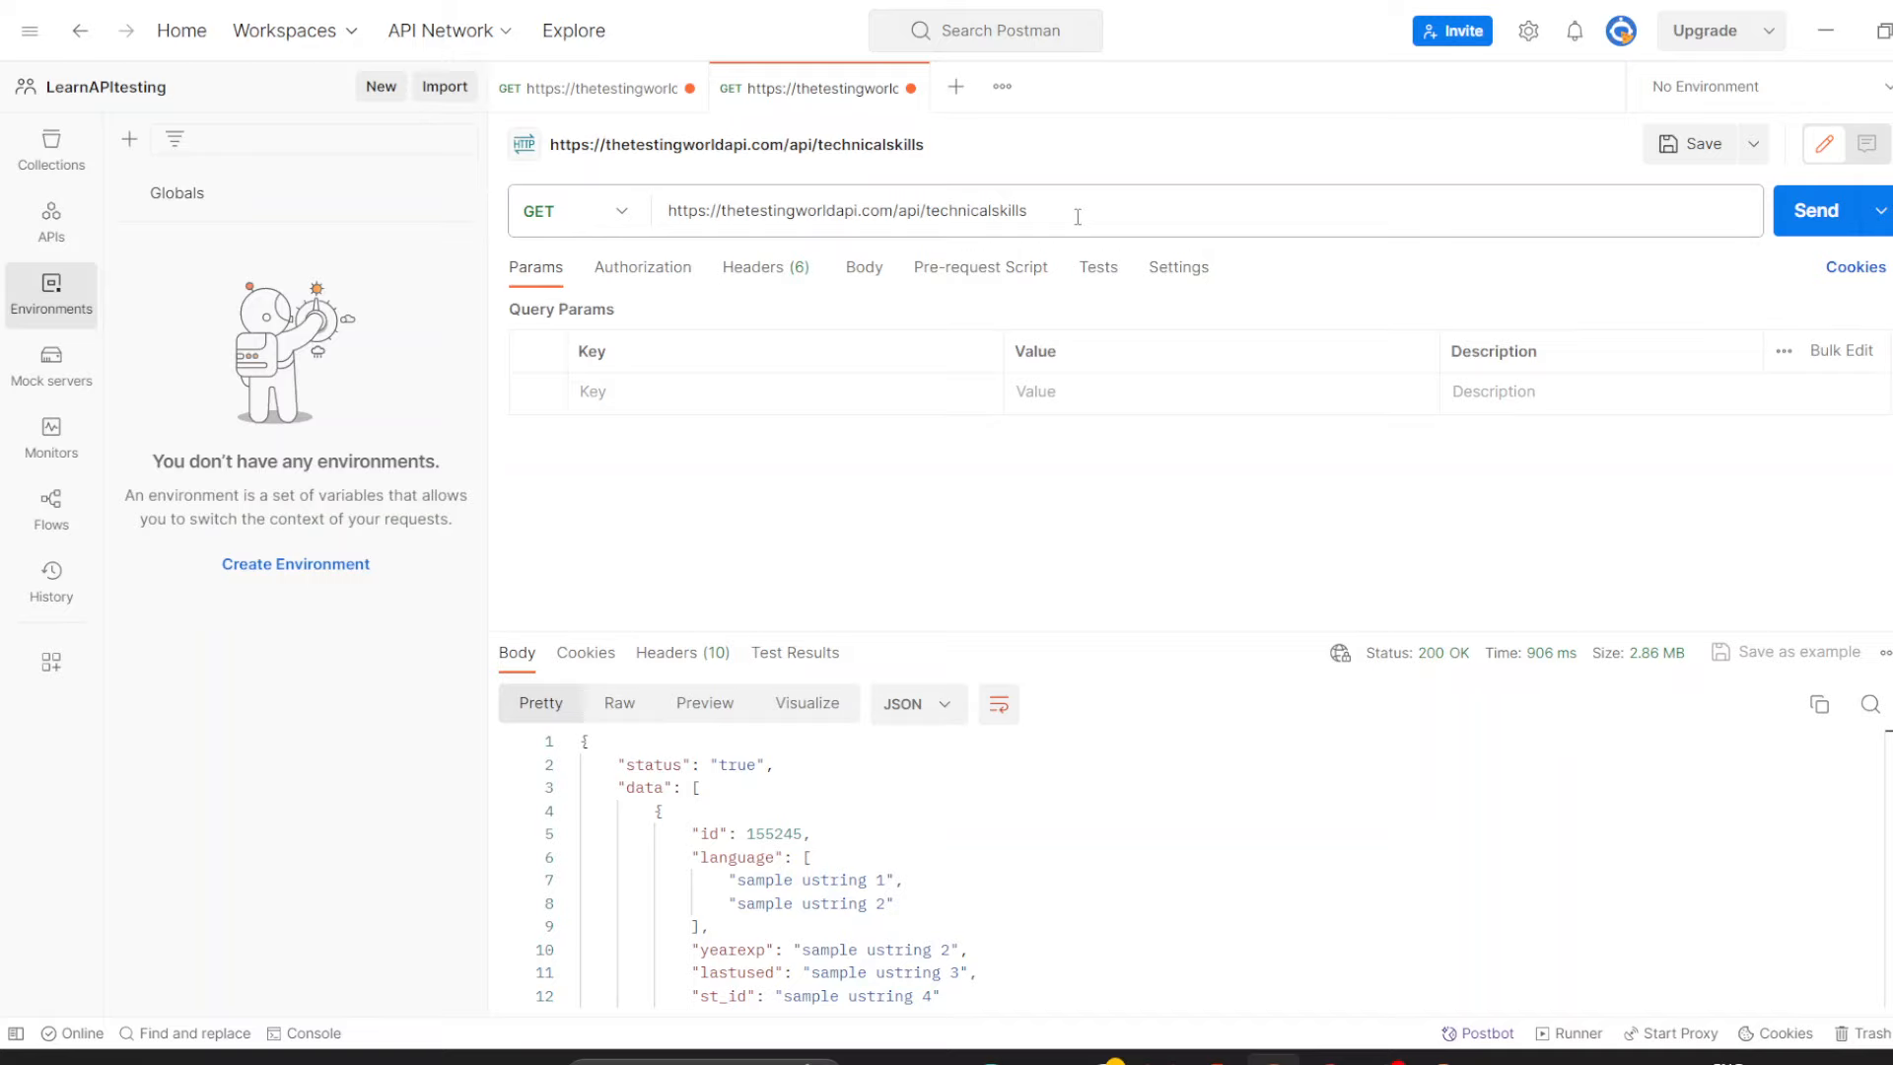
{"action": "left_click", "coordinate": [621, 211]}
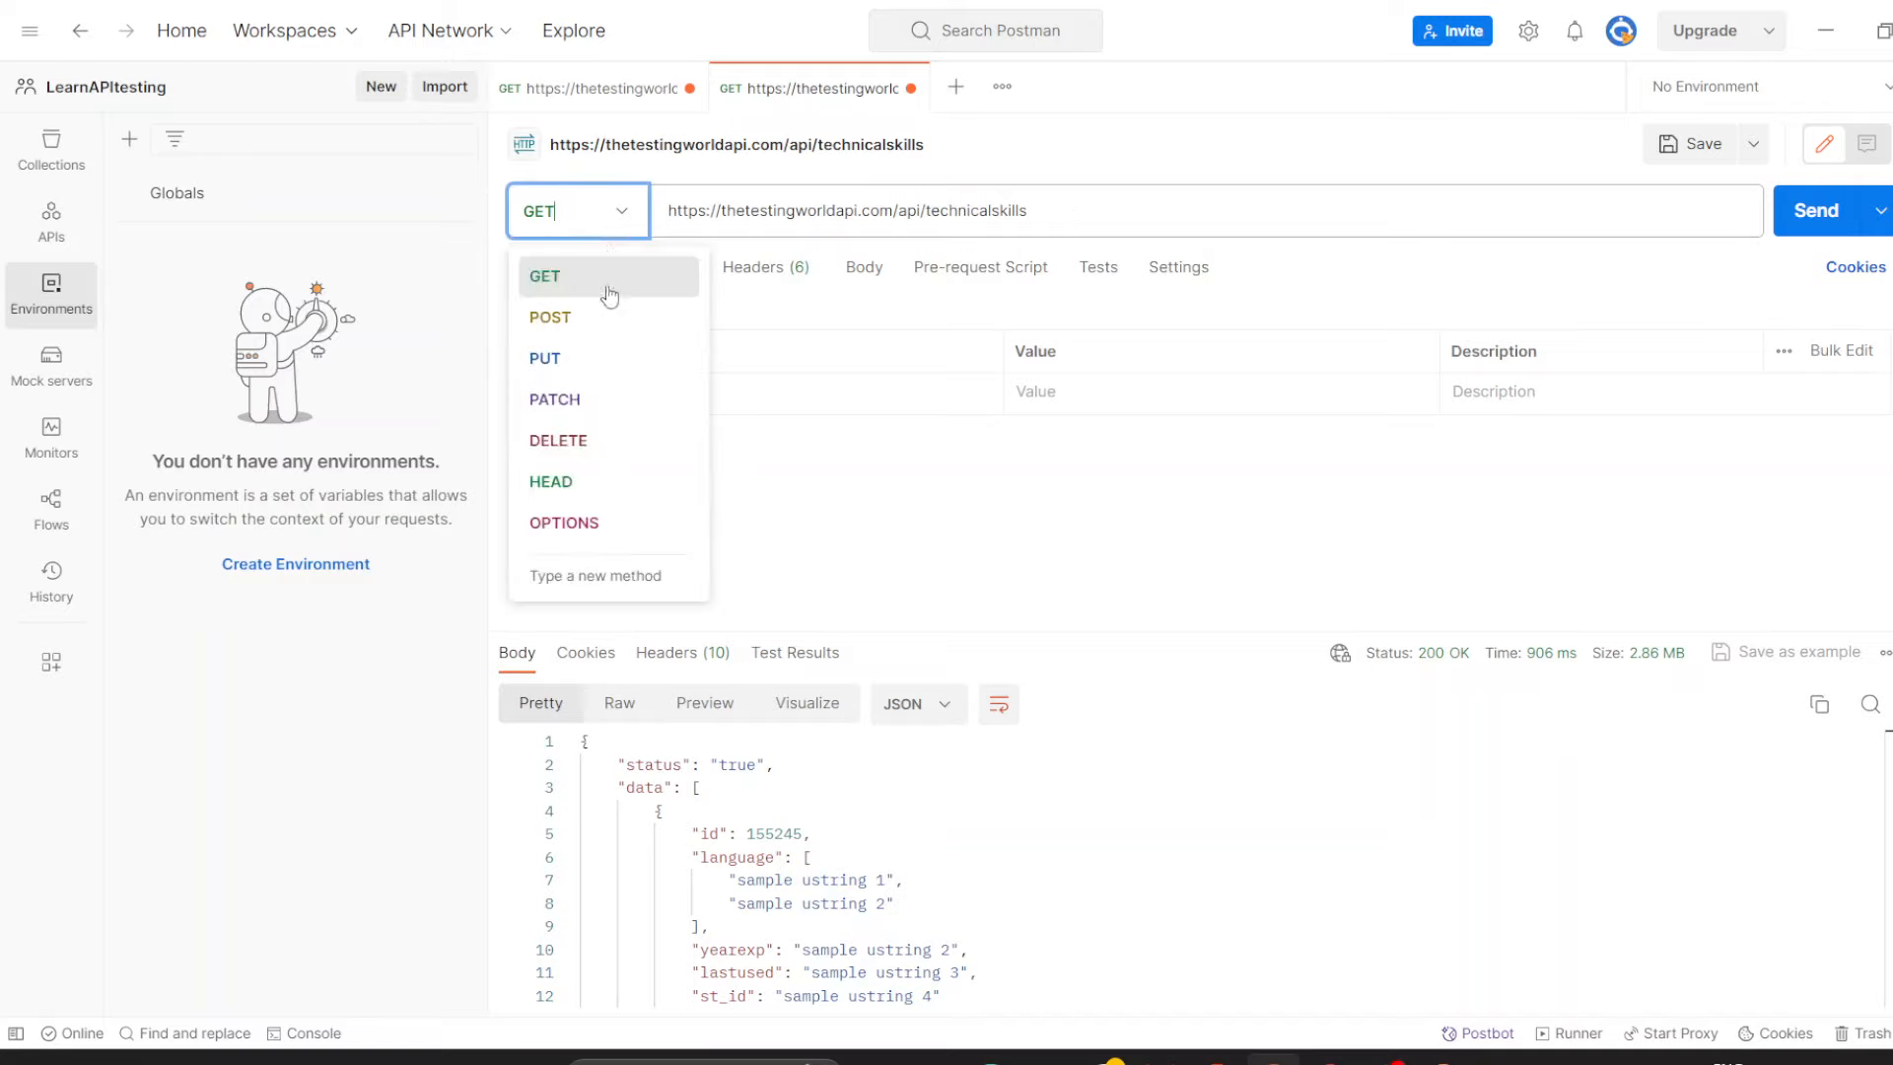
{"action": "left_click", "coordinate": [1058, 227]}
{"action": "key", "text": "ctrl+a"}
{"action": "key", "text": "ctrl+c"}
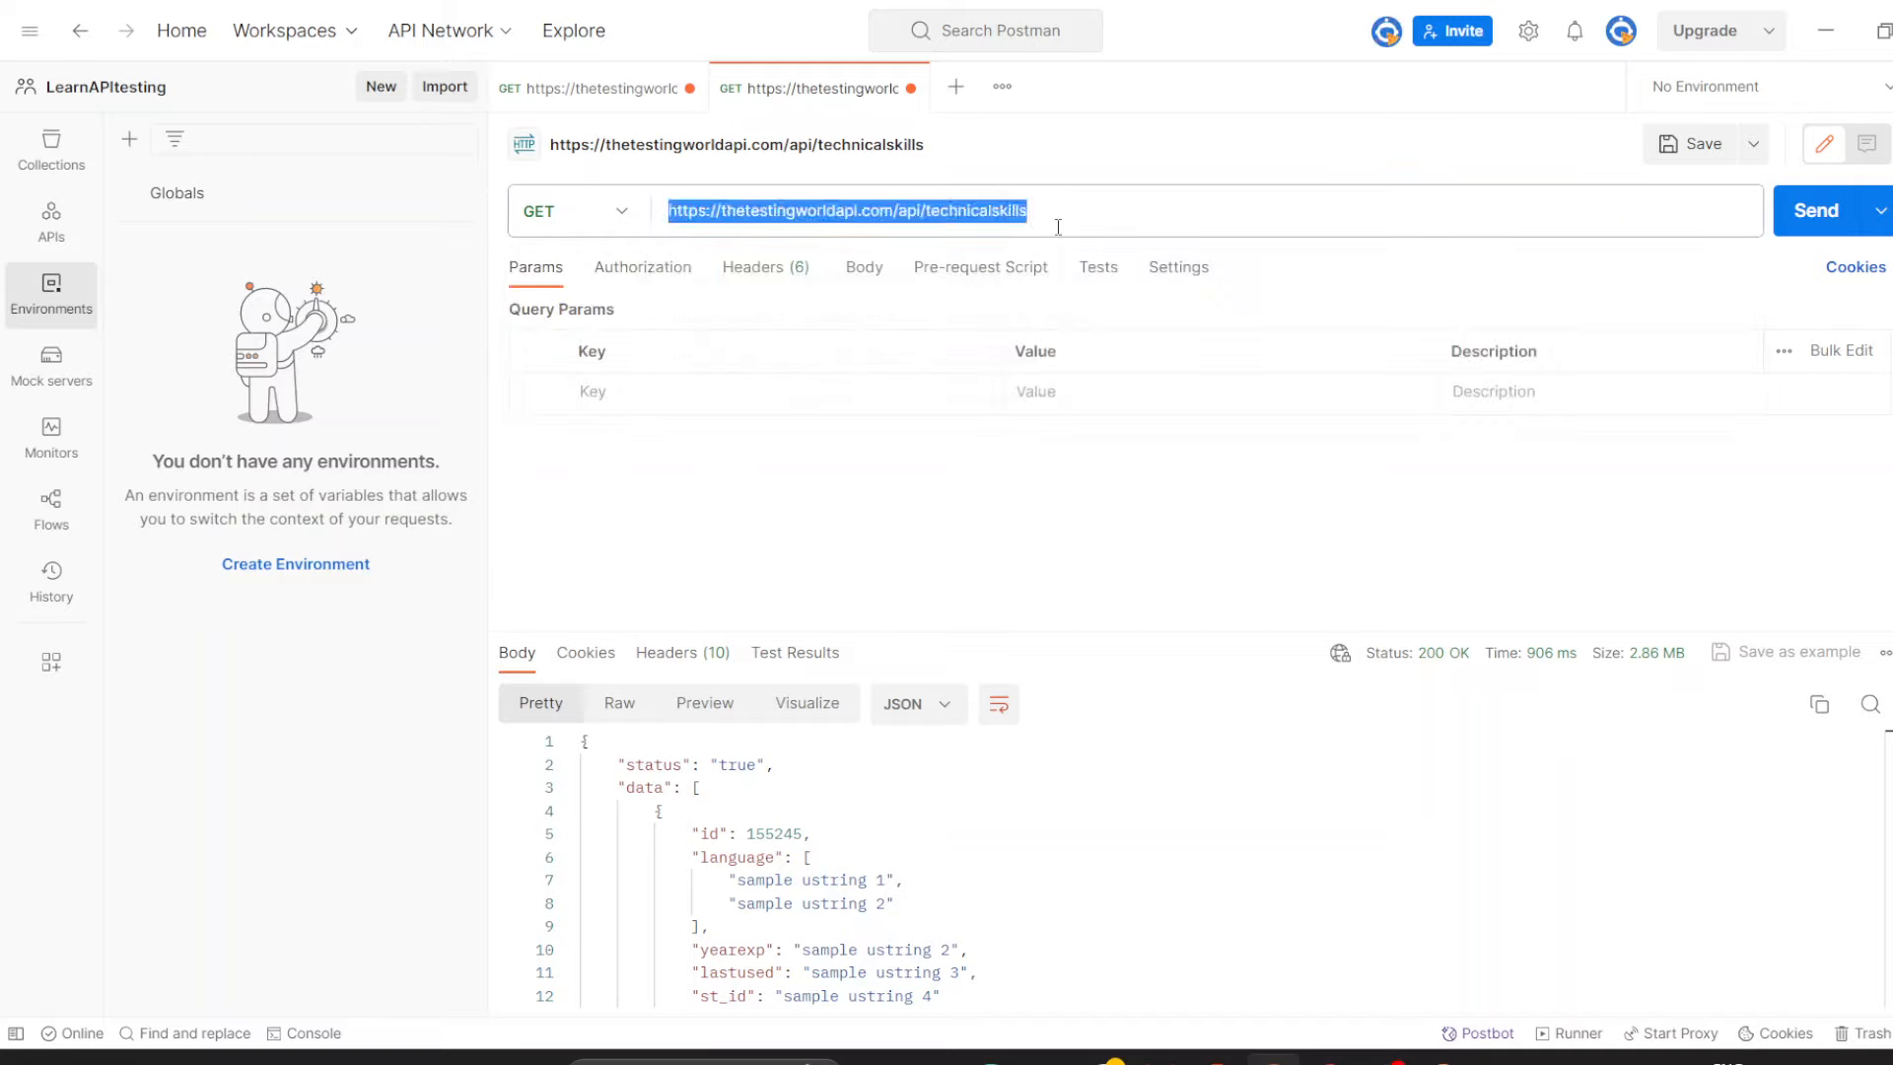
{"action": "key", "text": "BackSpace"}
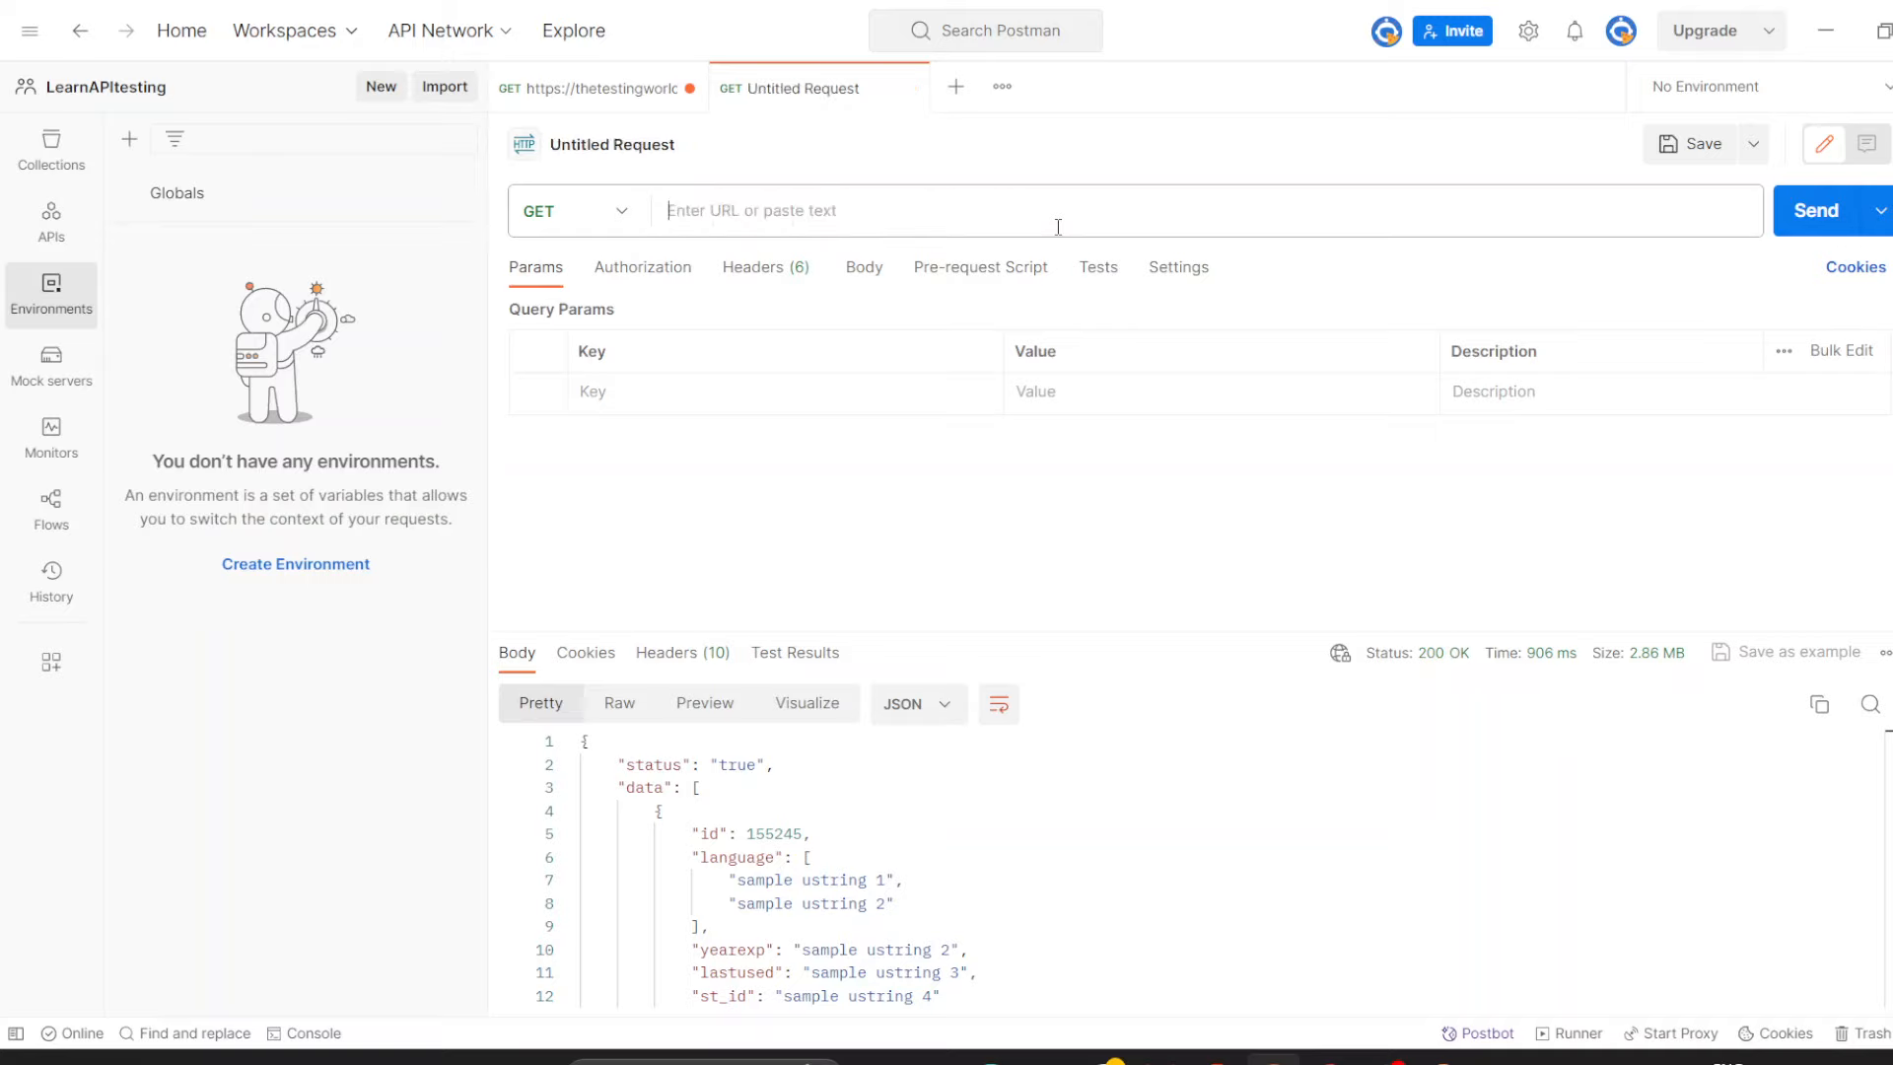
{"action": "left_click", "coordinate": [624, 223]}
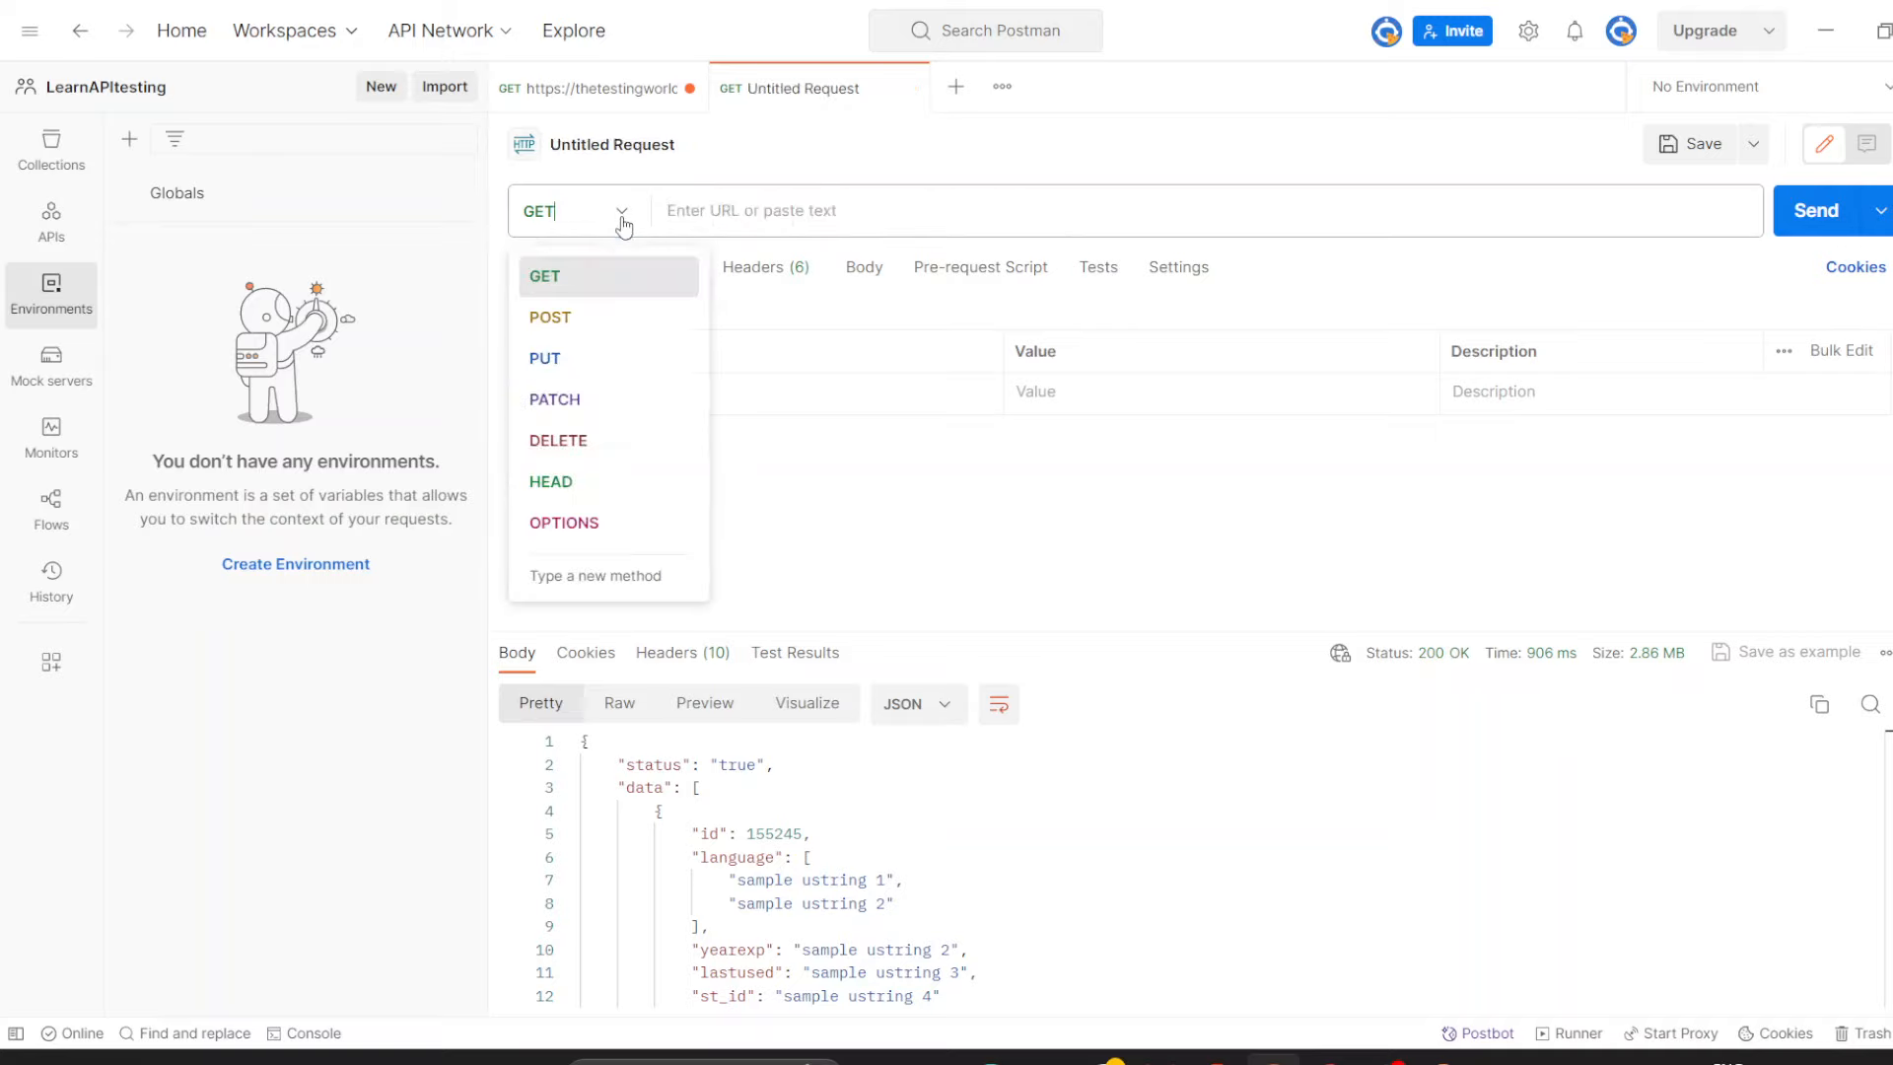
{"action": "left_click", "coordinate": [594, 317]}
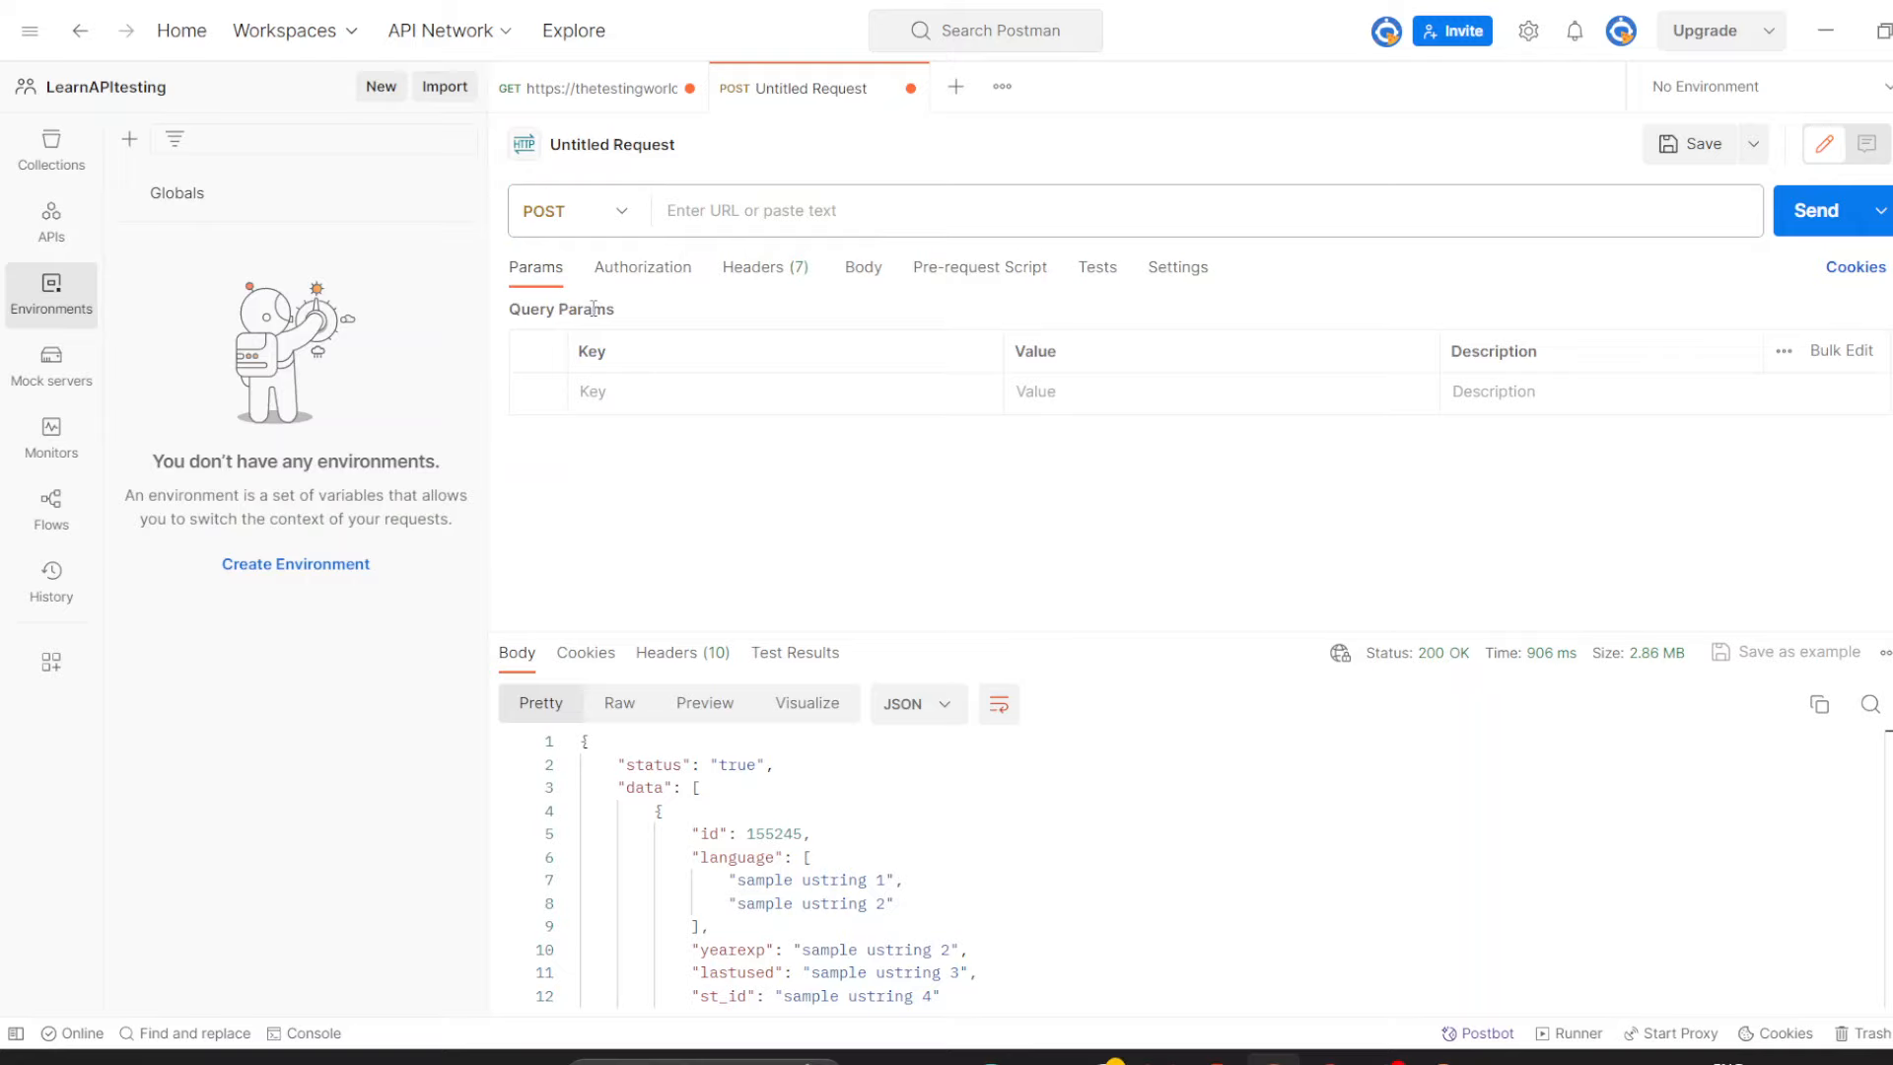
{"action": "left_click", "coordinate": [744, 199]}
{"action": "key", "text": "ctrl+v"}
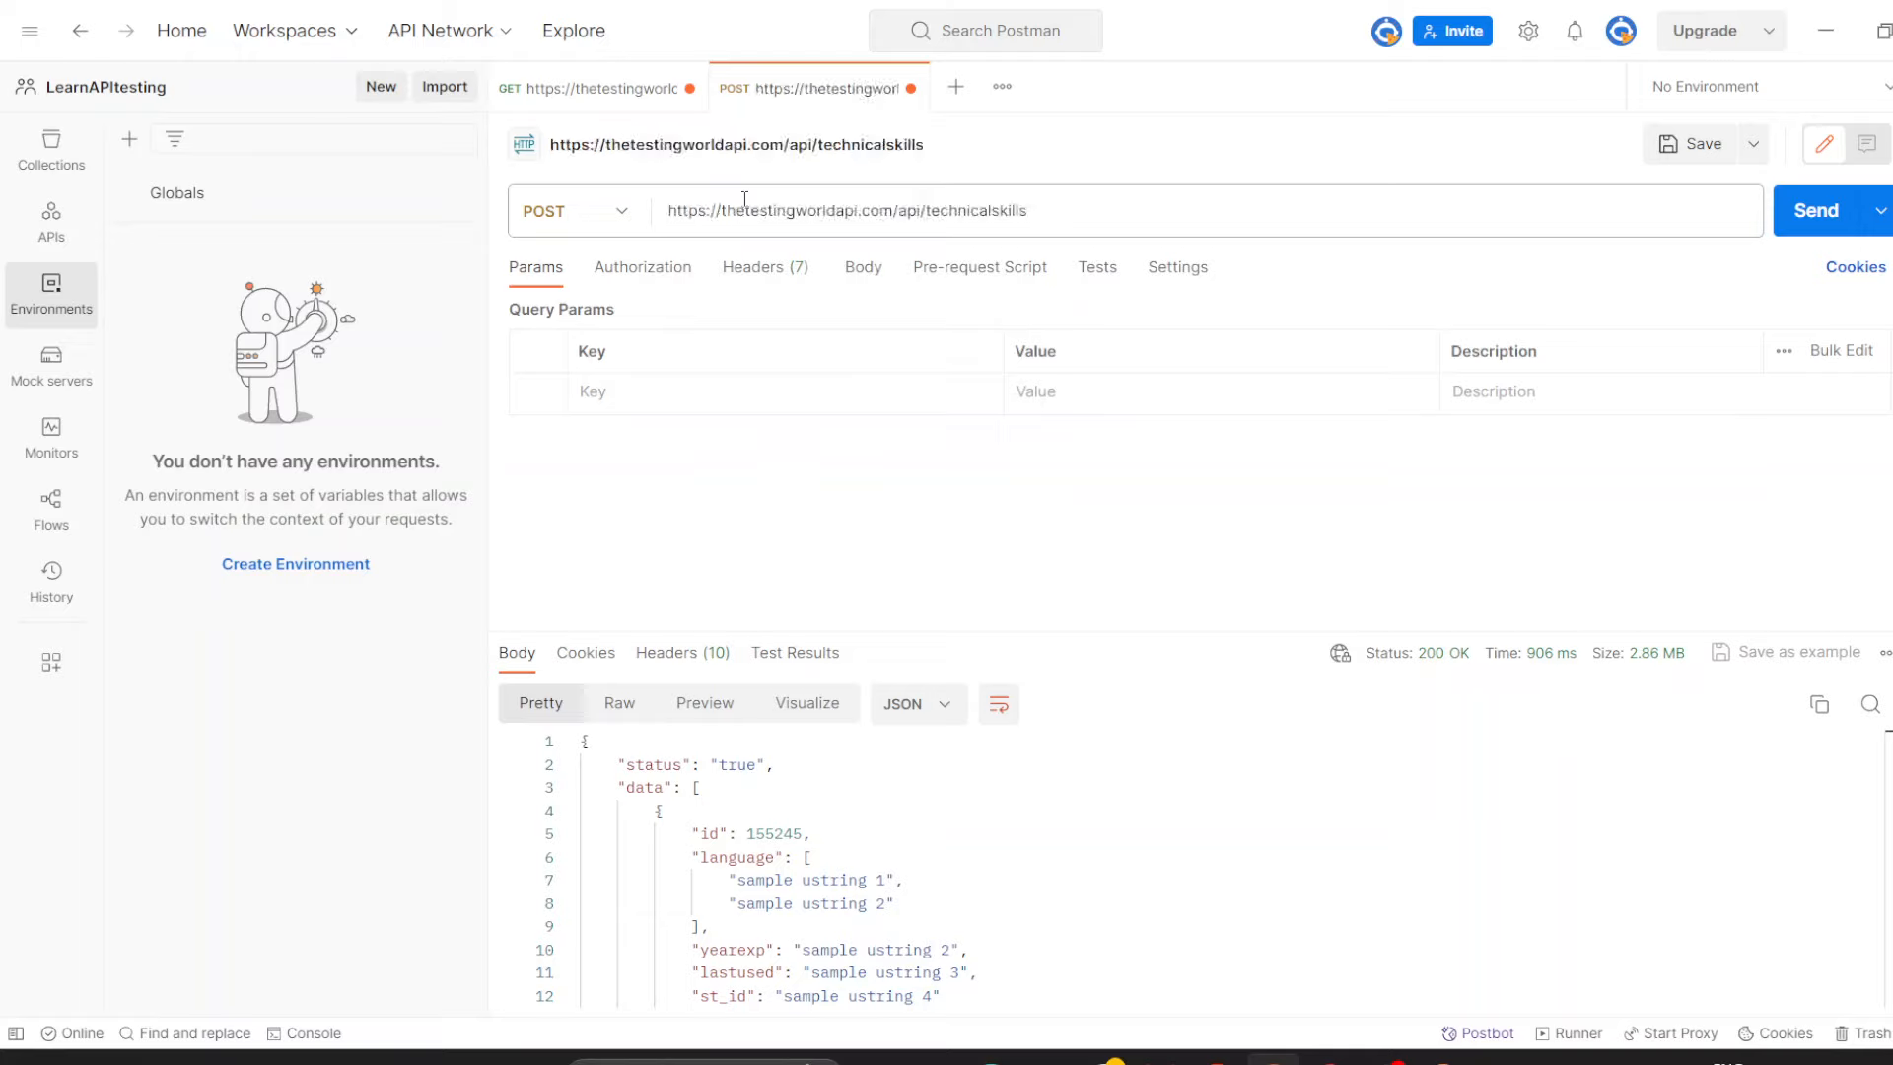
Delete the technicalskills endpoint name from the end of the POST request's URL.
{"action": "key", "text": "BackSpace"}
{"action": "key", "text": "BackSpace"}
{"action": "key", "text": "BackSpace"}
{"action": "key", "text": "BackSpace"}
{"action": "key", "text": "BackSpace"}
{"action": "key", "text": "BackSpace"}
{"action": "key", "text": "BackSpace"}
{"action": "key", "text": "BackSpace"}
{"action": "key", "text": "BackSpace"}
{"action": "key", "text": "BackSpace"}
{"action": "key", "text": "BackSpace"}
{"action": "key", "text": "BackSpace"}
{"action": "key", "text": "BackSpace"}
{"action": "key", "text": "BackSpace"}
Switch to Chrome and open the POST api/technicalskills documentation from the Web API Help Page.
{"action": "left_click", "coordinate": [1318, 1060]}
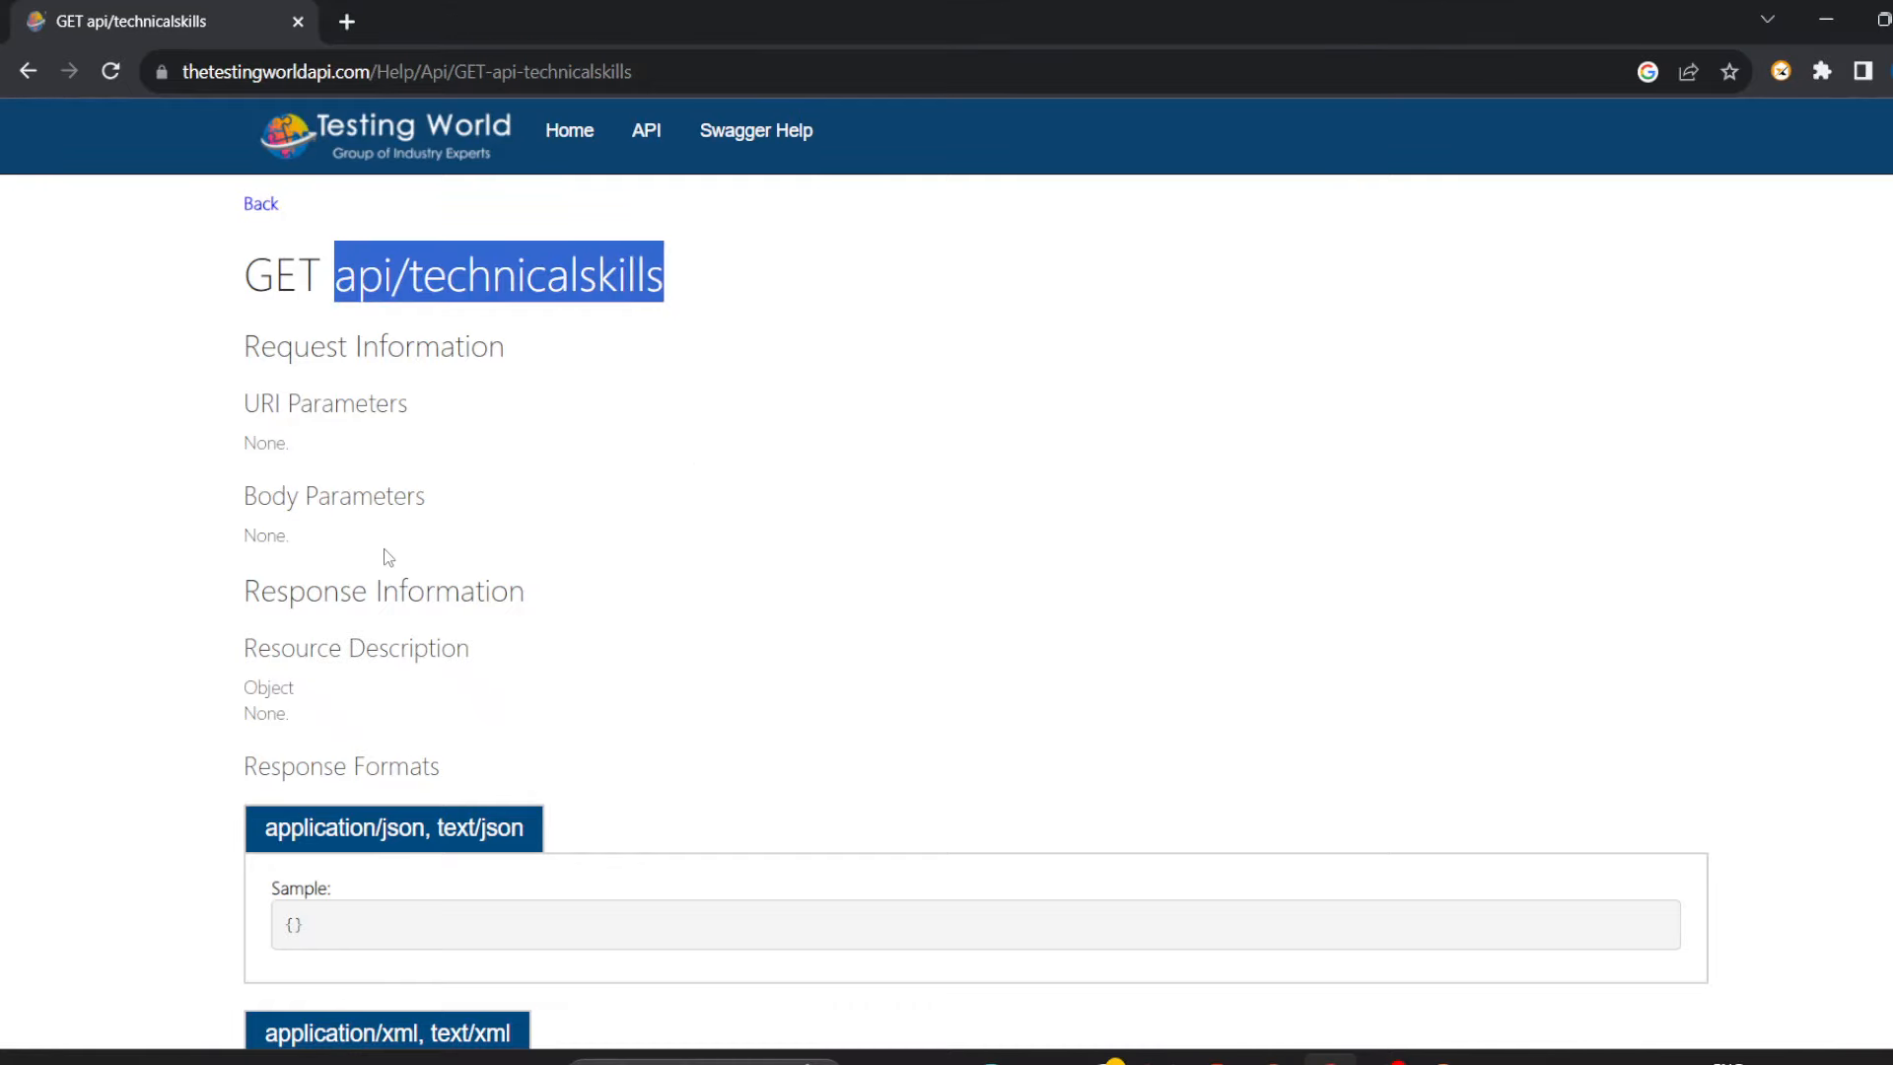
{"action": "scroll", "coordinate": [384, 550], "scroll_direction": "down", "scroll_amount": 3}
{"action": "scroll", "coordinate": [386, 548], "scroll_direction": "up", "scroll_amount": 3}
{"action": "left_click", "coordinate": [27, 79]}
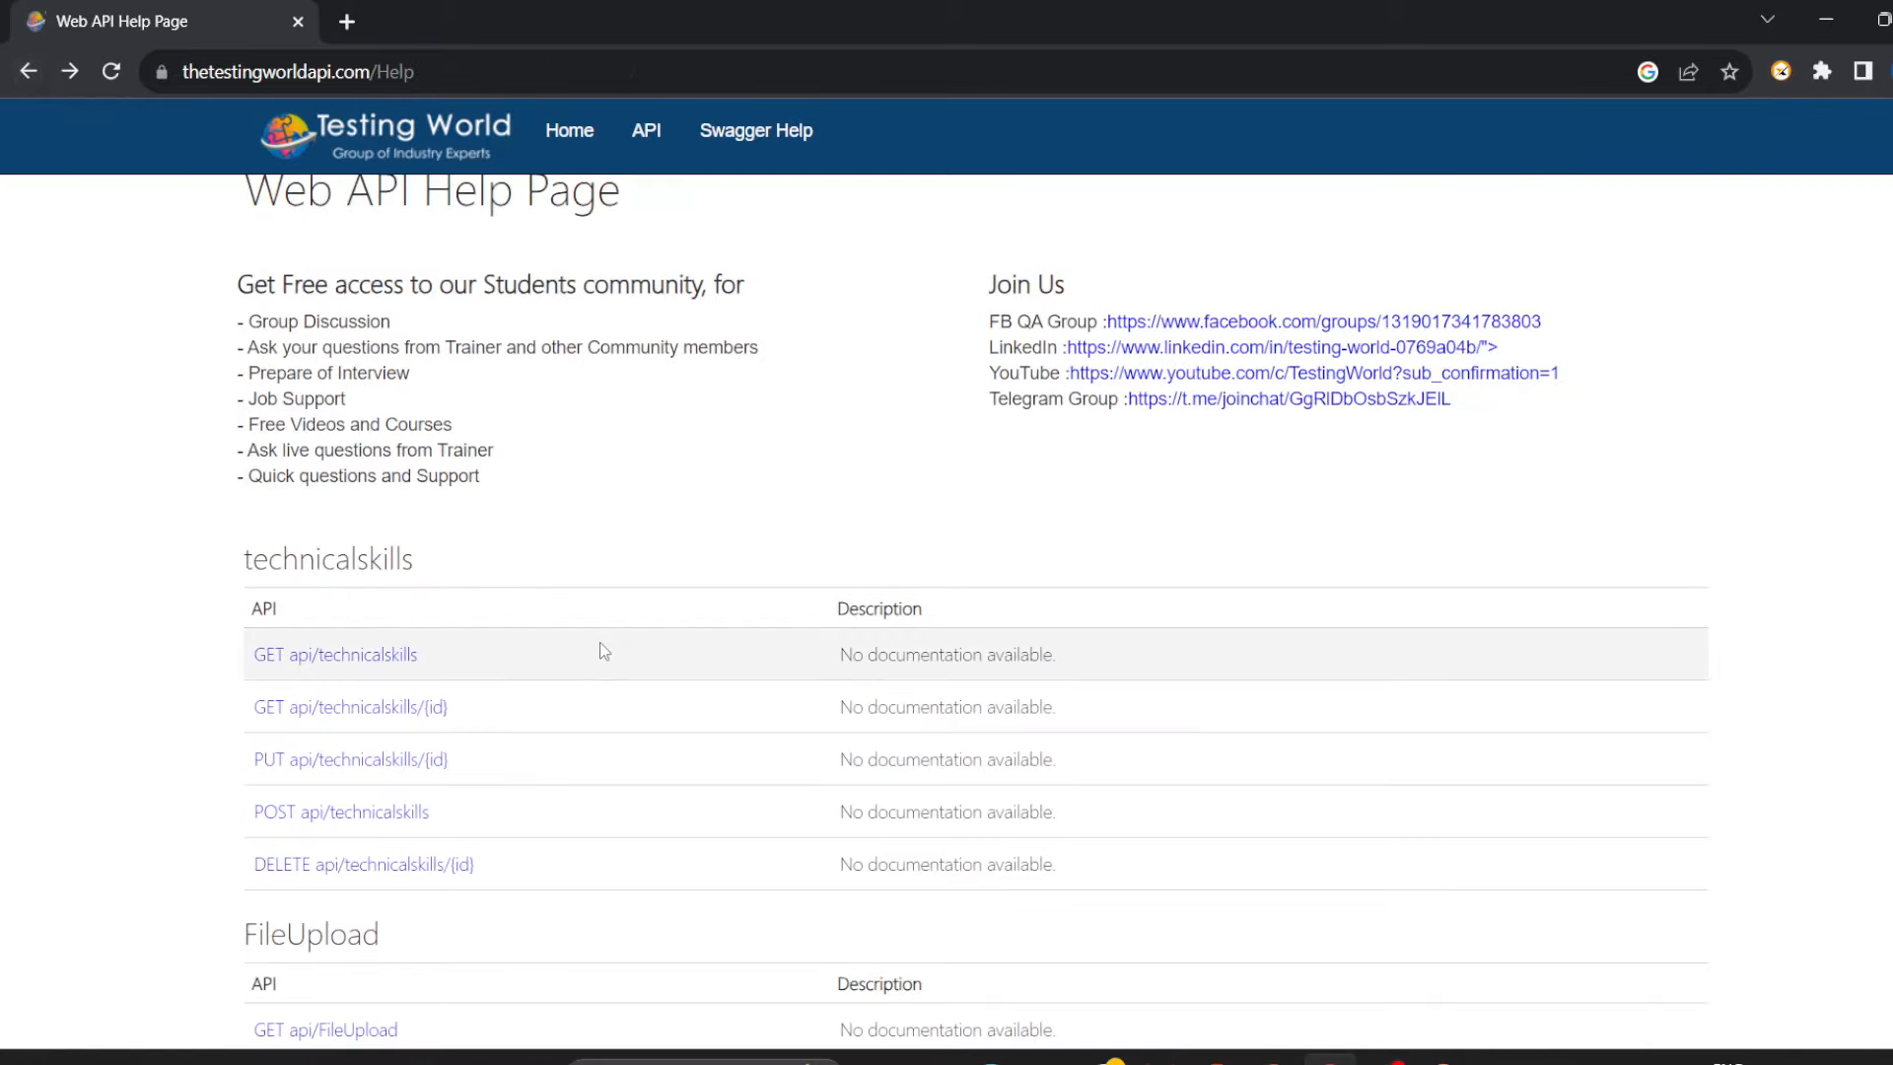
{"action": "left_click", "coordinate": [369, 825]}
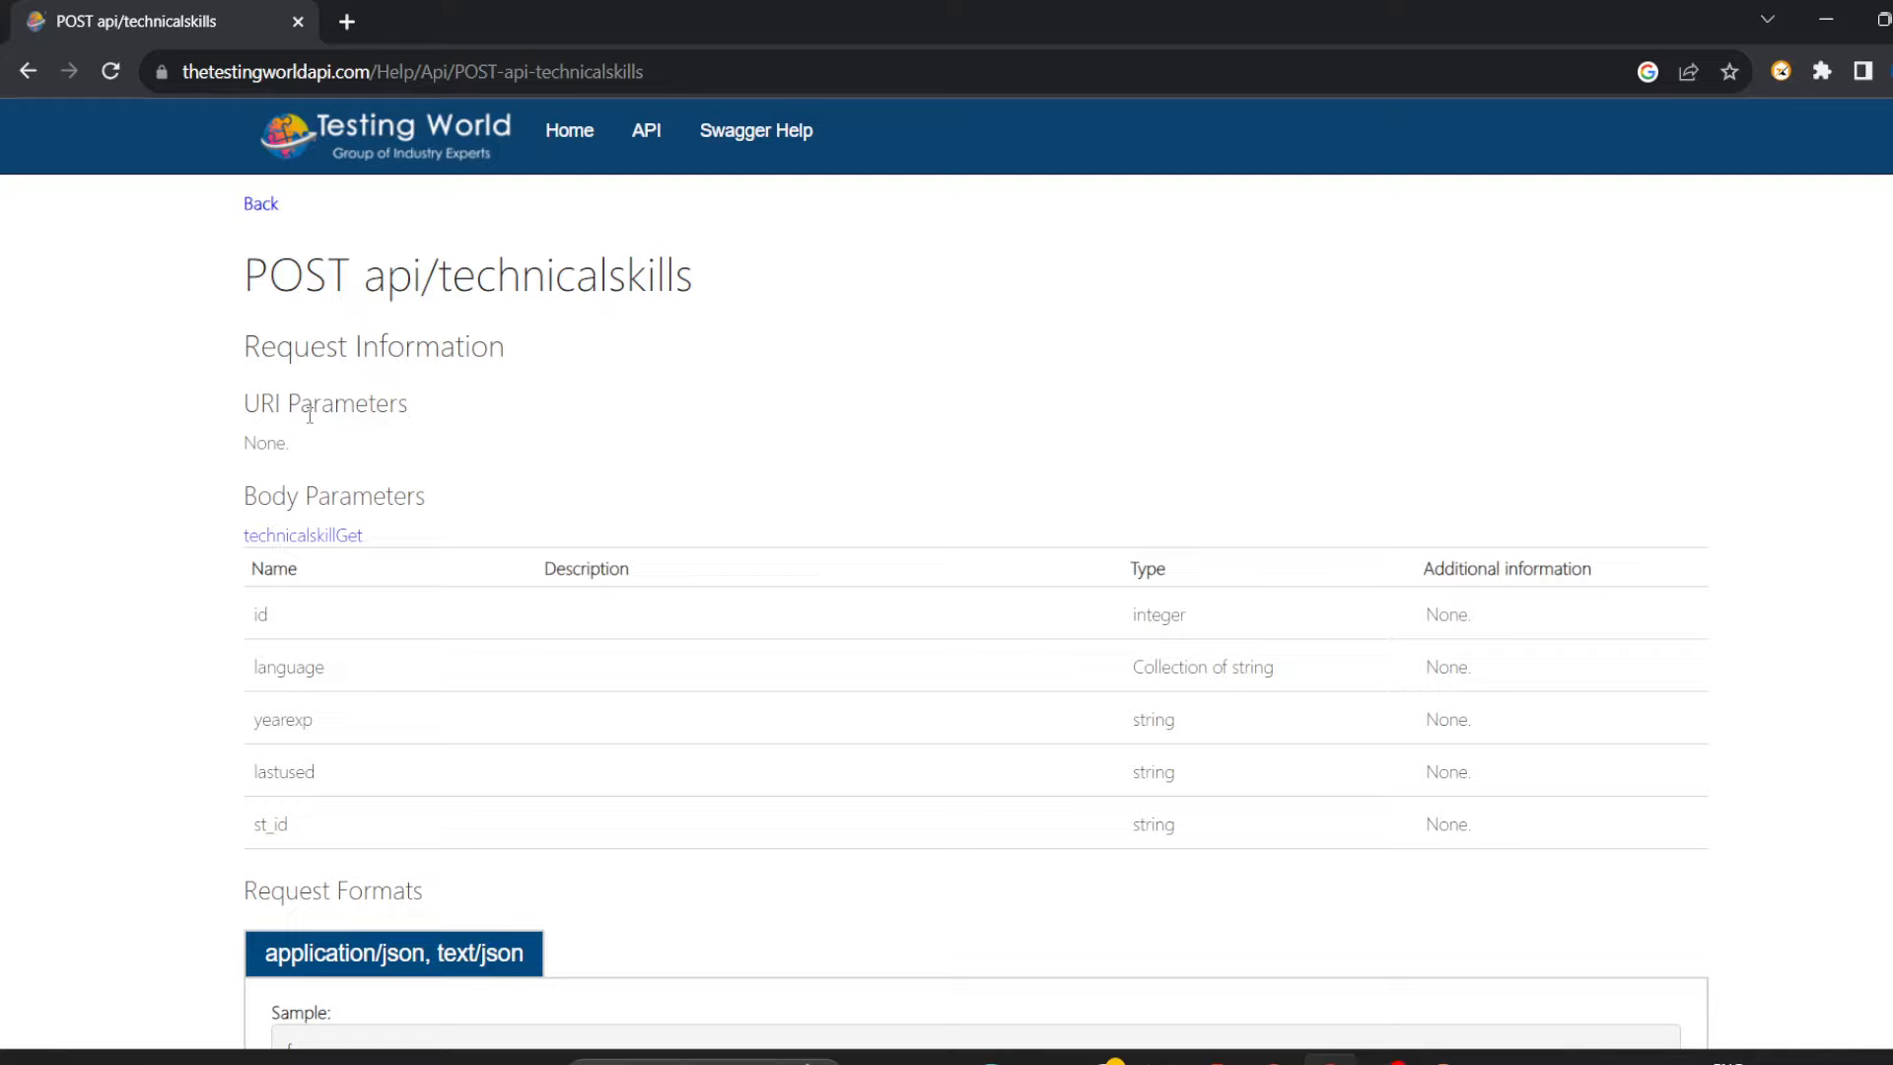
Review the body parameters and select the complete application/json sample under Request Formats.
{"action": "scroll", "coordinate": [486, 447], "scroll_direction": "down", "scroll_amount": 1}
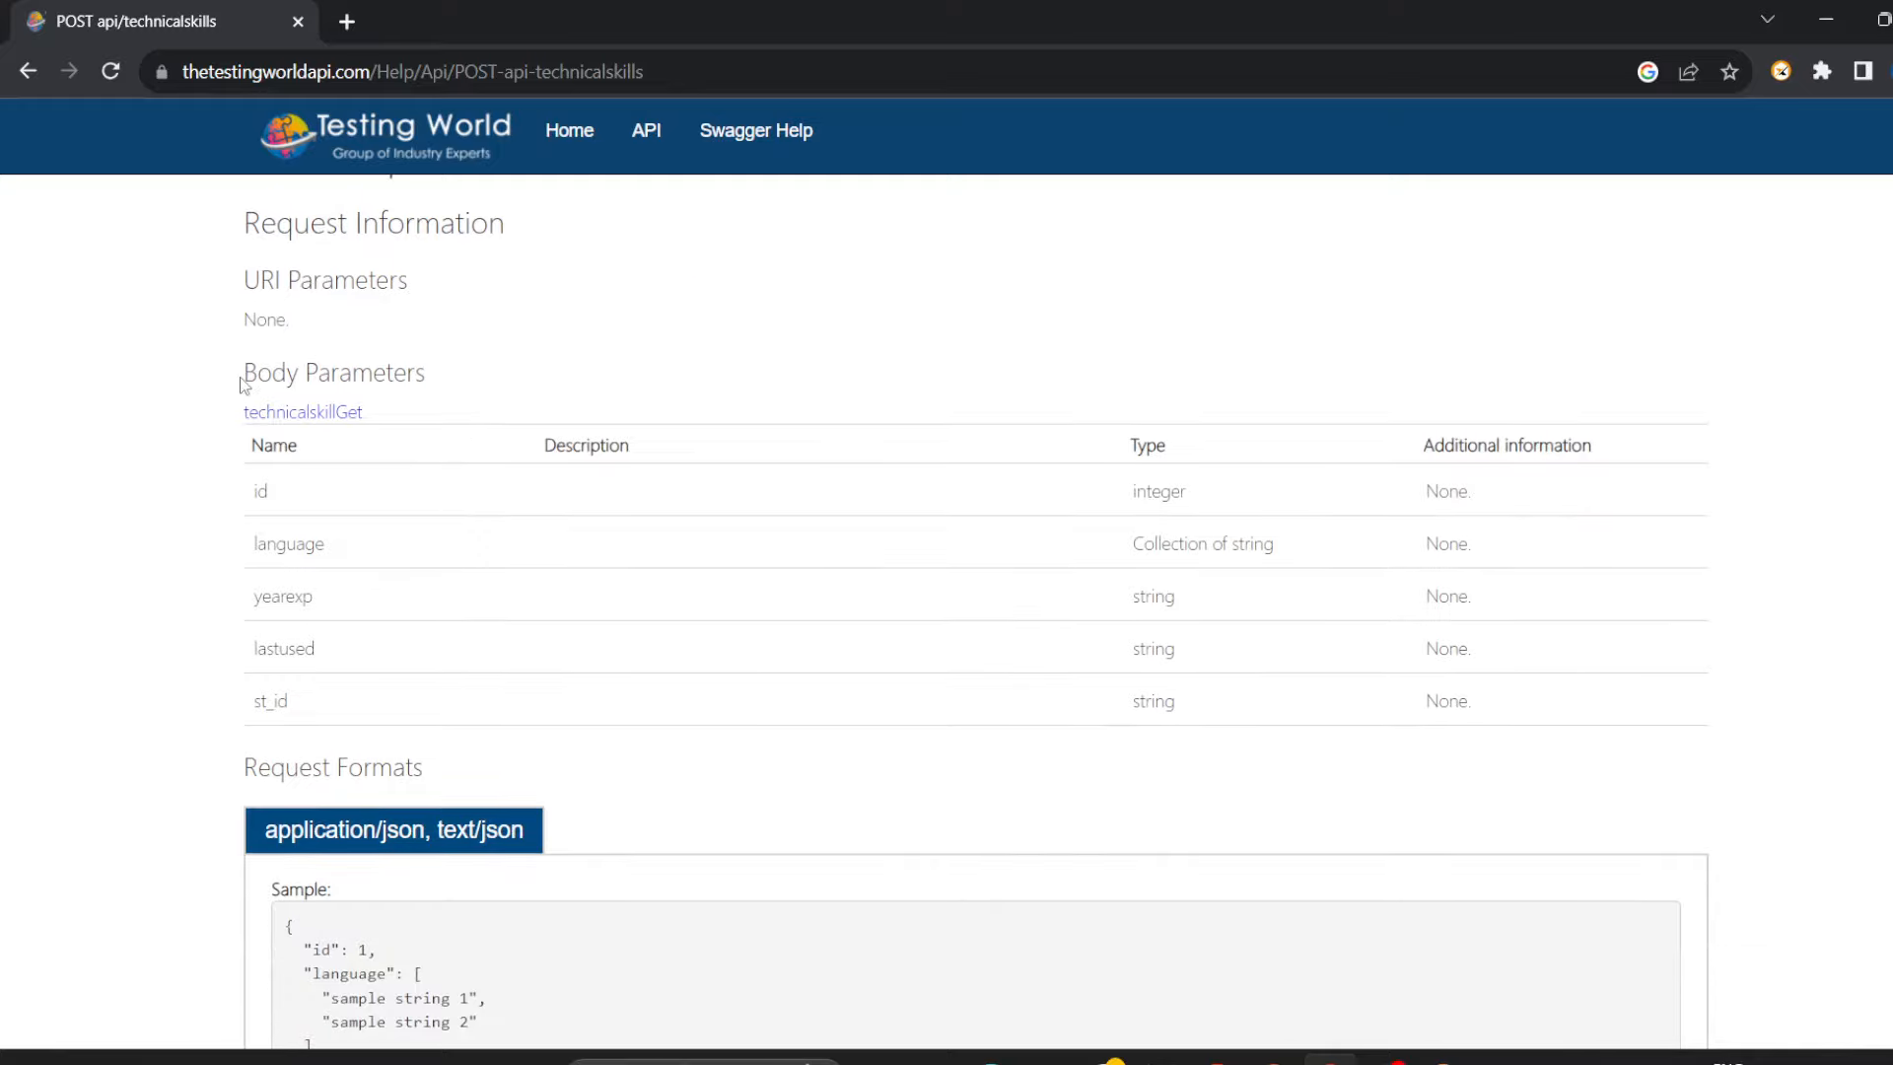
{"action": "left_click_drag", "start_coordinate": [246, 379], "coordinate": [445, 363]}
{"action": "scroll", "coordinate": [650, 792], "scroll_direction": "down", "scroll_amount": 2}
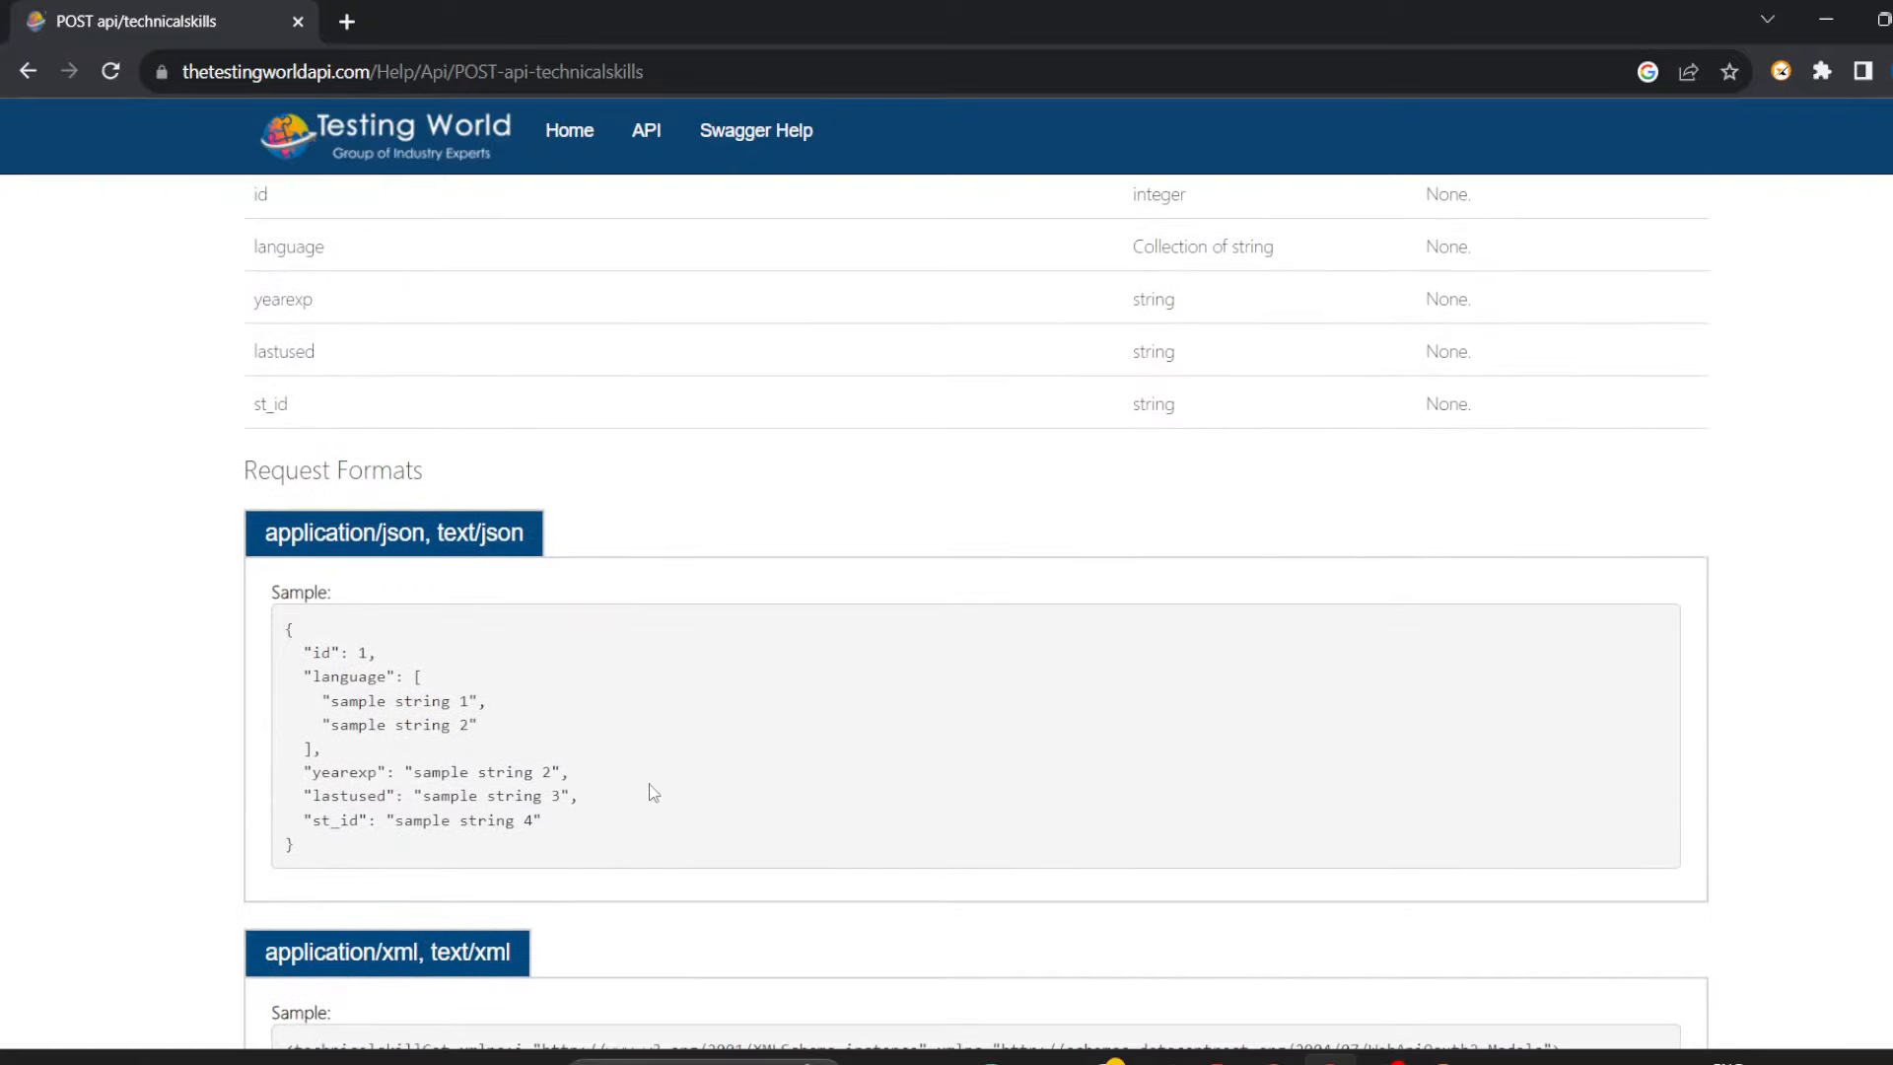
{"action": "scroll", "coordinate": [651, 792], "scroll_direction": "up", "scroll_amount": 2}
{"action": "scroll", "coordinate": [651, 791], "scroll_direction": "down", "scroll_amount": 2}
{"action": "scroll", "coordinate": [651, 791], "scroll_direction": "down", "scroll_amount": 1}
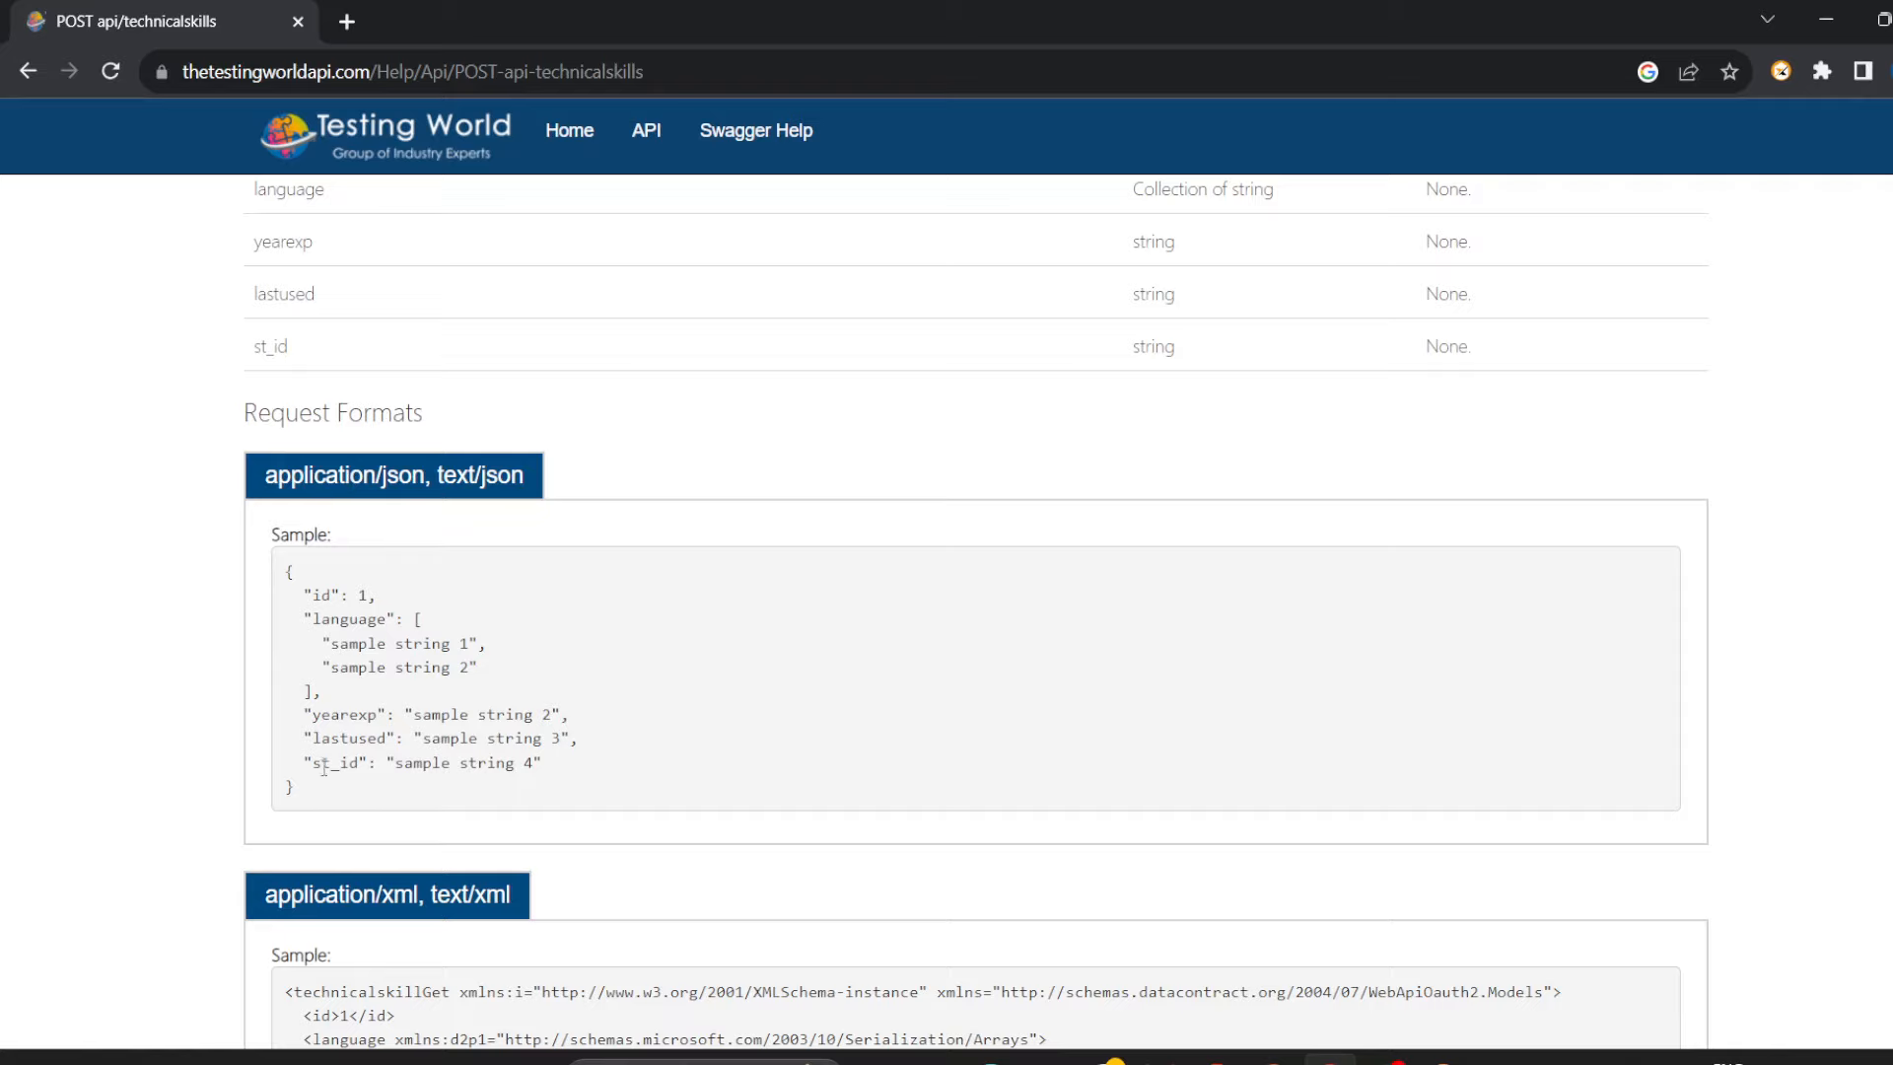
{"action": "left_click_drag", "start_coordinate": [298, 795], "coordinate": [255, 585]}
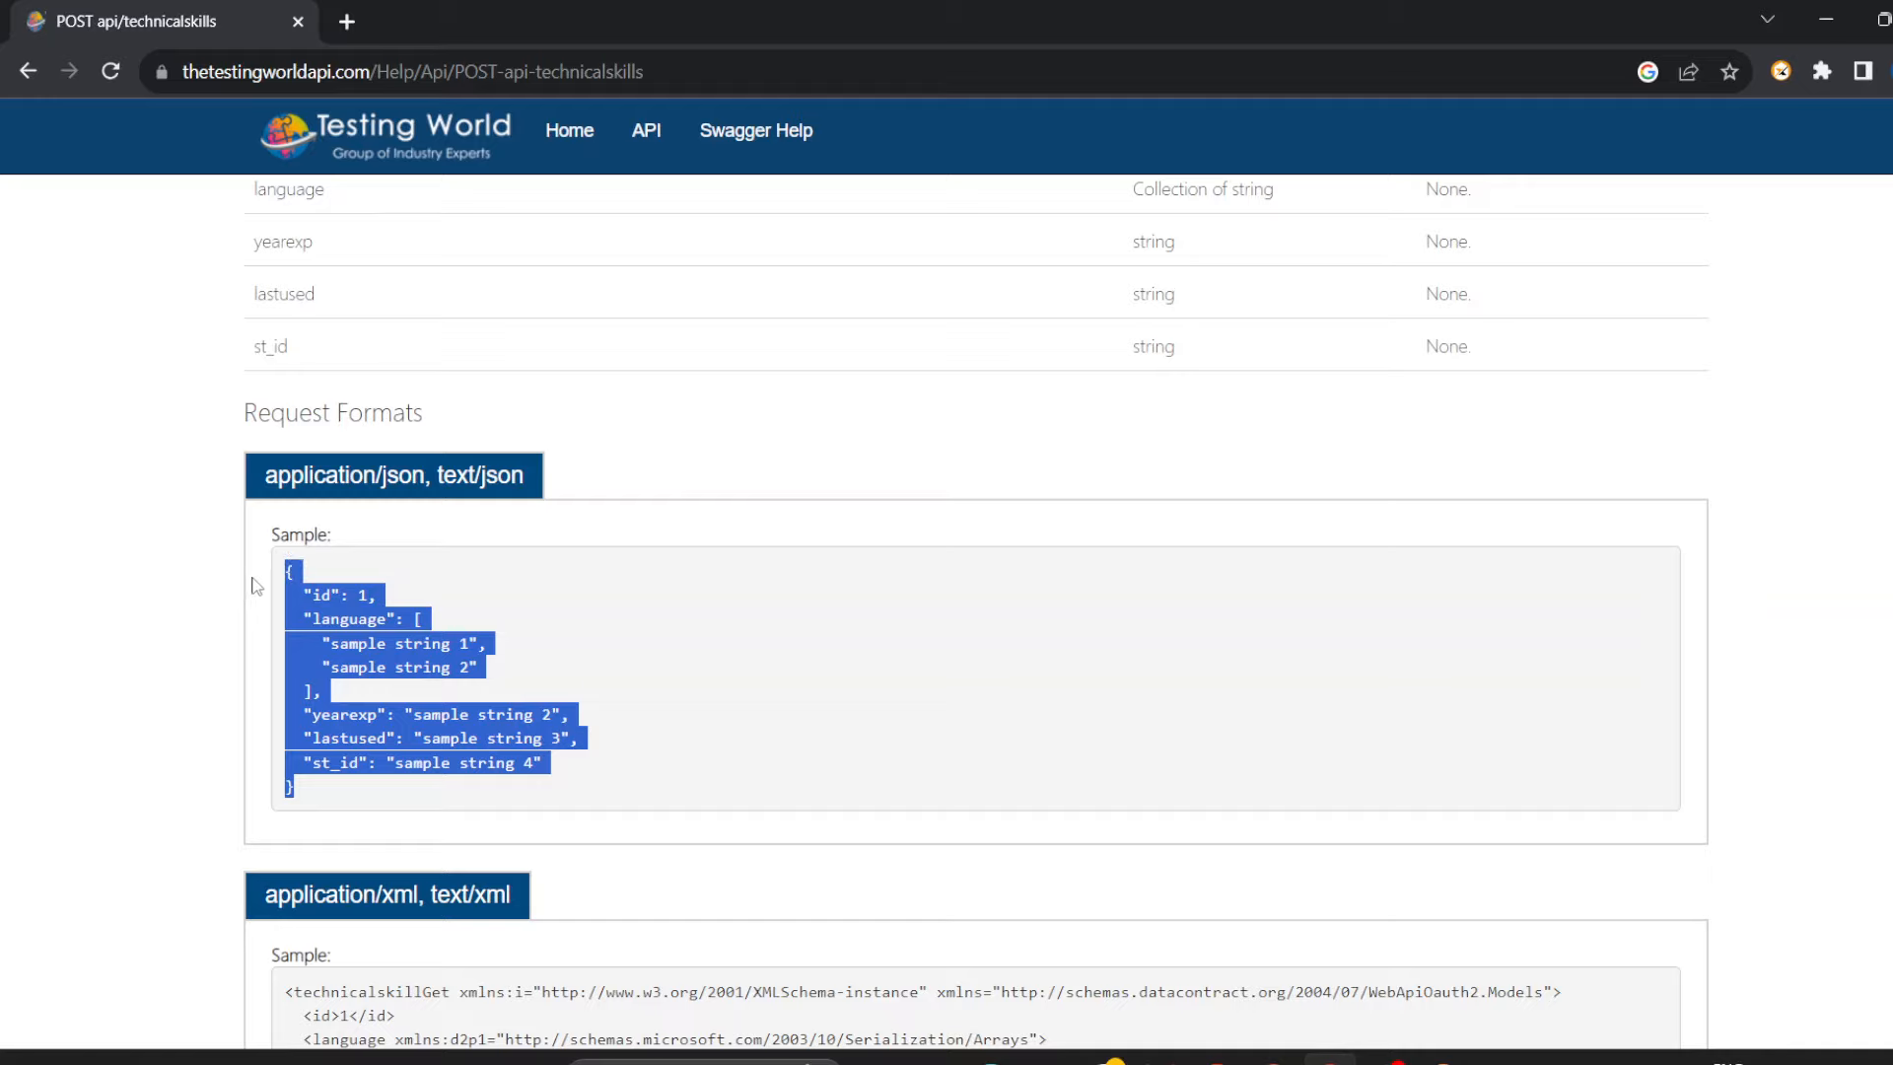
{"action": "mouse_move", "coordinate": [1330, 1059]}
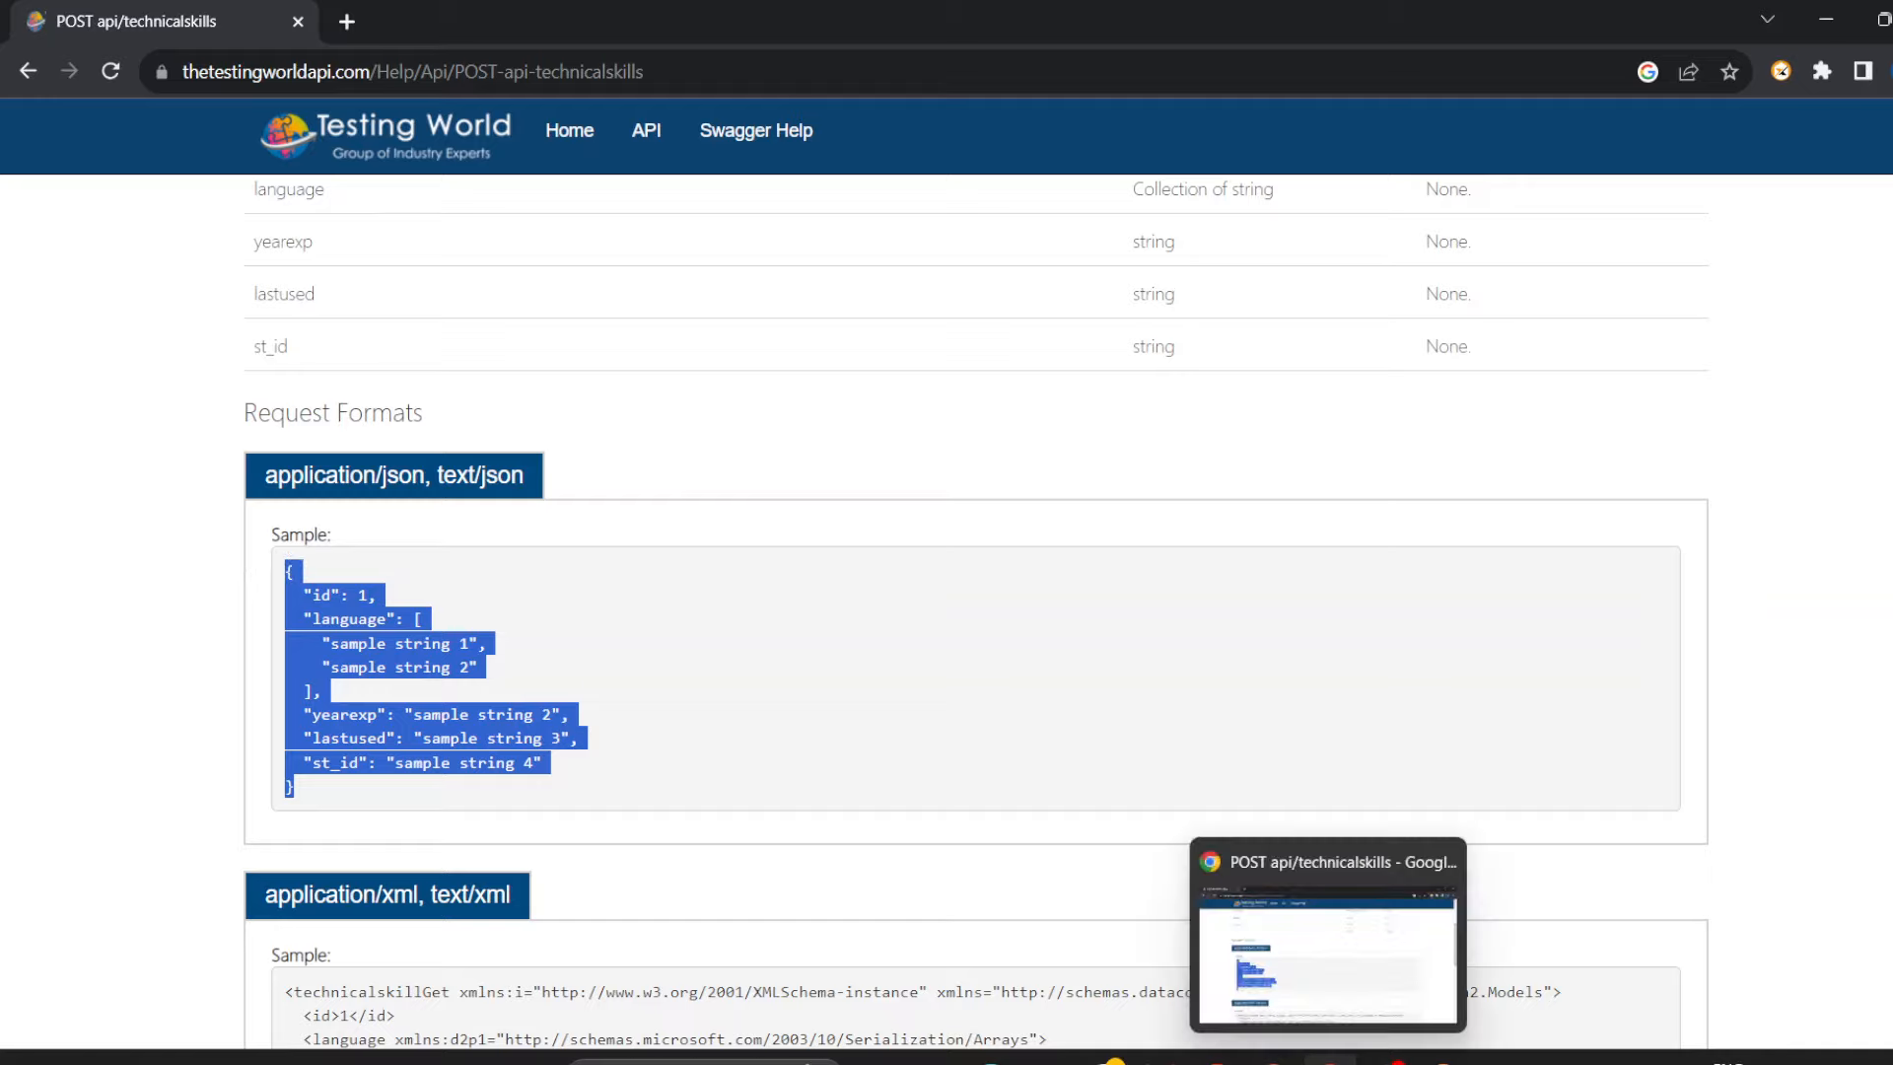
Copy the api/technicalskills path from the POST documentation heading and append it to the request URL in Postman.
{"action": "scroll", "coordinate": [1097, 744], "scroll_direction": "up", "scroll_amount": 5}
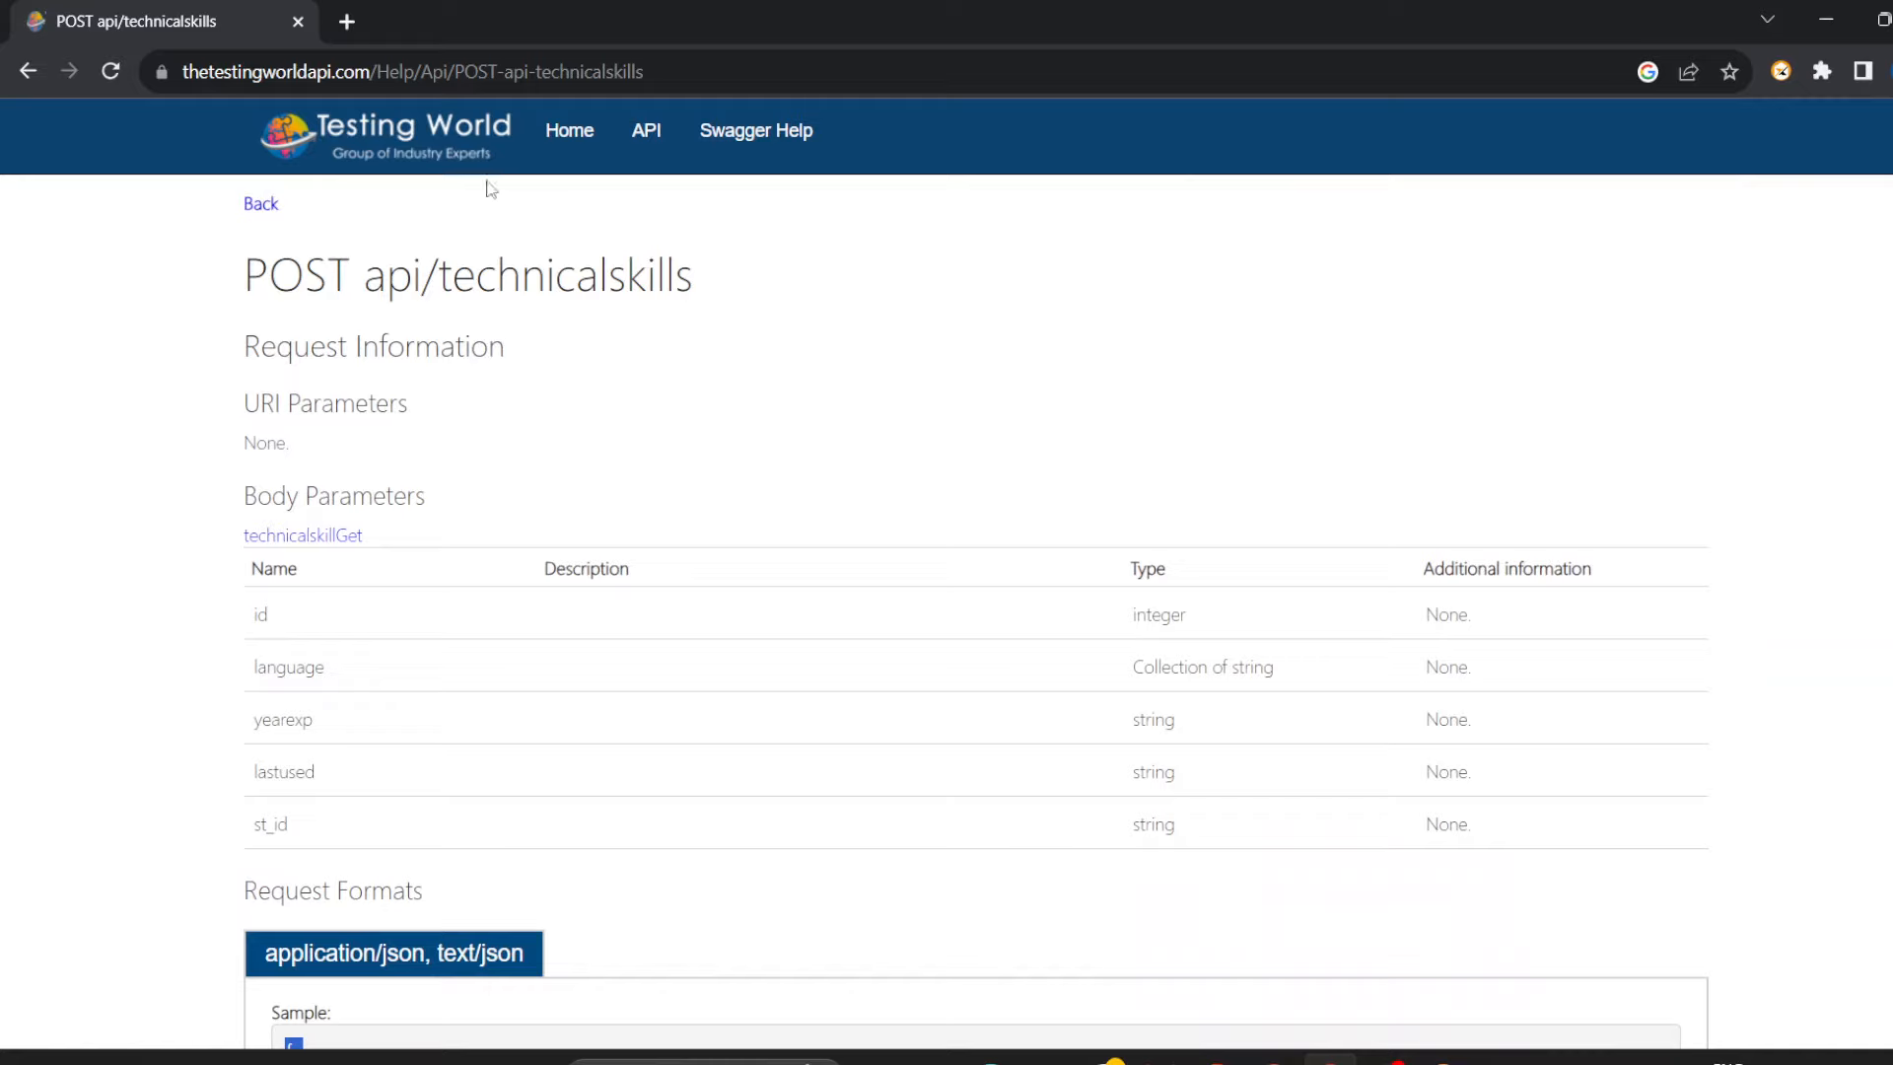
{"action": "left_click_drag", "start_coordinate": [367, 262], "coordinate": [739, 281]}
{"action": "key", "text": "ctrl+c"}
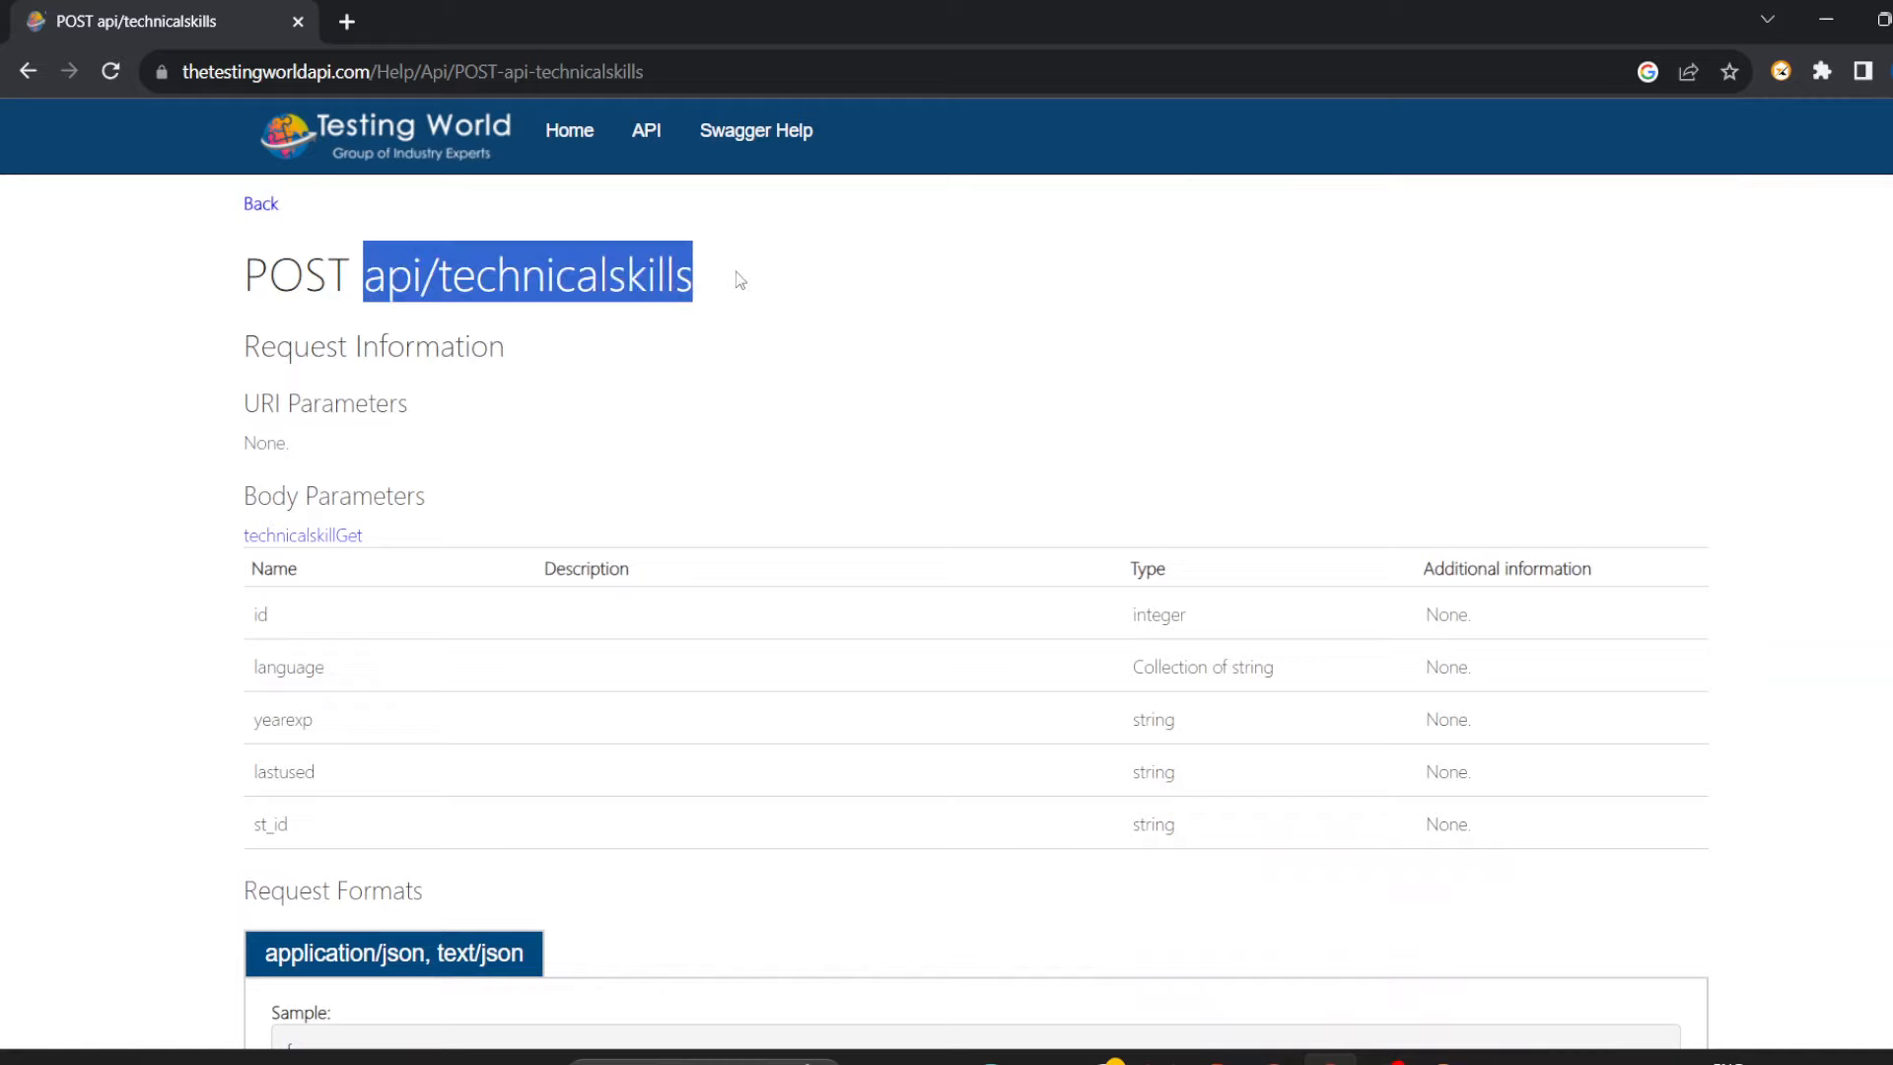
{"action": "key", "text": "alt+Tab"}
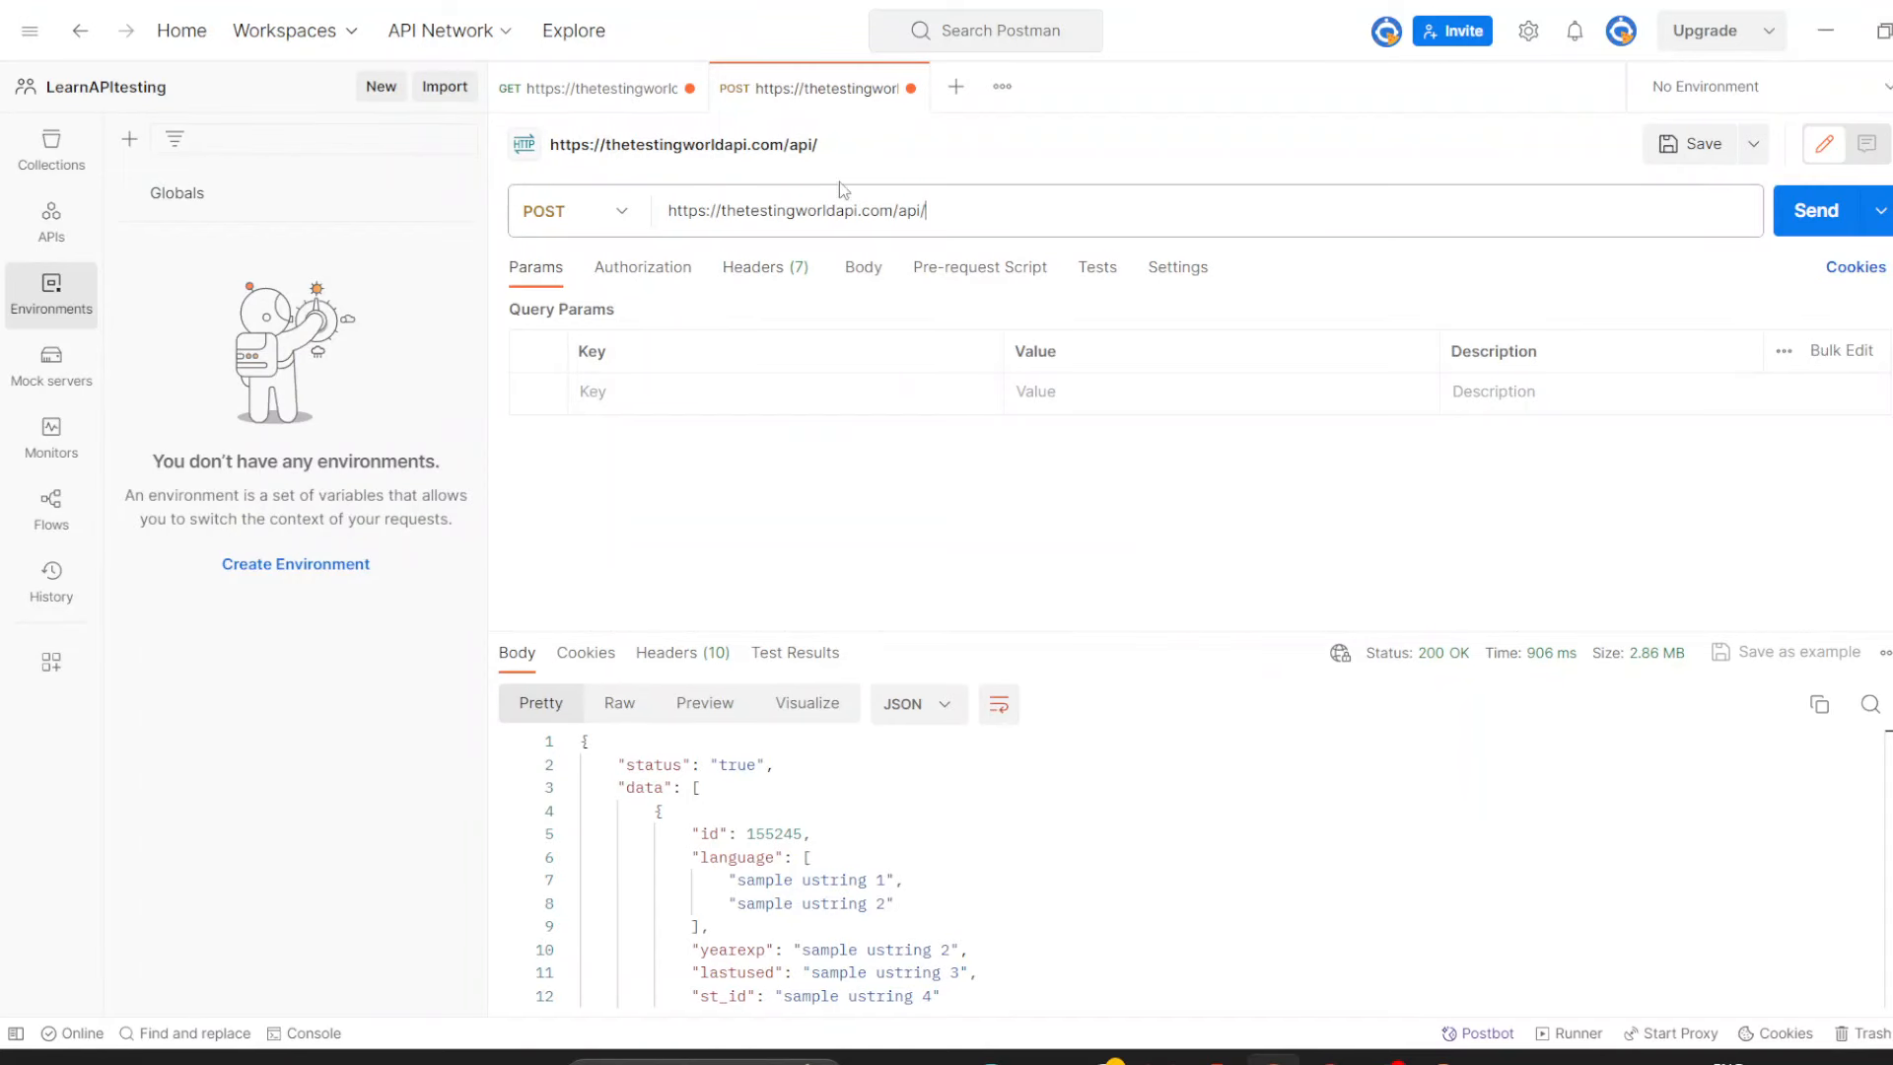
{"action": "left_click", "coordinate": [940, 213]}
{"action": "key", "text": "ctrl+v"}
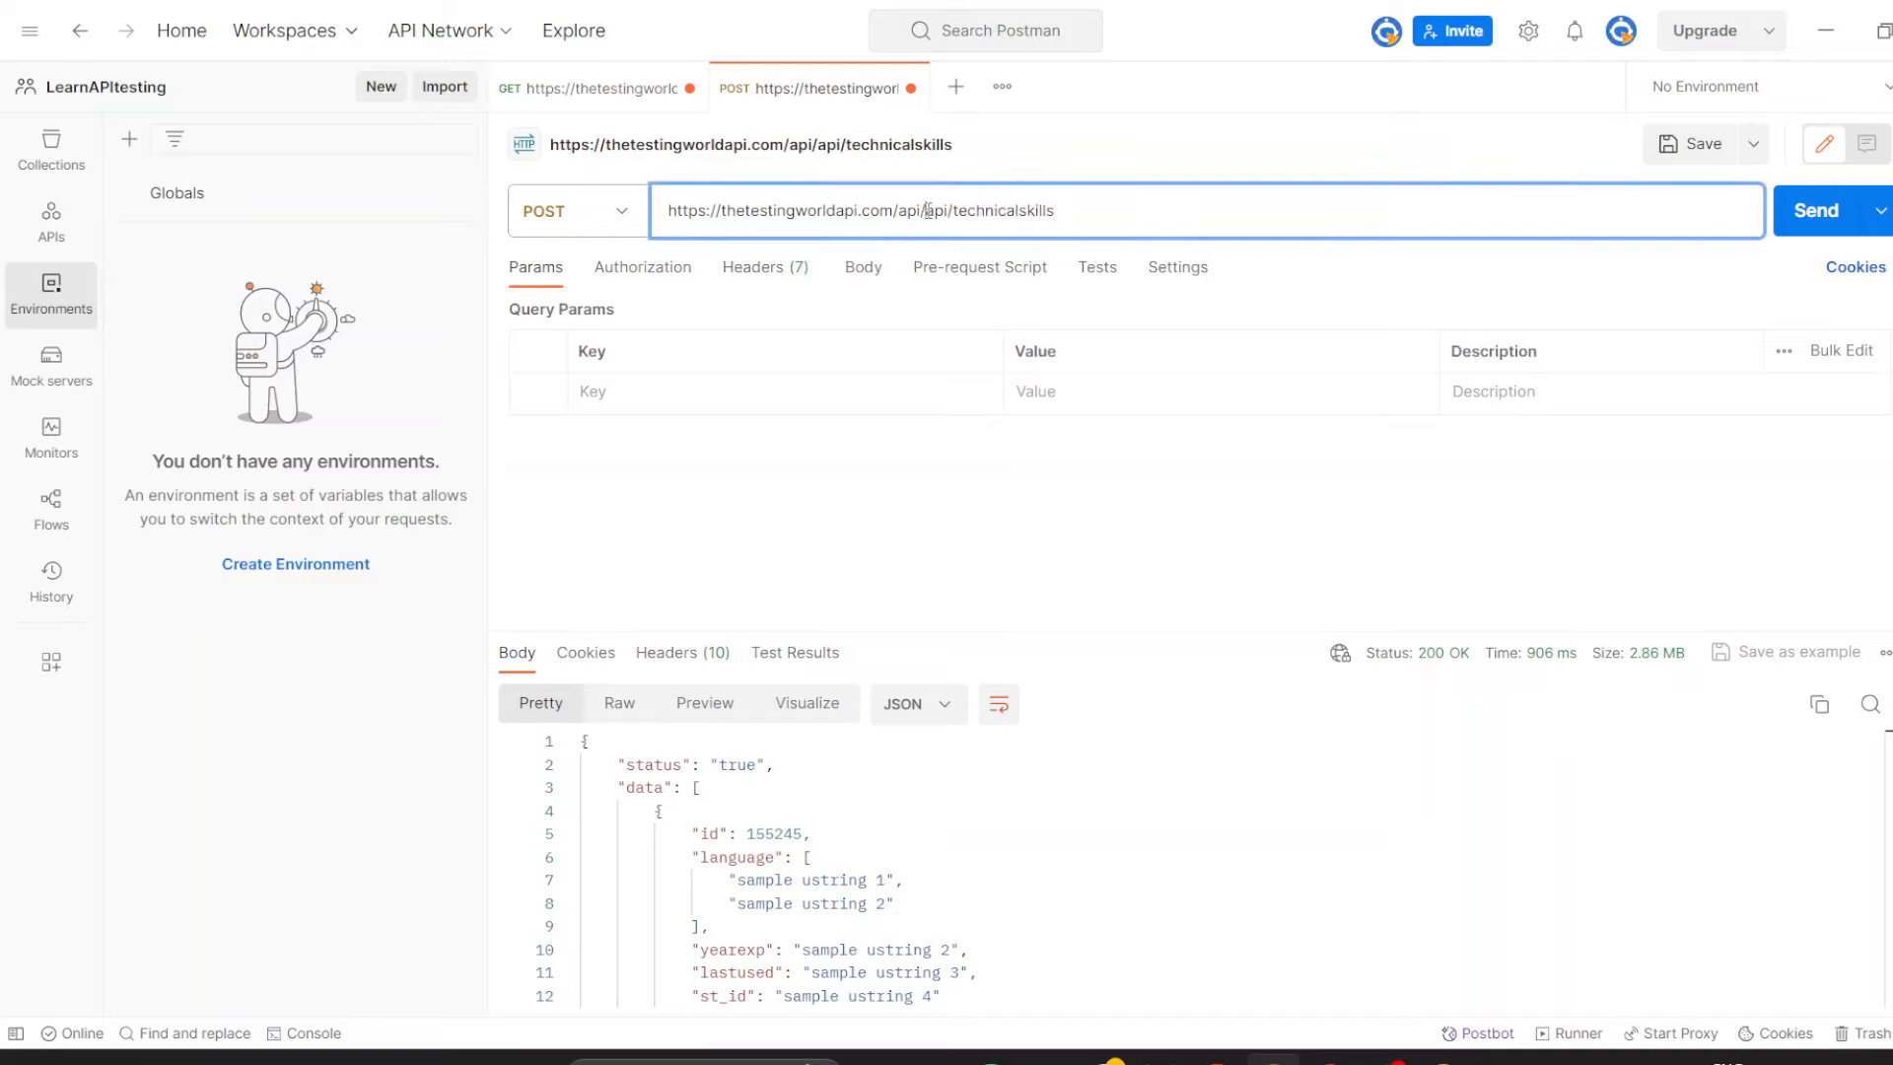
{"action": "left_click", "coordinate": [928, 210]}
{"action": "key", "text": "Delete"}
{"action": "key", "text": "Delete"}
{"action": "key", "text": "Delete"}
{"action": "key", "text": "Delete"}
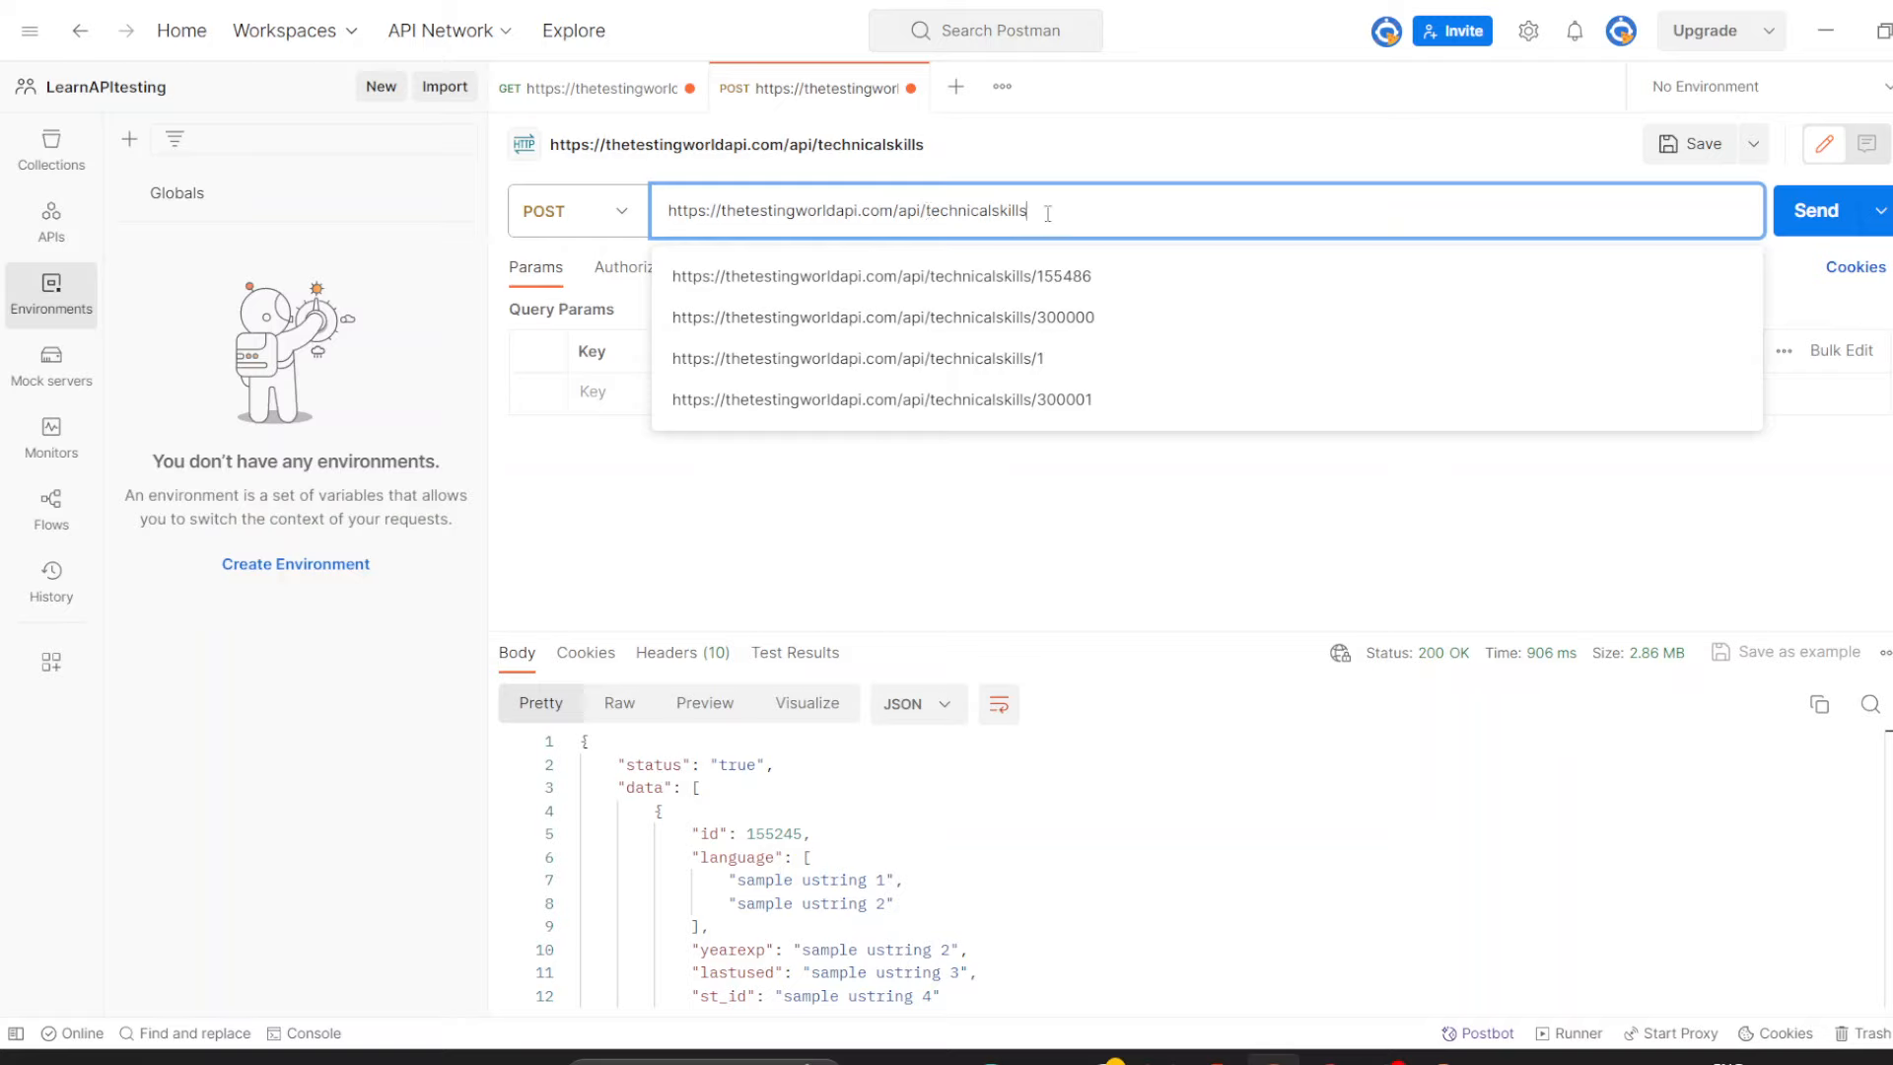
{"action": "left_click", "coordinate": [974, 564]}
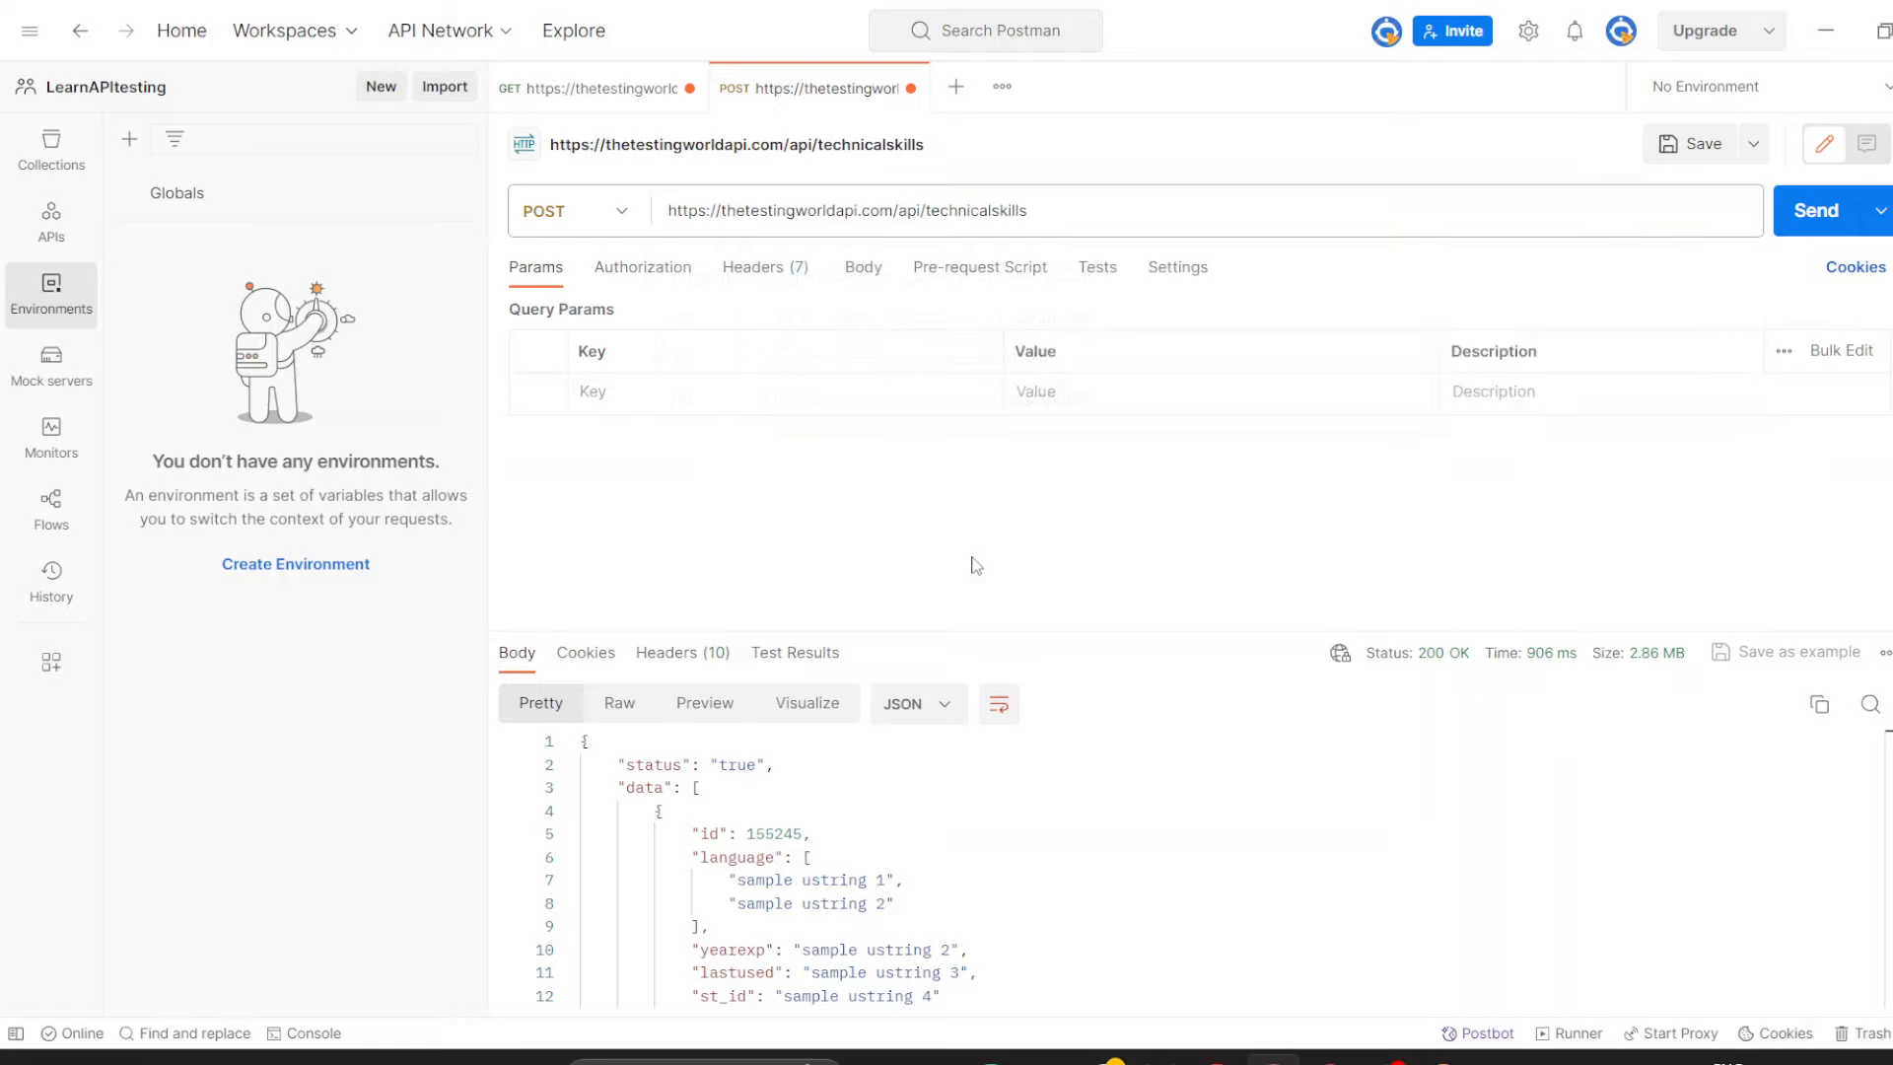
Give the POST request a raw body in JSON format containing the application/json sample copied from the documentation page.
{"action": "left_click", "coordinate": [860, 274]}
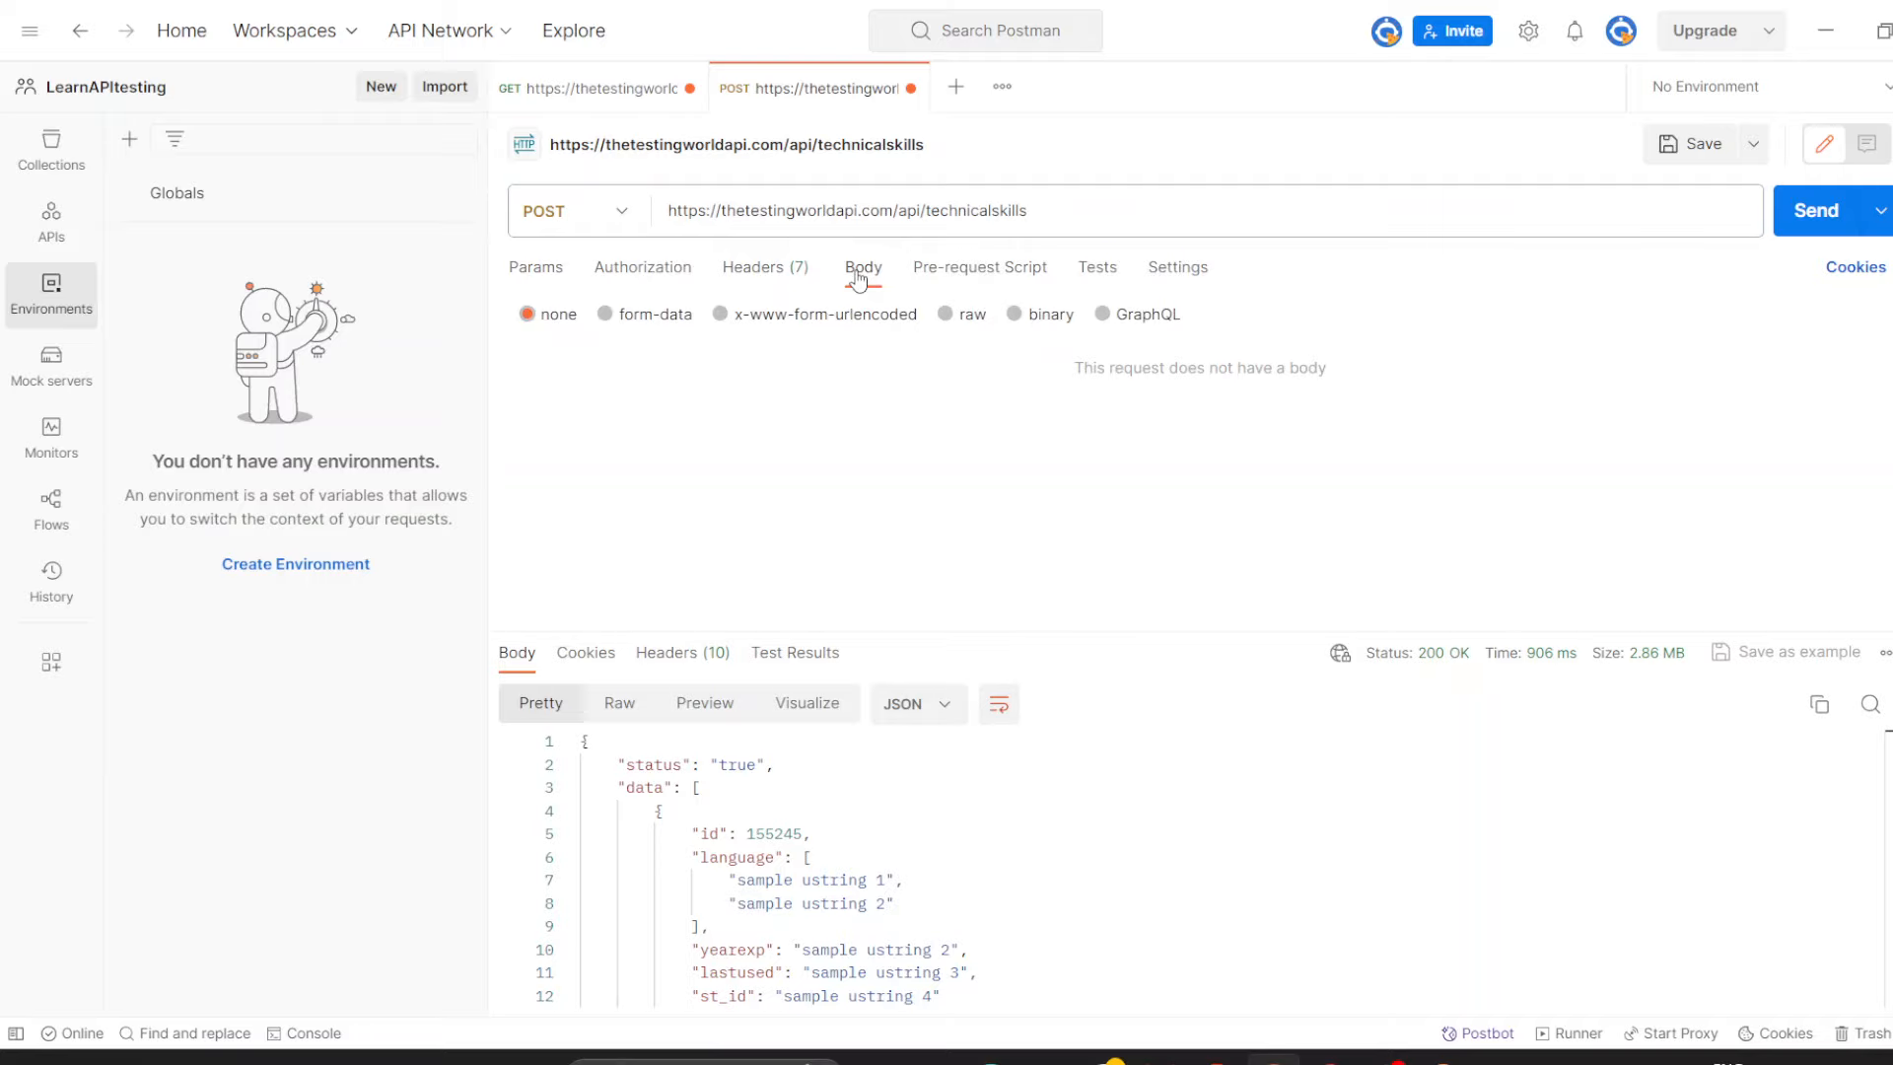
{"action": "left_click", "coordinate": [946, 316]}
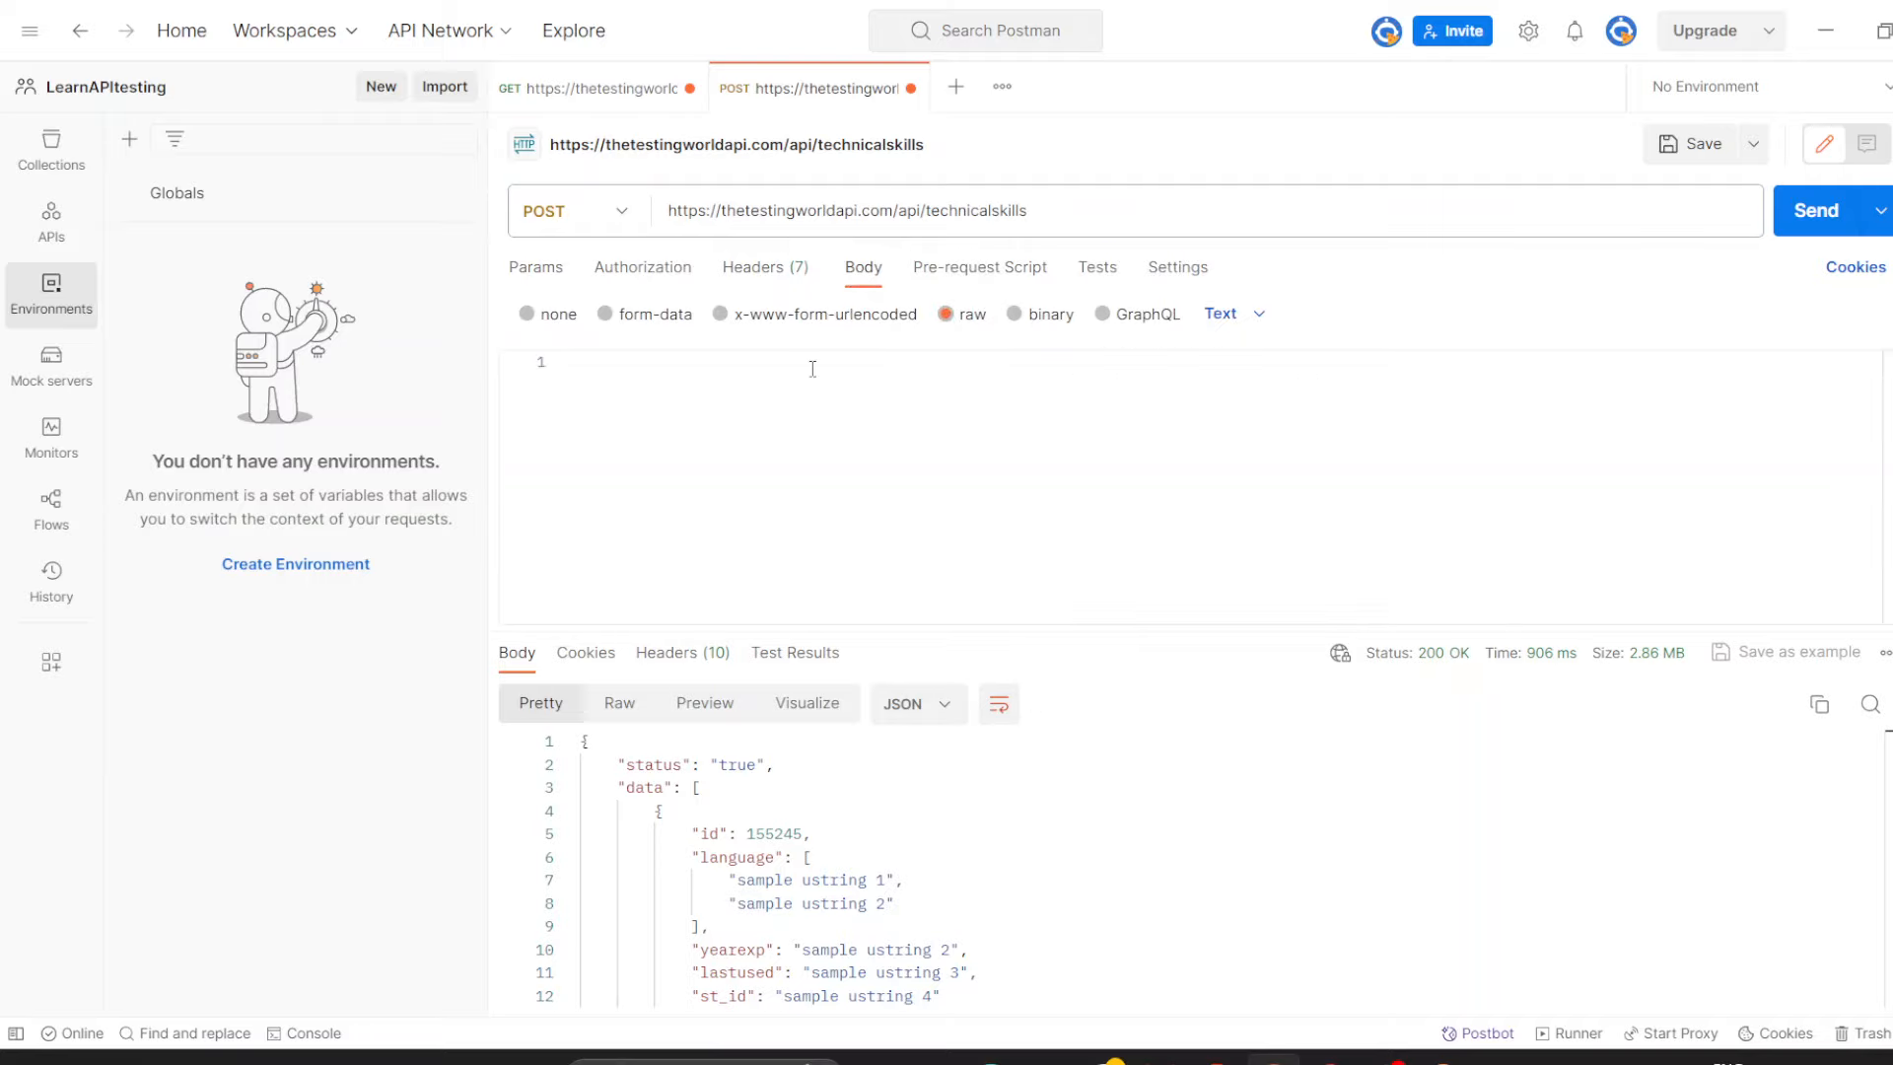
{"action": "key", "text": "alt+Tab"}
{"action": "scroll", "coordinate": [440, 677], "scroll_direction": "down", "scroll_amount": 5}
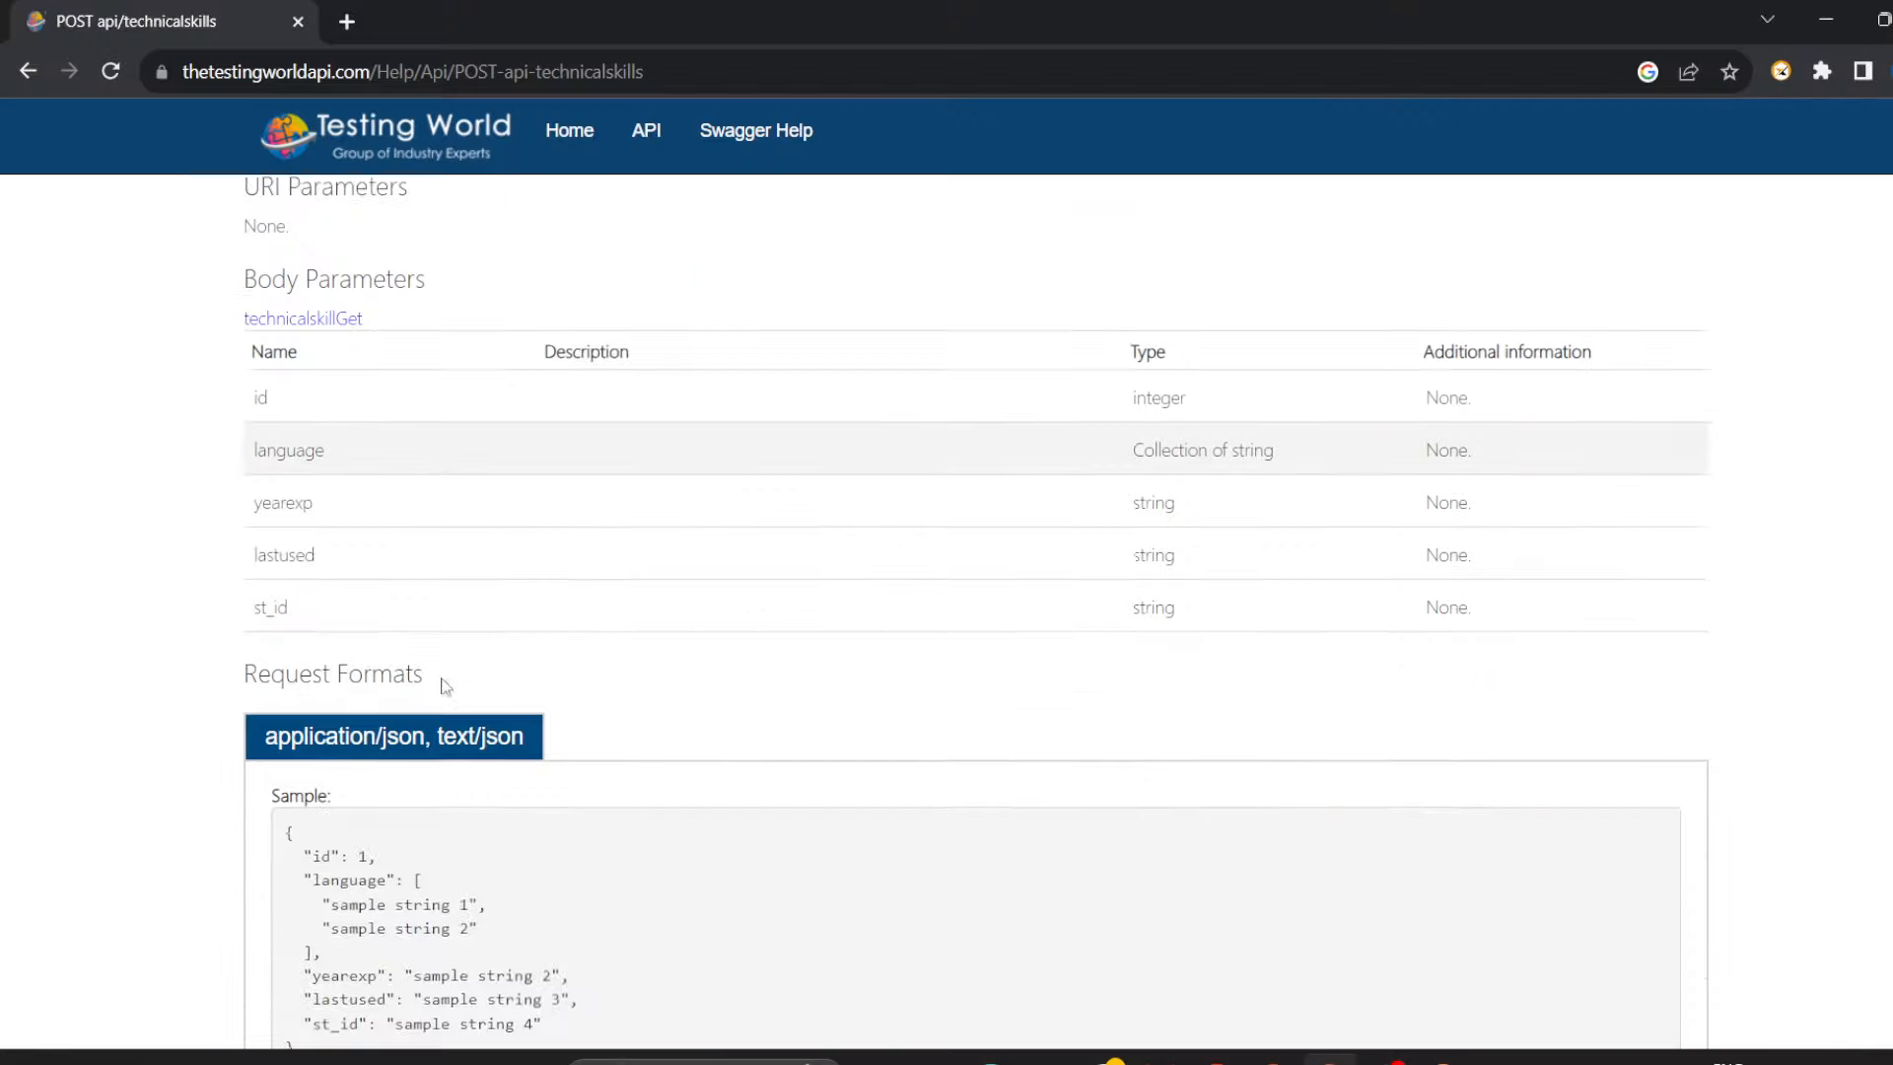
{"action": "left_click_drag", "start_coordinate": [286, 572], "coordinate": [318, 795]}
{"action": "key", "text": "ctrl+c"}
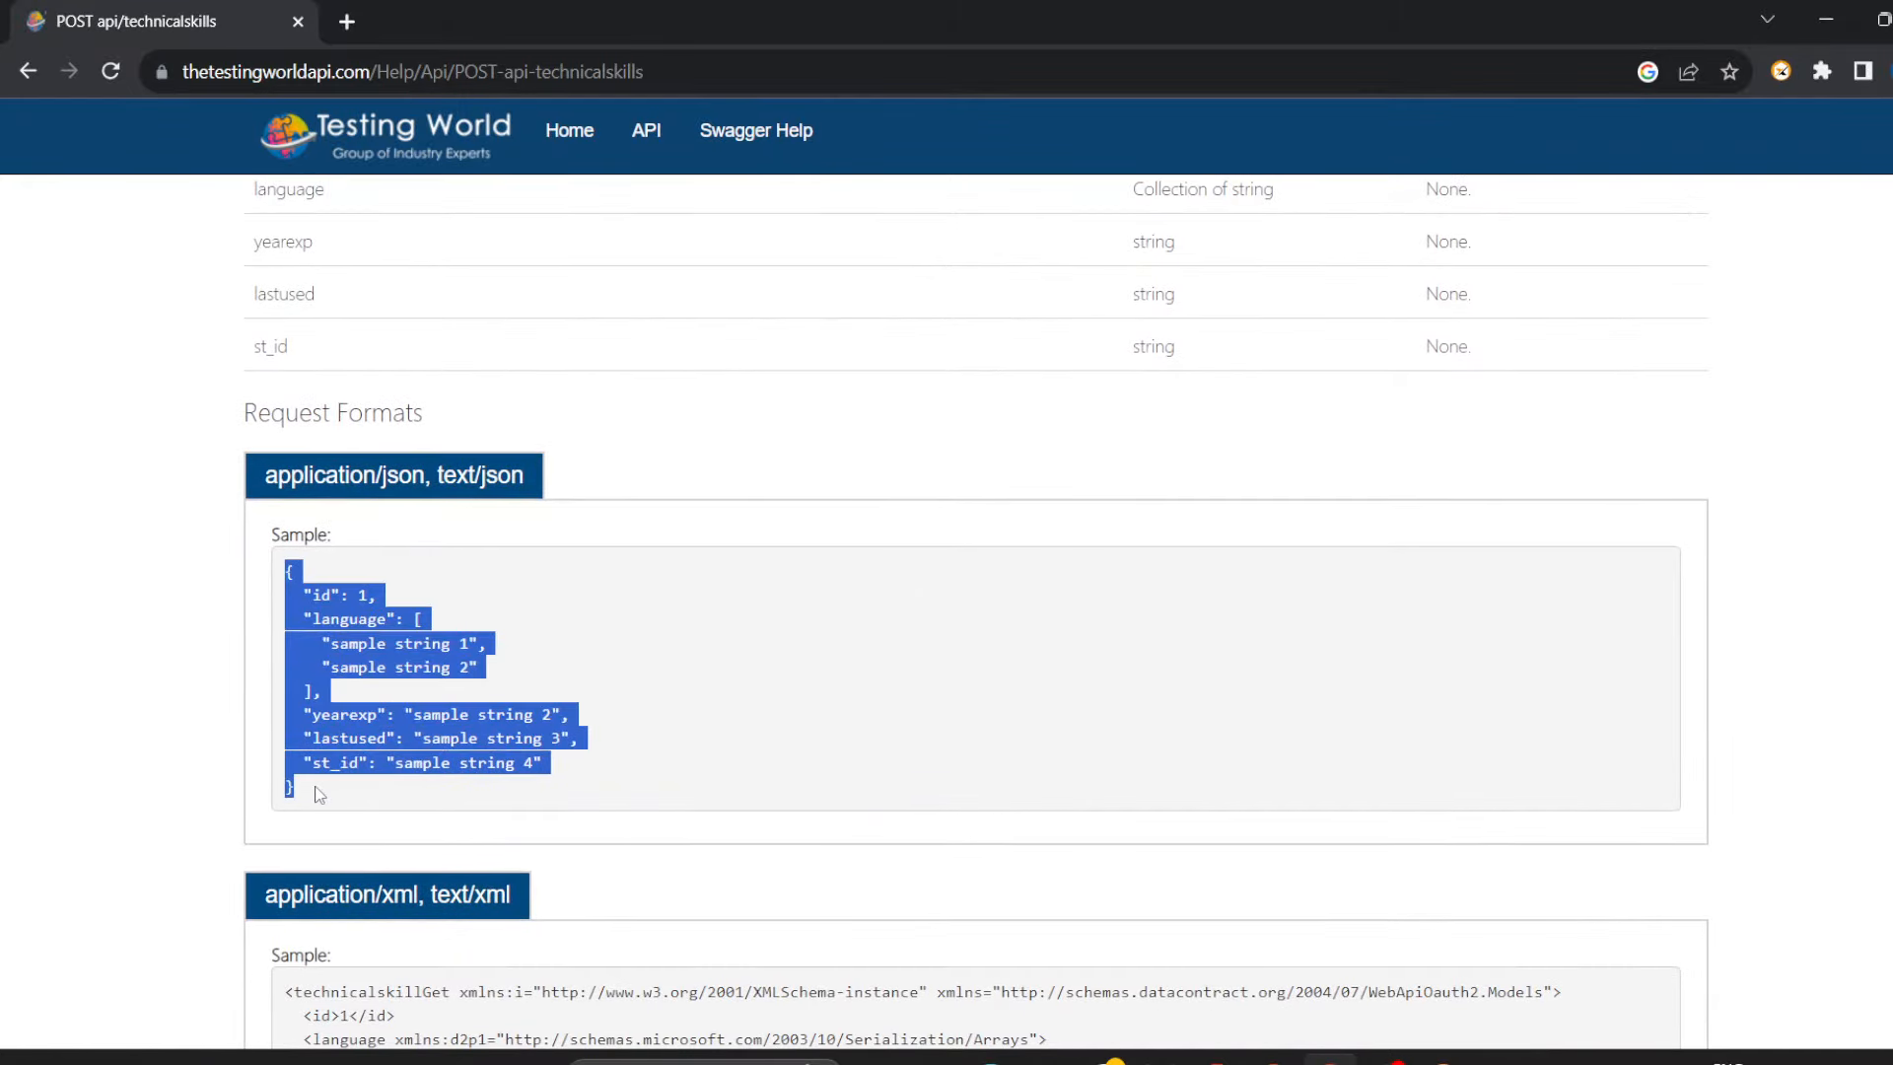
{"action": "key", "text": "alt+Tab"}
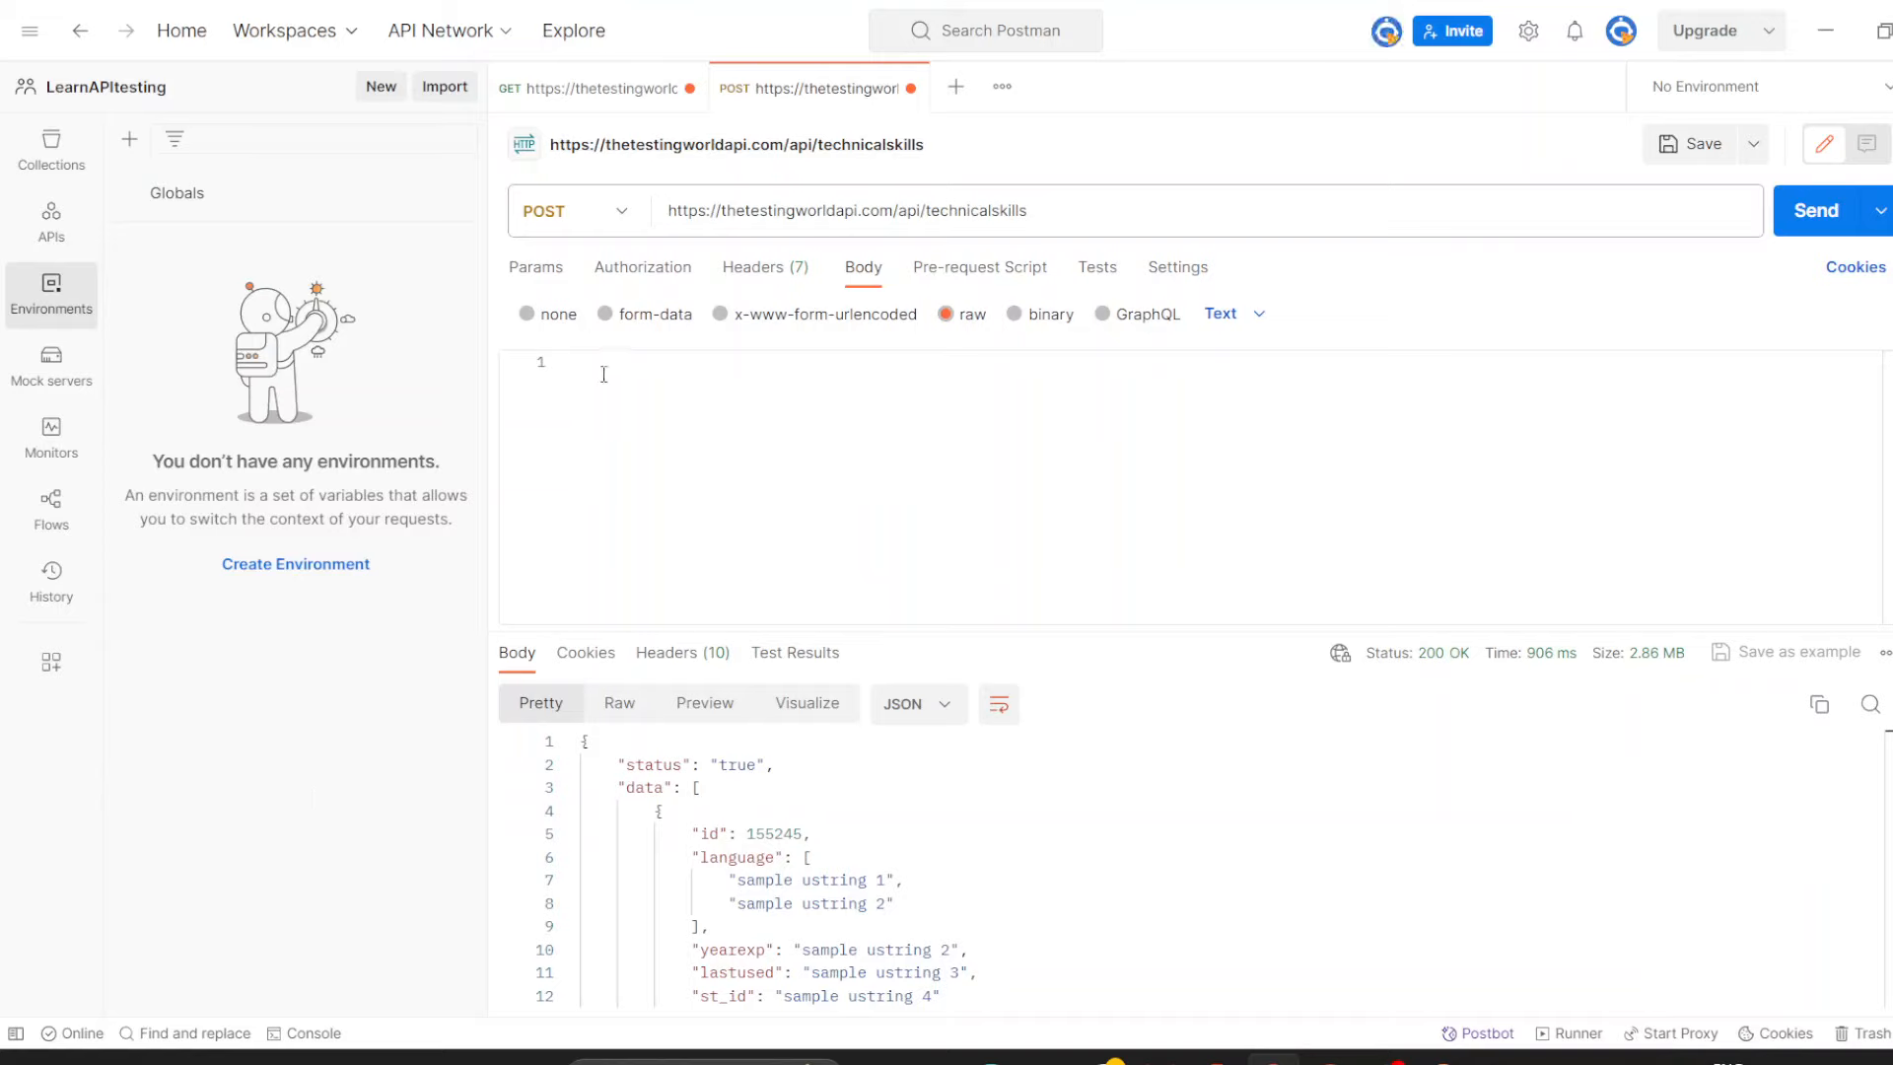
{"action": "left_click", "coordinate": [608, 370]}
{"action": "key", "text": "ctrl+v"}
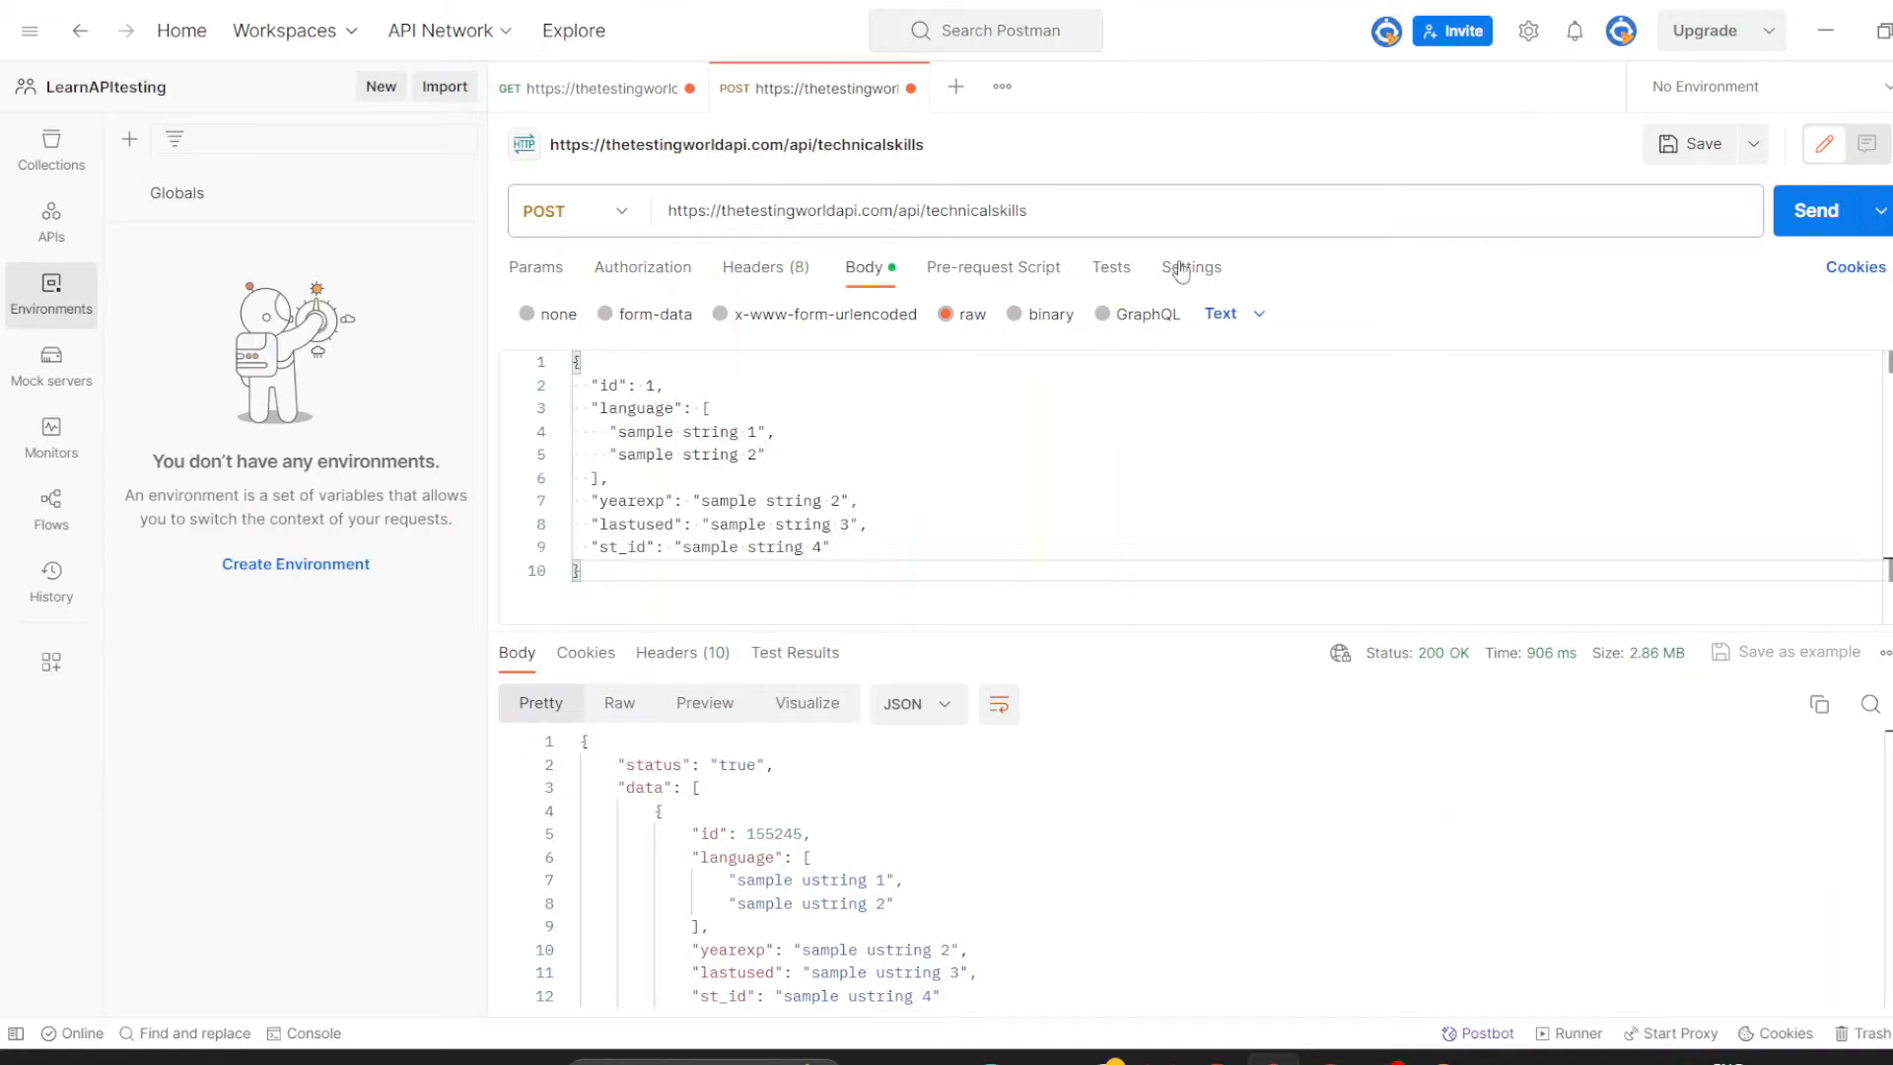
{"action": "left_click", "coordinate": [1225, 316]}
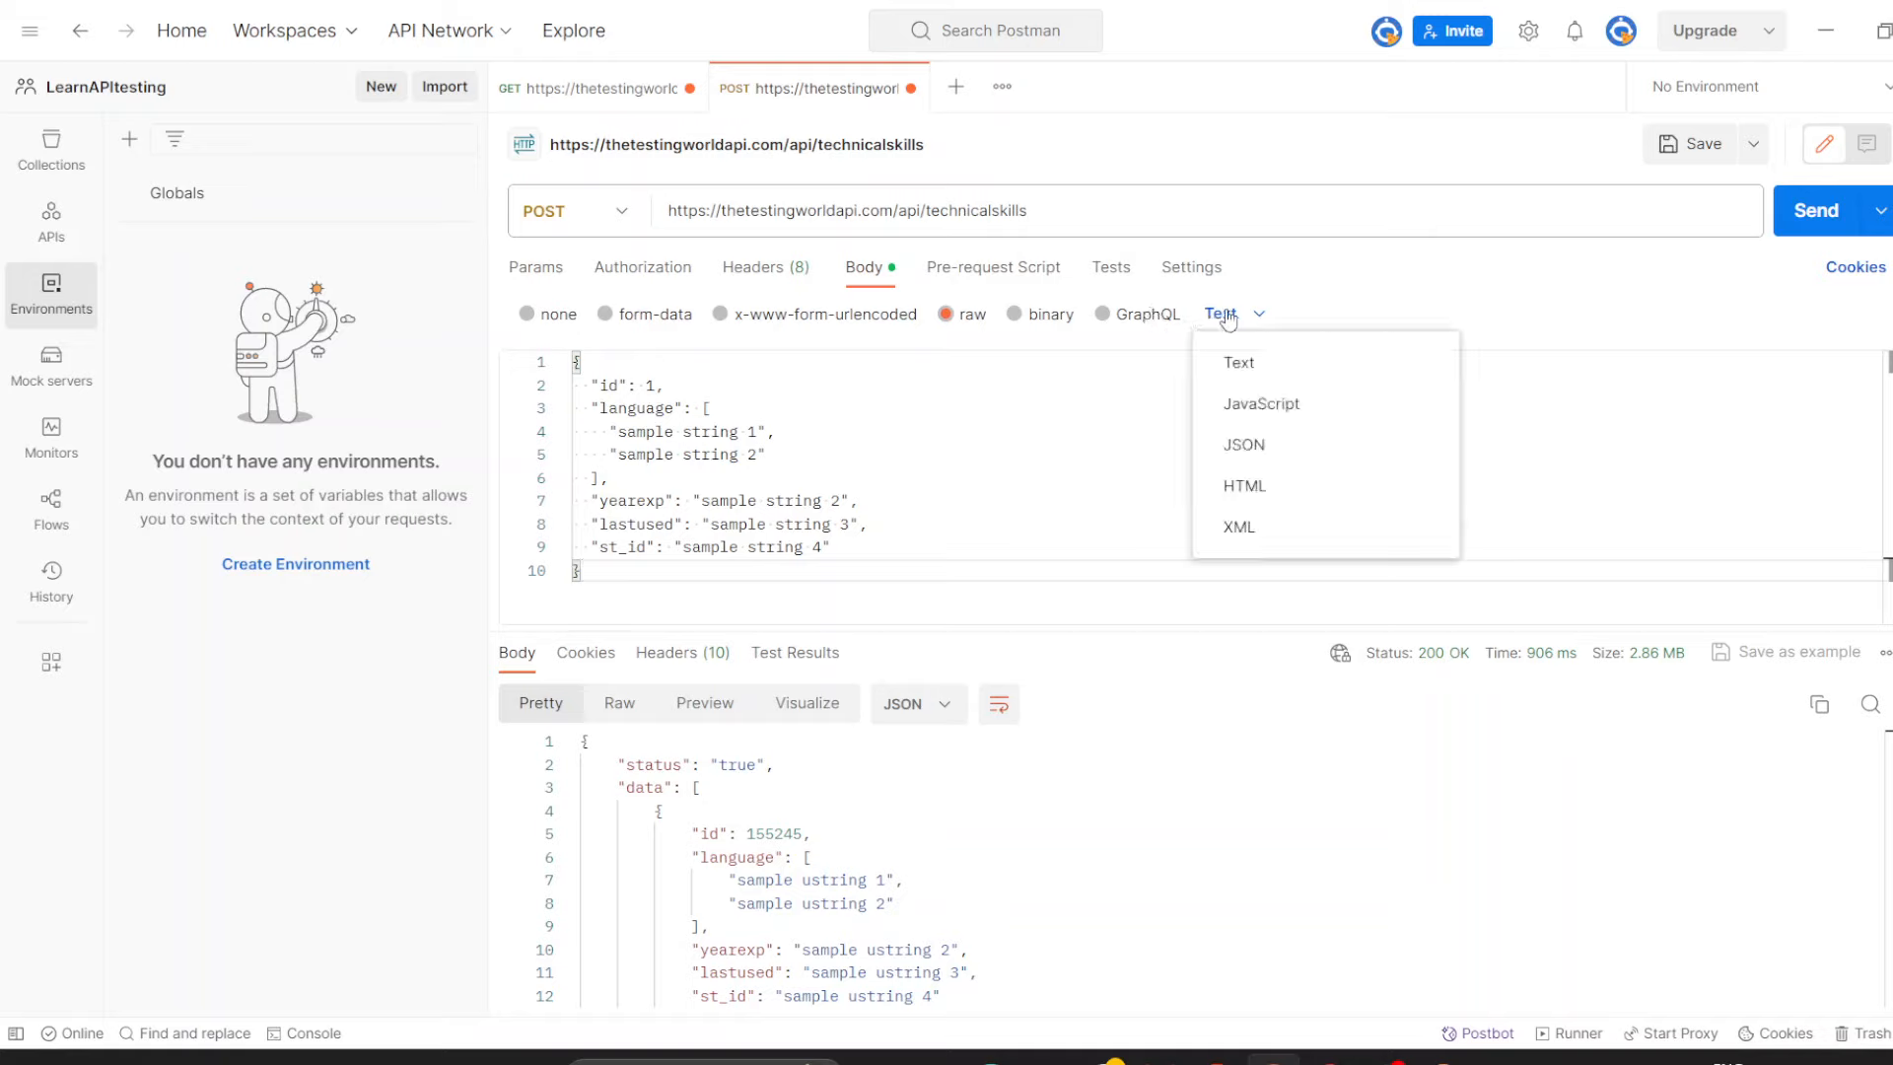
{"action": "left_click", "coordinate": [1260, 454]}
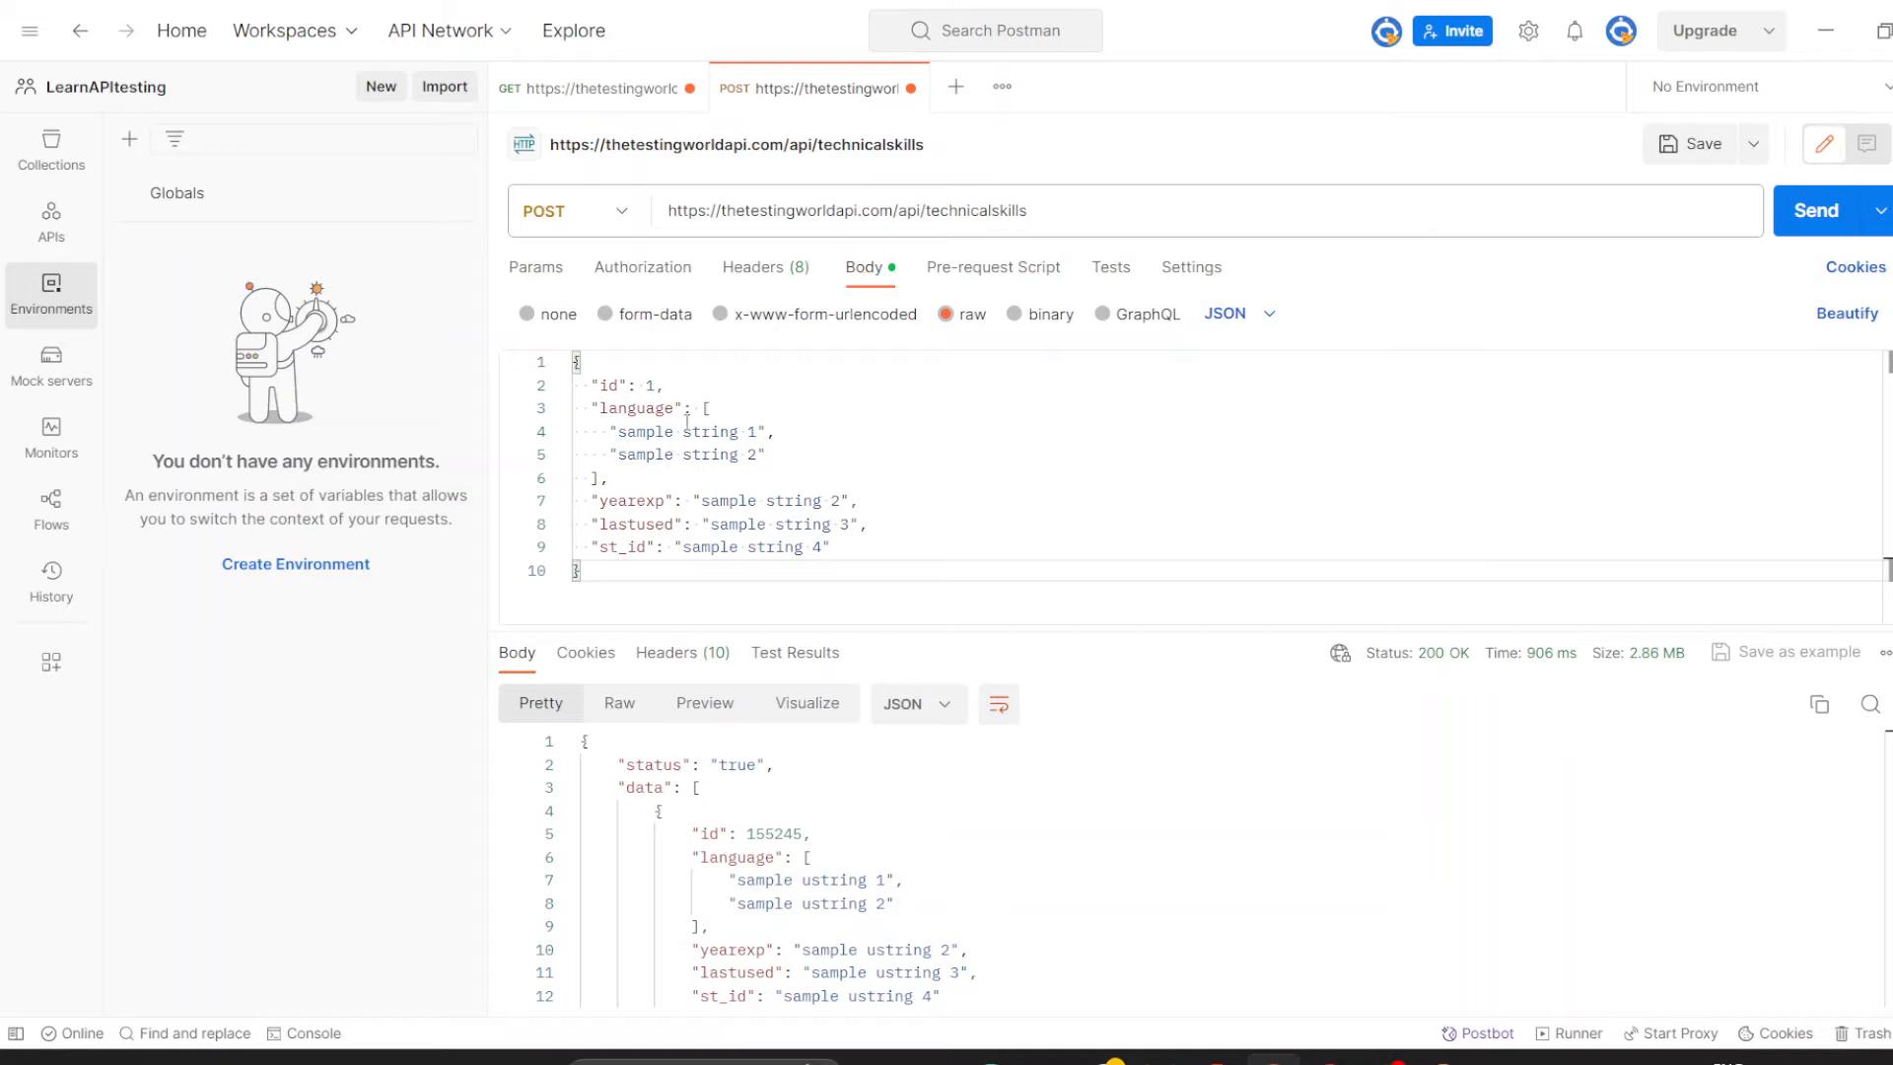
Replace the first language value in the JSON body with Telugu.
{"action": "left_click", "coordinate": [758, 431]}
{"action": "key", "text": "BackSpace"}
{"action": "key", "text": "BackSpace"}
{"action": "key", "text": "BackSpace"}
{"action": "key", "text": "BackSpace"}
{"action": "key", "text": "BackSpace"}
{"action": "key", "text": "BackSpace"}
{"action": "key", "text": "BackSpace"}
{"action": "key", "text": "BackSpace"}
{"action": "key", "text": "BackSpace"}
{"action": "key", "text": "BackSpace"}
{"action": "key", "text": "BackSpace"}
{"action": "key", "text": "BackSpace"}
{"action": "key", "text": "BackSpace"}
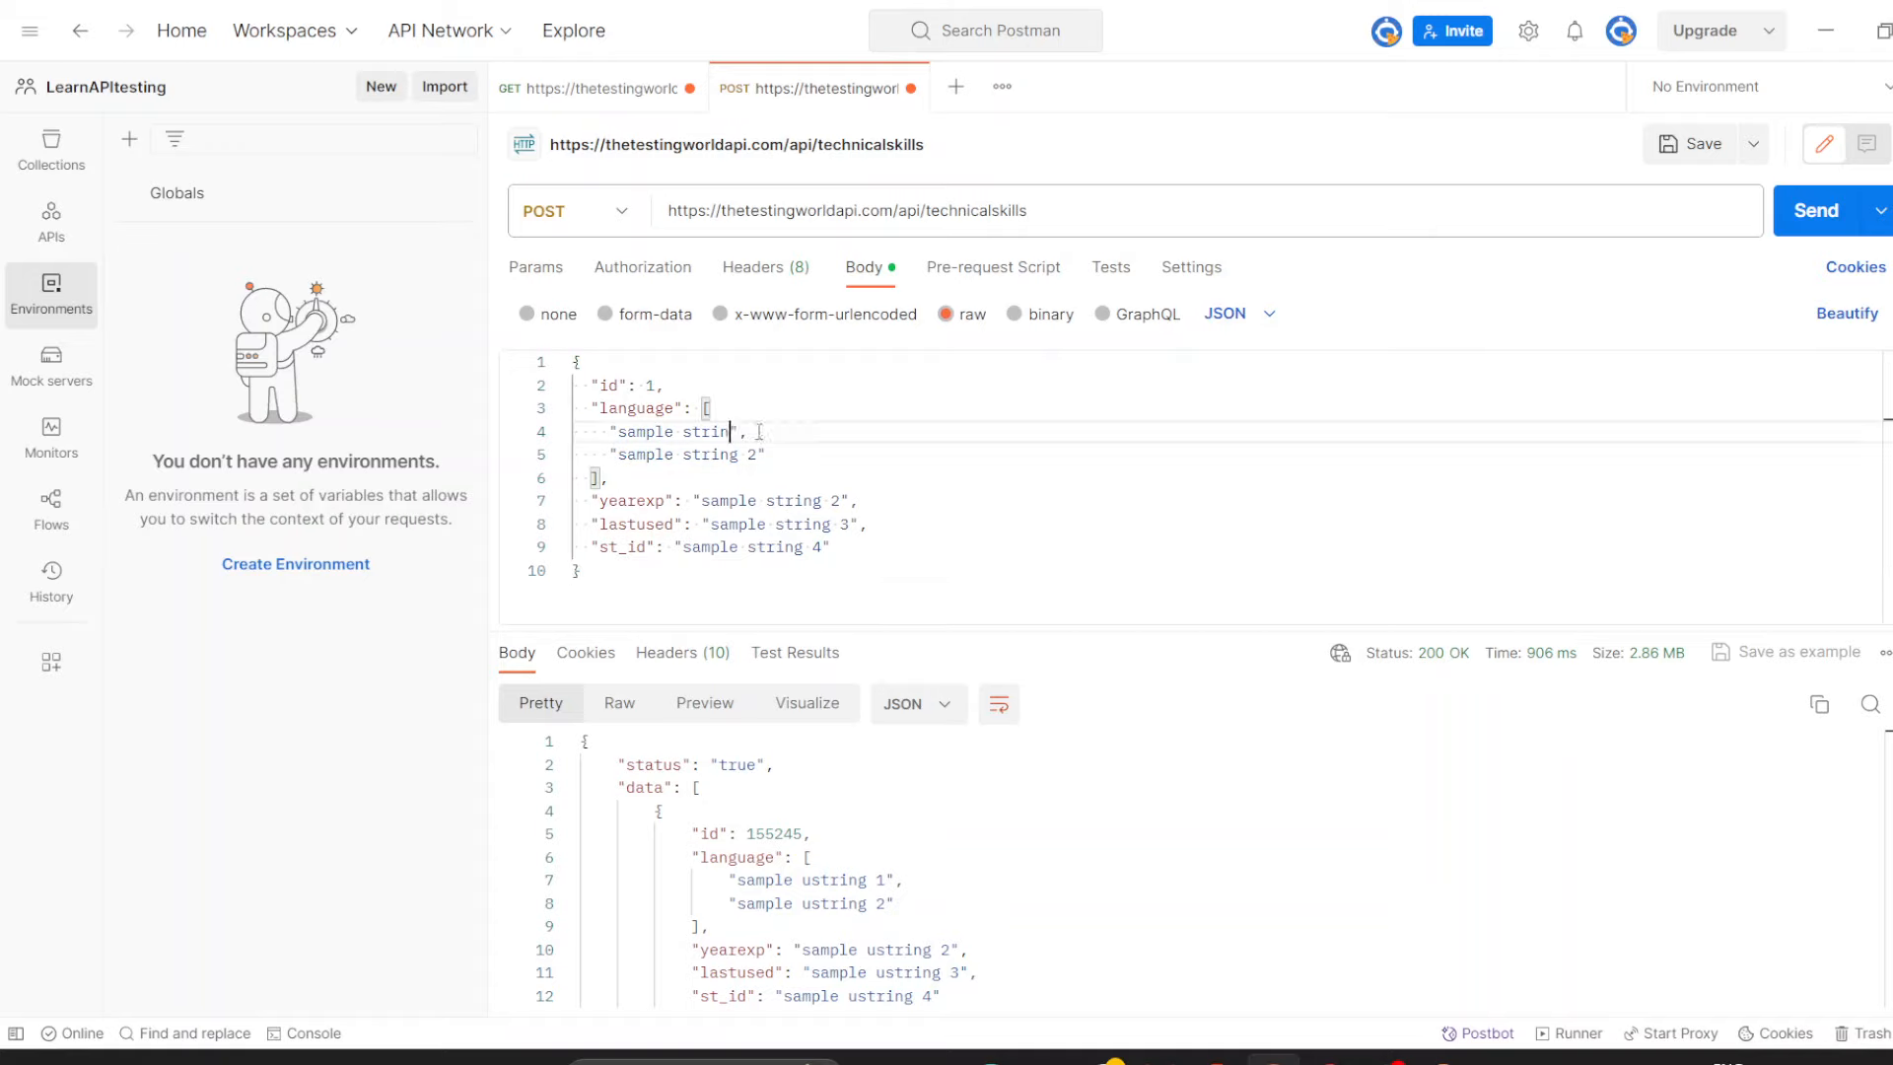
{"action": "key", "text": "BackSpace"}
{"action": "key", "text": "BackSpace"}
{"action": "type", "text": "Telugu"}
Replace the second language value in the JSON body with English.
{"action": "left_click", "coordinate": [759, 454]}
{"action": "key", "text": "BackSpace"}
{"action": "key", "text": "BackSpace"}
{"action": "key", "text": "BackSpace"}
{"action": "key", "text": "BackSpace"}
{"action": "key", "text": "BackSpace"}
{"action": "key", "text": "BackSpace"}
{"action": "key", "text": "BackSpace"}
{"action": "key", "text": "BackSpace"}
{"action": "key", "text": "BackSpace"}
{"action": "key", "text": "BackSpace"}
{"action": "key", "text": "BackSpace"}
{"action": "key", "text": "BackSpace"}
{"action": "key", "text": "BackSpace"}
{"action": "key", "text": "BackSpace"}
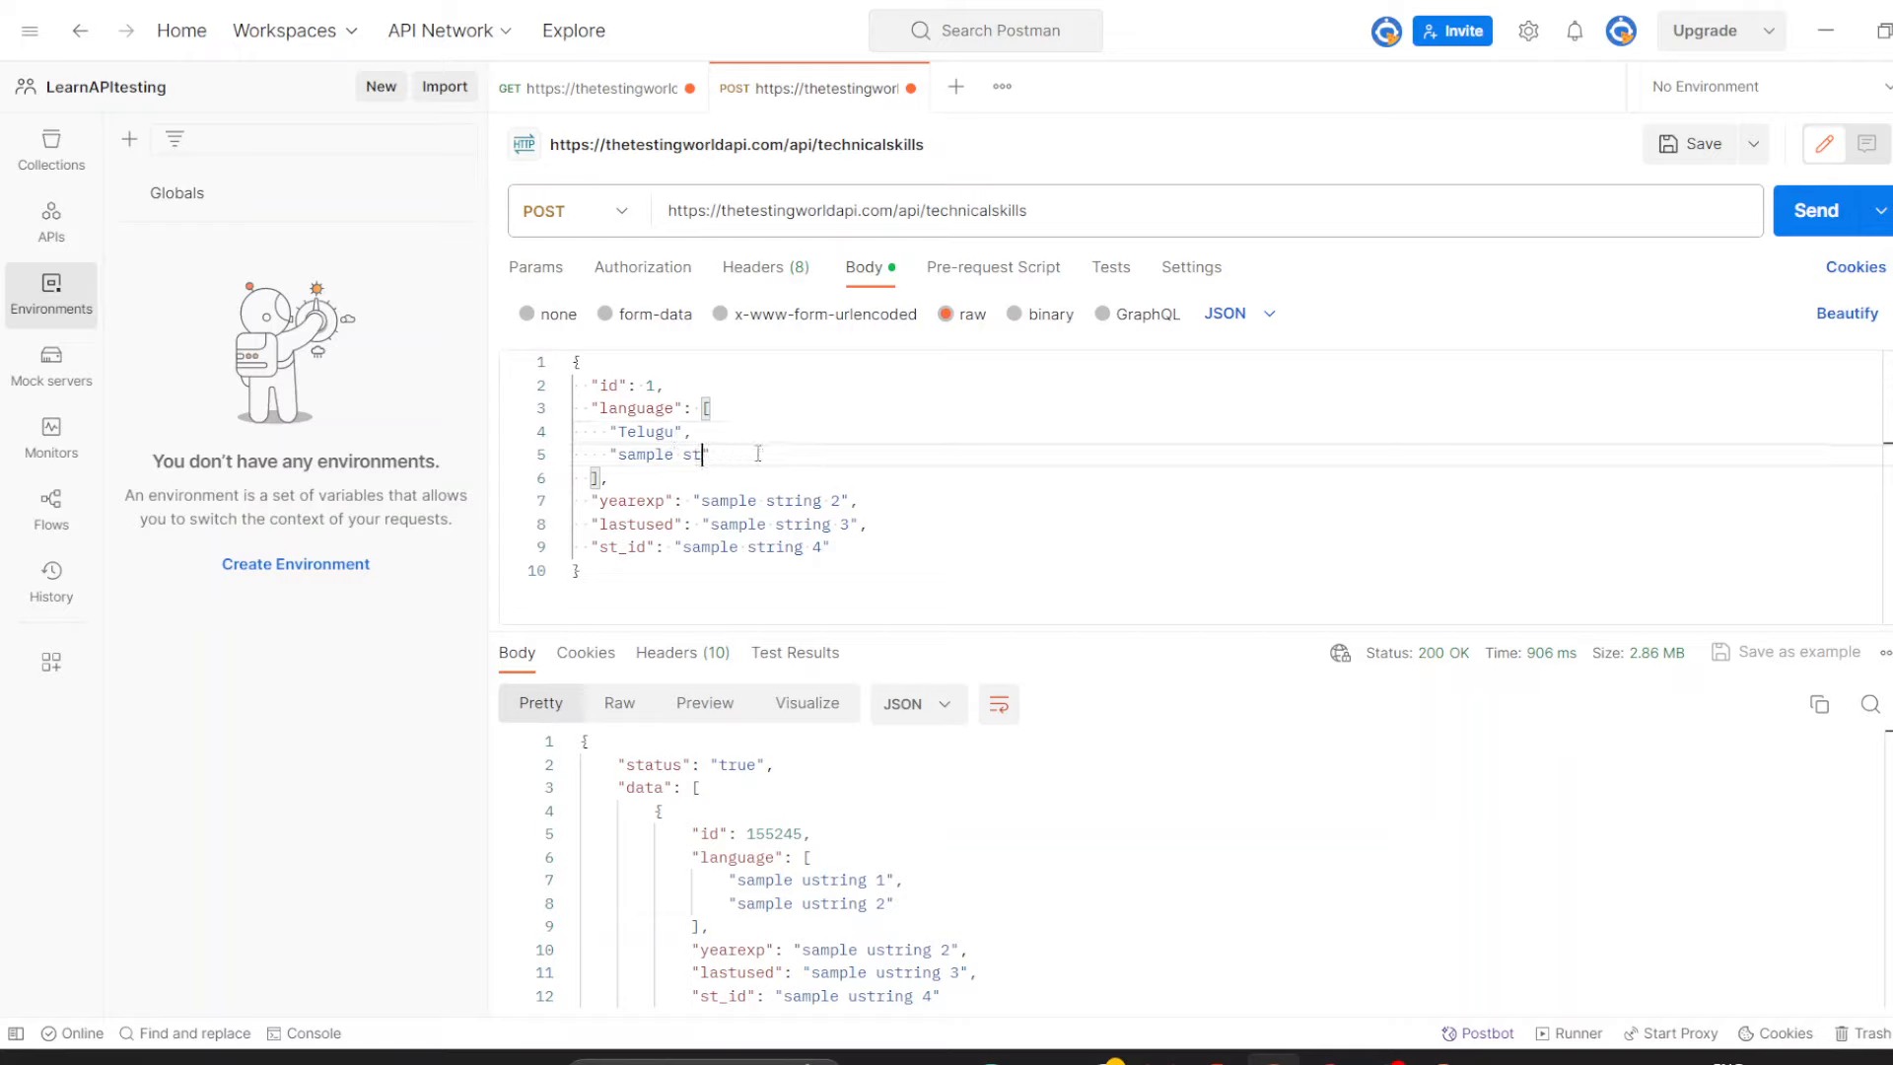
{"action": "key", "text": "BackSpace"}
{"action": "type", "text": "English"}
Set the yearexp value in the JSON body to 2023.
{"action": "left_click", "coordinate": [840, 501]}
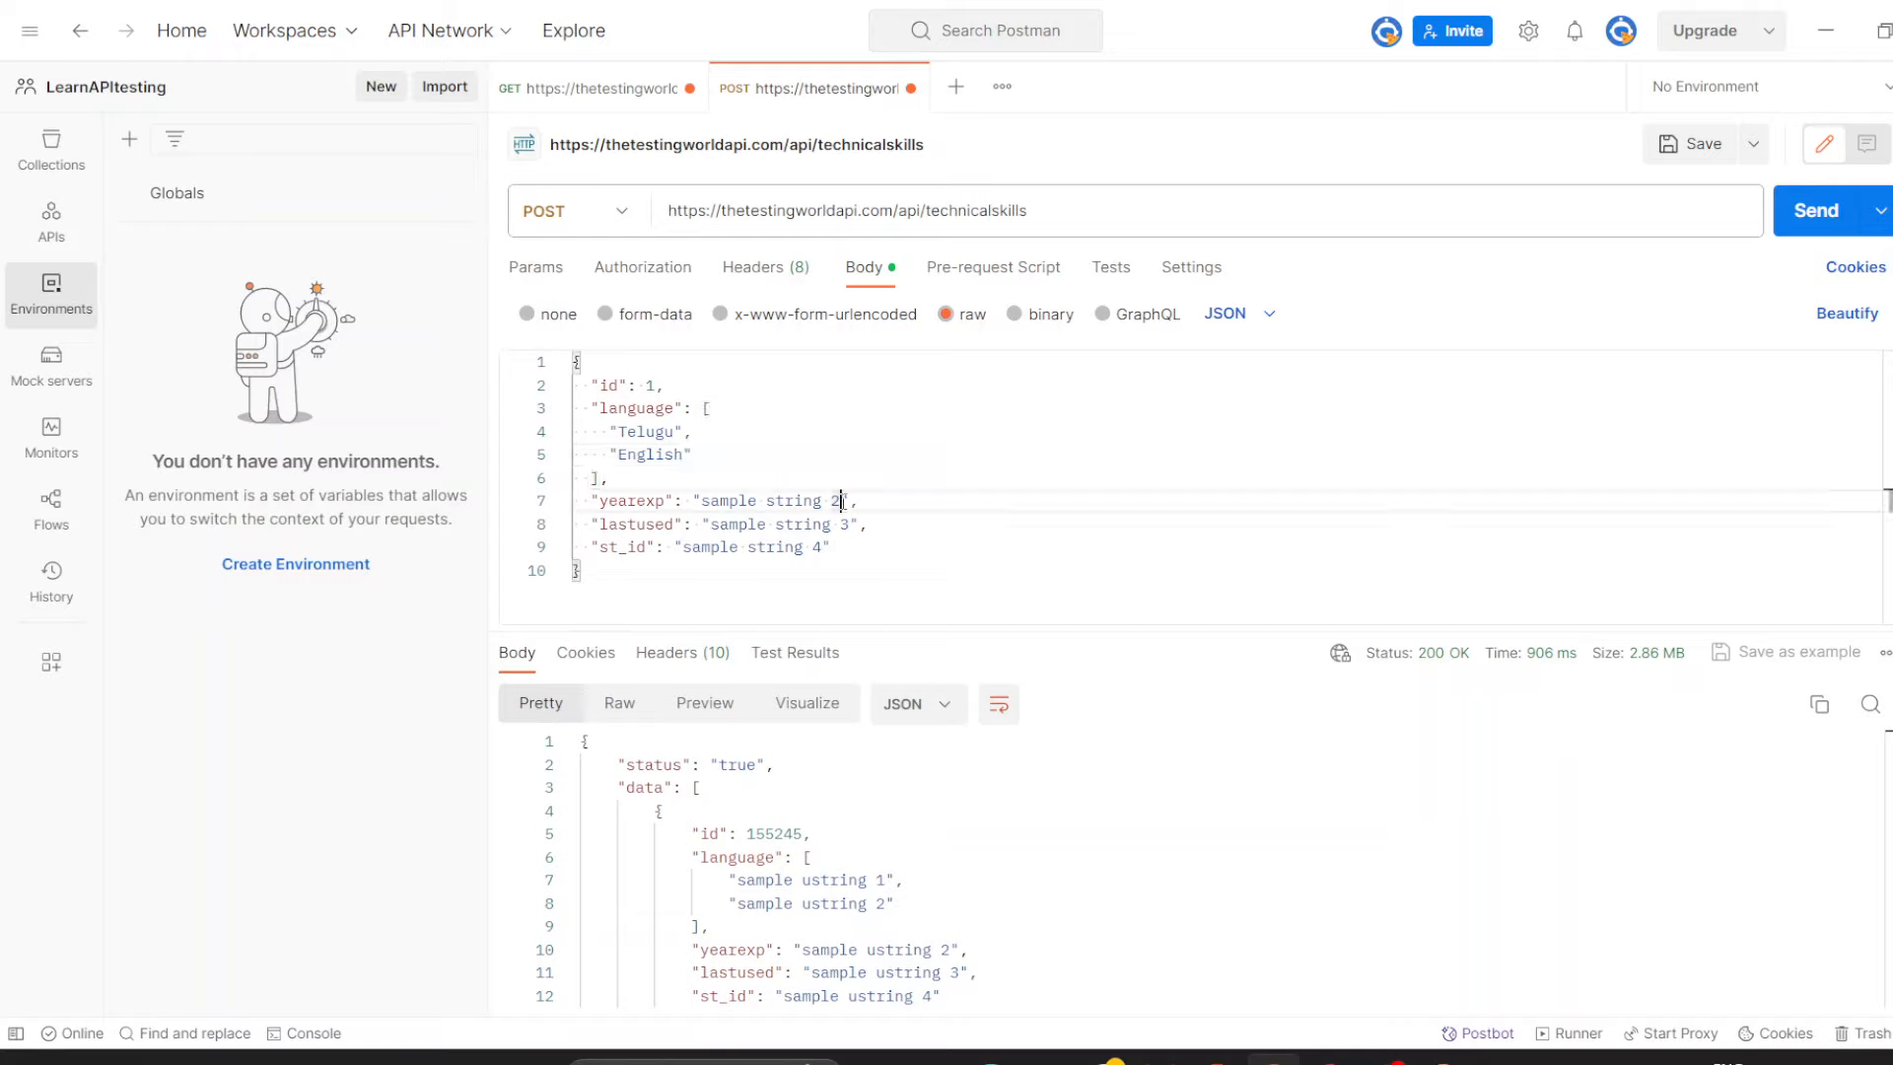
{"action": "key", "text": "BackSpace"}
{"action": "key", "text": "BackSpace"}
{"action": "key", "text": "BackSpace"}
{"action": "key", "text": "BackSpace"}
{"action": "key", "text": "BackSpace"}
{"action": "key", "text": "BackSpace"}
{"action": "key", "text": "BackSpace"}
{"action": "key", "text": "BackSpace"}
{"action": "key", "text": "BackSpace"}
{"action": "key", "text": "BackSpace"}
{"action": "key", "text": "BackSpace"}
{"action": "key", "text": "BackSpace"}
{"action": "key", "text": "BackSpace"}
{"action": "key", "text": "BackSpace"}
{"action": "key", "text": "BackSpace"}
{"action": "type", "text": "2023"}
Set the lastused value in the JSON body to none.
{"action": "left_click", "coordinate": [843, 525]}
{"action": "key", "text": "BackSpace"}
{"action": "key", "text": "BackSpace"}
{"action": "key", "text": "BackSpace"}
{"action": "key", "text": "BackSpace"}
{"action": "key", "text": "BackSpace"}
{"action": "key", "text": "BackSpace"}
{"action": "key", "text": "BackSpace"}
{"action": "key", "text": "BackSpace"}
{"action": "key", "text": "BackSpace"}
{"action": "key", "text": "BackSpace"}
{"action": "key", "text": "BackSpace"}
{"action": "key", "text": "BackSpace"}
{"action": "key", "text": "BackSpace"}
{"action": "key", "text": "BackSpace"}
{"action": "key", "text": "BackSpace"}
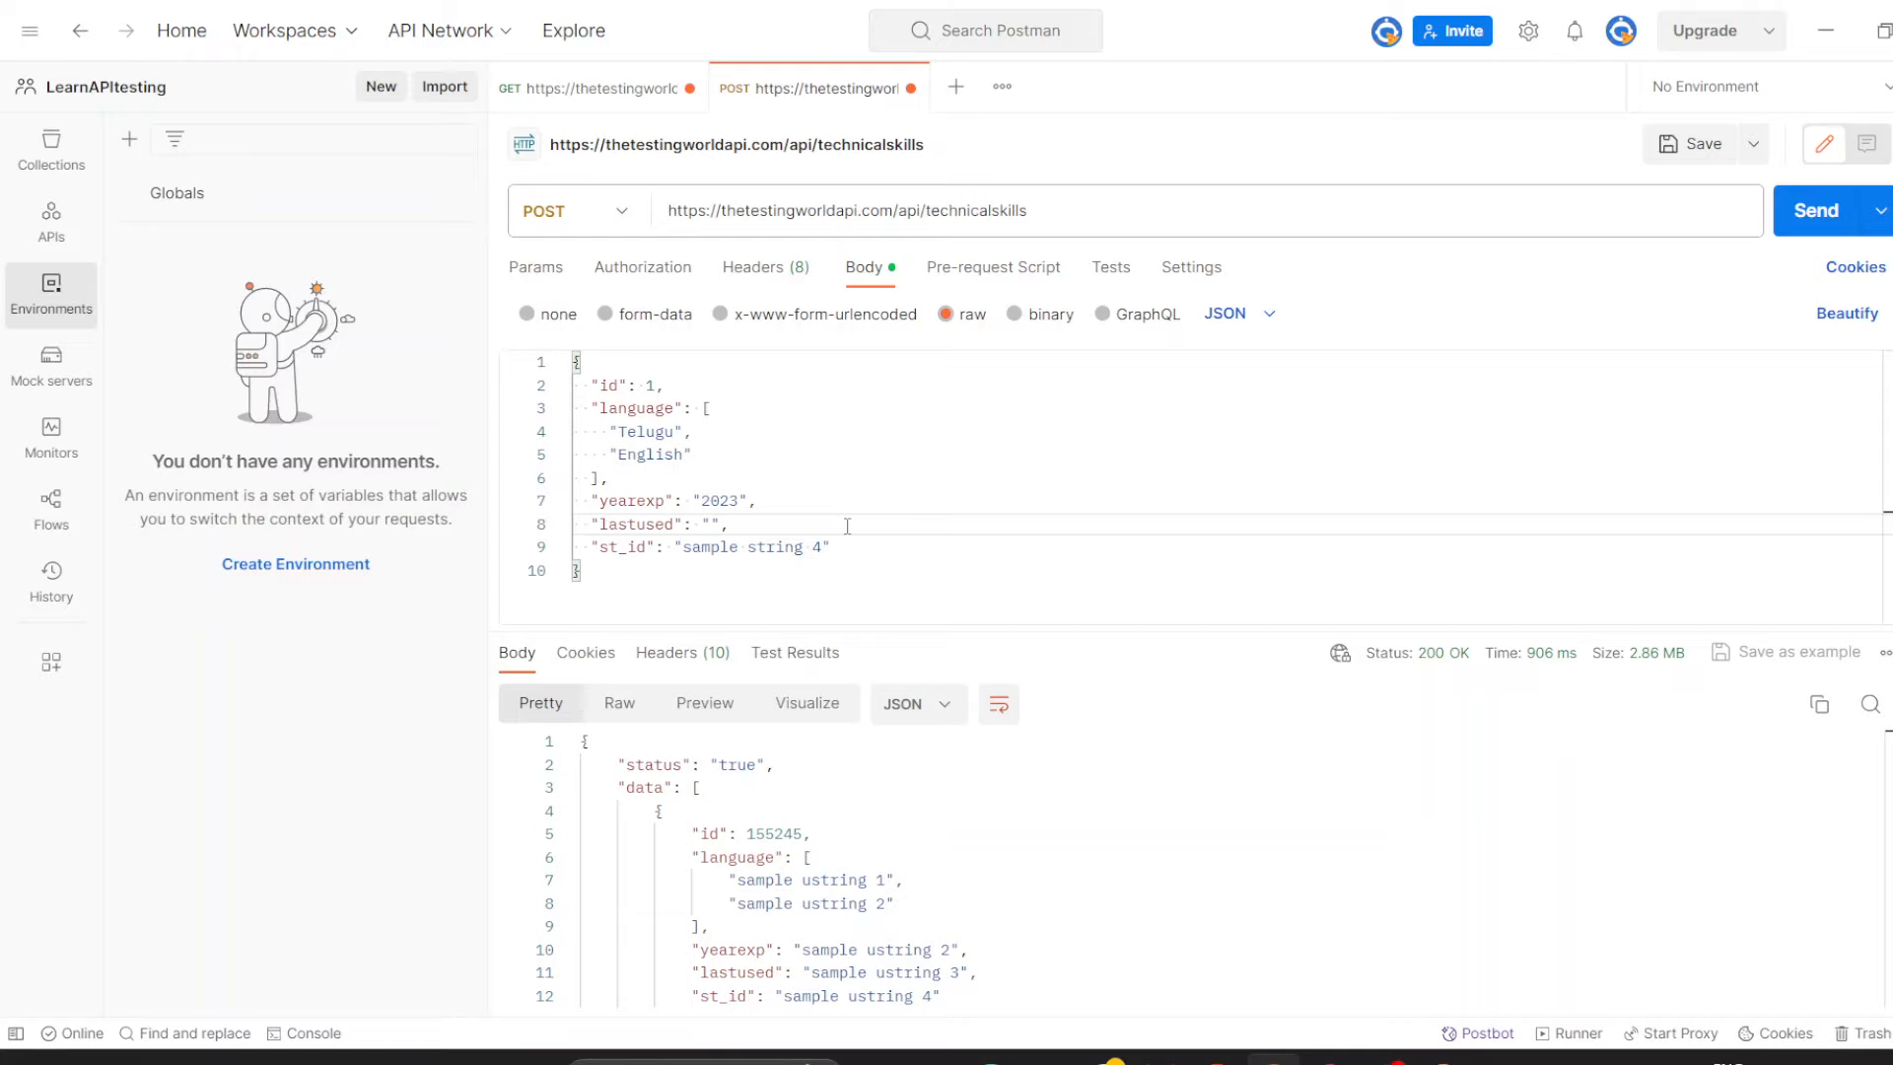
{"action": "type", "text": "not"}
{"action": "key", "text": "BackSpace"}
{"action": "type", "text": "ne"}
Change the st_id value in the JSON body to sample string.
{"action": "left_click", "coordinate": [823, 550]}
{"action": "key", "text": "BackSpace"}
{"action": "key", "text": "BackSpace"}
{"action": "key", "text": "BackSpace"}
{"action": "key", "text": "BackSpace"}
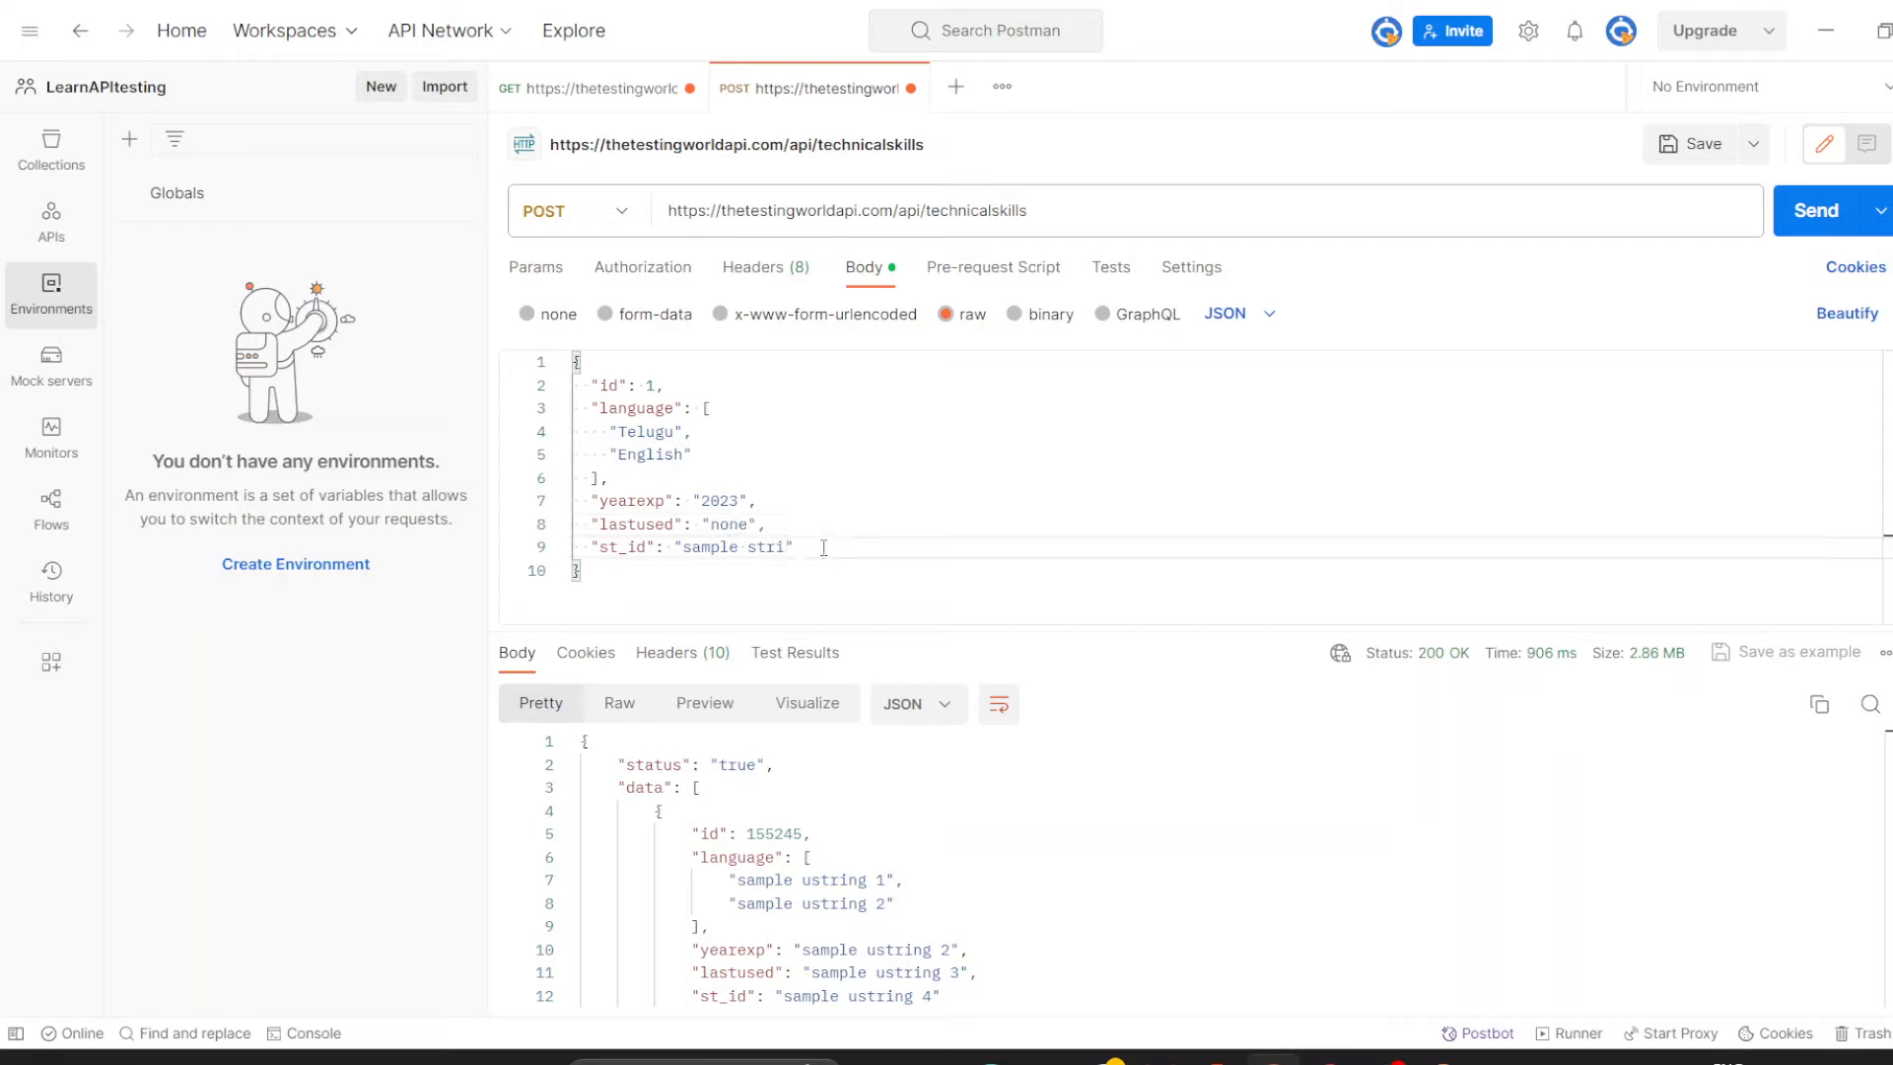
{"action": "key", "text": "BackSpace"}
{"action": "key", "text": "BackSpace"}
{"action": "type", "text": "ring"}
{"action": "left_click", "coordinate": [693, 386]}
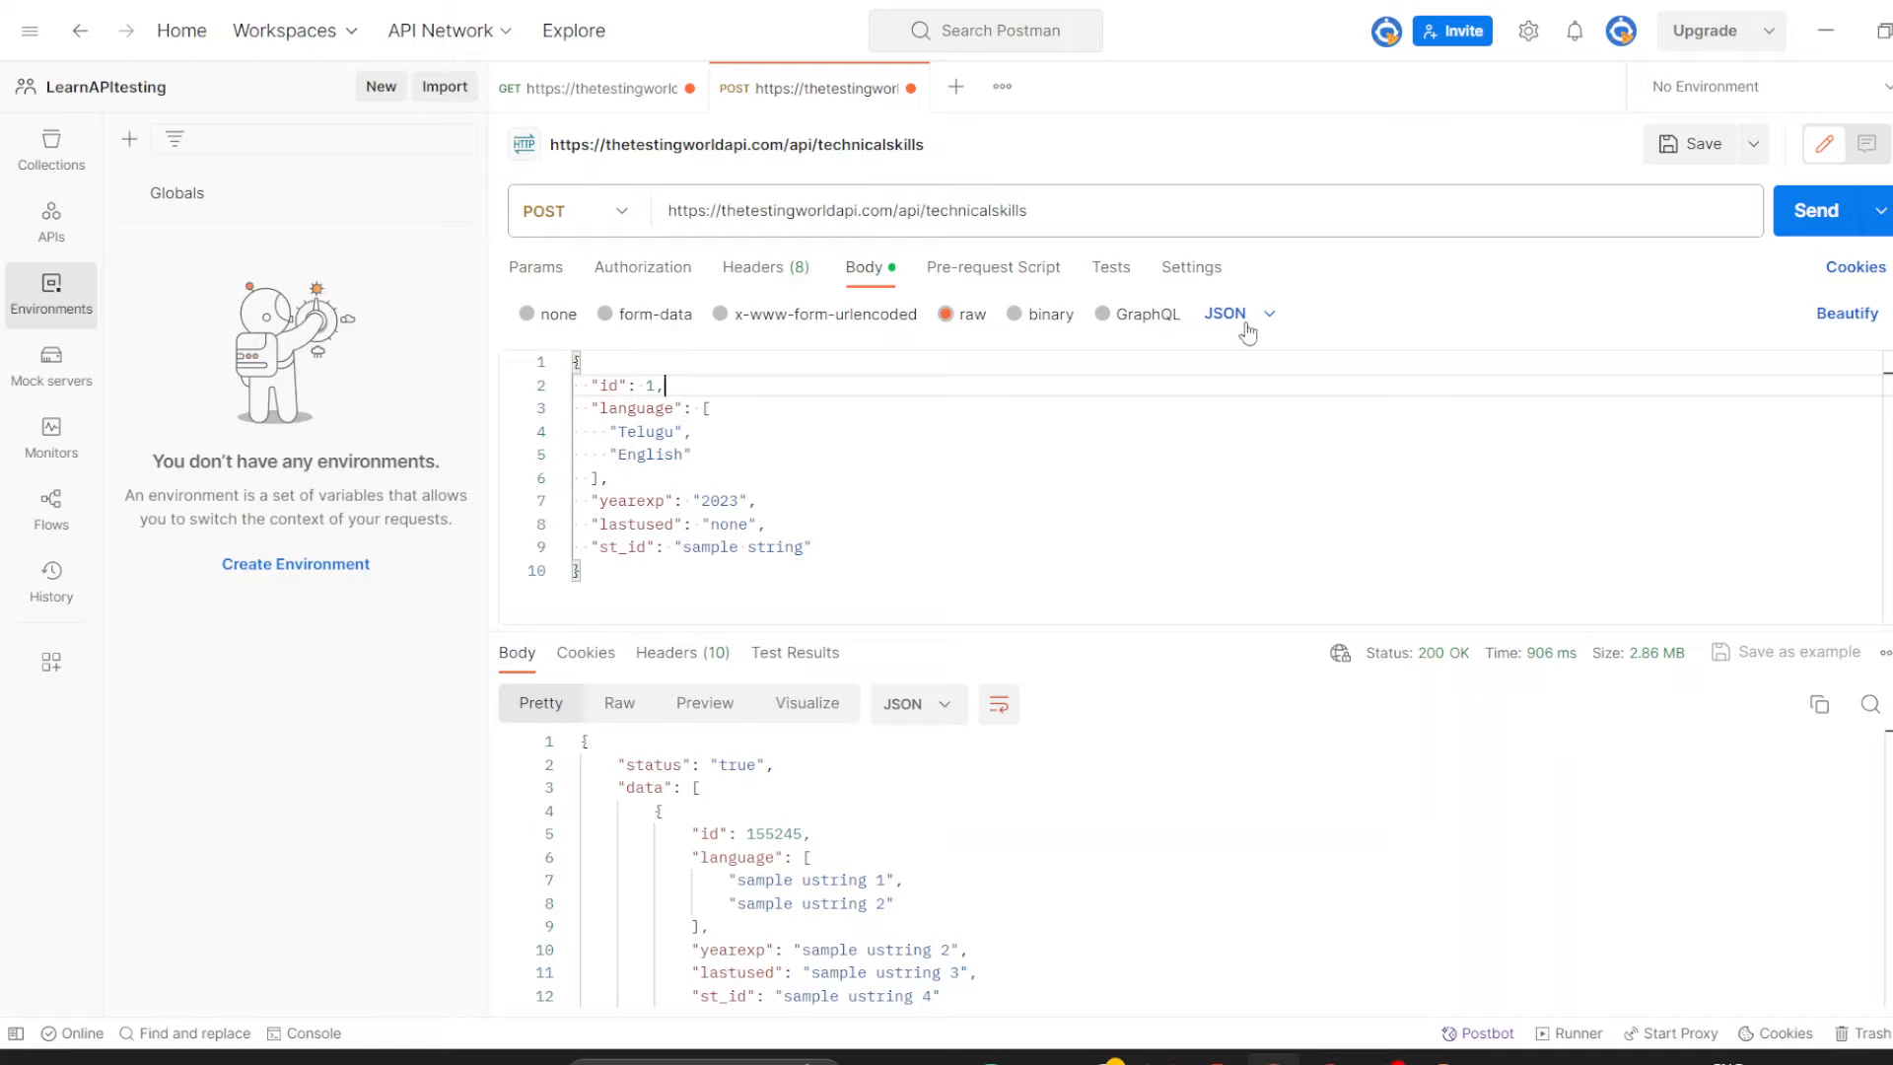
Send the POST request and check the status value and status code of its response.
{"action": "left_click", "coordinate": [1806, 217]}
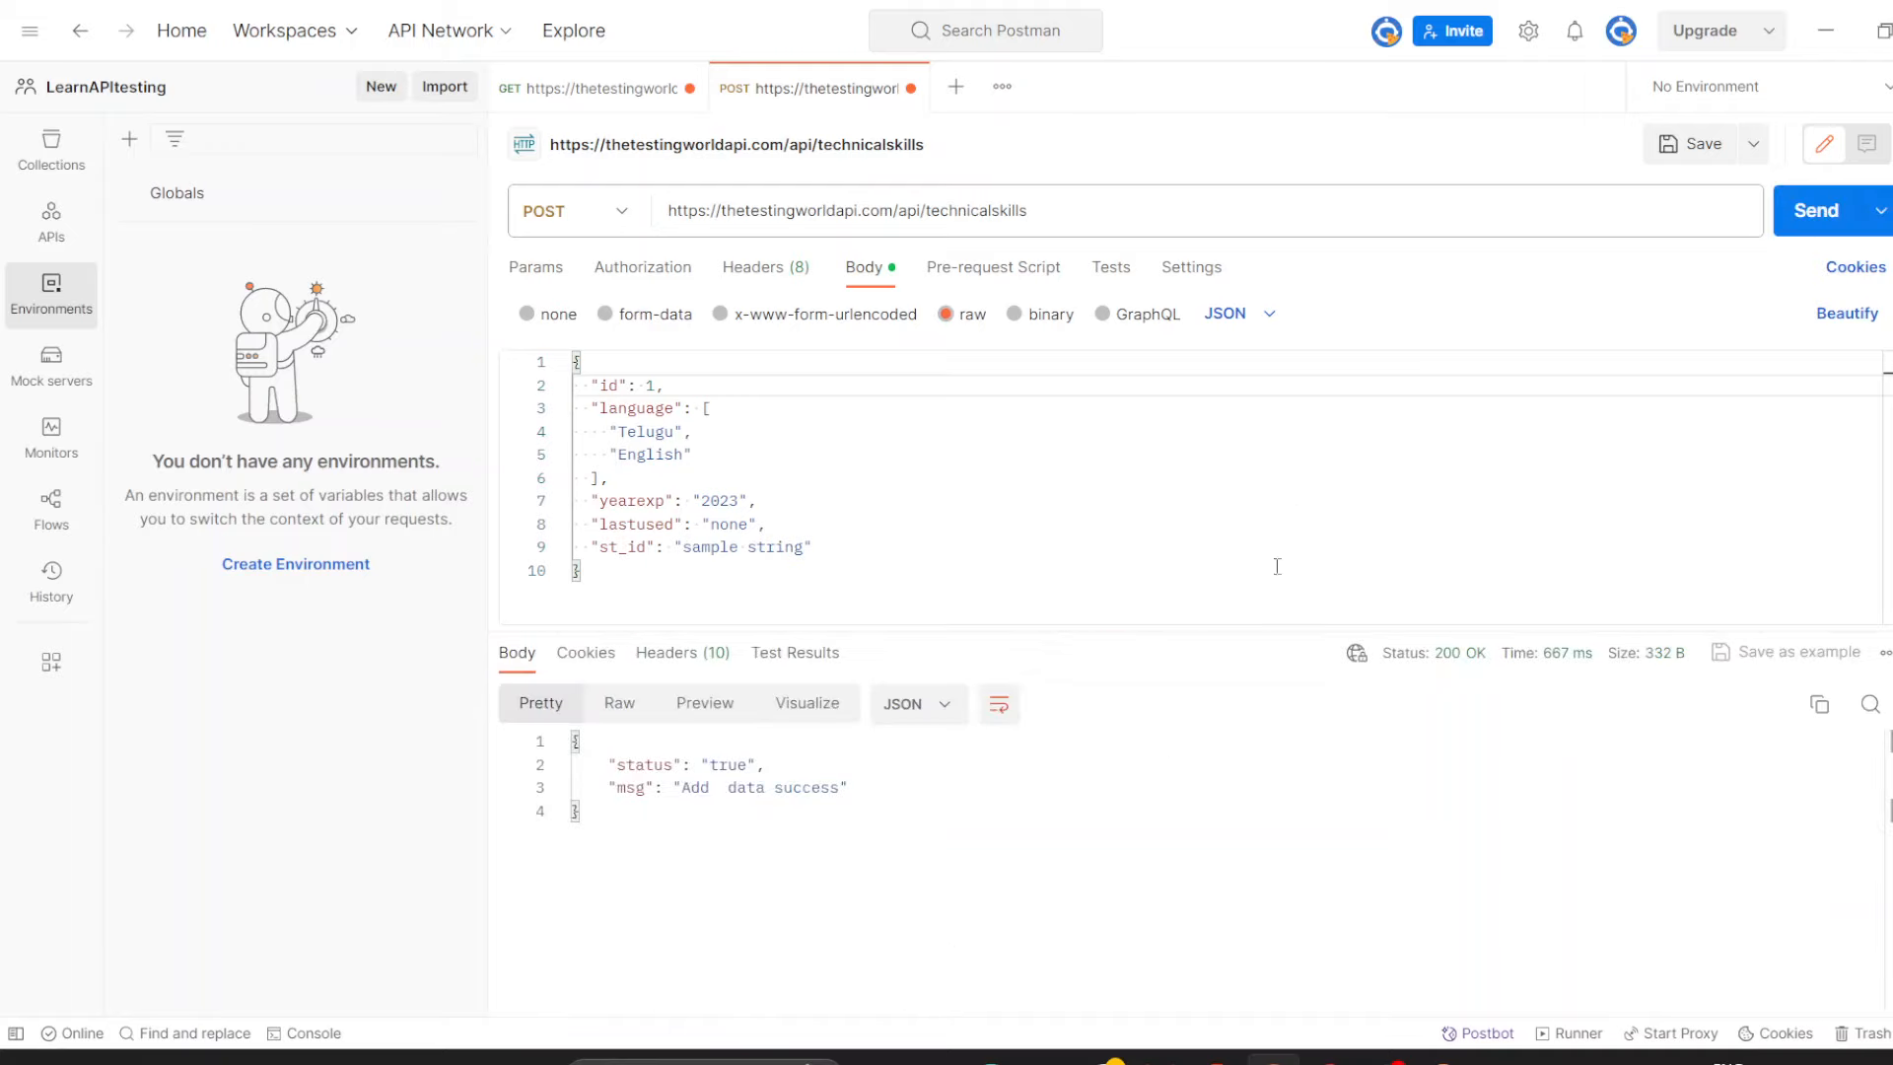
{"action": "double_click", "coordinate": [715, 769]}
{"action": "mouse_move", "coordinate": [1464, 665]}
Review the POST request's URL, JSON body and body format options, along with the response's status code and message.
{"action": "left_click", "coordinate": [1134, 218]}
{"action": "triple_click", "coordinate": [1134, 218]}
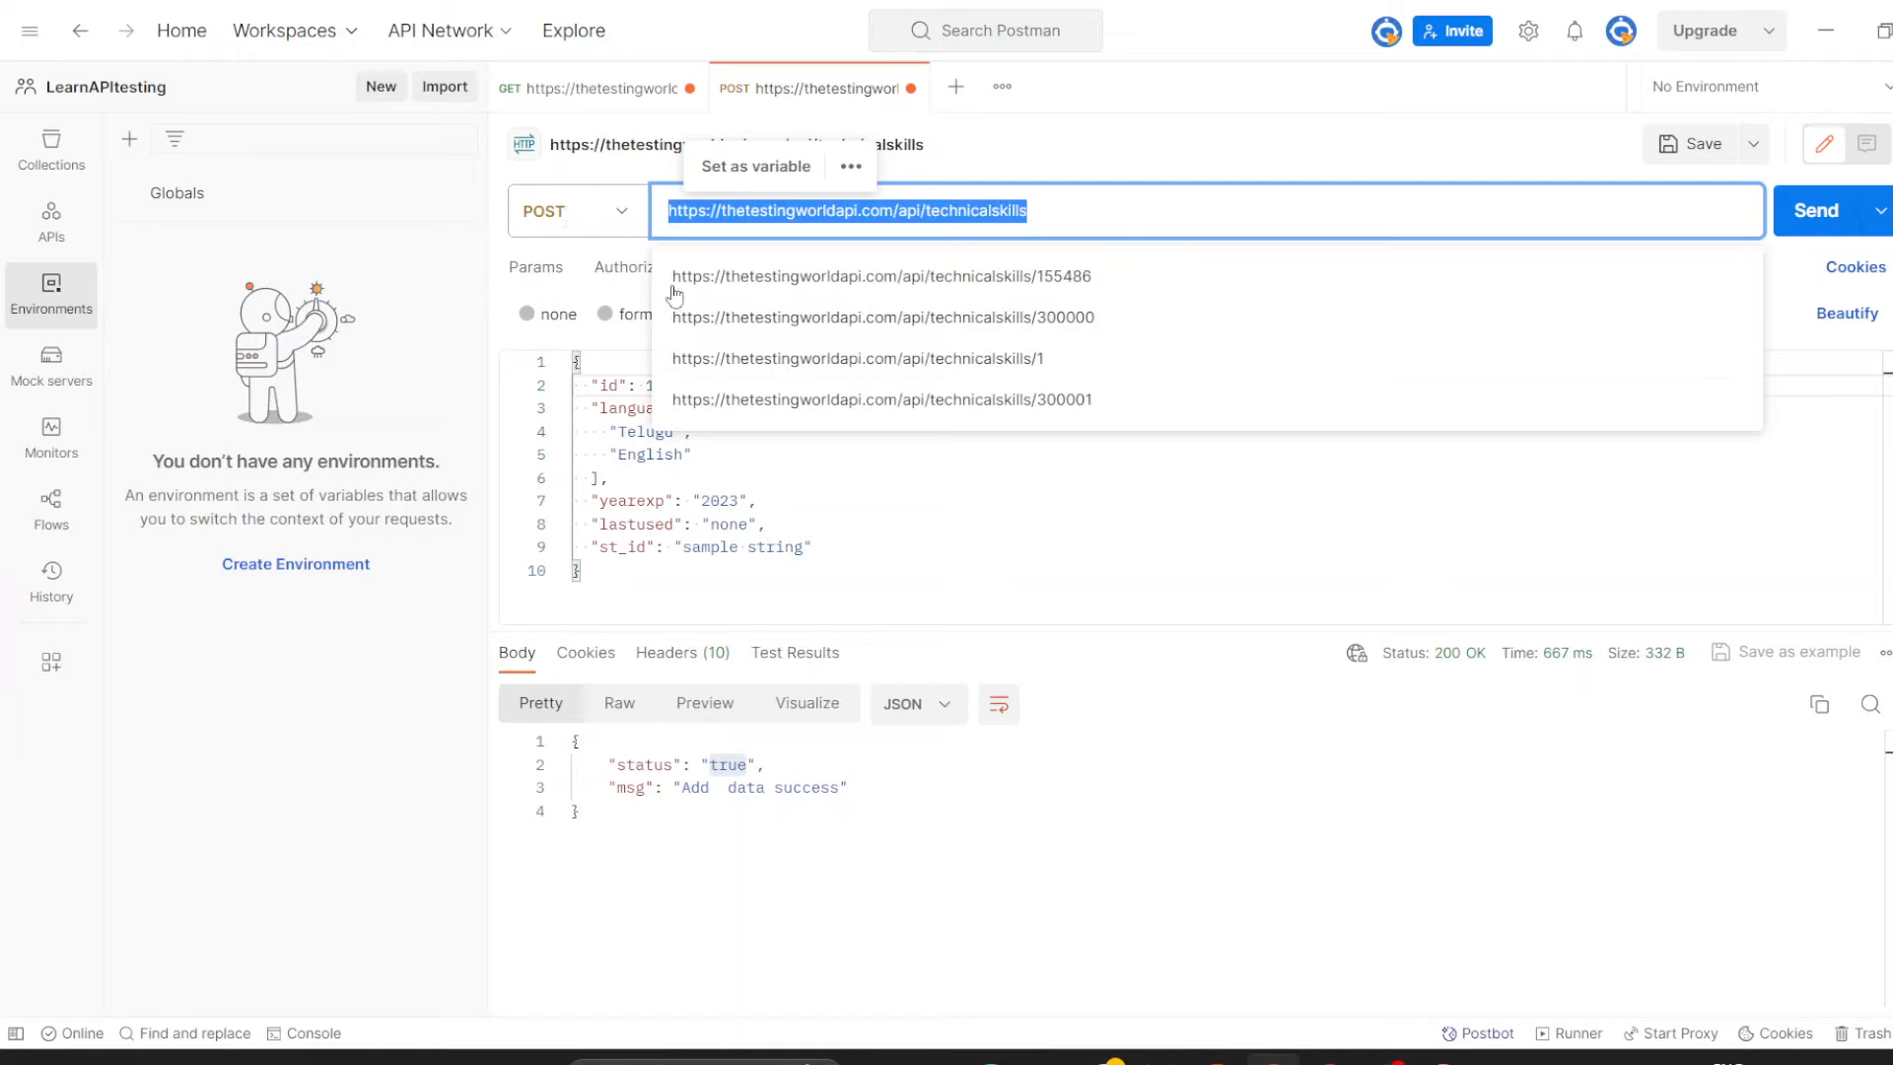
{"action": "left_click", "coordinate": [918, 505]}
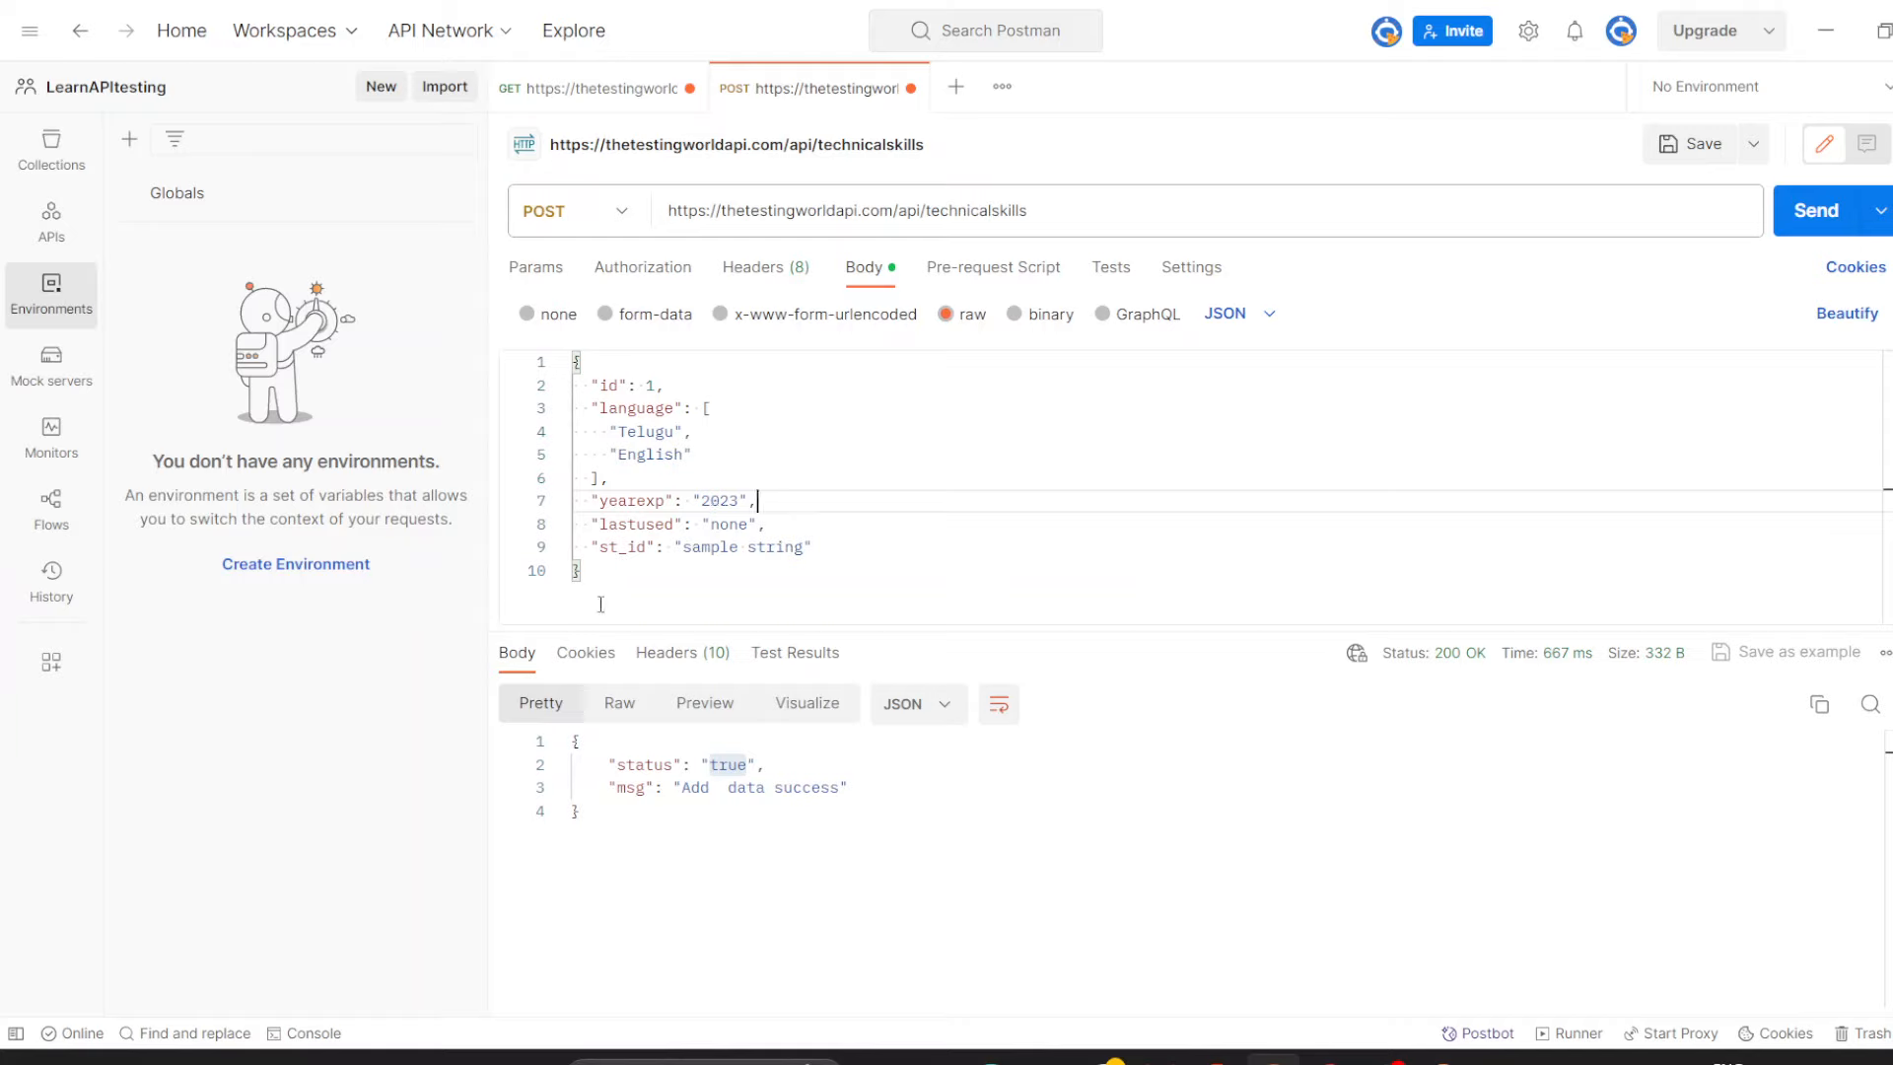
{"action": "left_click", "coordinate": [601, 570]}
{"action": "left_click_drag", "start_coordinate": [601, 570], "coordinate": [573, 357]}
{"action": "left_click", "coordinate": [707, 407]}
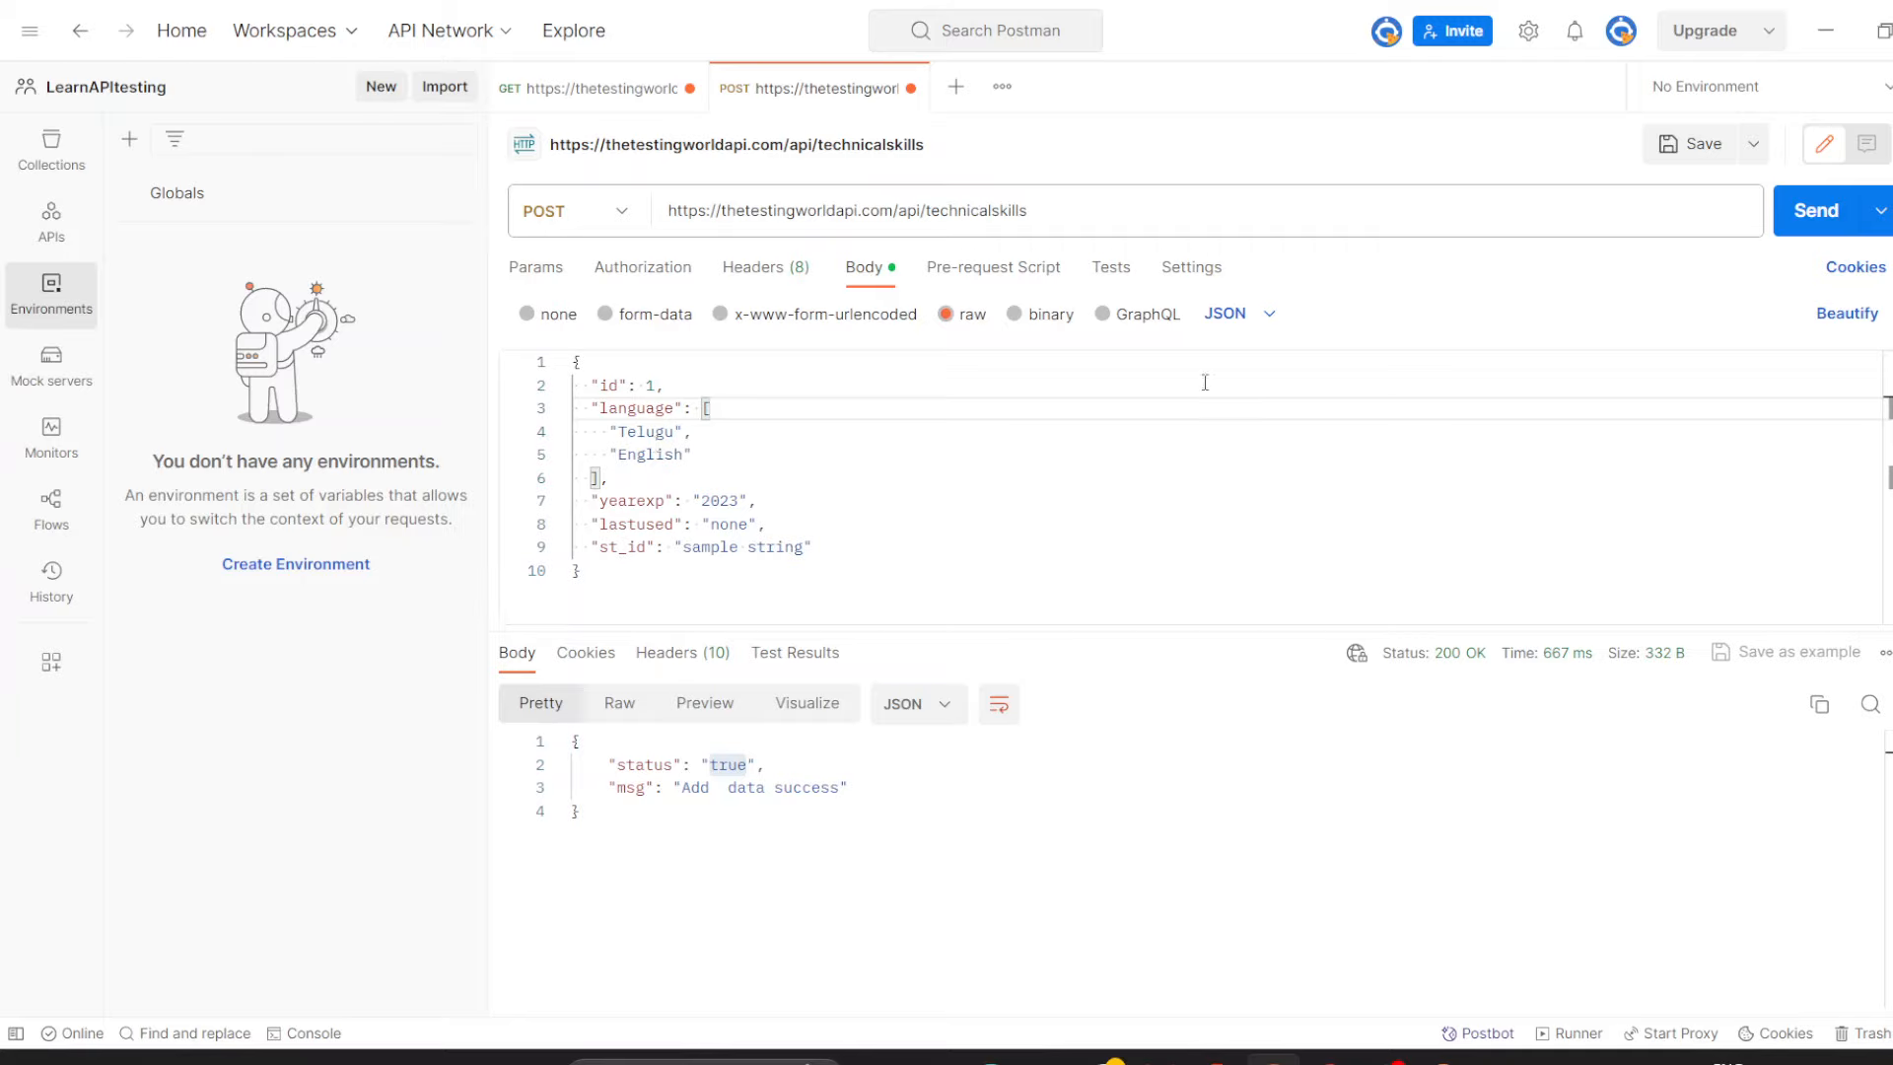
{"action": "left_click", "coordinate": [1225, 314]}
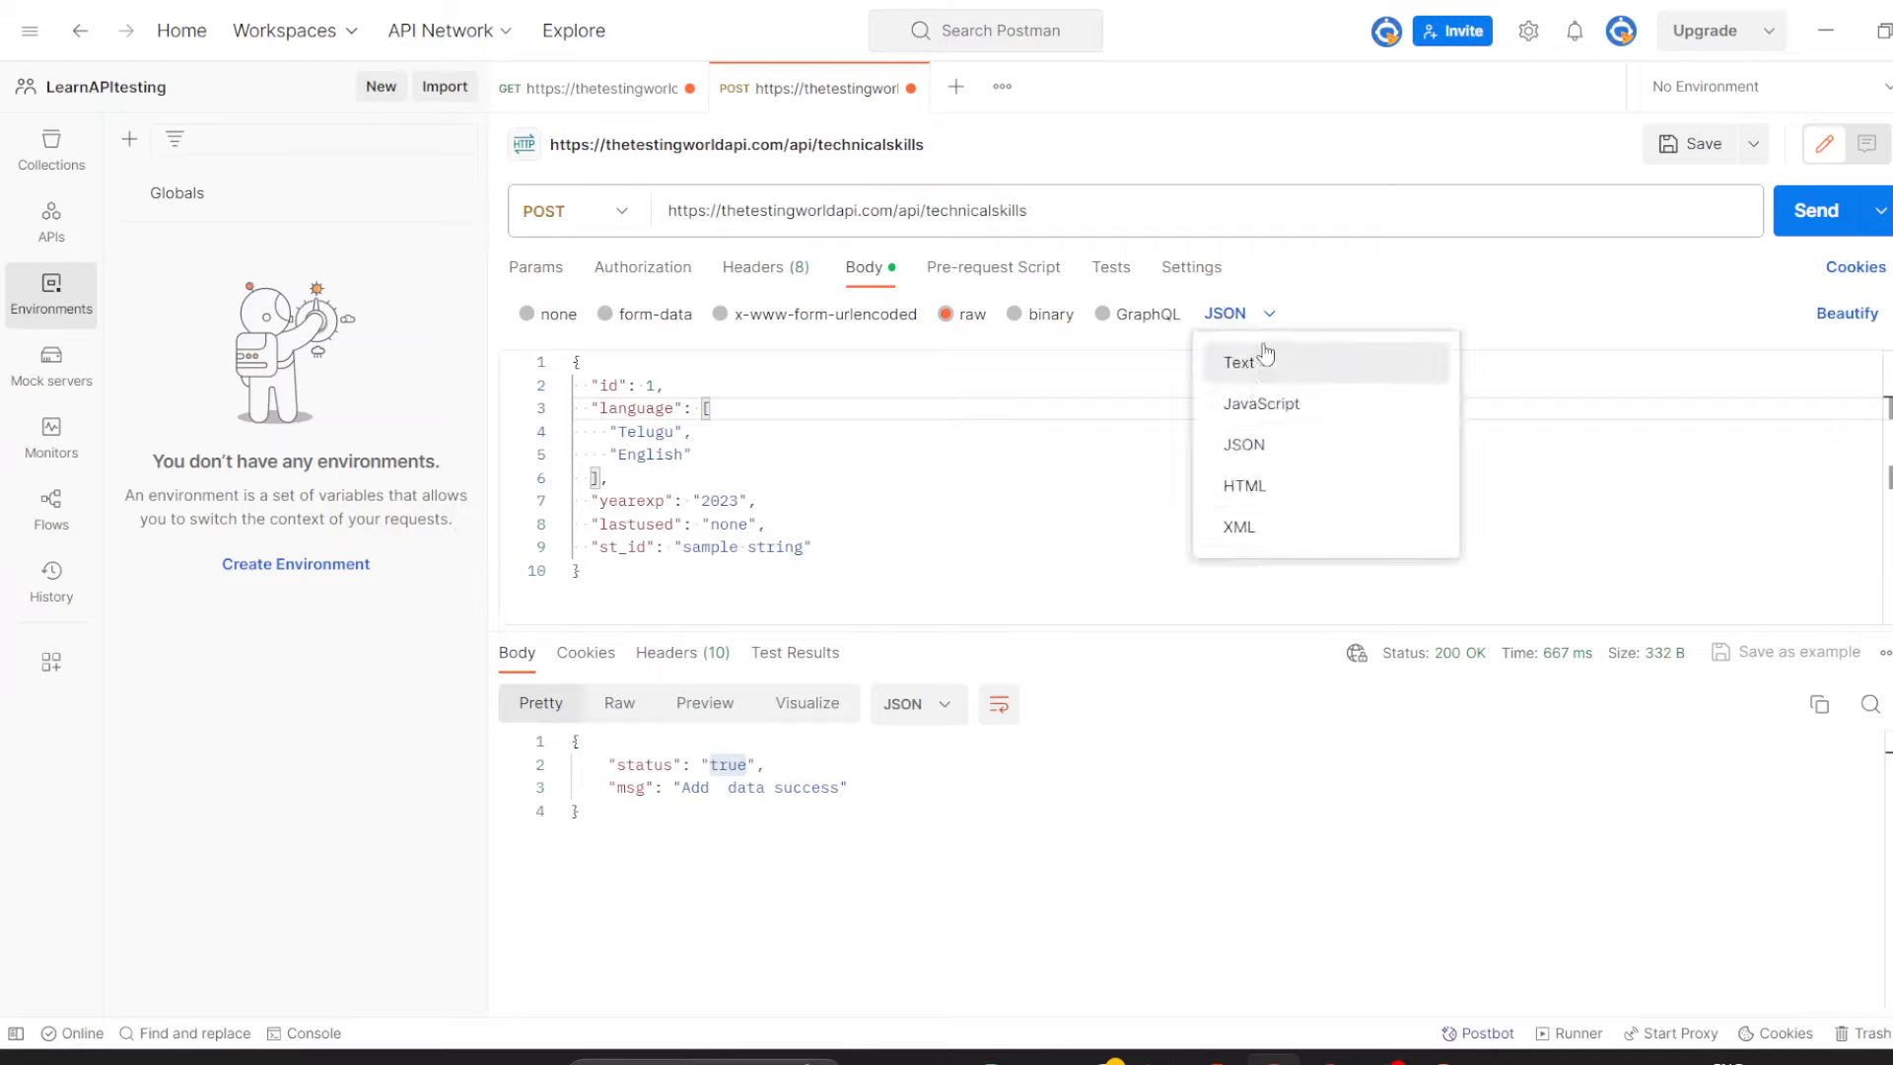
{"action": "left_click", "coordinate": [1279, 456]}
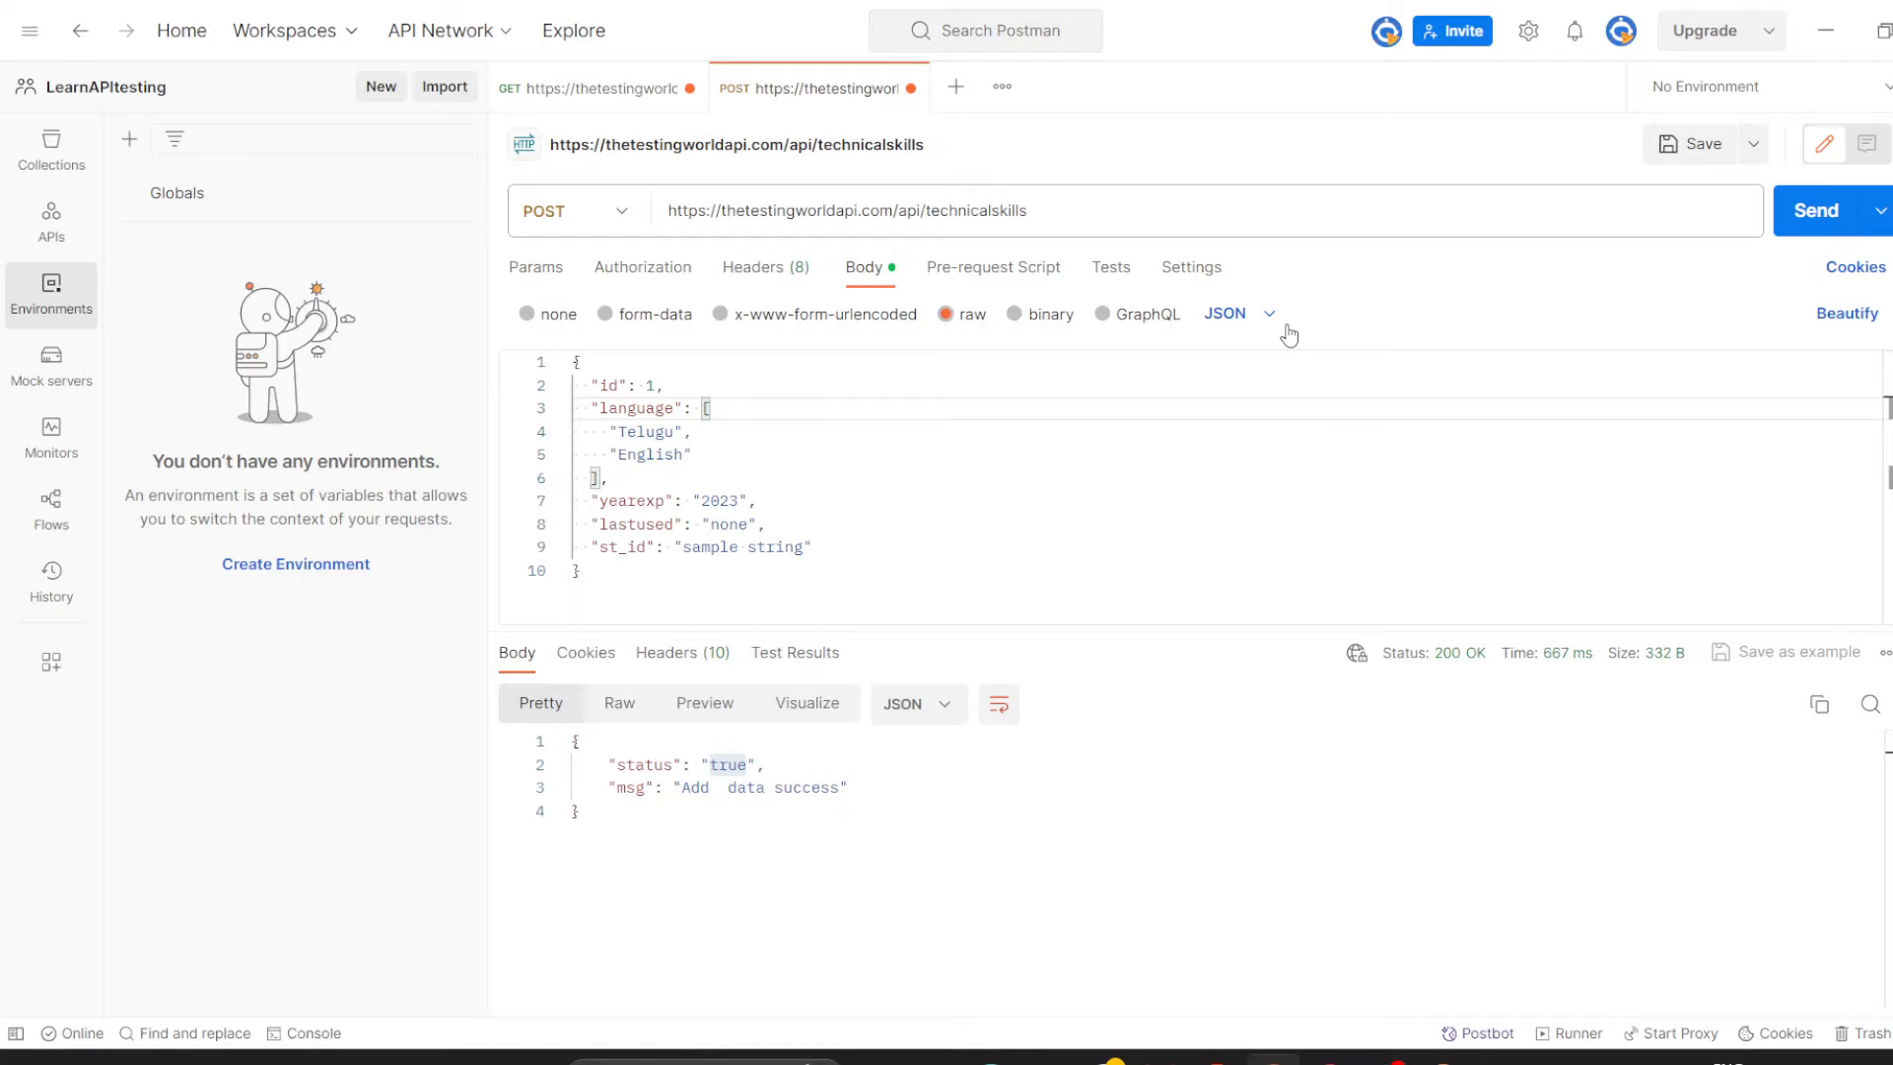
{"action": "left_click", "coordinate": [1240, 314]}
{"action": "left_click", "coordinate": [1016, 485]}
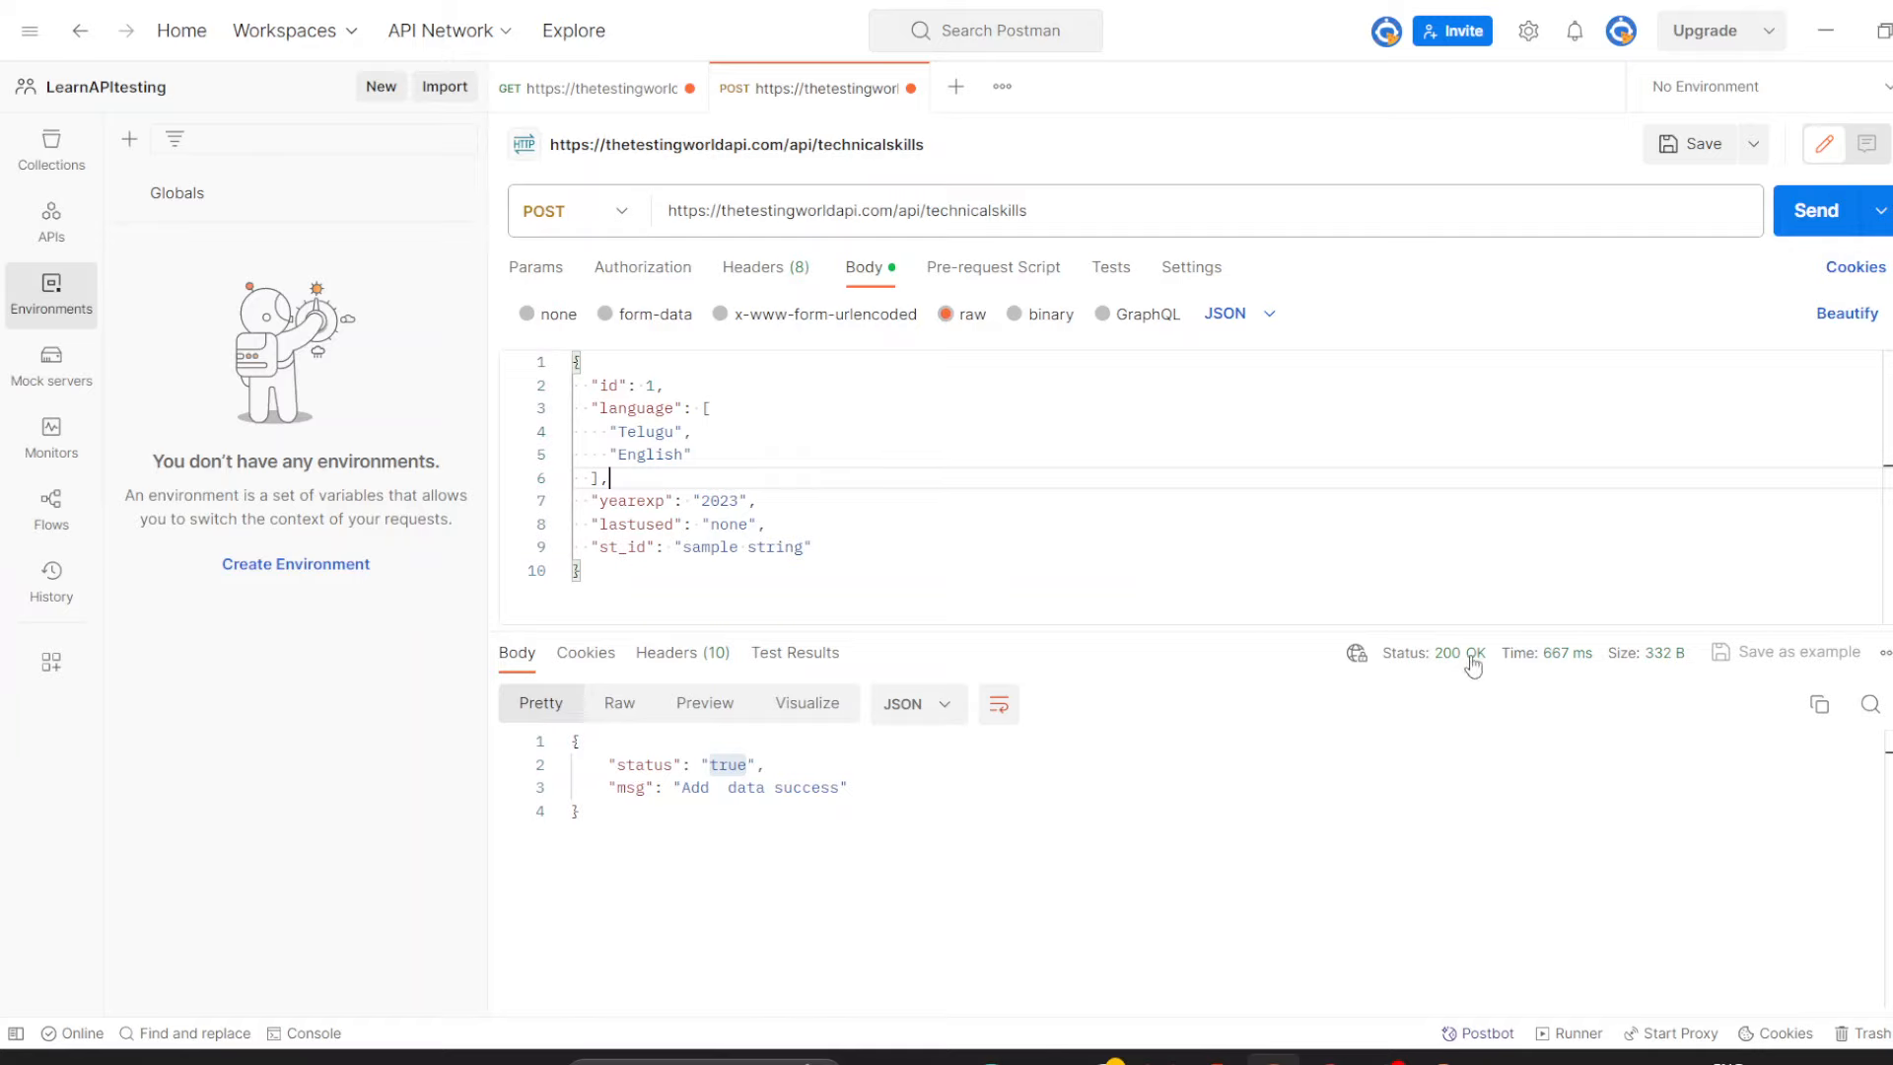
{"action": "mouse_move", "coordinate": [1471, 665]}
{"action": "double_click", "coordinate": [745, 787]}
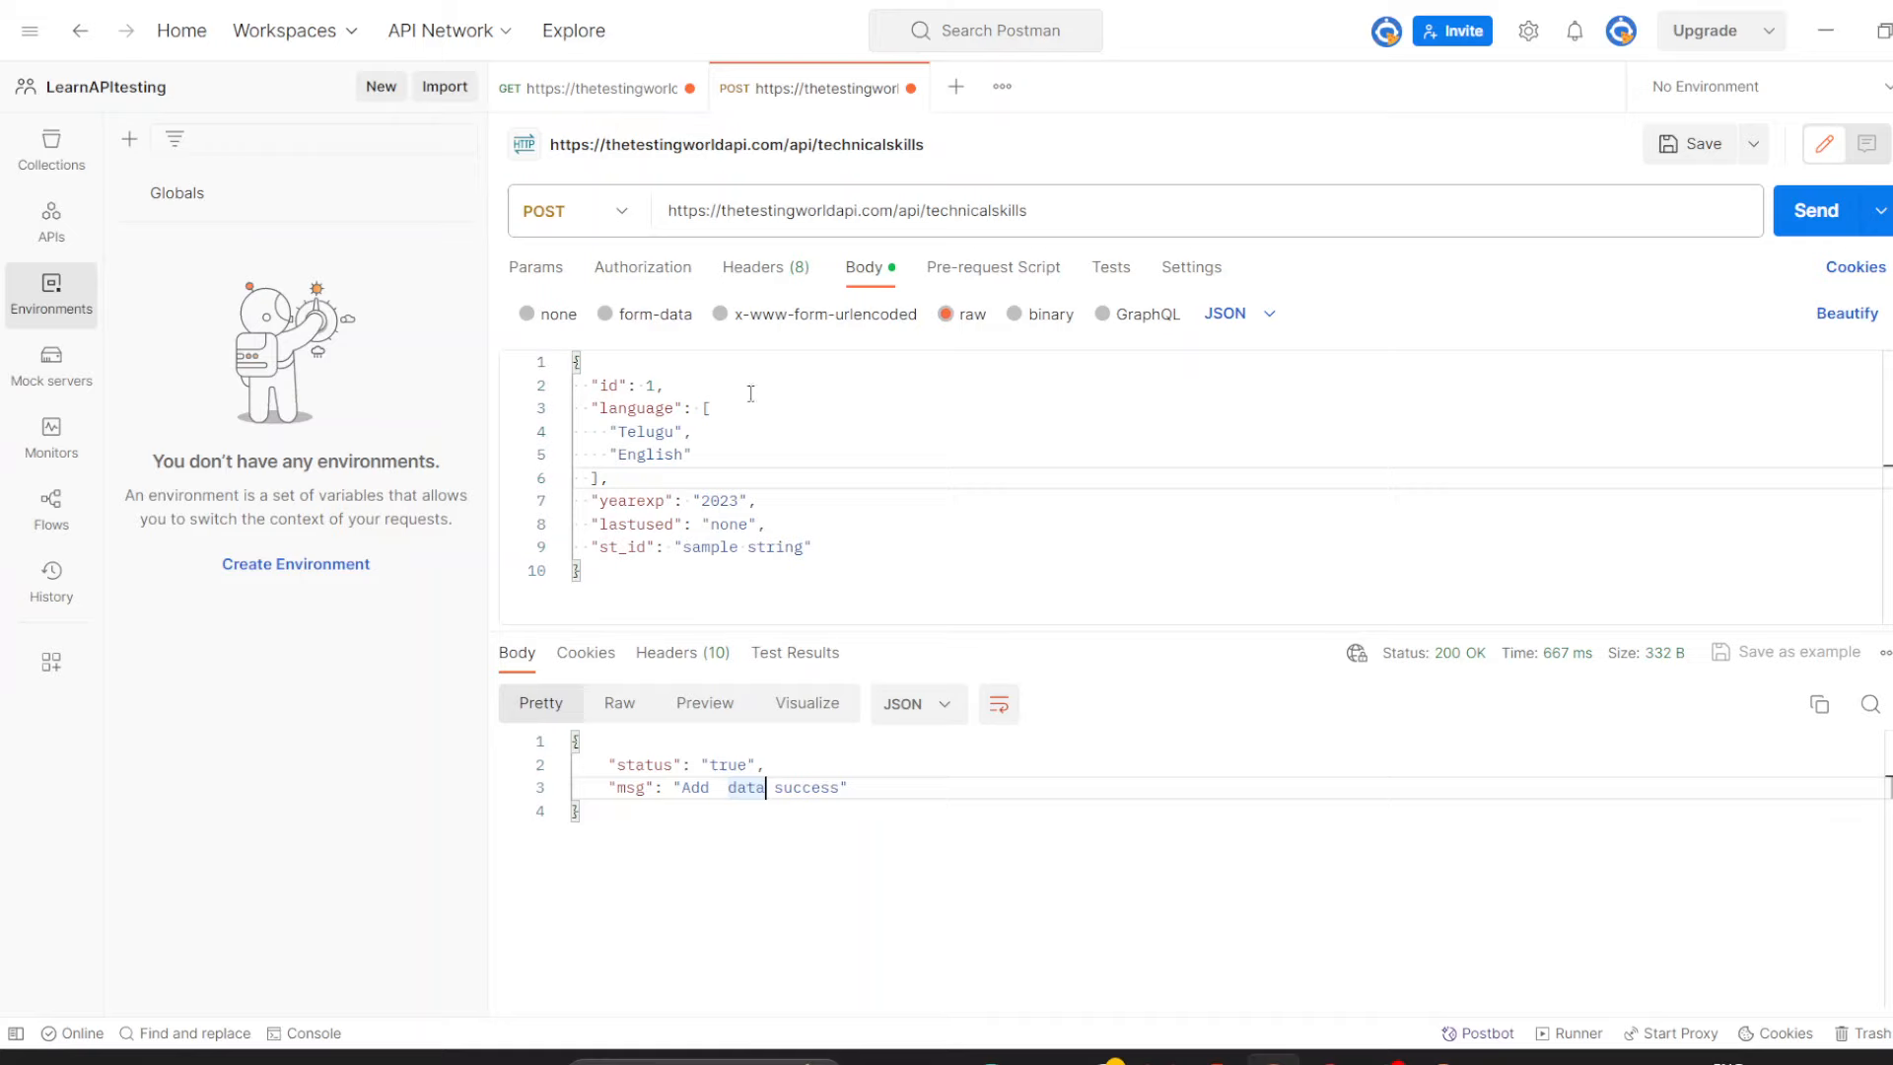
Resend the GET technicalskills request and search its response for the Telugu language value from the POST body.
{"action": "left_click", "coordinate": [634, 95]}
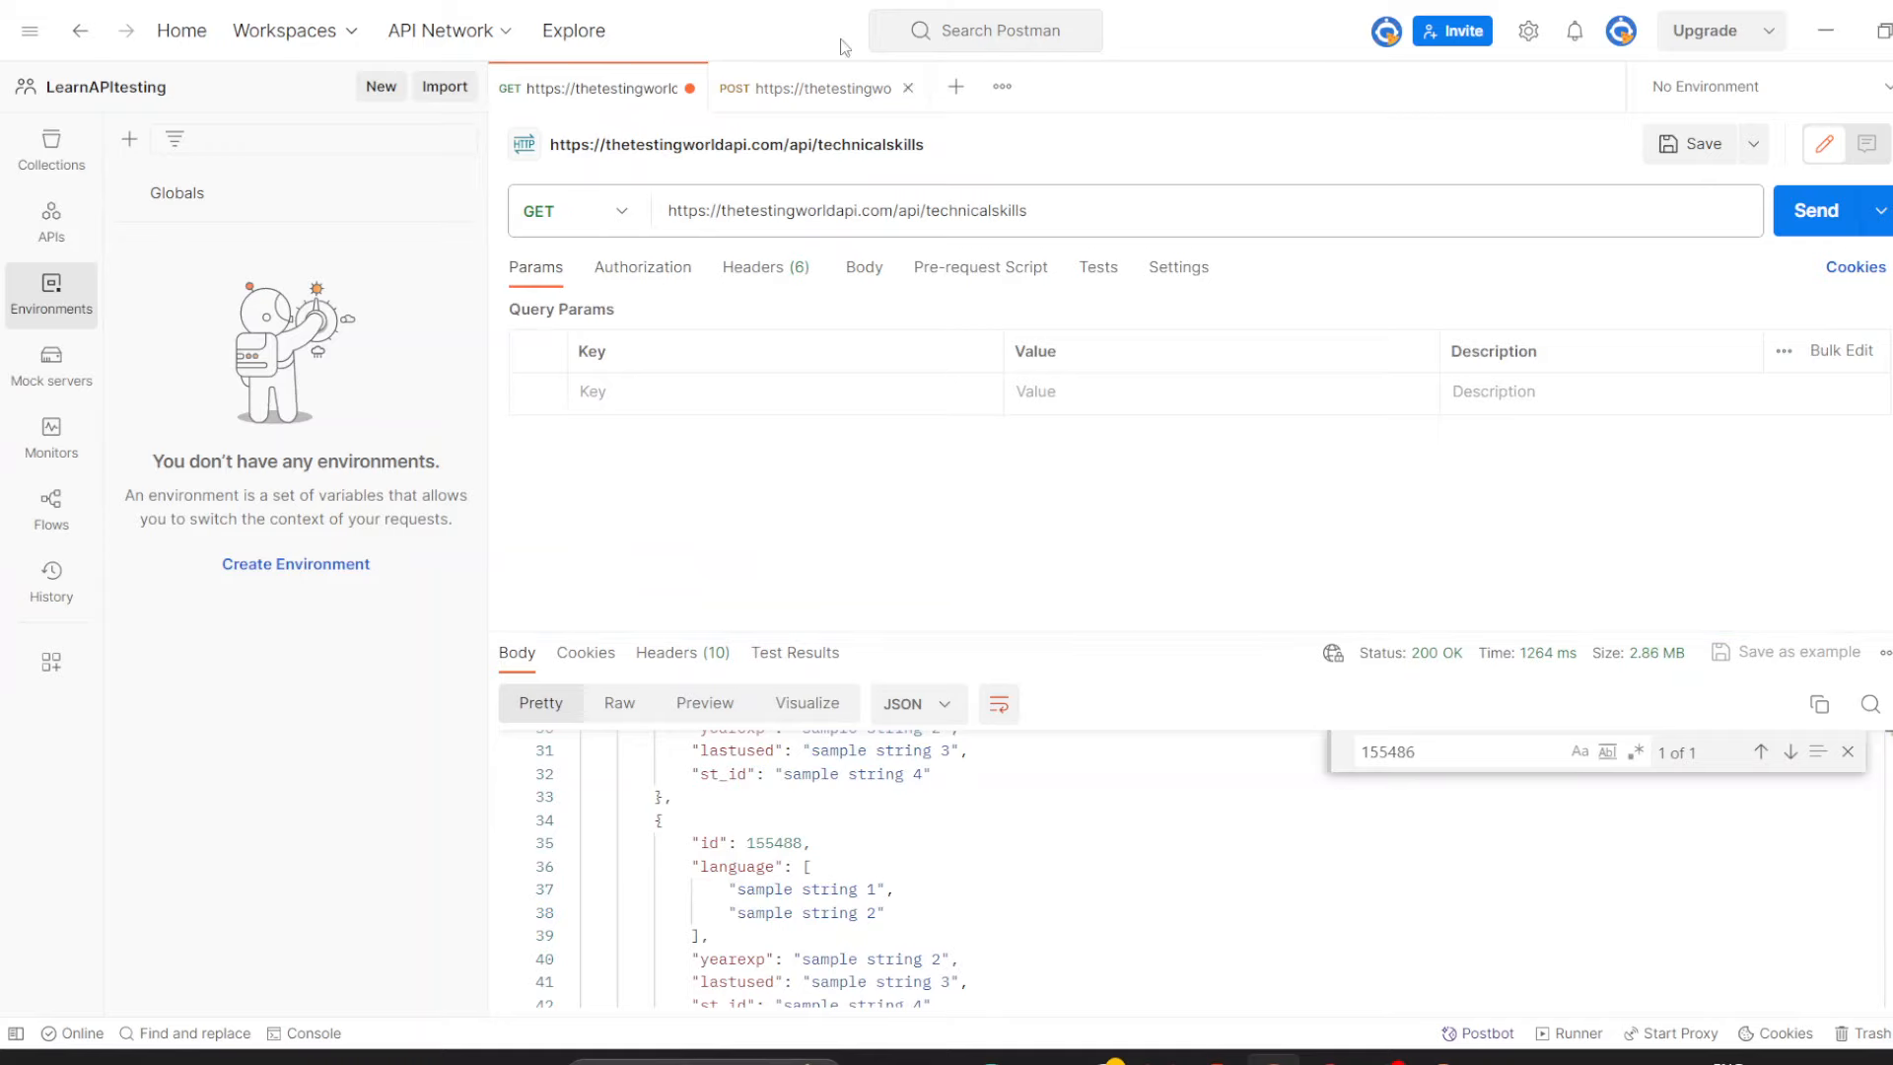
{"action": "left_click", "coordinate": [831, 93]}
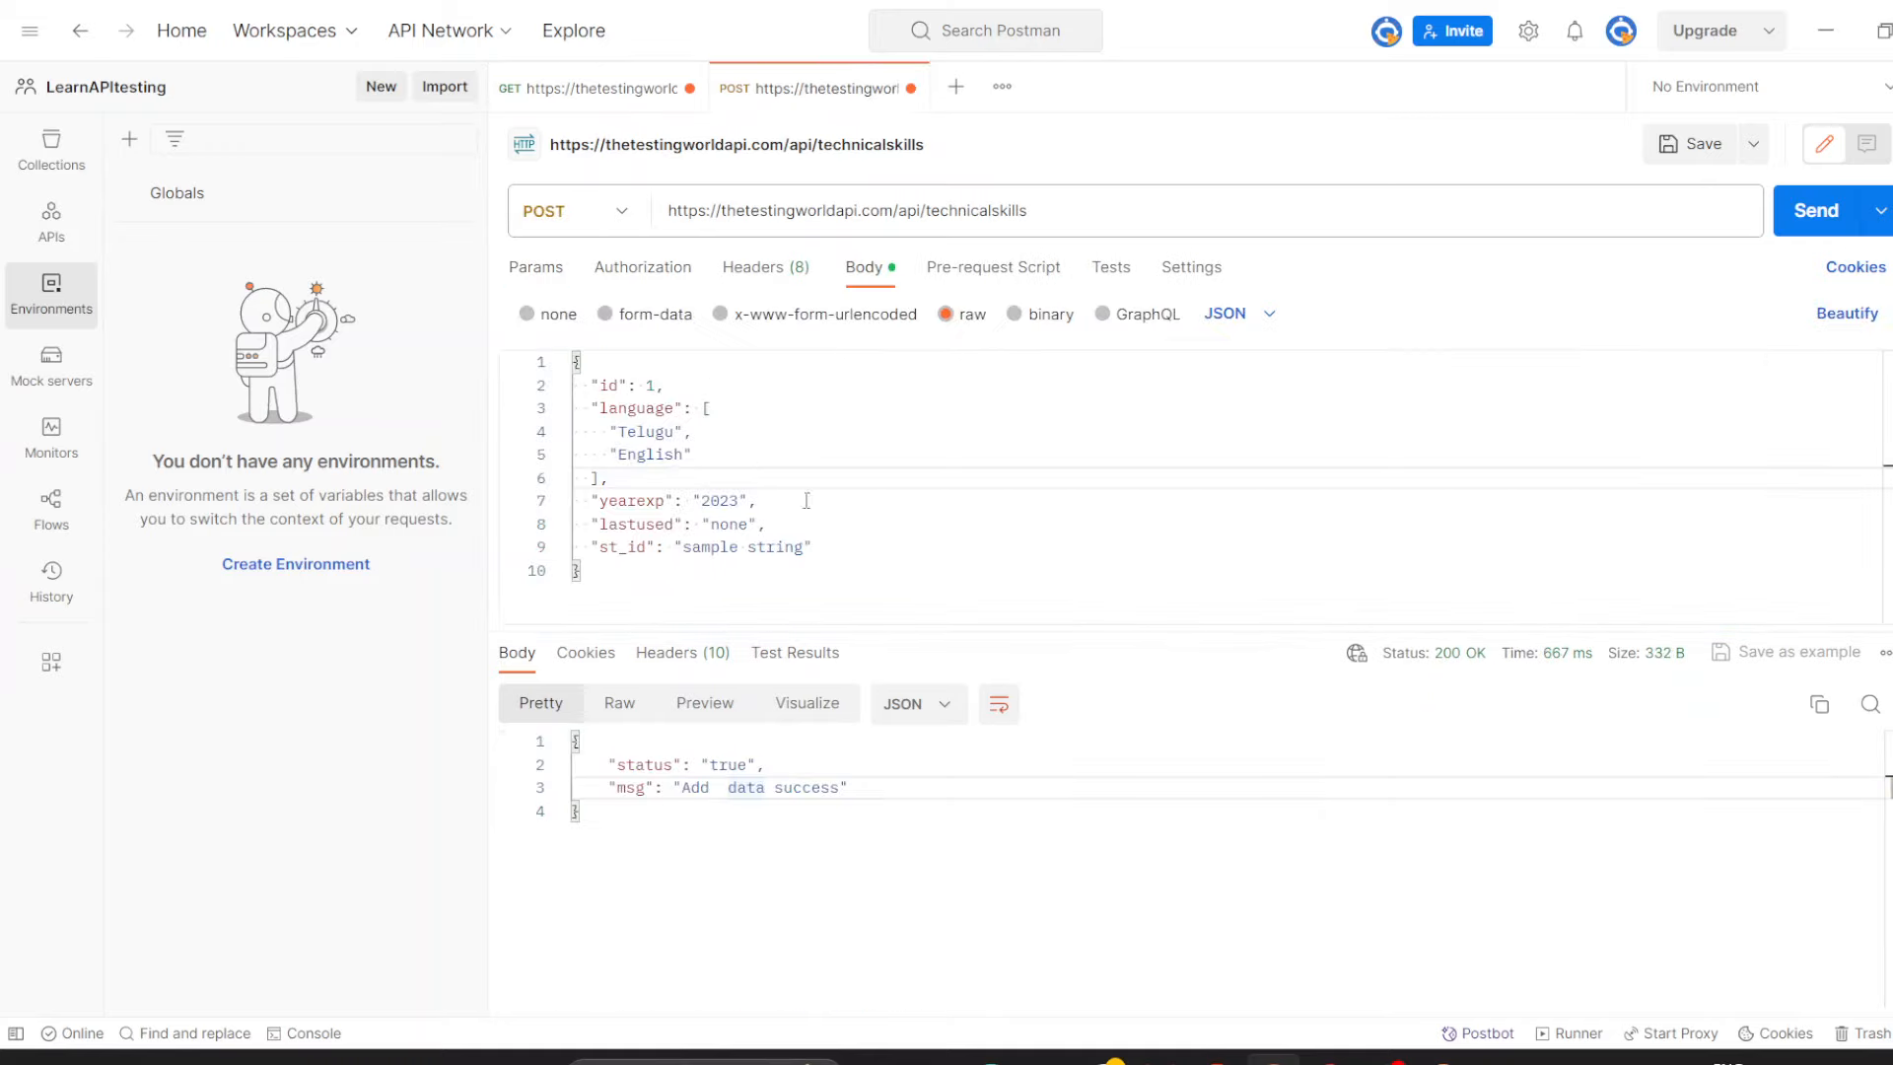
{"action": "double_click", "coordinate": [652, 430]}
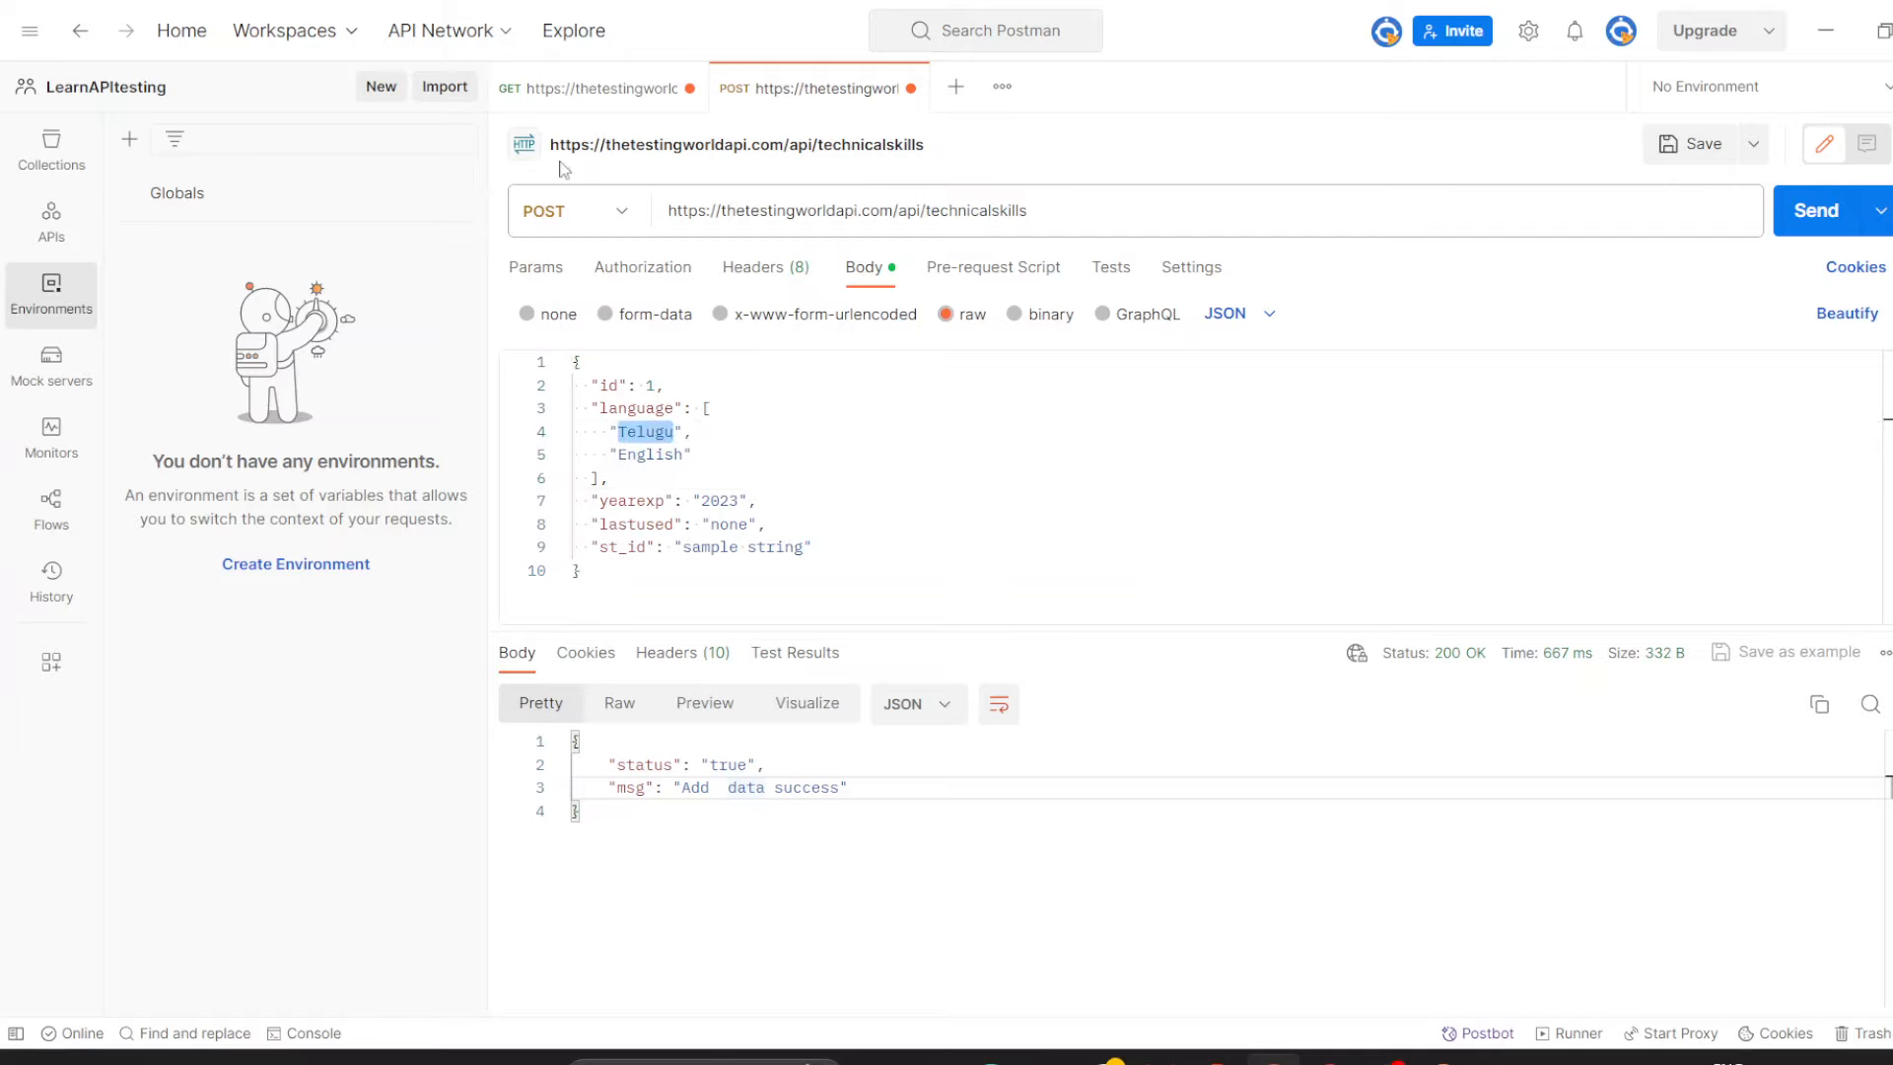
{"action": "left_click", "coordinate": [599, 93]}
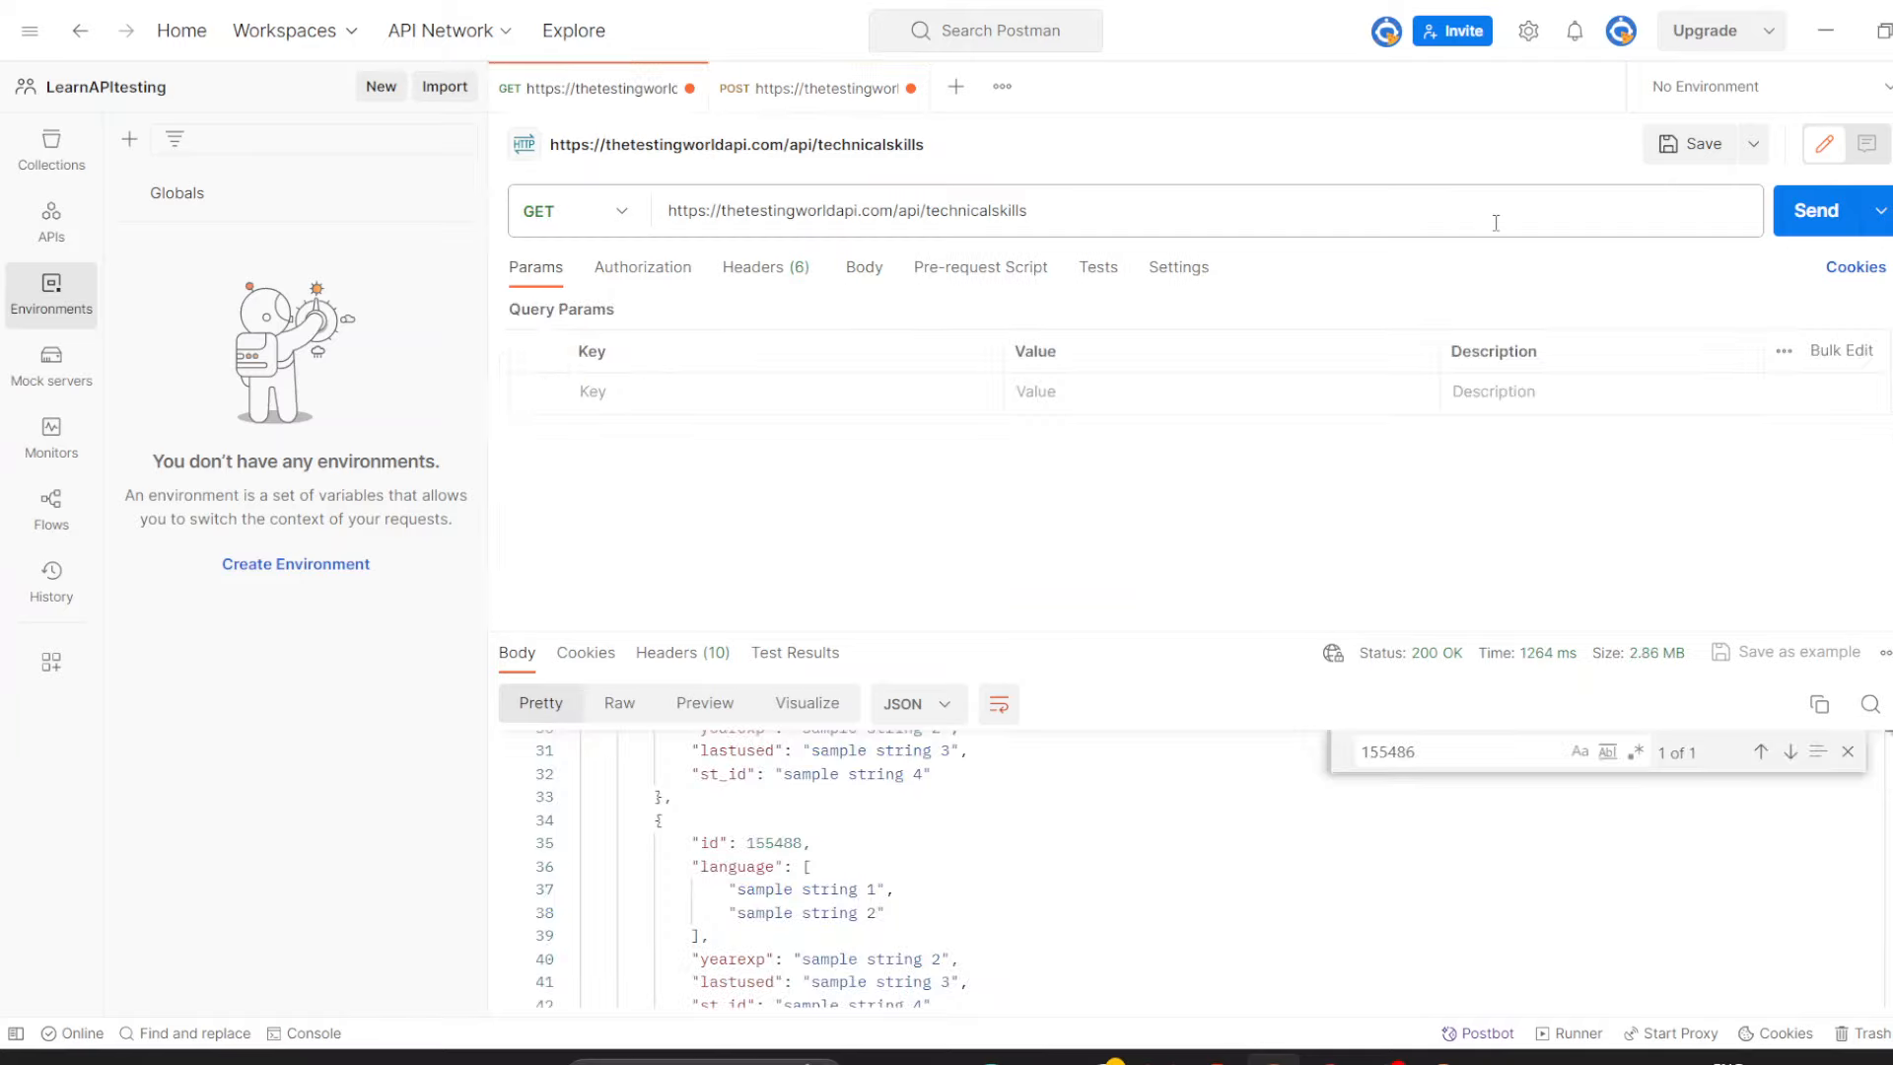
{"action": "left_click", "coordinate": [1812, 207]}
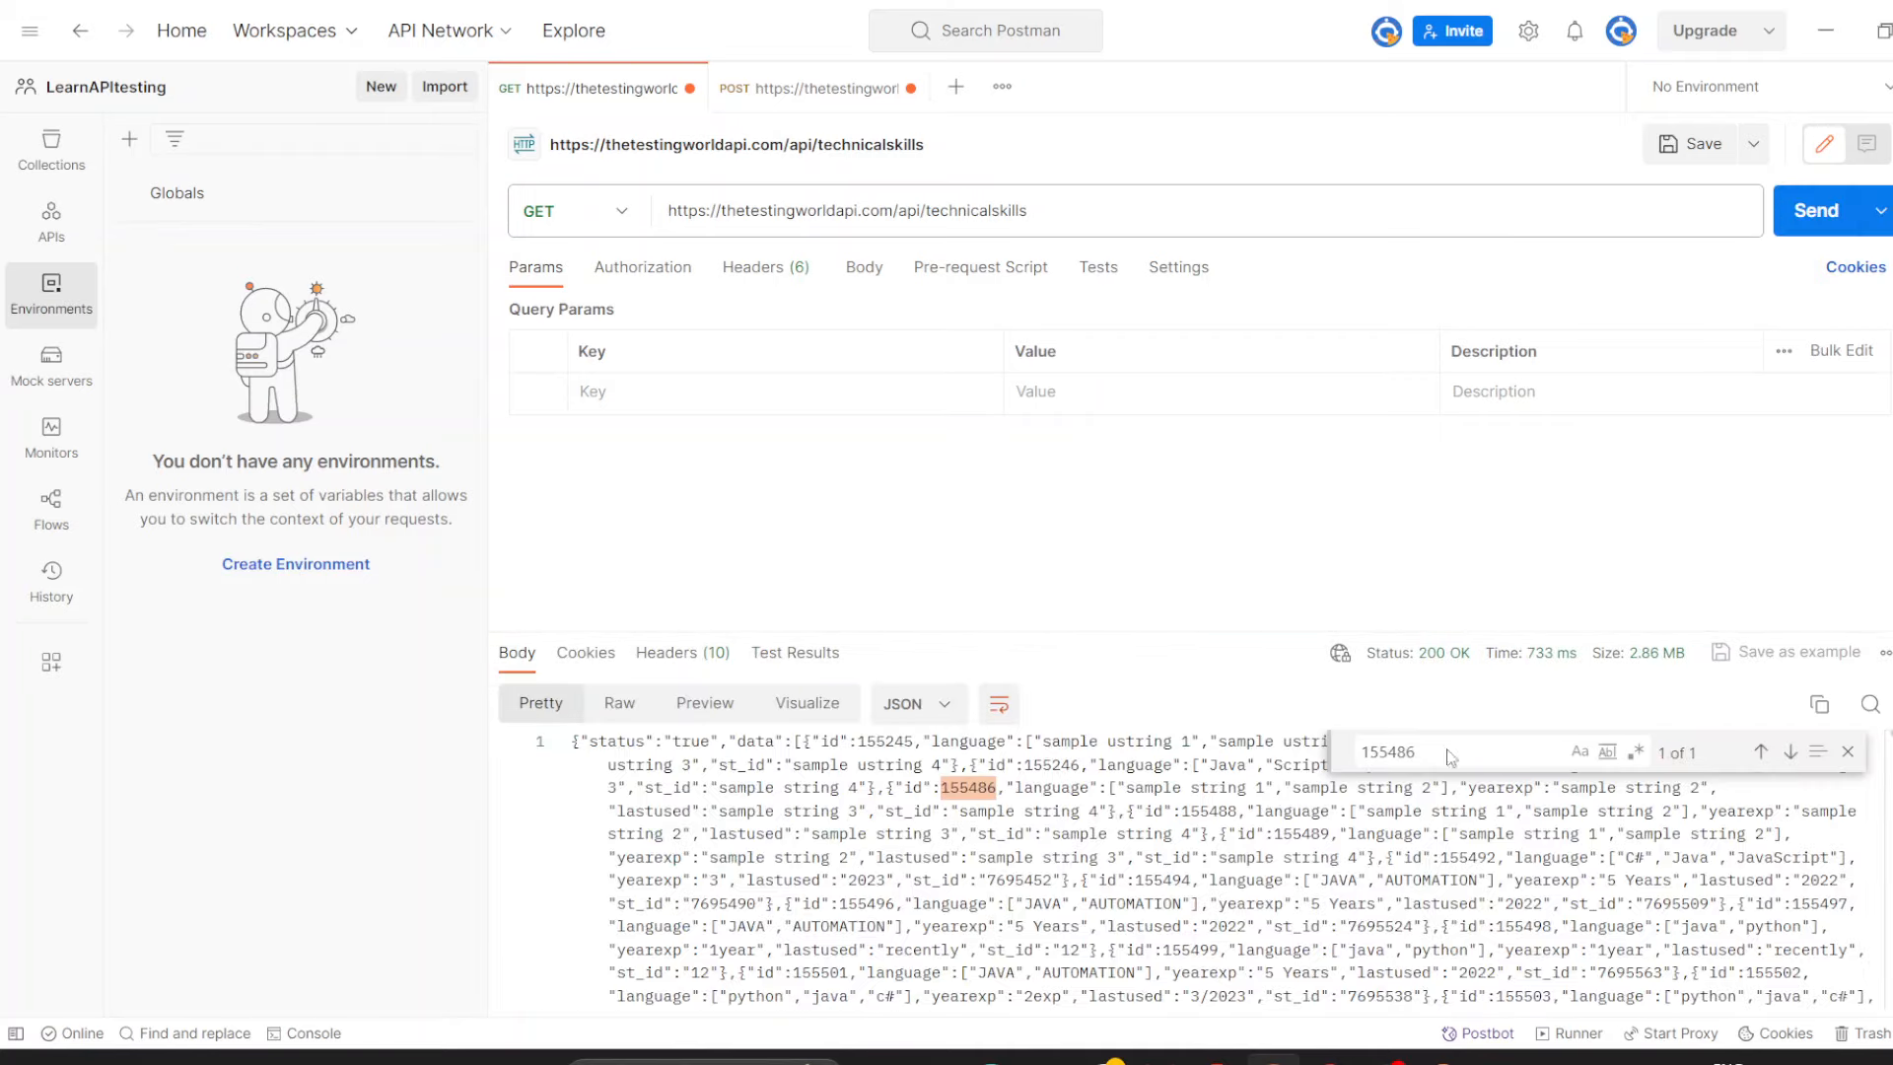
{"action": "double_click", "coordinate": [1440, 755]}
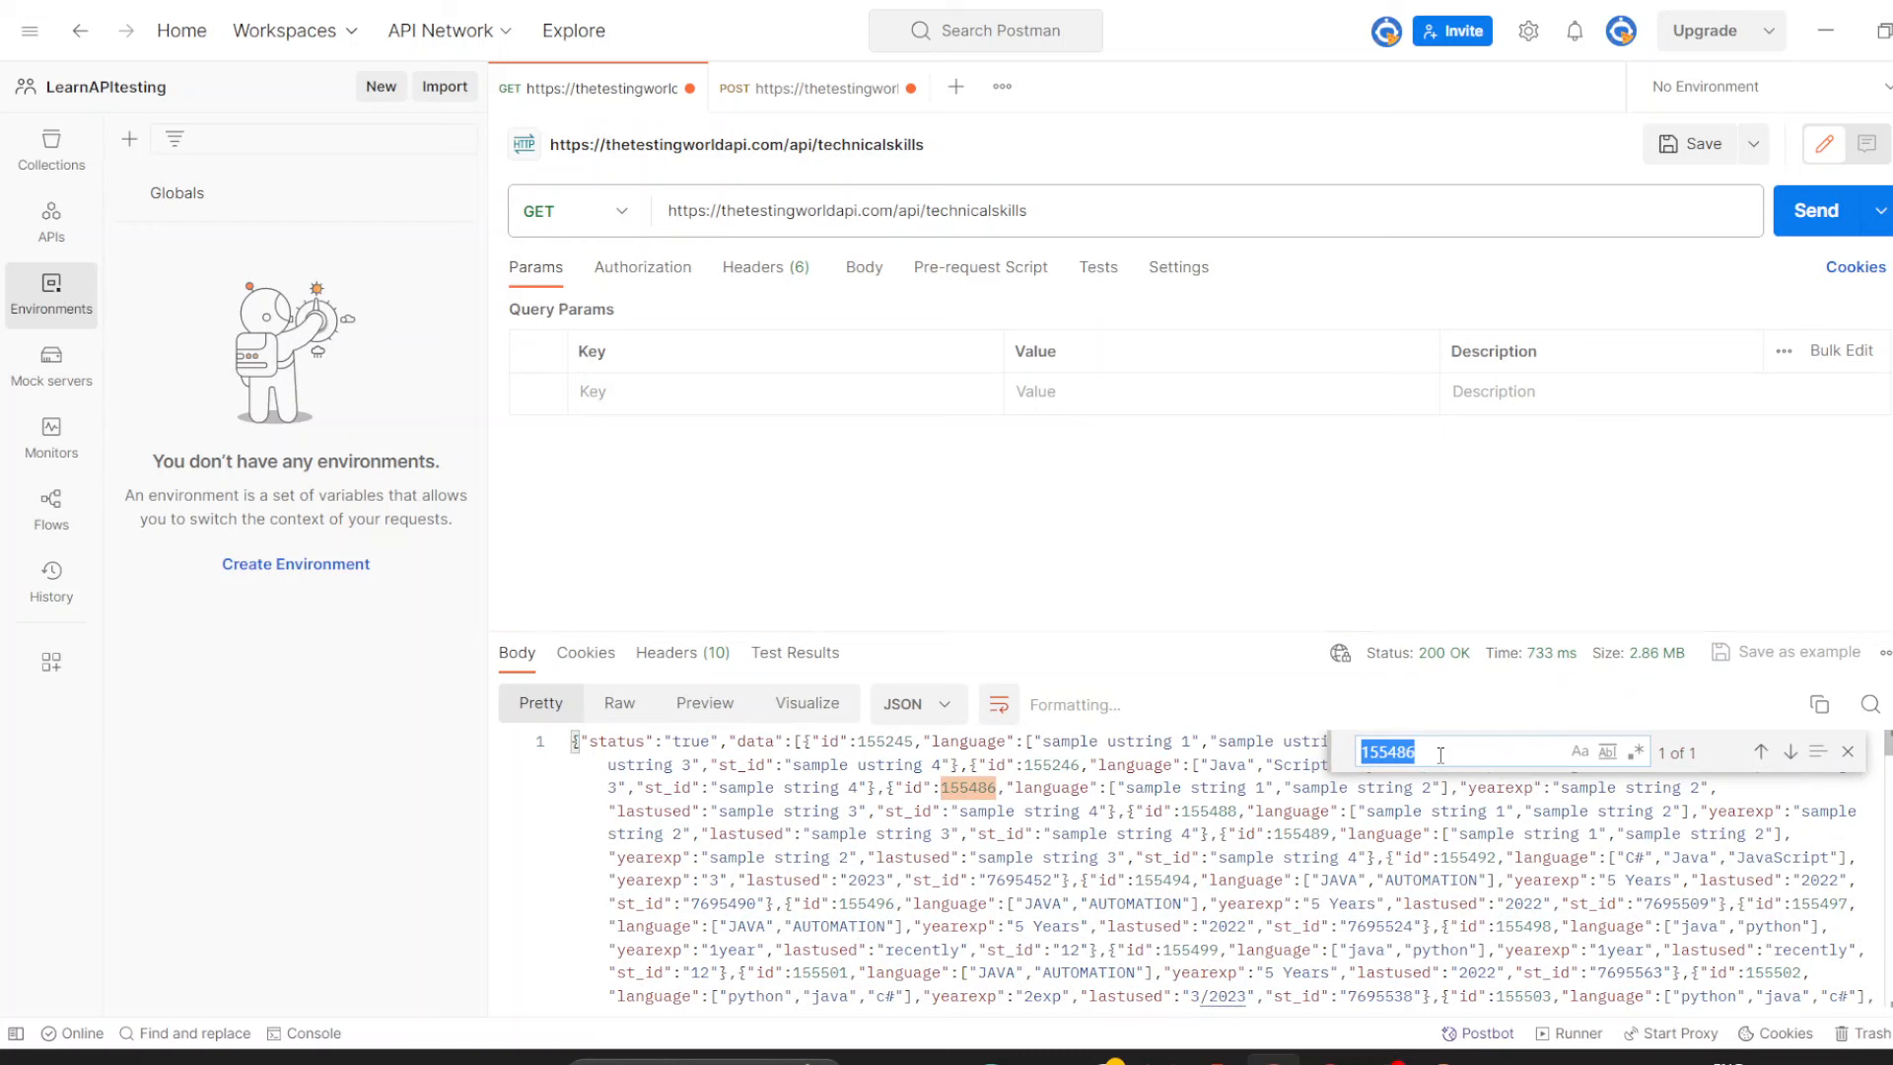
{"action": "type", "text": "Telugu"}
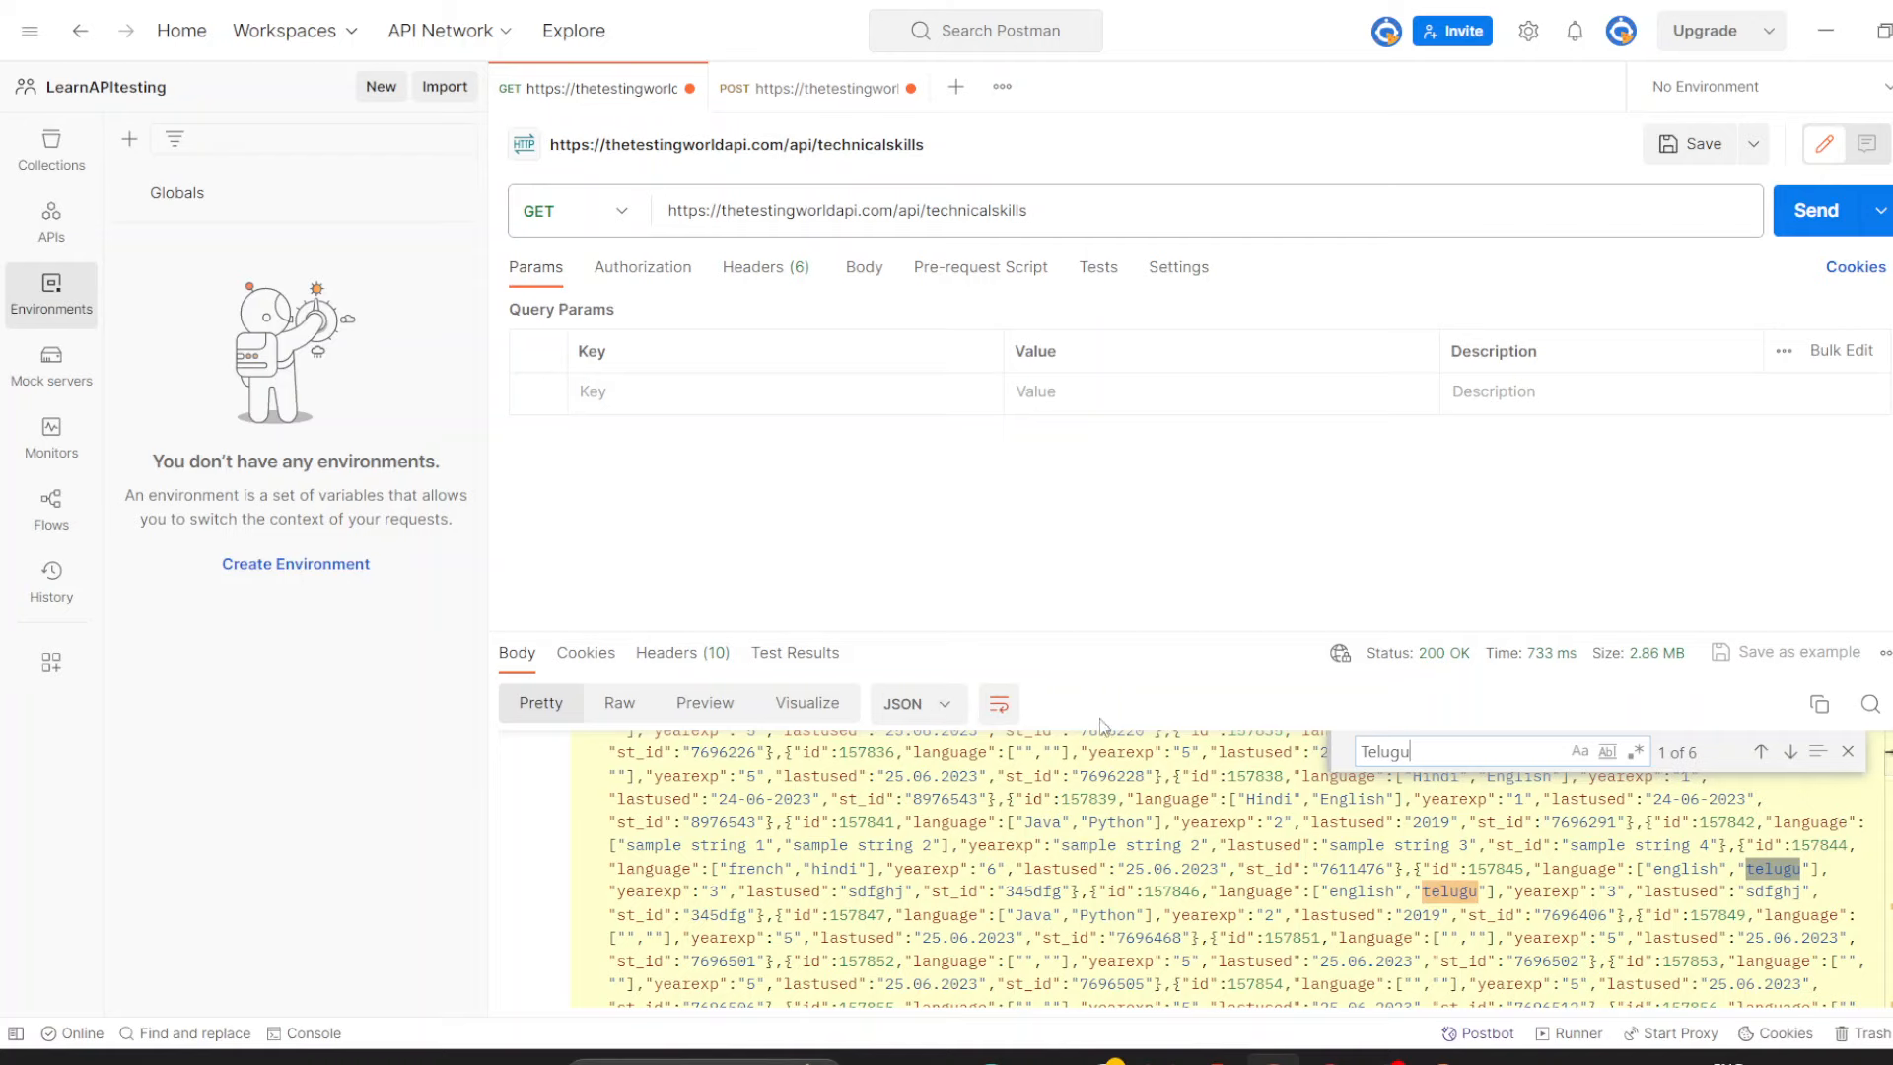
Format the GET response as JSON and step through the Telugu search matches to the last record.
{"action": "left_click", "coordinate": [931, 707]}
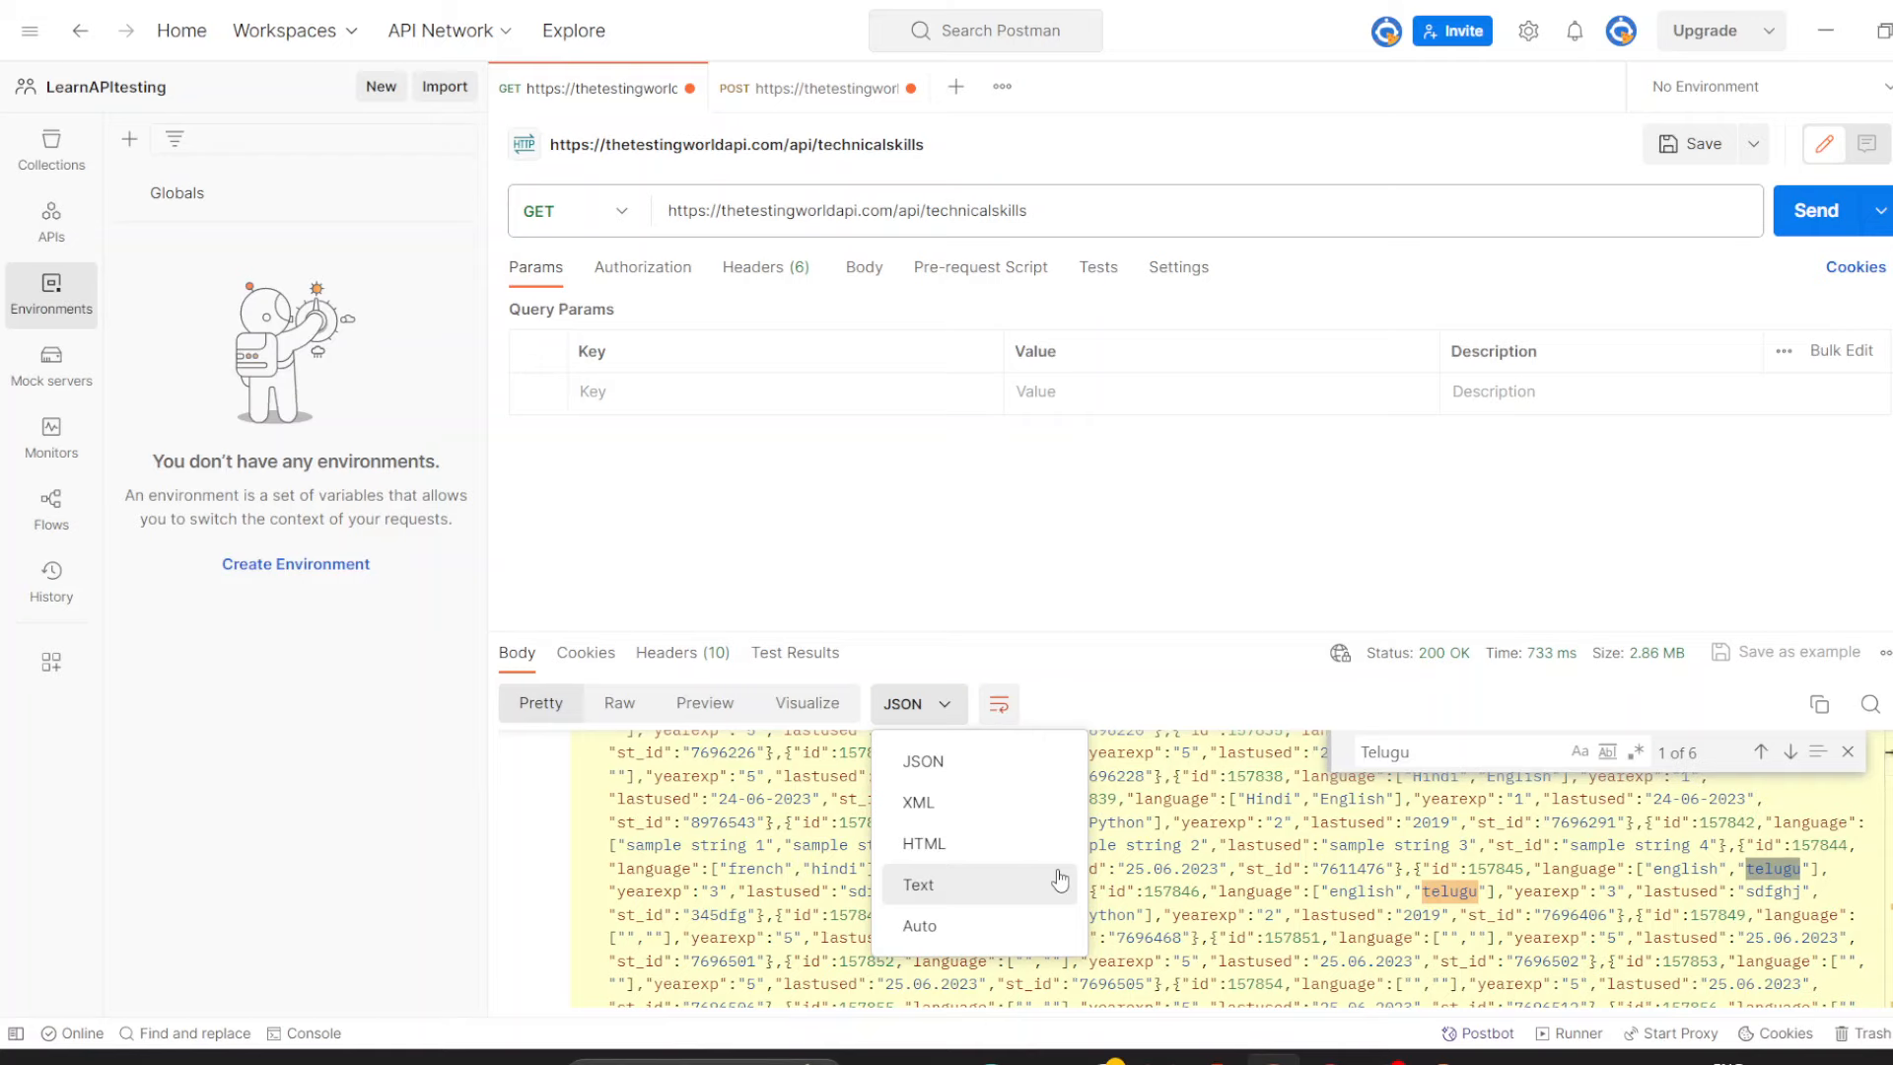
{"action": "left_click", "coordinate": [979, 756]}
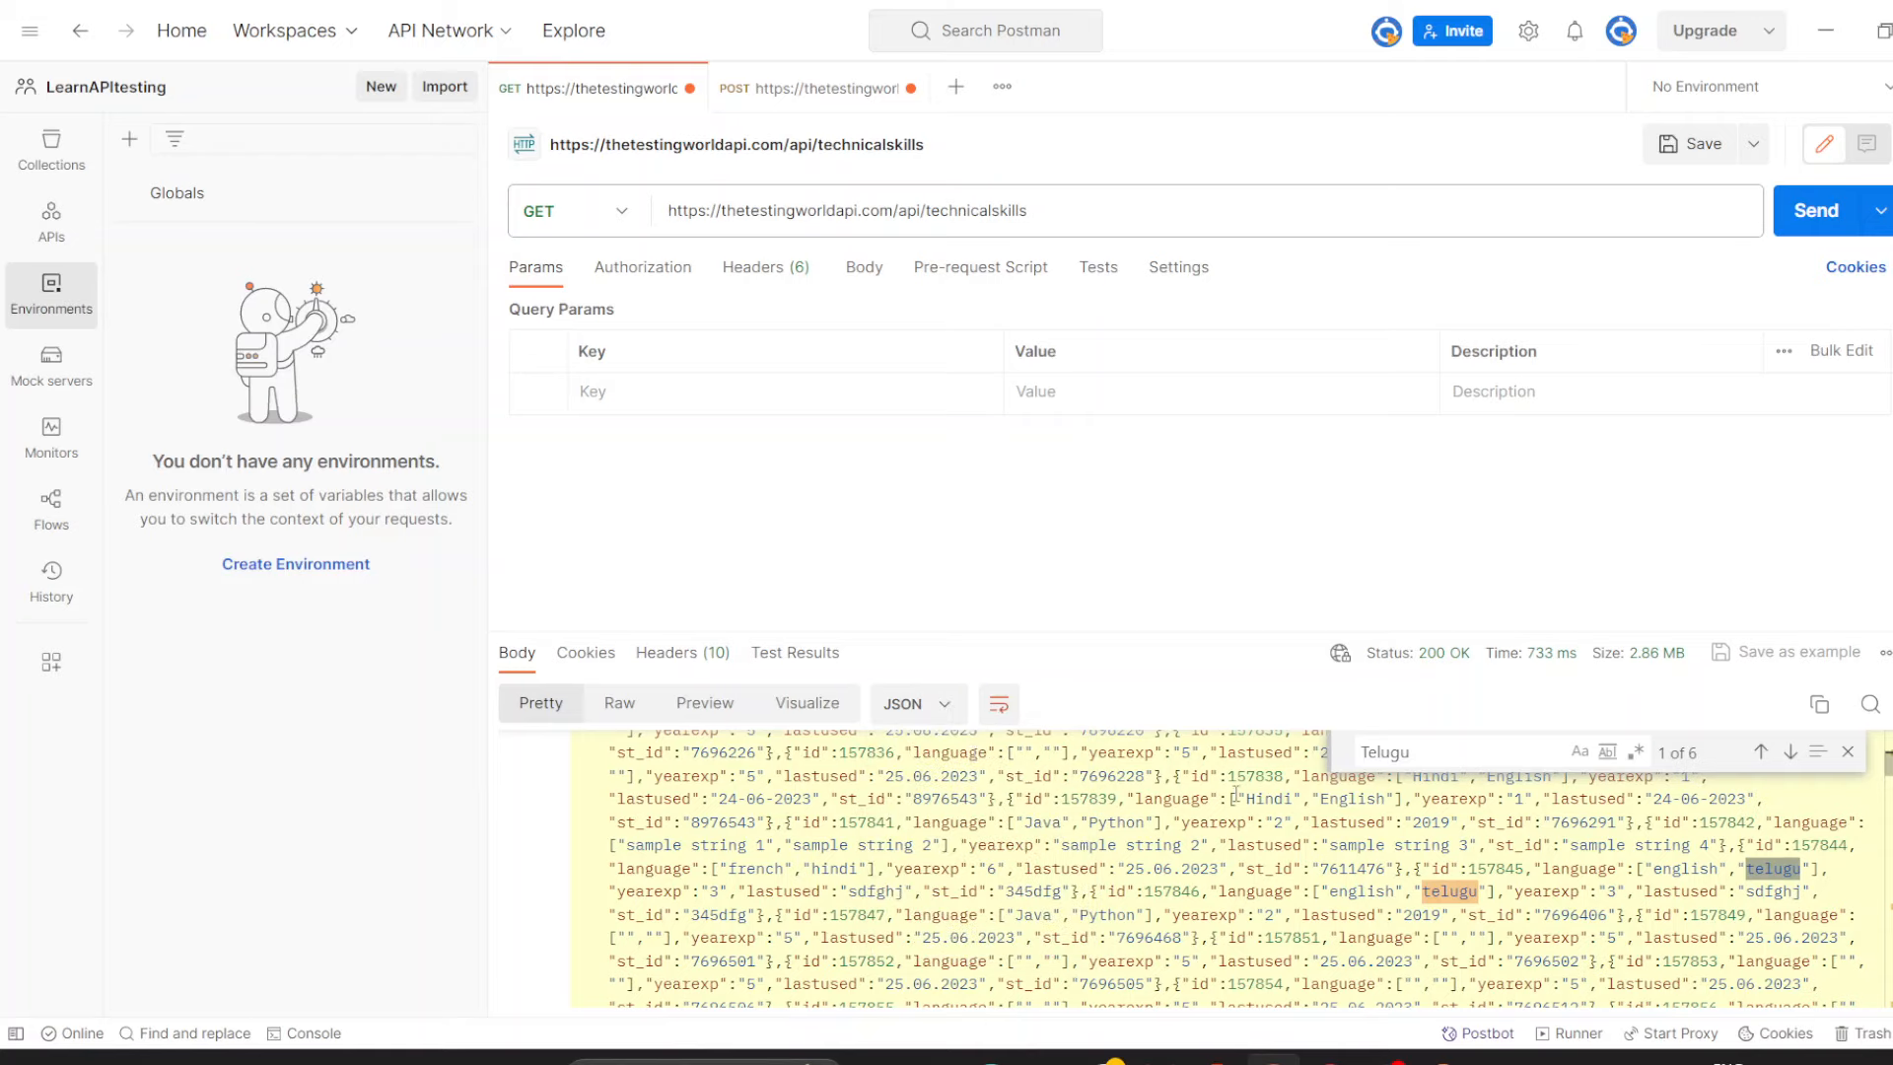
{"action": "left_click", "coordinate": [1456, 750]}
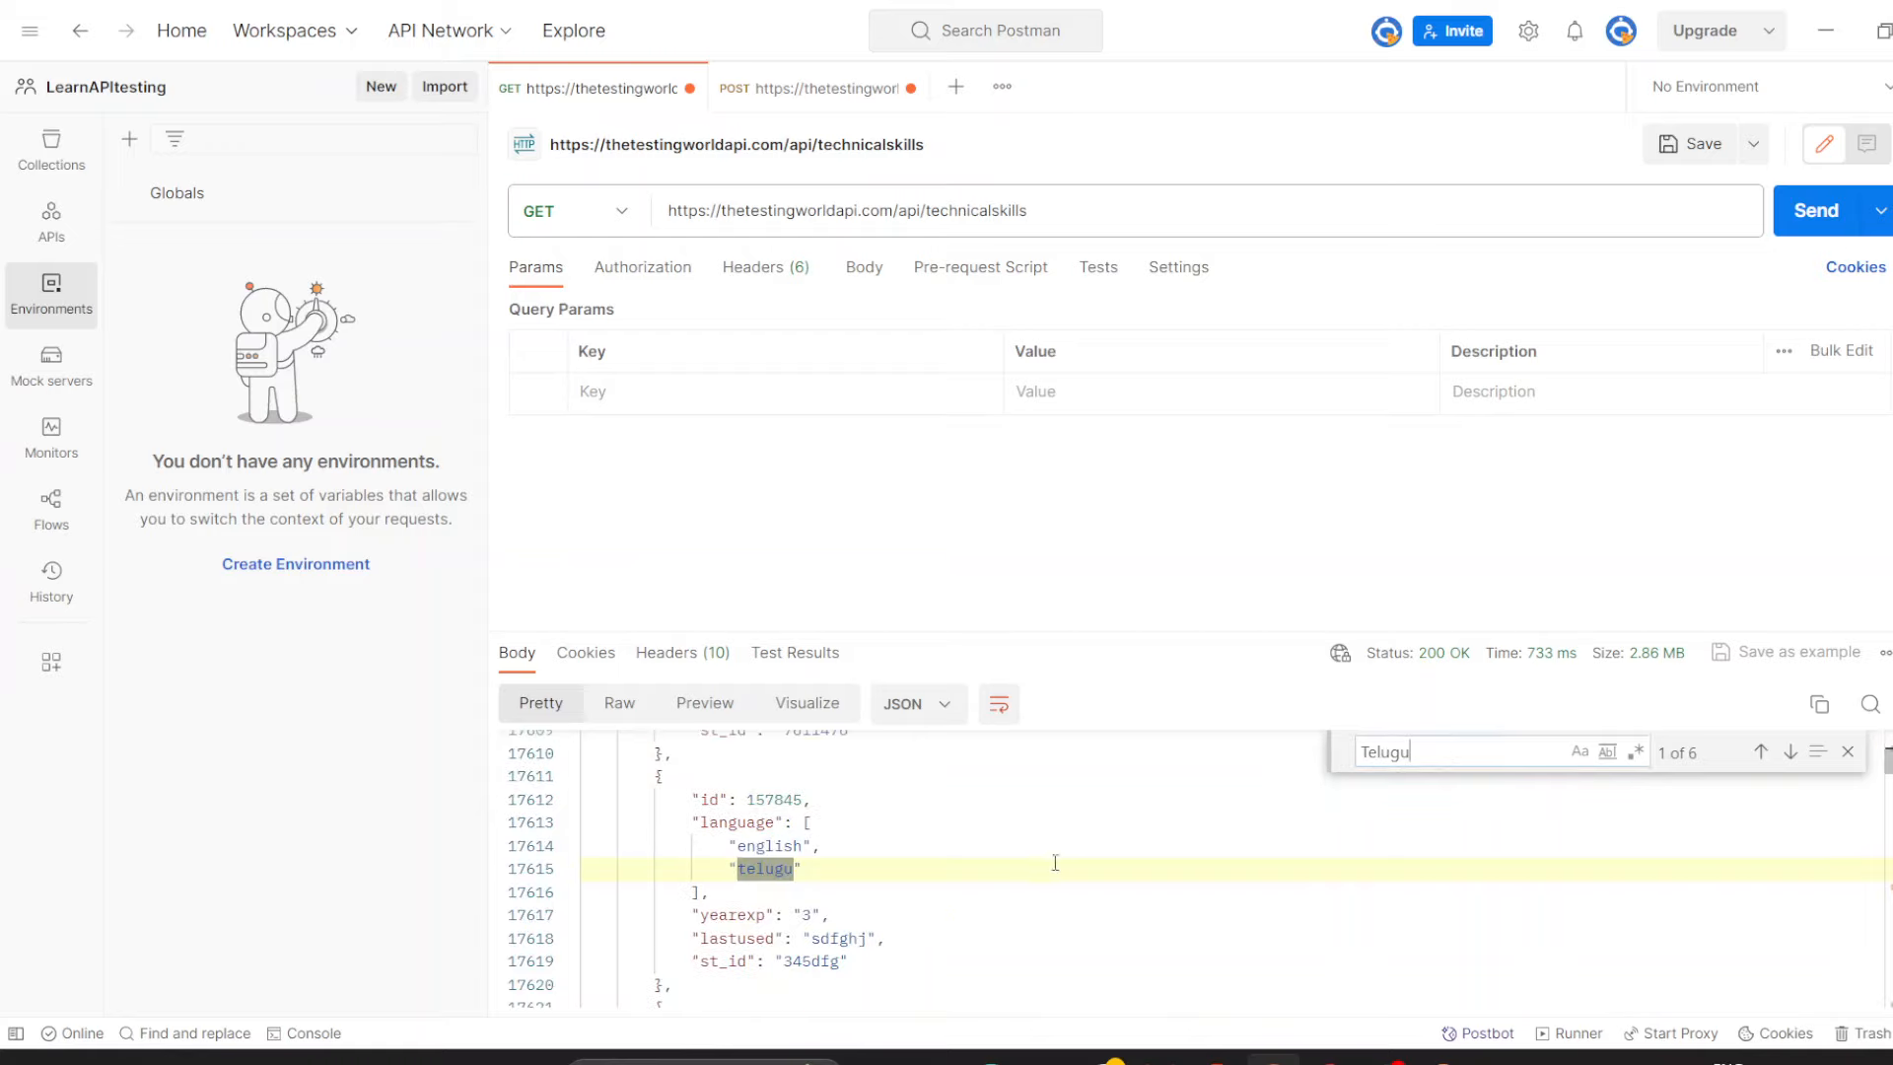
{"action": "scroll", "coordinate": [1056, 862], "scroll_direction": "down", "scroll_amount": 1}
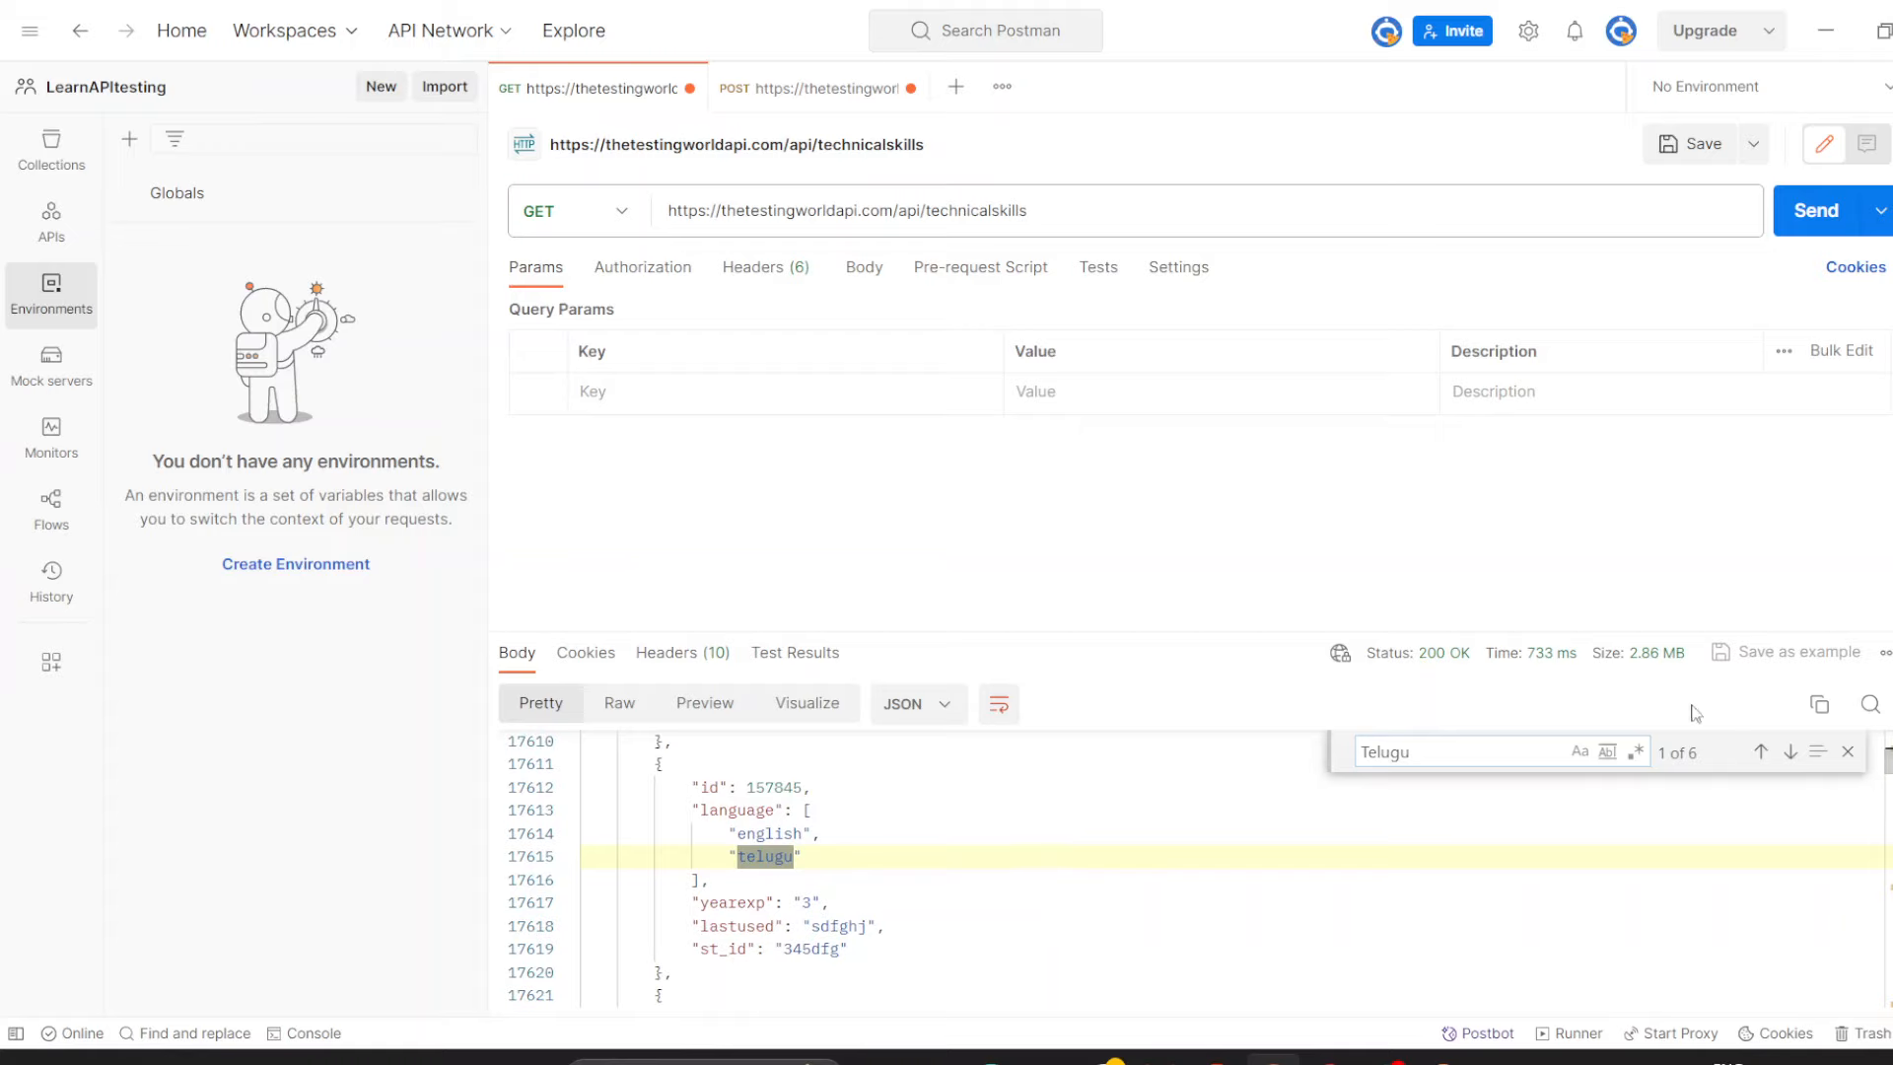
{"action": "left_click", "coordinate": [1788, 754]}
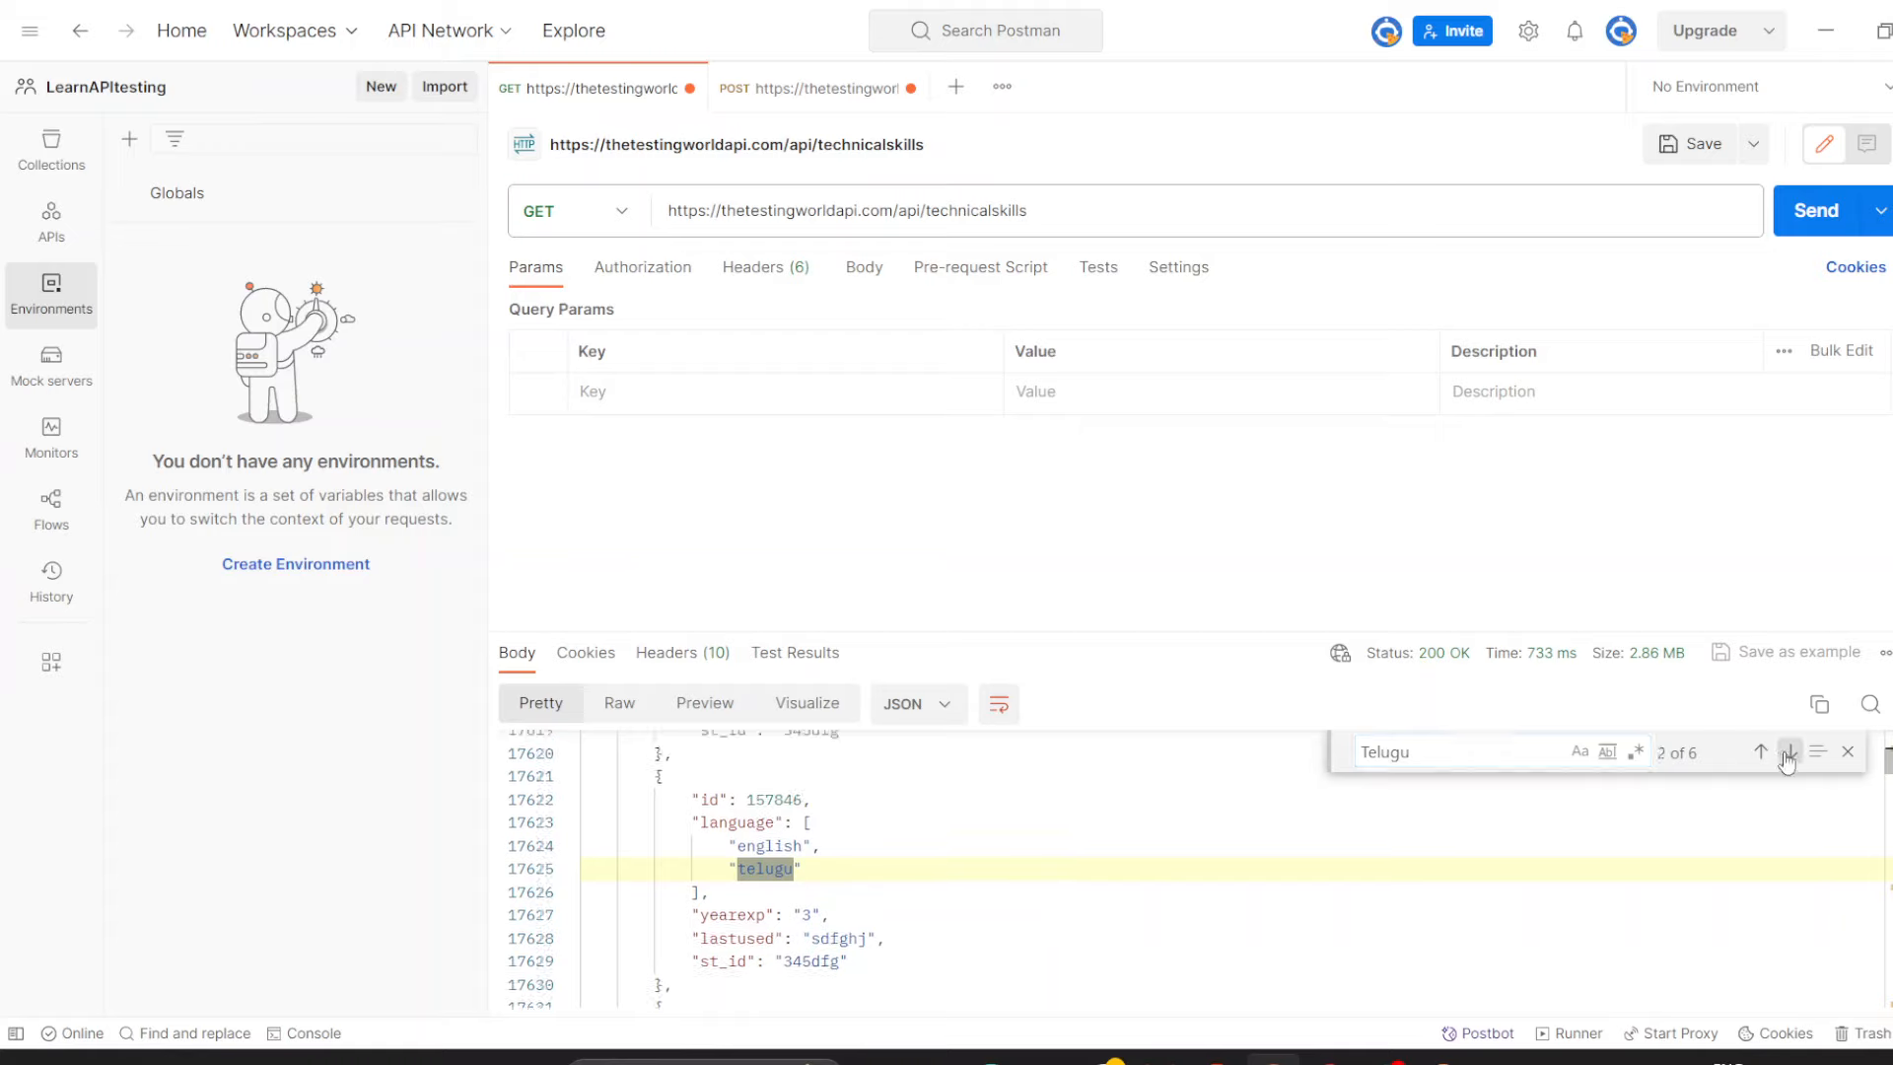
{"action": "left_click", "coordinate": [1788, 753]}
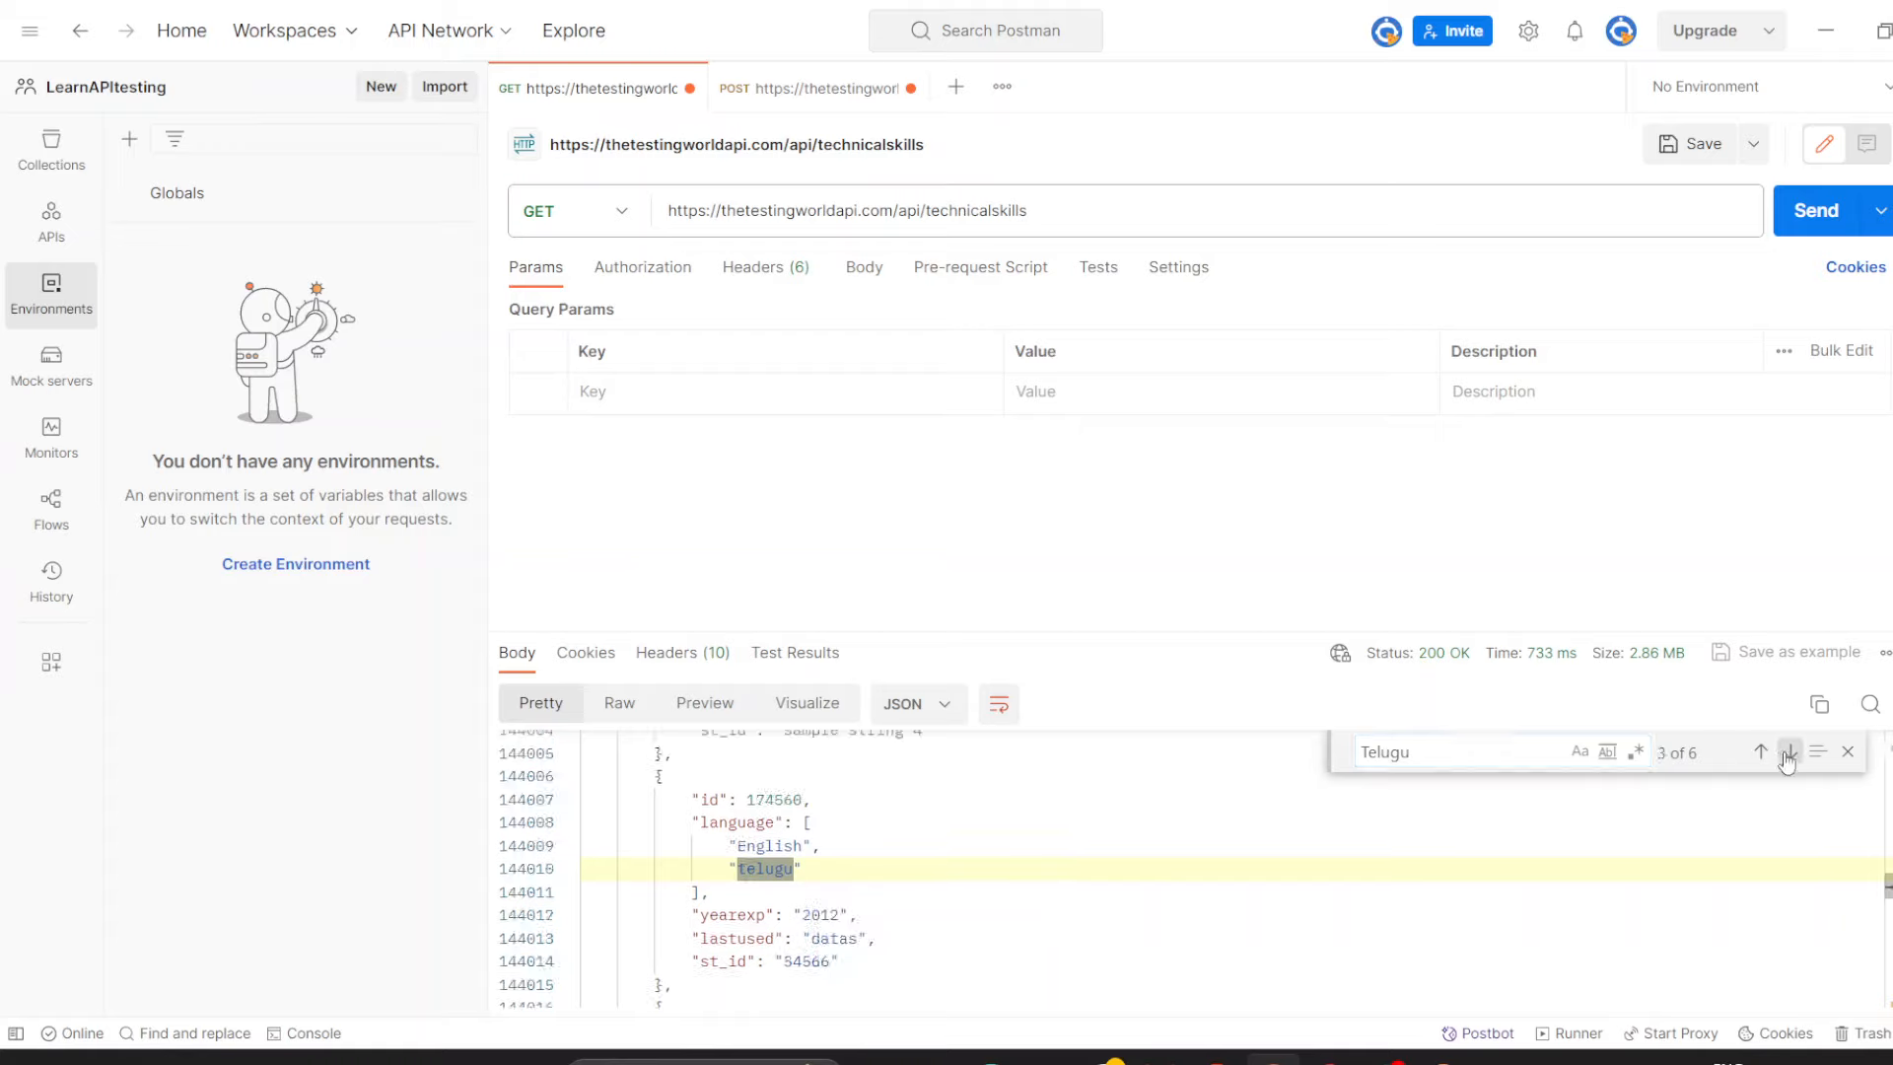
{"action": "left_click", "coordinate": [1789, 754]}
{"action": "left_click", "coordinate": [1789, 753]}
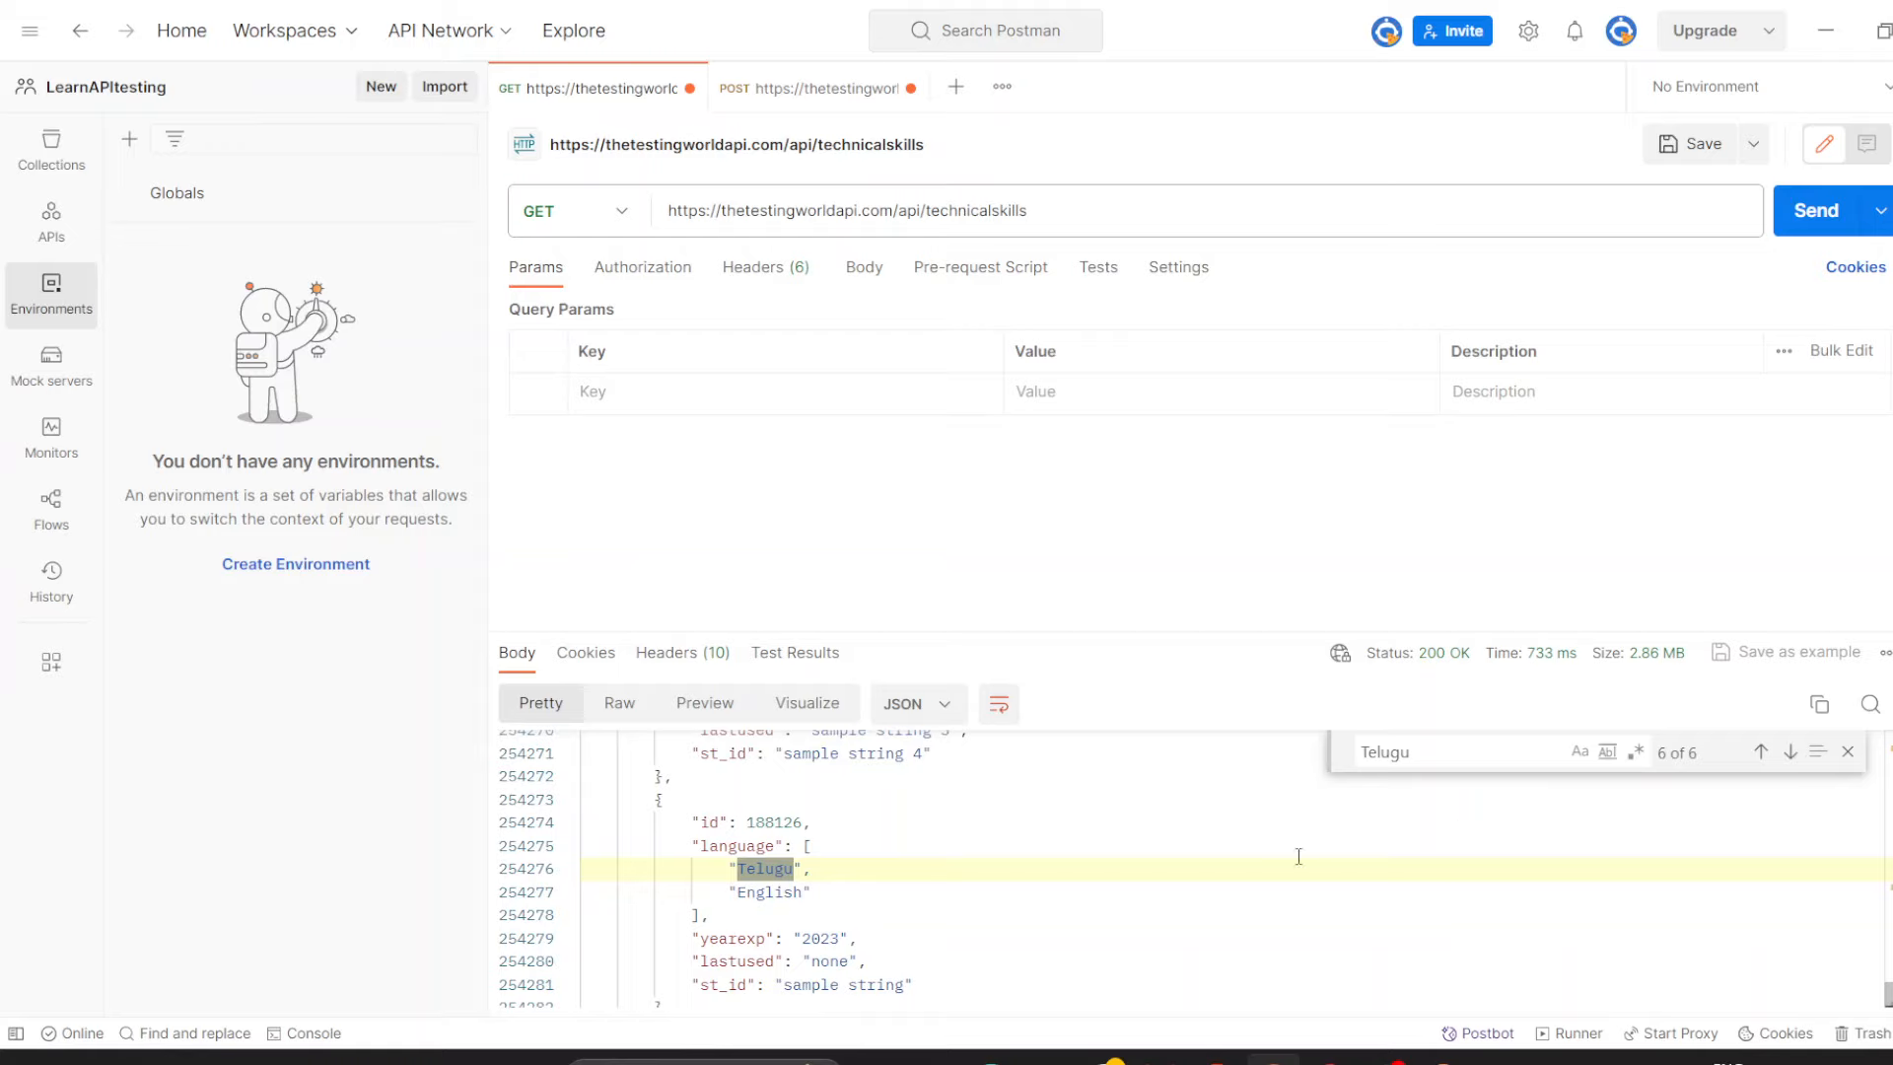
Examine the last matching record's id, language, lastused and st_id values and compare them with the POST request's JSON body.
{"action": "scroll", "coordinate": [1191, 869], "scroll_direction": "down", "scroll_amount": 1}
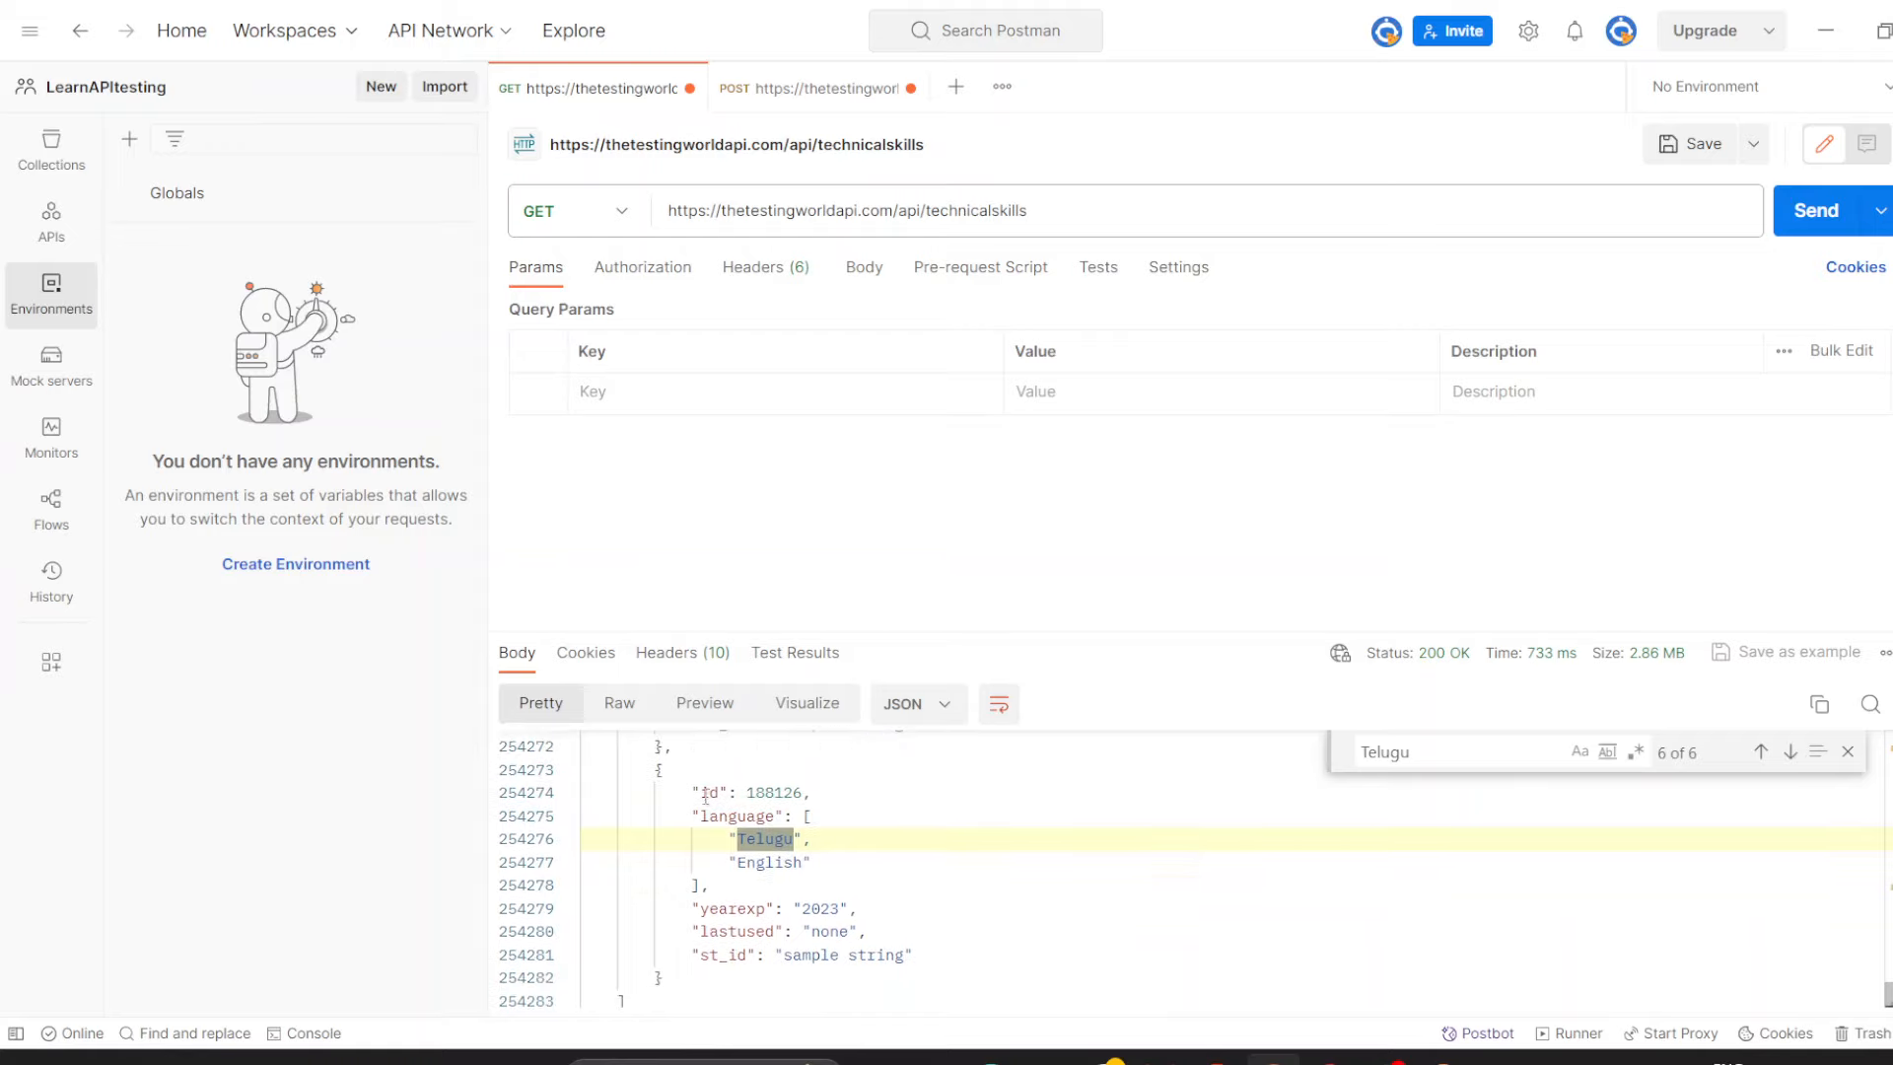
{"action": "left_click_drag", "start_coordinate": [666, 771], "coordinate": [739, 941]}
{"action": "scroll", "coordinate": [738, 941], "scroll_direction": "up", "scroll_amount": 1}
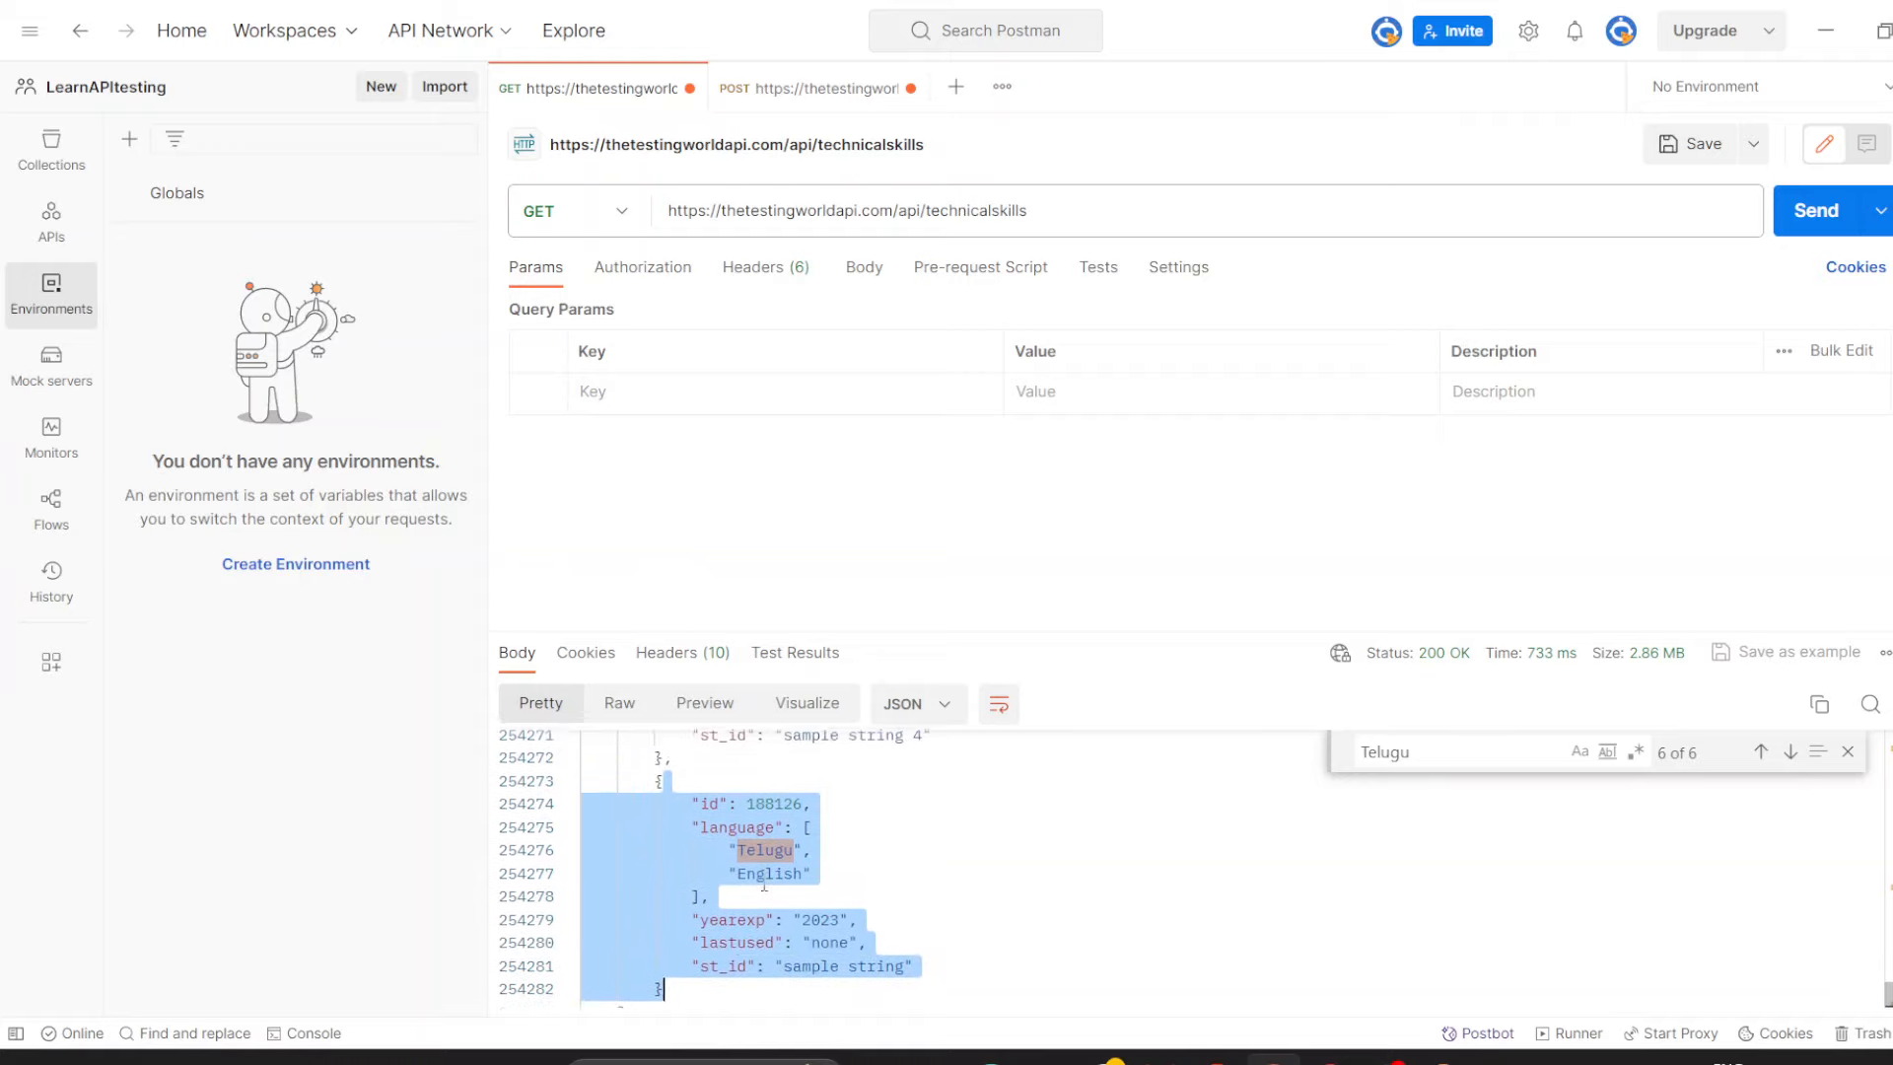
{"action": "left_click", "coordinate": [775, 806]}
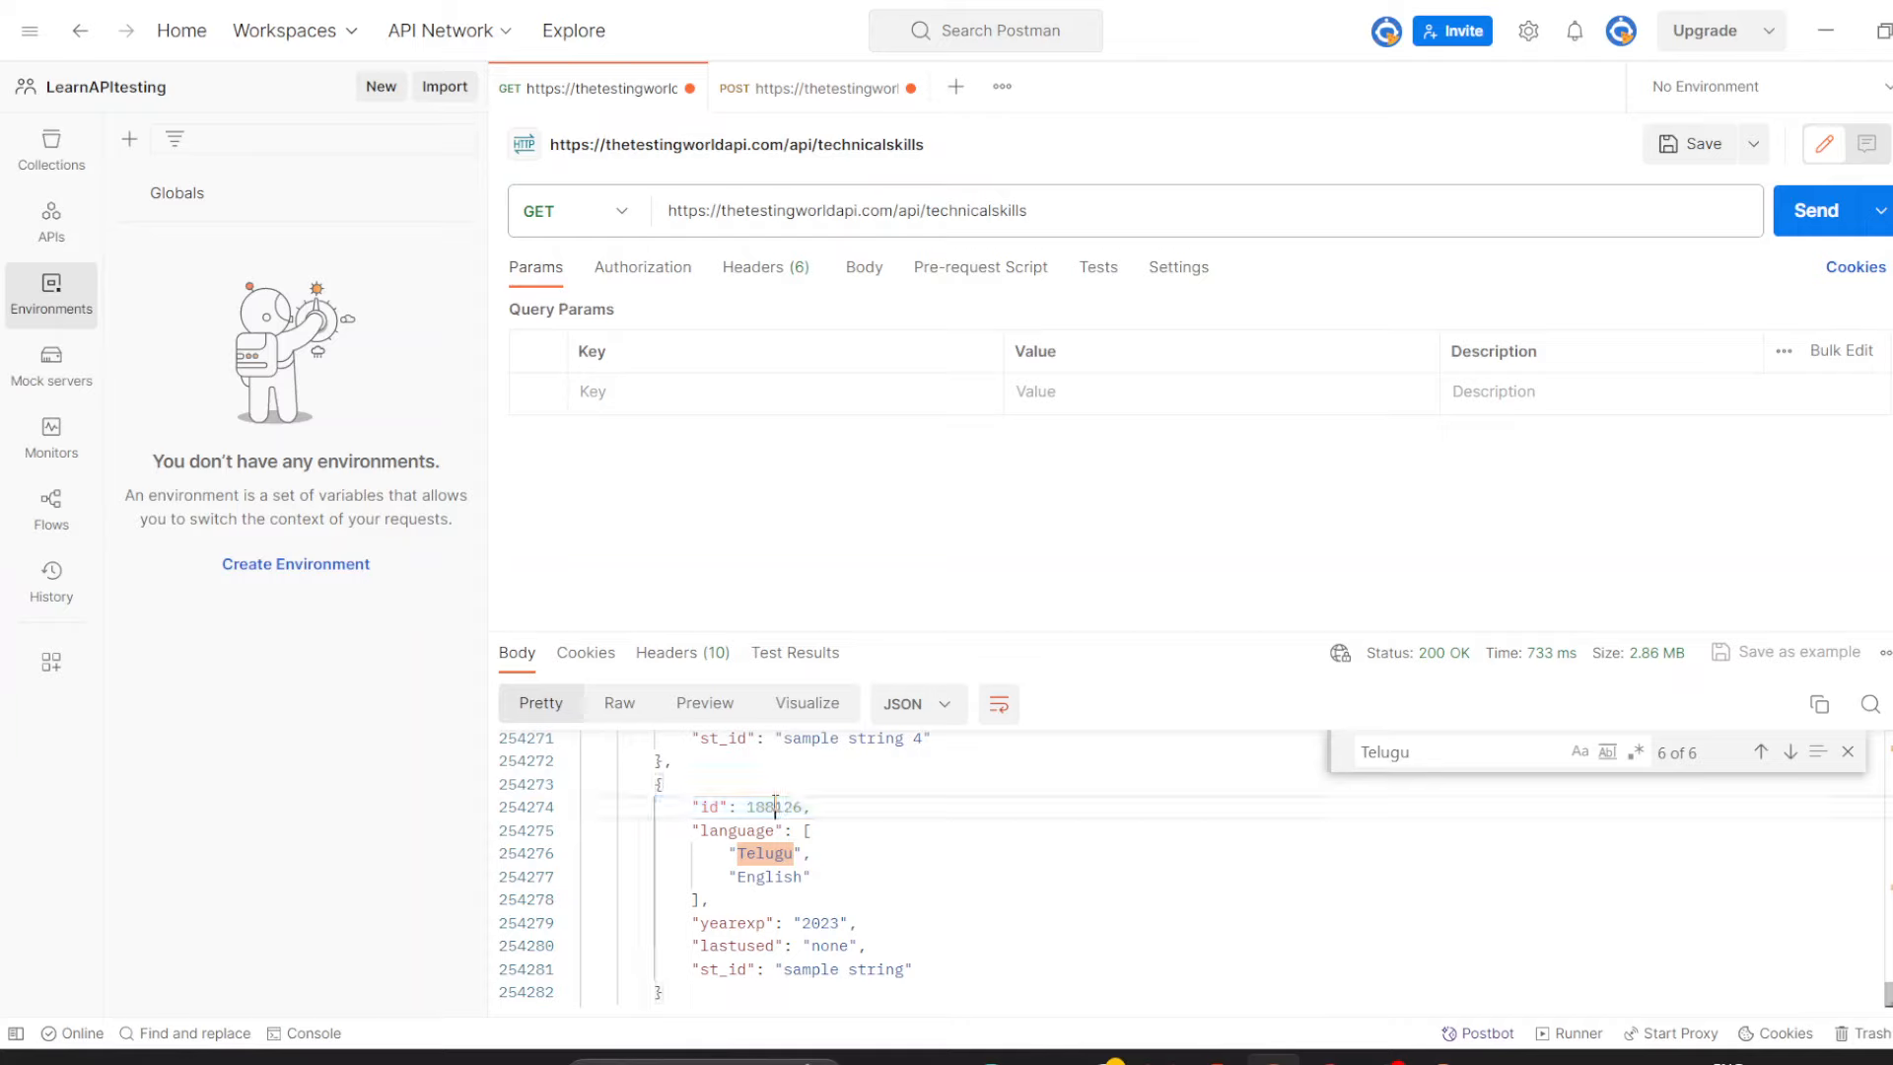
{"action": "double_click", "coordinate": [775, 806]}
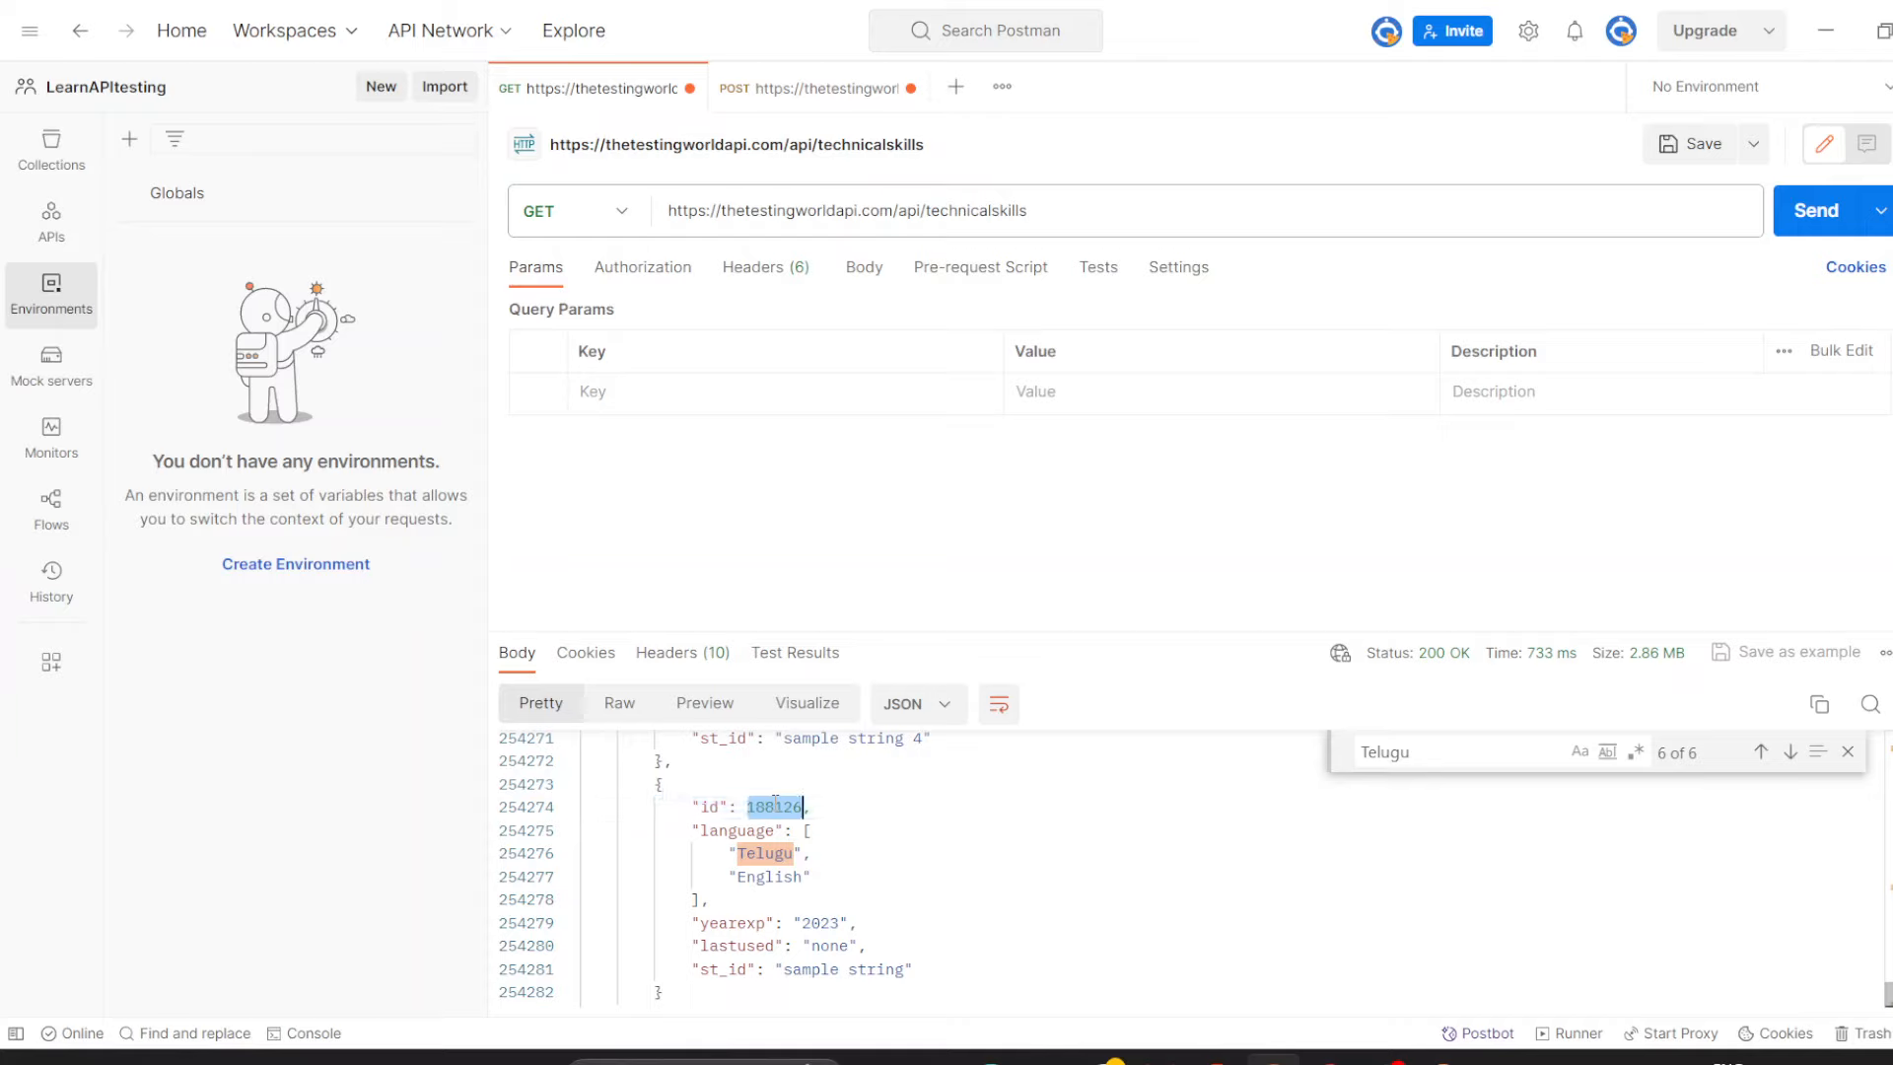
{"action": "double_click", "coordinate": [742, 853]}
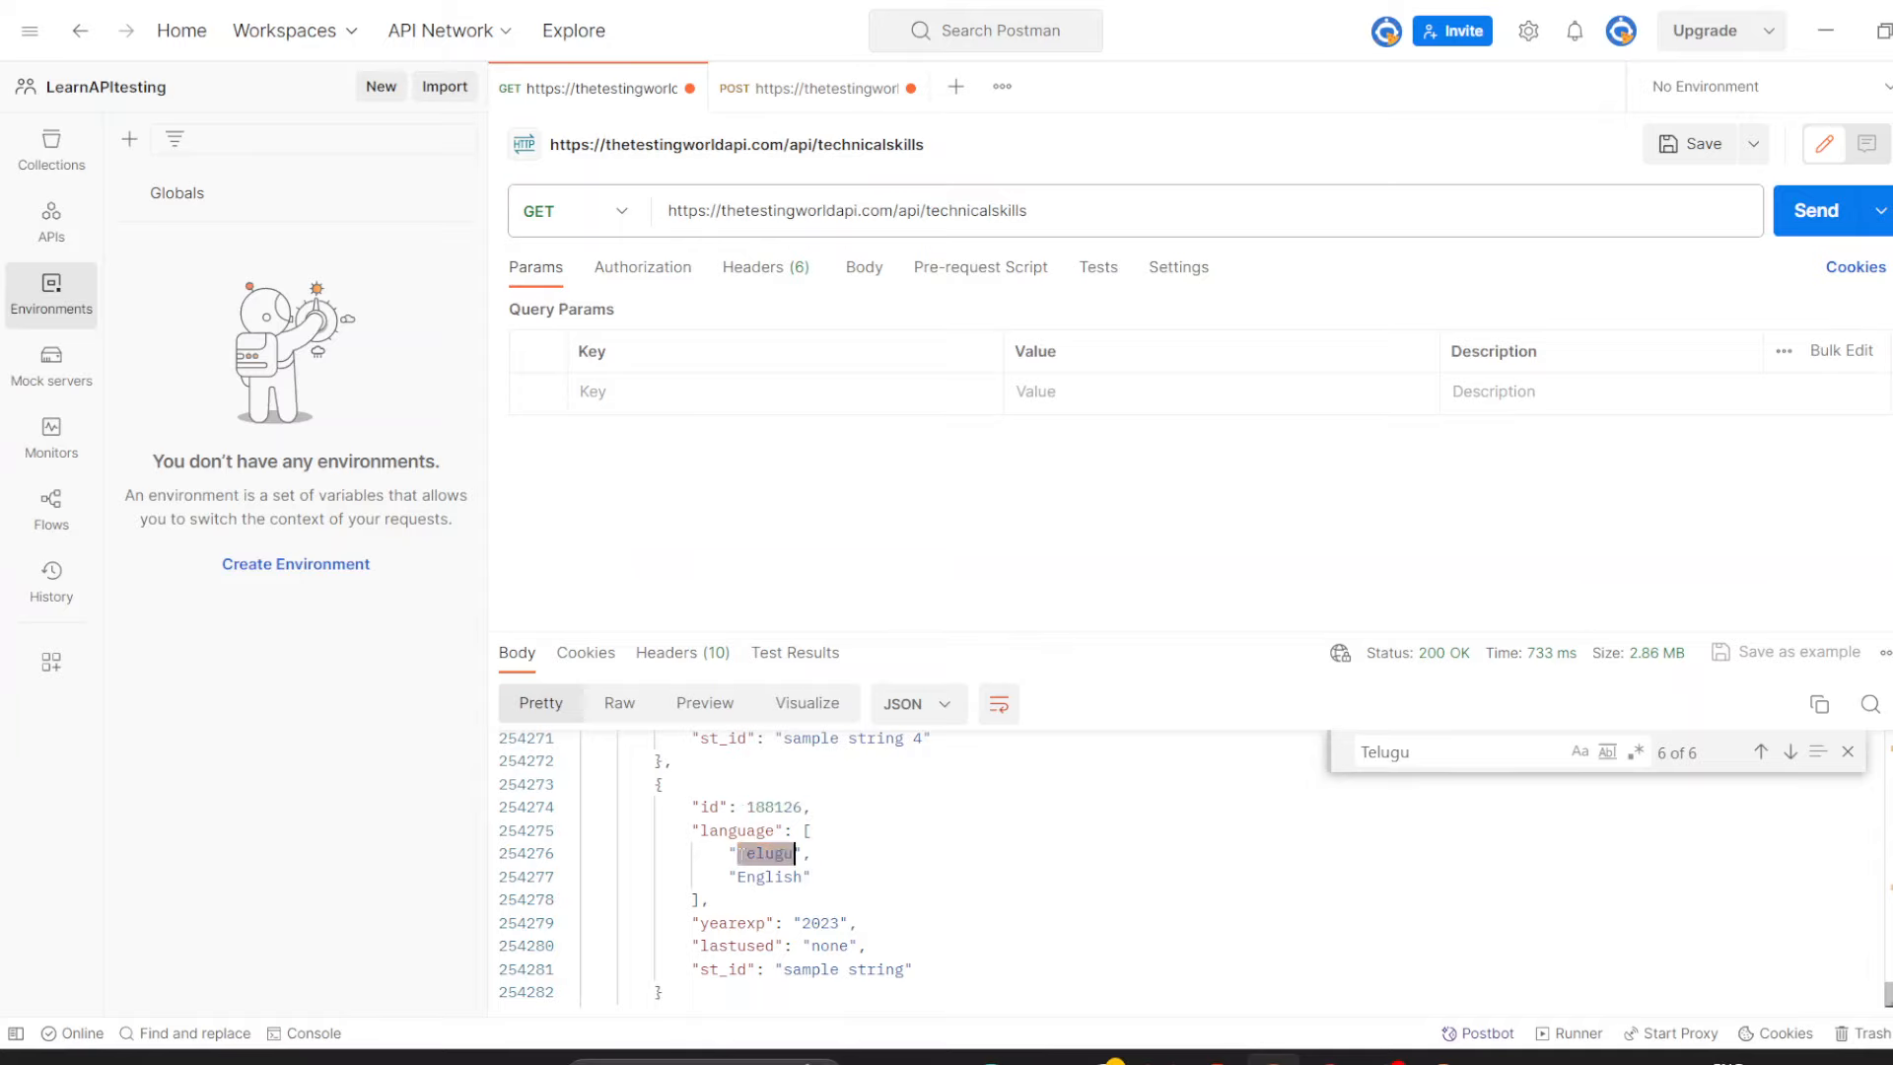
{"action": "left_click", "coordinate": [785, 89]}
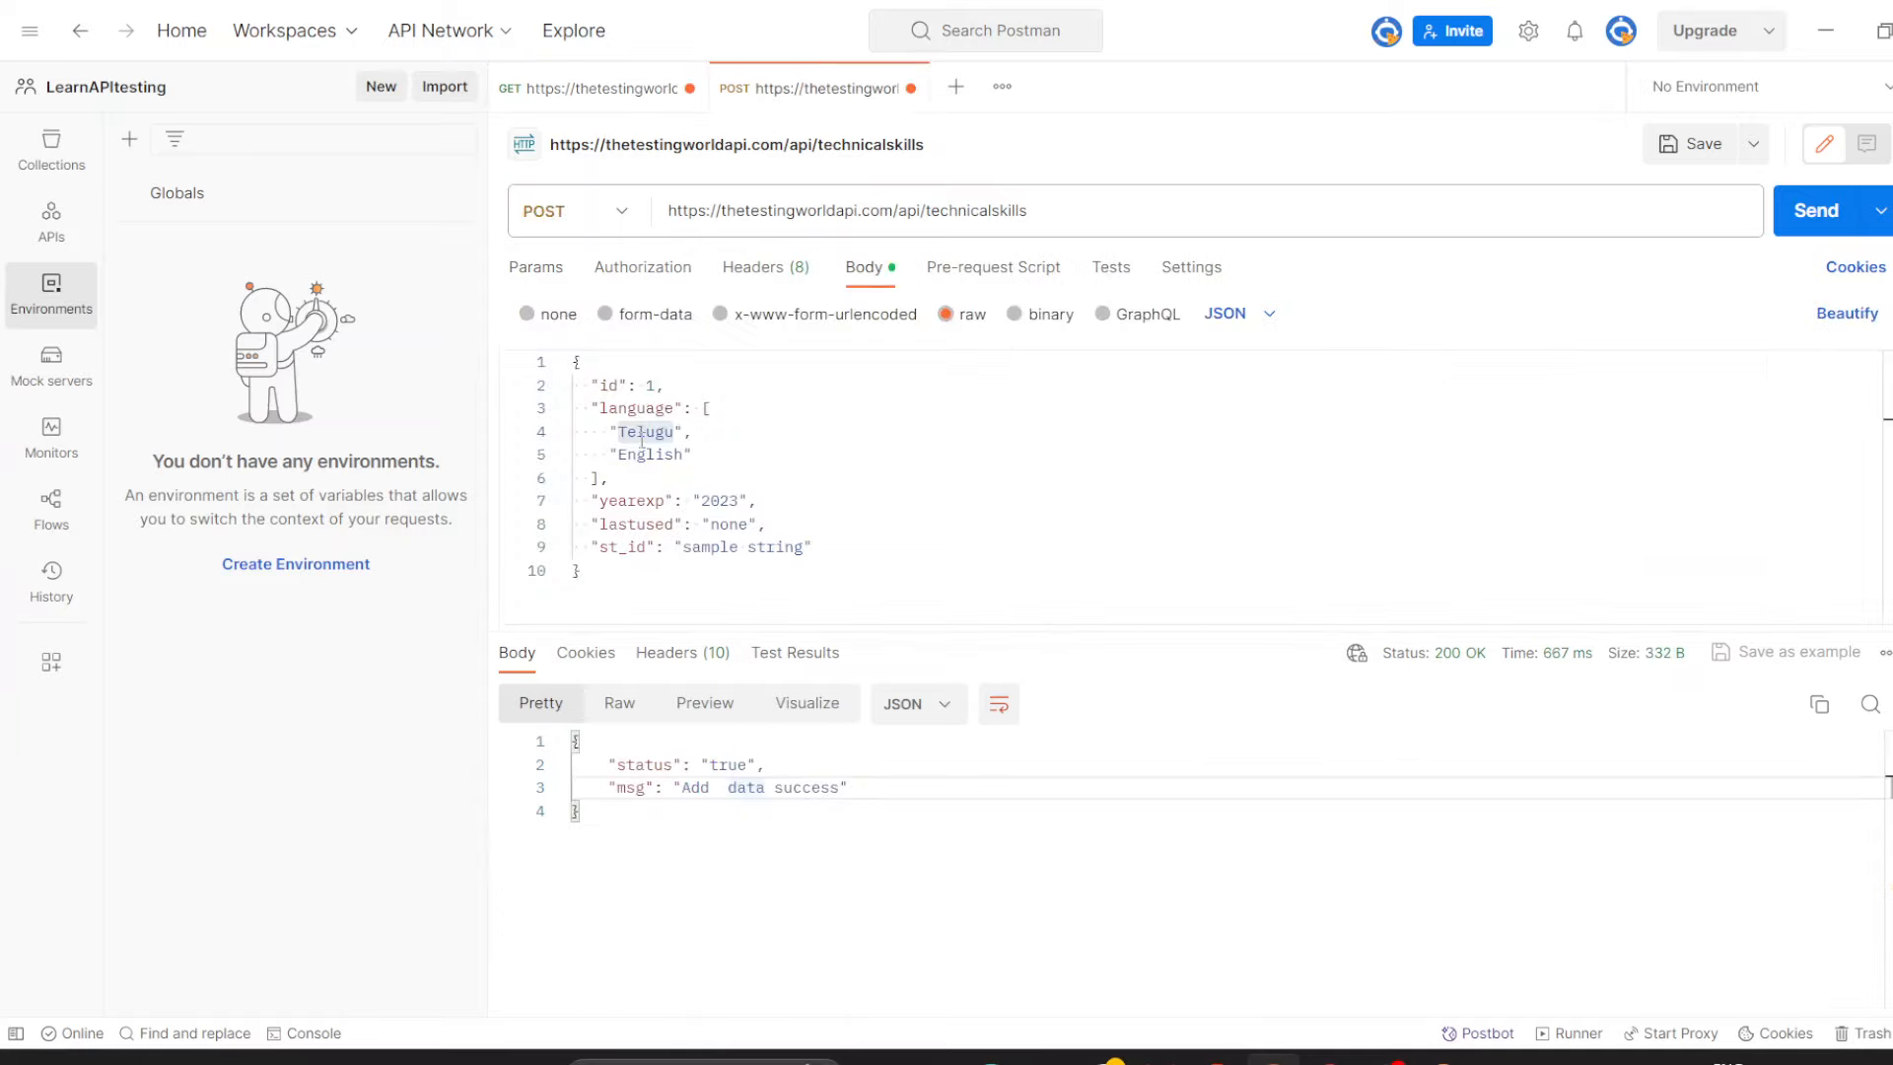
{"action": "left_click", "coordinate": [610, 92]}
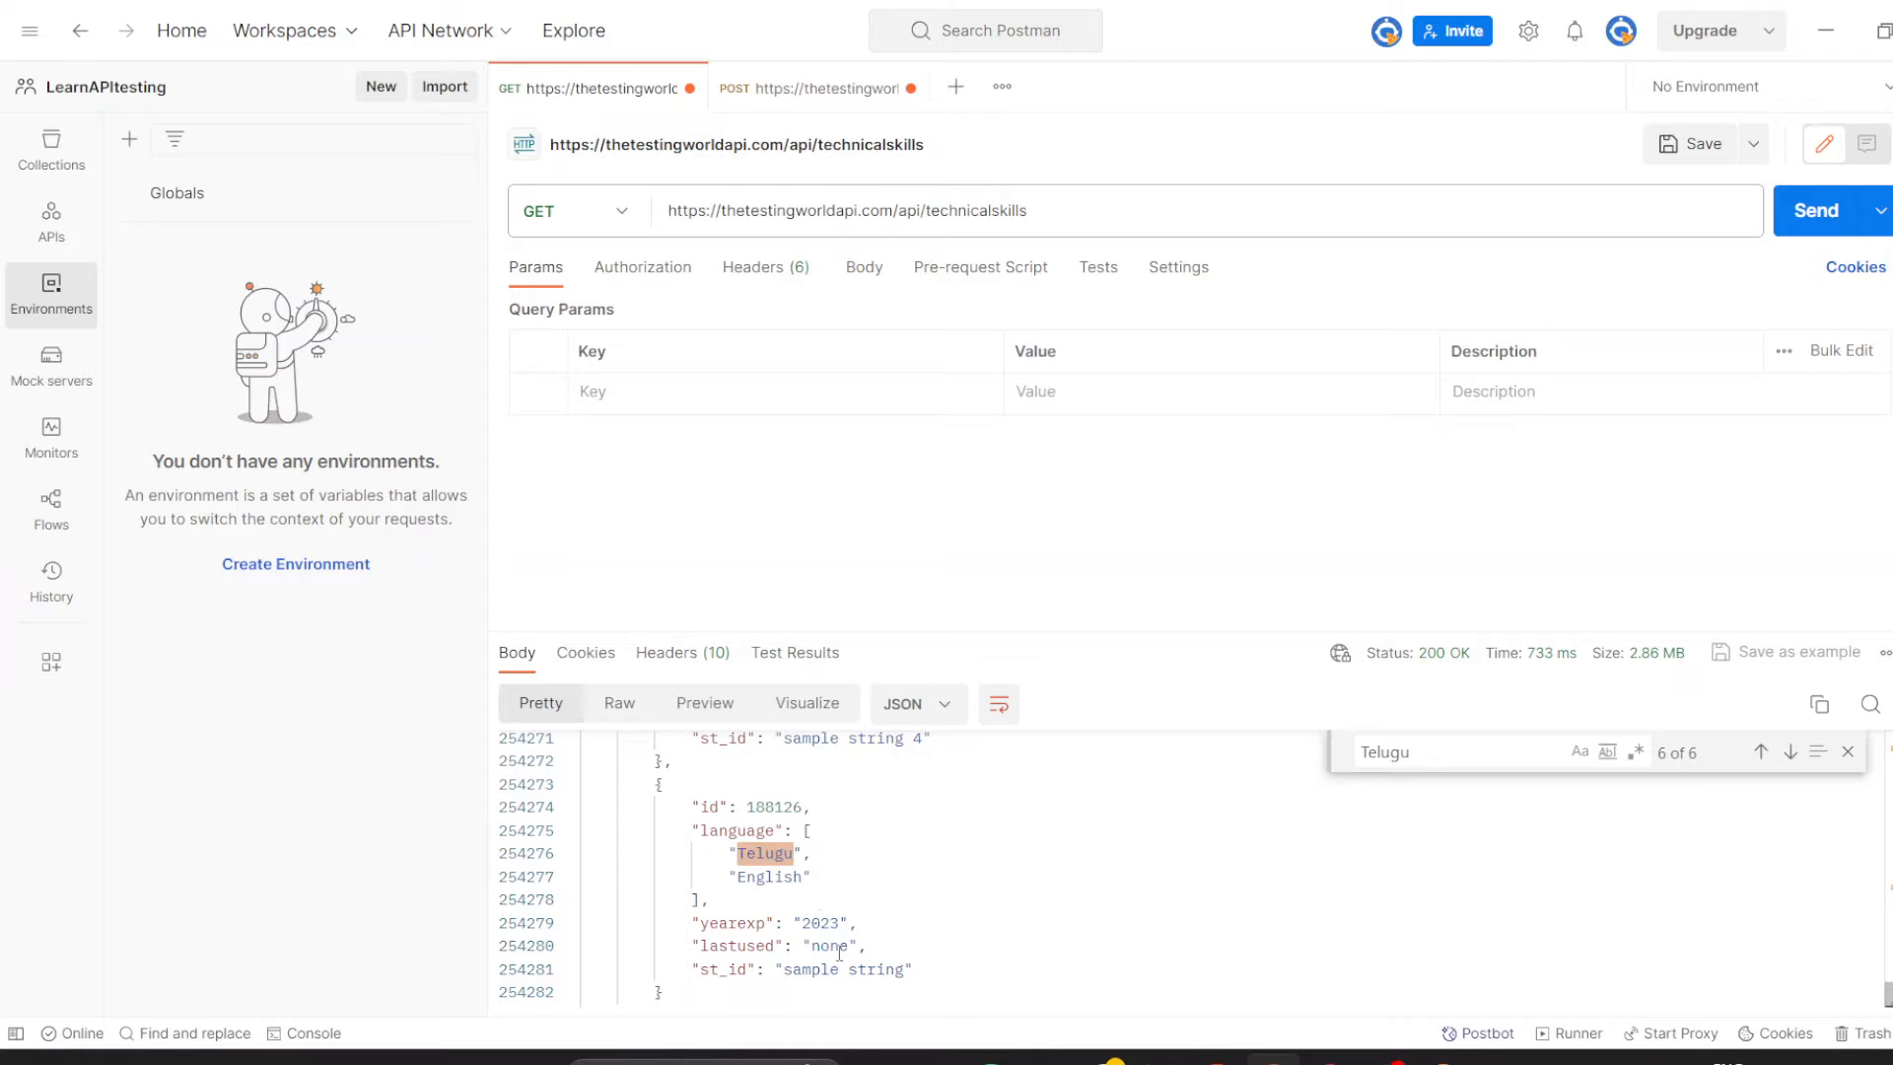
{"action": "double_click", "coordinate": [872, 971]}
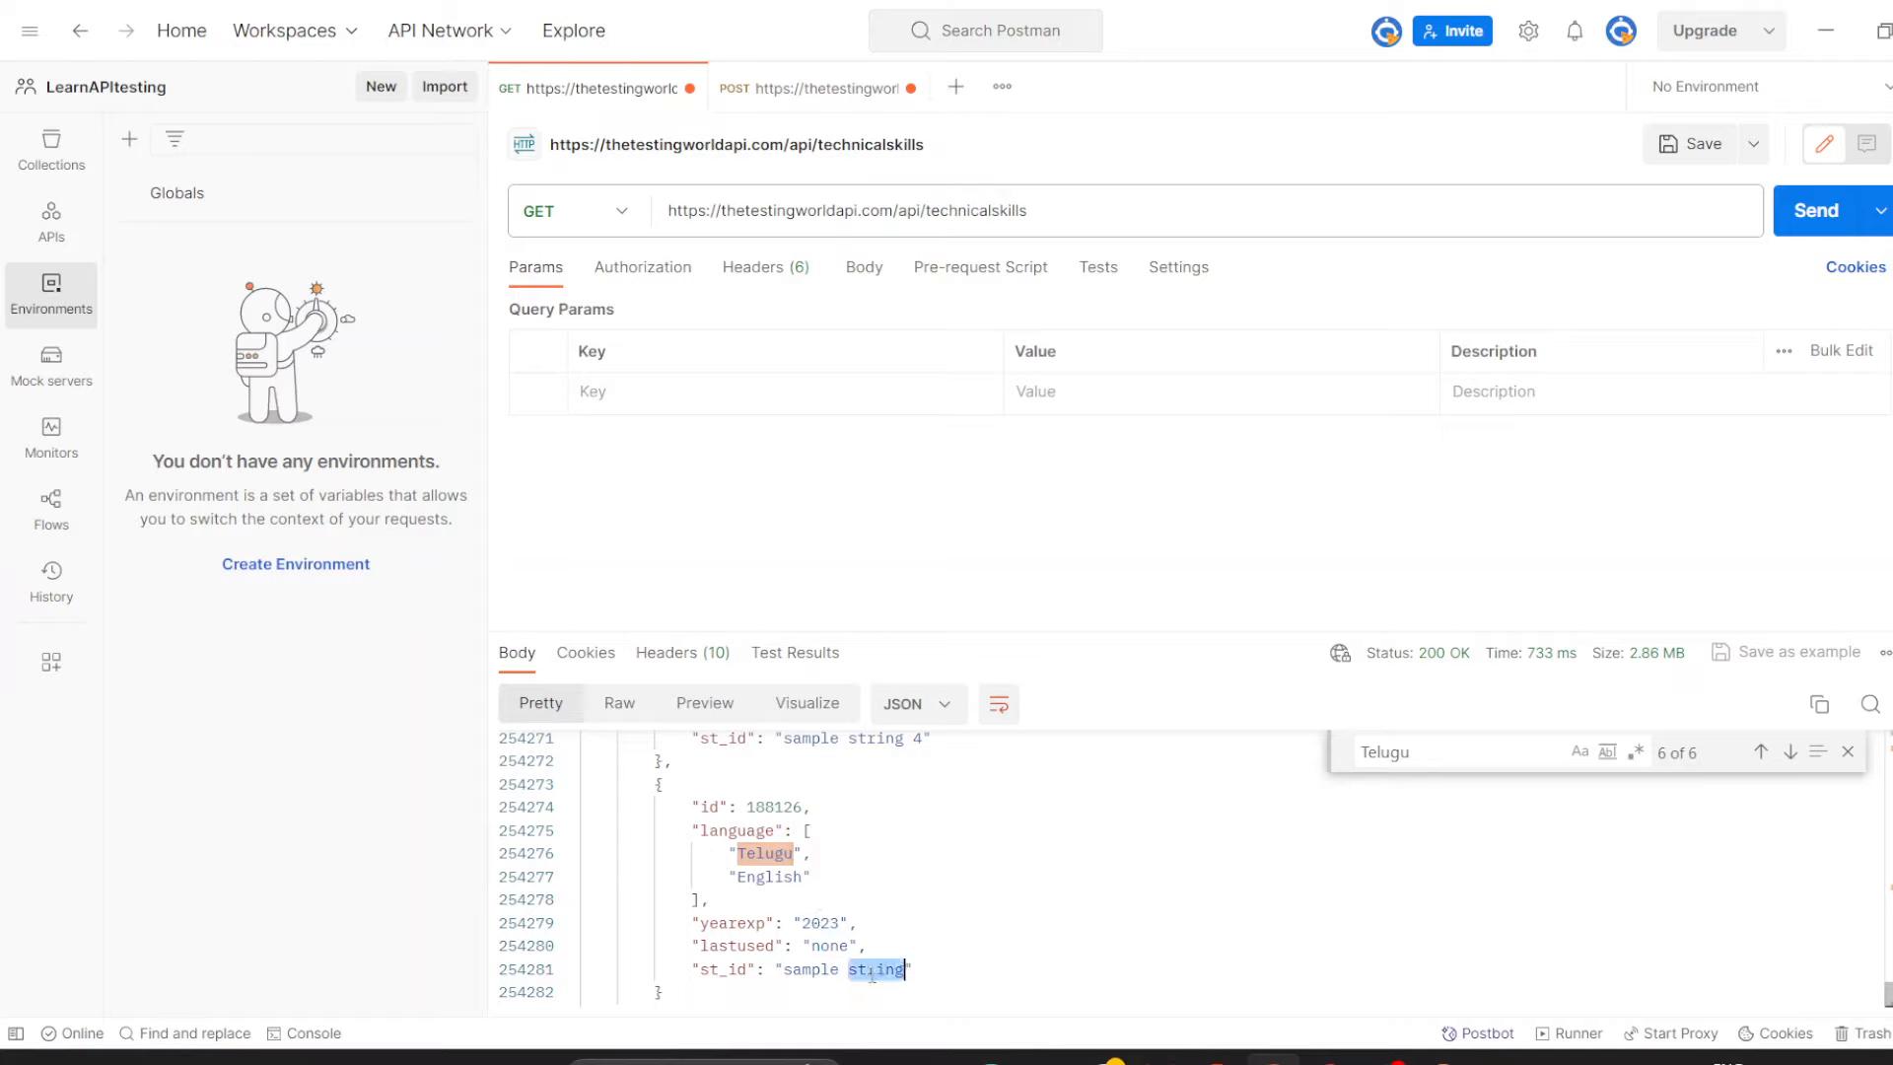
{"action": "scroll", "coordinate": [872, 971], "scroll_direction": "up", "scroll_amount": 1}
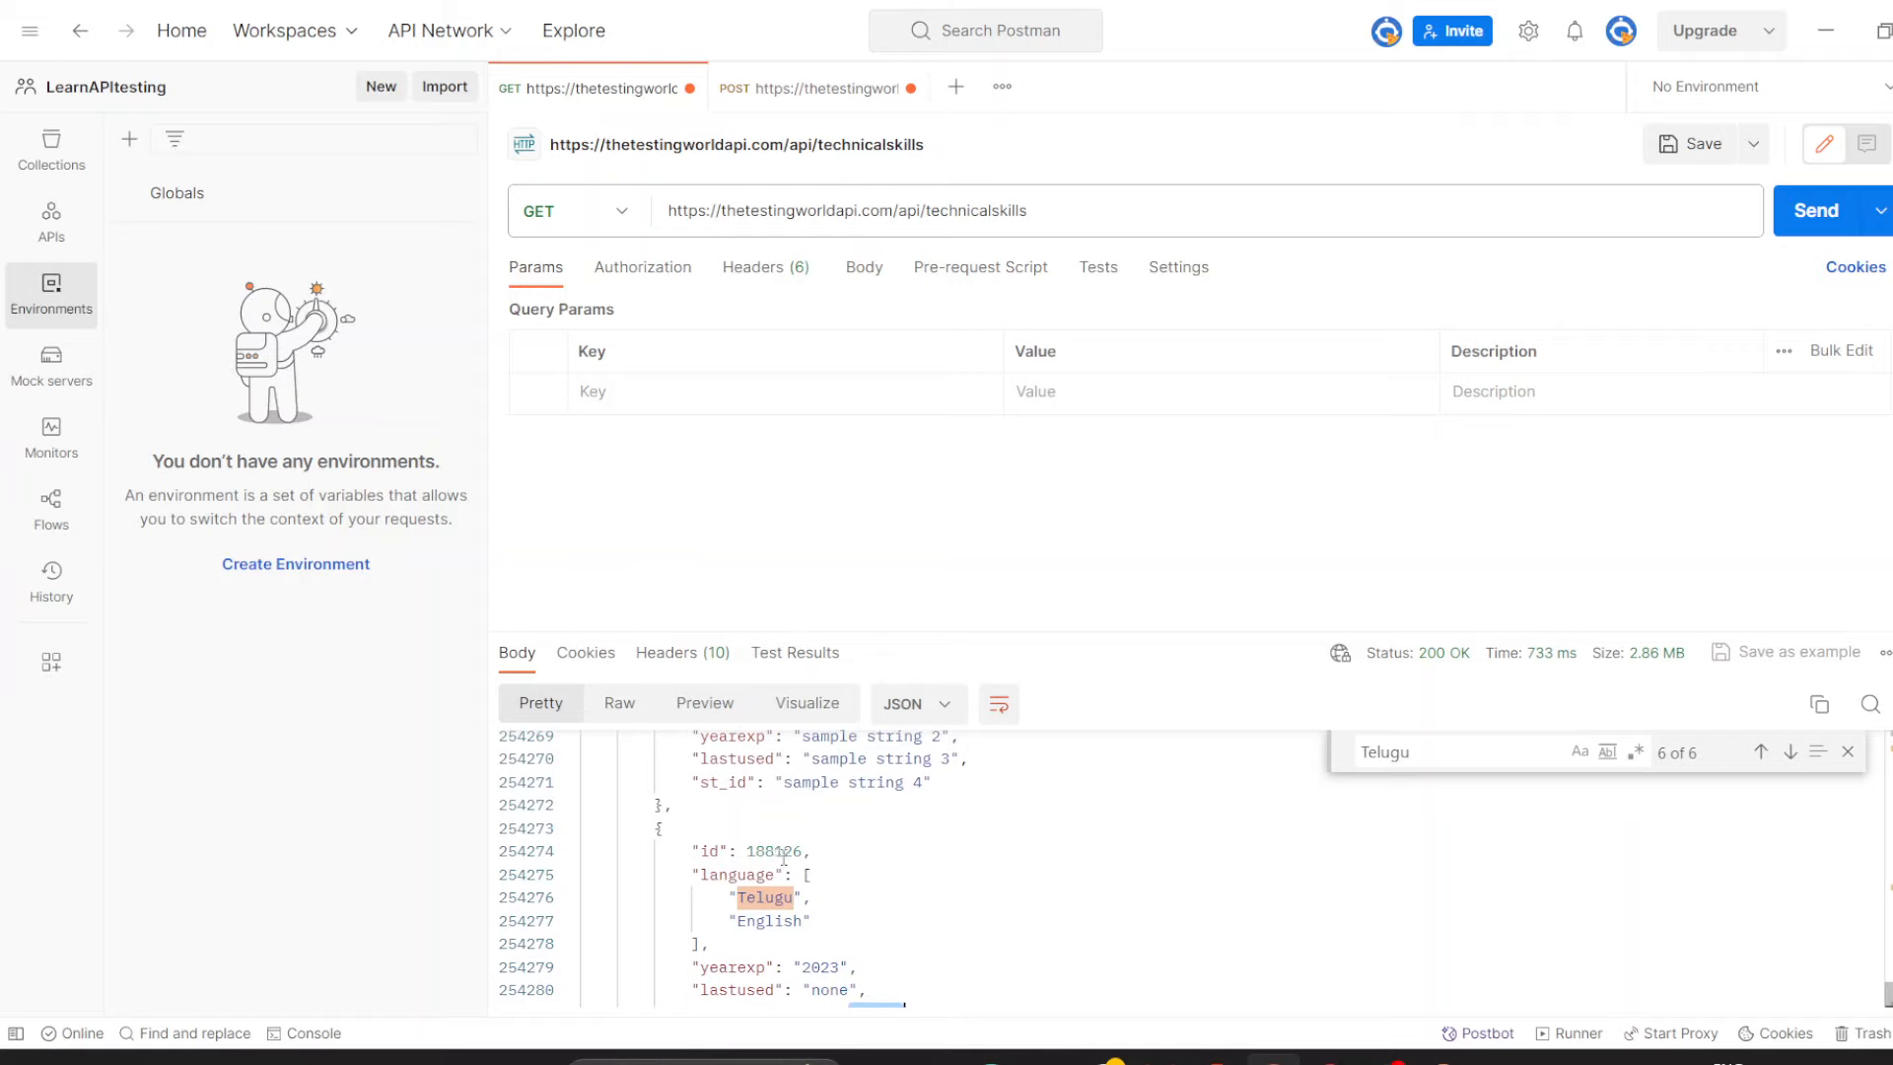
Append the new record's id, /188126, to the GET technicalskills URL and send the request.
{"action": "left_click", "coordinate": [784, 850]}
{"action": "double_click", "coordinate": [784, 850]}
{"action": "triple_click", "coordinate": [1073, 202]}
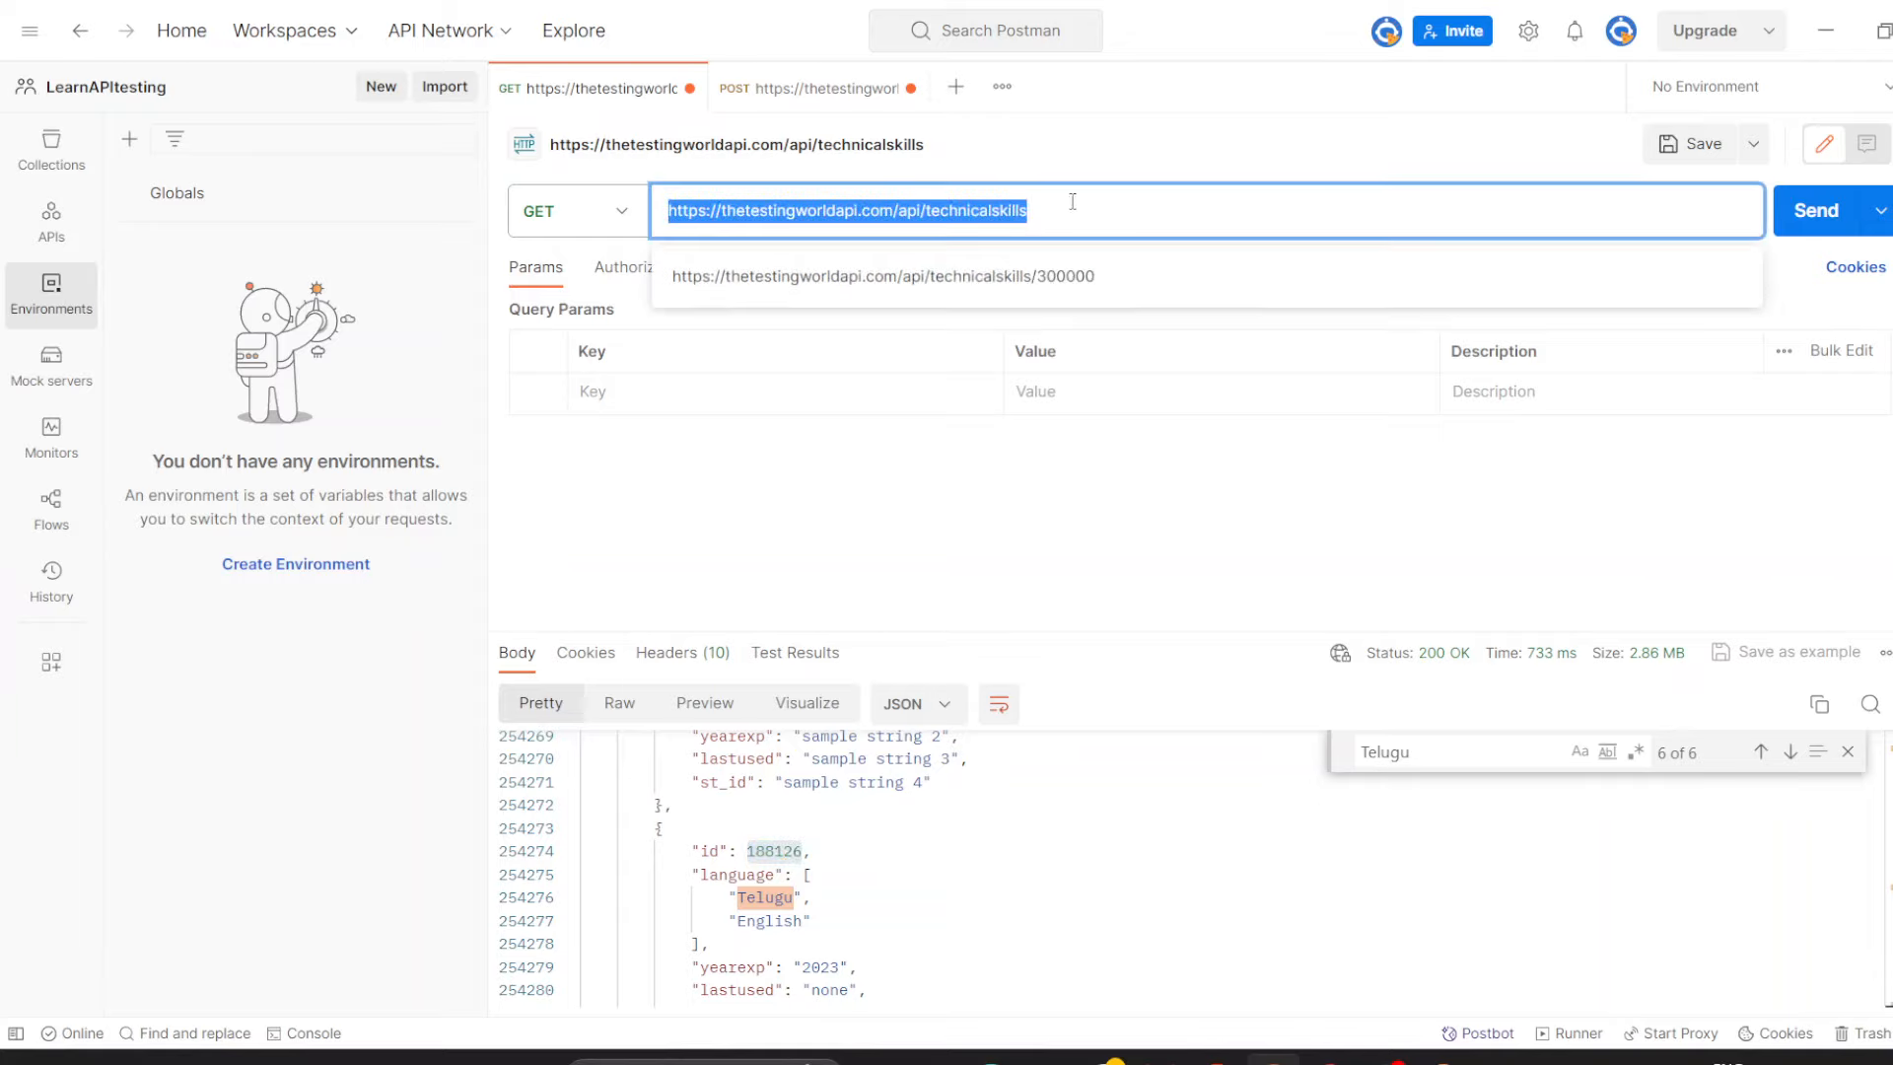
{"action": "left_click", "coordinate": [1072, 202]}
{"action": "scroll", "coordinate": [1026, 809], "scroll_direction": "up", "scroll_amount": 1}
{"action": "scroll", "coordinate": [1013, 890], "scroll_direction": "down", "scroll_amount": 2}
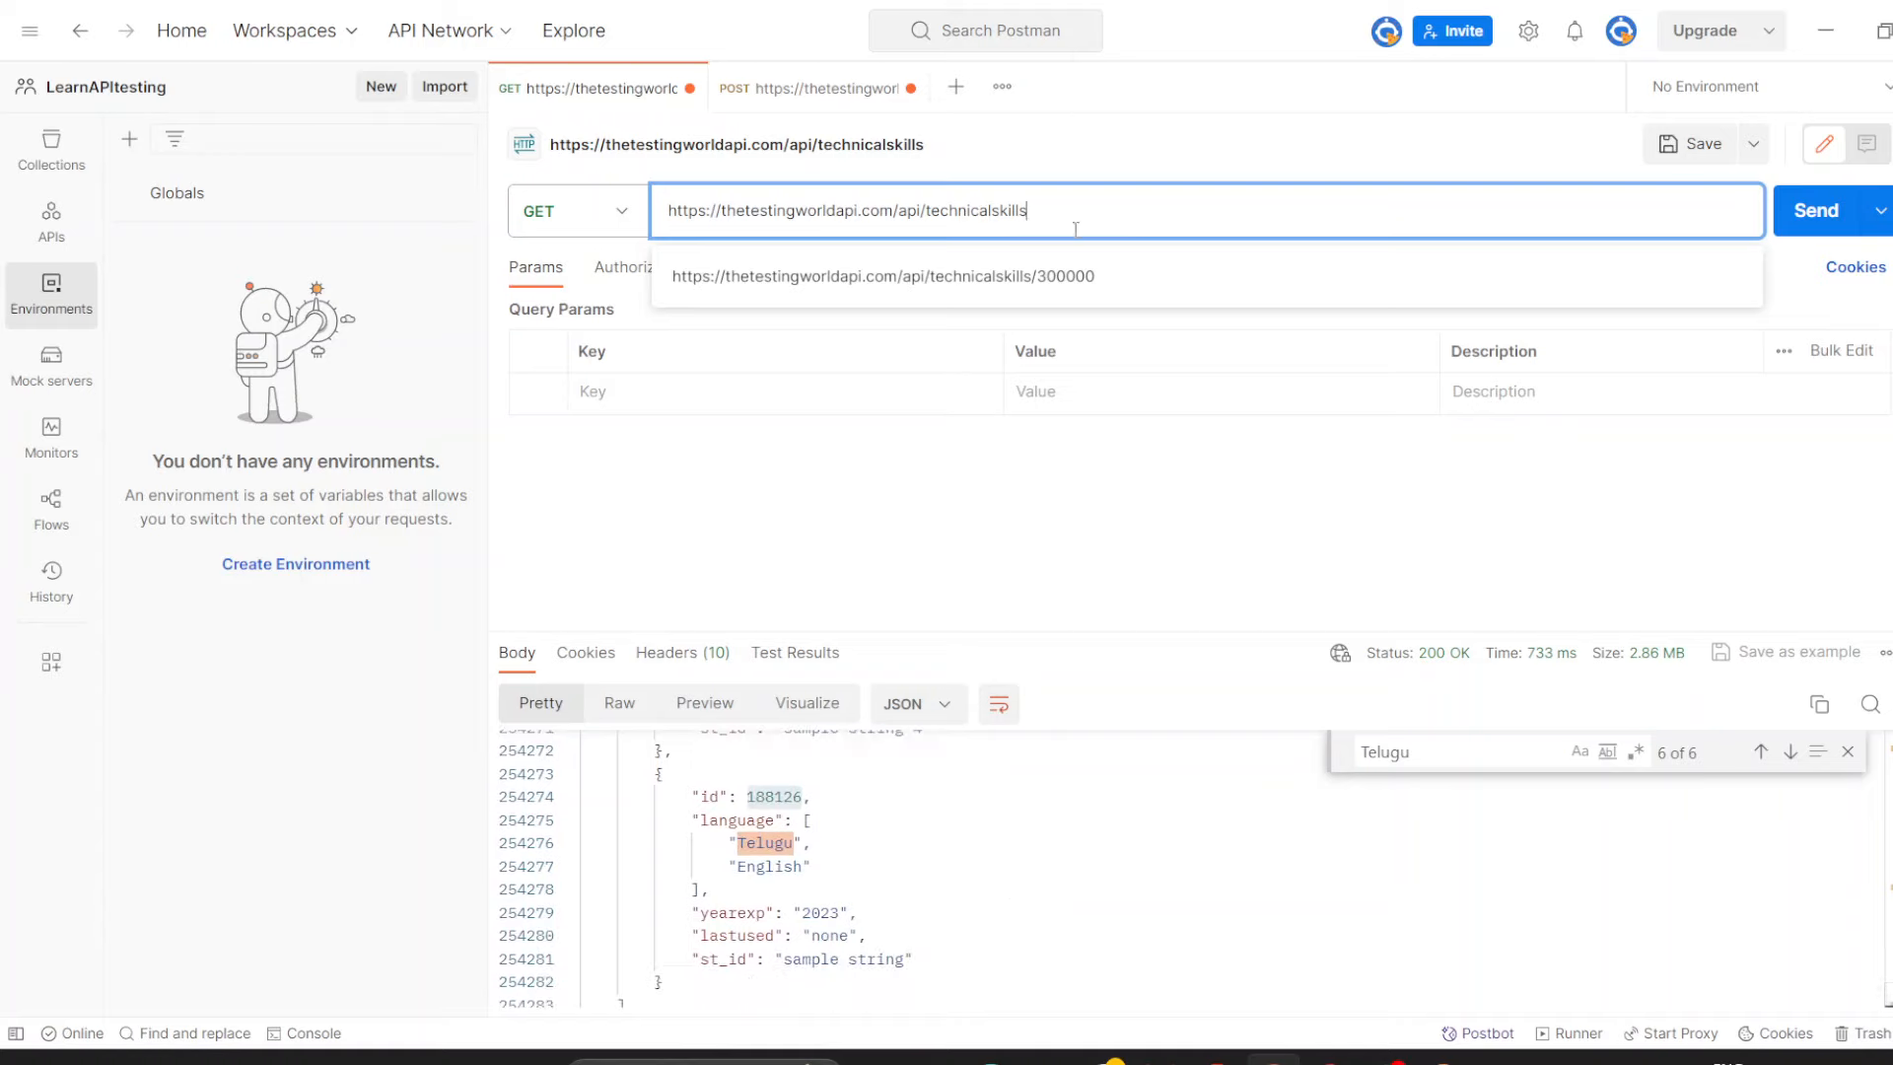
{"action": "type", "text": "/188126"}
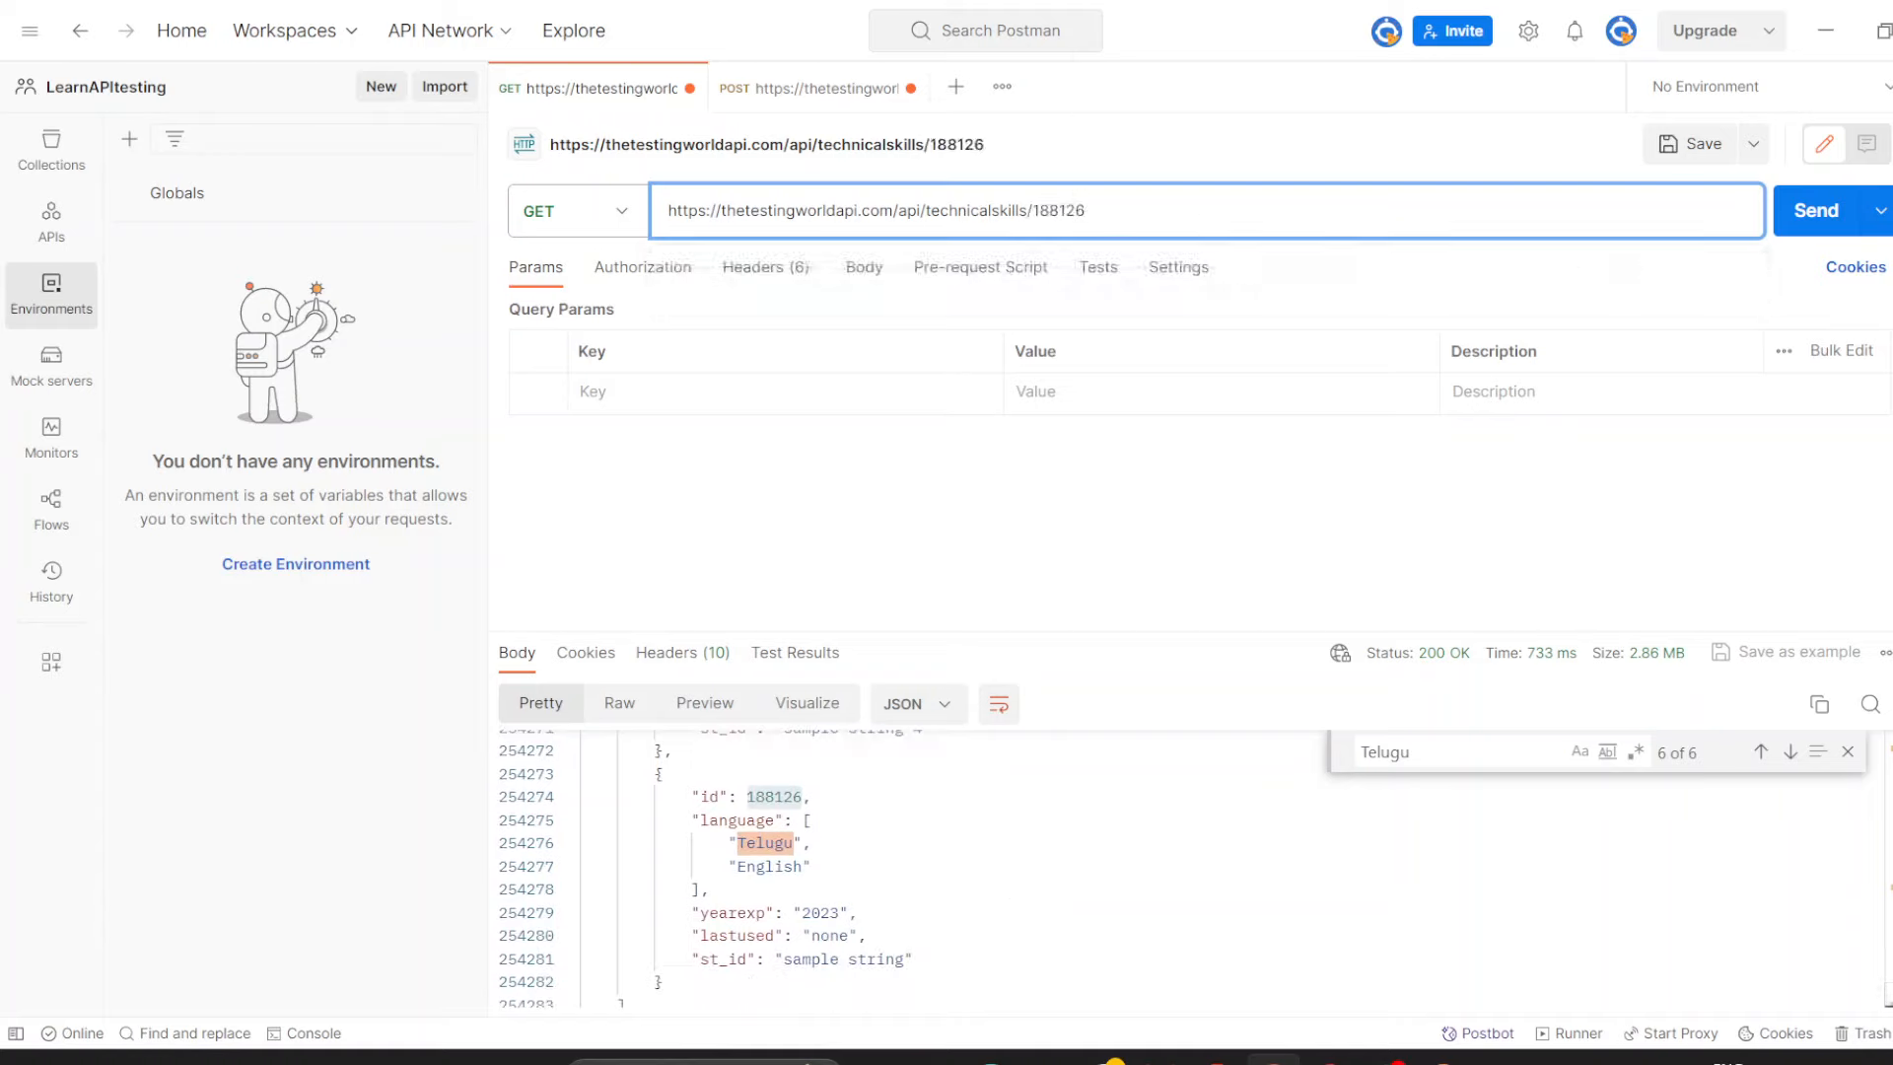
{"action": "left_click", "coordinate": [1814, 229]}
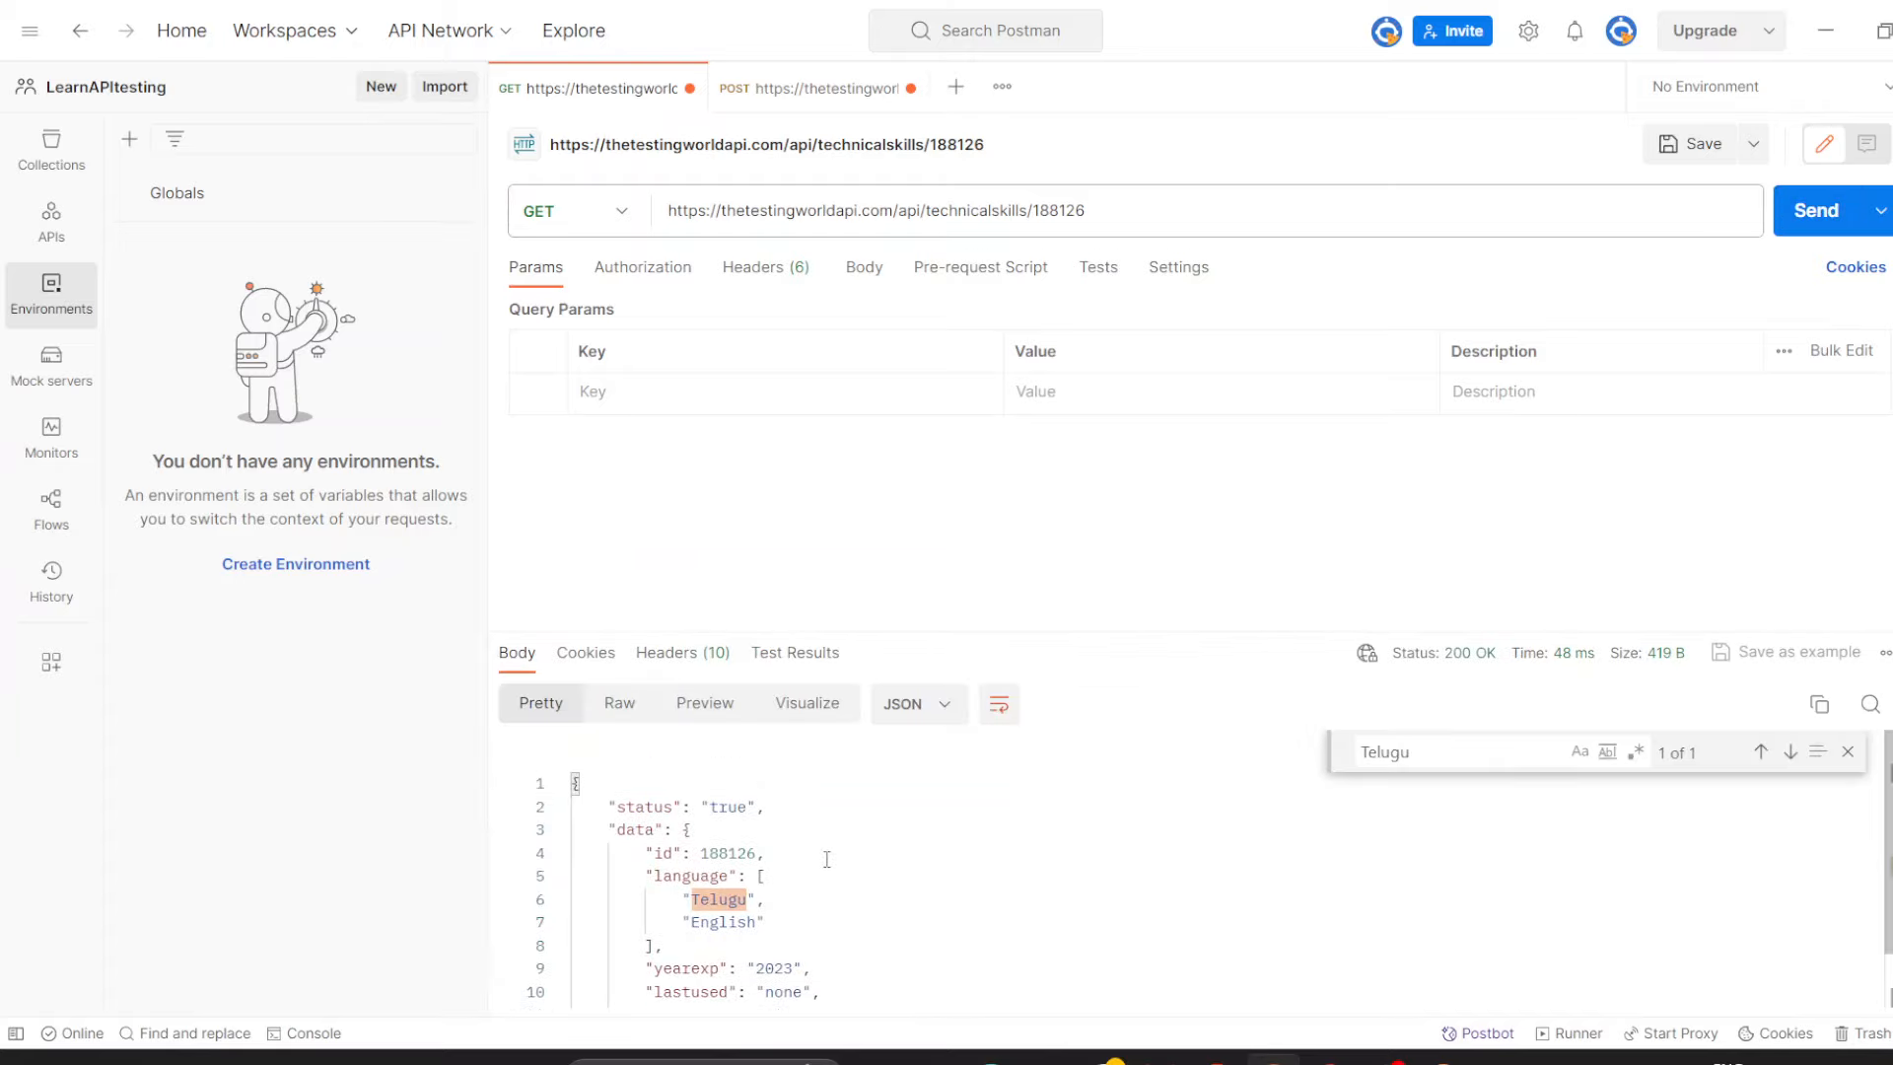
Review all fields of the single record returned by the GET request and close the response search.
{"action": "scroll", "coordinate": [827, 859], "scroll_direction": "down", "scroll_amount": 2}
{"action": "scroll", "coordinate": [827, 859], "scroll_direction": "up", "scroll_amount": 2}
{"action": "scroll", "coordinate": [827, 859], "scroll_direction": "down", "scroll_amount": 2}
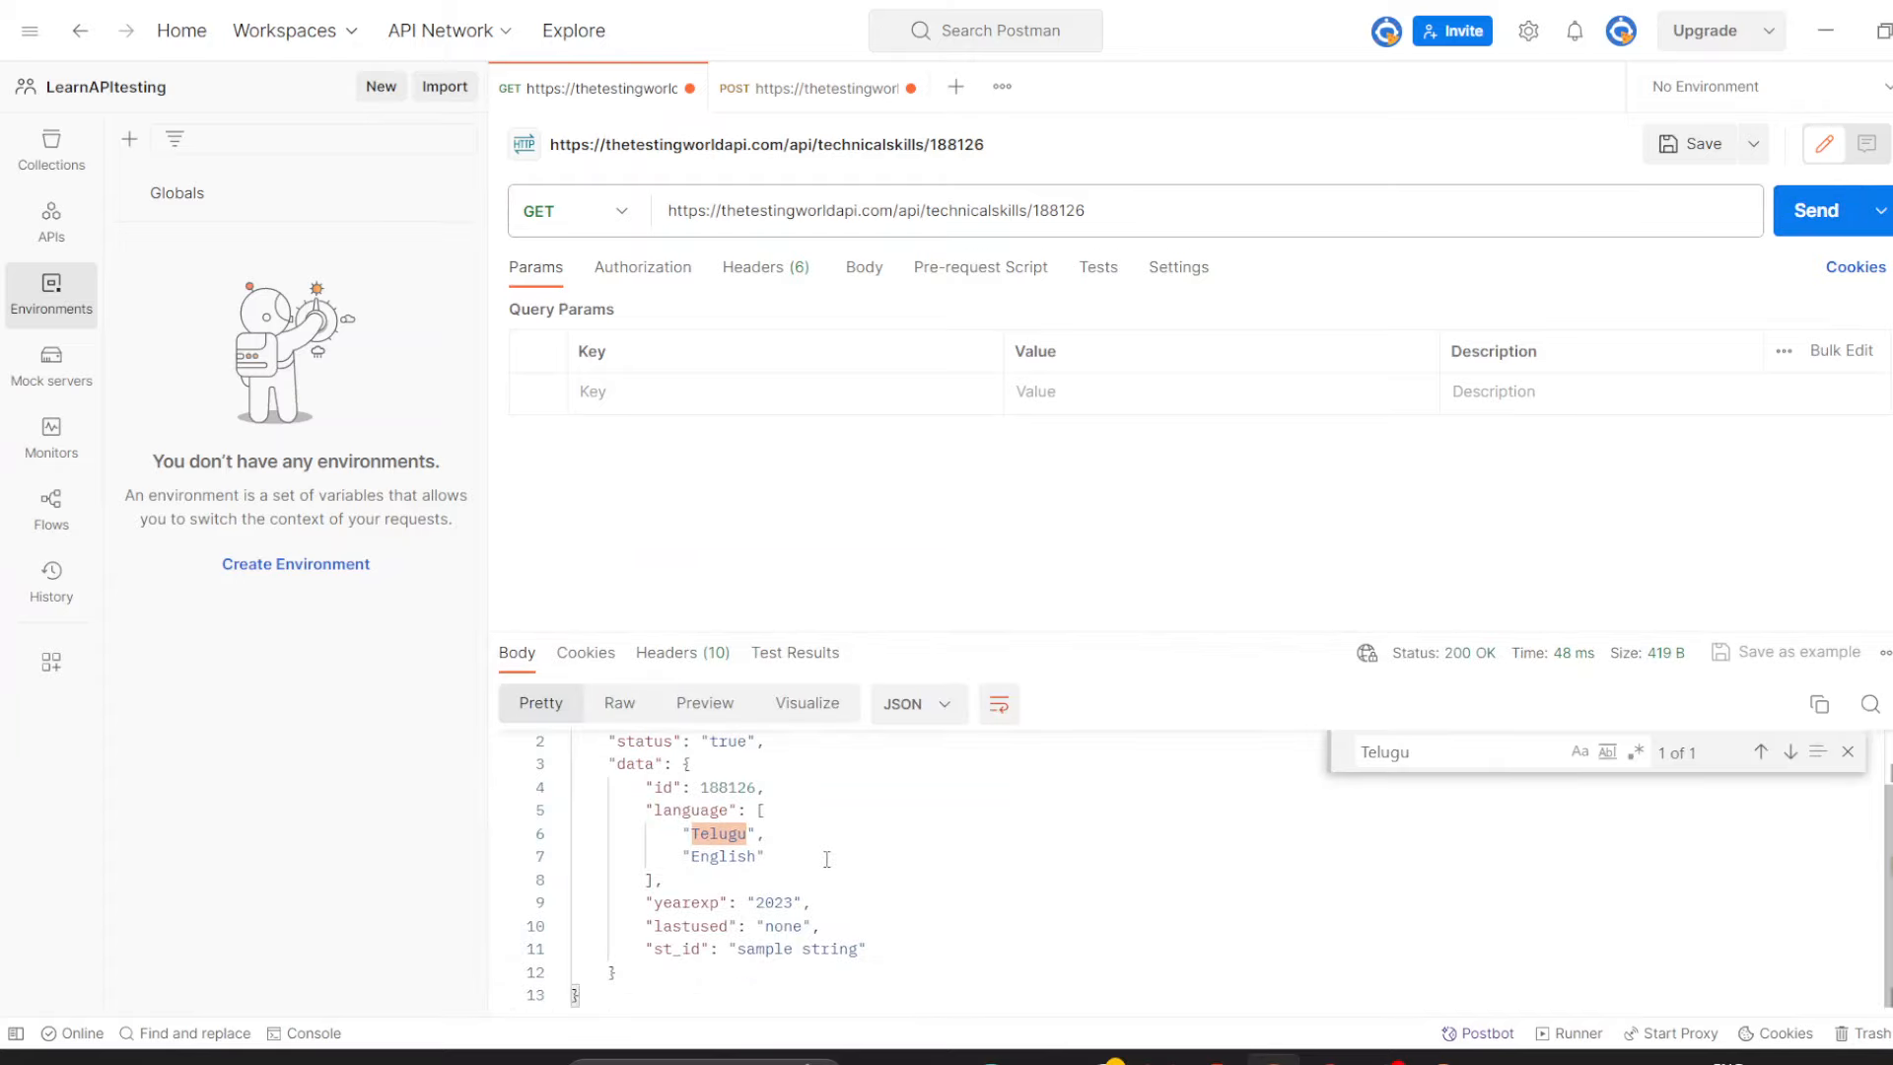
{"action": "scroll", "coordinate": [827, 859], "scroll_direction": "up", "scroll_amount": 2}
{"action": "scroll", "coordinate": [827, 859], "scroll_direction": "down", "scroll_amount": 2}
{"action": "scroll", "coordinate": [827, 859], "scroll_direction": "up", "scroll_amount": 2}
{"action": "scroll", "coordinate": [827, 859], "scroll_direction": "down", "scroll_amount": 2}
{"action": "scroll", "coordinate": [827, 859], "scroll_direction": "up", "scroll_amount": 2}
{"action": "scroll", "coordinate": [828, 859], "scroll_direction": "down", "scroll_amount": 2}
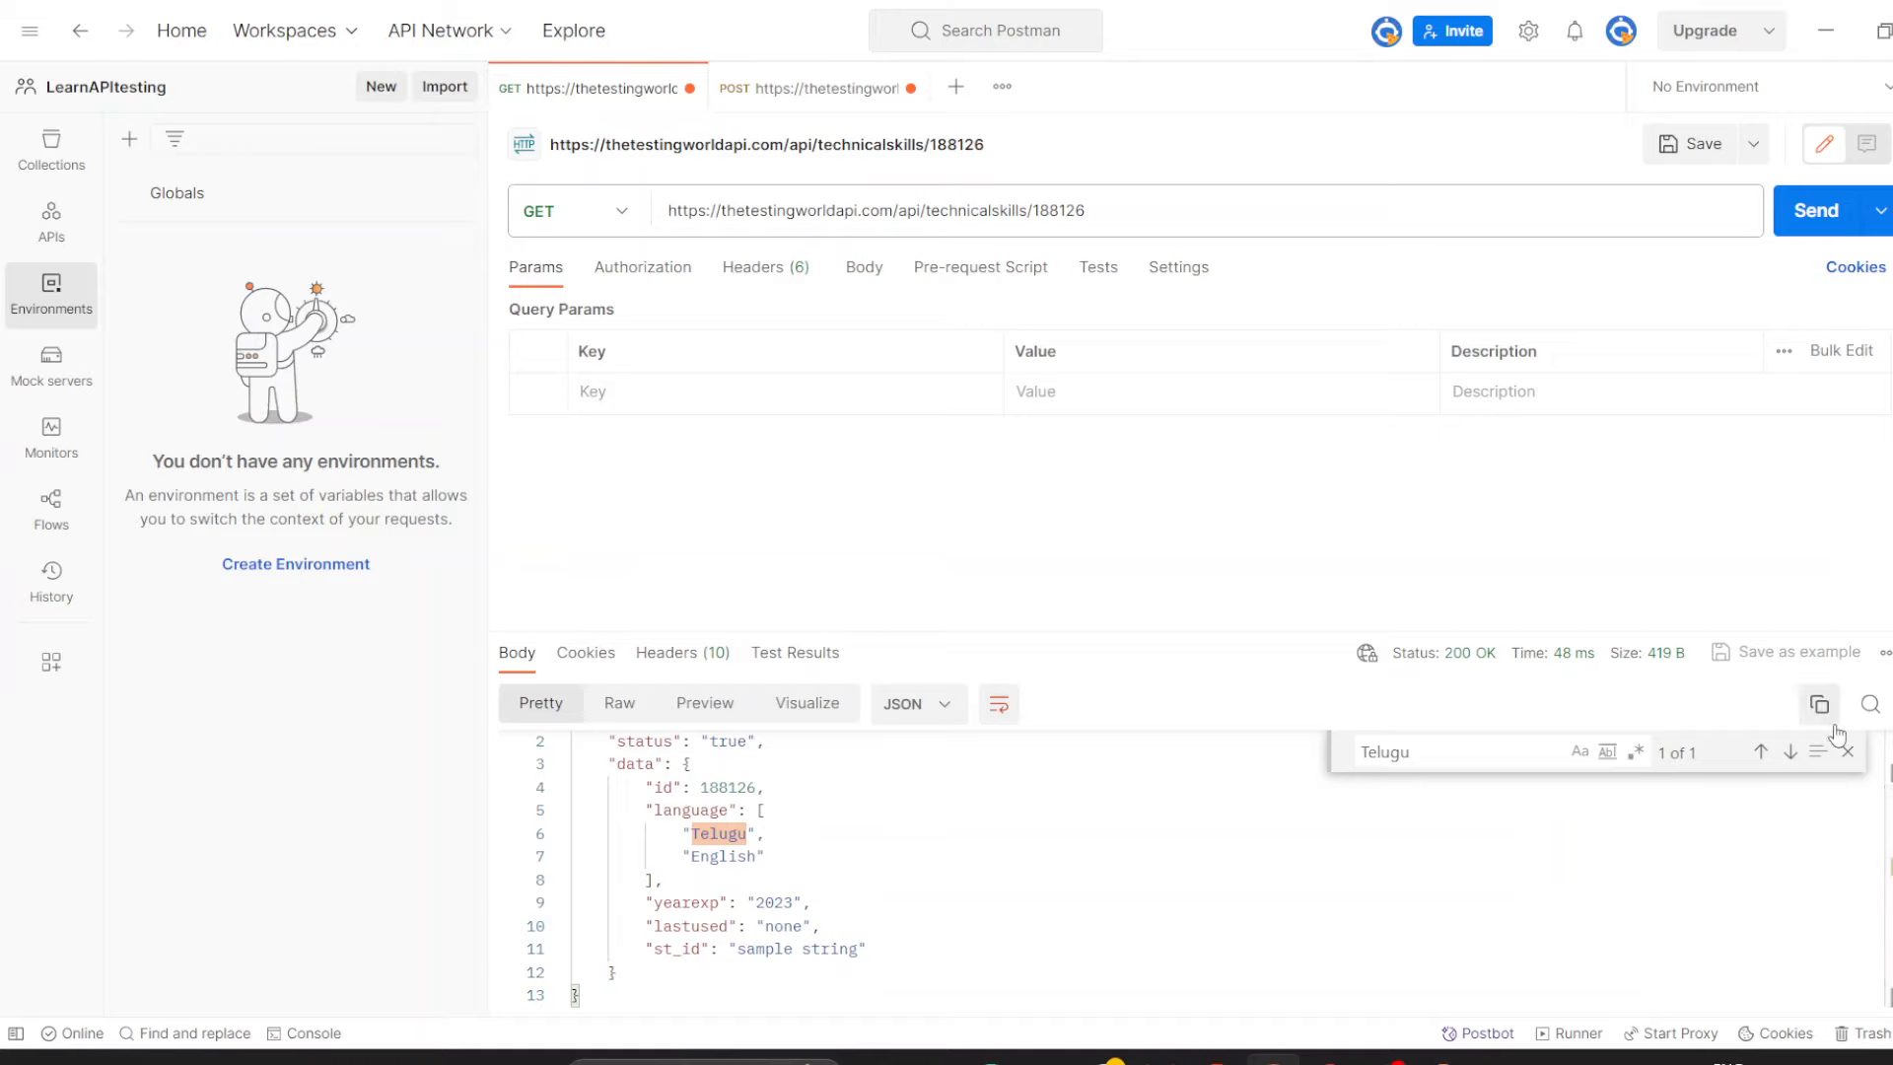
{"action": "left_click", "coordinate": [1850, 755]}
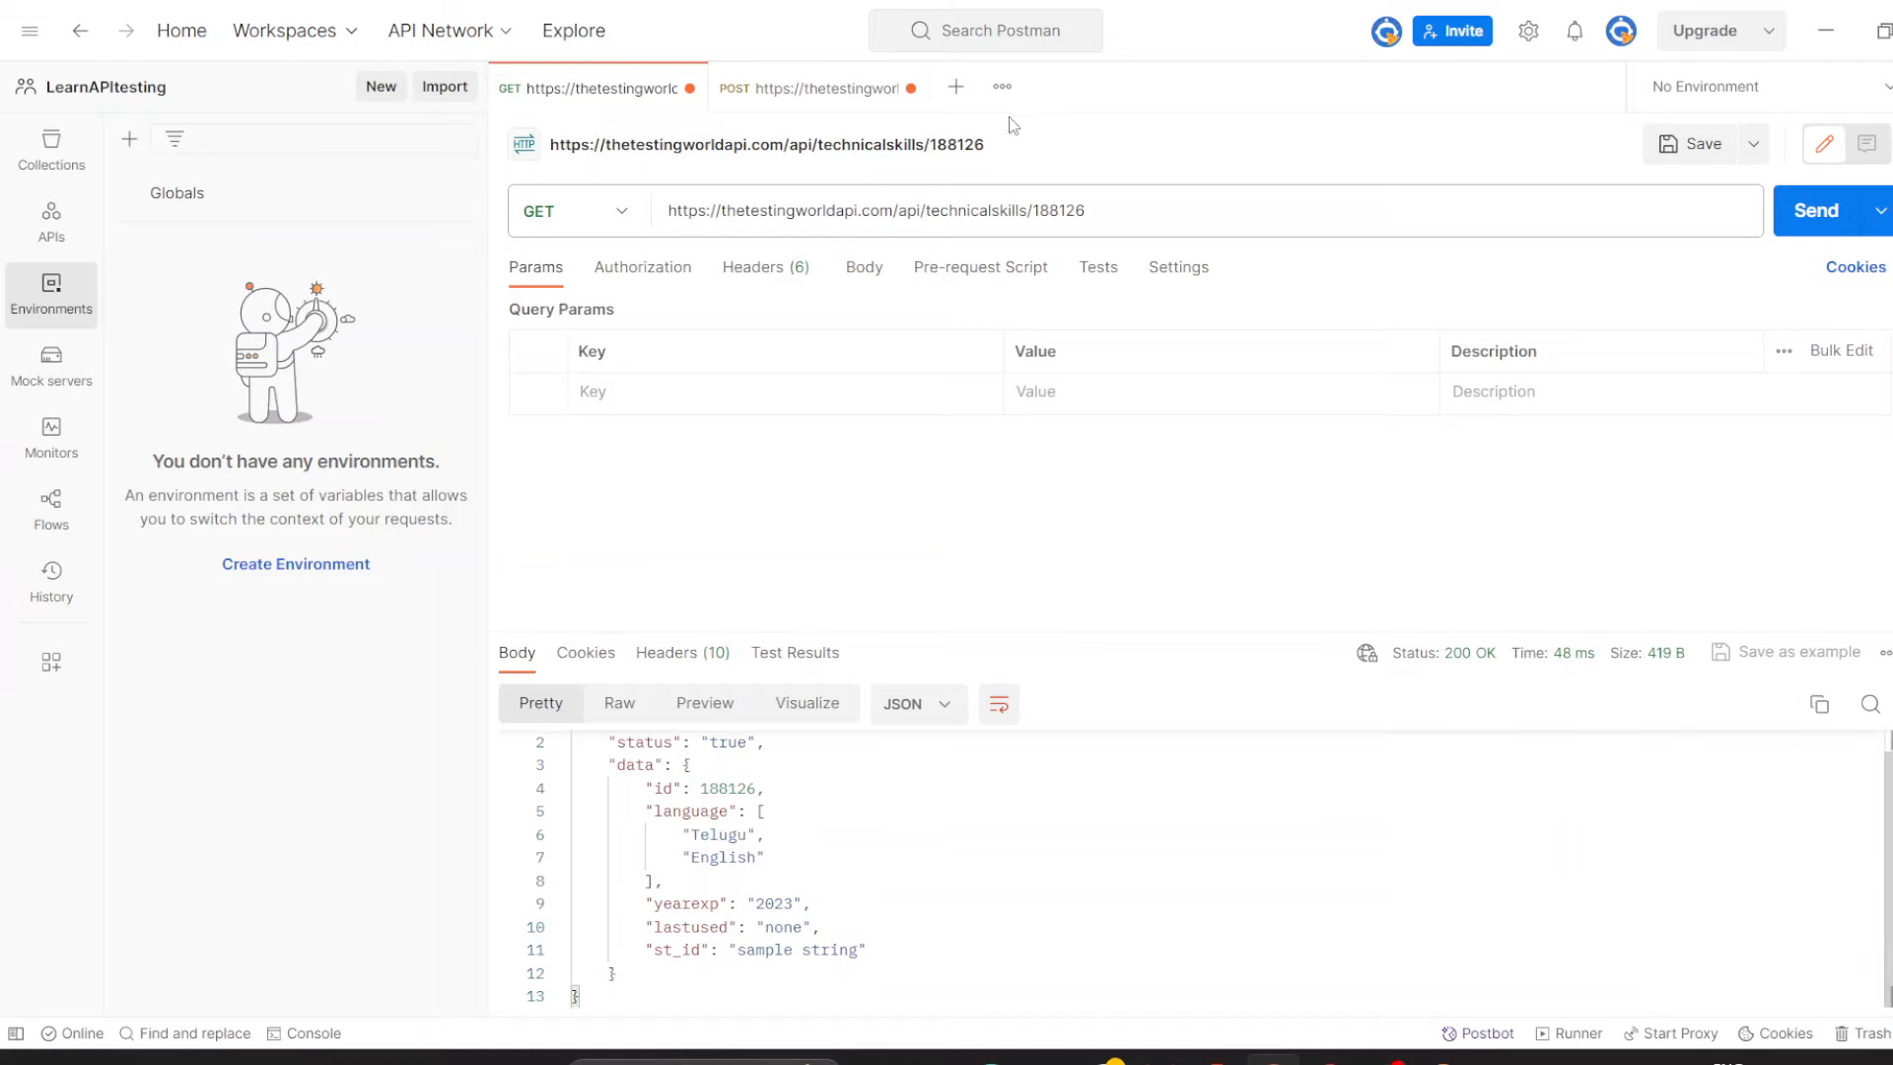
Compare the POST request and its response with the single-record GET request.
{"action": "left_click", "coordinate": [829, 93]}
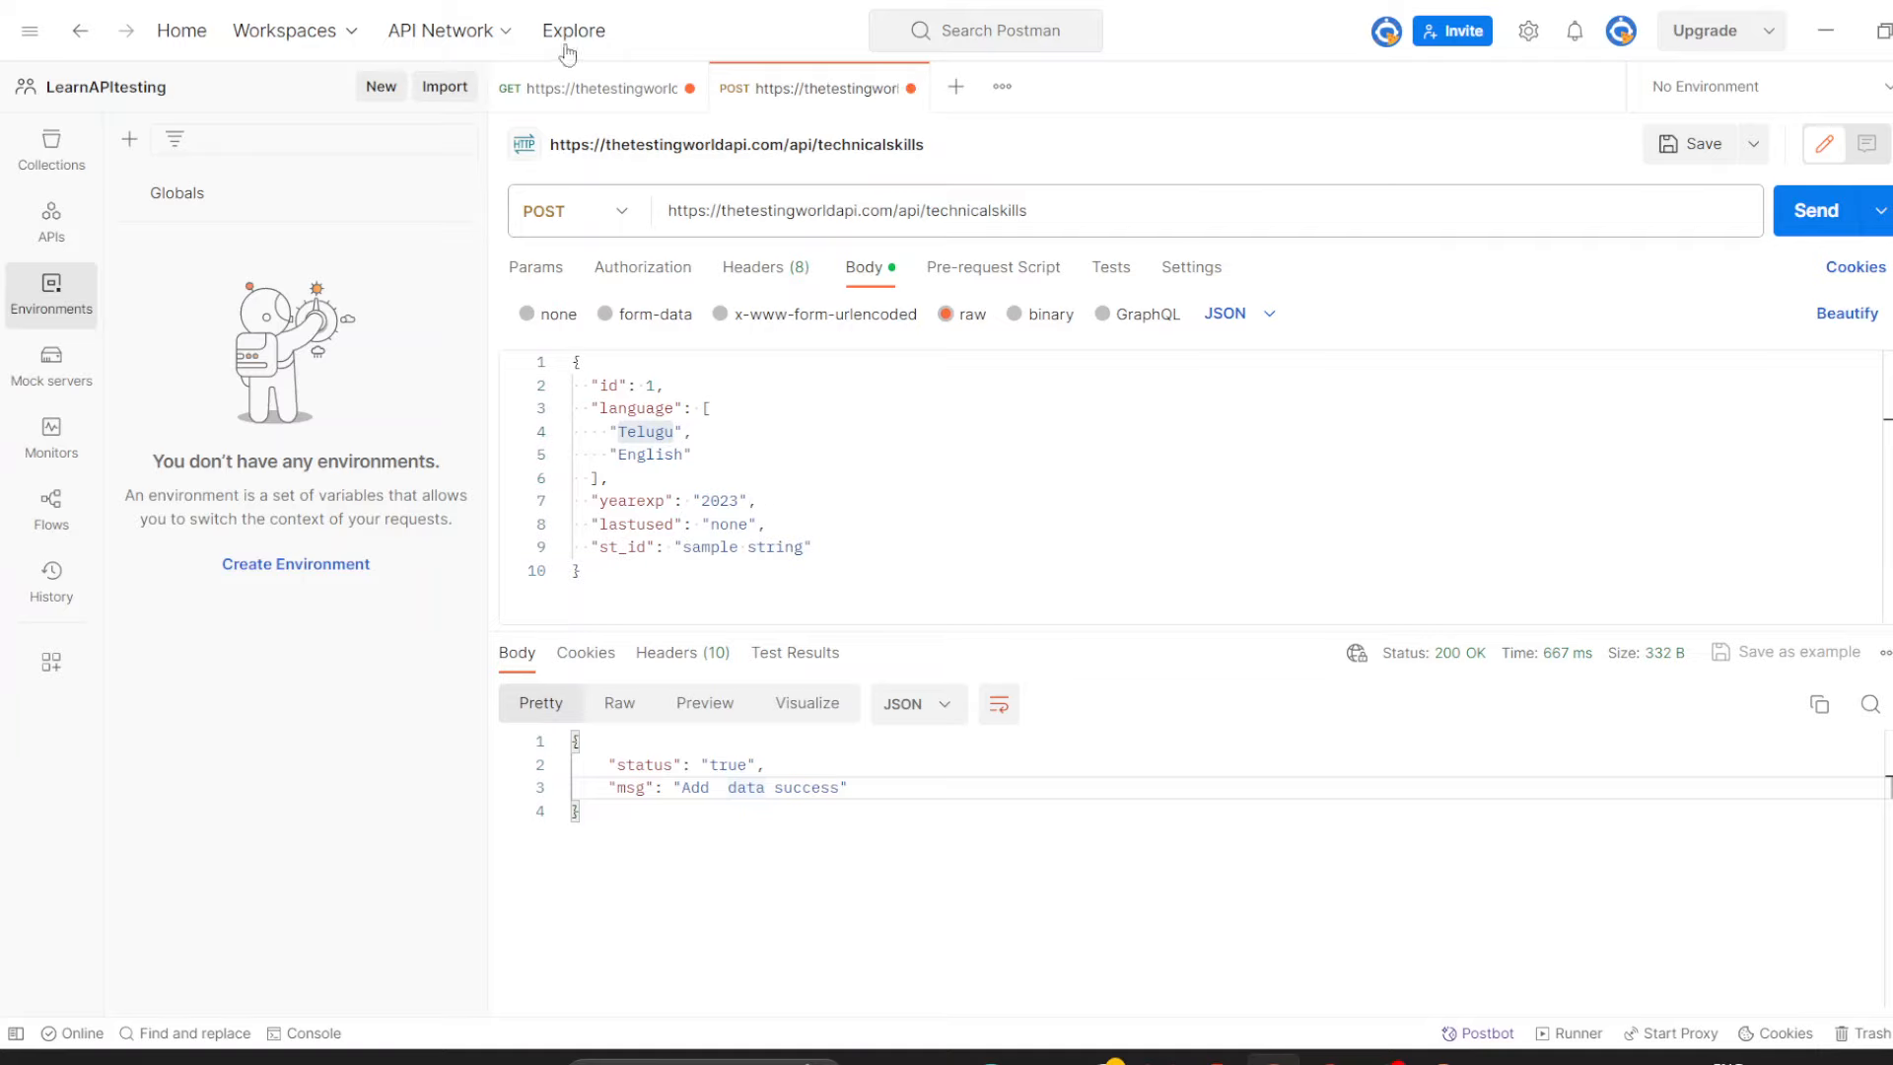
{"action": "left_click", "coordinate": [595, 89]}
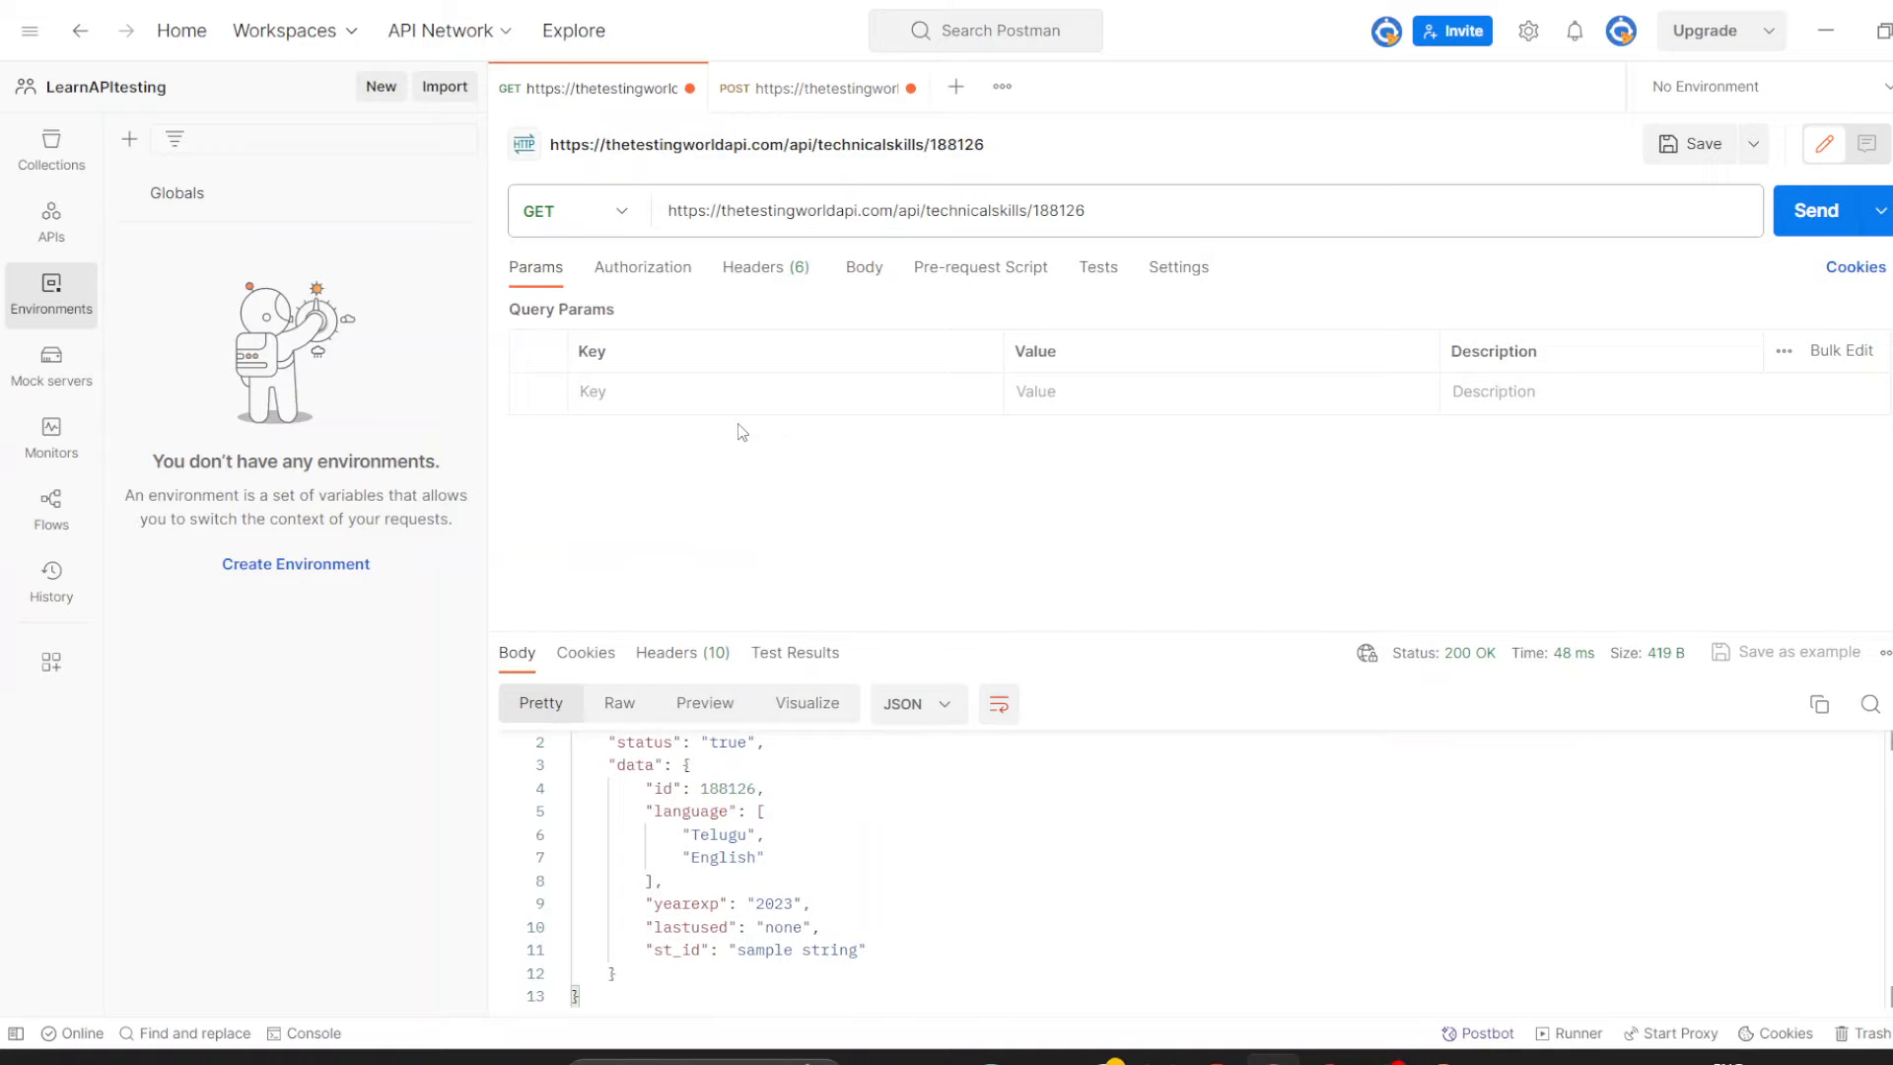
{"action": "left_click", "coordinate": [856, 91]}
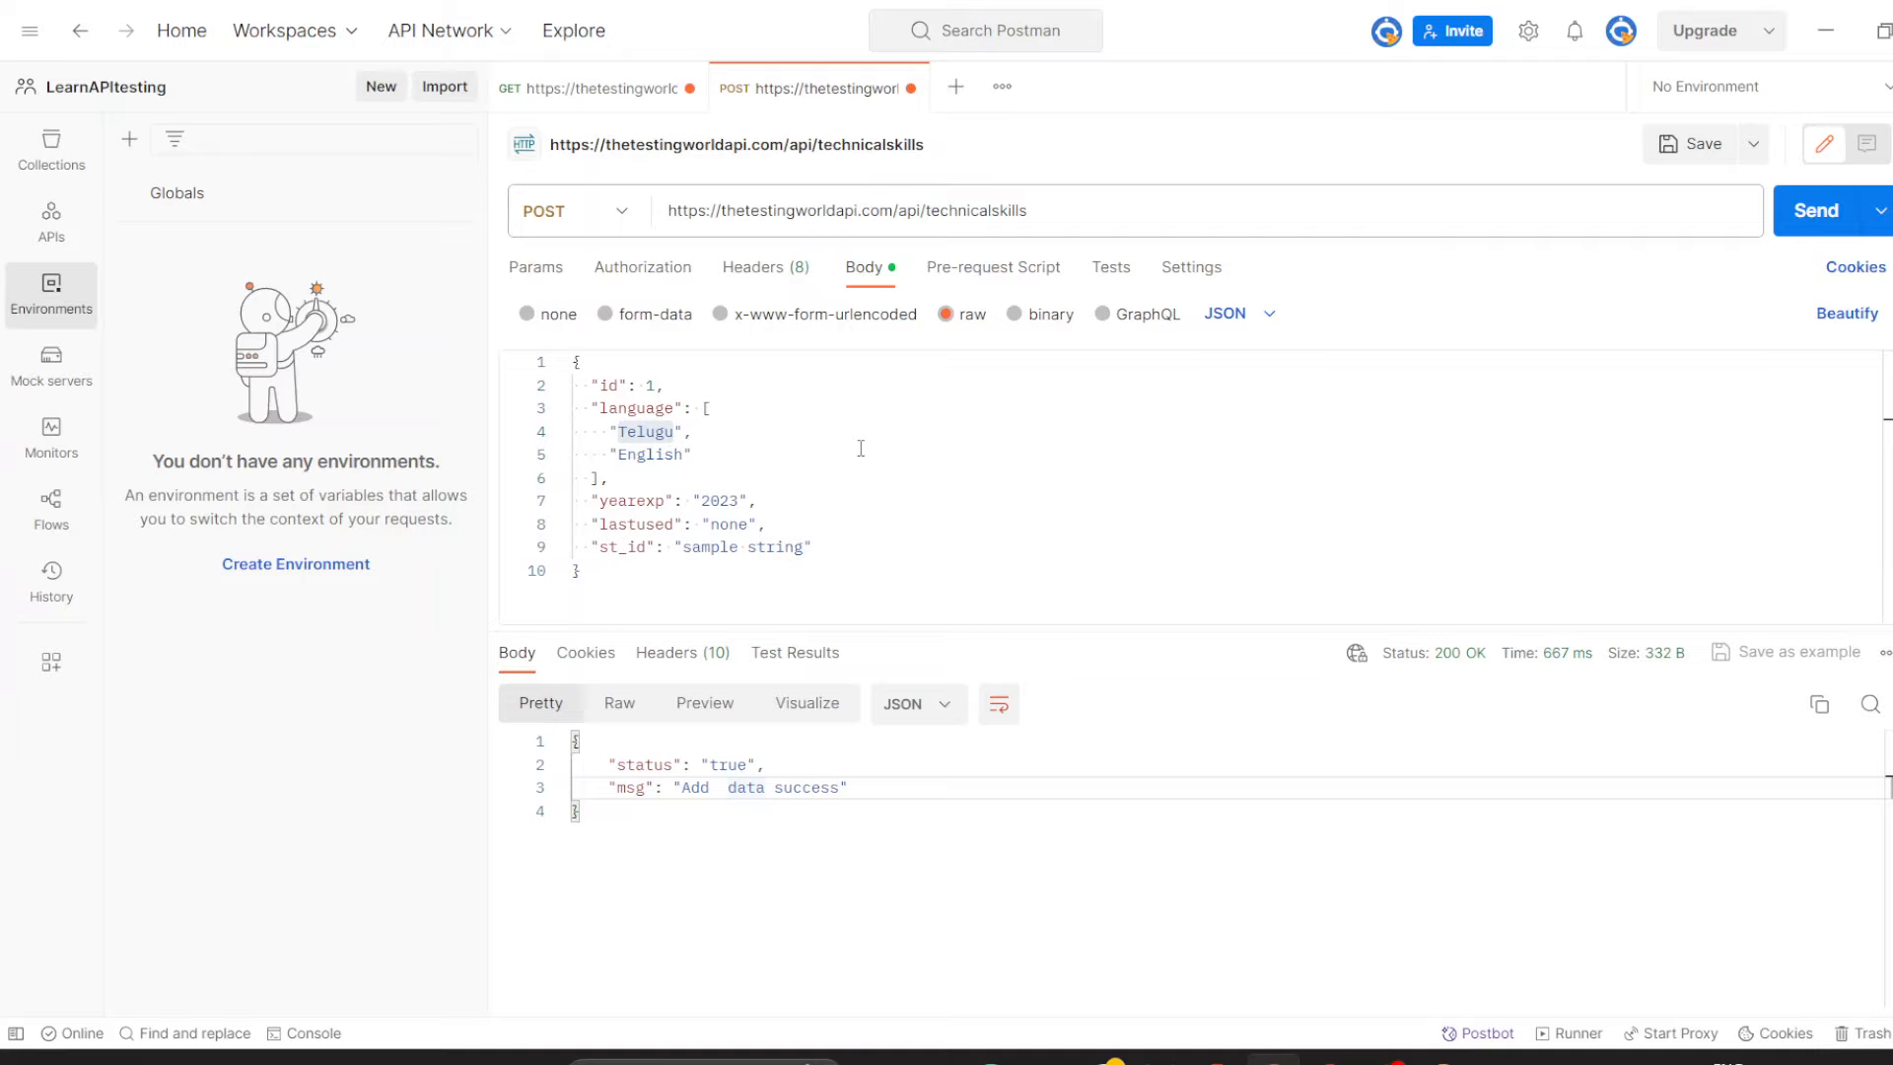
Create a new request and set its method to PUT.
{"action": "left_click", "coordinate": [957, 89]}
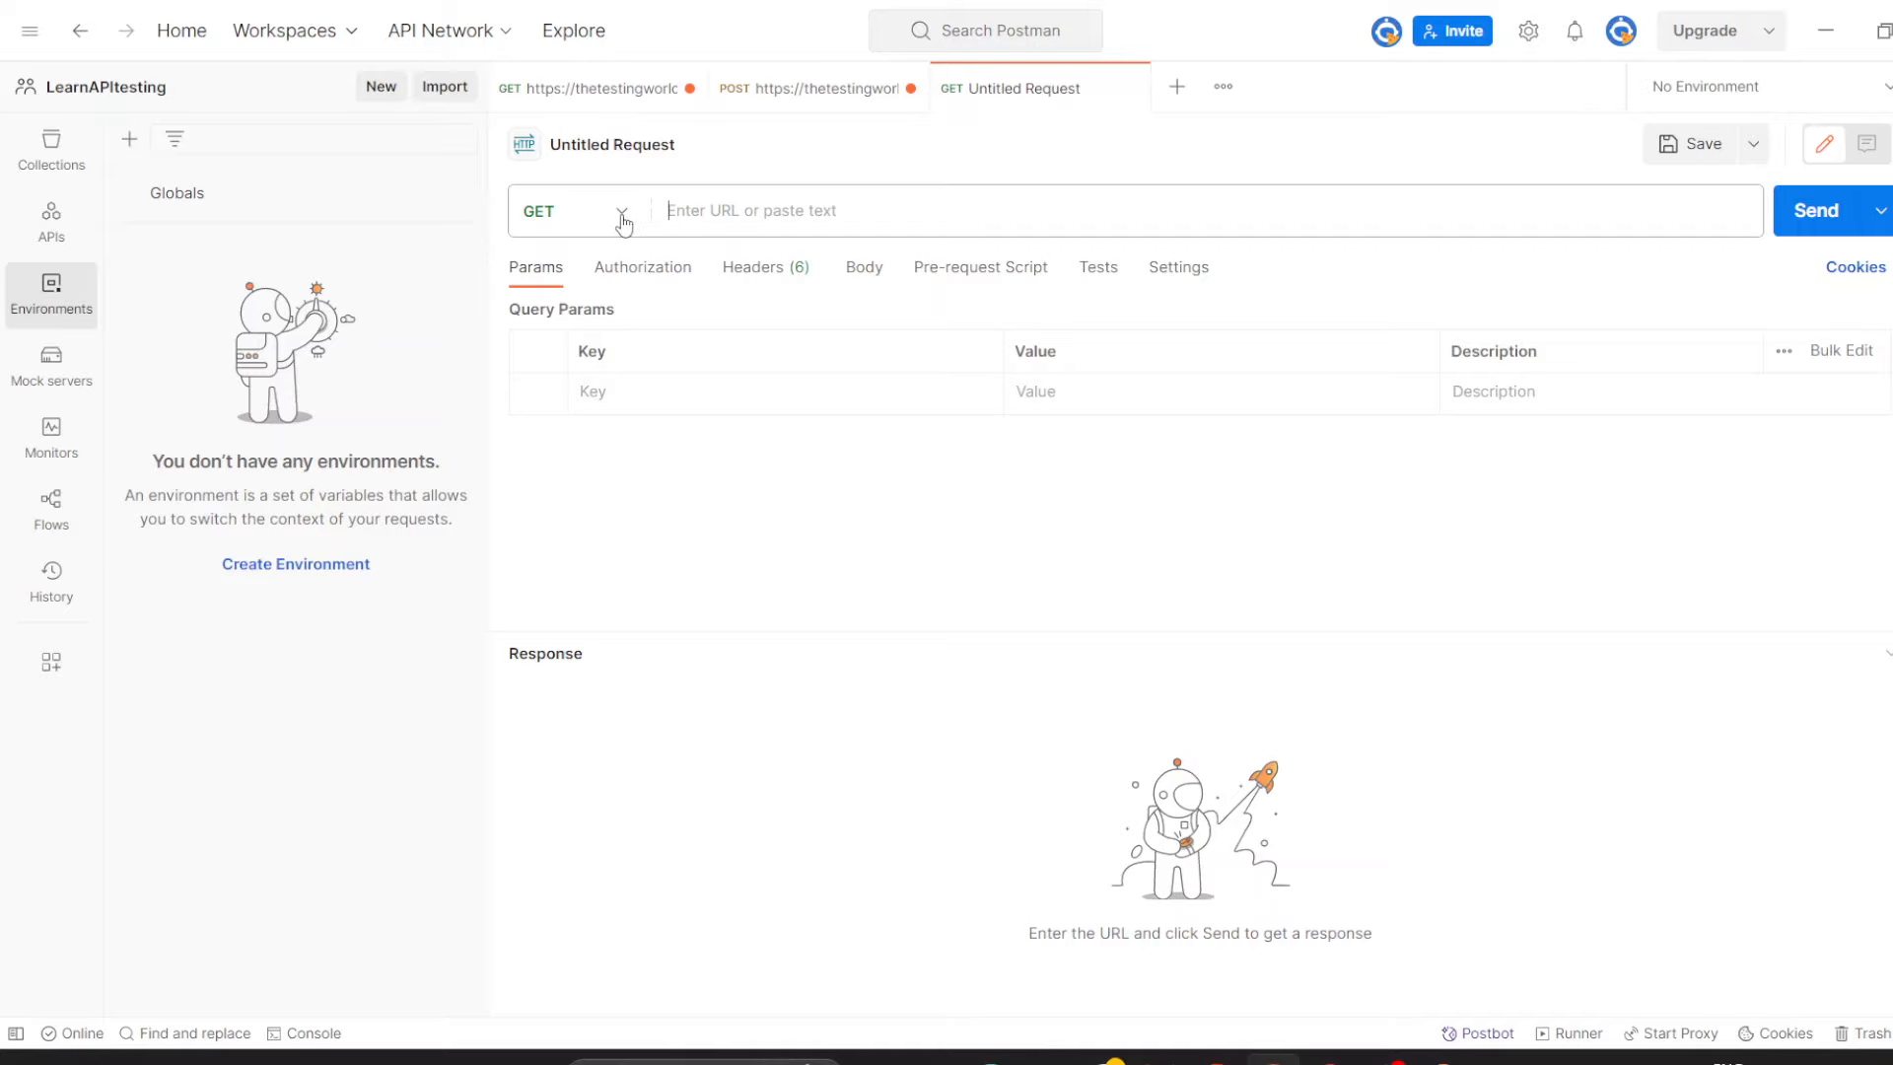
{"action": "left_click", "coordinate": [621, 215]}
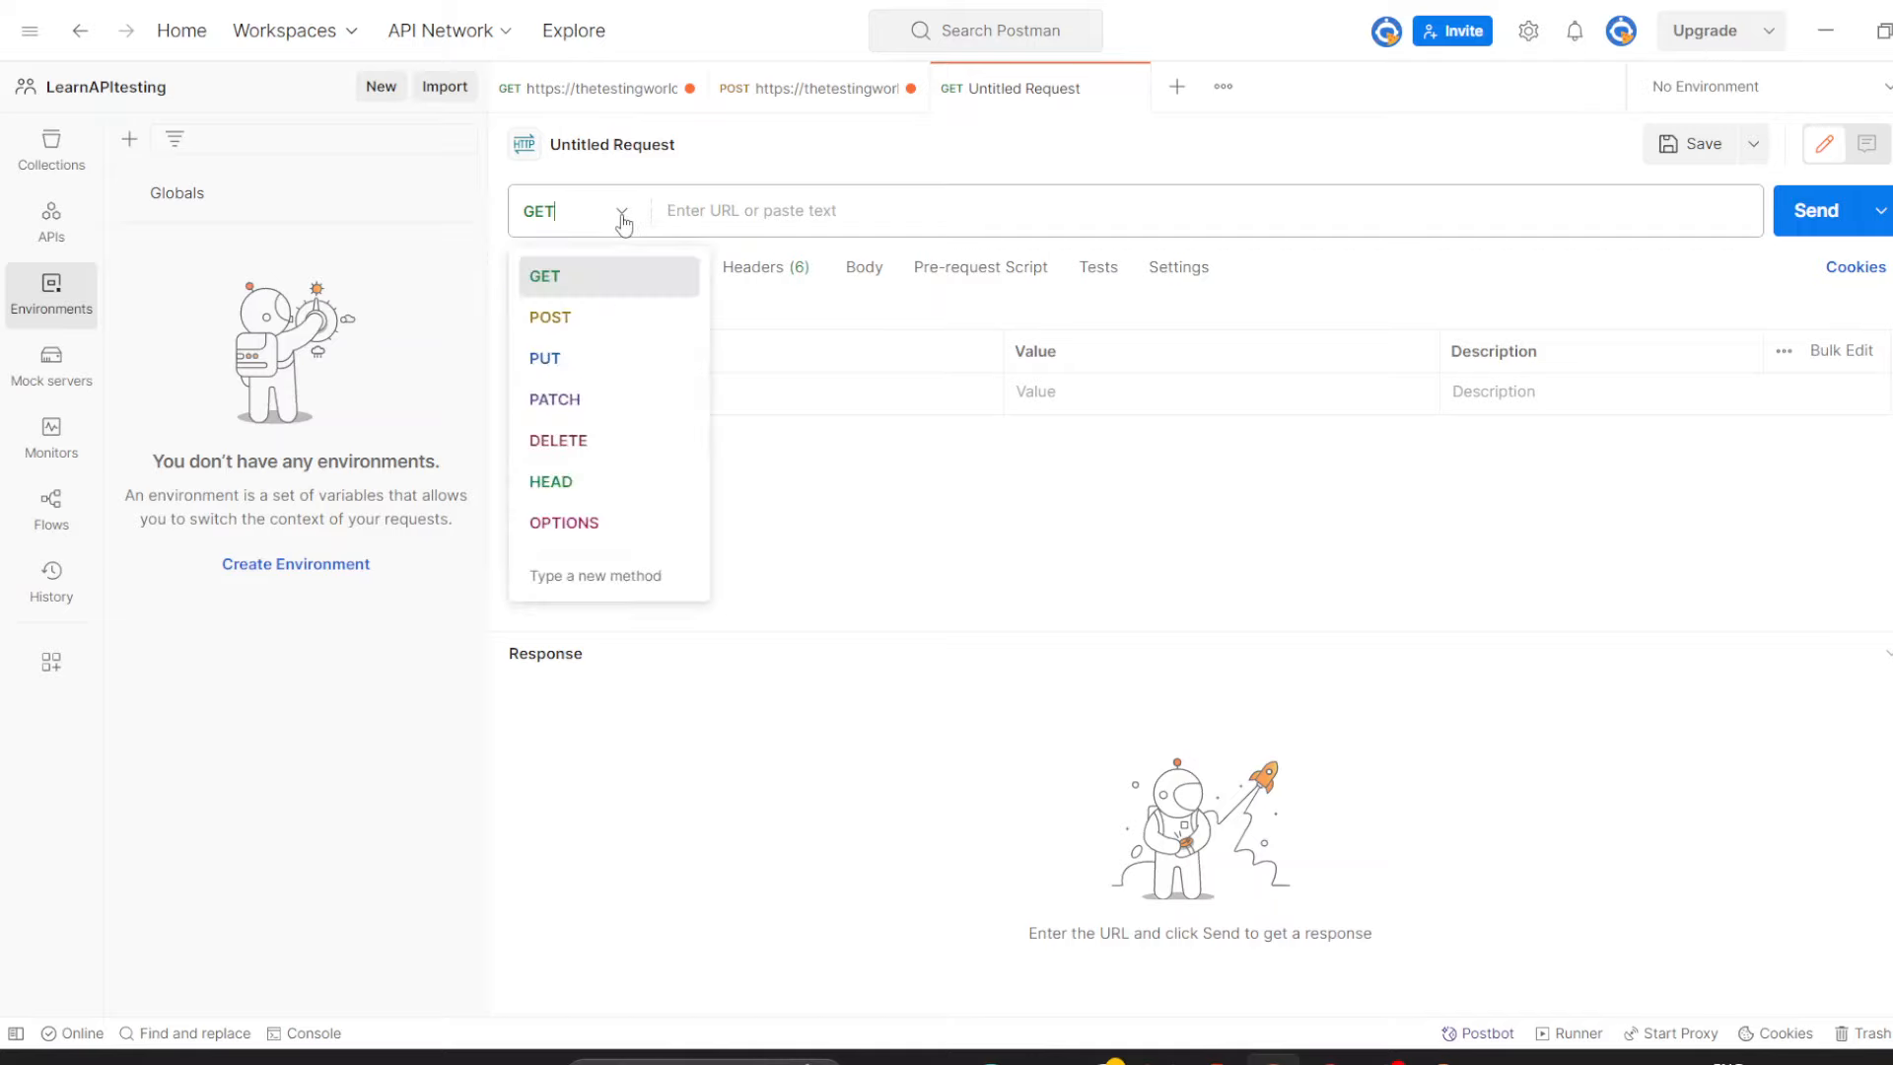
{"action": "left_click", "coordinate": [551, 359]}
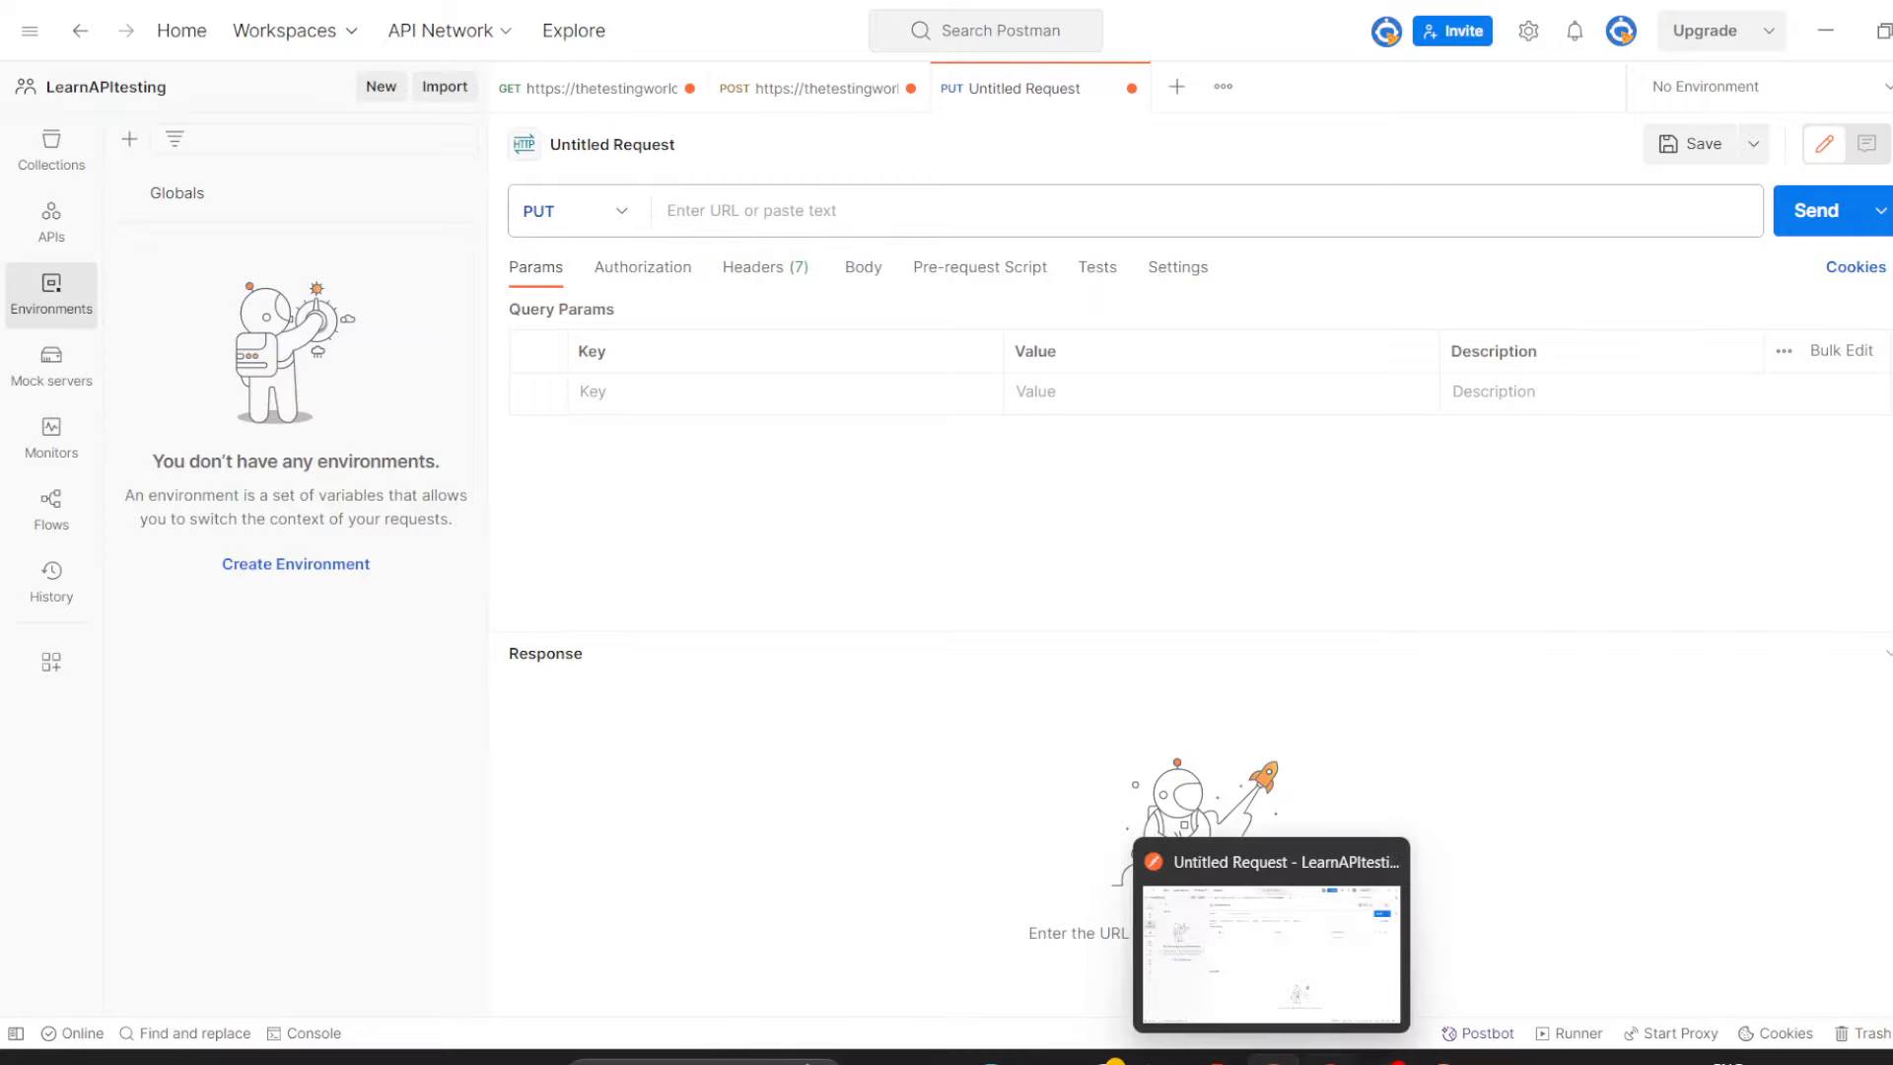
{"action": "left_click", "coordinate": [1330, 1062]}
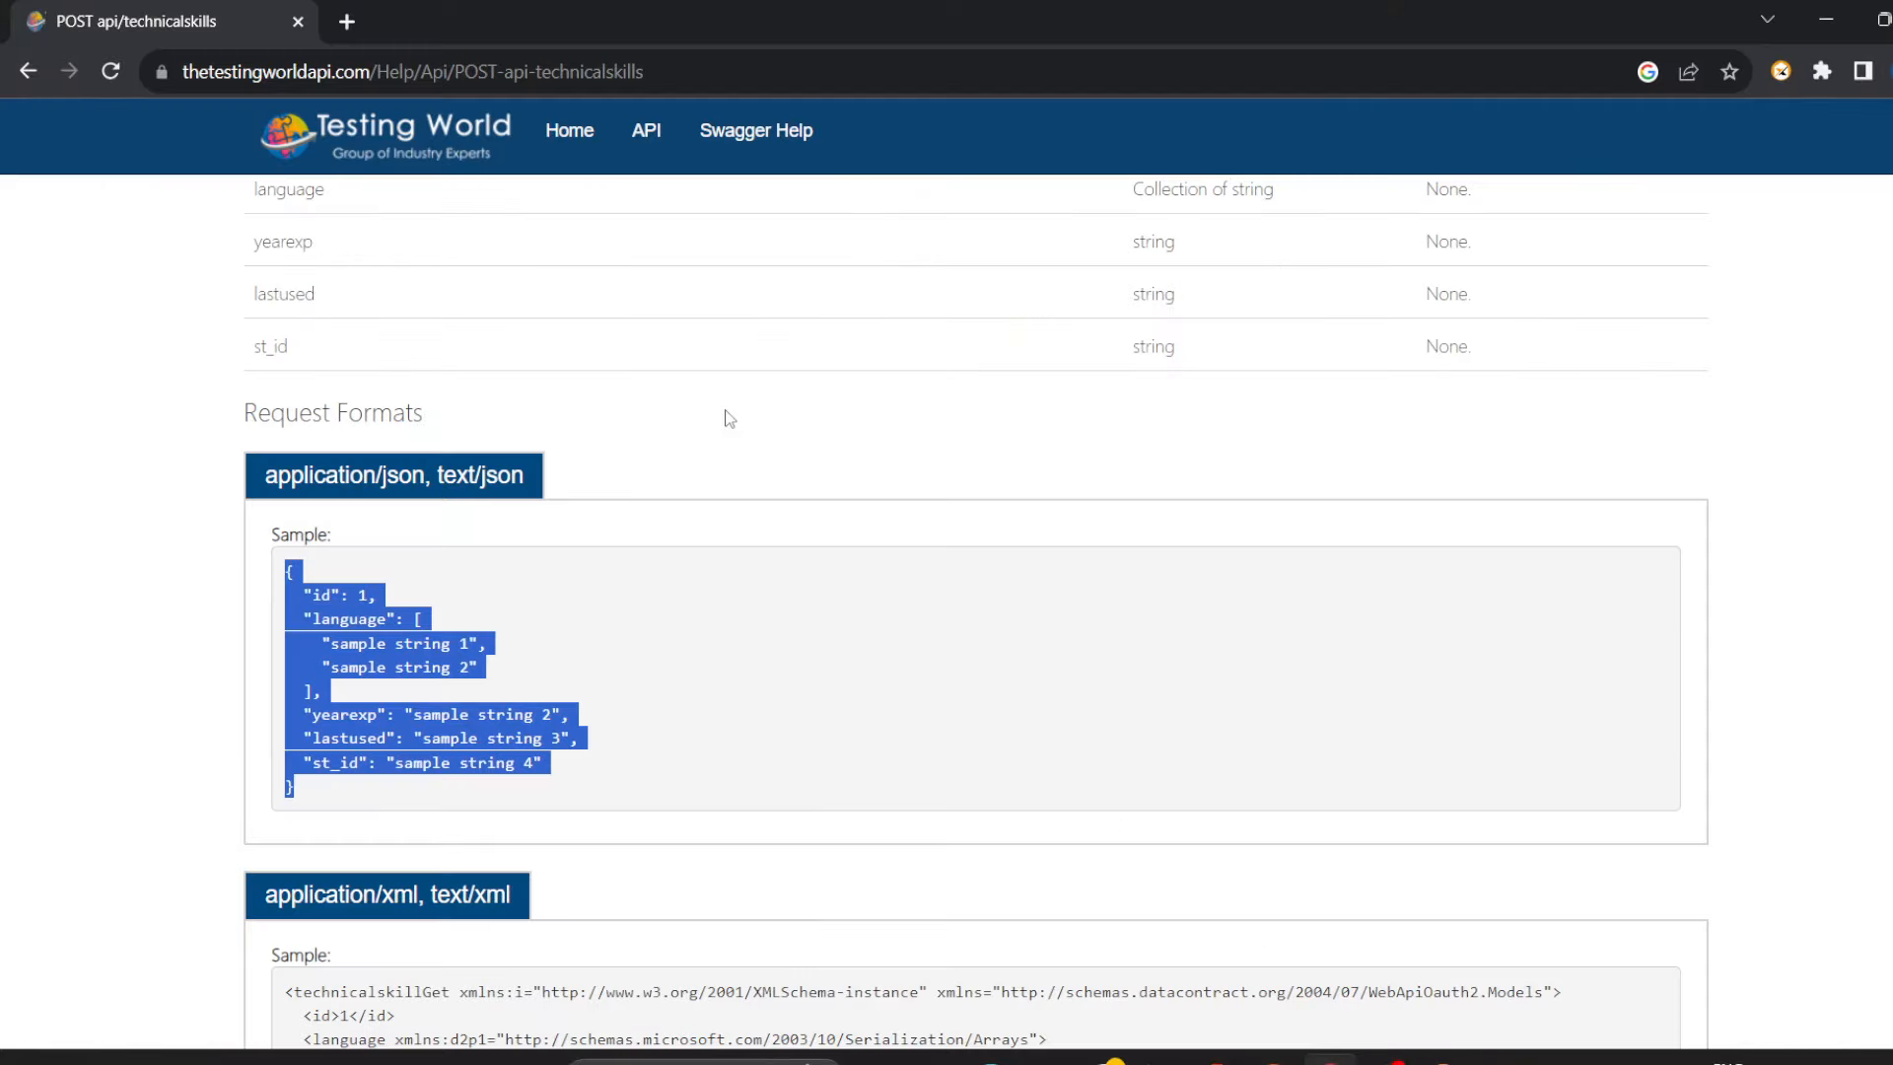
{"action": "left_click", "coordinate": [33, 70]}
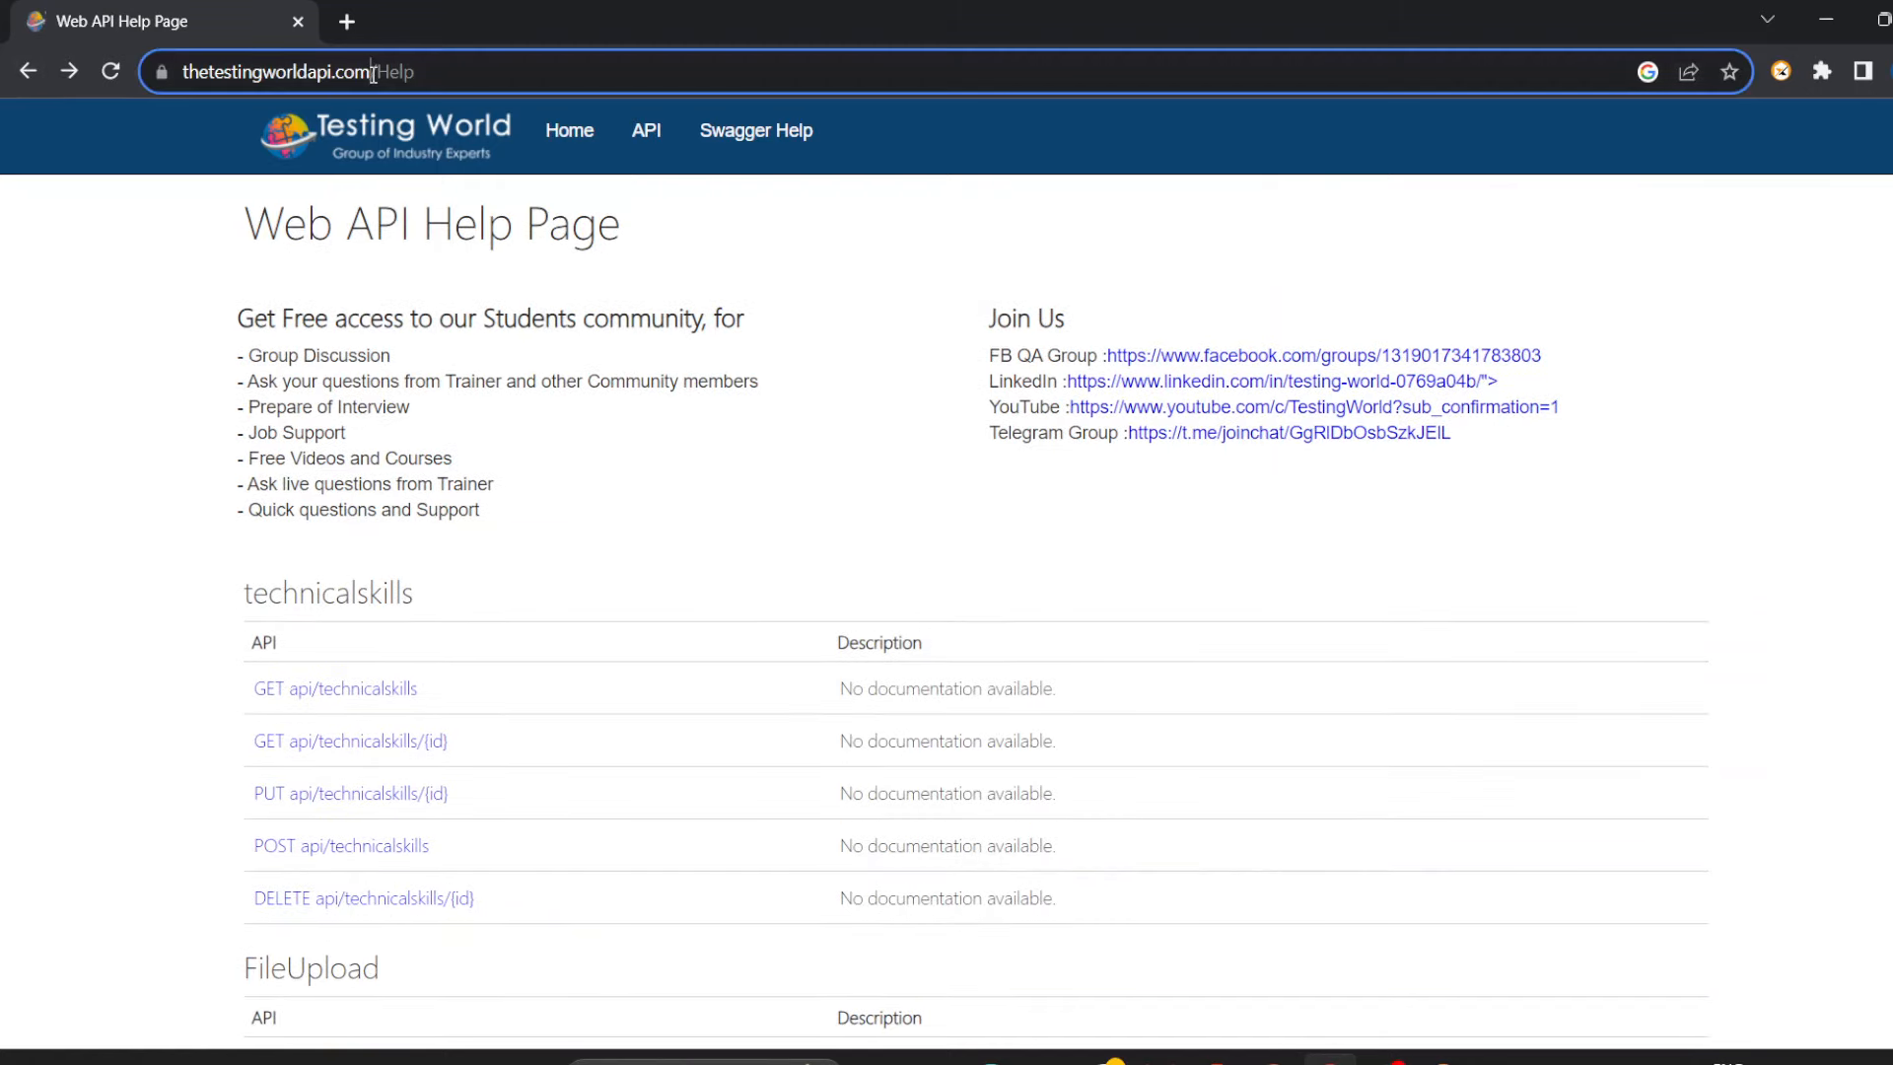
{"action": "left_click_drag", "start_coordinate": [373, 71], "coordinate": [151, 74]}
{"action": "key", "text": "ctrl+c"}
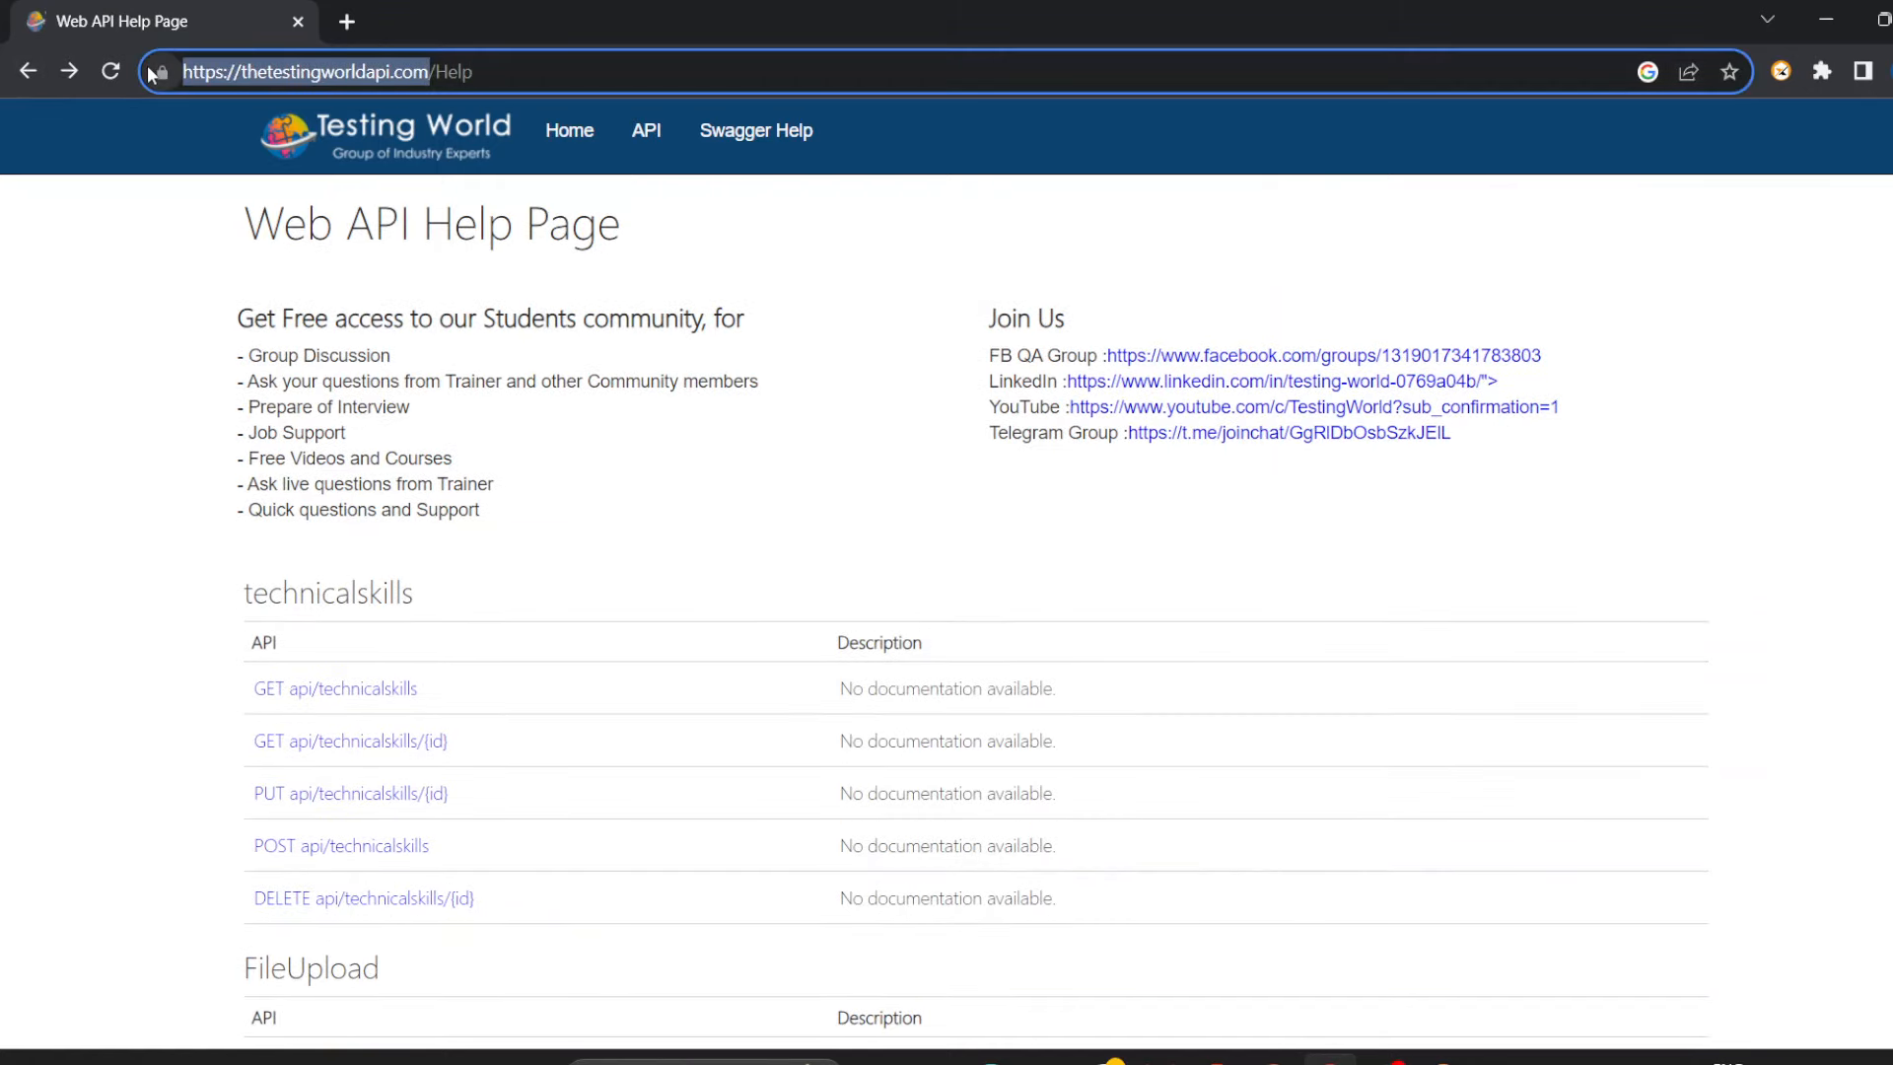
{"action": "key", "text": "alt+Tab"}
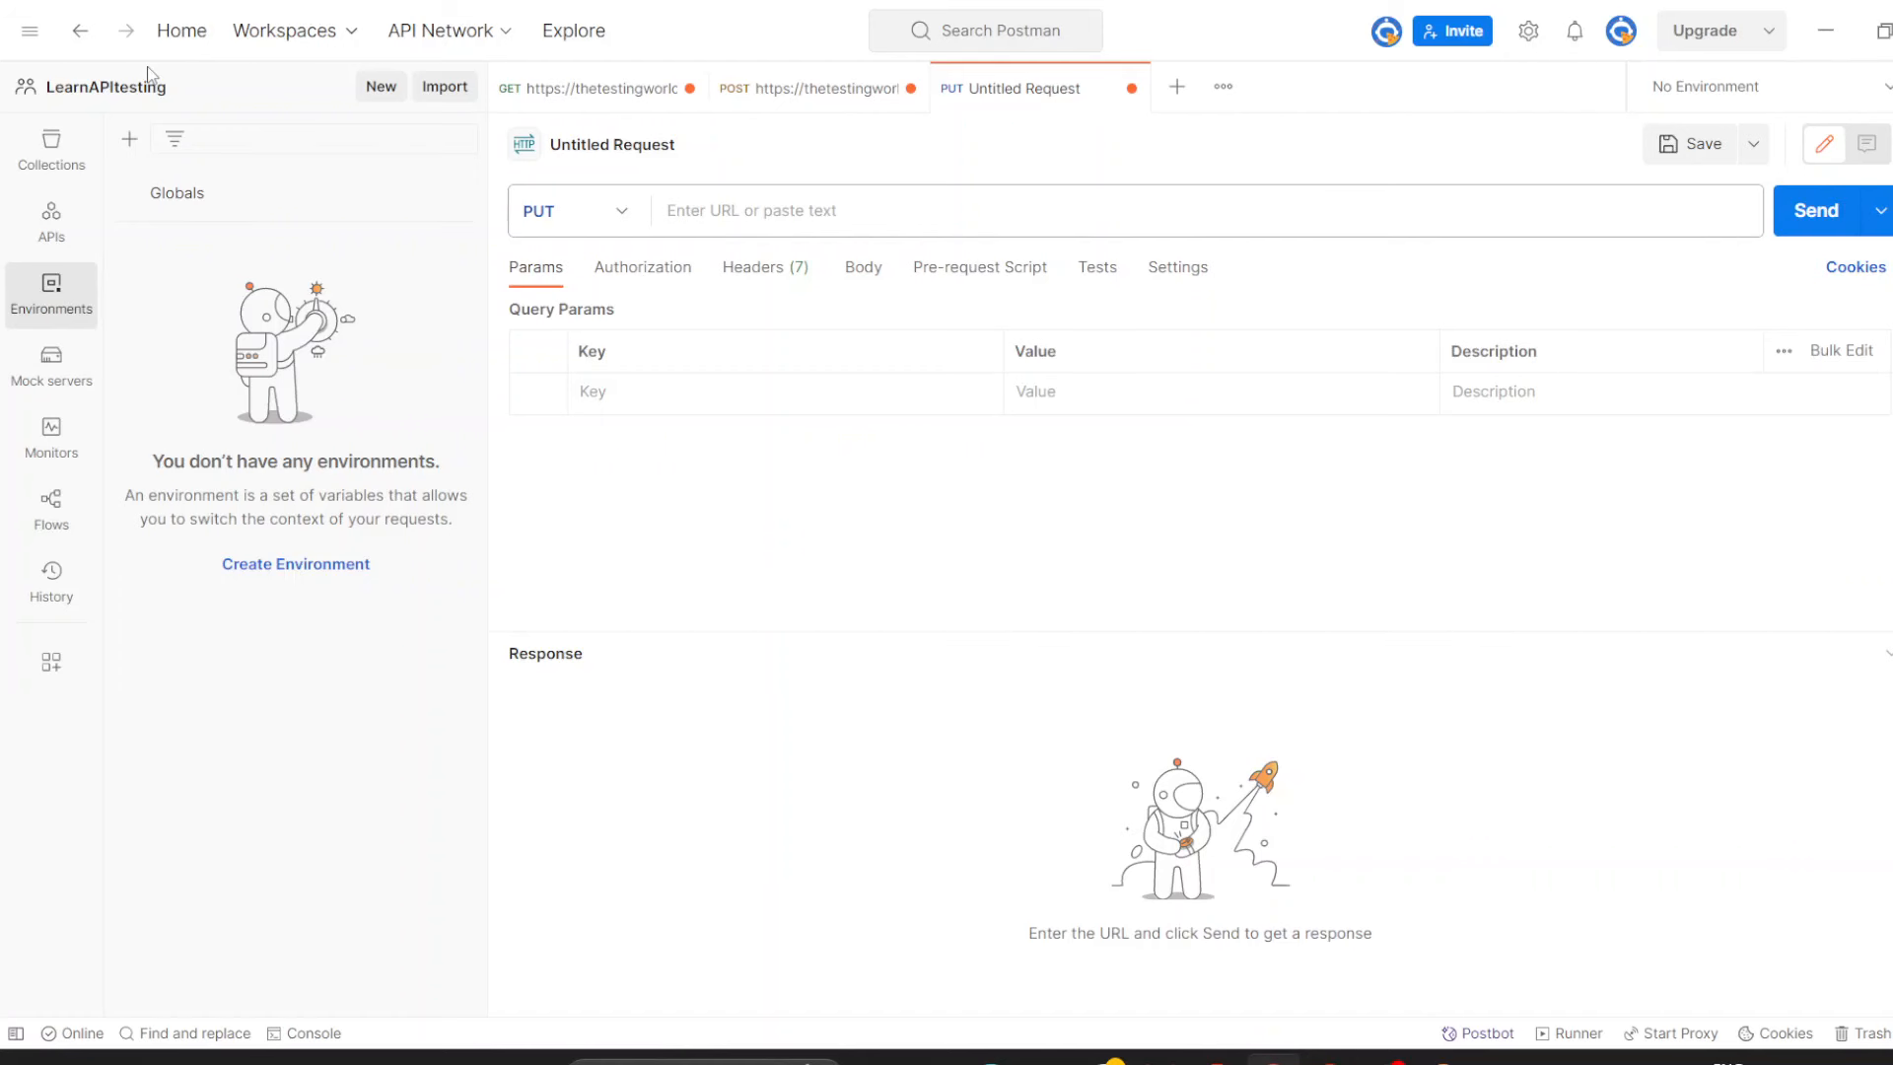
{"action": "left_click", "coordinate": [747, 222]}
{"action": "key", "text": "ctrl+v"}
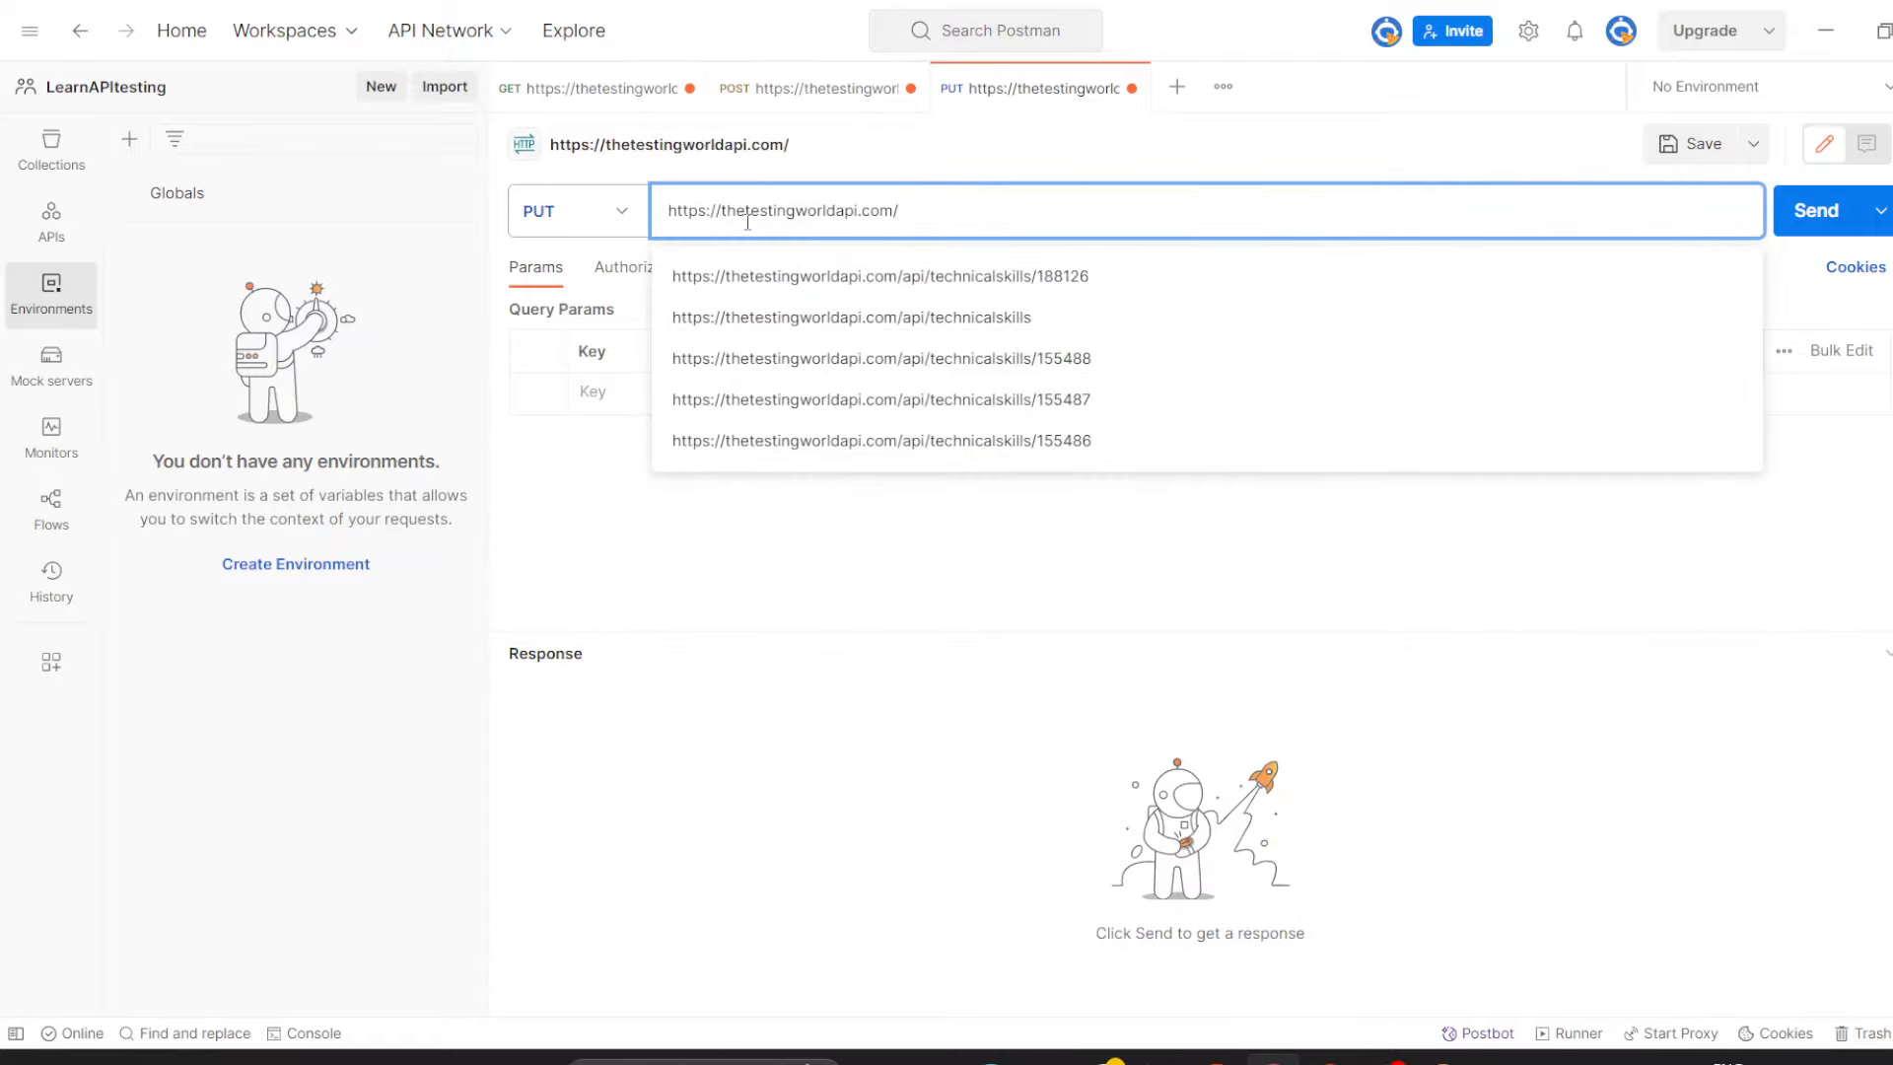
Open the PUT api/technicalskills/{id} documentation on the browser's Web API Help Page and review its URI parameters, body parameters and sample request format.
{"action": "key", "text": "alt+Tab"}
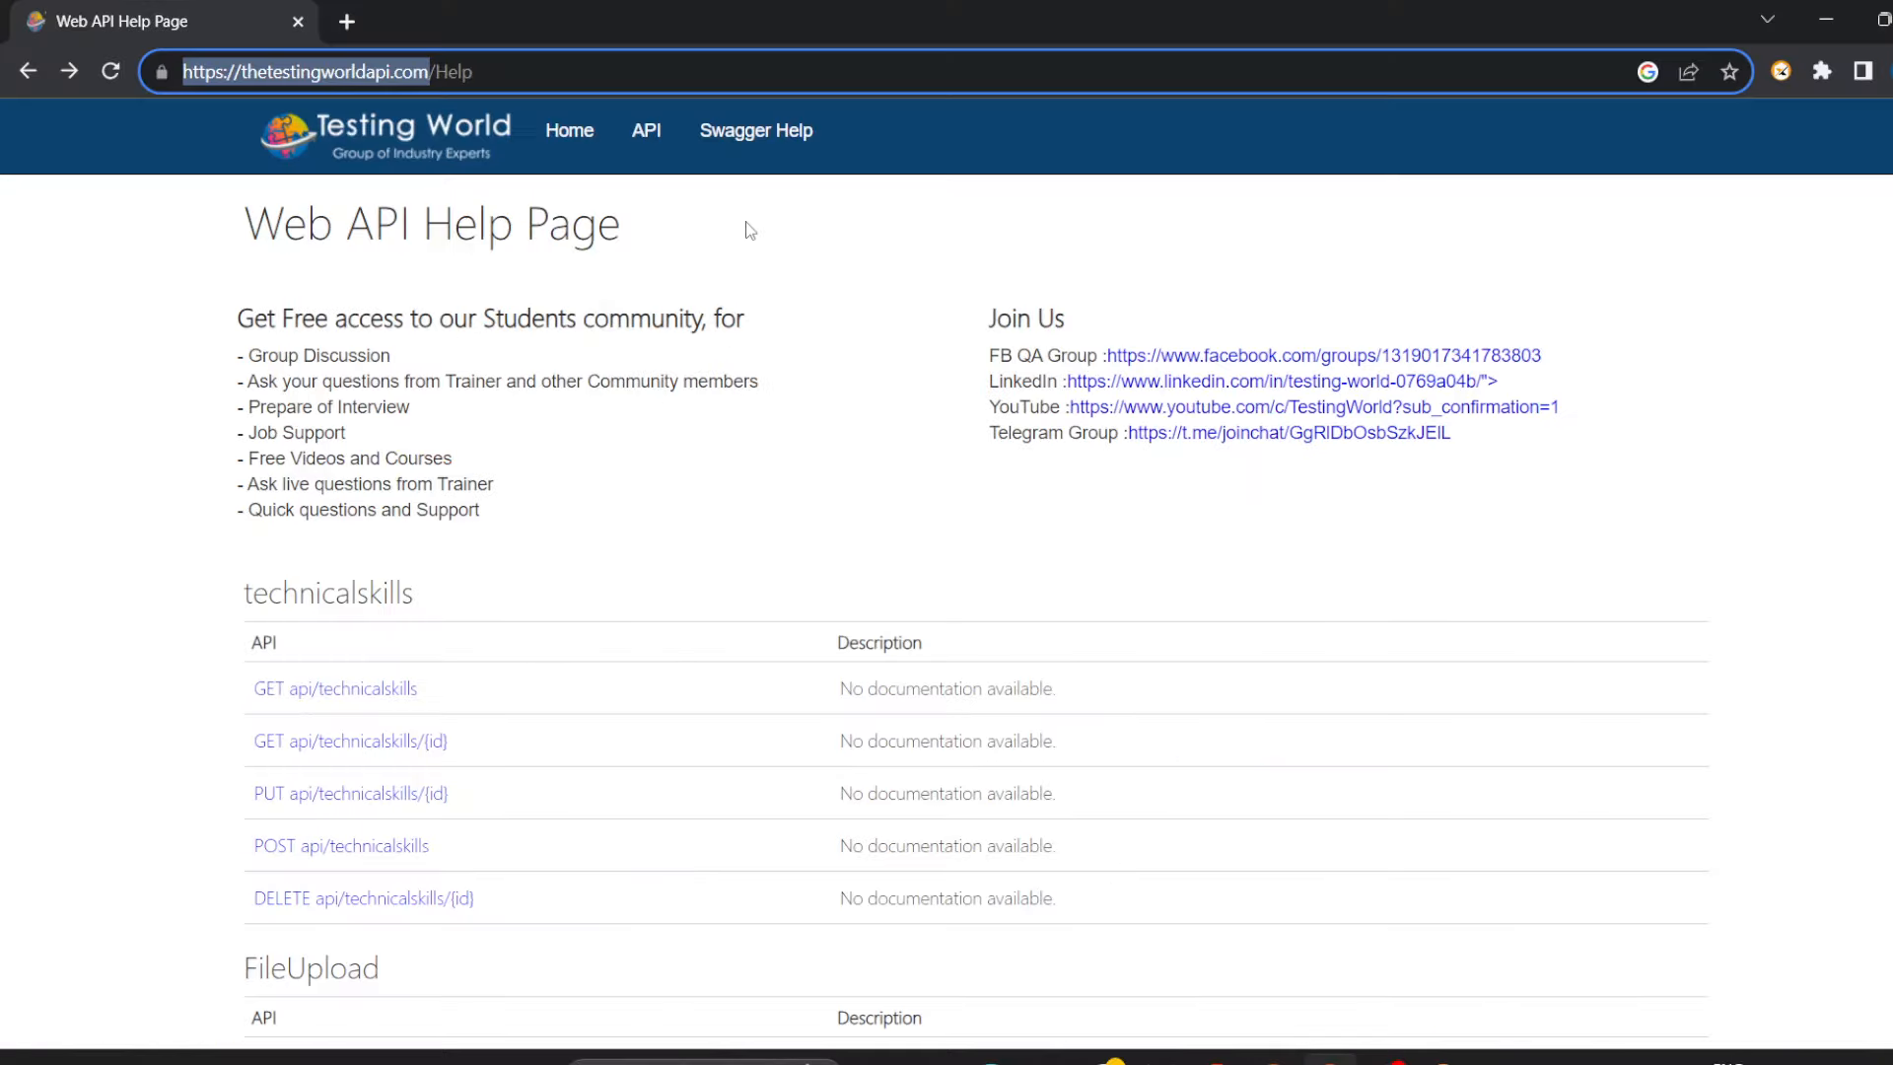
{"action": "left_click", "coordinate": [415, 808]}
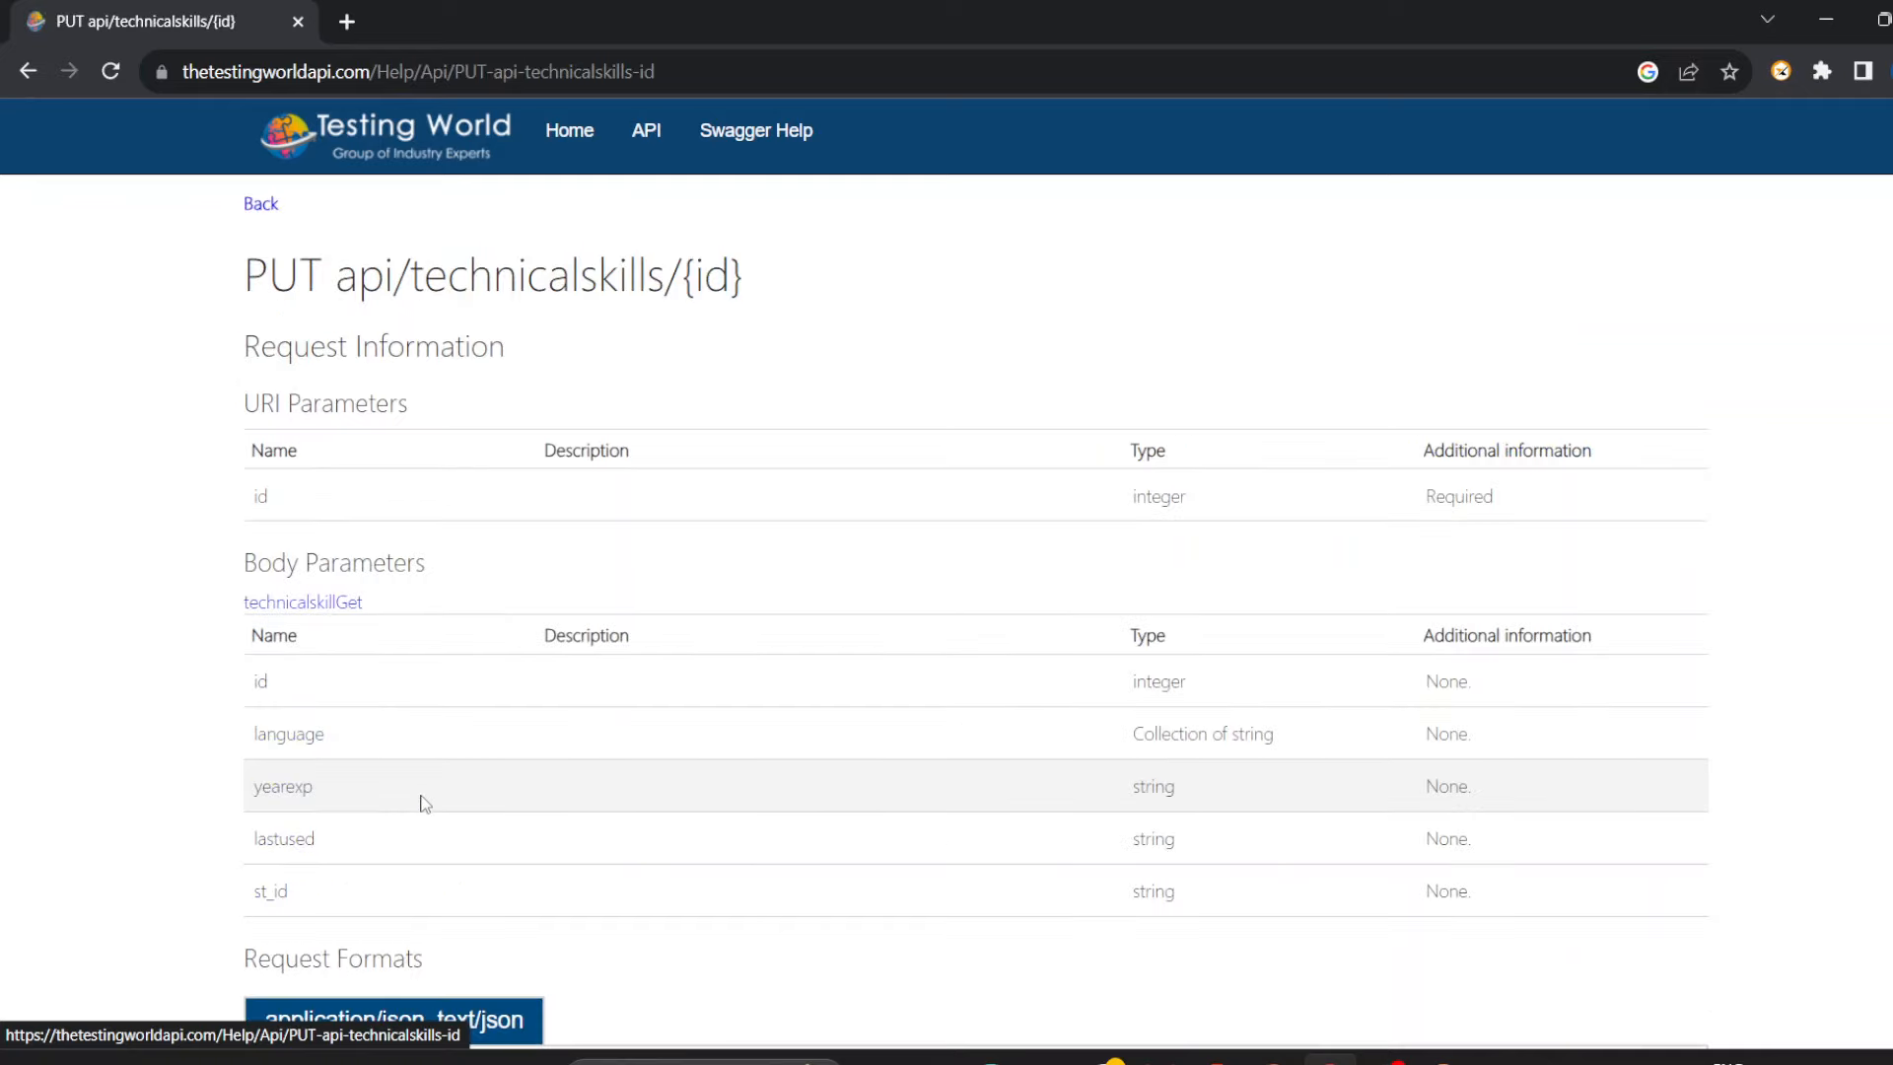
{"action": "scroll", "coordinate": [330, 377], "scroll_direction": "down", "scroll_amount": 1}
{"action": "scroll", "coordinate": [330, 376], "scroll_direction": "up", "scroll_amount": 1}
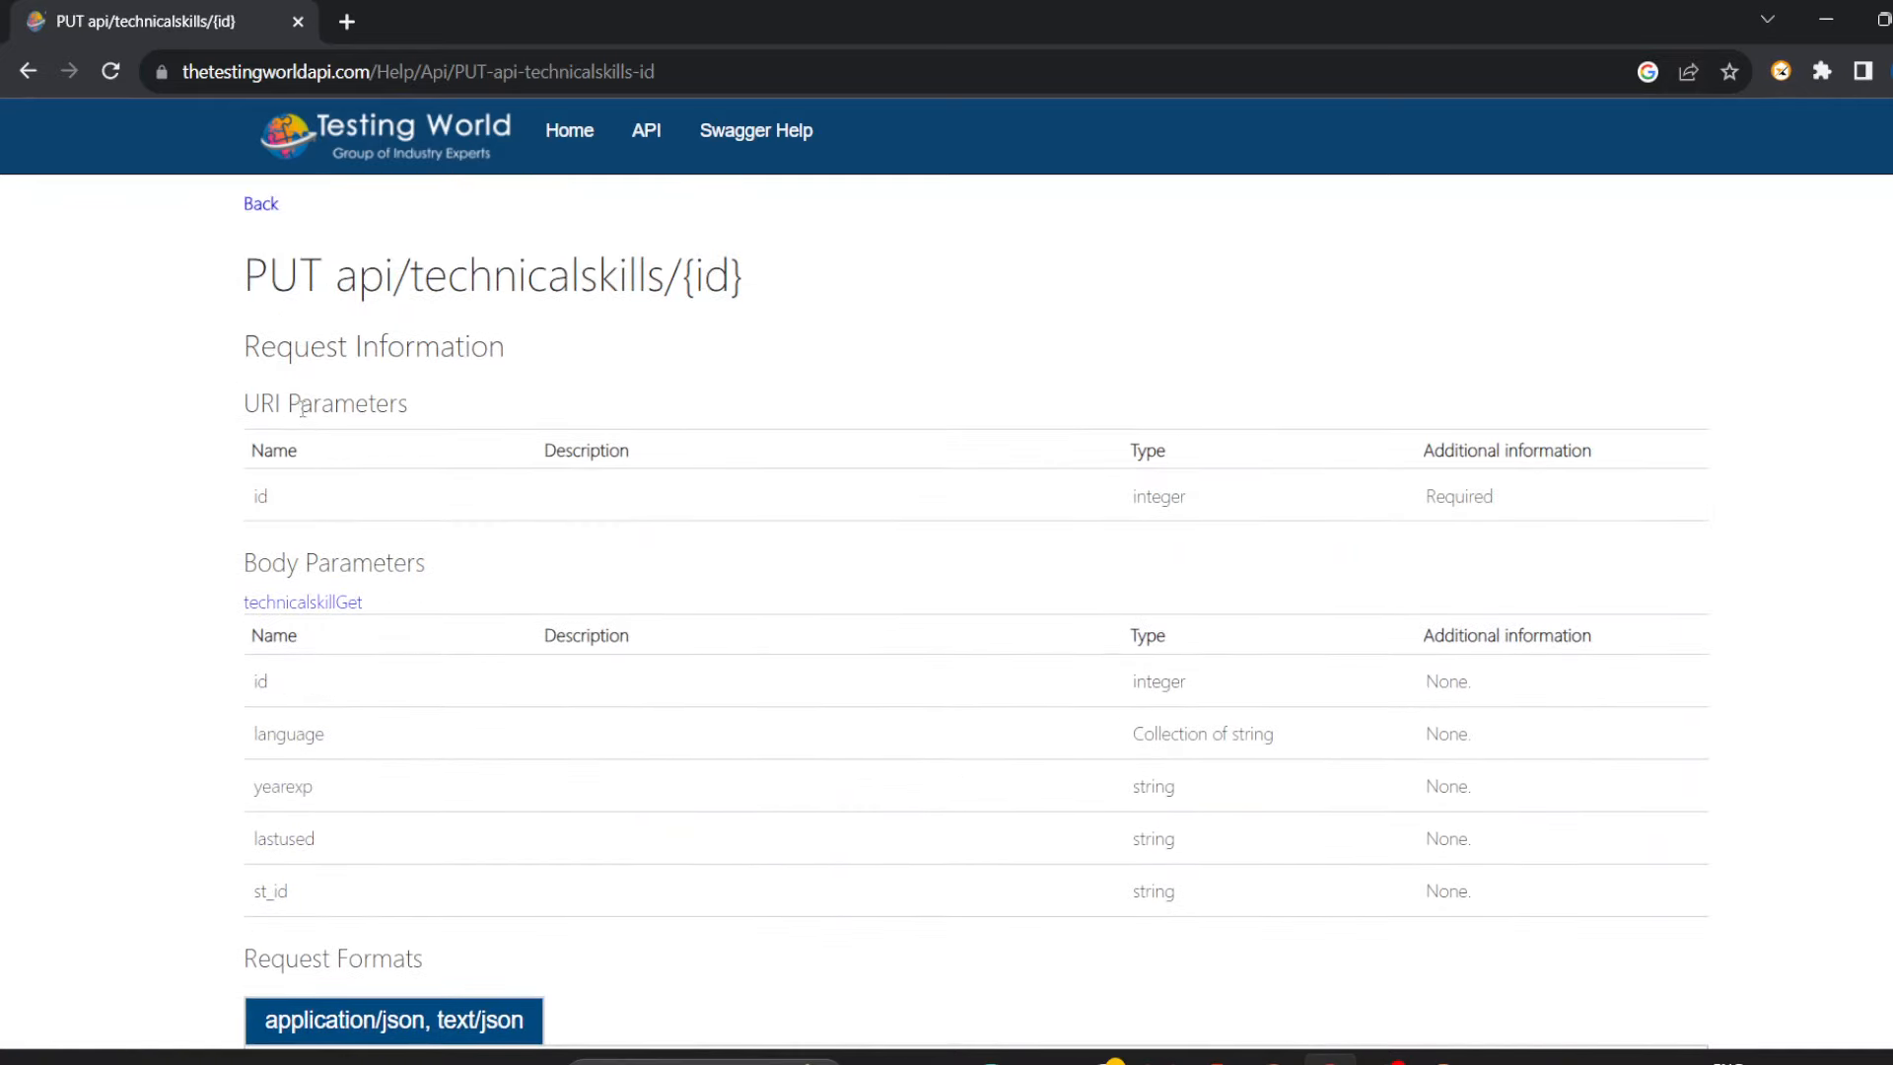
{"action": "scroll", "coordinate": [375, 399], "scroll_direction": "down", "scroll_amount": 6}
{"action": "scroll", "coordinate": [376, 399], "scroll_direction": "up", "scroll_amount": 6}
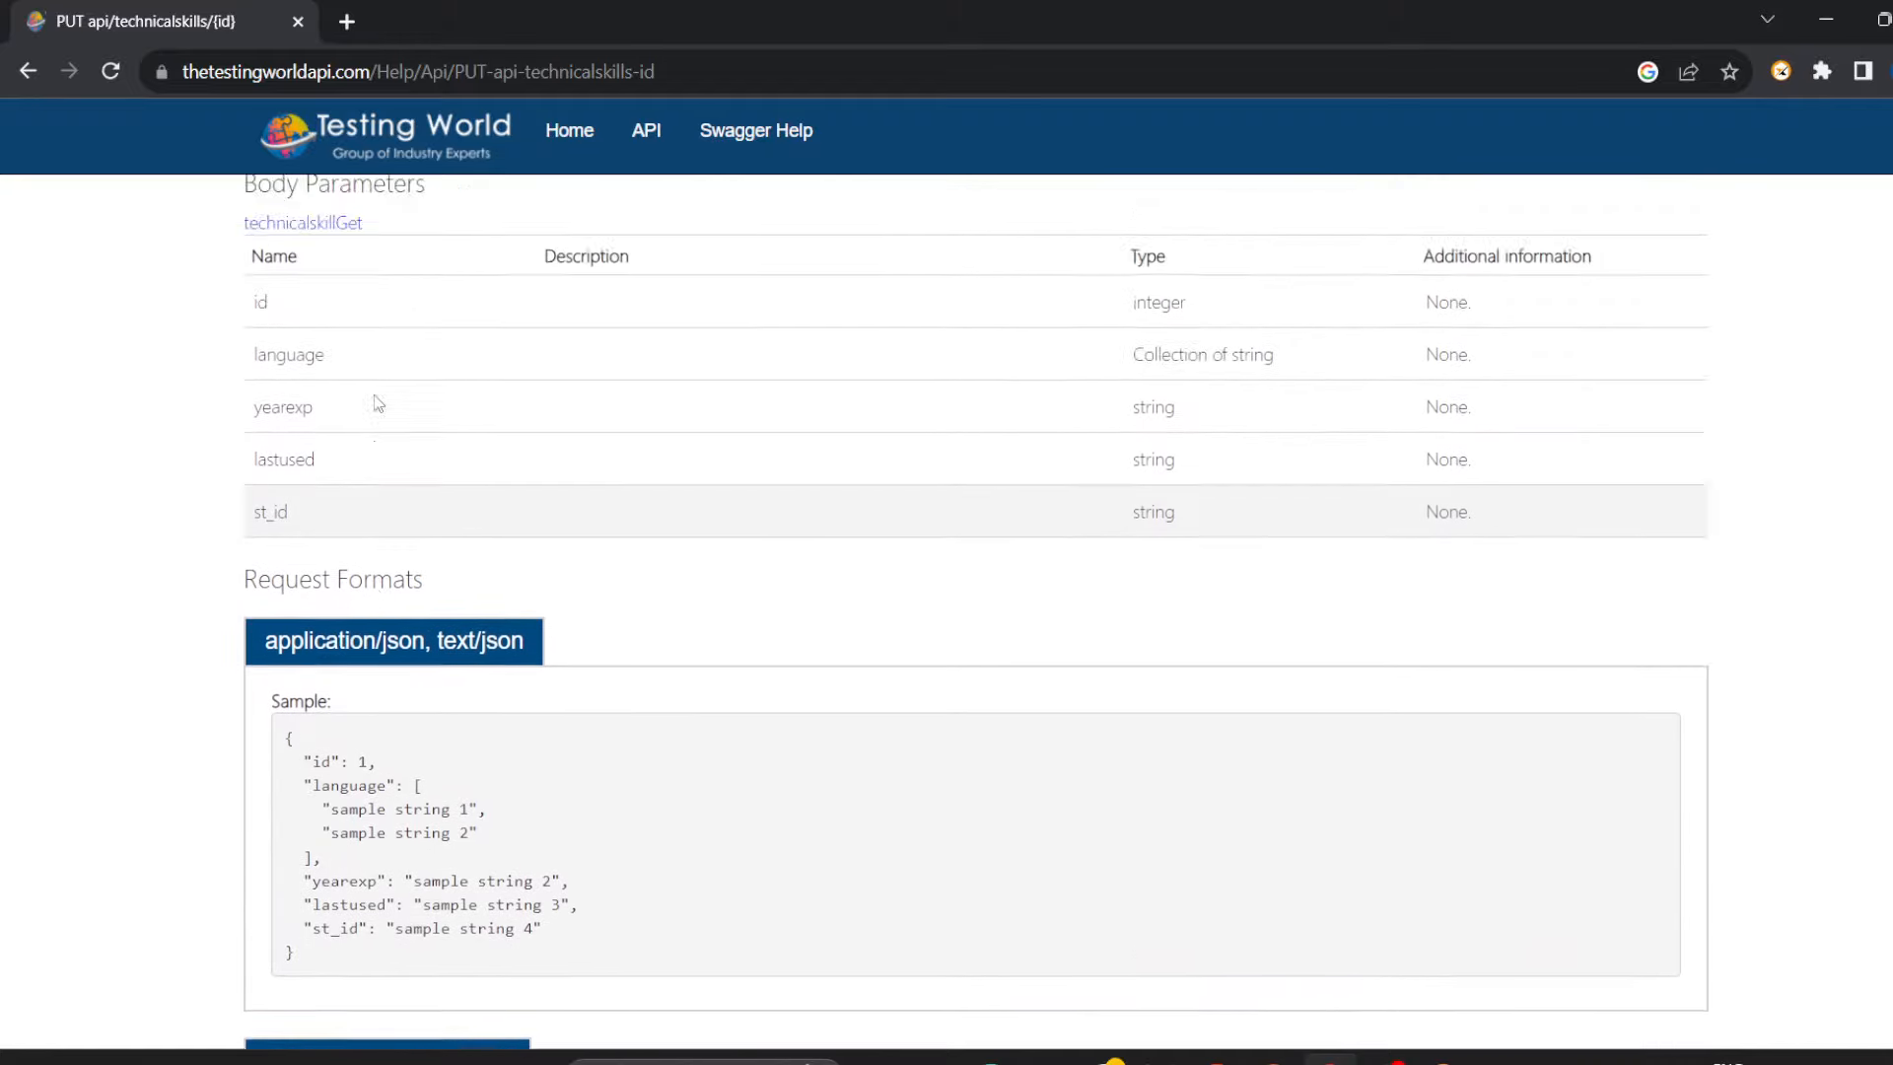
Copy the api/technicalskills/{id} path from the help page to the end of the PUT request's URL in Postman and remove the {id} placeholder.
{"action": "left_click_drag", "start_coordinate": [339, 279], "coordinate": [766, 264]}
{"action": "key", "text": "ctrl+c"}
{"action": "key", "text": "alt+Tab"}
{"action": "key", "text": "ctrl+v"}
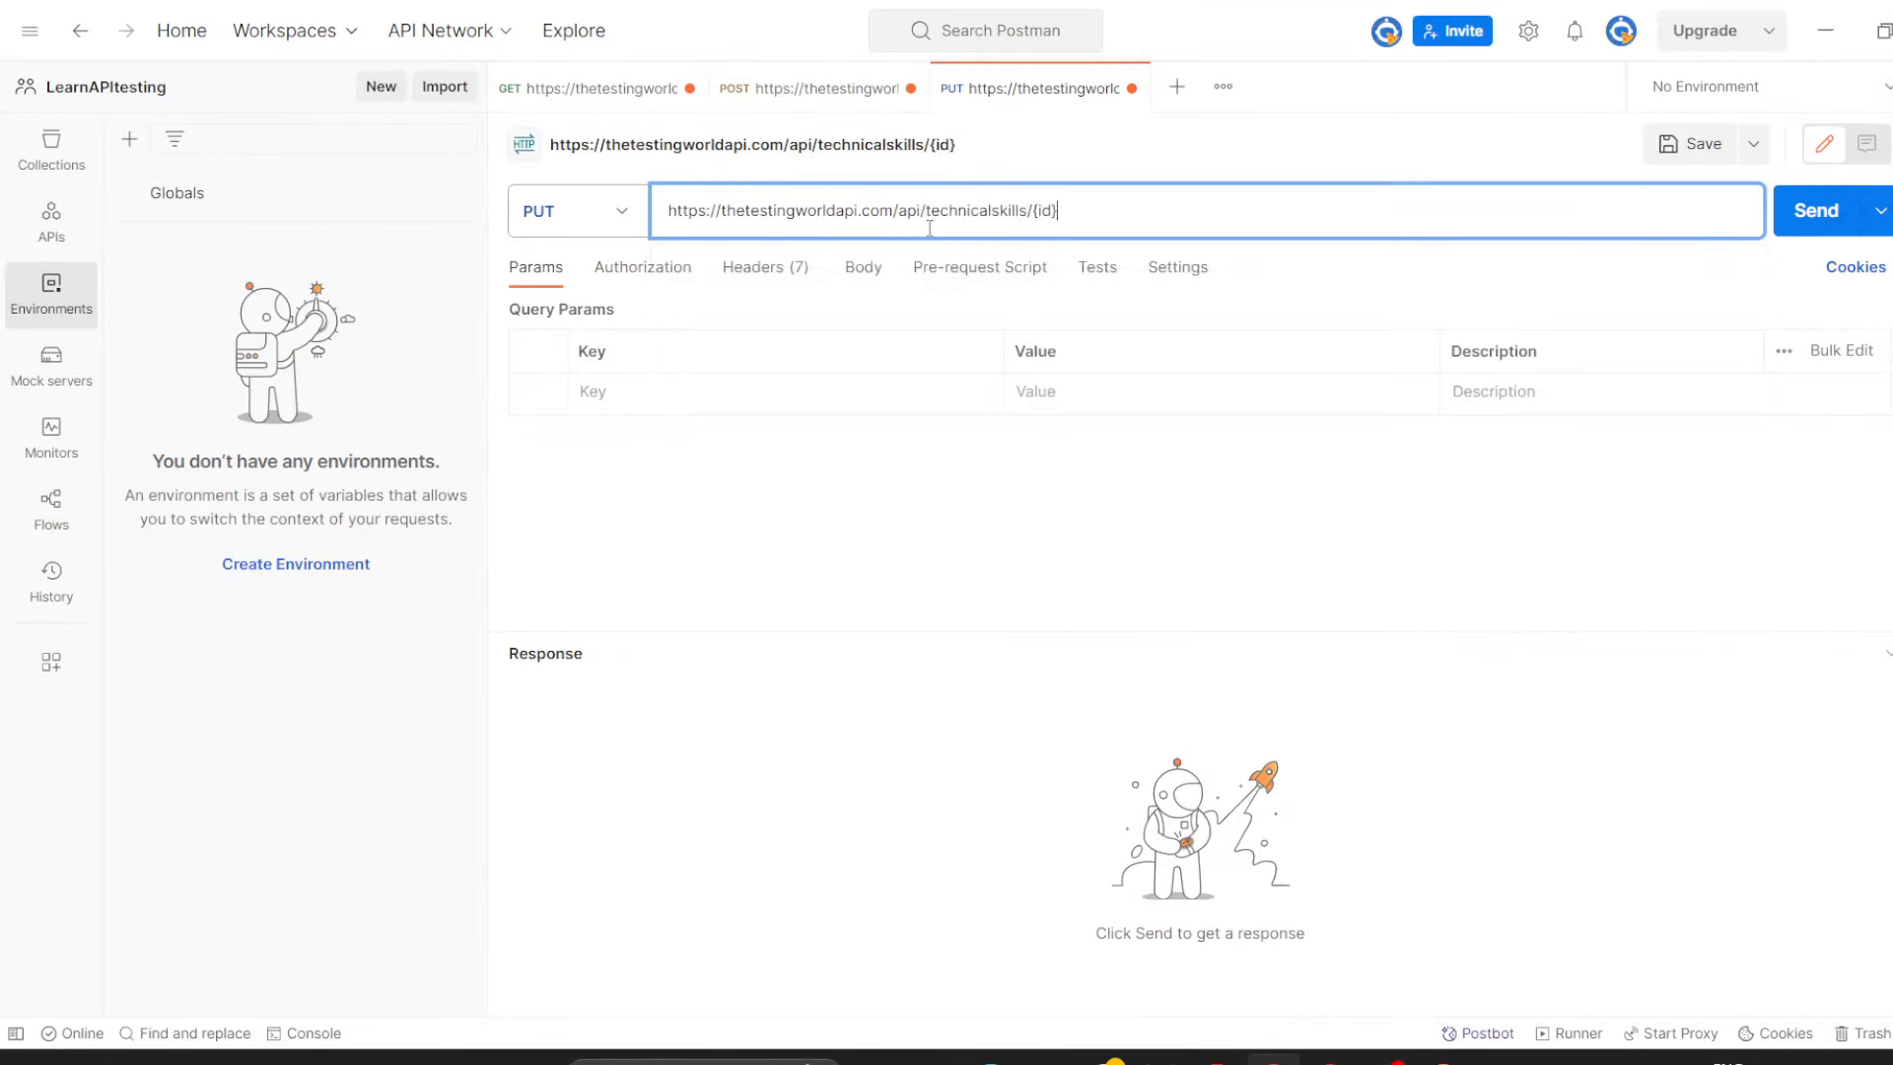
{"action": "key", "text": "BackSpace"}
{"action": "key", "text": "BackSpace"}
{"action": "key", "text": "BackSpace"}
{"action": "key", "text": "BackSpace"}
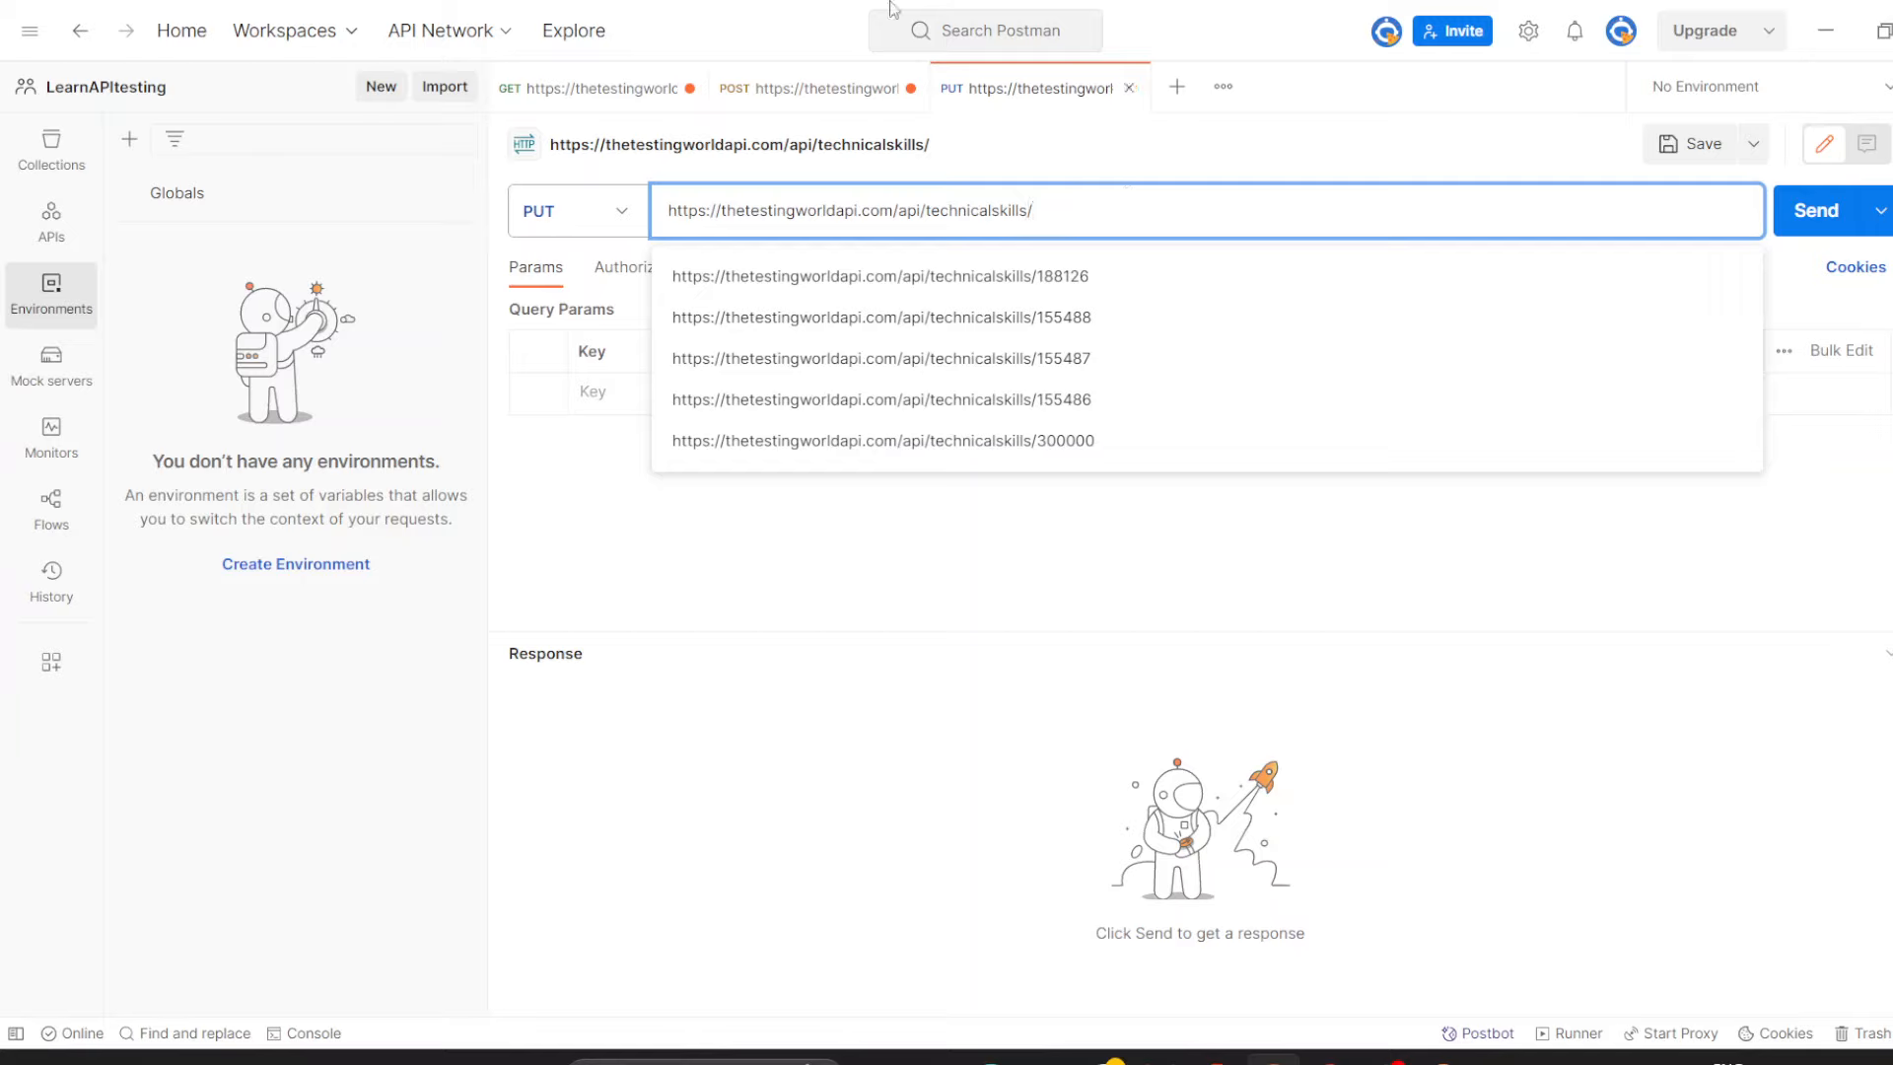
Add record id 188126 to the PUT request's URL and copy the POST request's JSON into the PUT request as a raw body.
{"action": "left_click", "coordinate": [771, 92]}
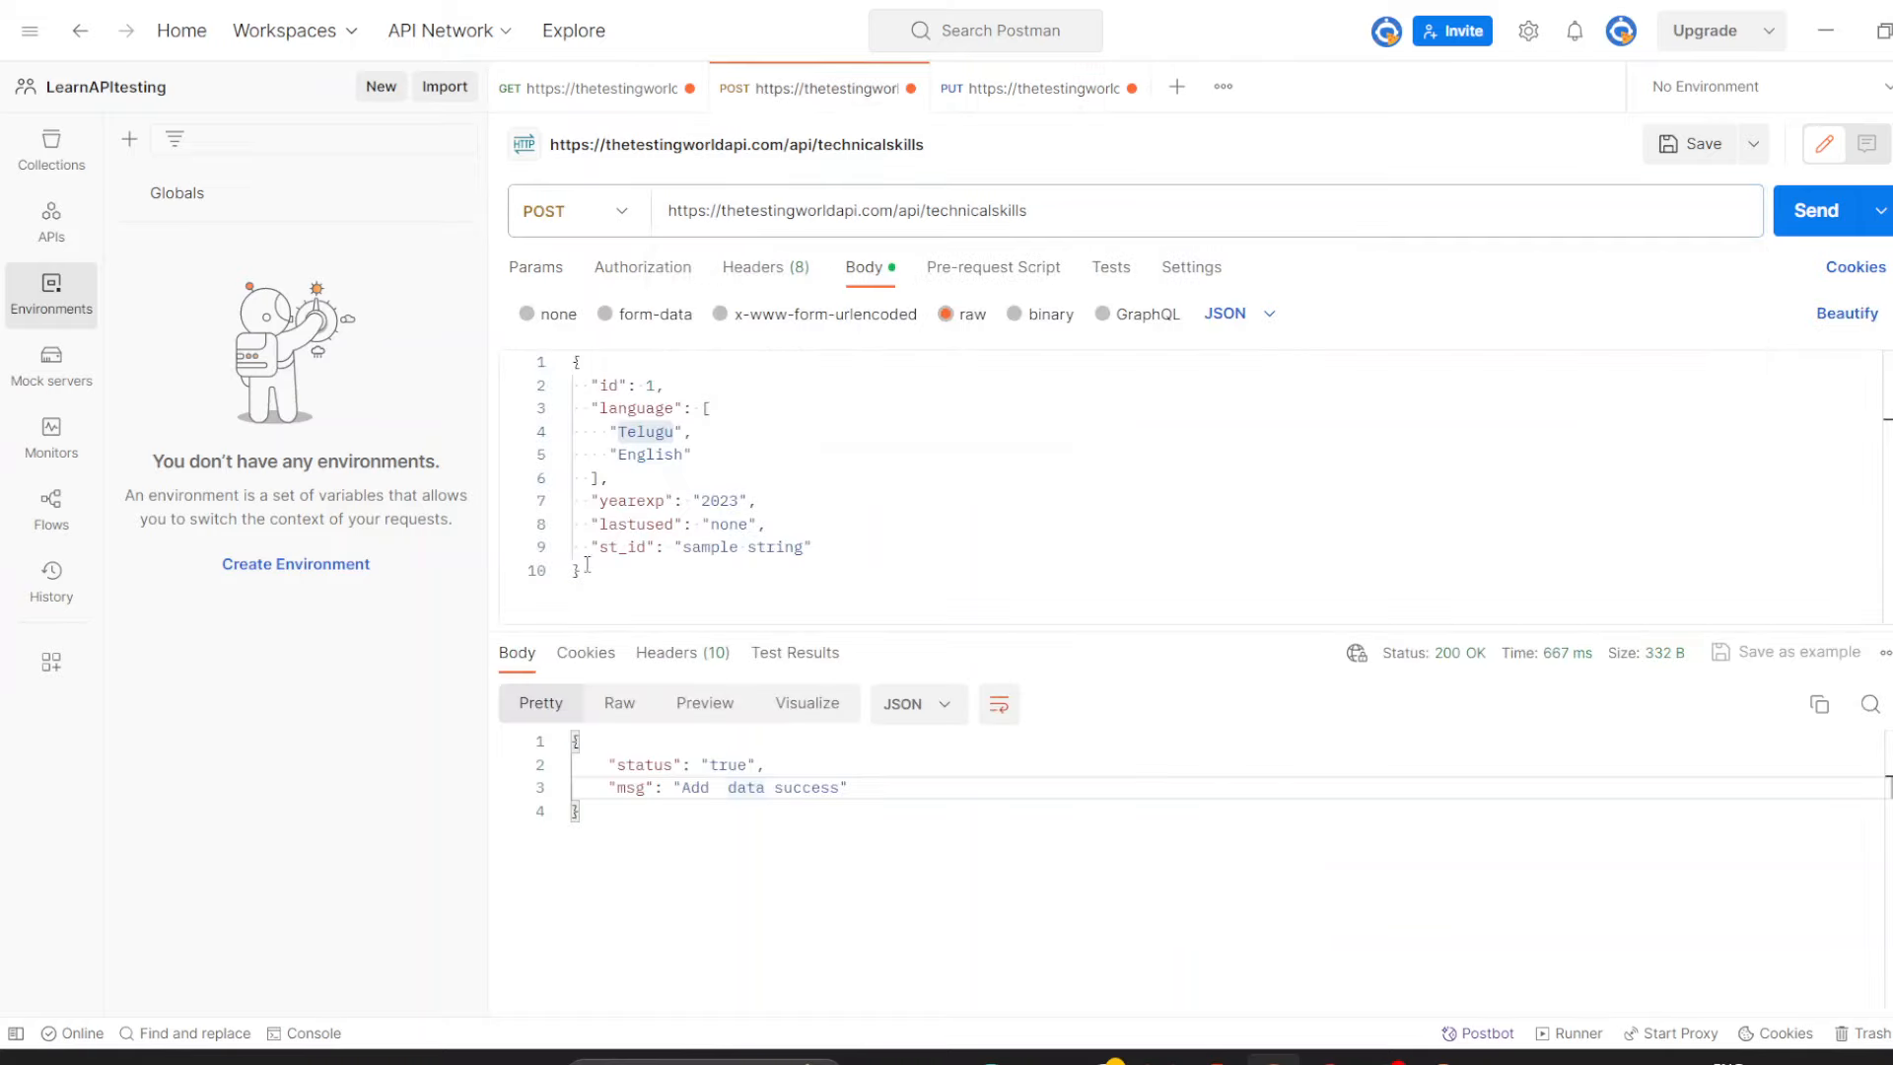
{"action": "left_click_drag", "start_coordinate": [582, 572], "coordinate": [557, 378]}
{"action": "key", "text": "ctrl+c"}
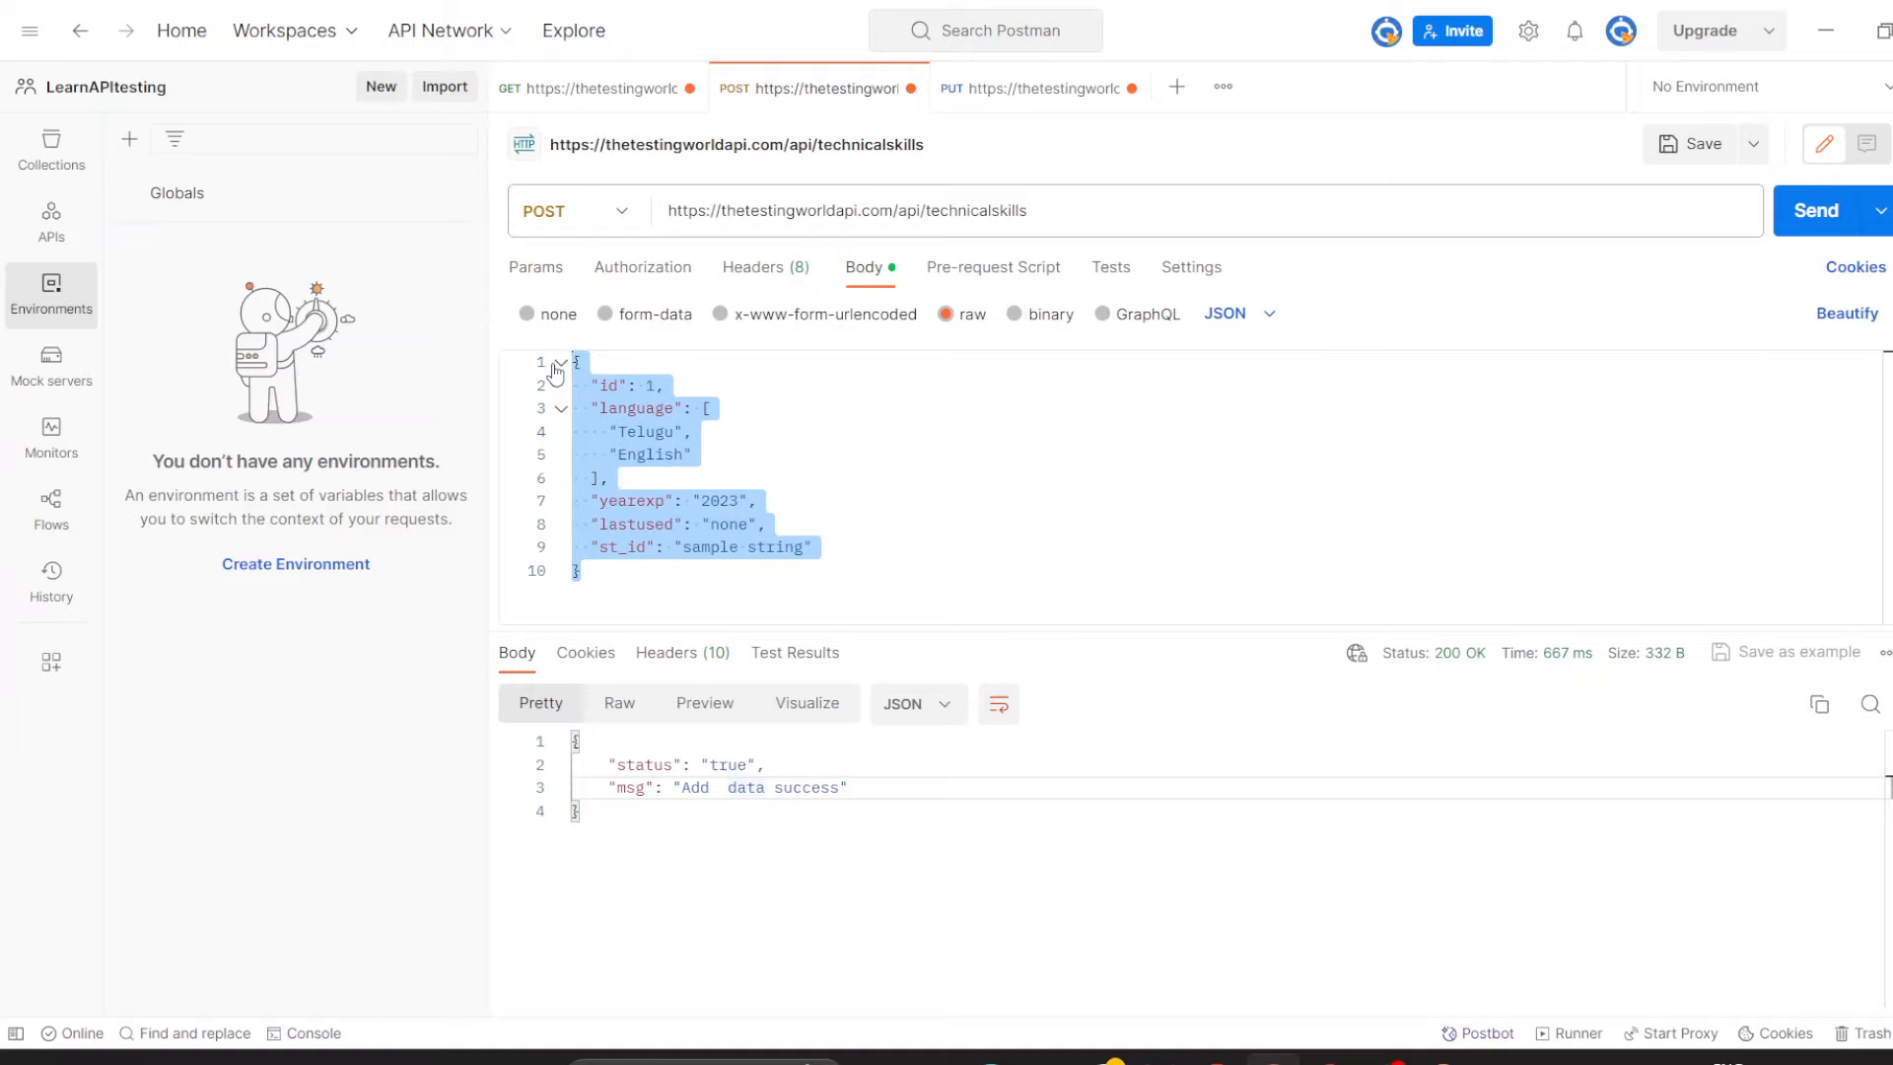
{"action": "left_click", "coordinate": [1011, 100]}
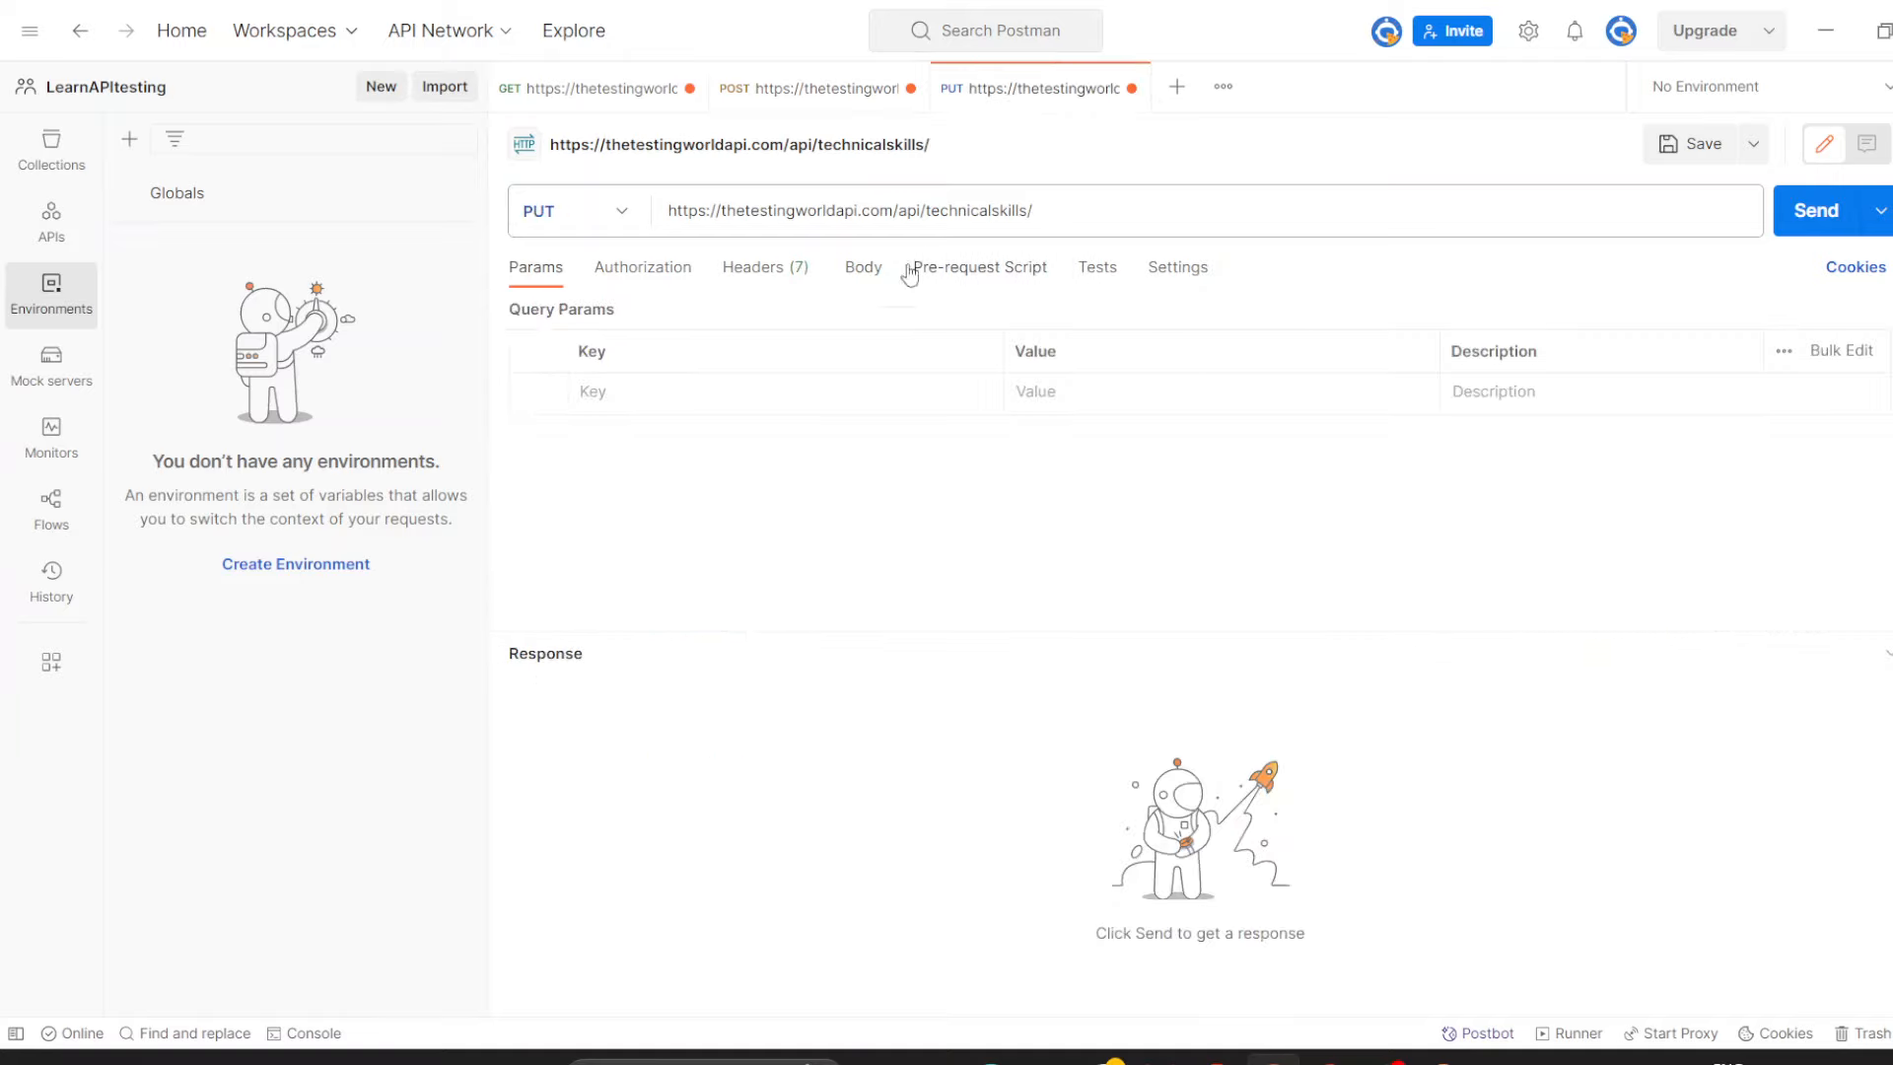
{"action": "type", "text": "188126"}
{"action": "left_click", "coordinate": [855, 284]}
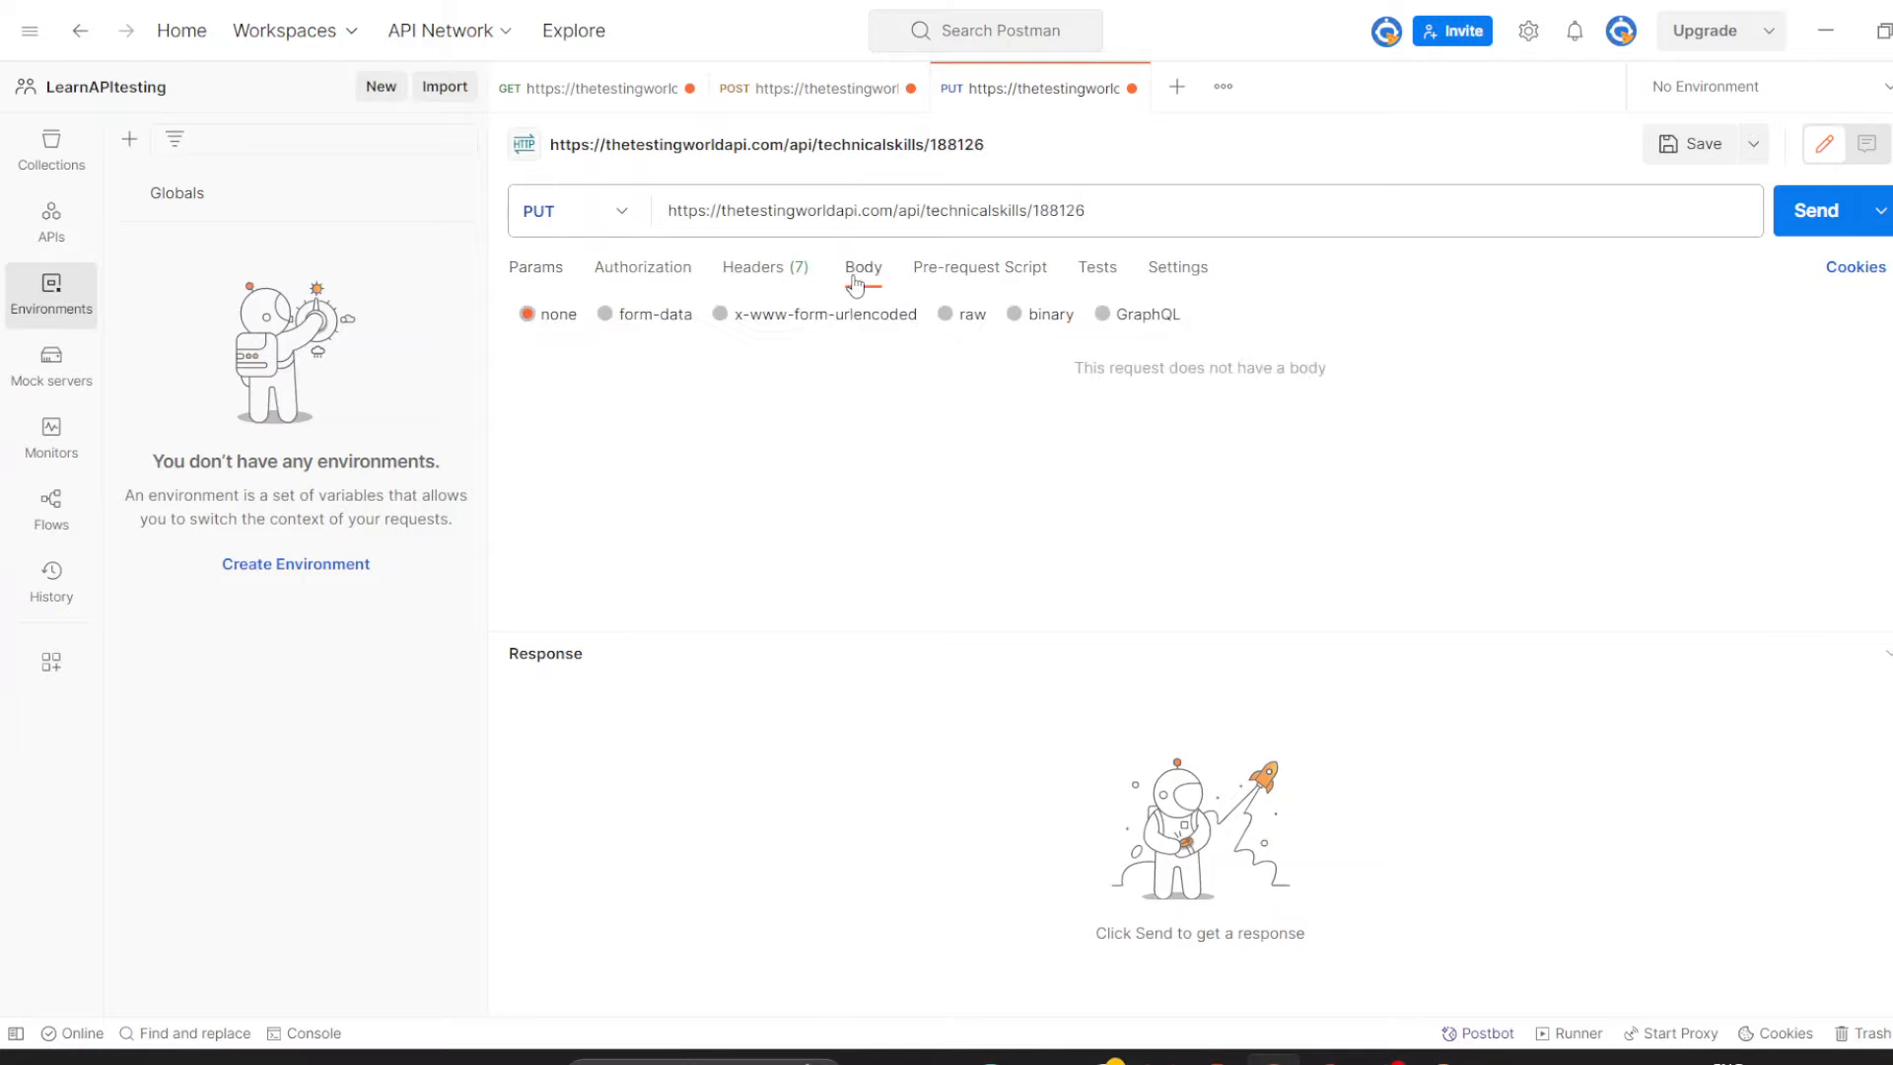
{"action": "left_click", "coordinate": [945, 315]}
{"action": "key", "text": "ctrl+v"}
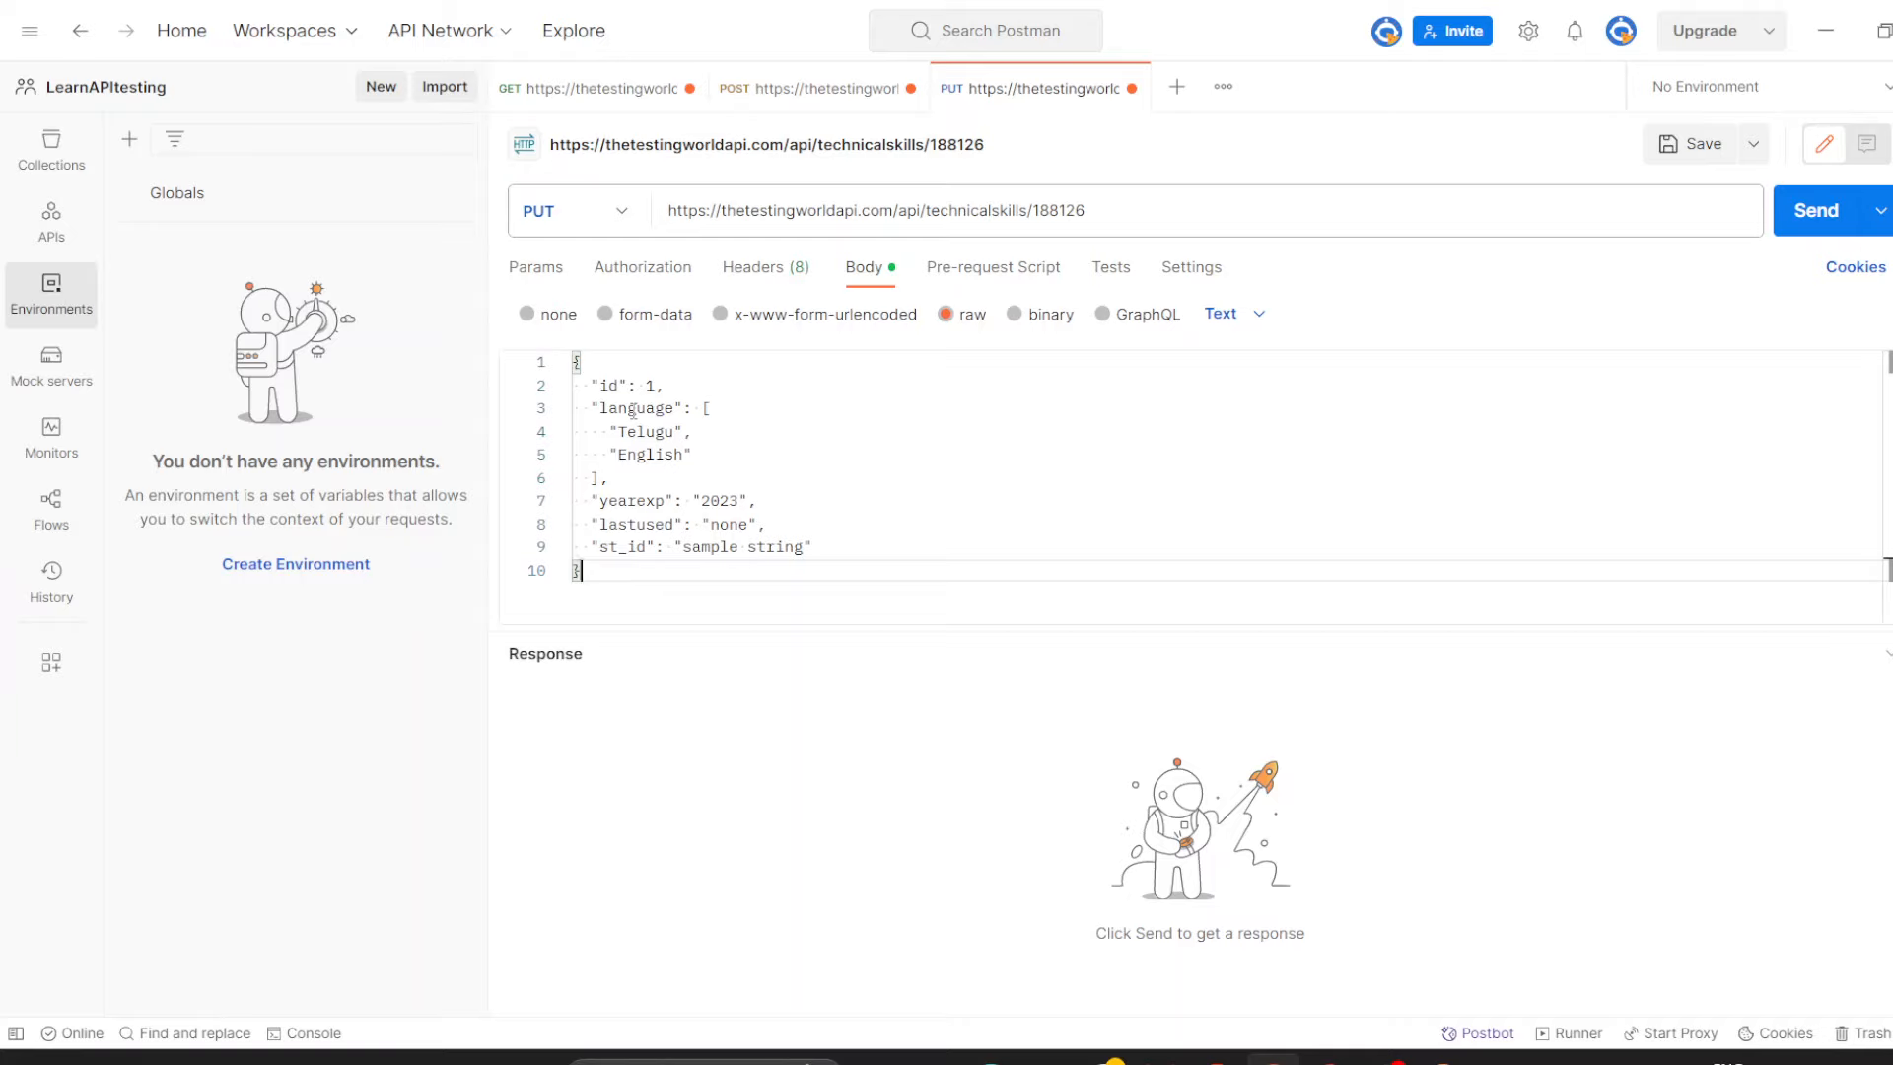
Set the format of the PUT request's raw body to JSON.
{"action": "left_click_drag", "start_coordinate": [582, 570], "coordinate": [573, 360]}
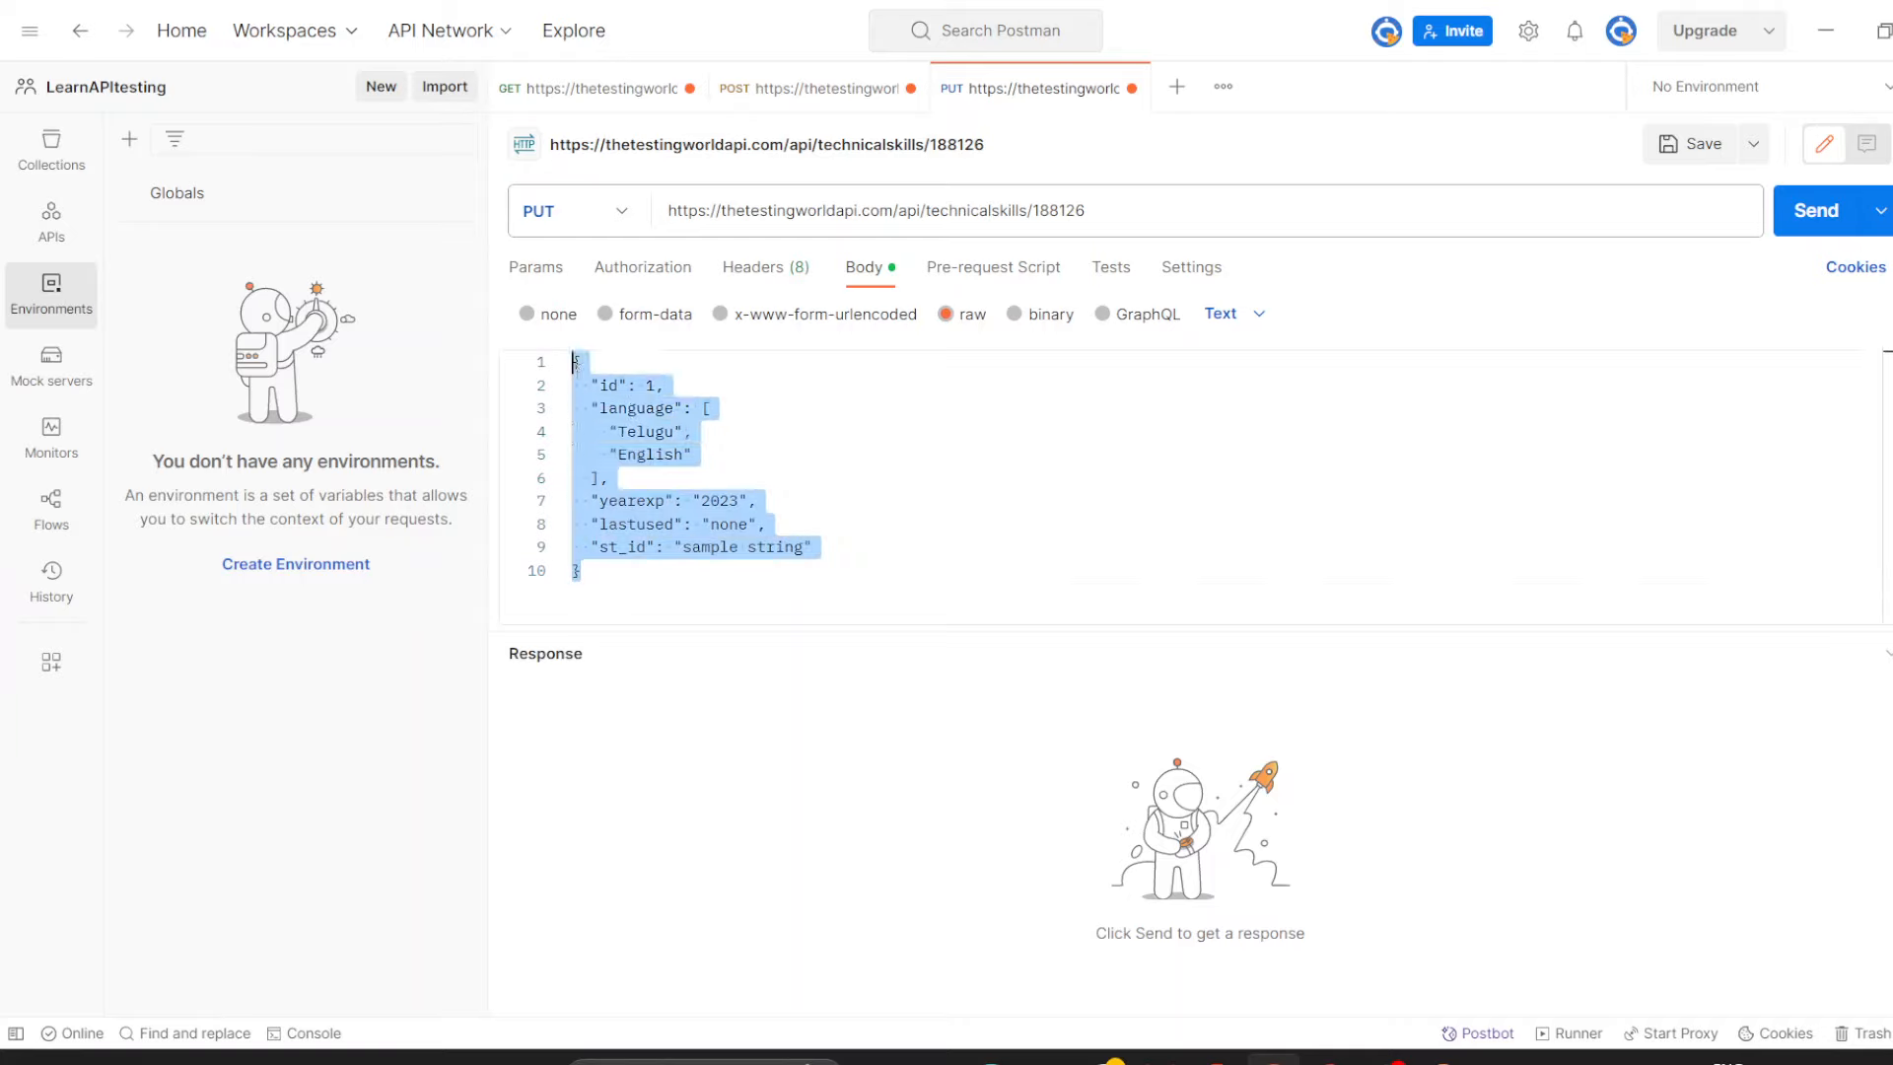
{"action": "left_click", "coordinate": [830, 566]}
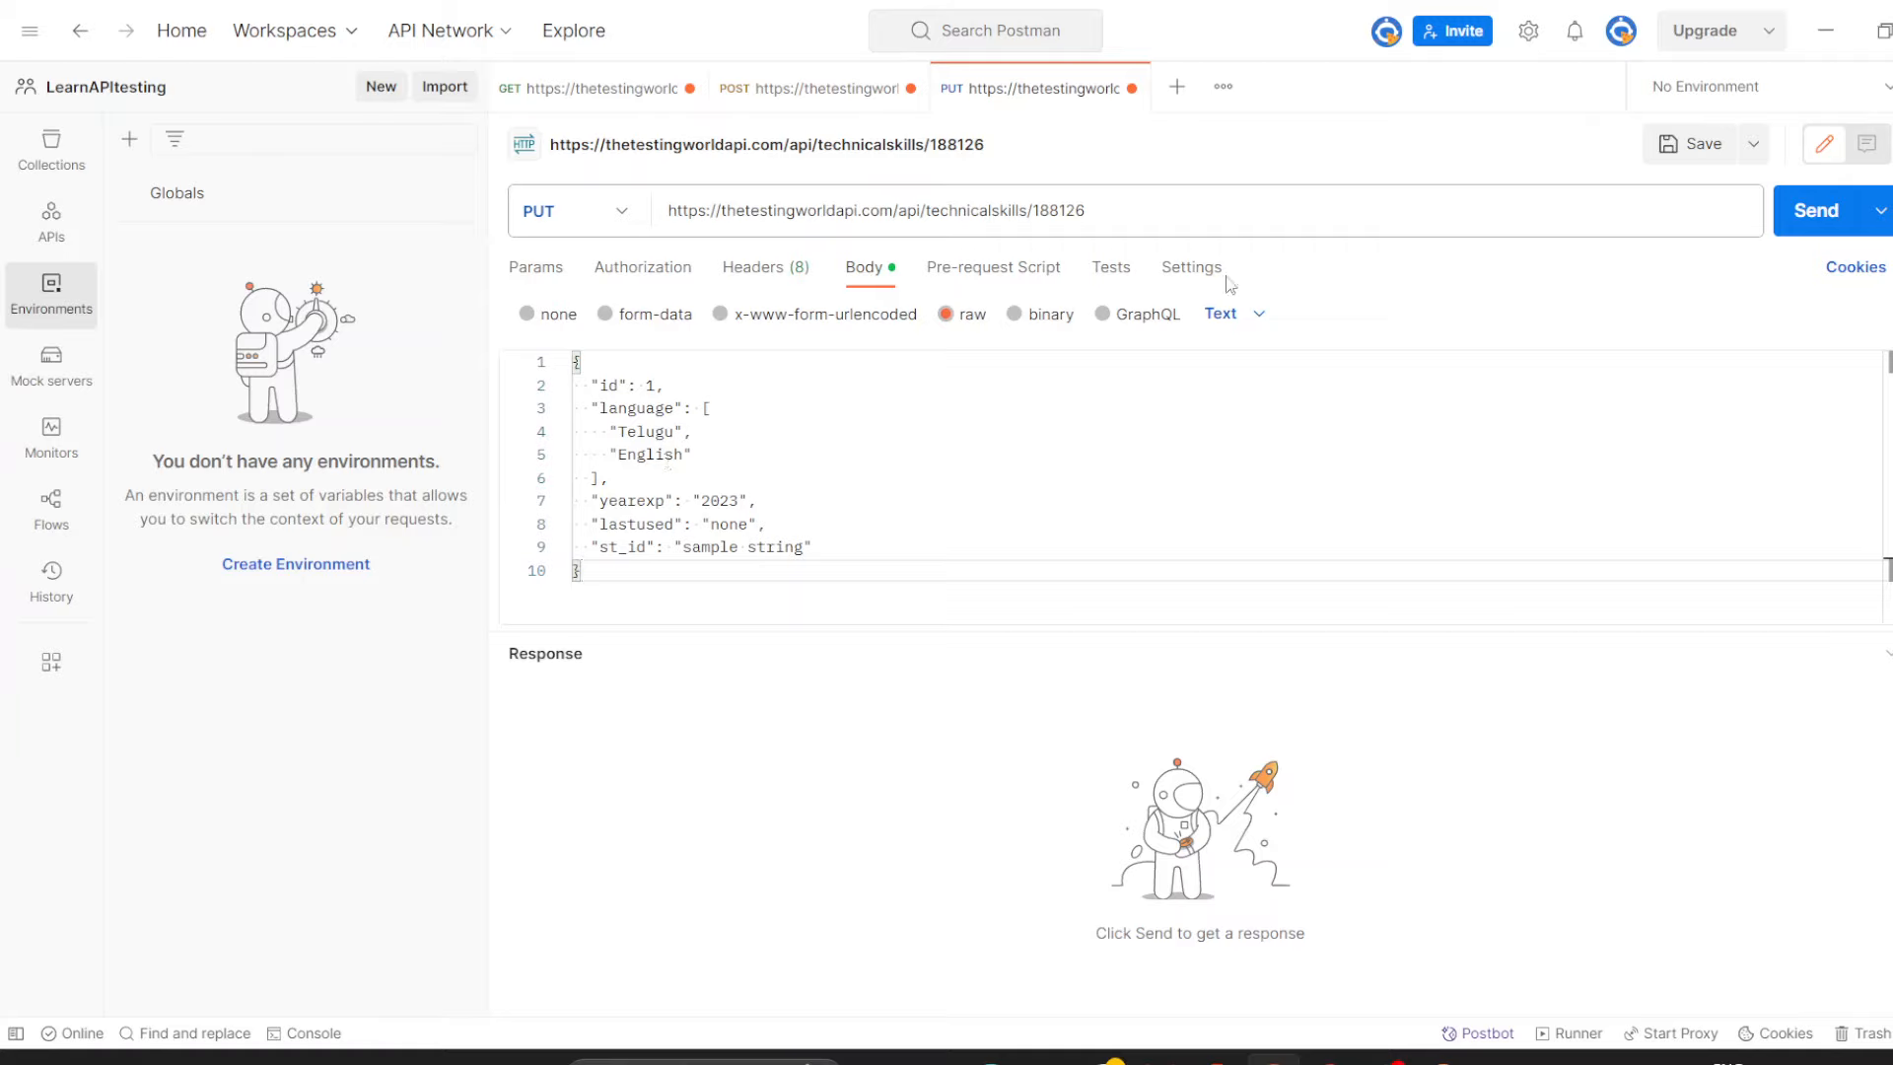
{"action": "left_click", "coordinate": [1232, 314]}
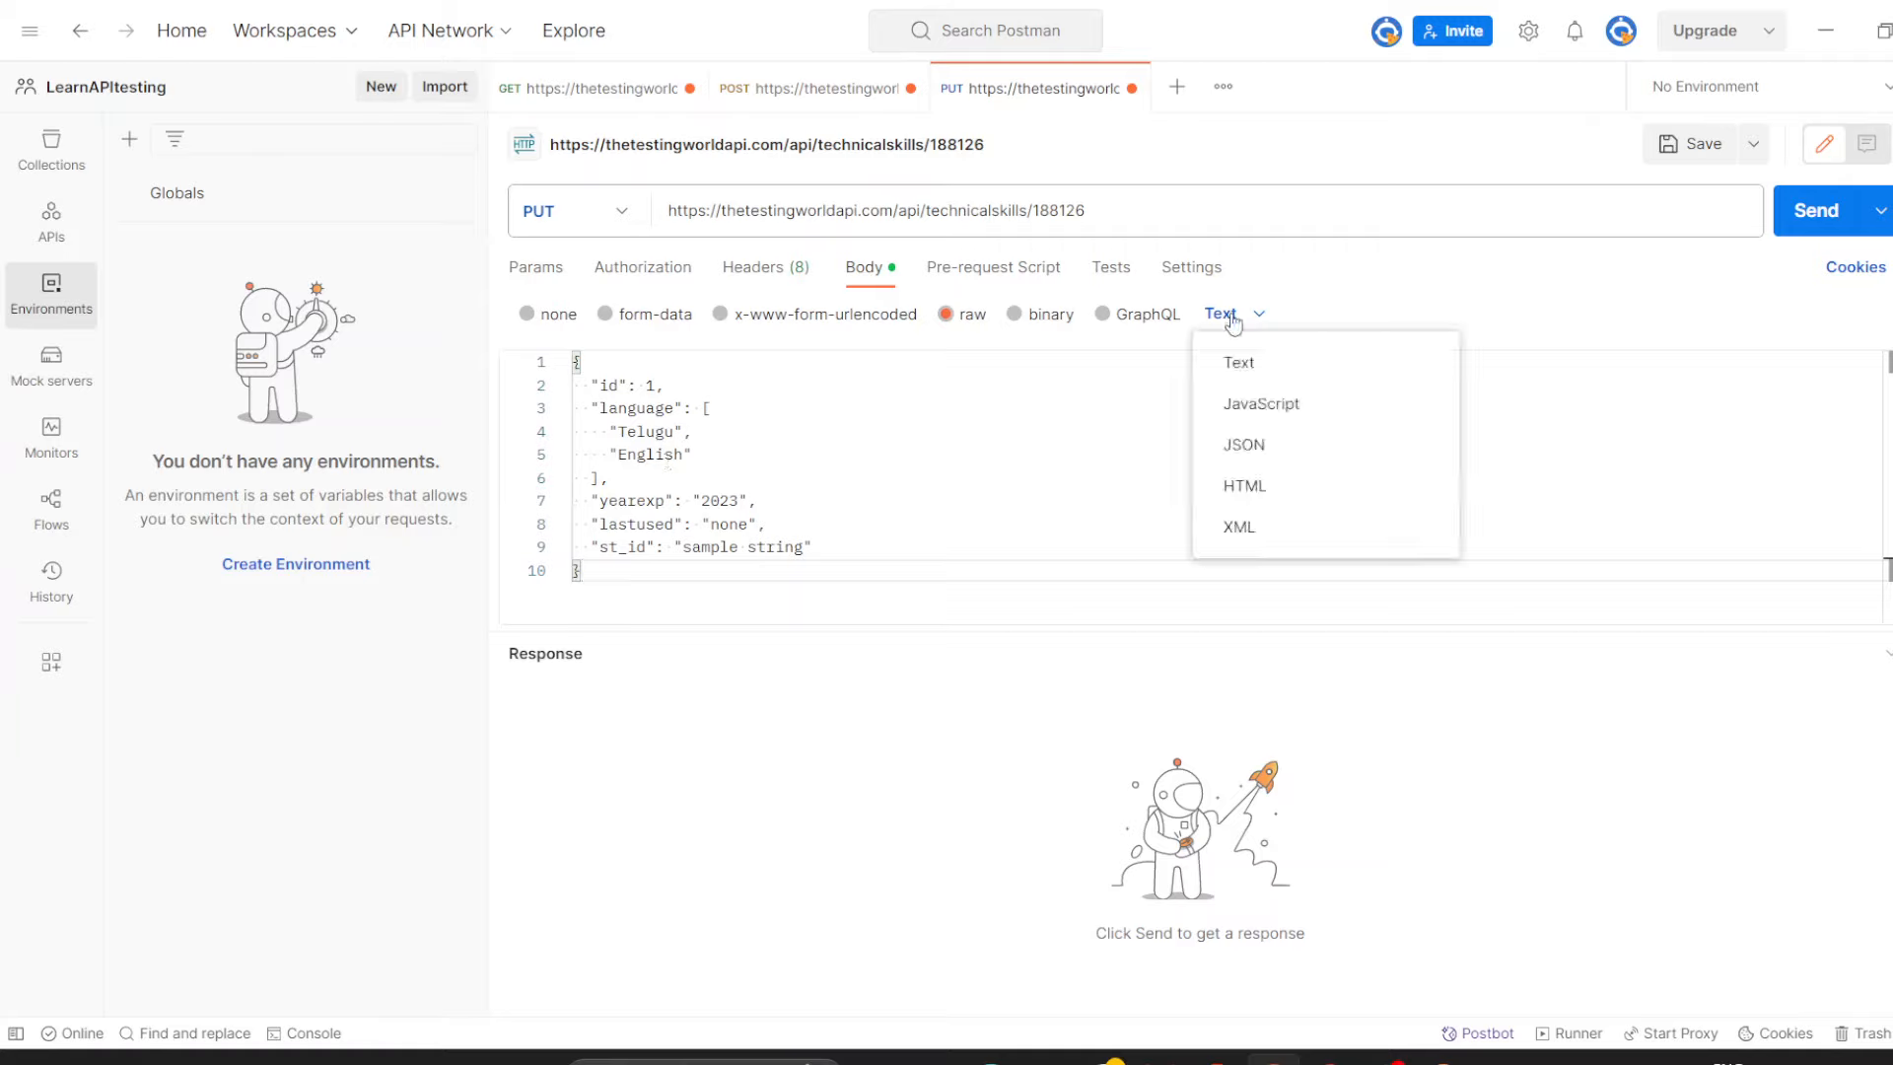
{"action": "left_click", "coordinate": [1270, 442]}
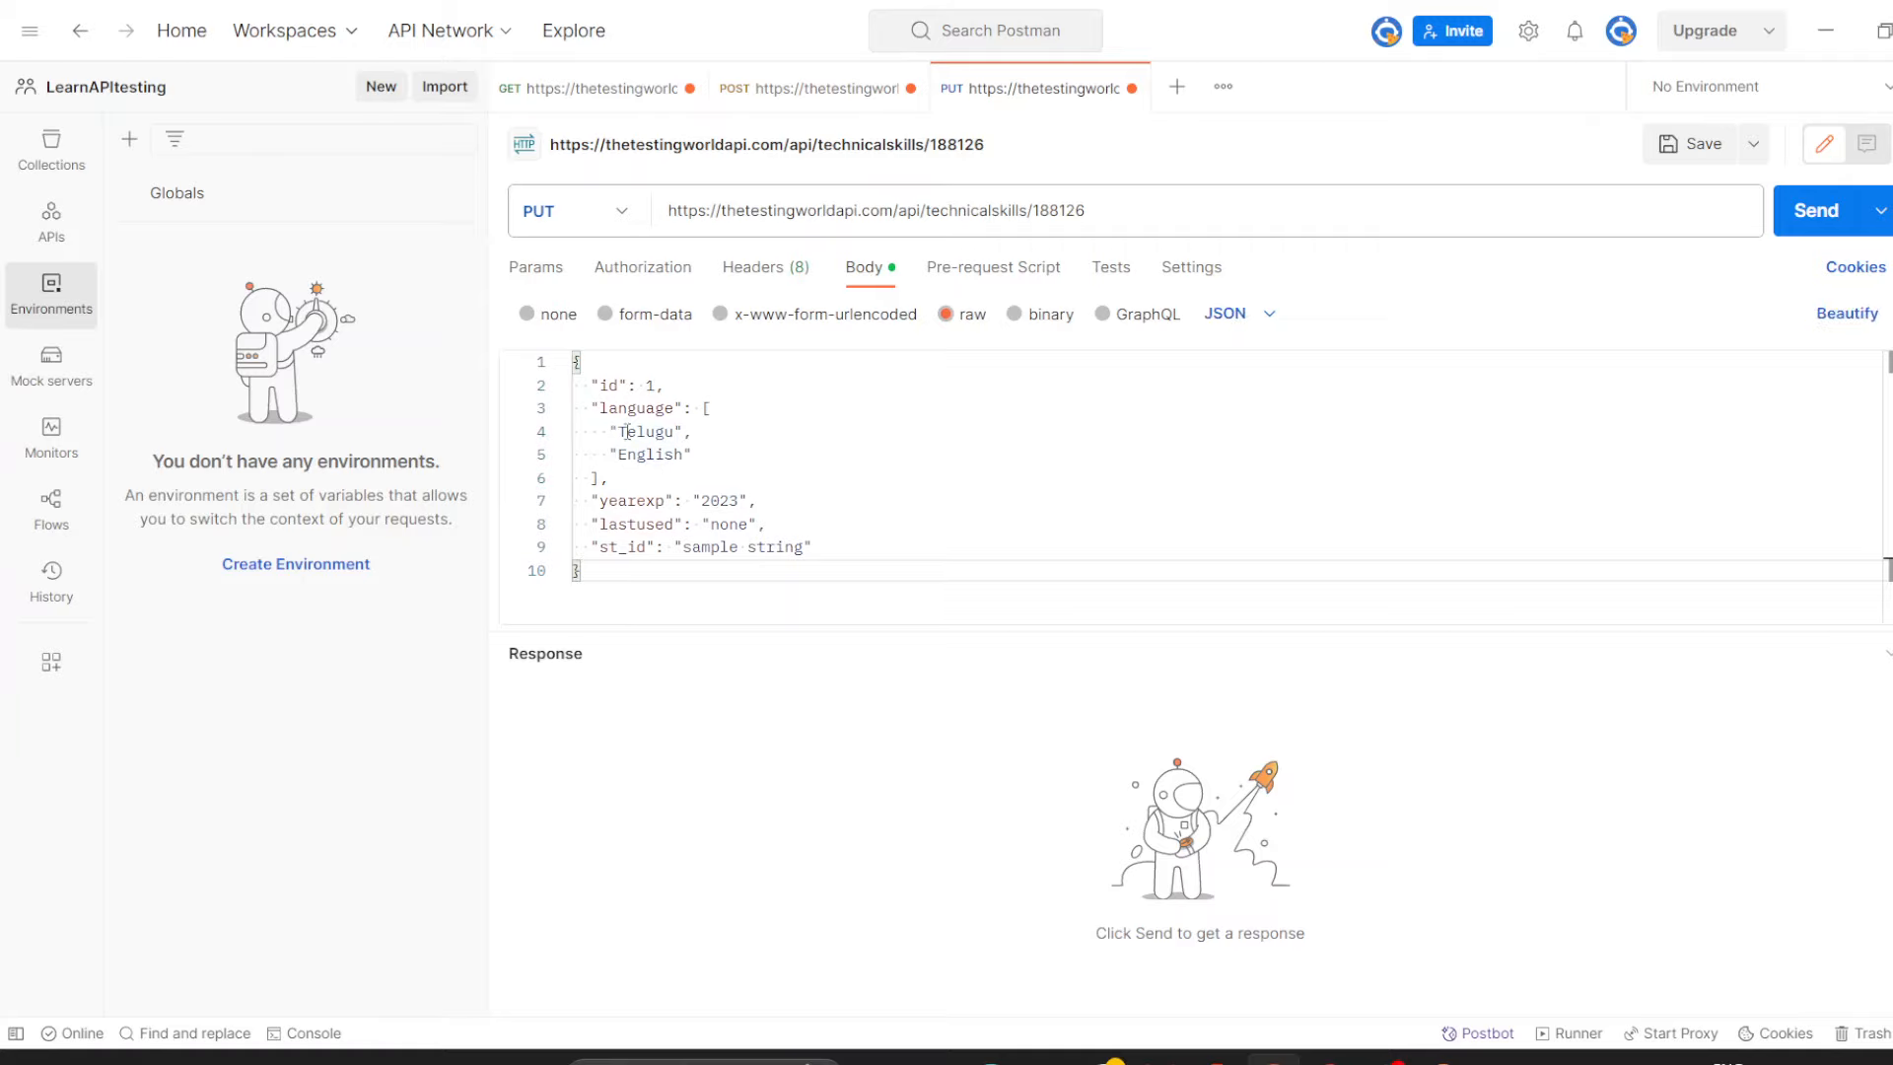
Copy the record id 188126 from the GET response into the end of the PUT request's URL.
{"action": "double_click", "coordinate": [676, 434]}
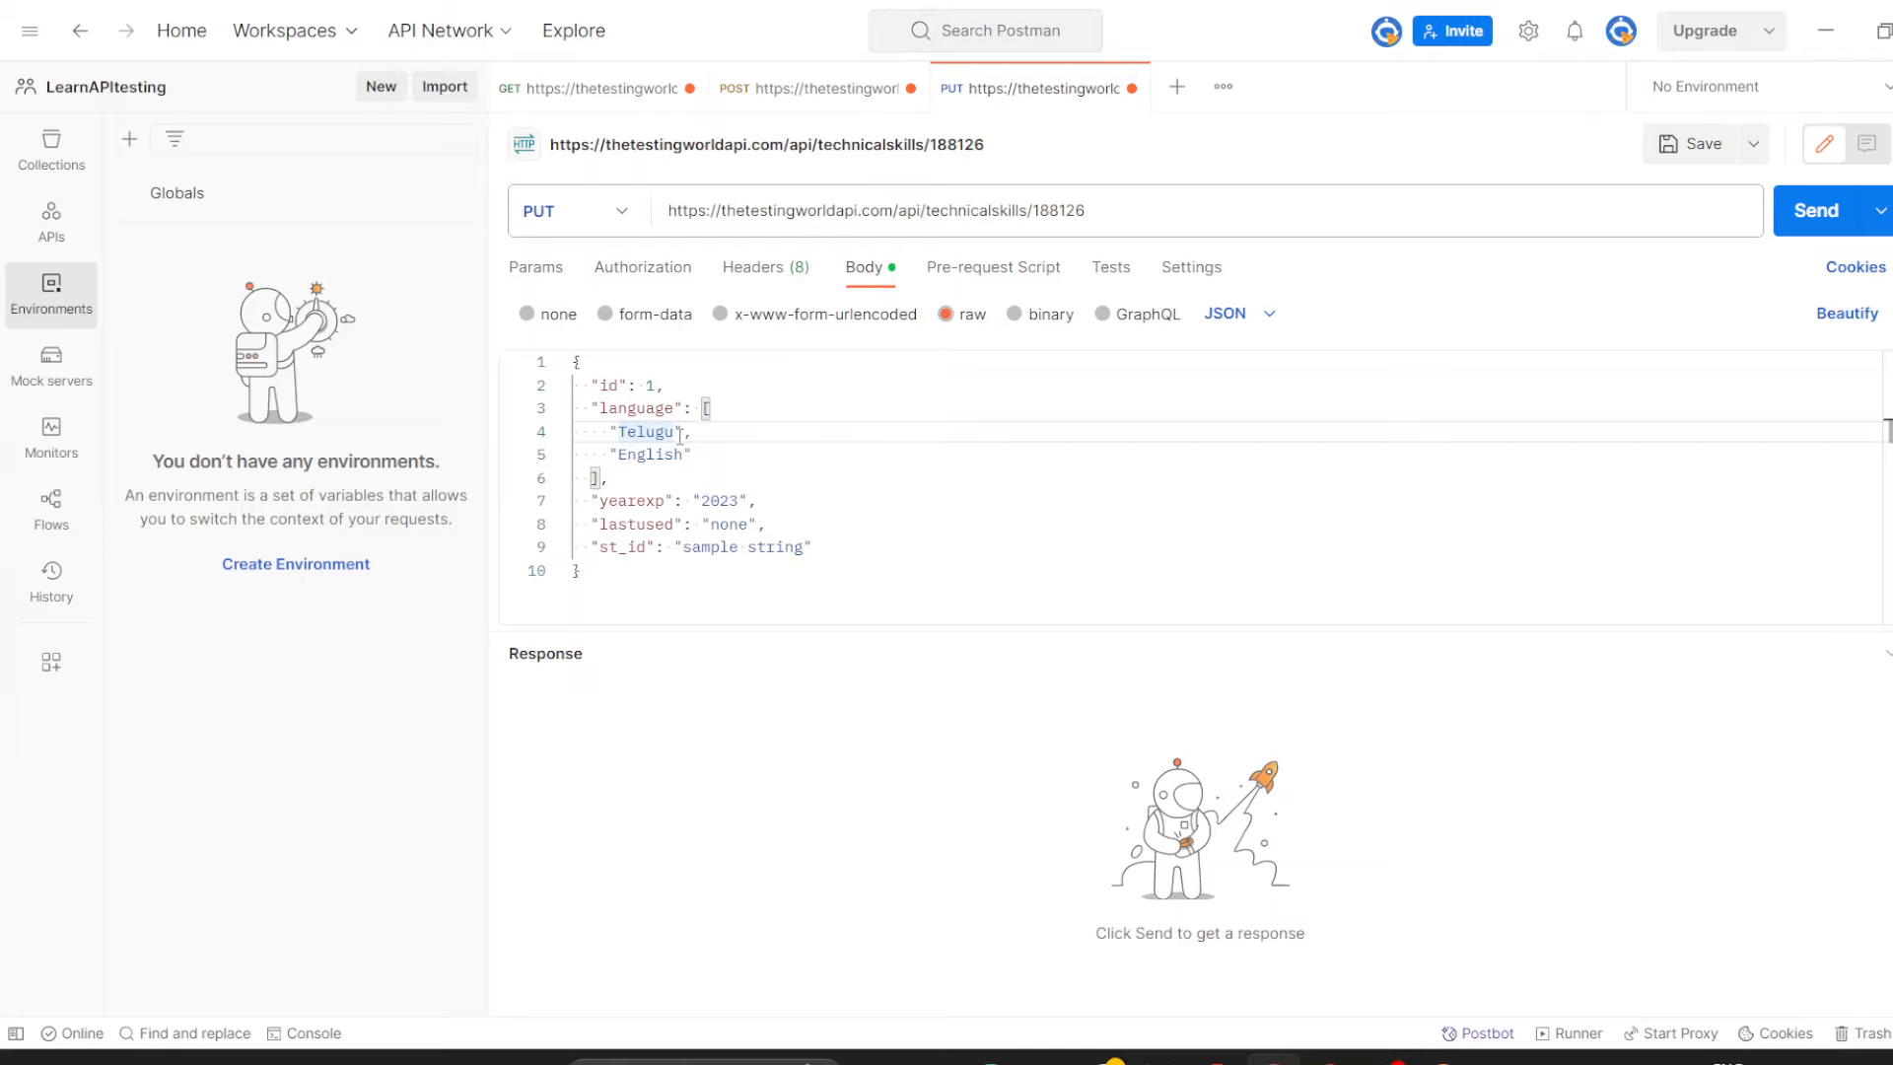
{"action": "left_click", "coordinate": [801, 87]}
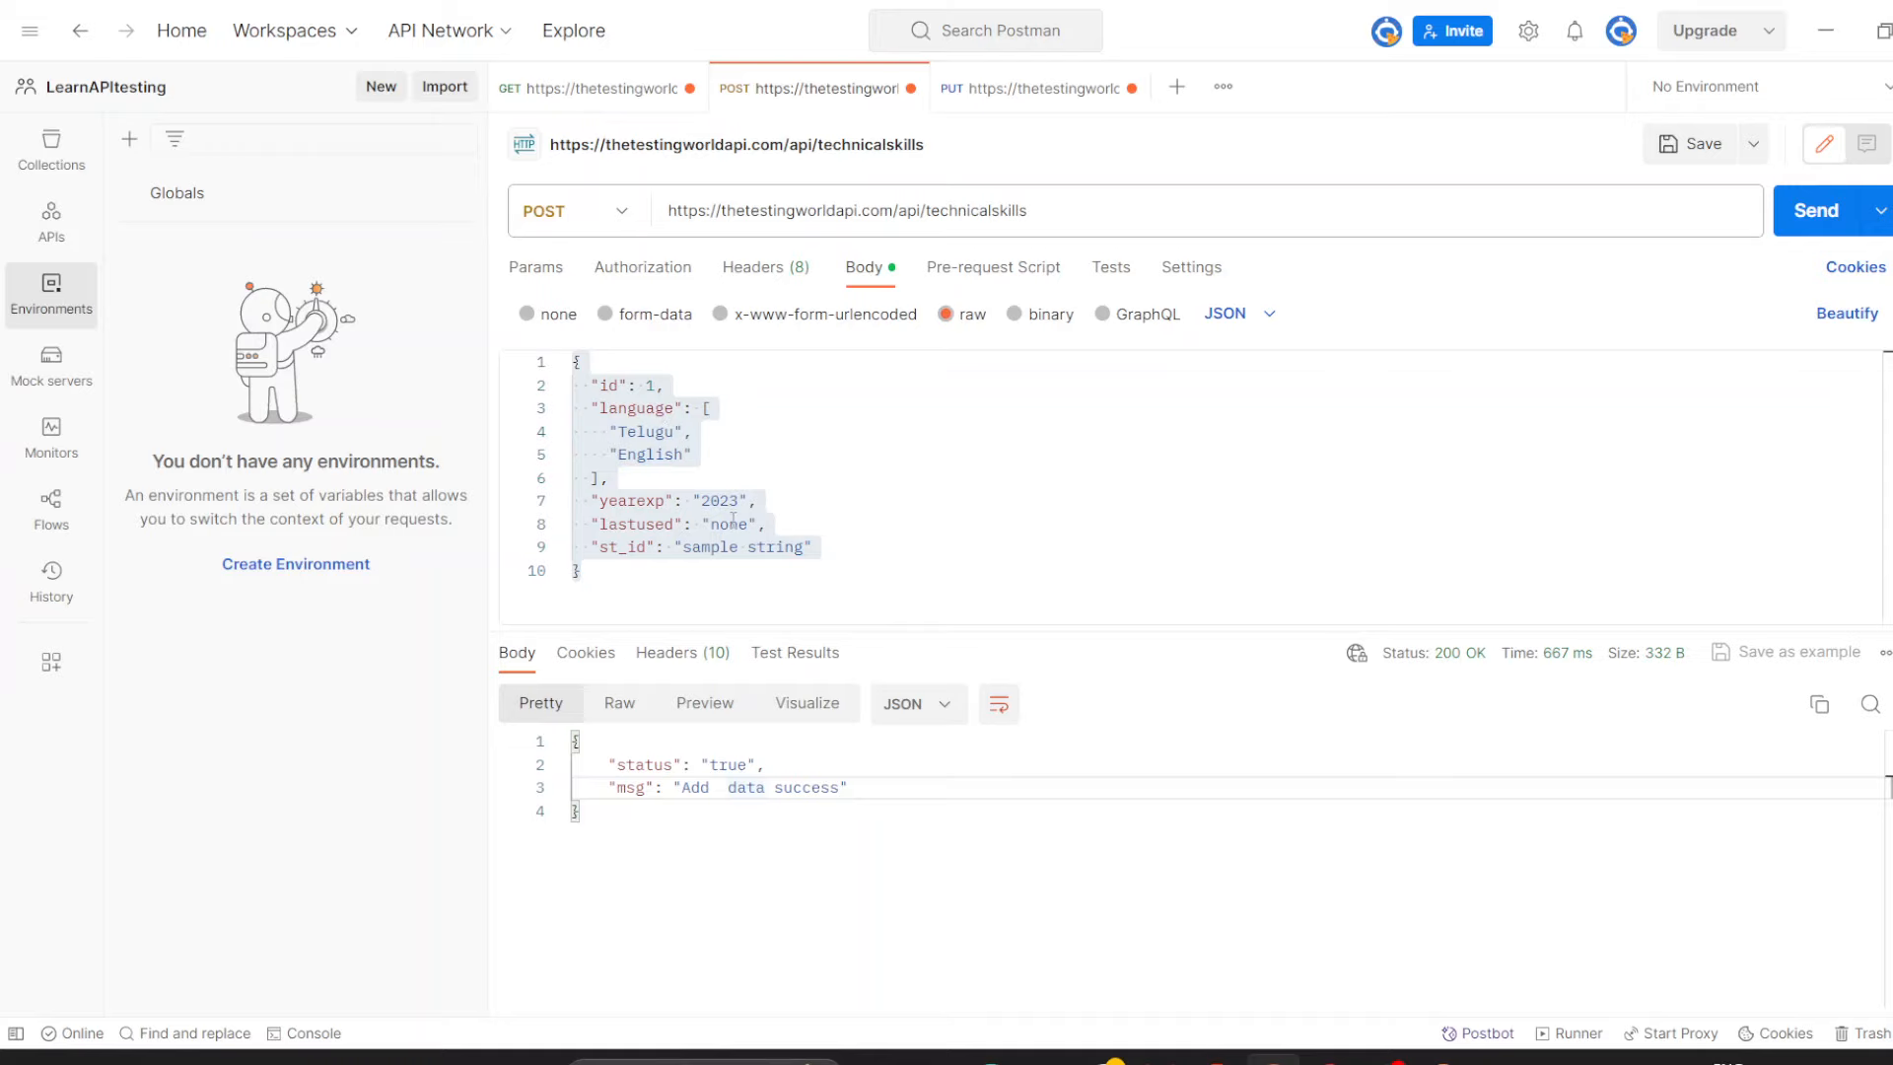
{"action": "left_click", "coordinate": [617, 91]}
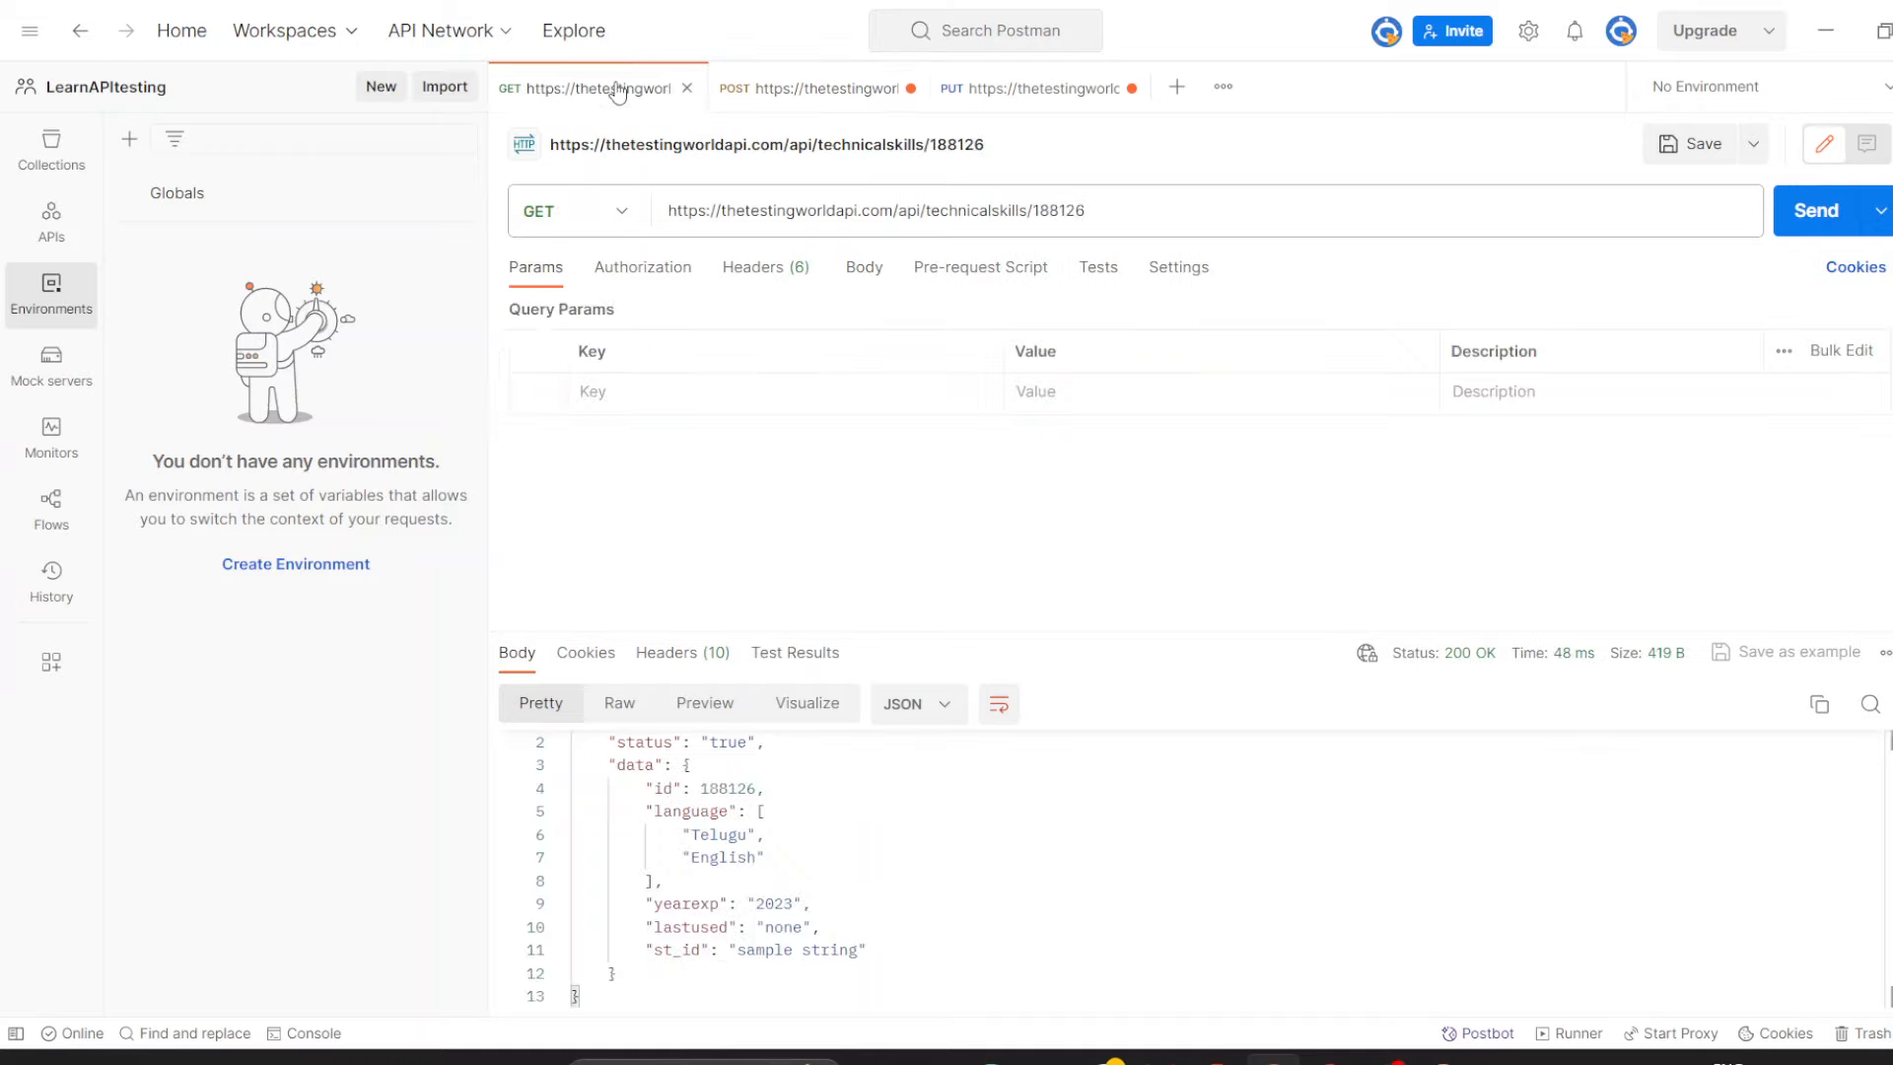
{"action": "double_click", "coordinate": [728, 788]}
{"action": "key", "text": "ctrl+c"}
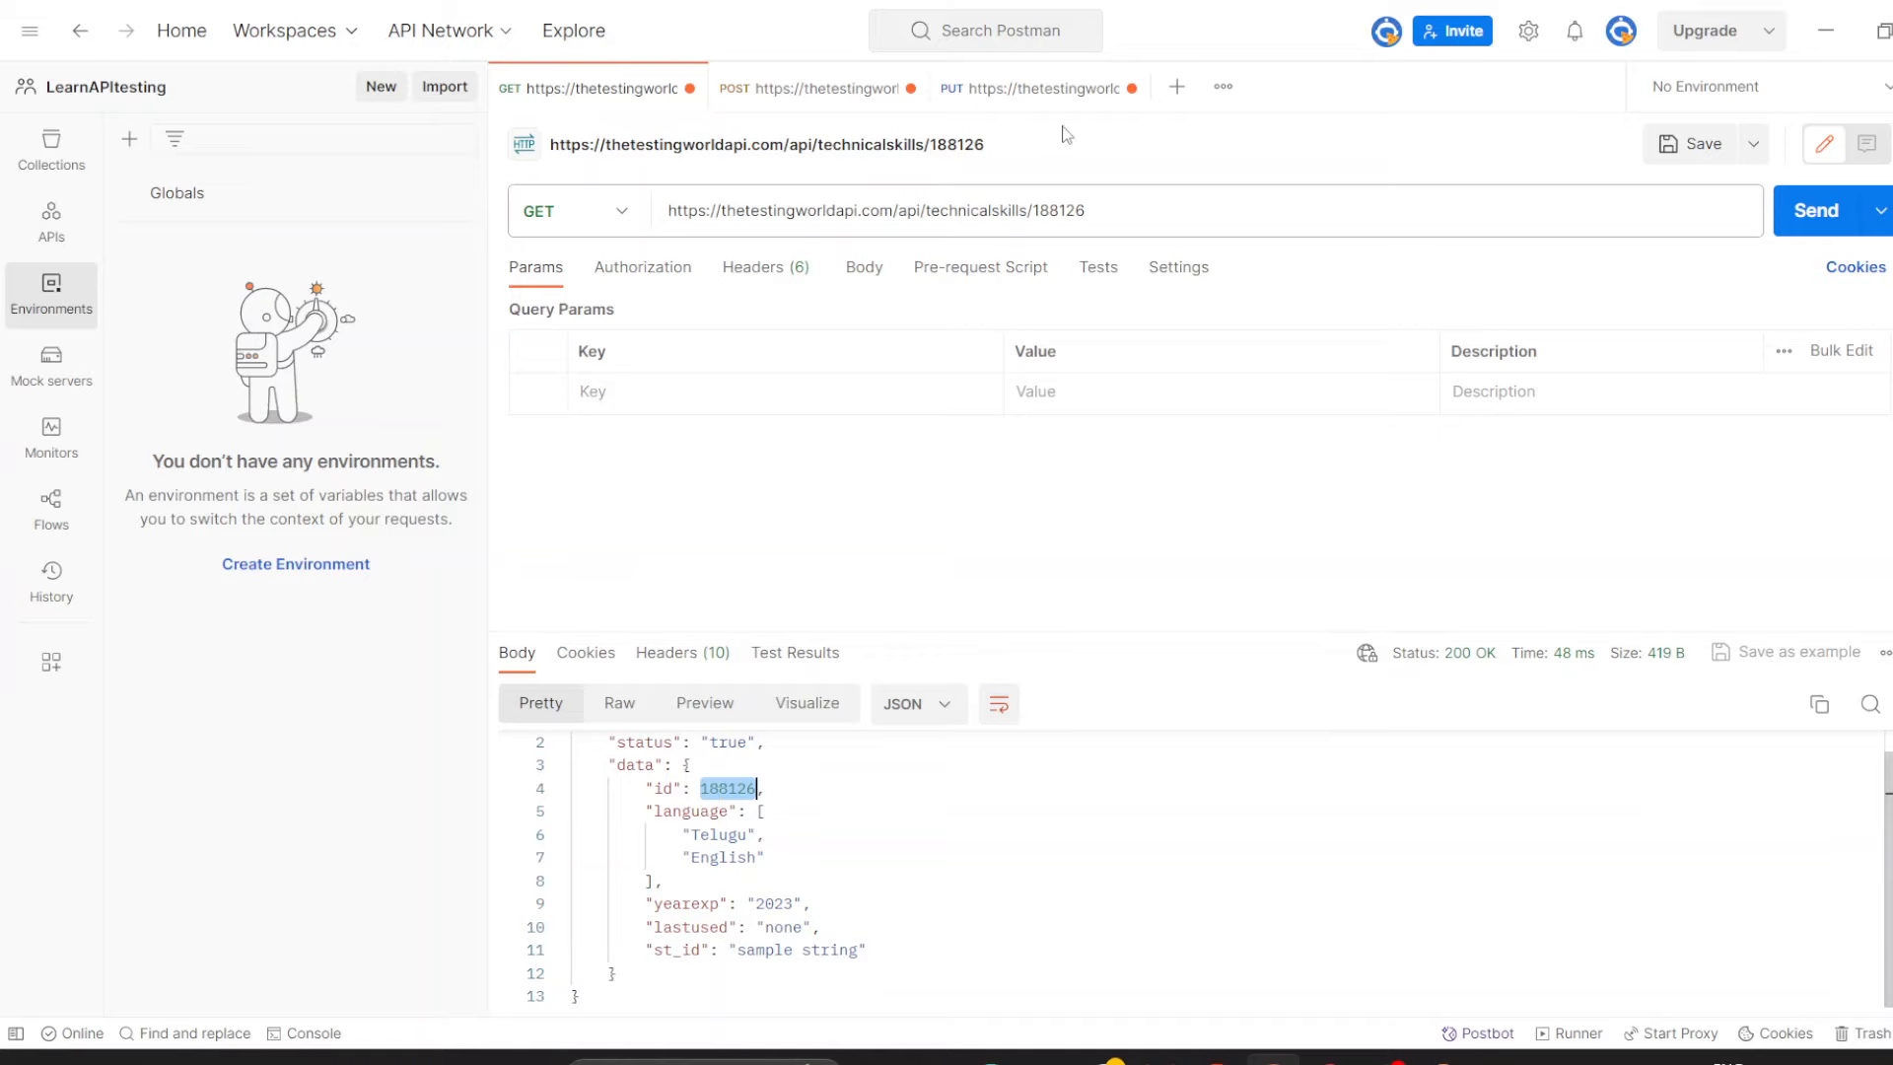
{"action": "left_click", "coordinate": [1055, 91]}
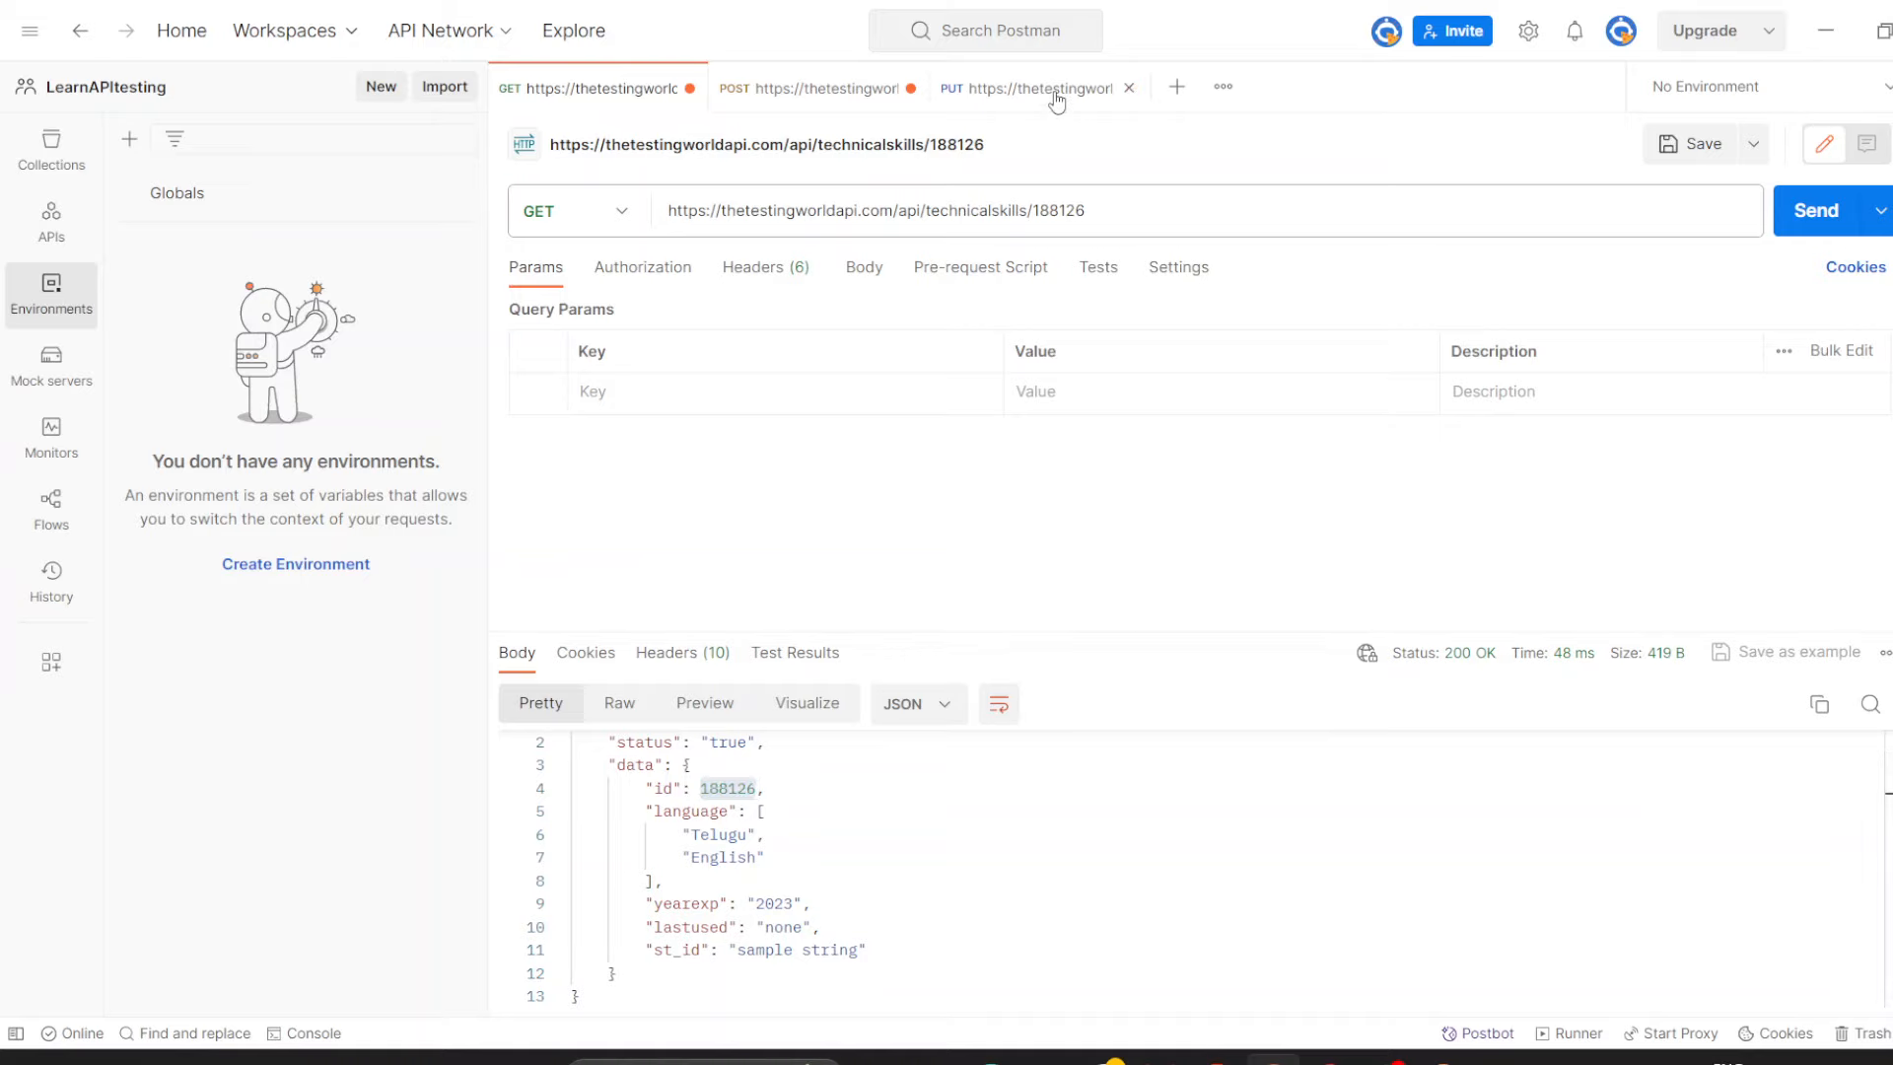
{"action": "double_click", "coordinate": [1051, 216]}
{"action": "key", "text": "ctrl+v"}
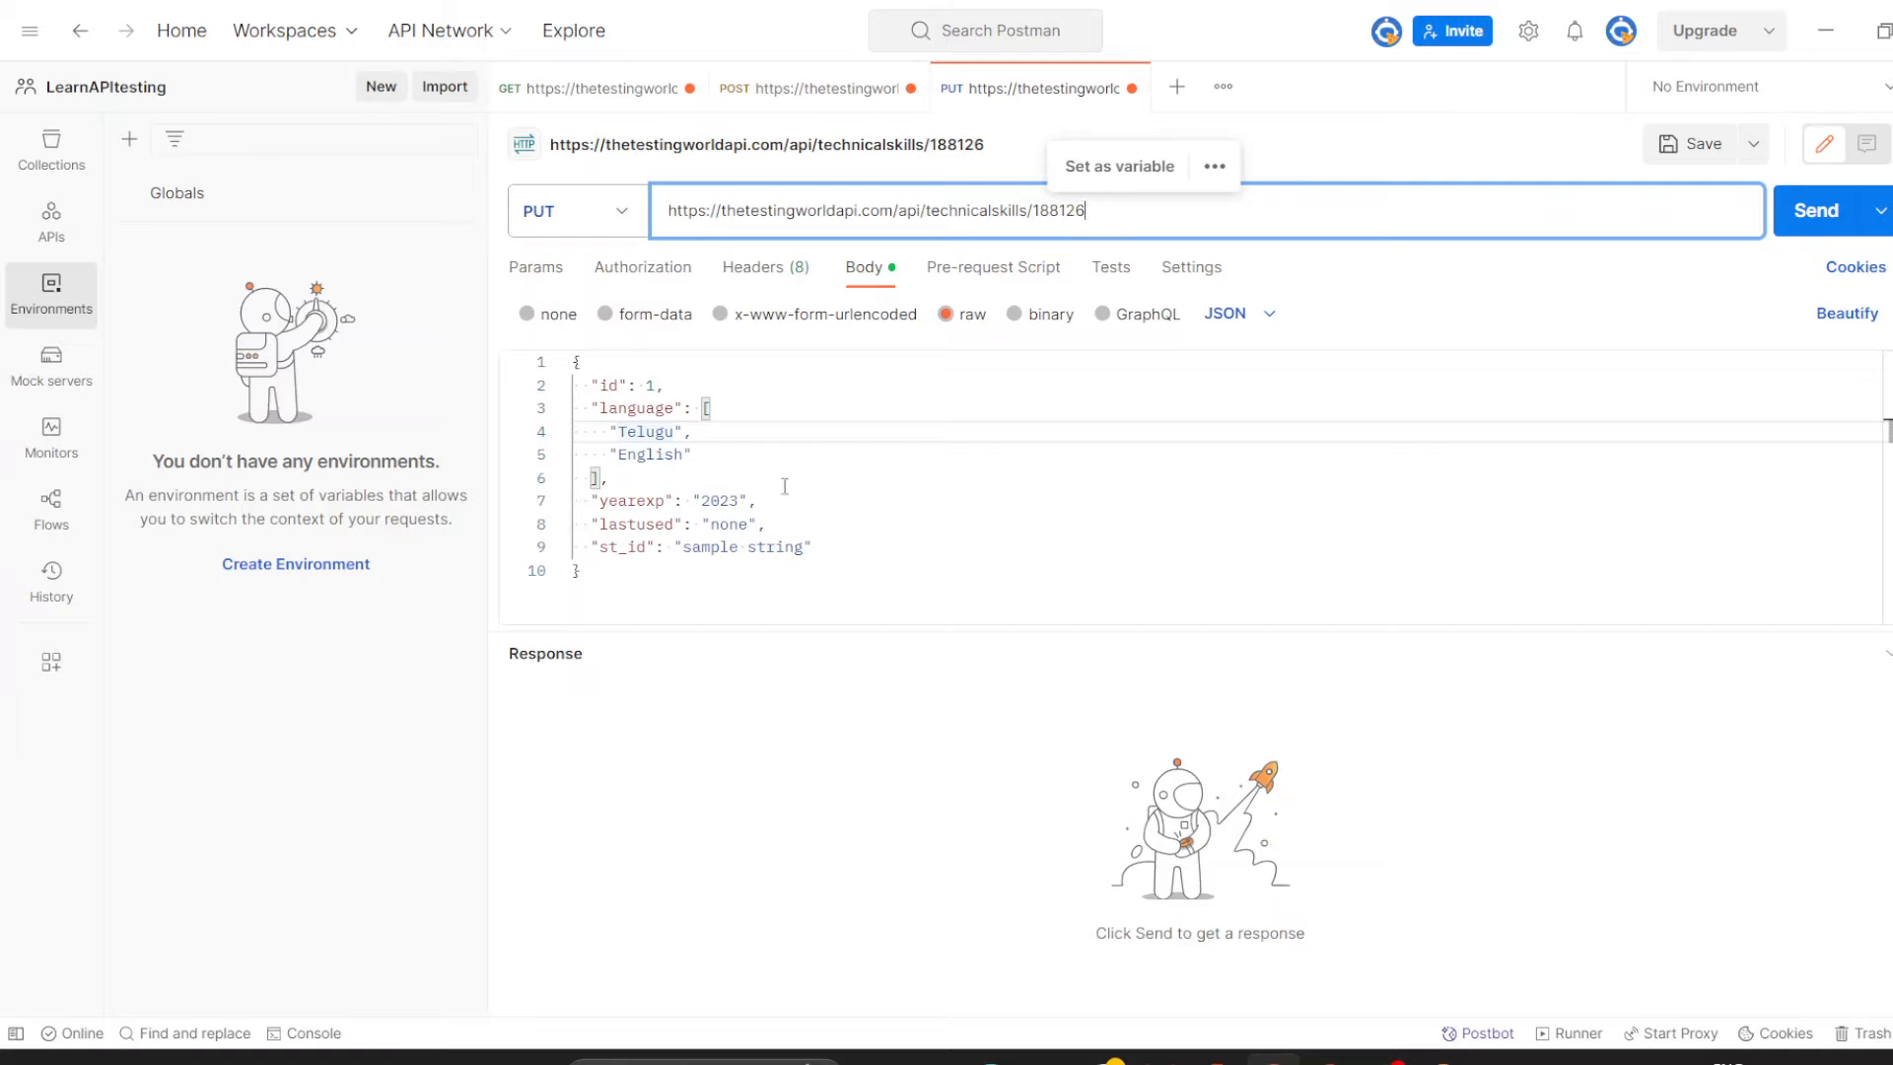
Set yearexp to 2024 and lastused to Dec in the PUT request's body.
{"action": "double_click", "coordinate": [739, 498]}
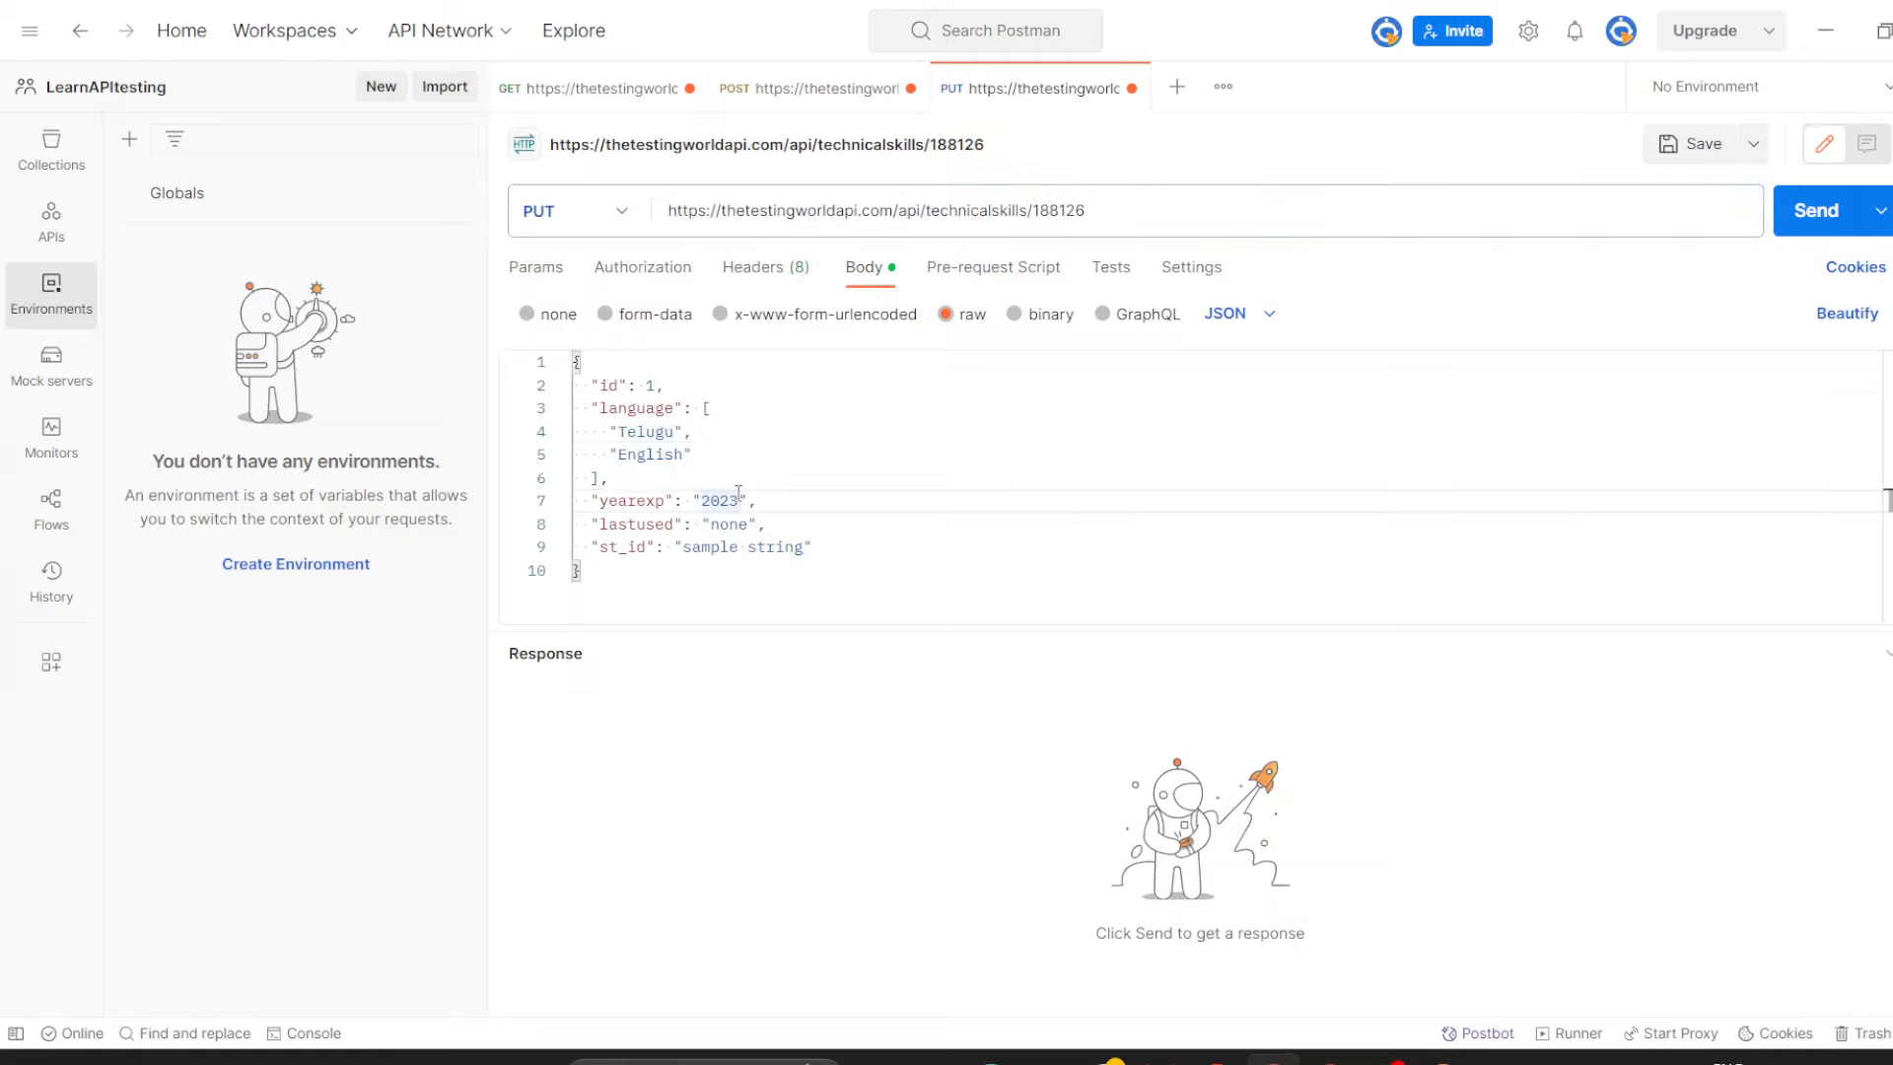
{"action": "type", "text": "2024"}
{"action": "double_click", "coordinate": [726, 524]}
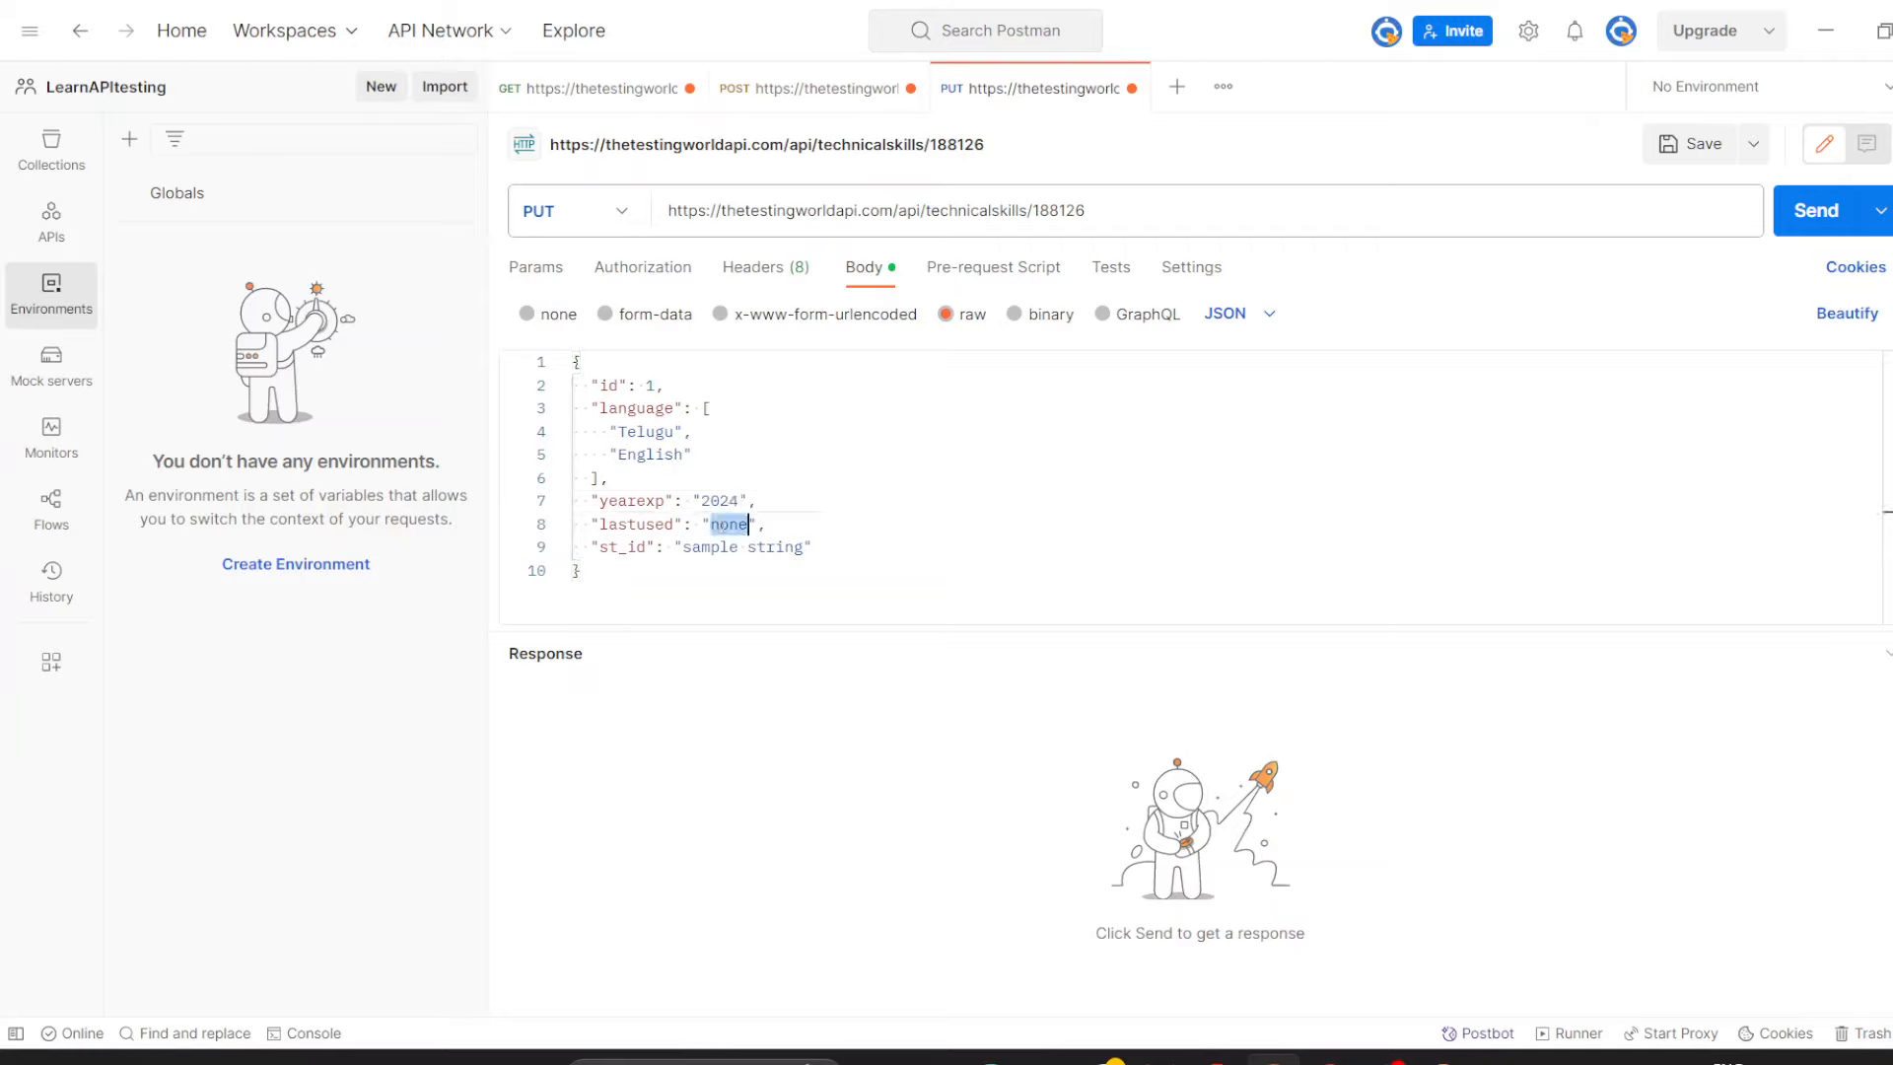
{"action": "type", "text": "Dec"}
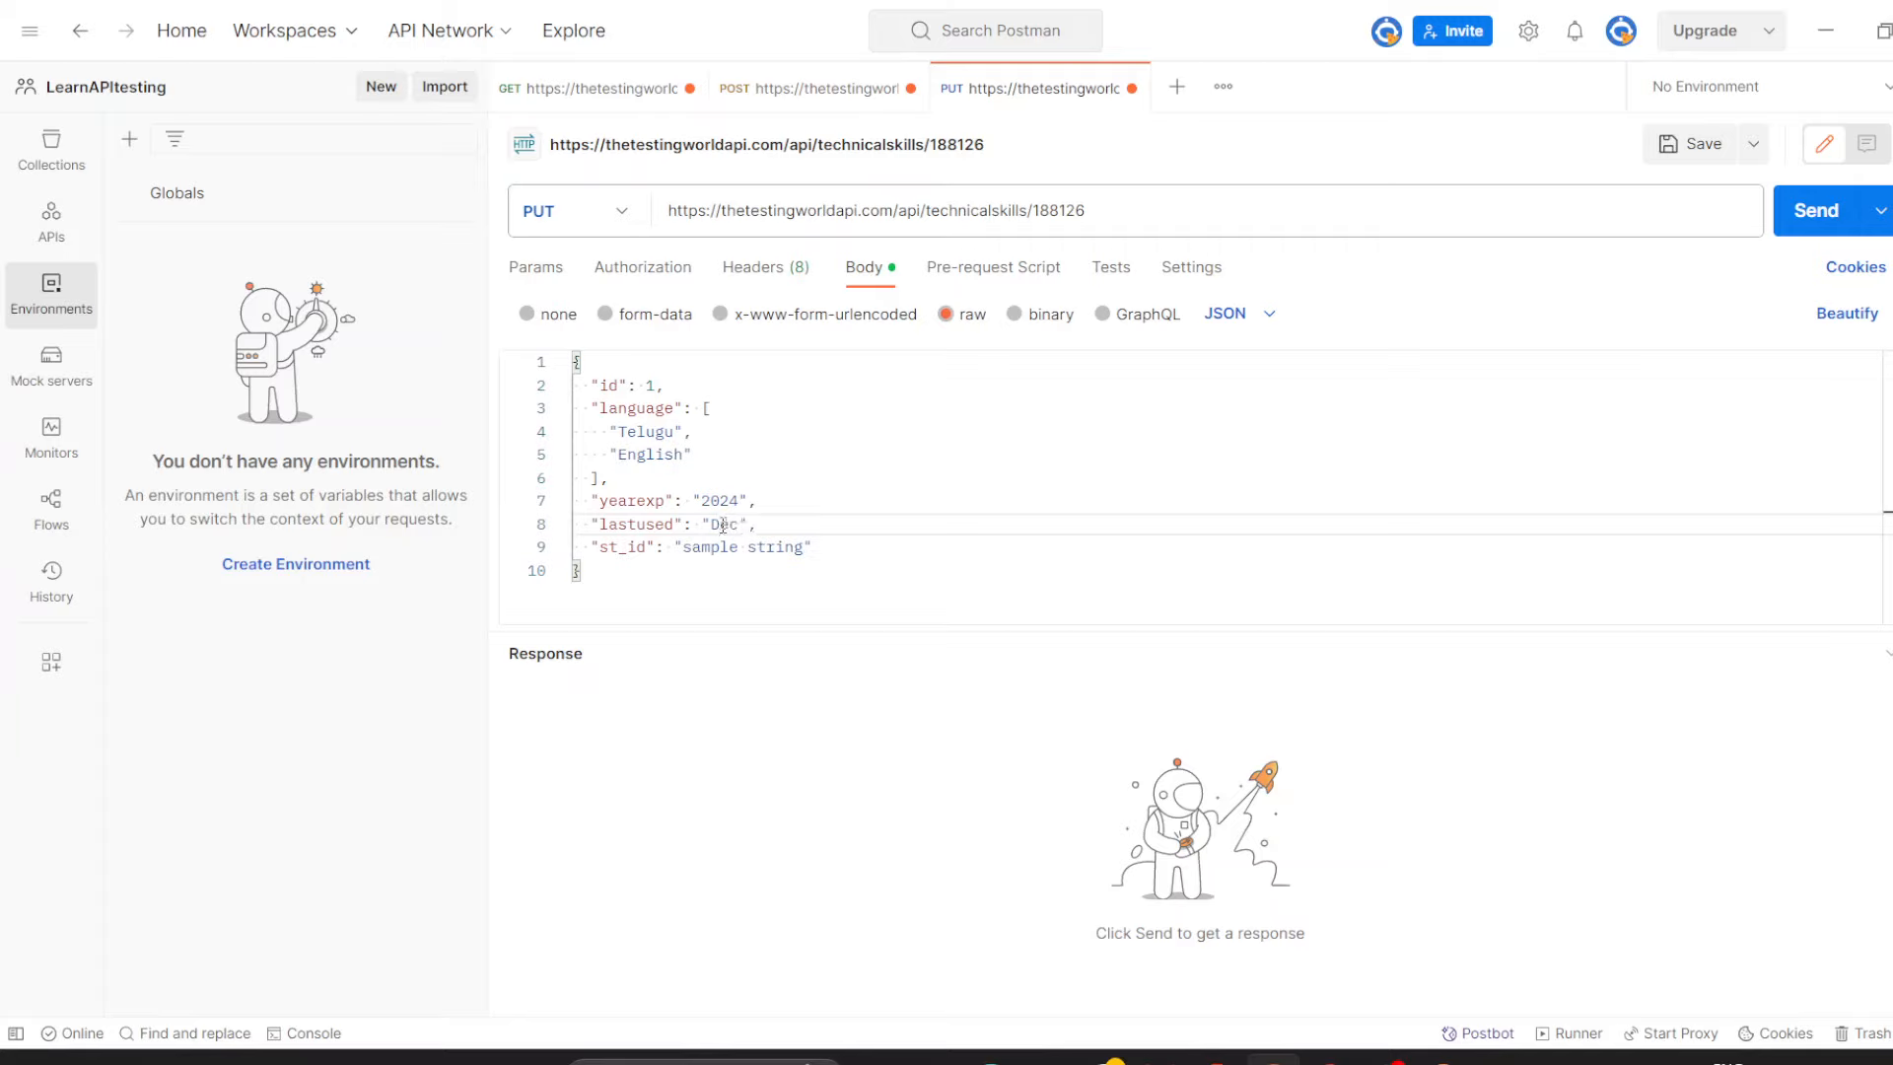
Replace the st_id value in the PUT request's body with 4021.
{"action": "double_click", "coordinate": [798, 547]}
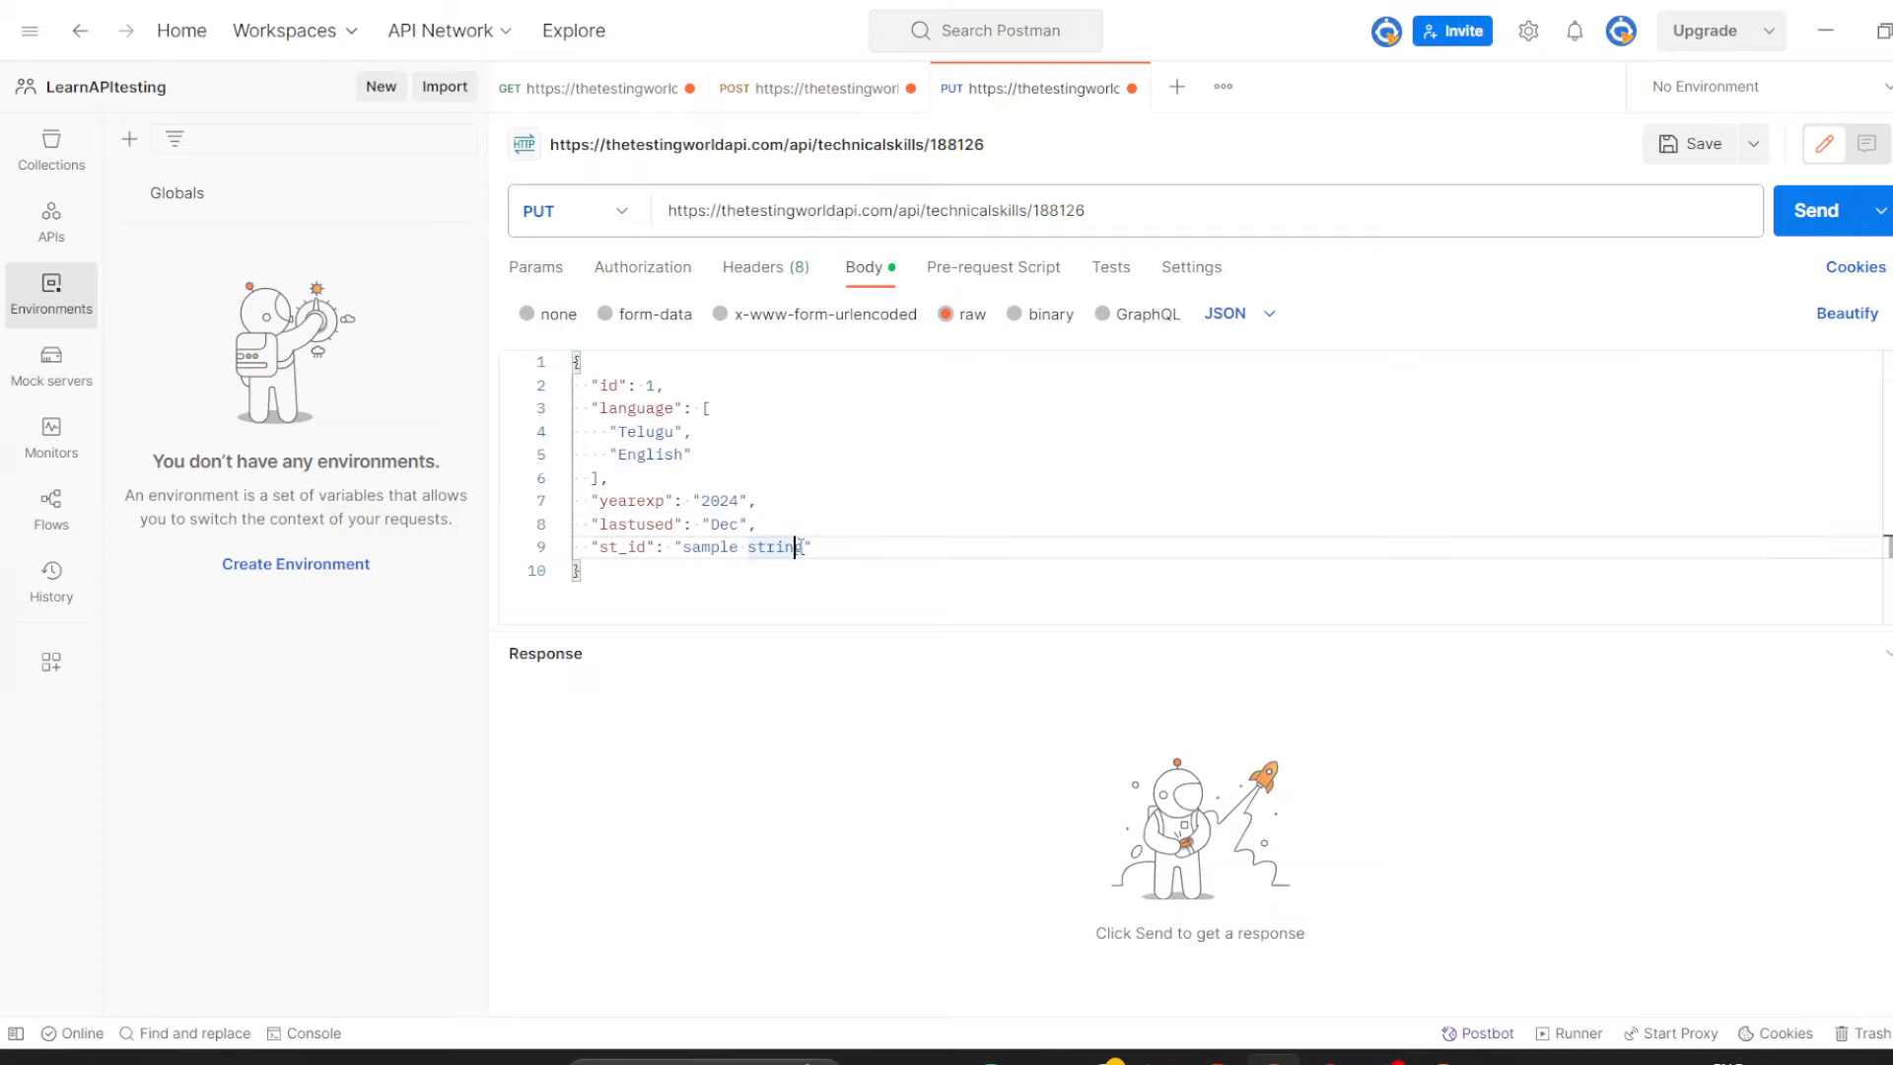
{"action": "key", "text": "BackSpace"}
{"action": "key", "text": "BackSpace"}
{"action": "key", "text": "BackSpace"}
{"action": "key", "text": "BackSpace"}
{"action": "key", "text": "BackSpace"}
{"action": "key", "text": "BackSpace"}
{"action": "key", "text": "BackSpace"}
{"action": "key", "text": "BackSpace"}
{"action": "key", "text": "BackSpace"}
{"action": "key", "text": "BackSpace"}
{"action": "key", "text": "BackSpace"}
{"action": "key", "text": "BackSpace"}
{"action": "key", "text": "BackSpace"}
{"action": "type", "text": "school"}
{"action": "key", "text": "BackSpace"}
{"action": "key", "text": "BackSpace"}
{"action": "key", "text": "BackSpace"}
{"action": "key", "text": "BackSpace"}
{"action": "key", "text": "BackSpace"}
{"action": "key", "text": "BackSpace"}
{"action": "type", "text": "4021"}
Change the second language in the PUT request's body to Maths and send the request for record 188126.
{"action": "left_click", "coordinate": [682, 454]}
{"action": "key", "text": "BackSpace"}
{"action": "key", "text": "BackSpace"}
{"action": "key", "text": "BackSpace"}
{"action": "key", "text": "BackSpace"}
{"action": "key", "text": "BackSpace"}
{"action": "key", "text": "BackSpace"}
{"action": "key", "text": "BackSpace"}
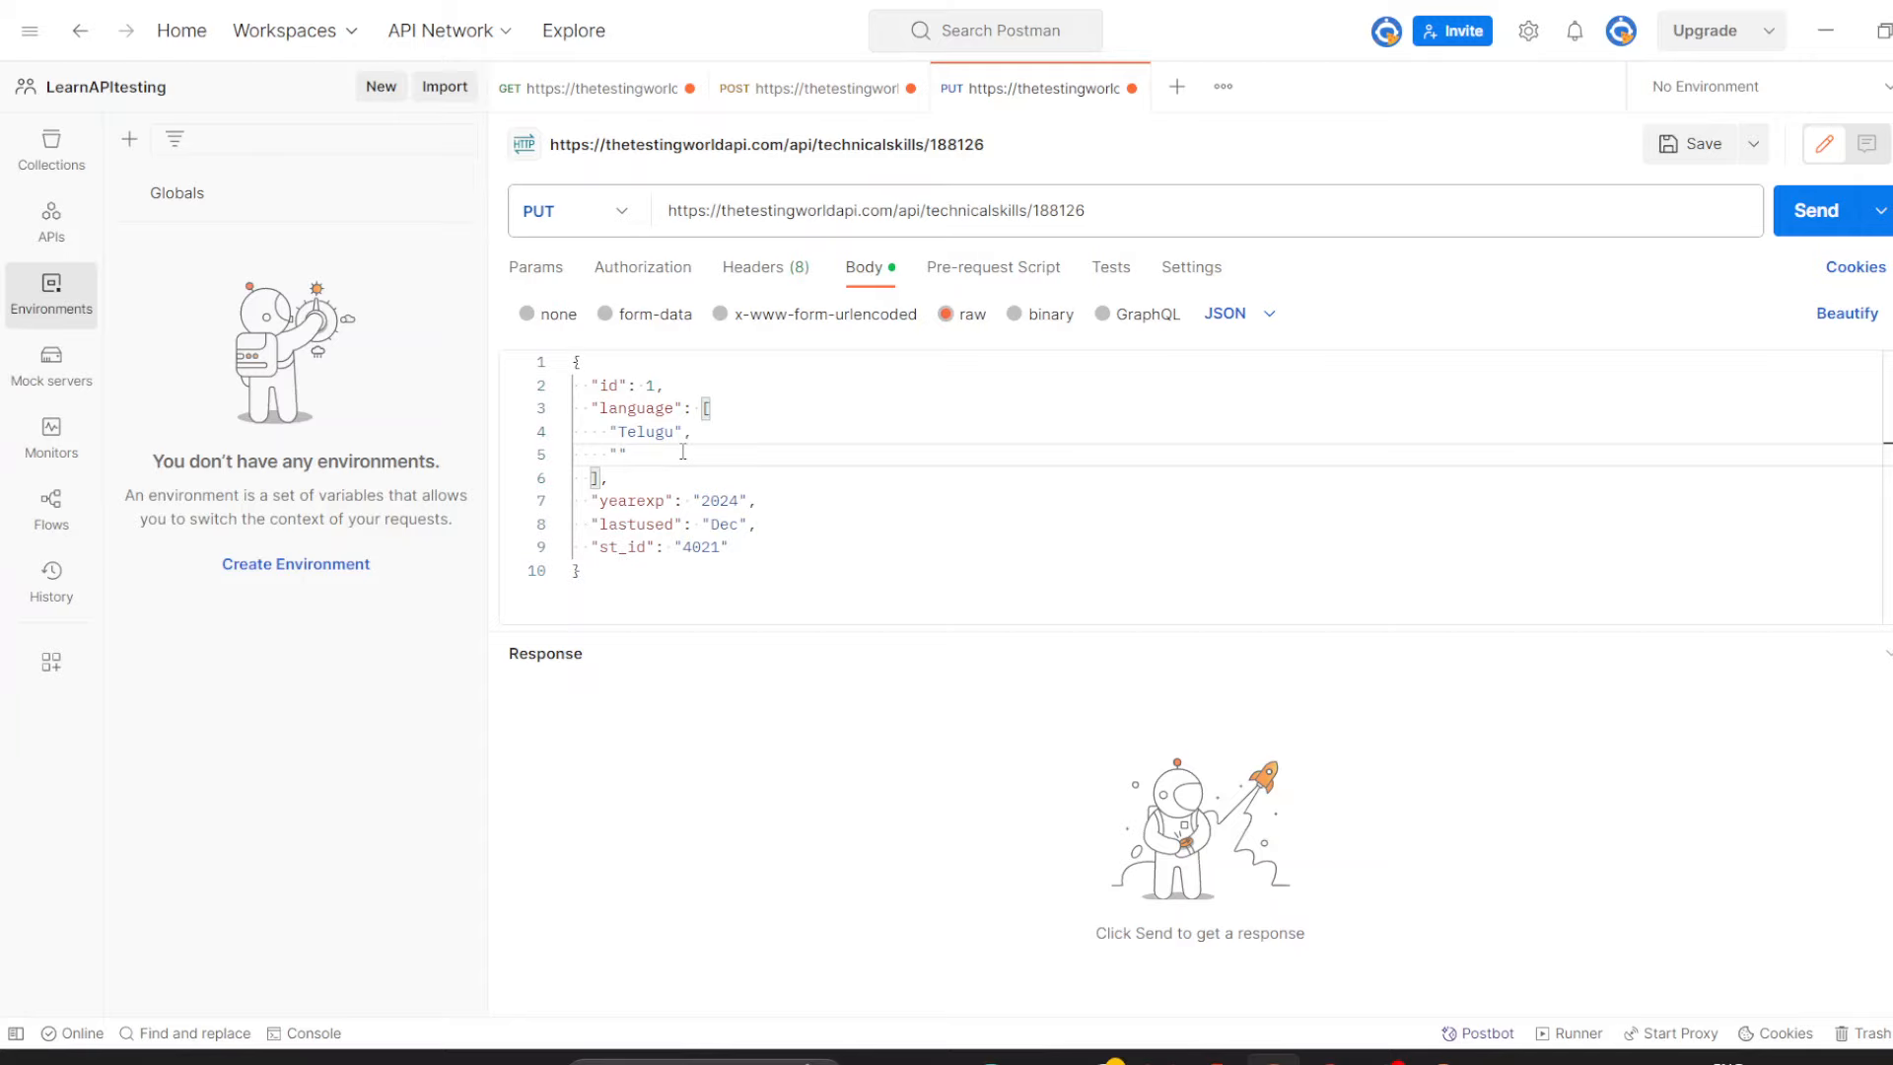
{"action": "type", "text": "Mat"}
{"action": "type", "text": "hs"}
{"action": "double_click", "coordinate": [1062, 209]}
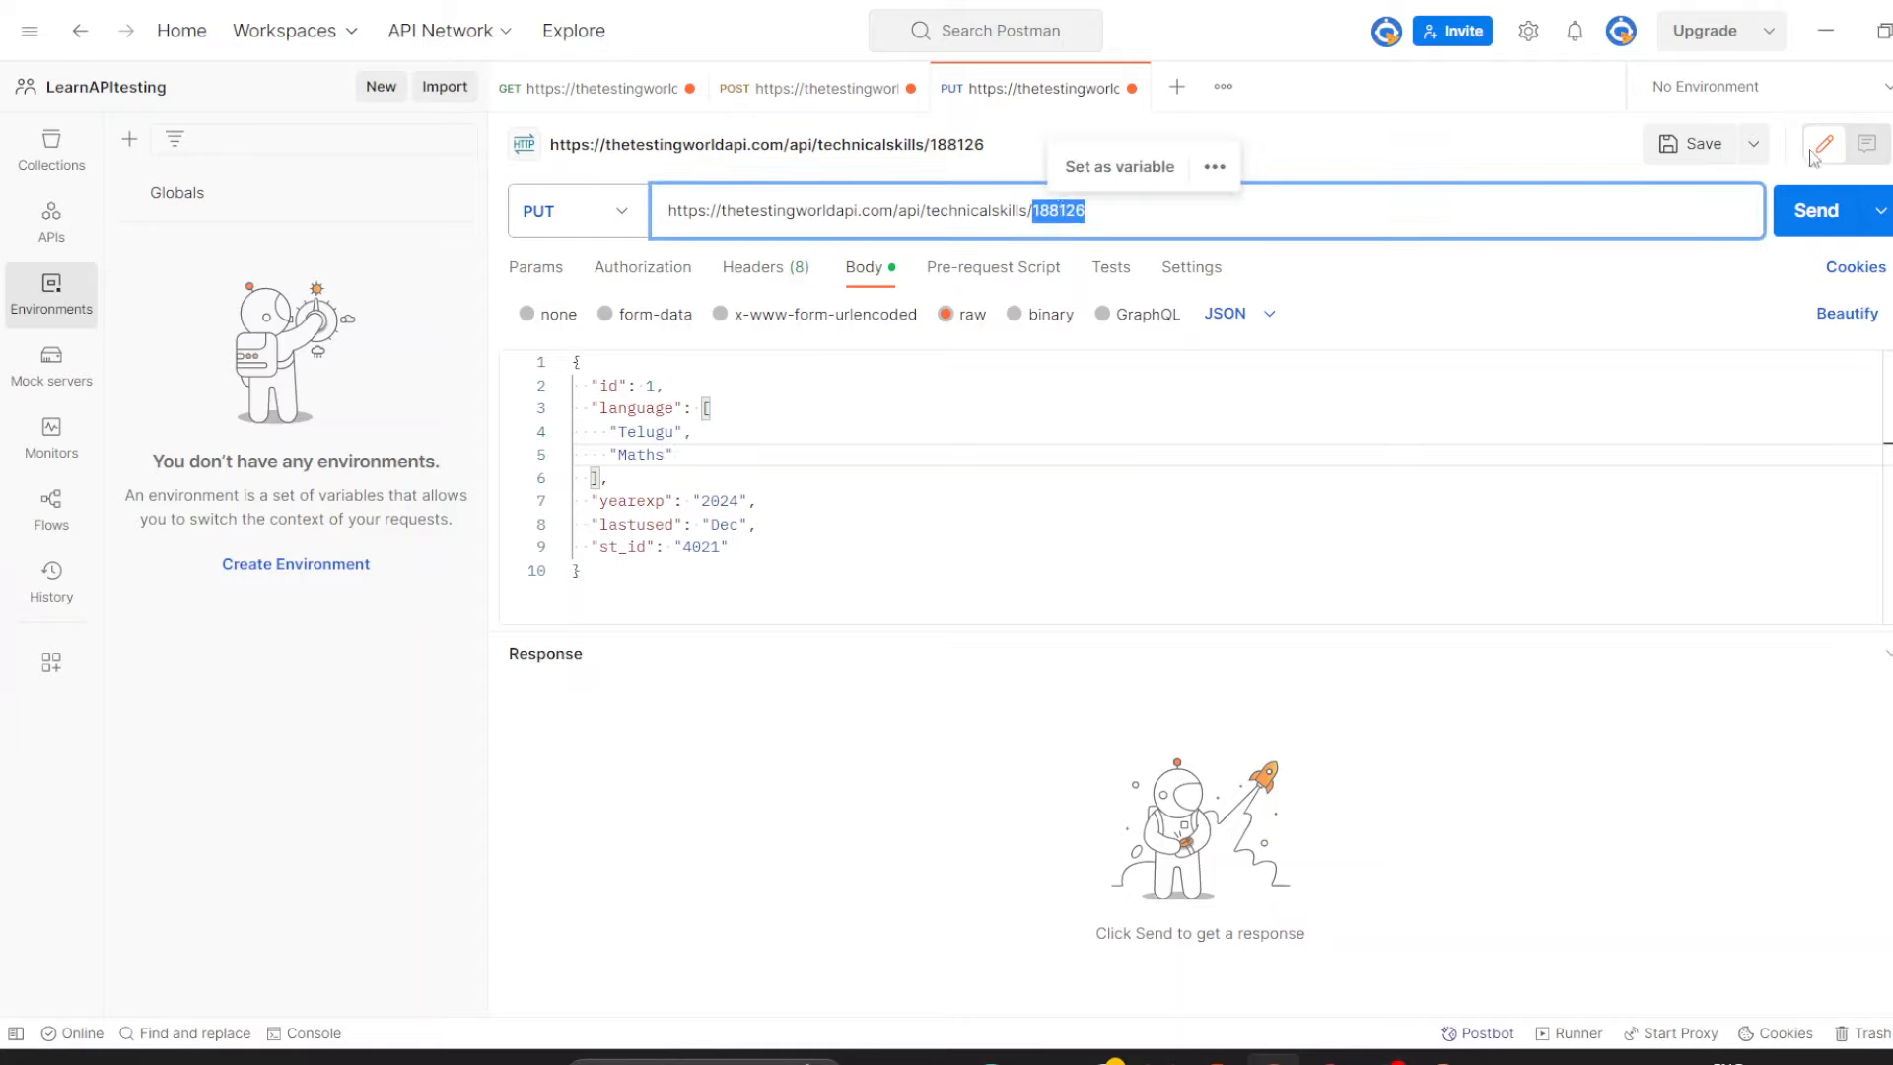
{"action": "left_click", "coordinate": [1791, 222]}
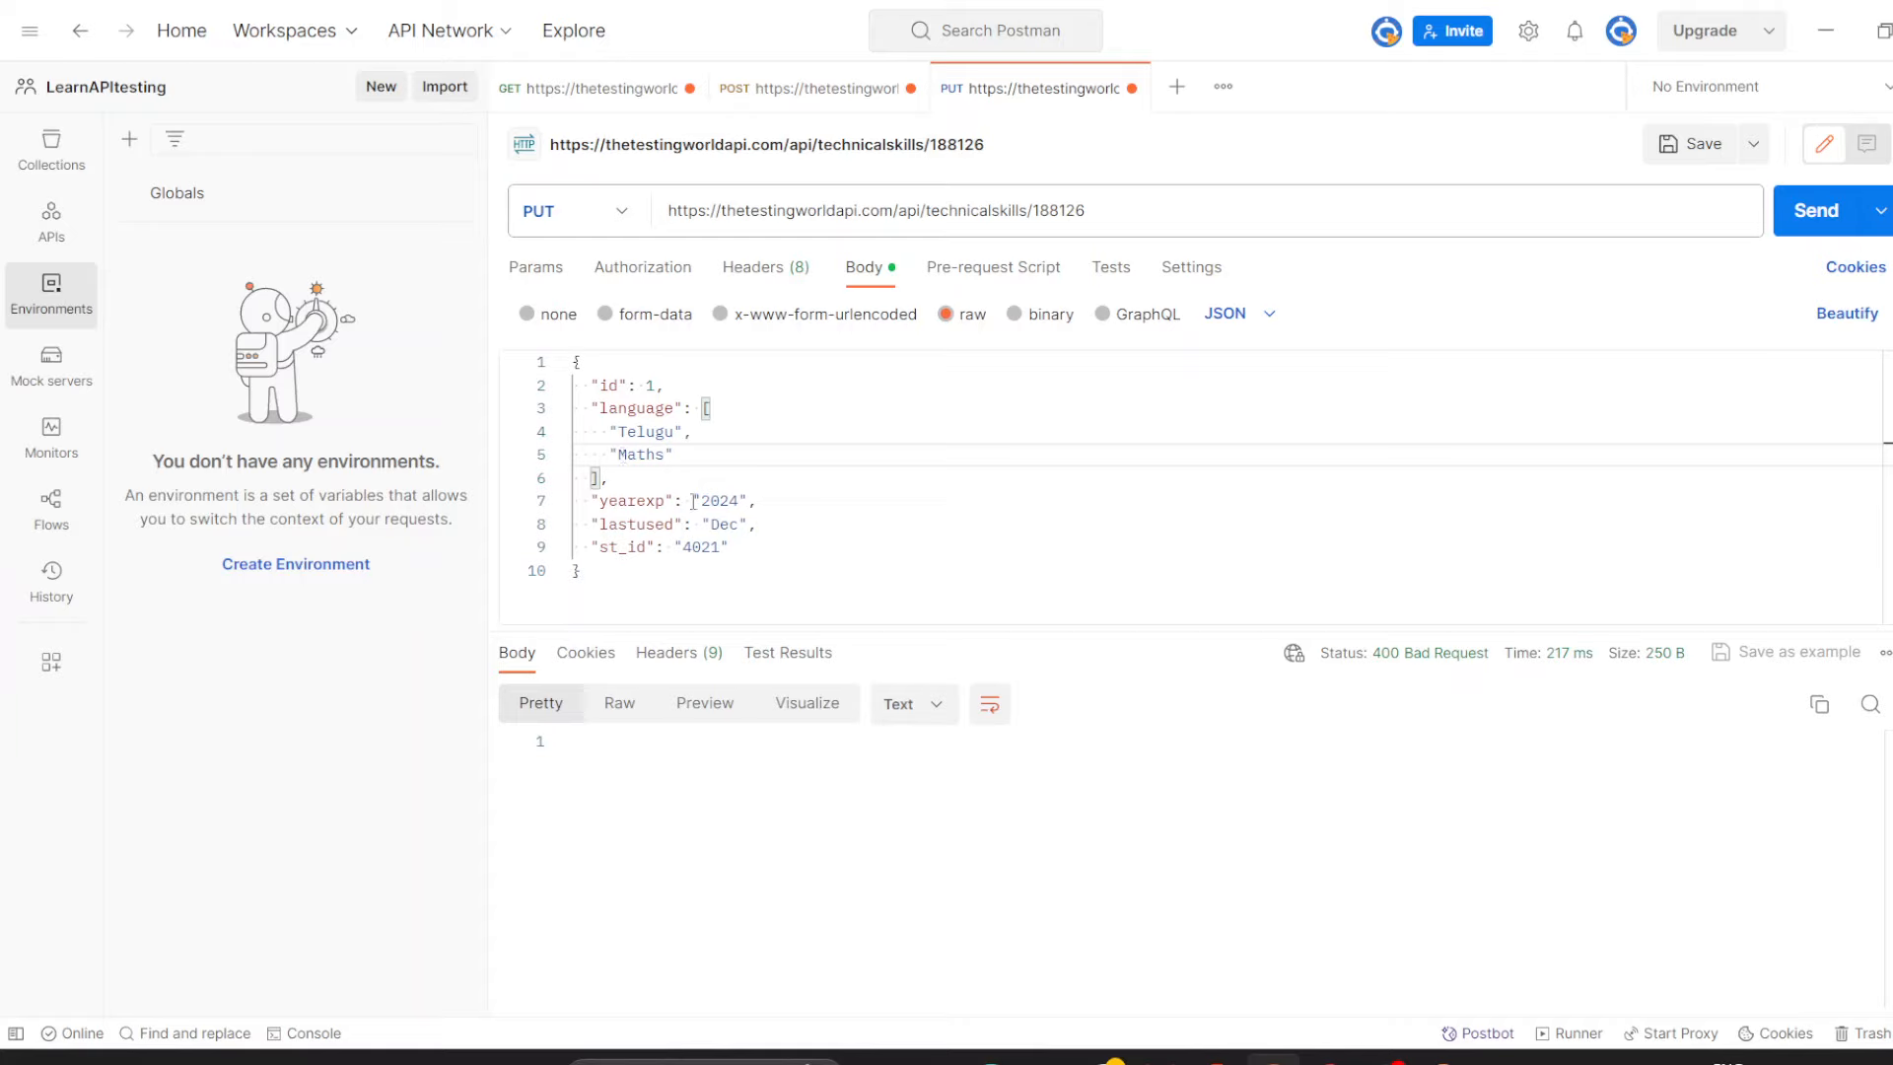
Copy the record id 188126 from the PUT request's URL into the id field of its body.
{"action": "double_click", "coordinate": [655, 380]}
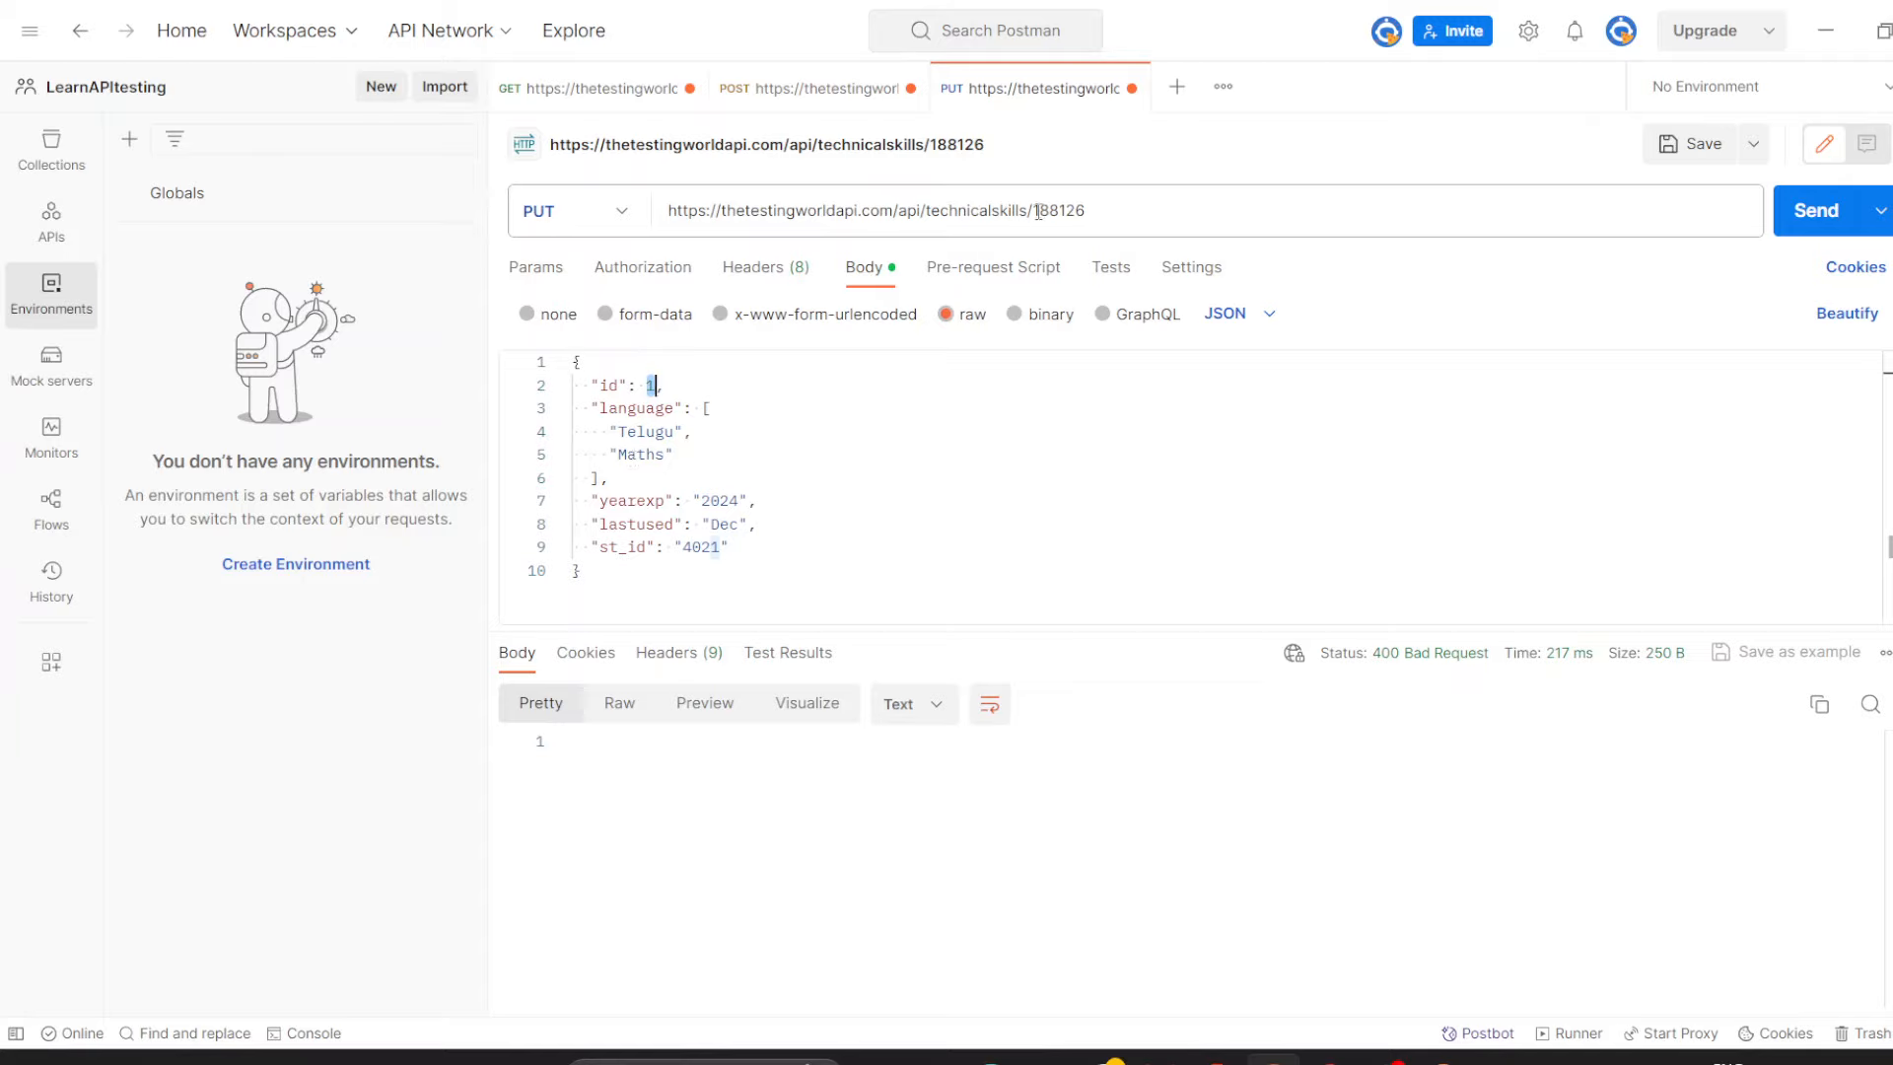
{"action": "left_click_drag", "start_coordinate": [1035, 210], "coordinate": [1088, 209]}
{"action": "key", "text": "ctrl+c"}
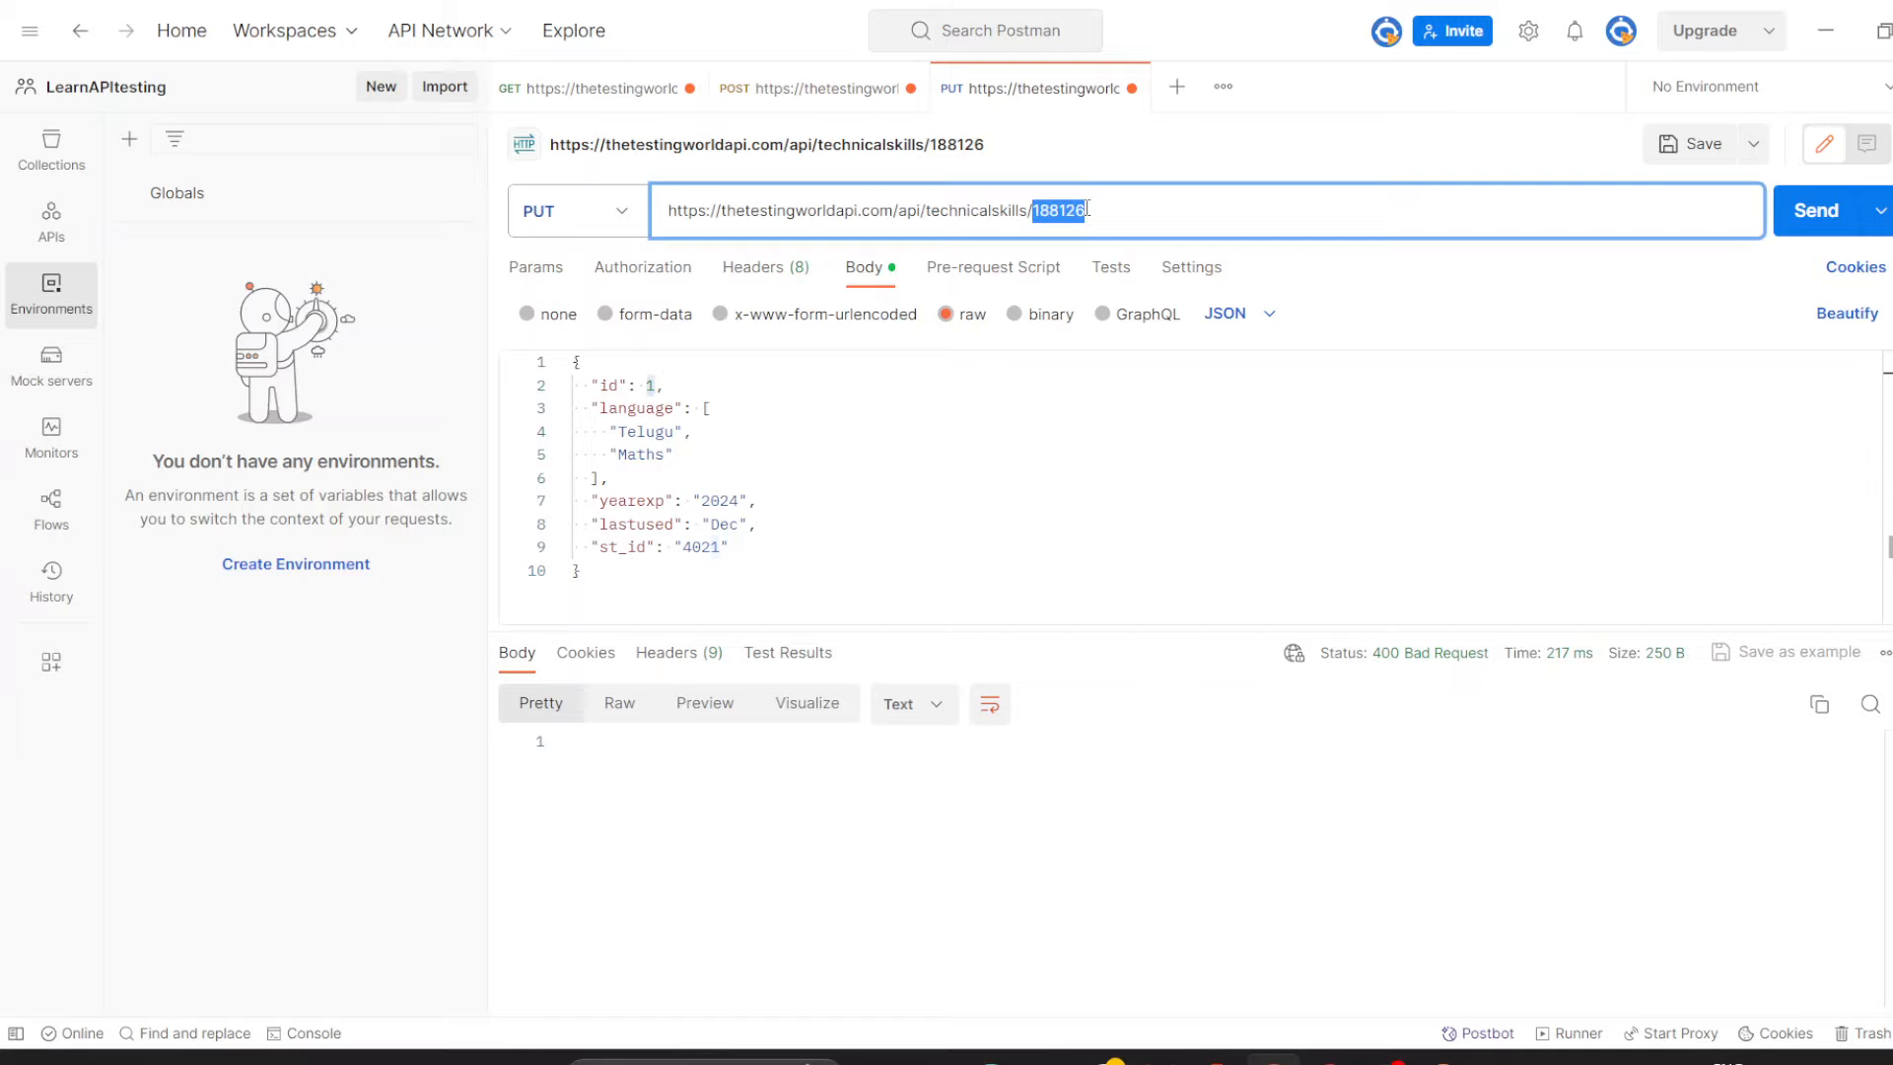
{"action": "double_click", "coordinate": [655, 384]}
{"action": "key", "text": "ctrl+v"}
{"action": "left_click", "coordinate": [820, 421]}
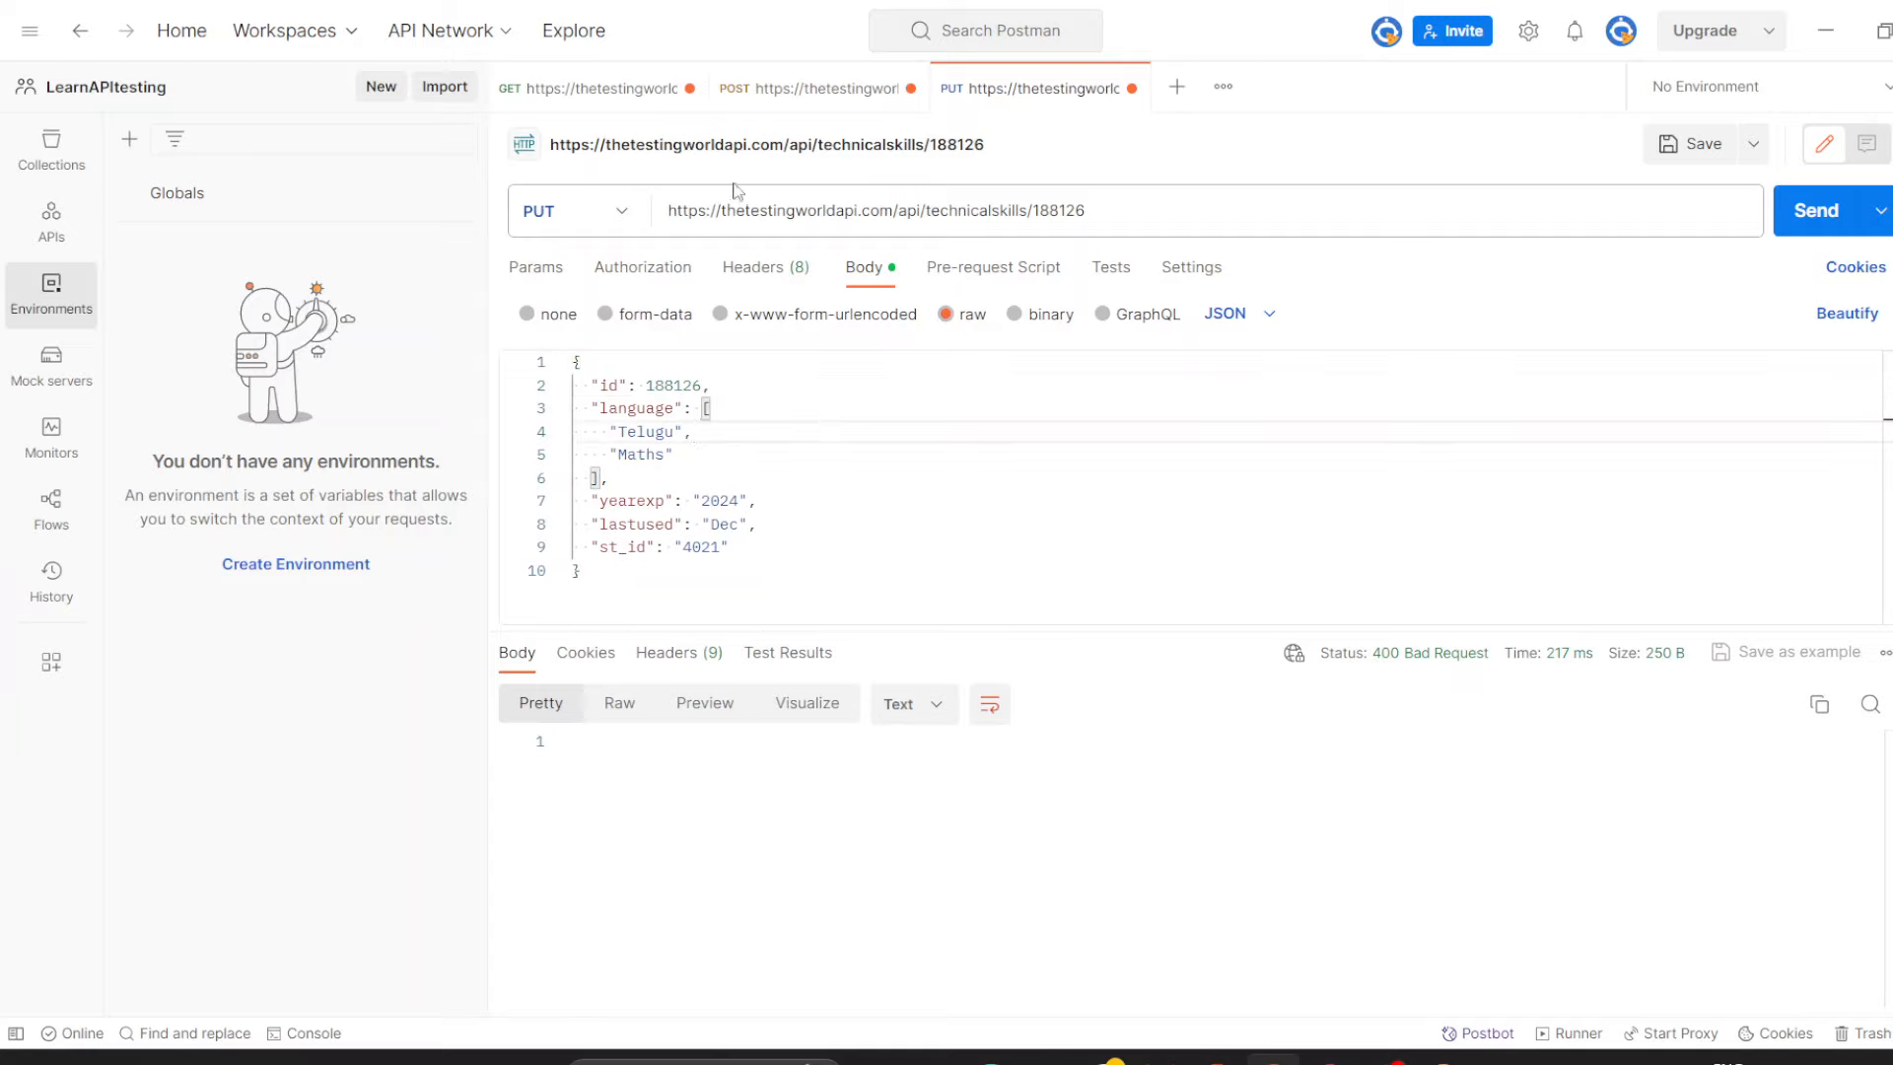
Compare the id line in the POST request's body with the one in the PUT request's body.
{"action": "left_click", "coordinate": [814, 91]}
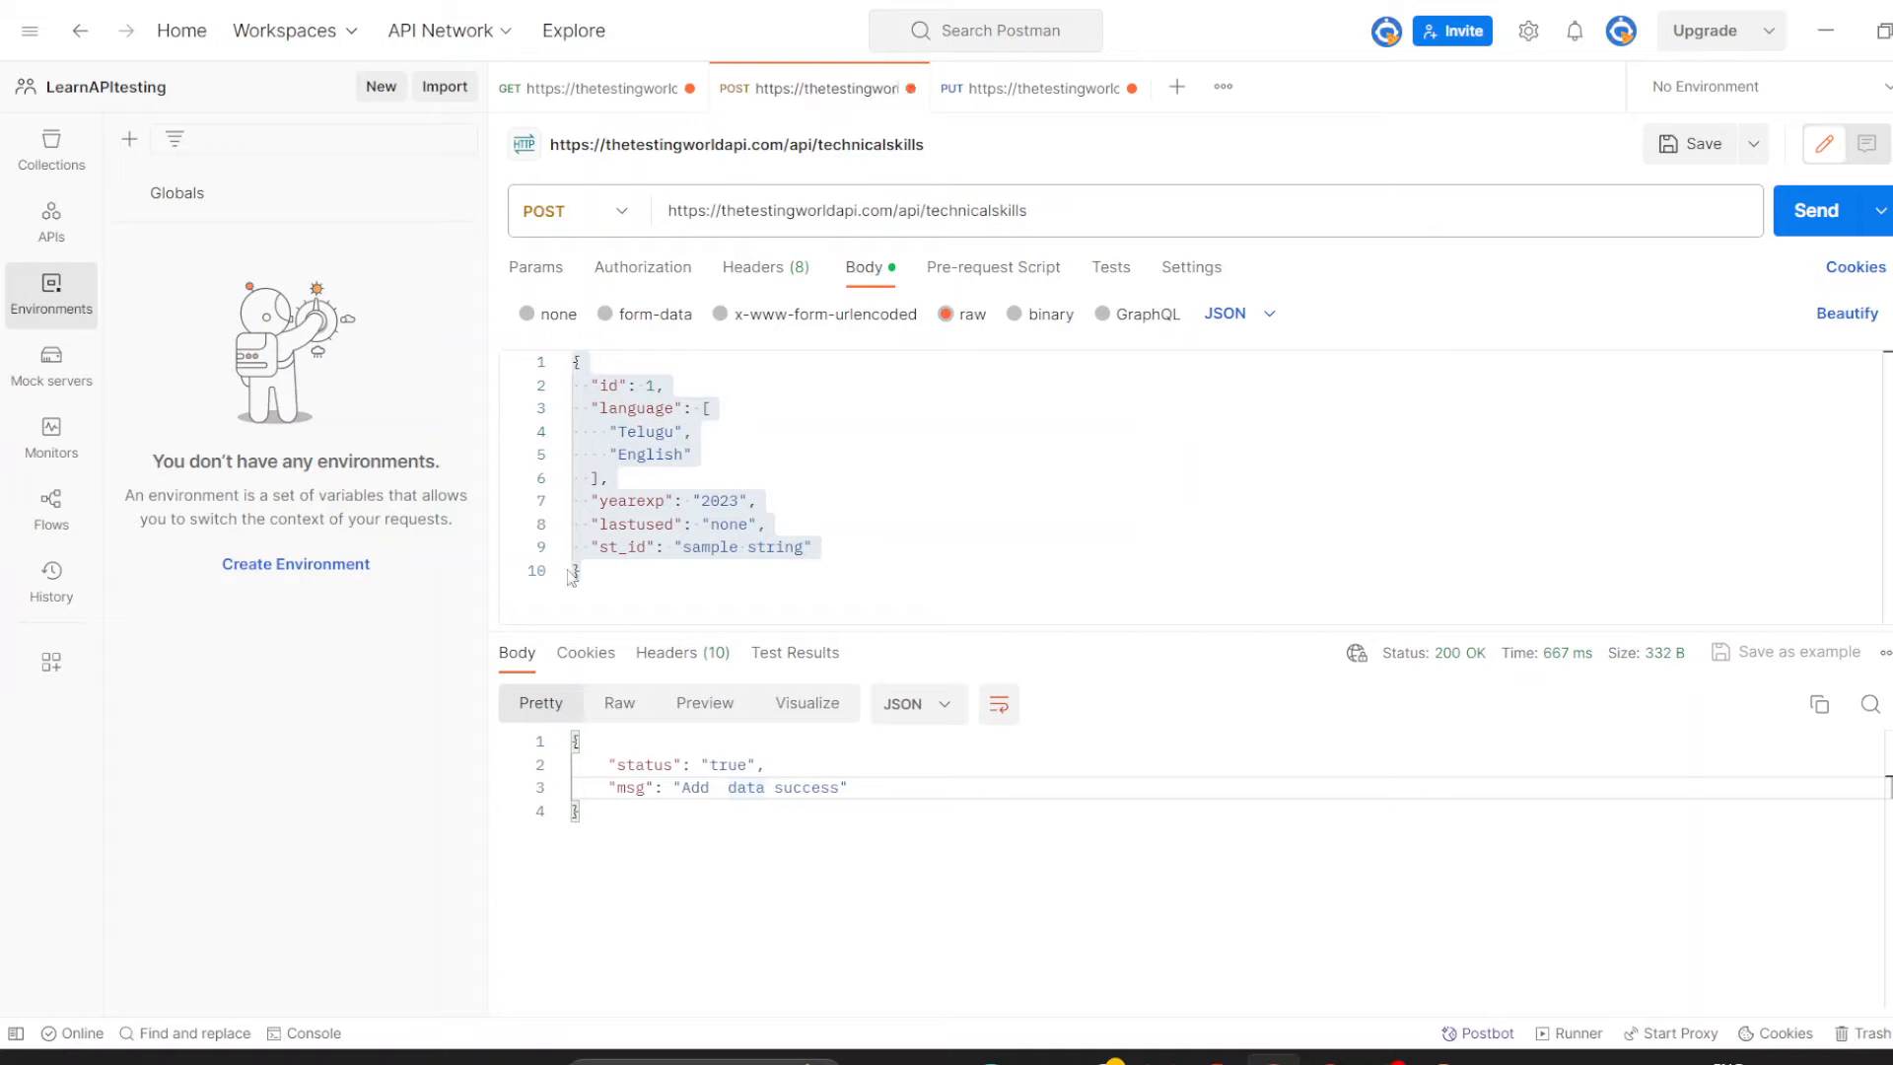
{"action": "left_click", "coordinate": [686, 382]}
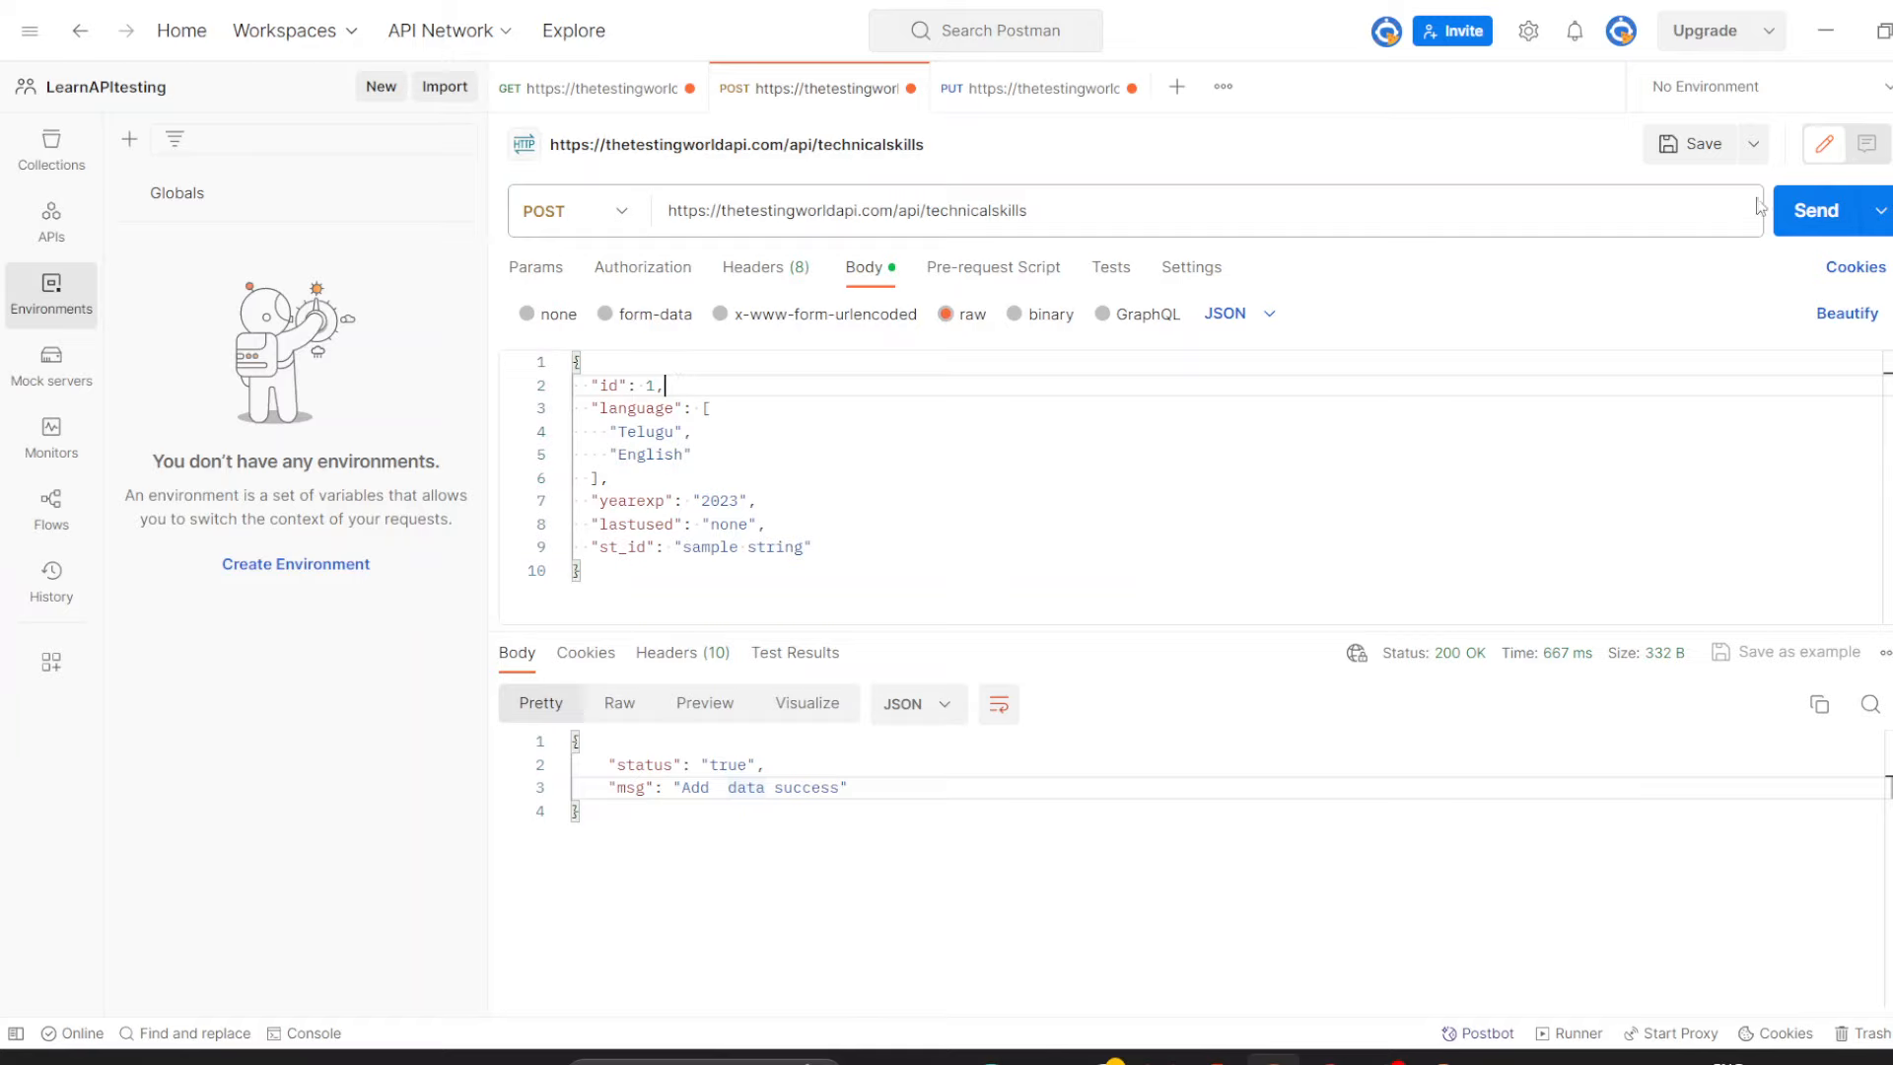
{"action": "left_click", "coordinate": [1070, 91]}
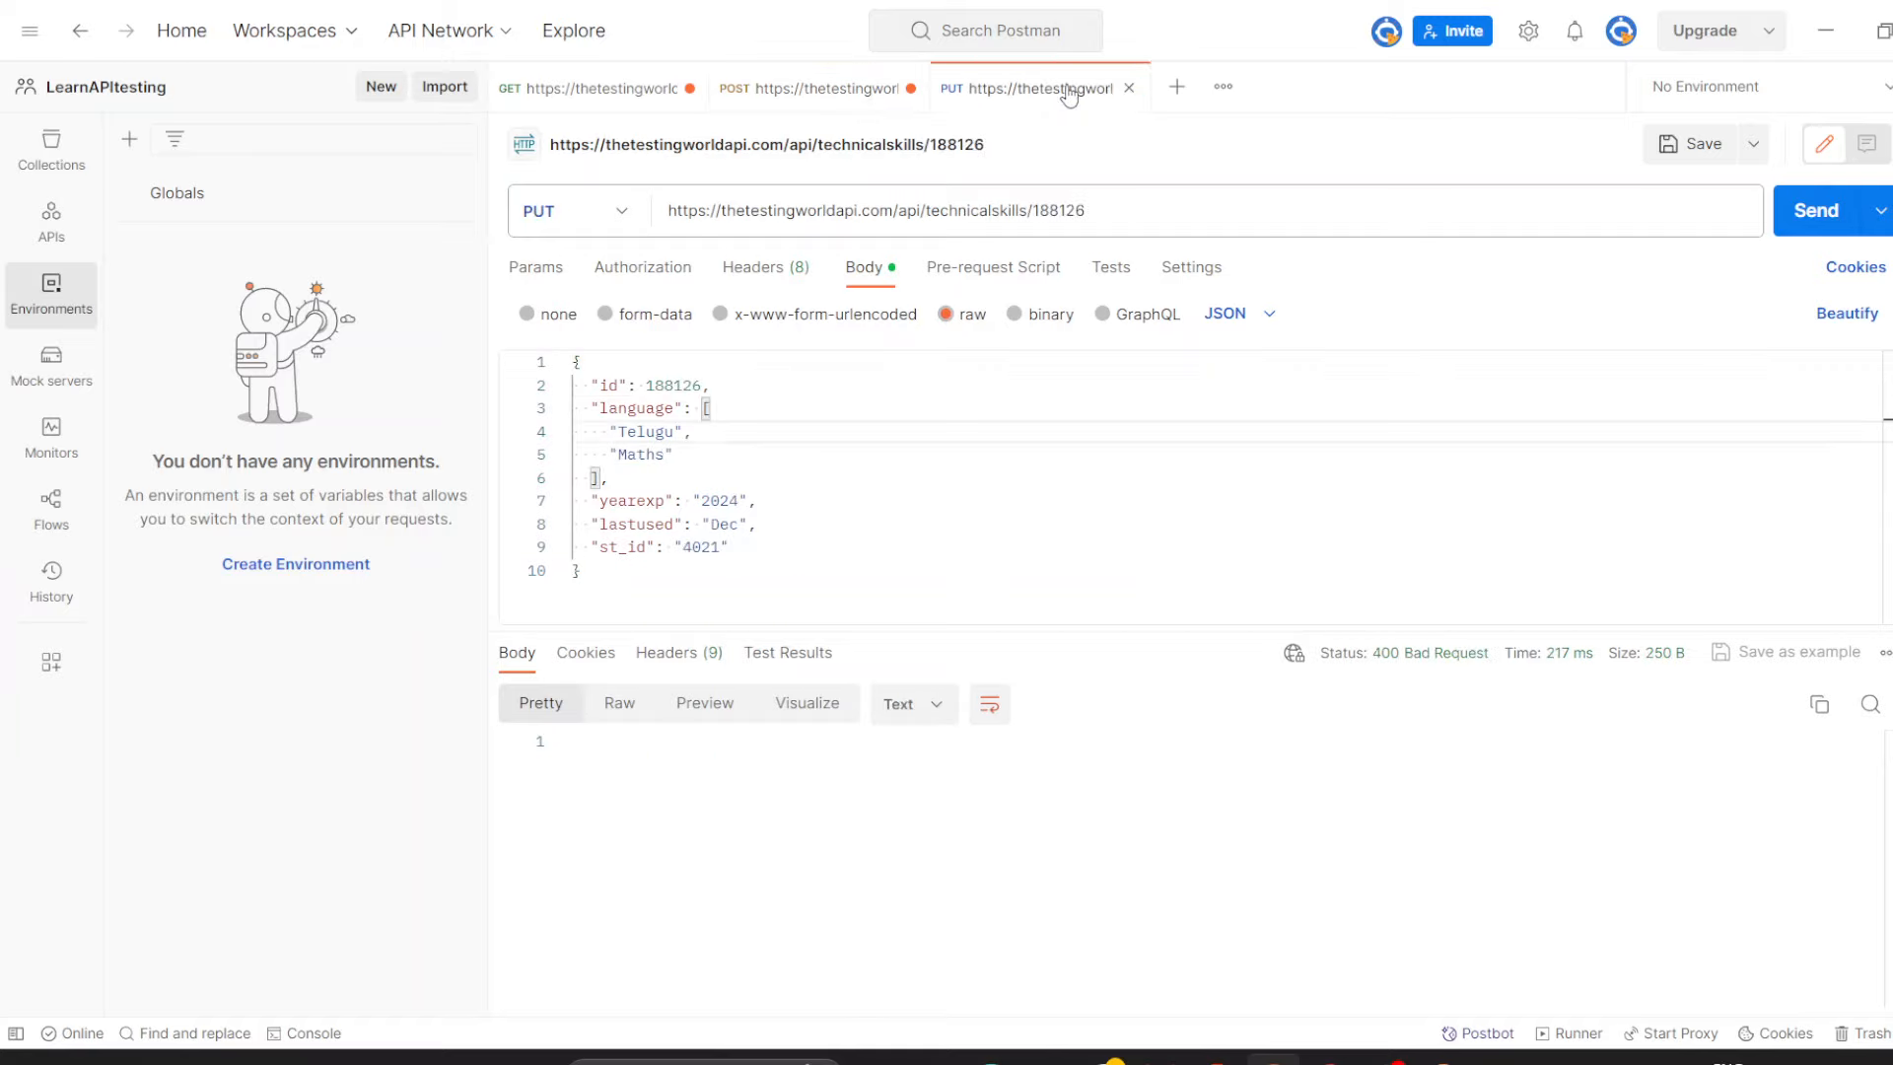
{"action": "left_click", "coordinate": [718, 389]}
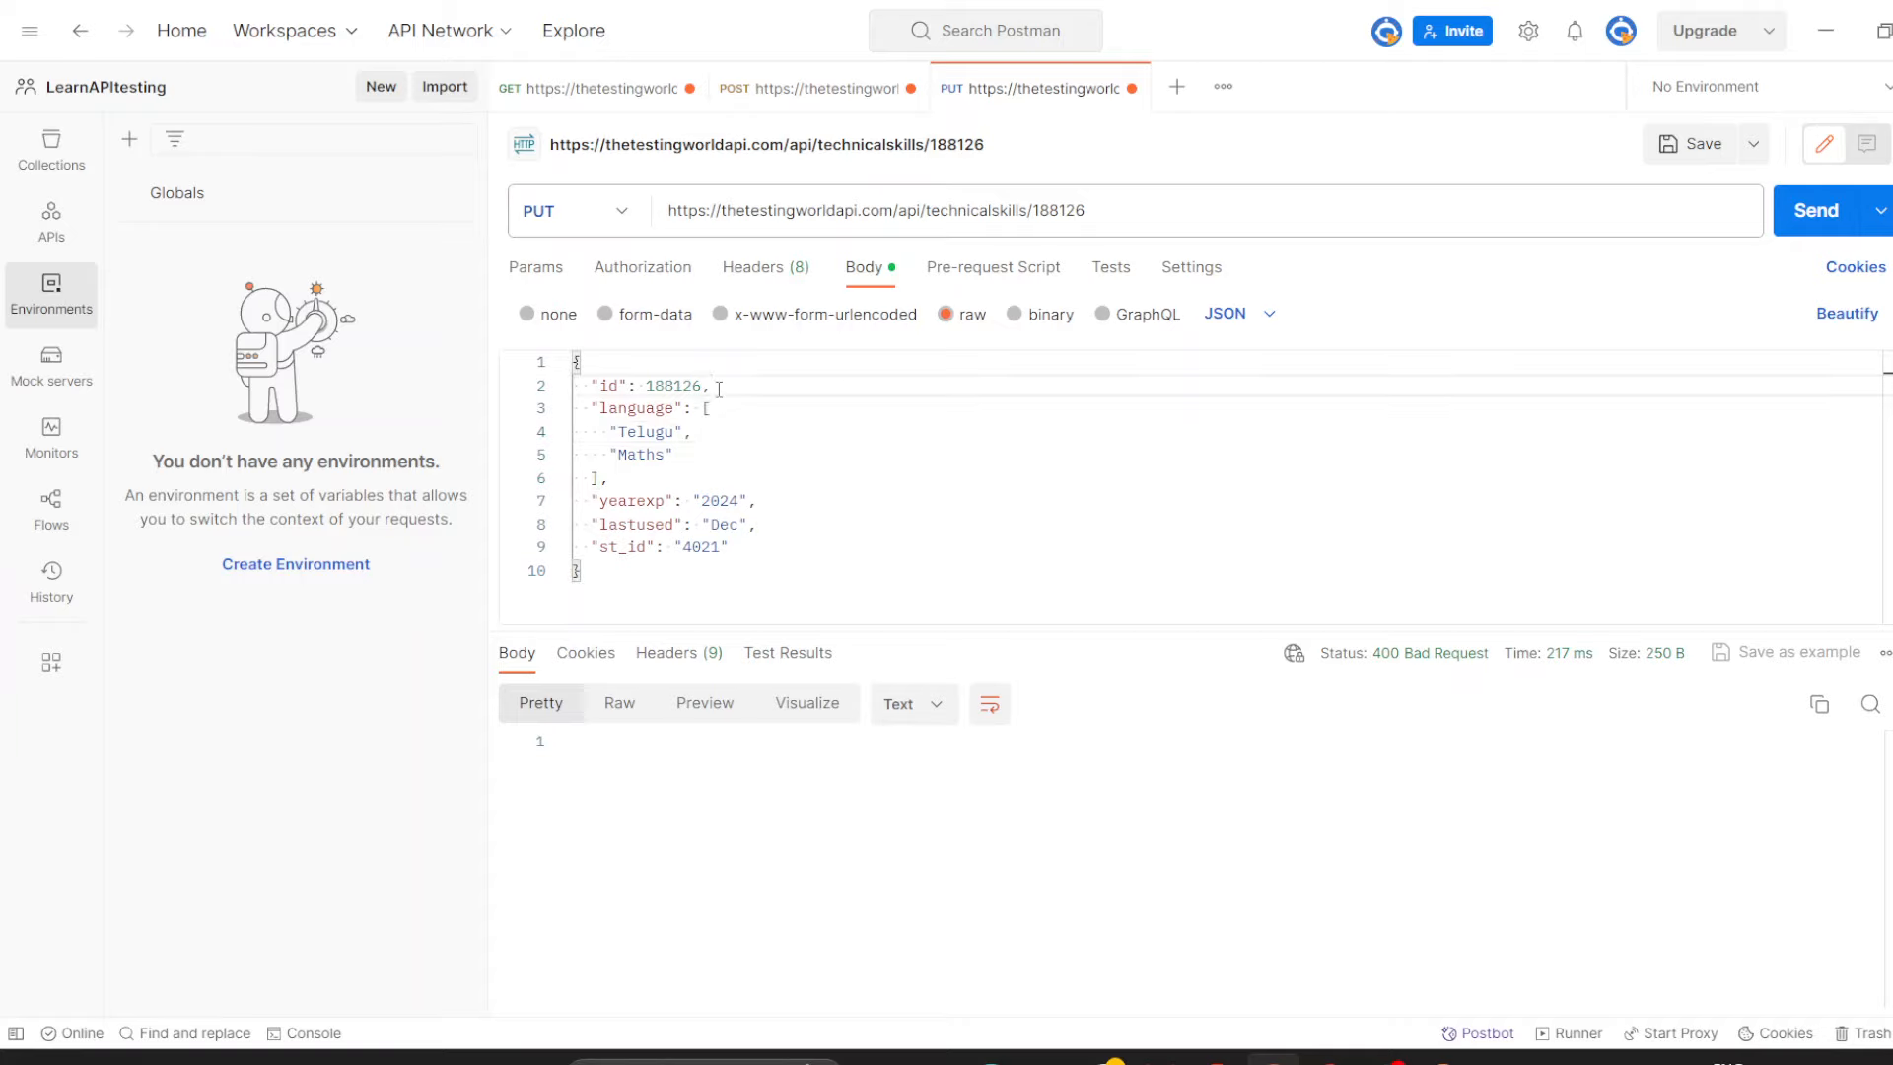
Send the PUT request for record 188126 with the matching id in its body and check the response message.
{"action": "double_click", "coordinate": [661, 384]}
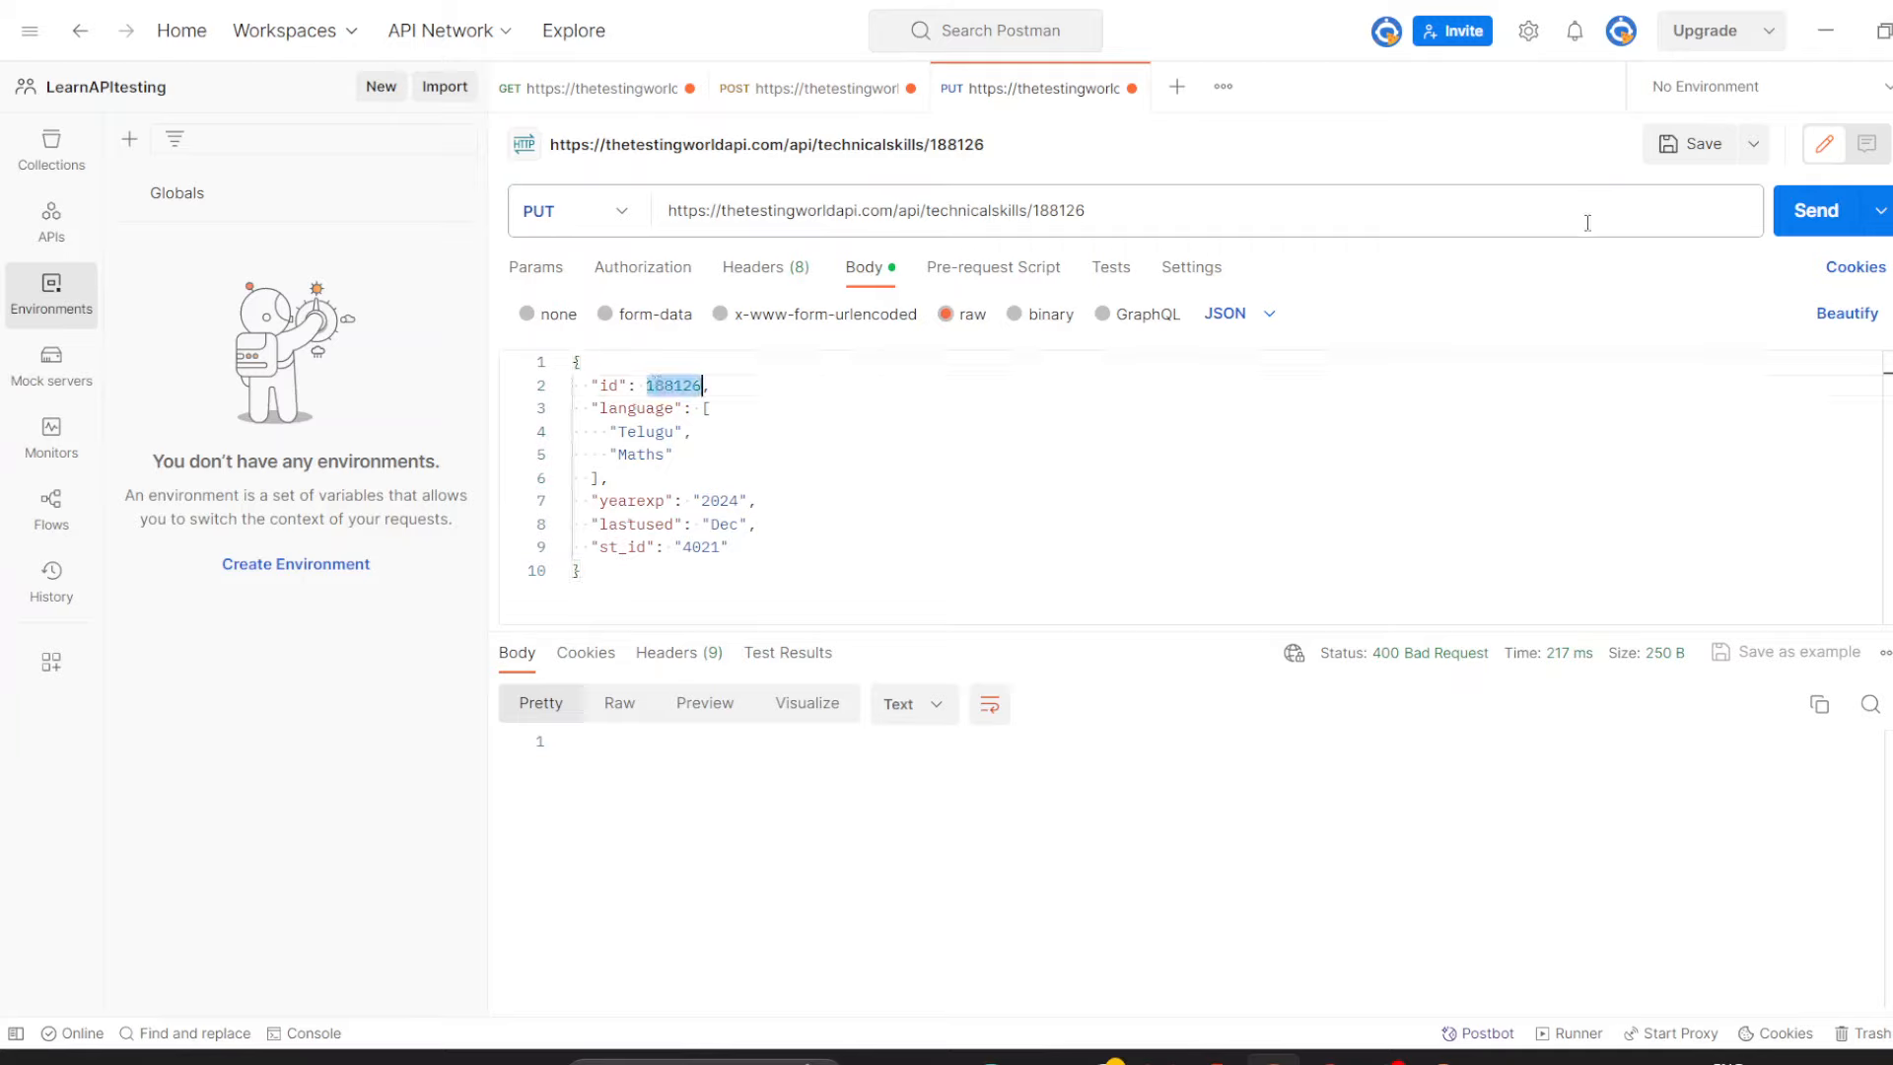
{"action": "left_click", "coordinate": [1804, 233]}
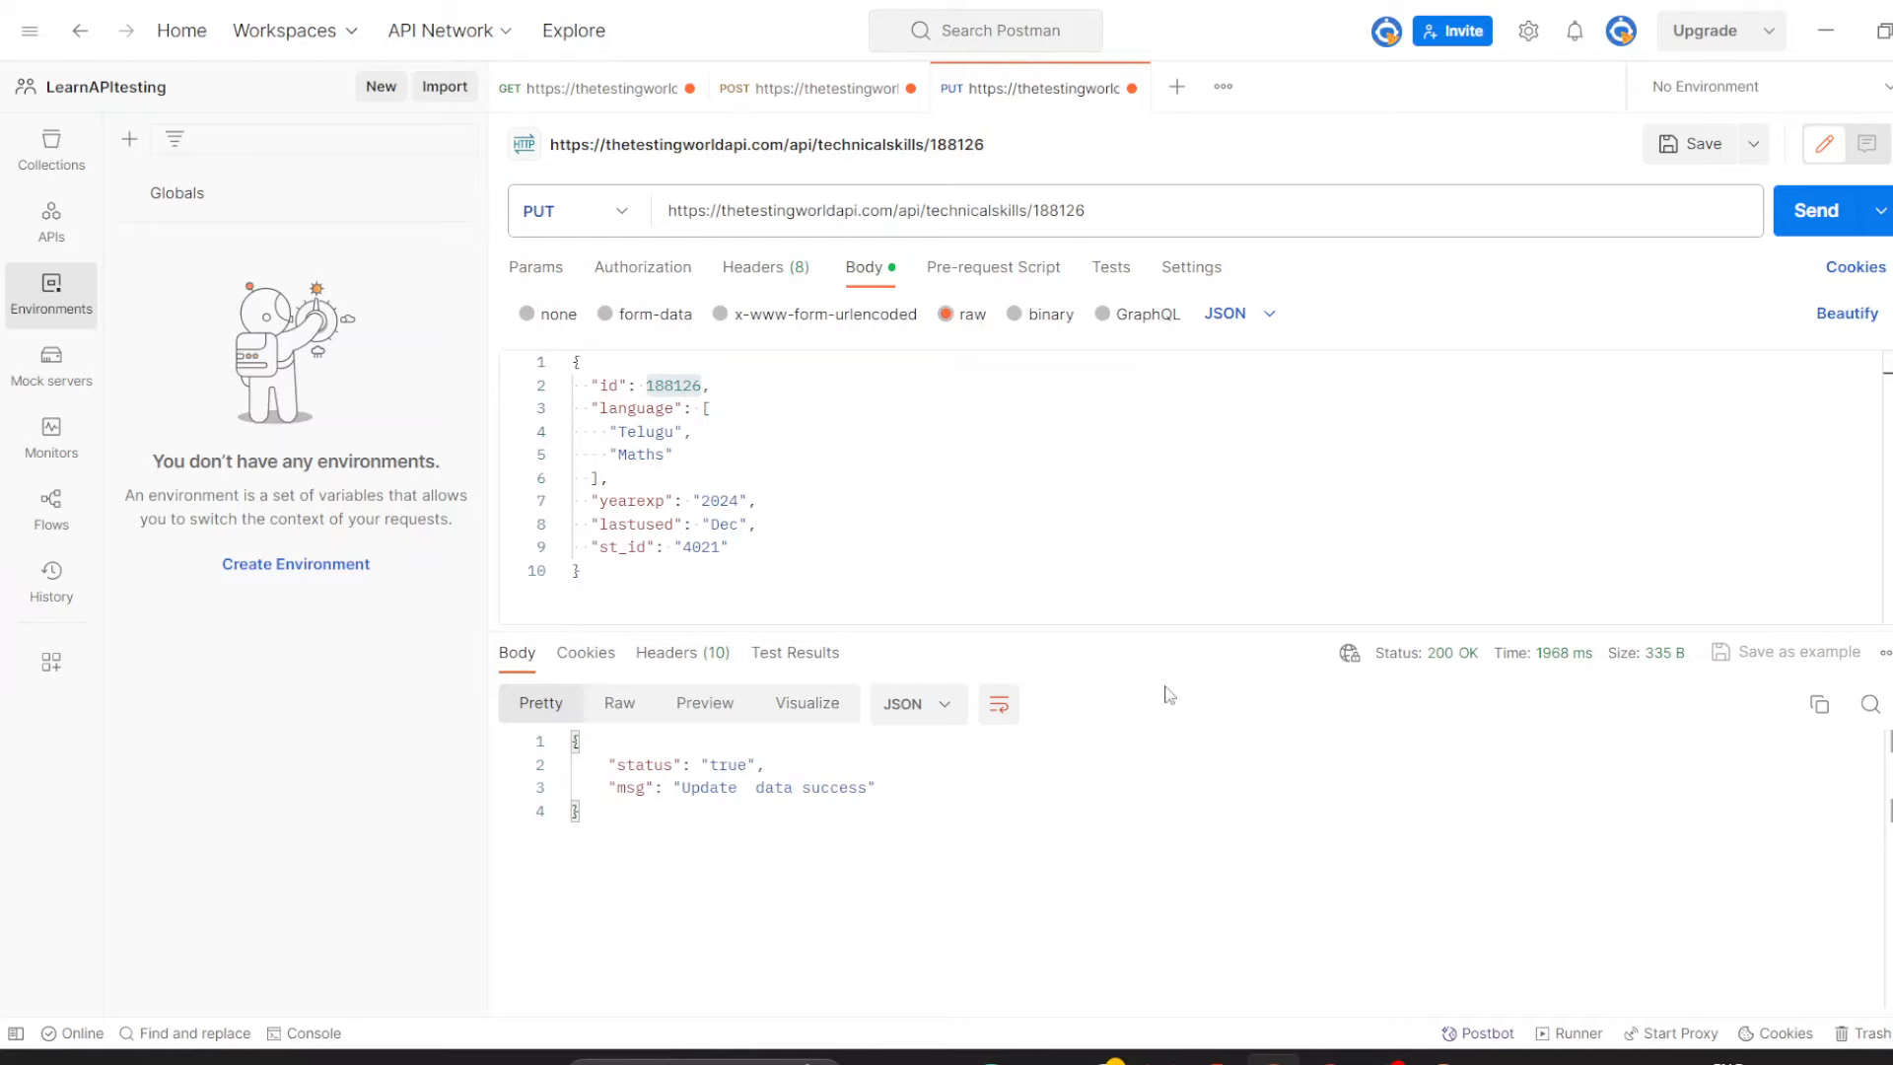
{"action": "double_click", "coordinate": [702, 787]}
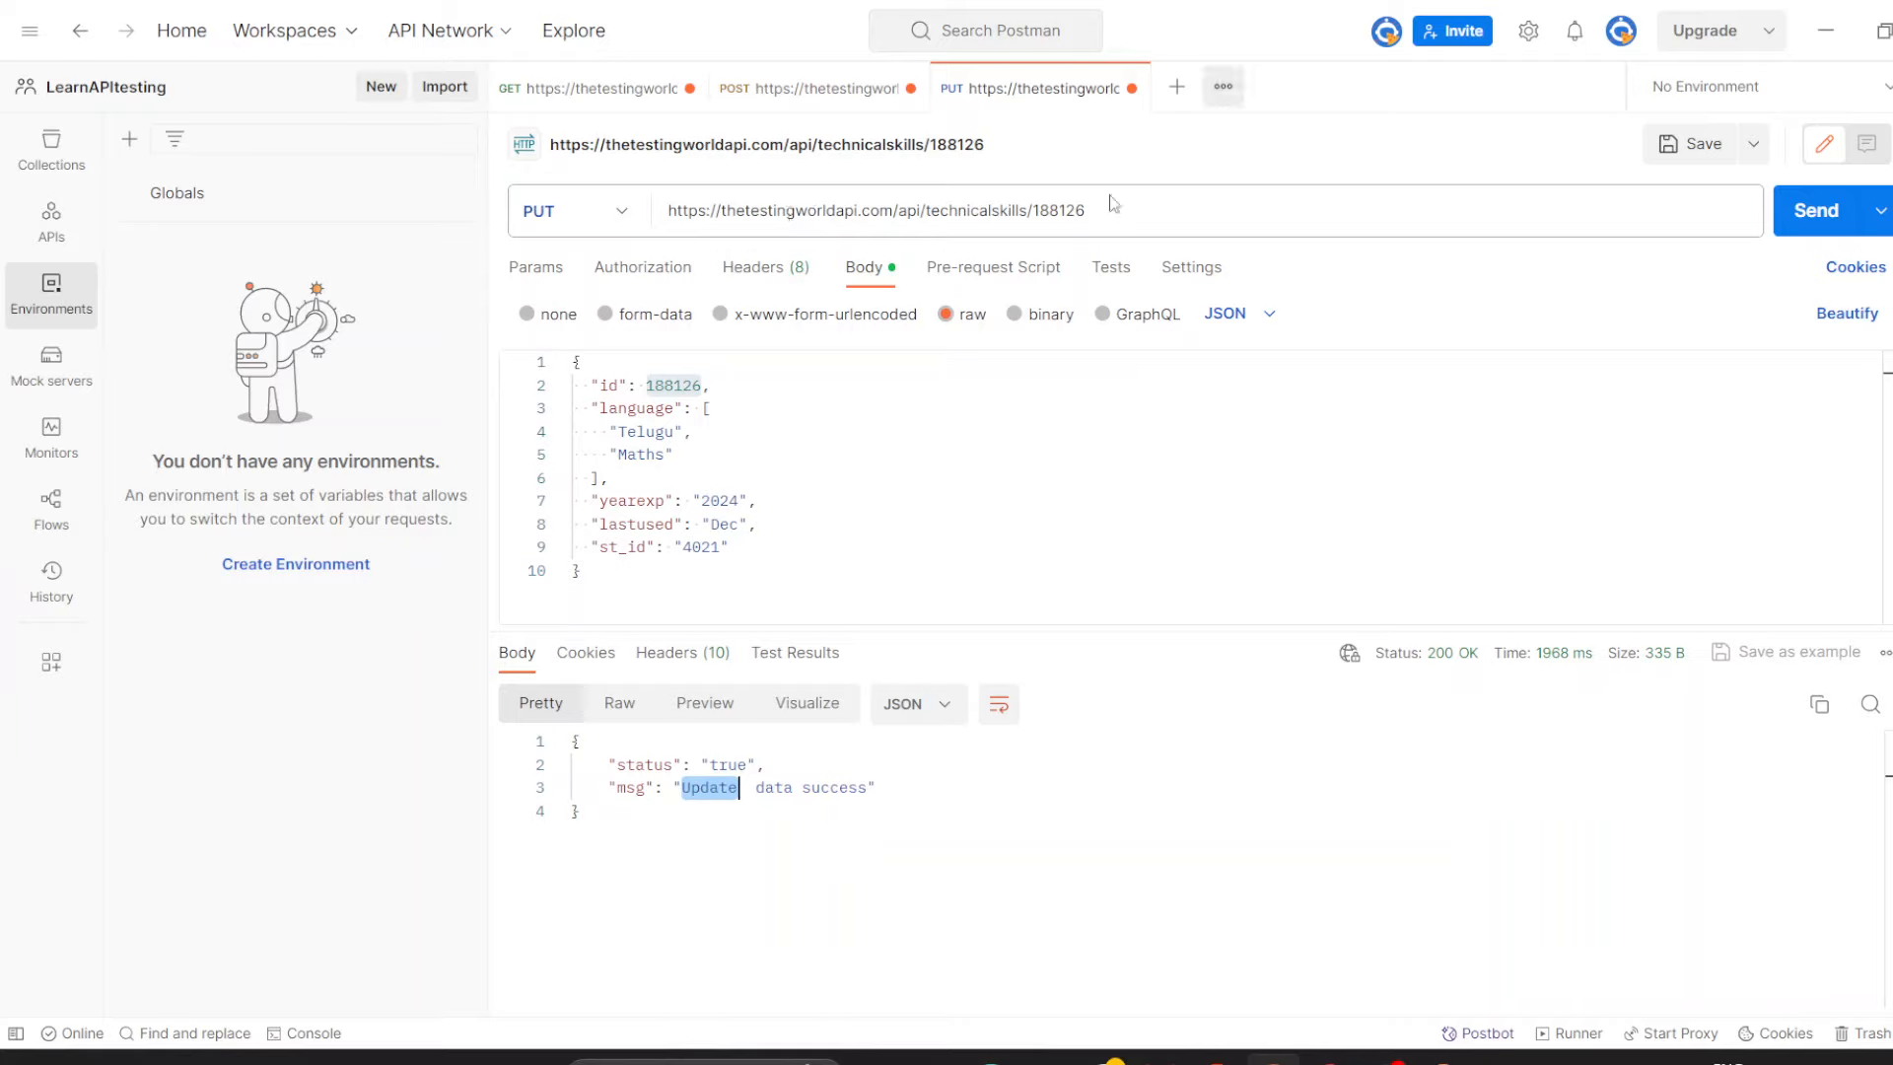
{"action": "double_click", "coordinate": [673, 384]}
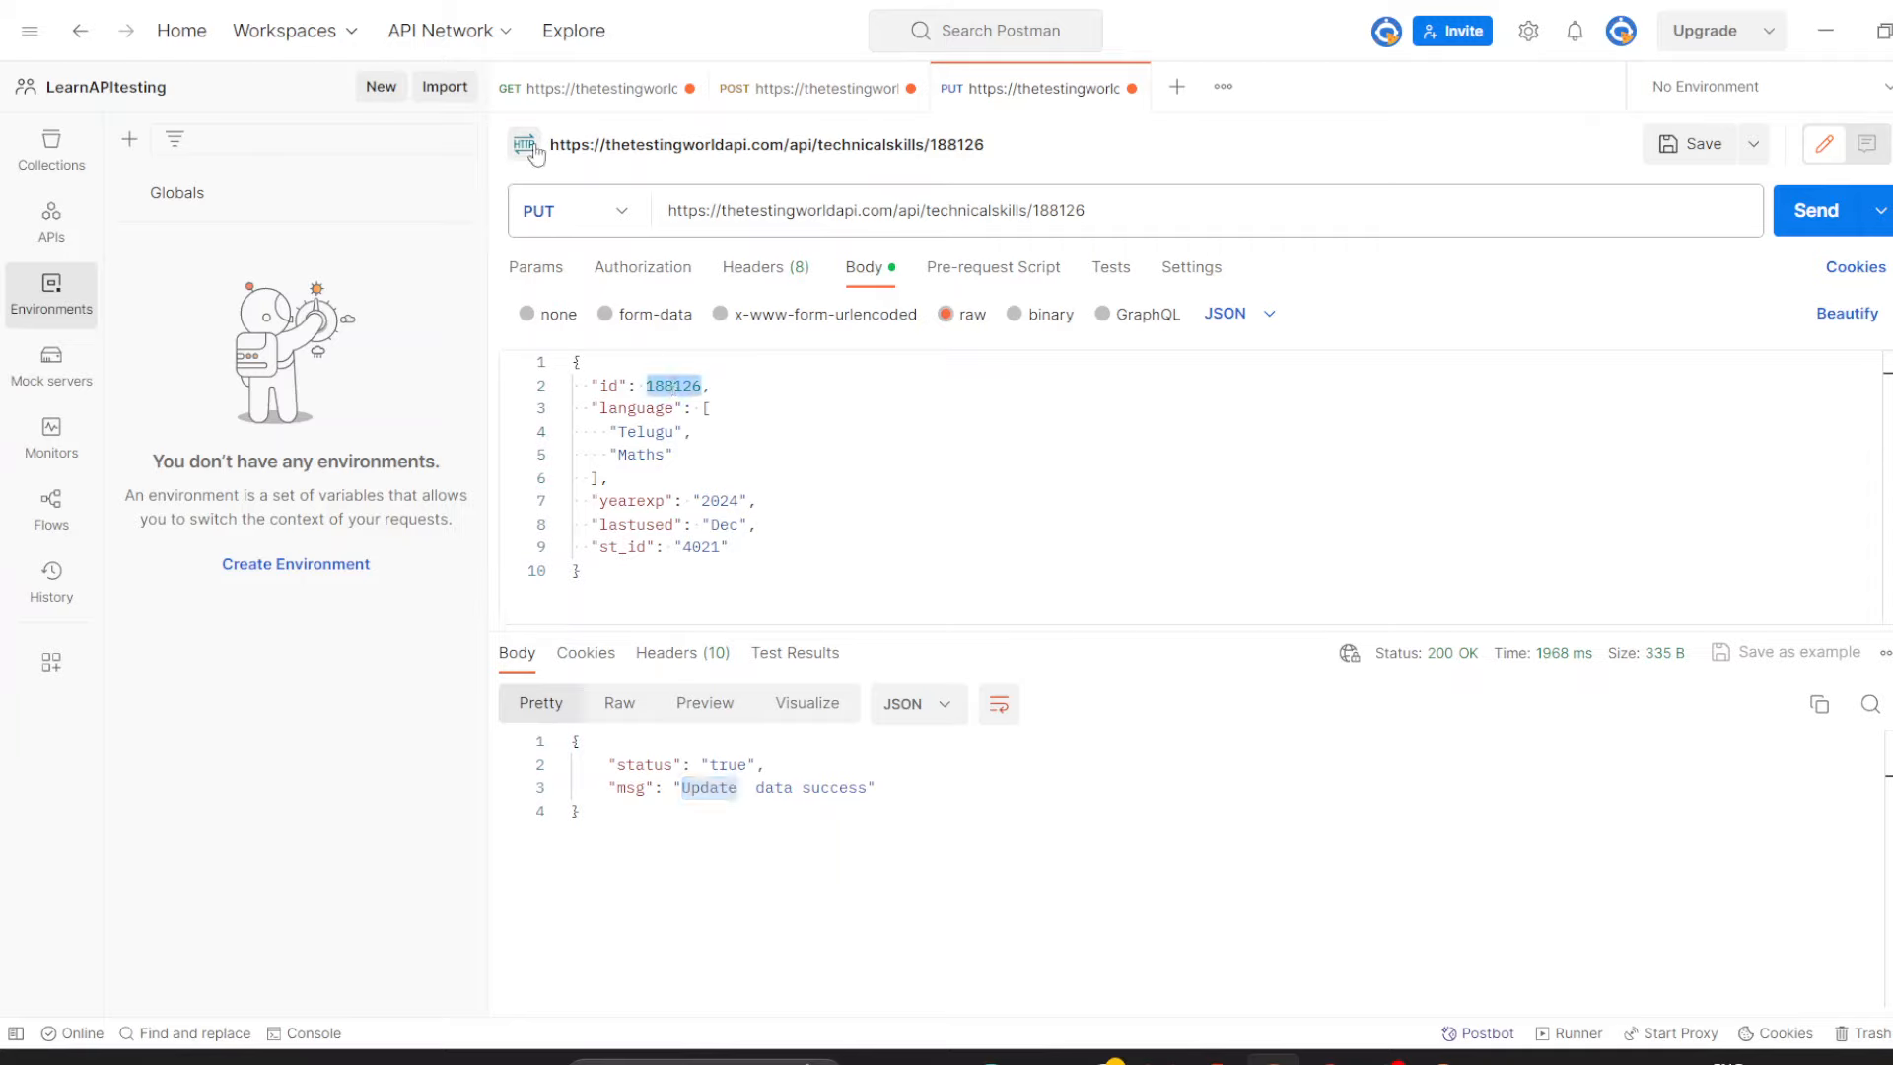
Resend the GET request for record 188126 and check the returned language, yearexp, lastused and st_id values.
{"action": "left_click", "coordinate": [620, 94]}
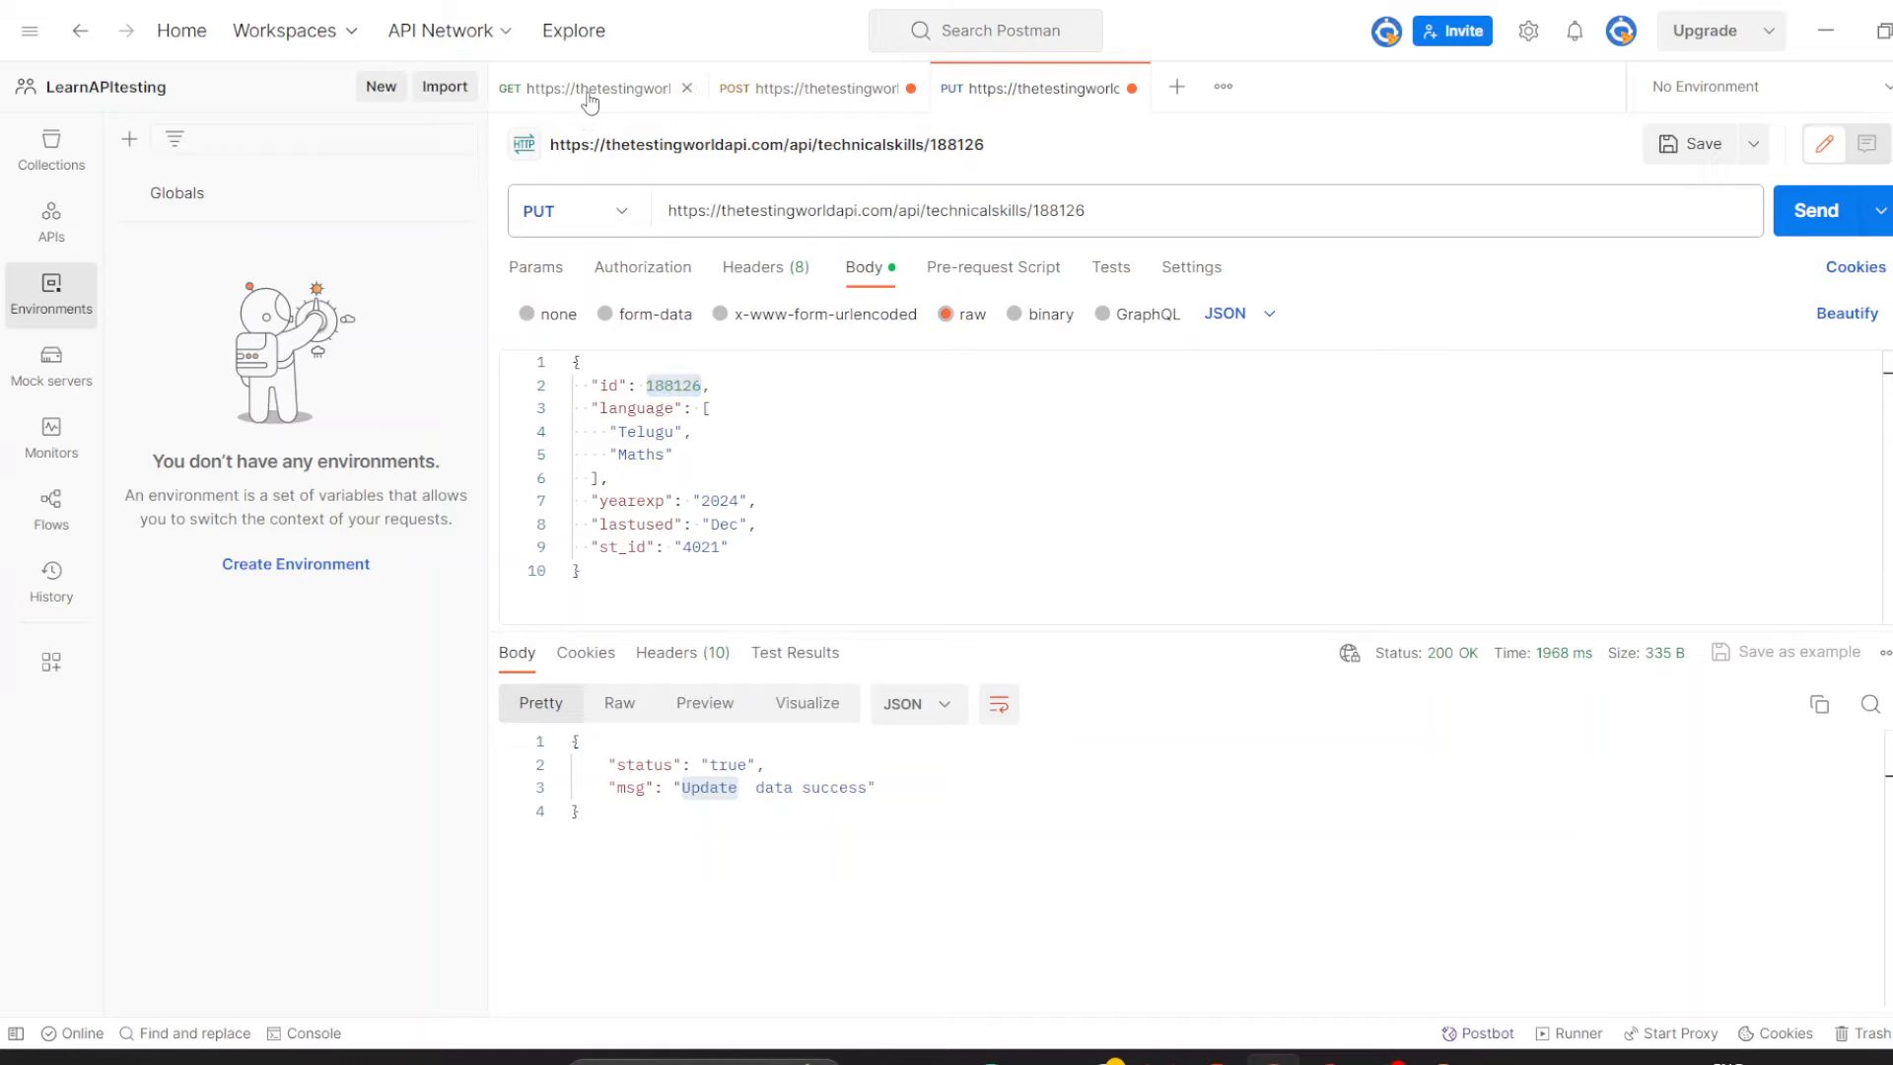
{"action": "double_click", "coordinate": [1041, 209]}
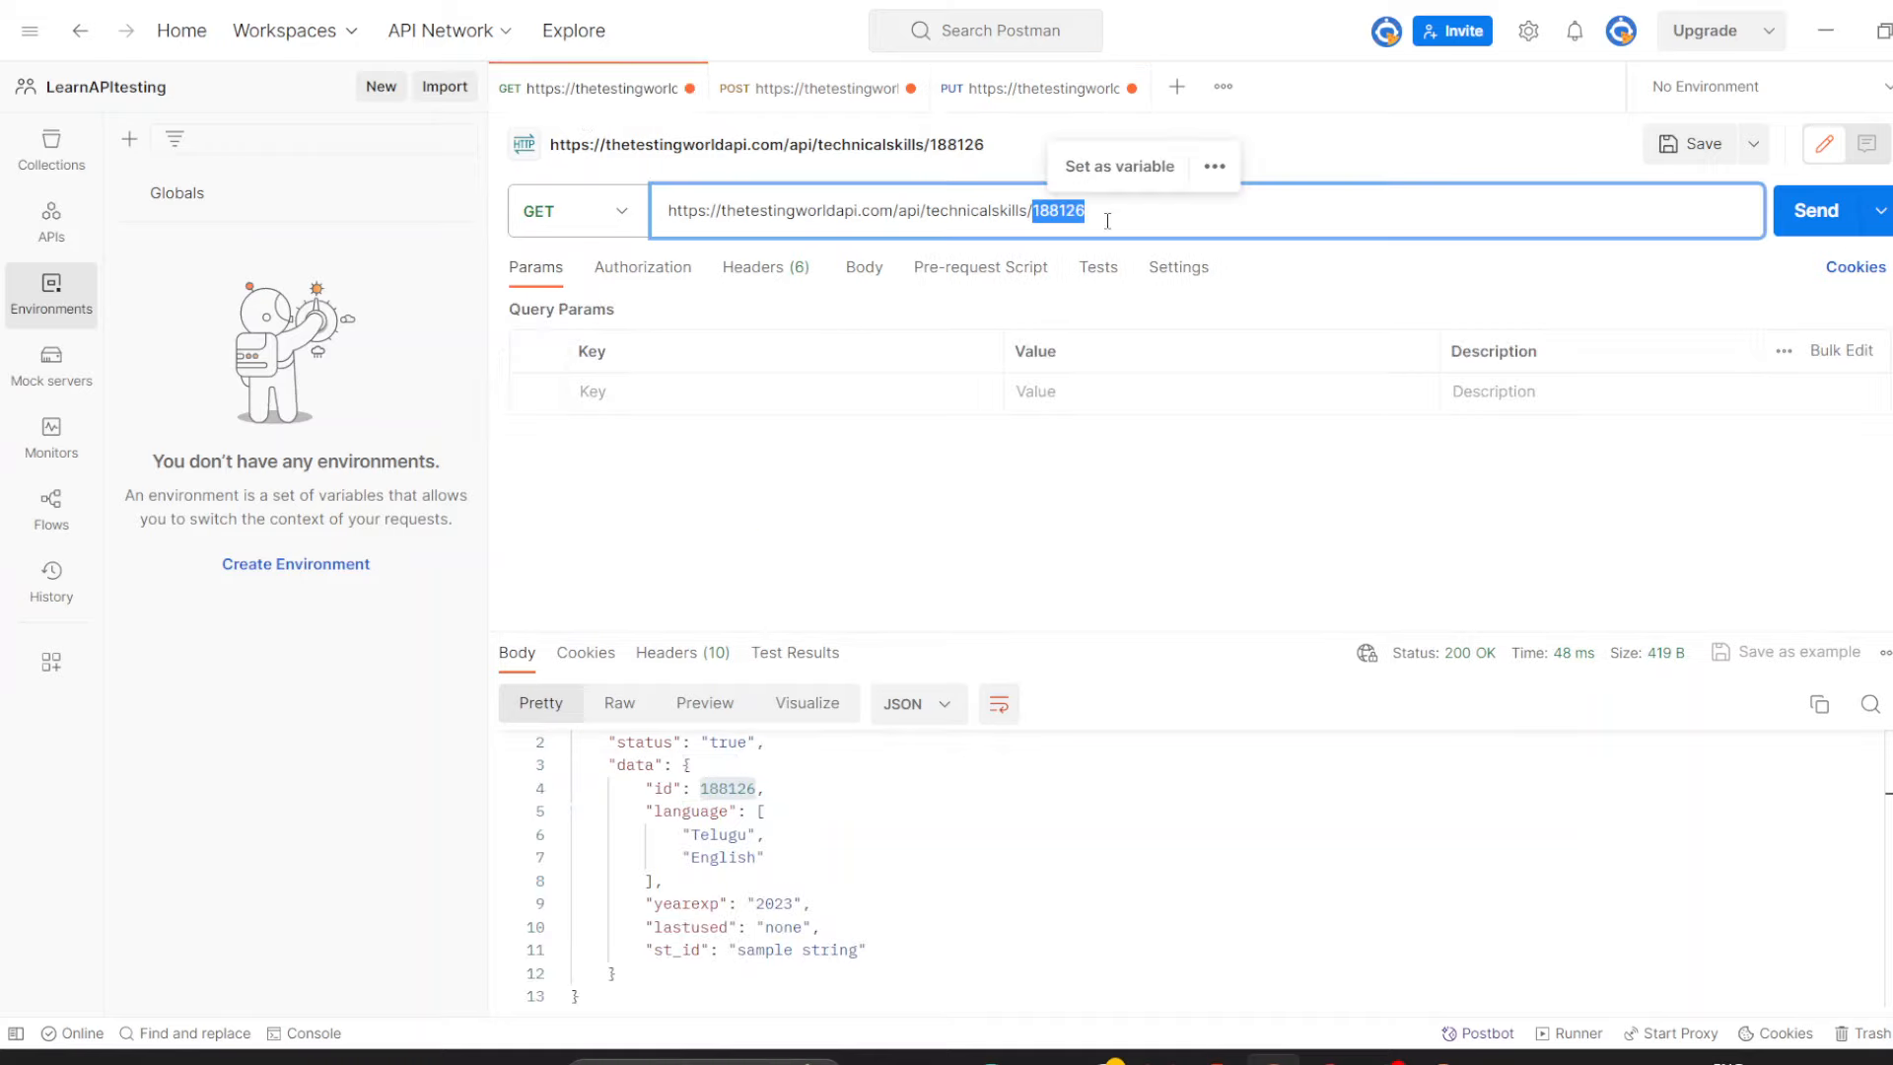
{"action": "left_click", "coordinate": [1107, 221]}
{"action": "left_click", "coordinate": [1795, 209]}
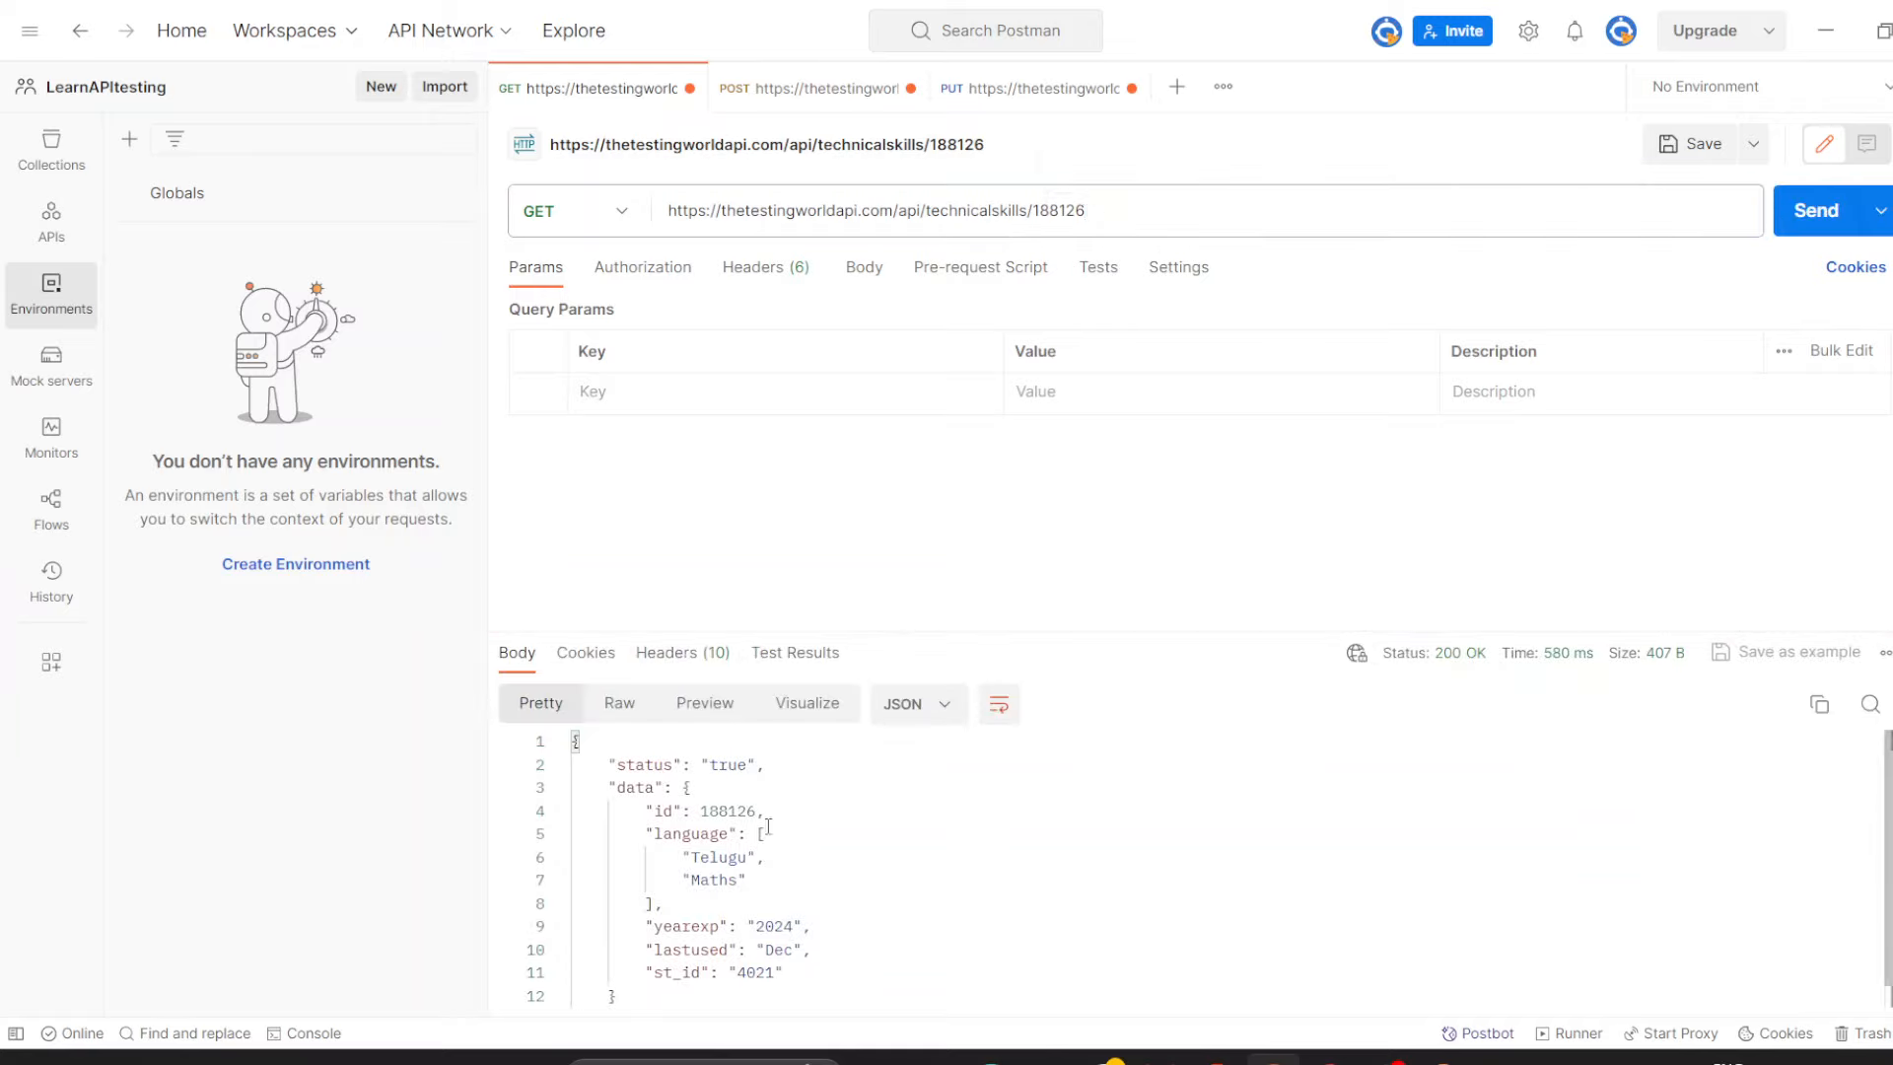
{"action": "double_click", "coordinate": [733, 857]}
{"action": "left_click_drag", "start_coordinate": [692, 879], "coordinate": [776, 972]}
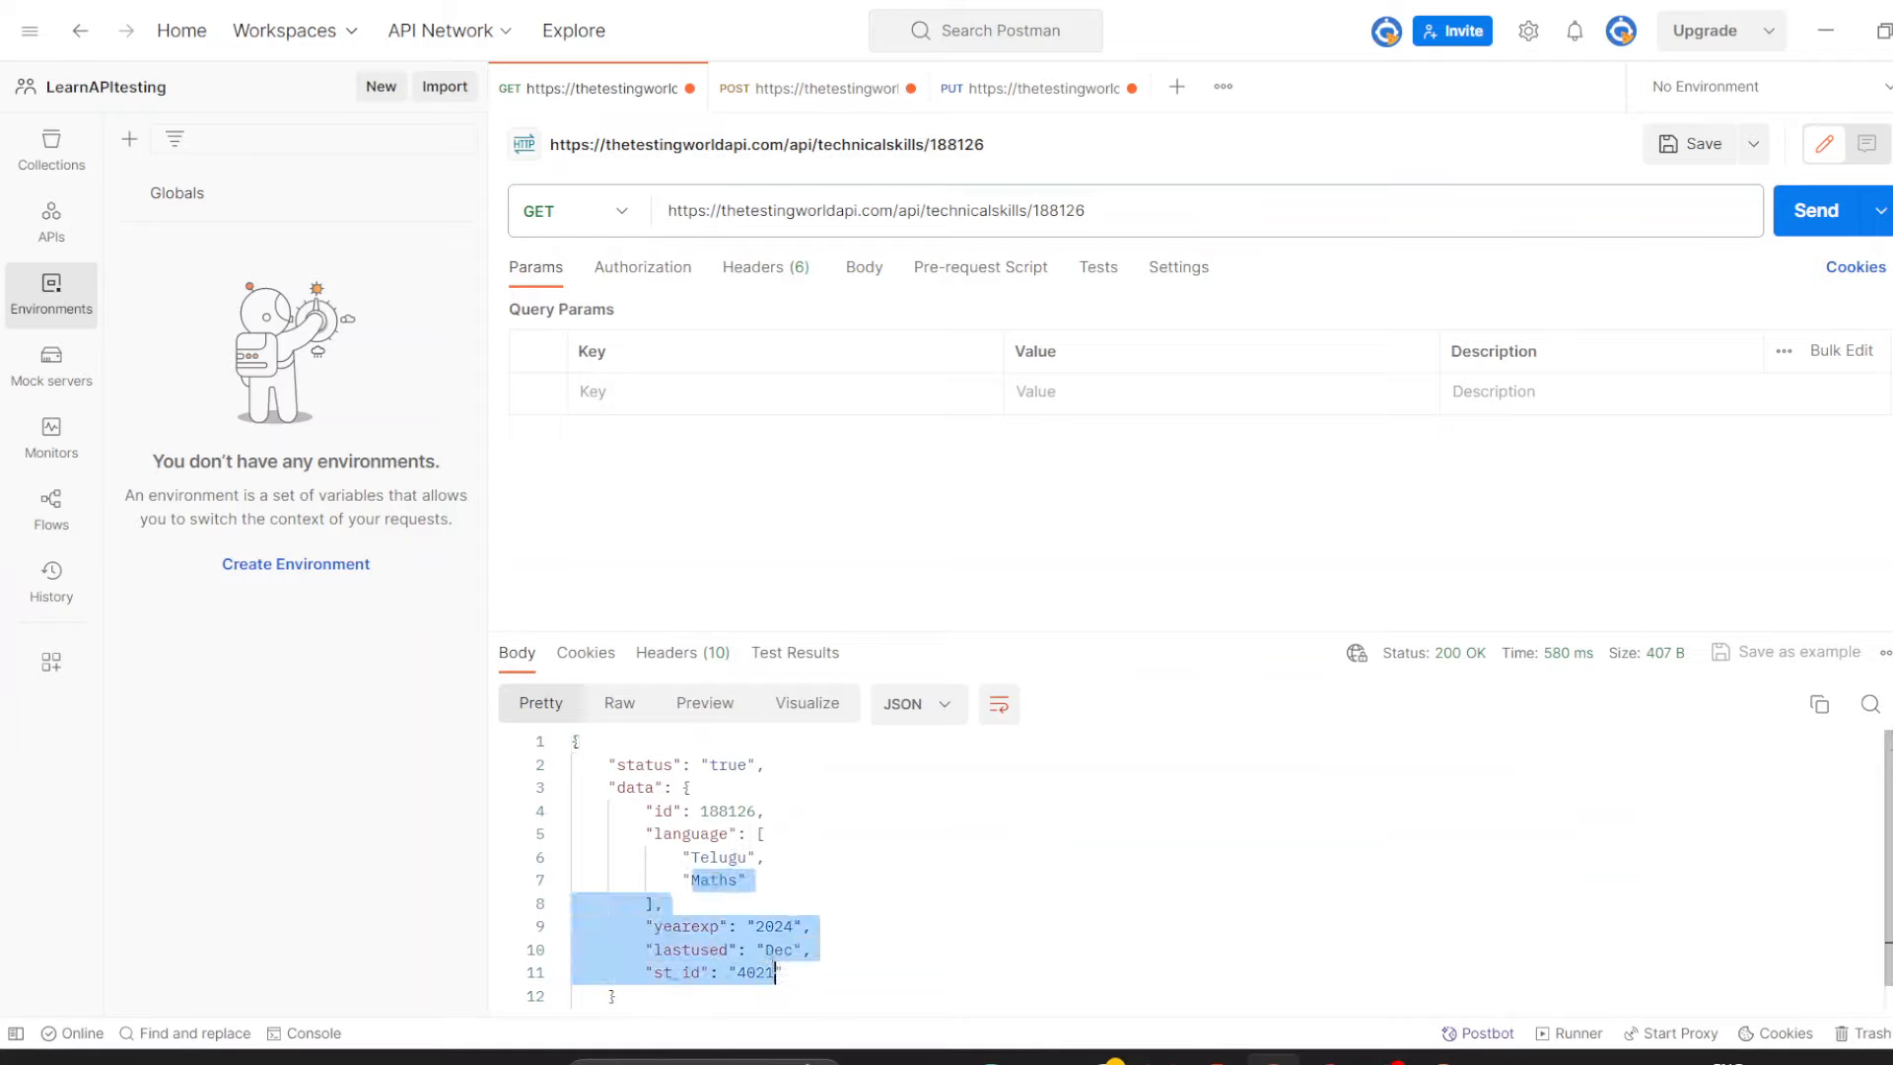
{"action": "left_click", "coordinate": [1040, 88]}
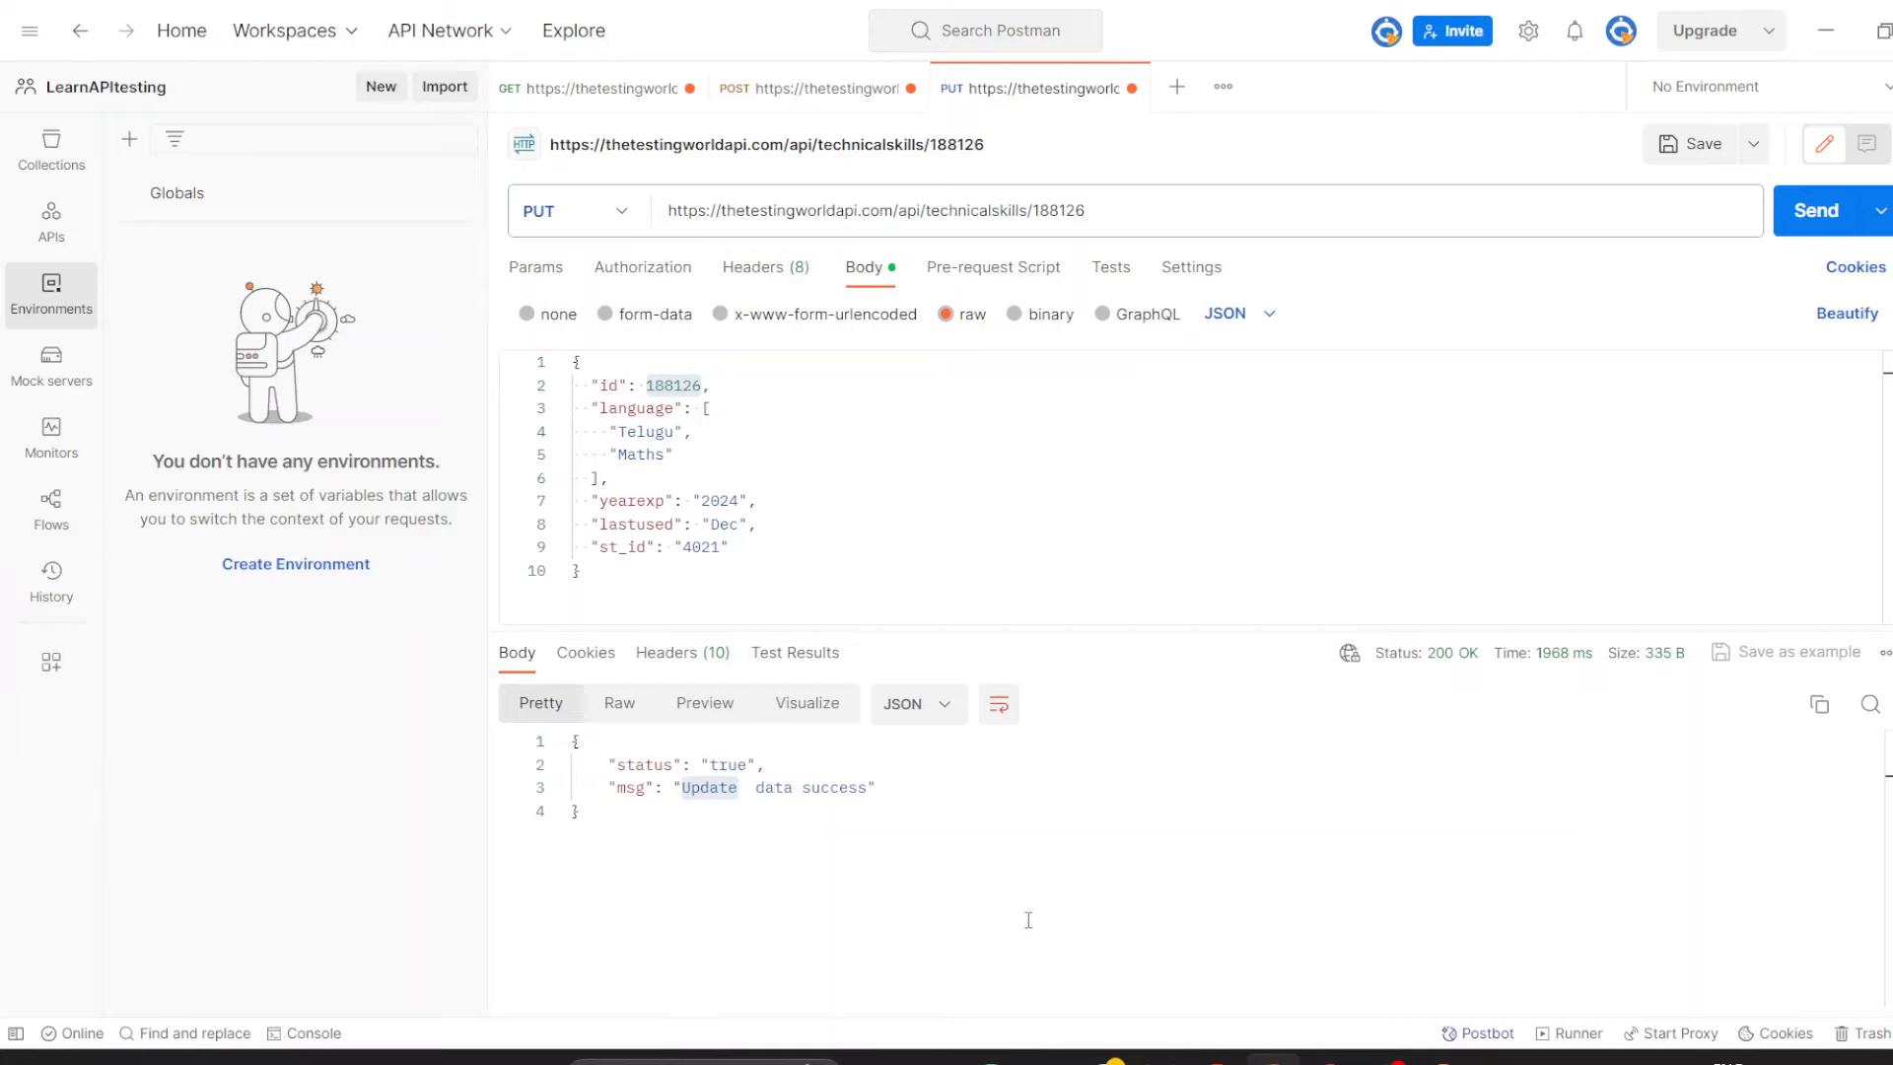
{"action": "left_click", "coordinate": [627, 279]}
{"action": "left_click", "coordinate": [789, 275]}
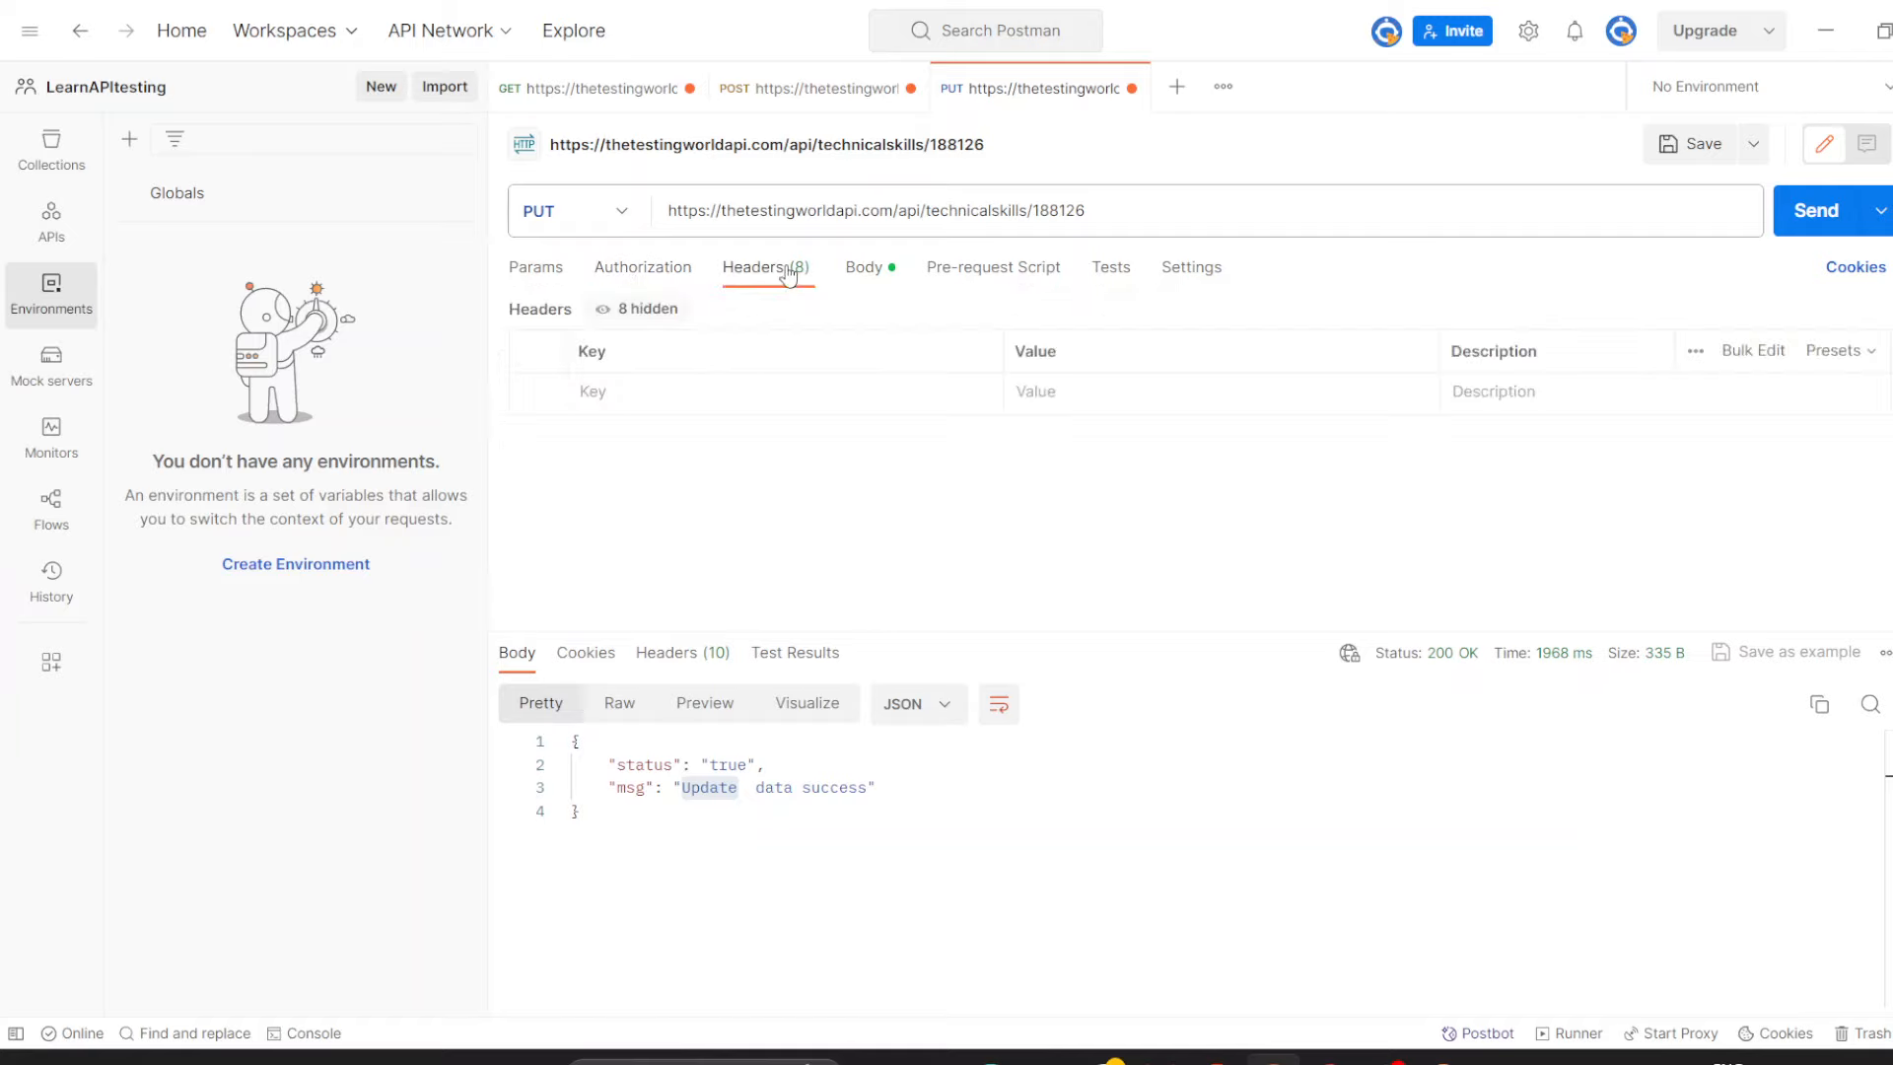
{"action": "left_click", "coordinate": [561, 283]}
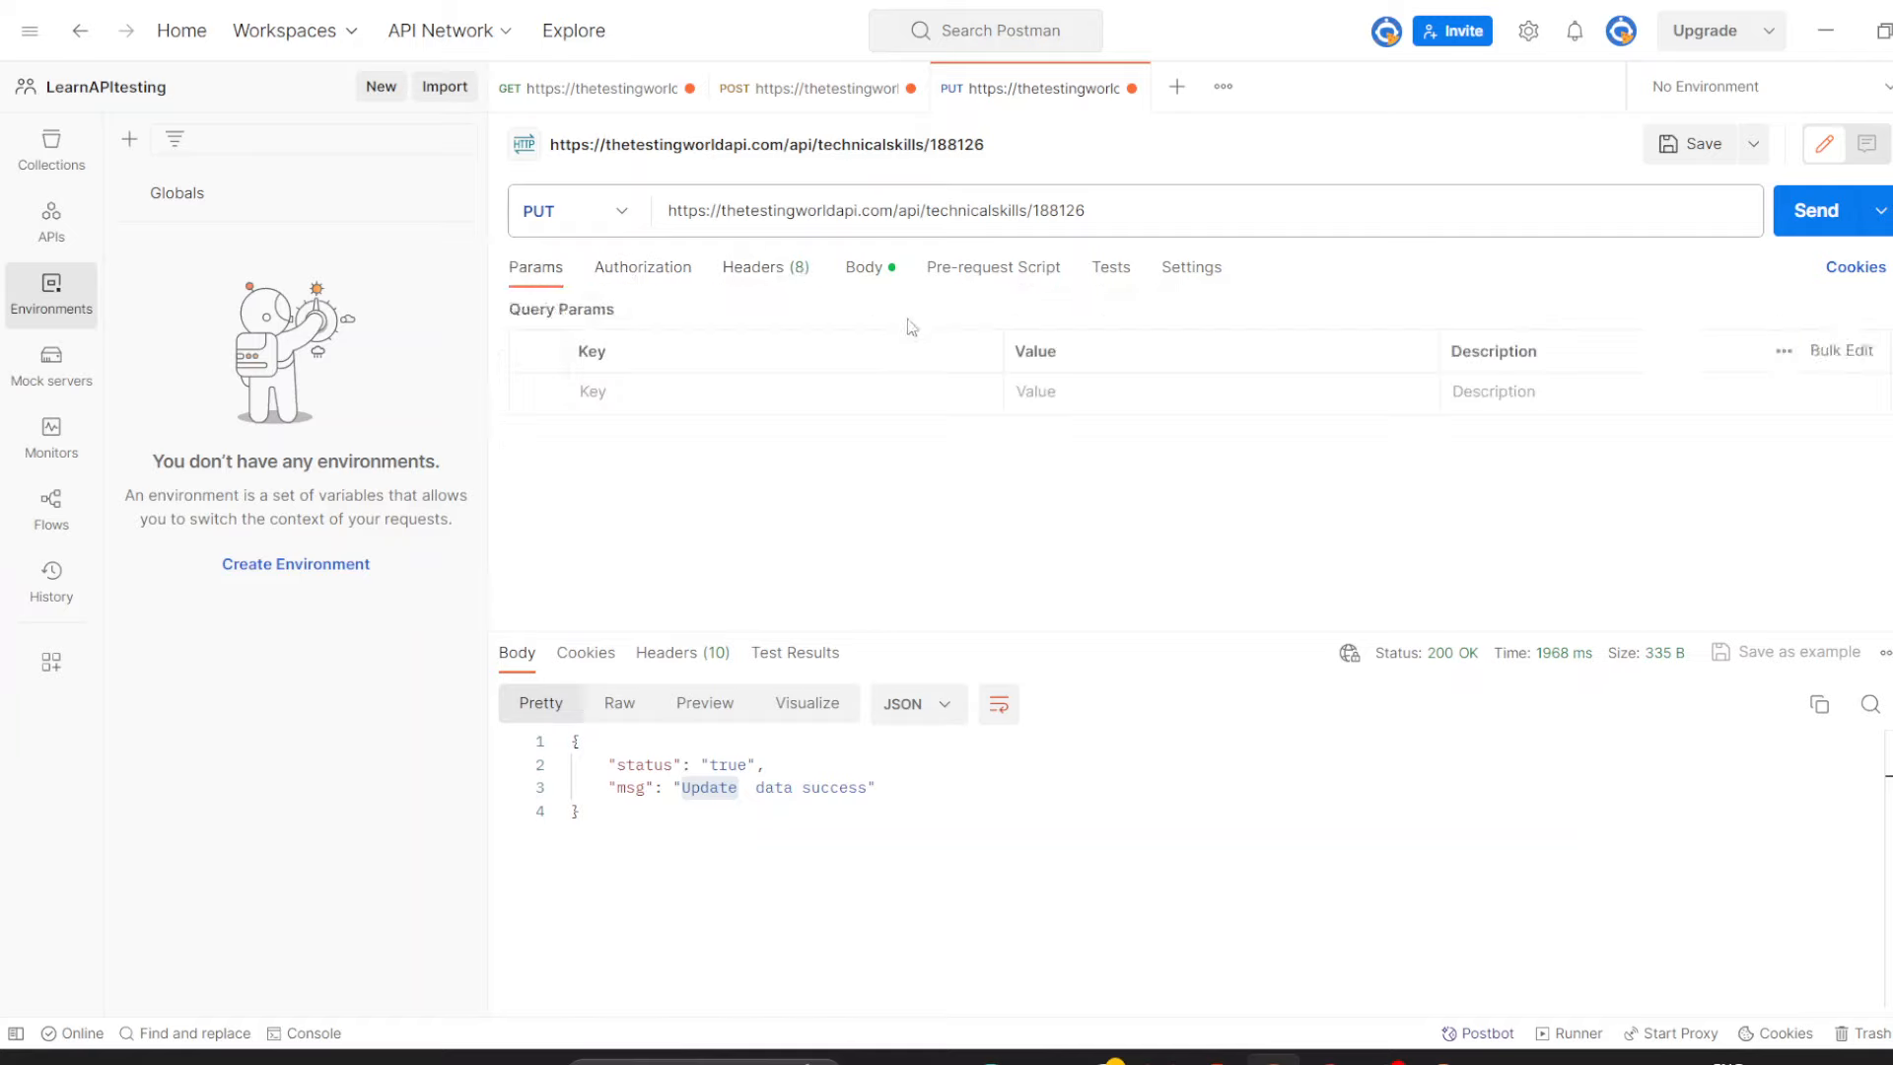
{"action": "left_click", "coordinate": [613, 97]}
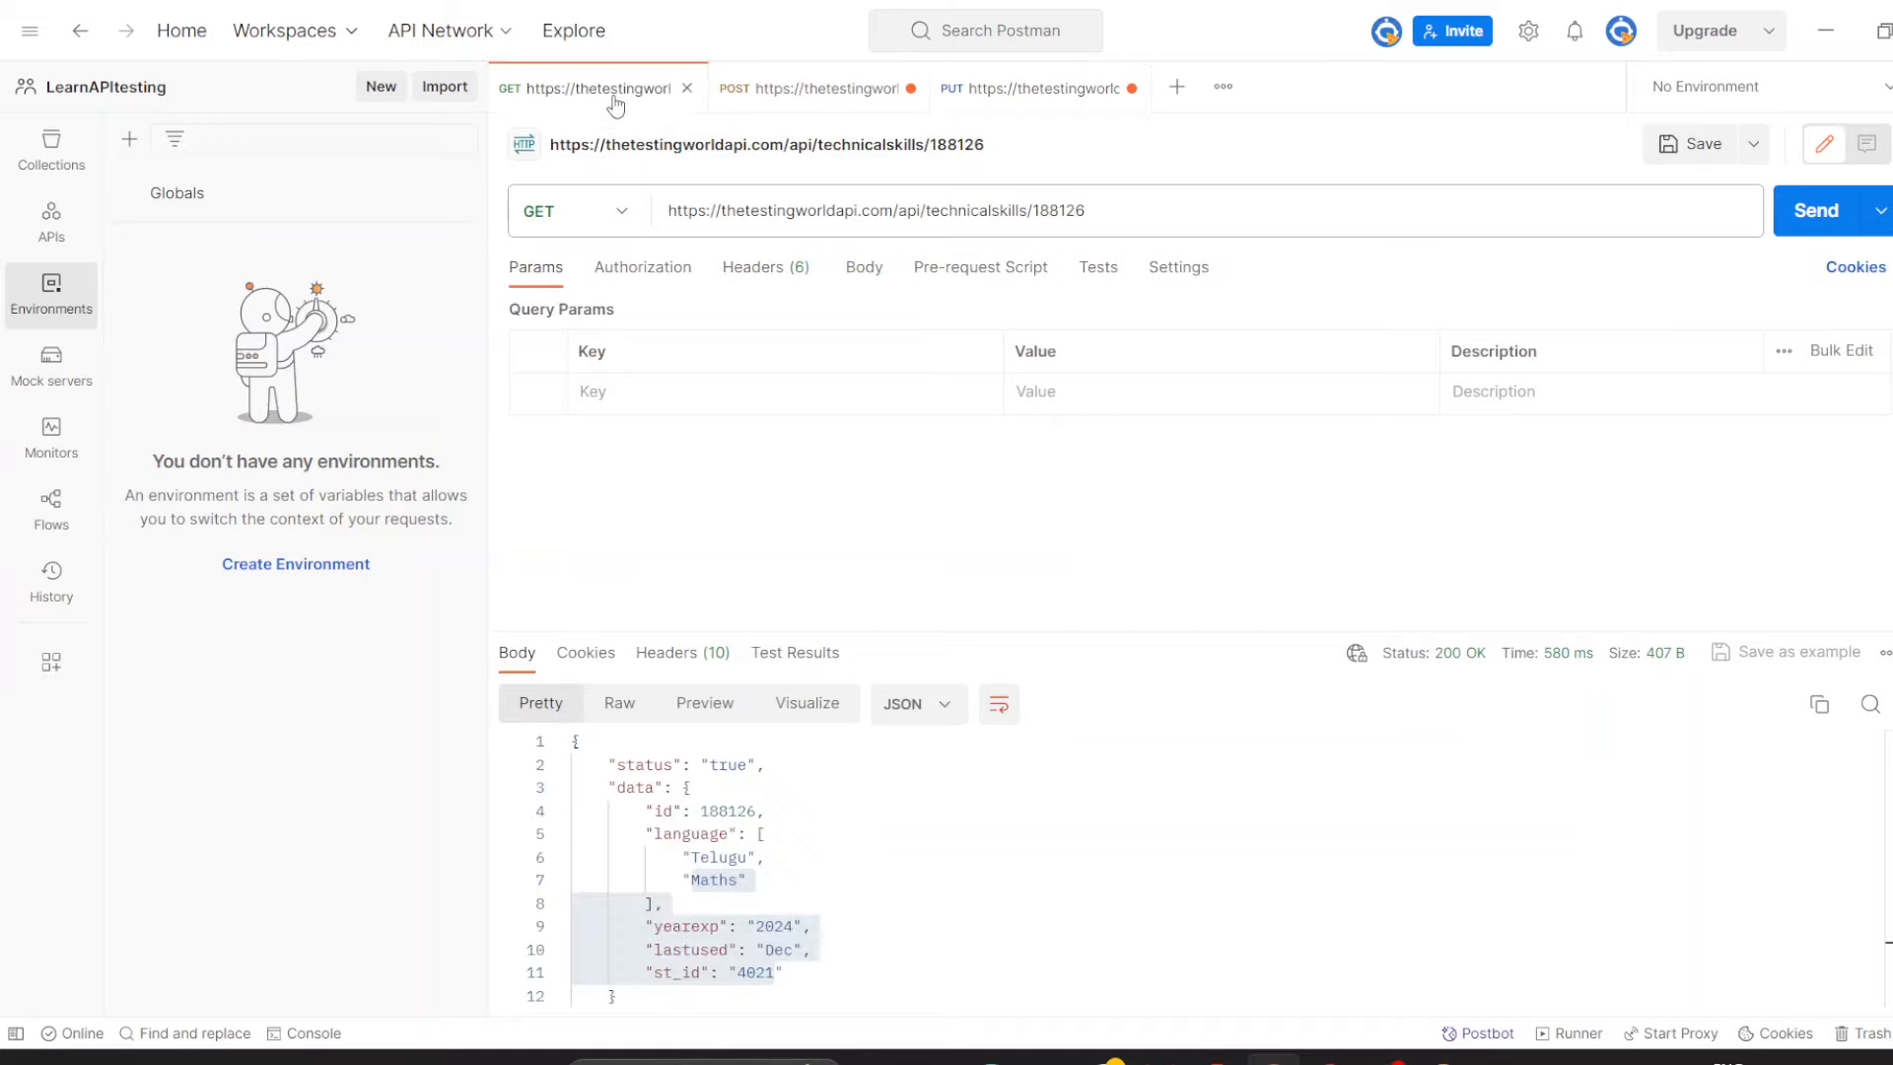
{"action": "left_click", "coordinate": [813, 99]}
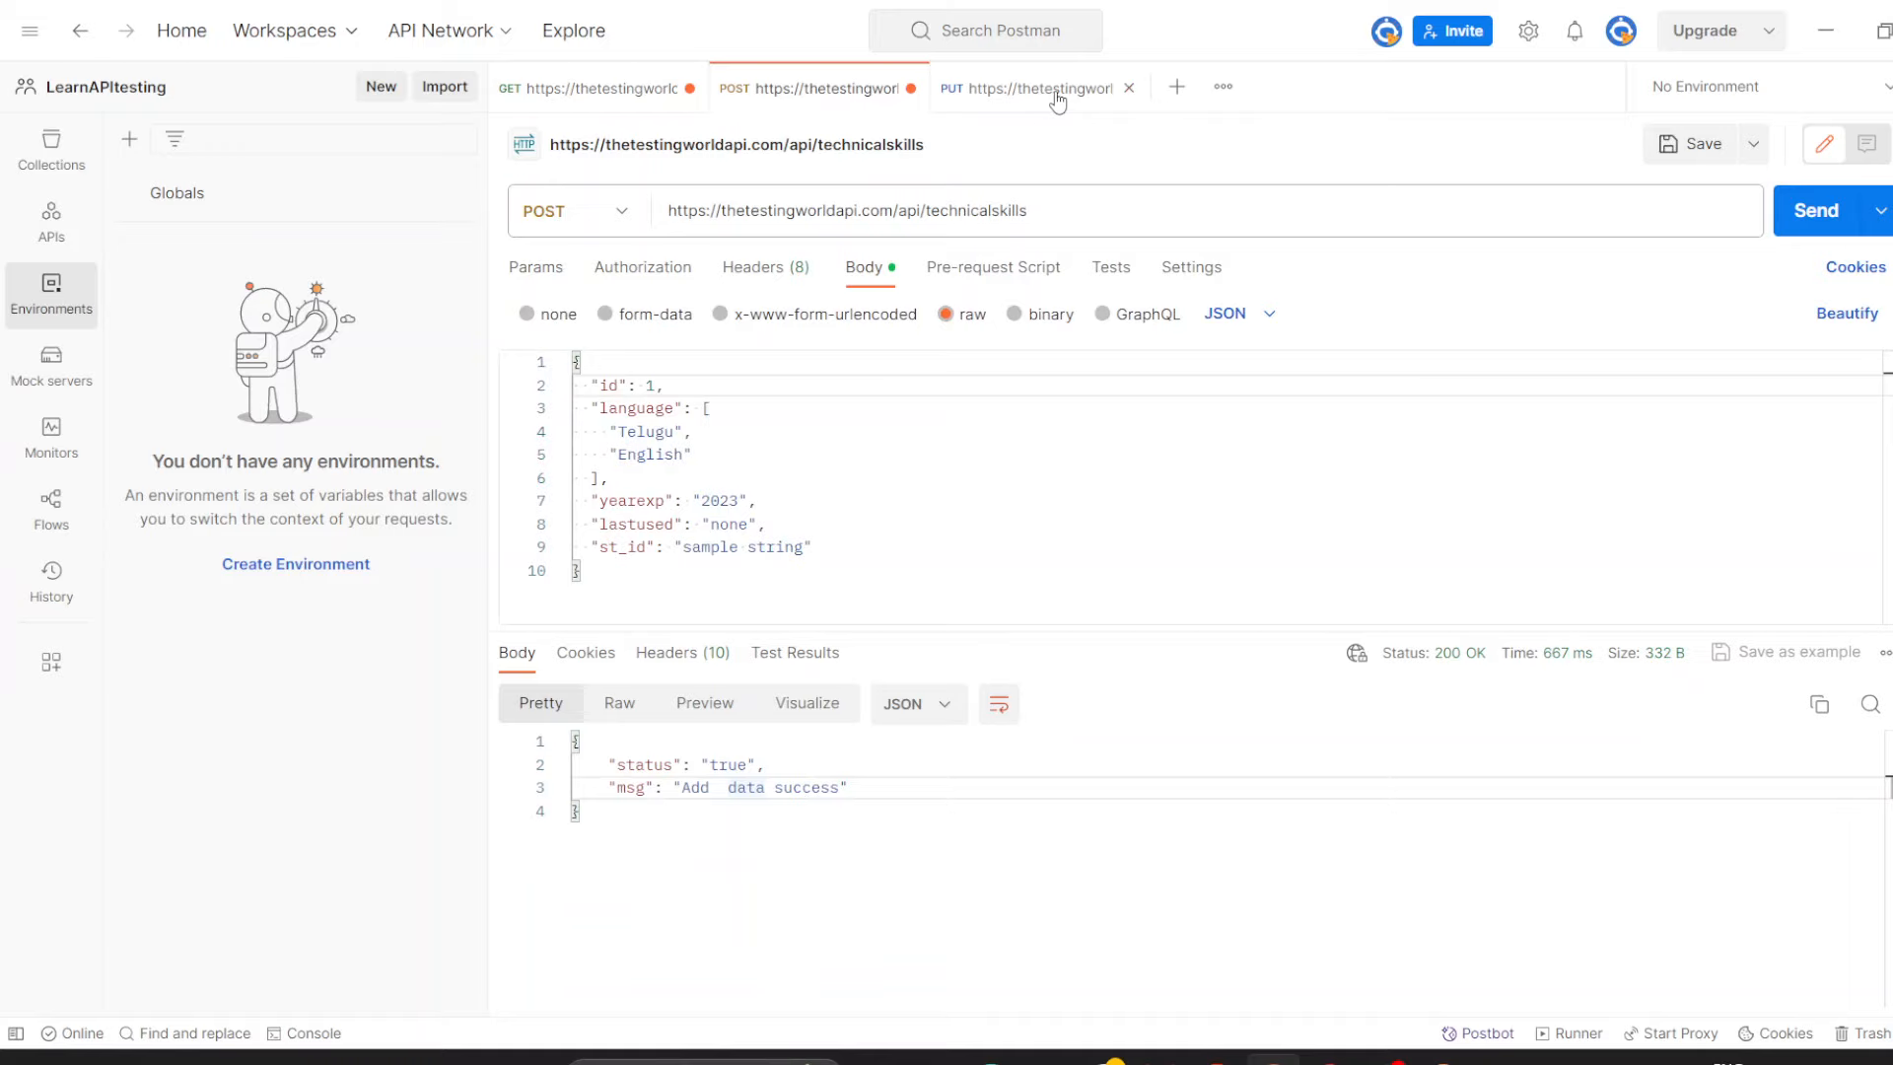
{"action": "left_click", "coordinate": [1058, 99]}
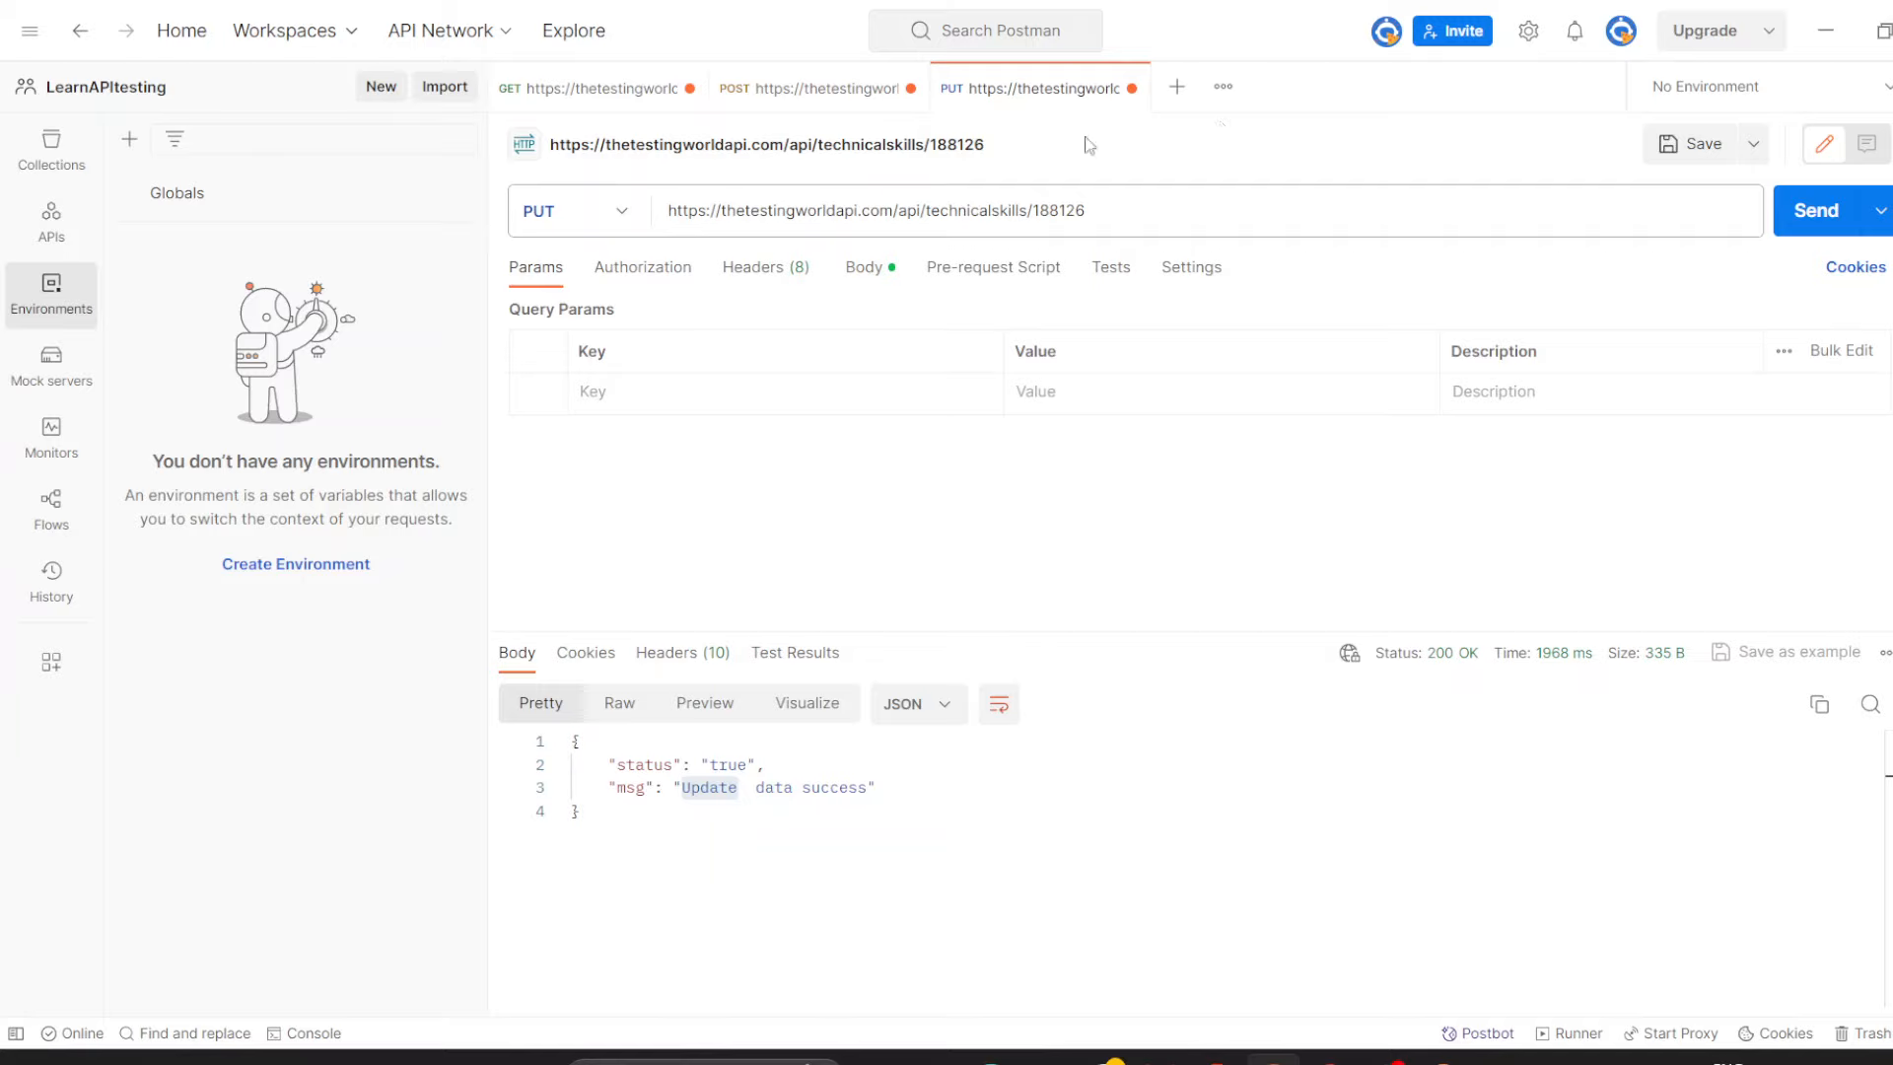
Create a new request and set its method to DELETE.
{"action": "left_click", "coordinate": [1175, 81]}
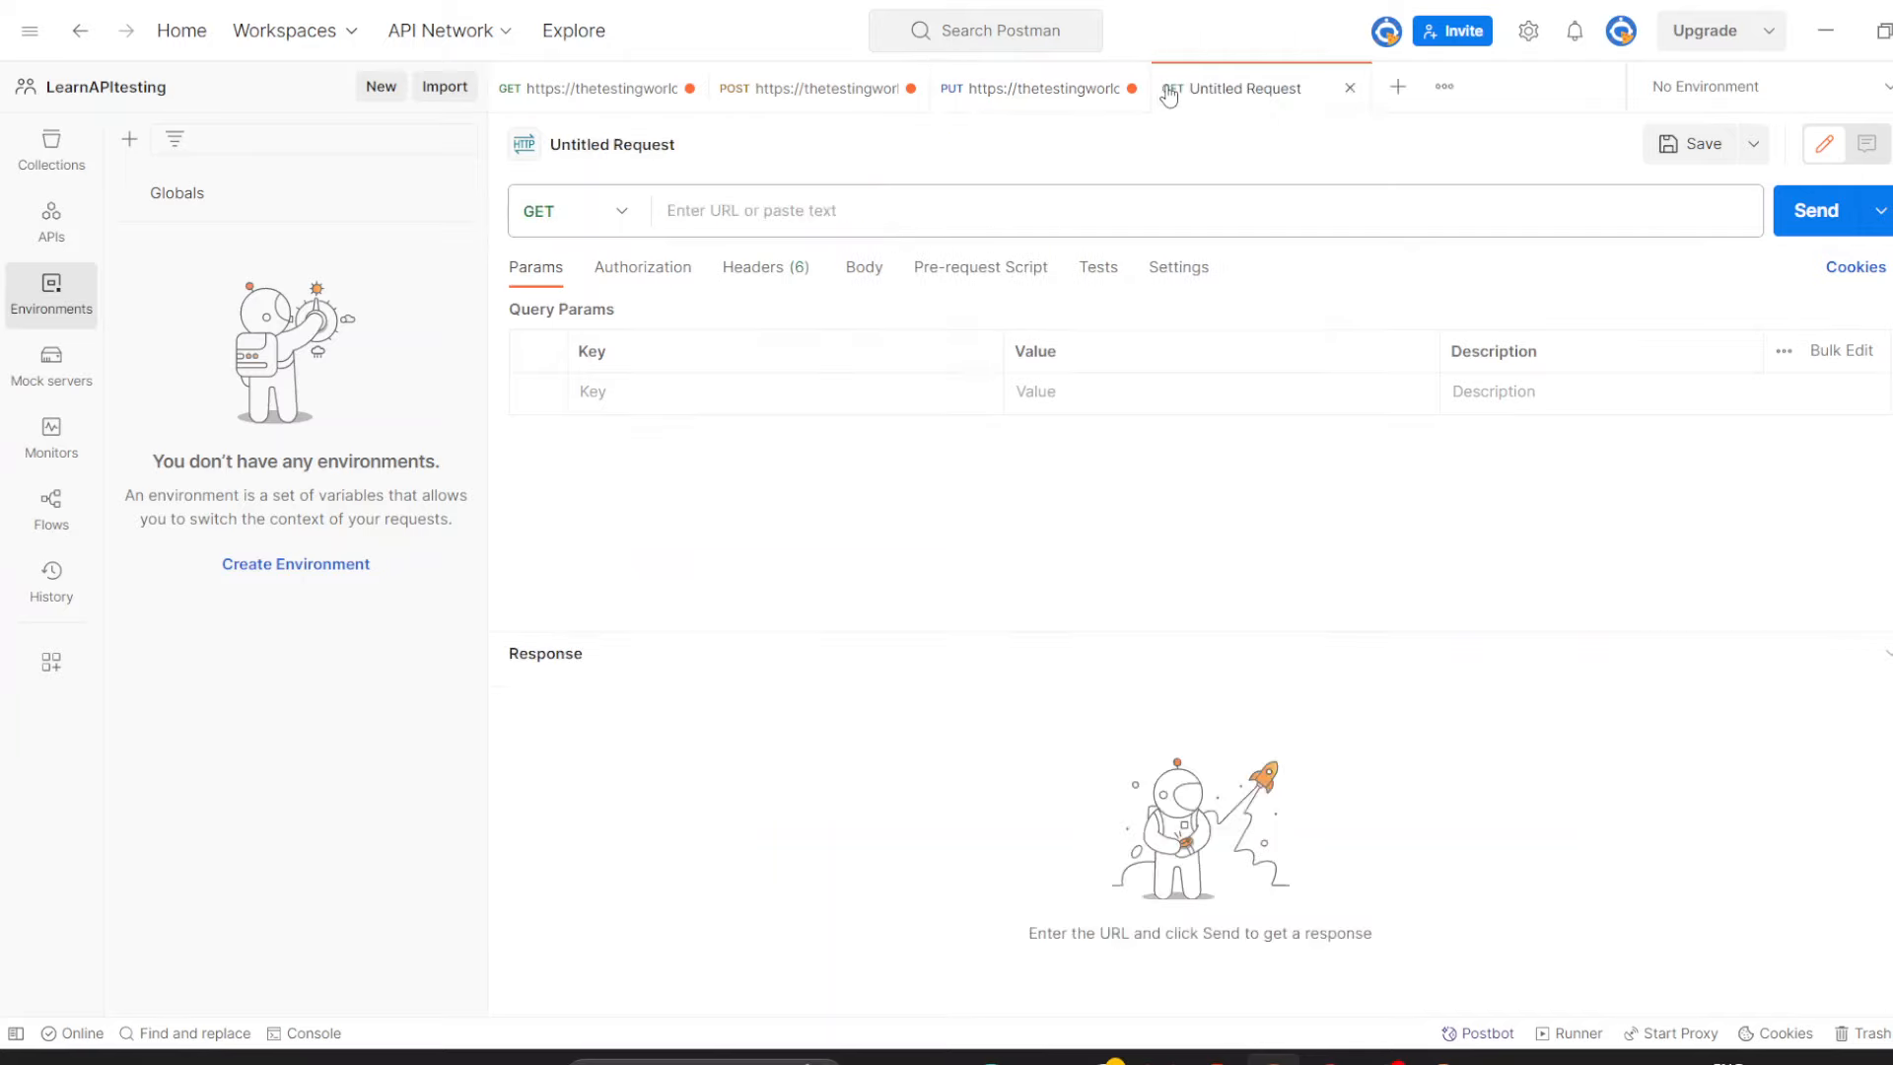
{"action": "left_click", "coordinate": [627, 219]}
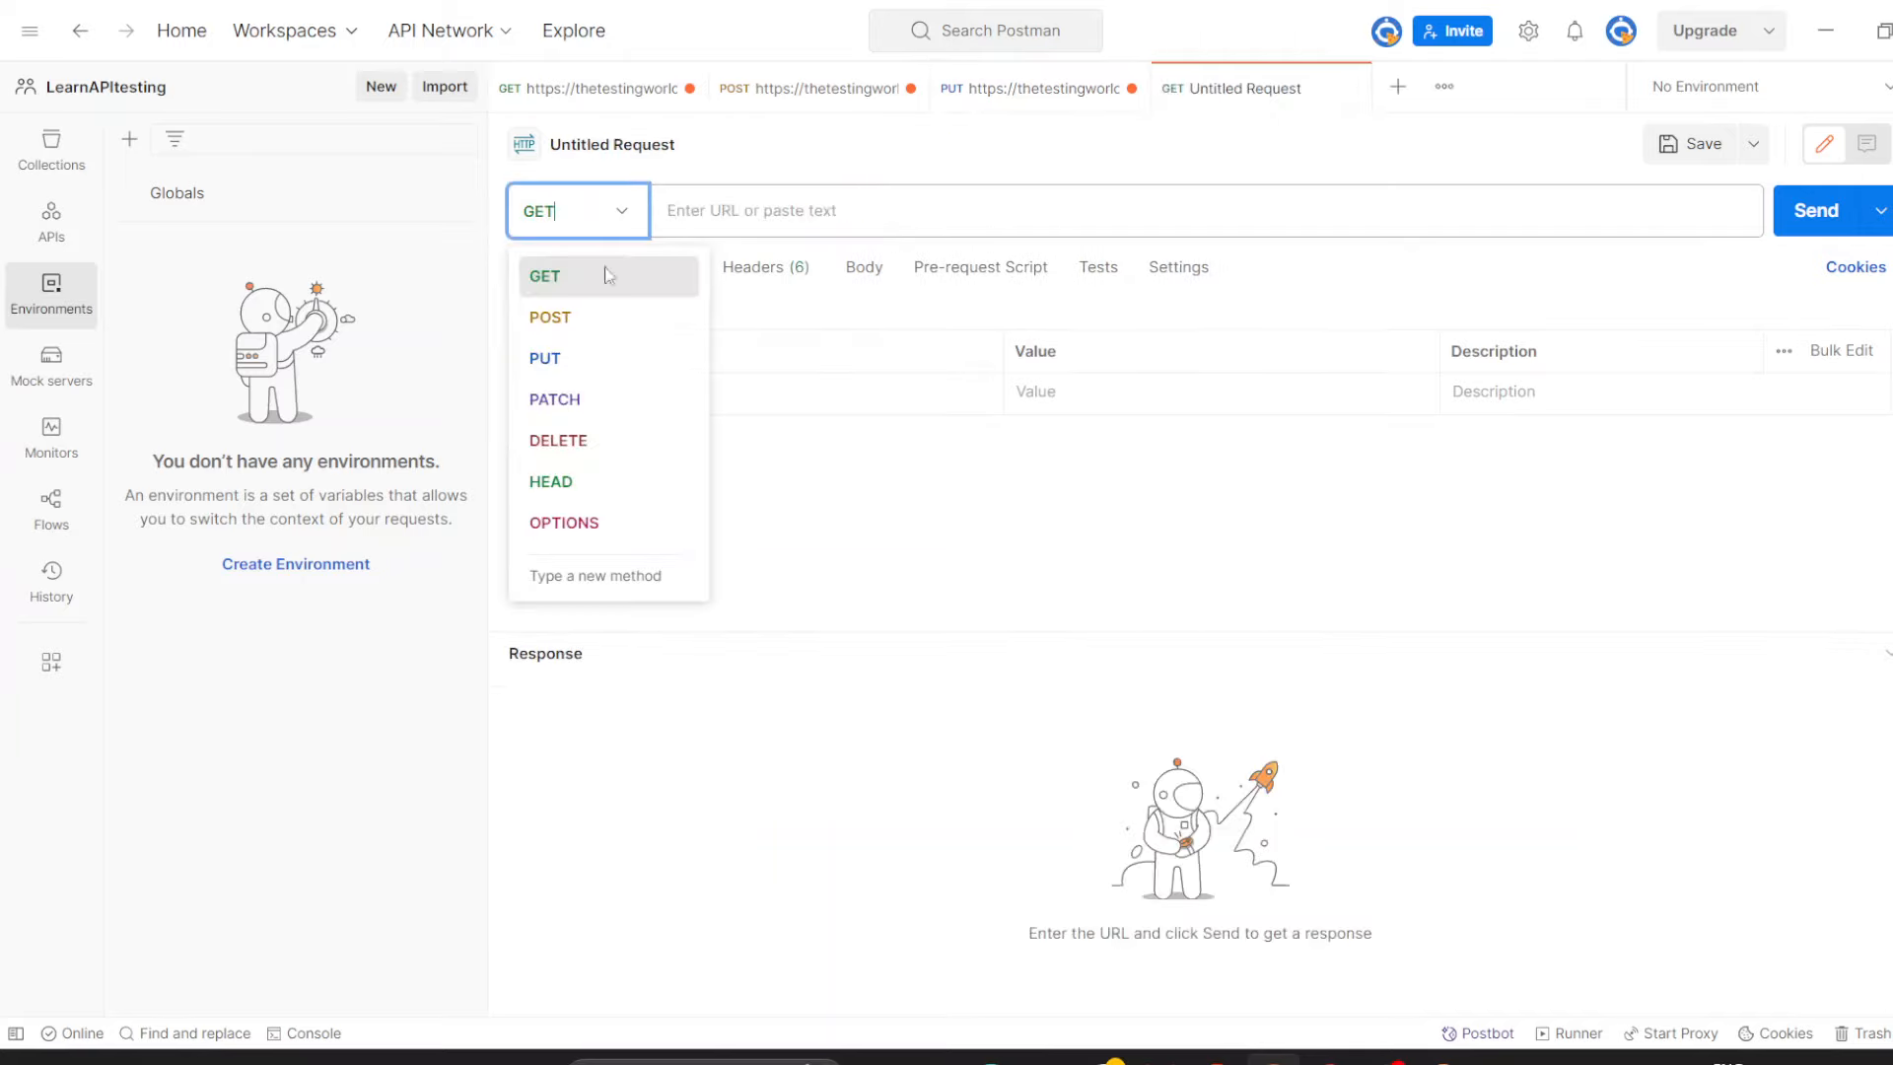
{"action": "left_click", "coordinate": [581, 450]}
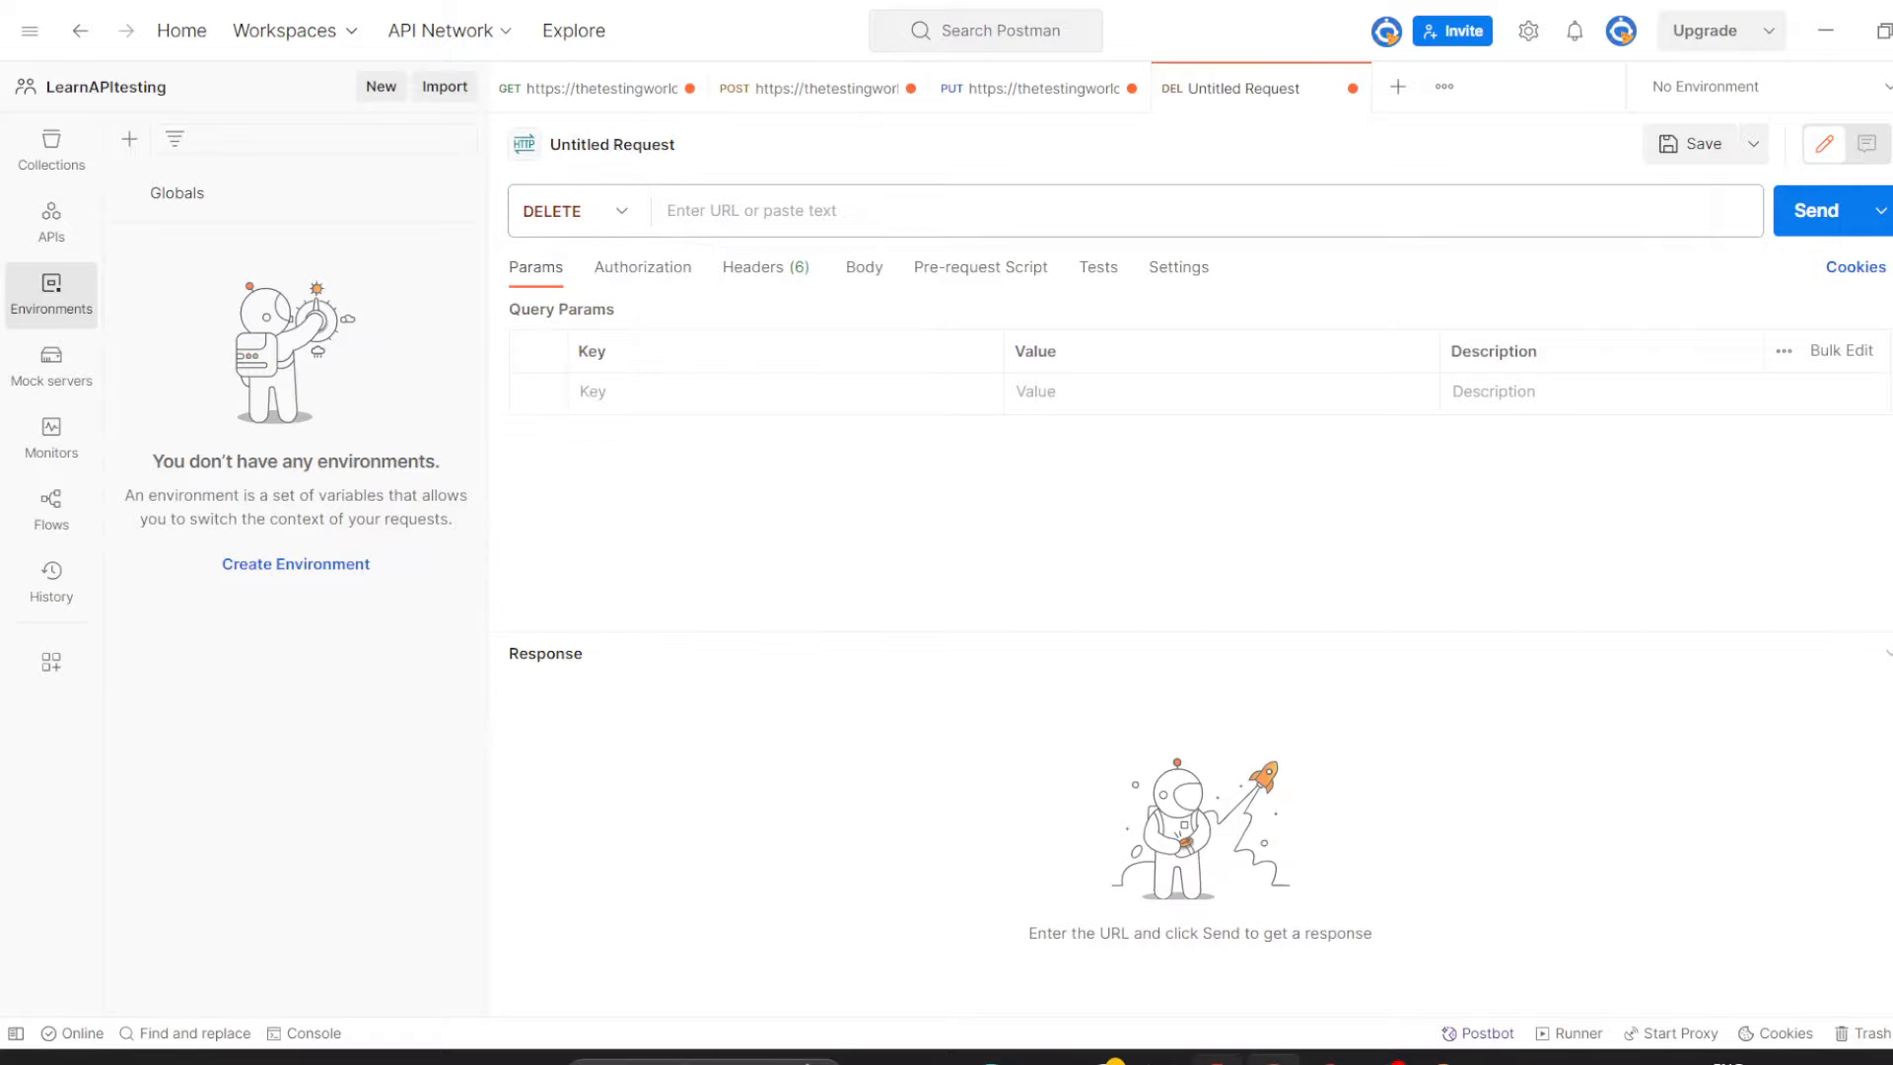
Switch to the browser and open the help page of the DELETE api/technicalskills/{id} endpoint.
{"action": "key", "text": "alt+Tab"}
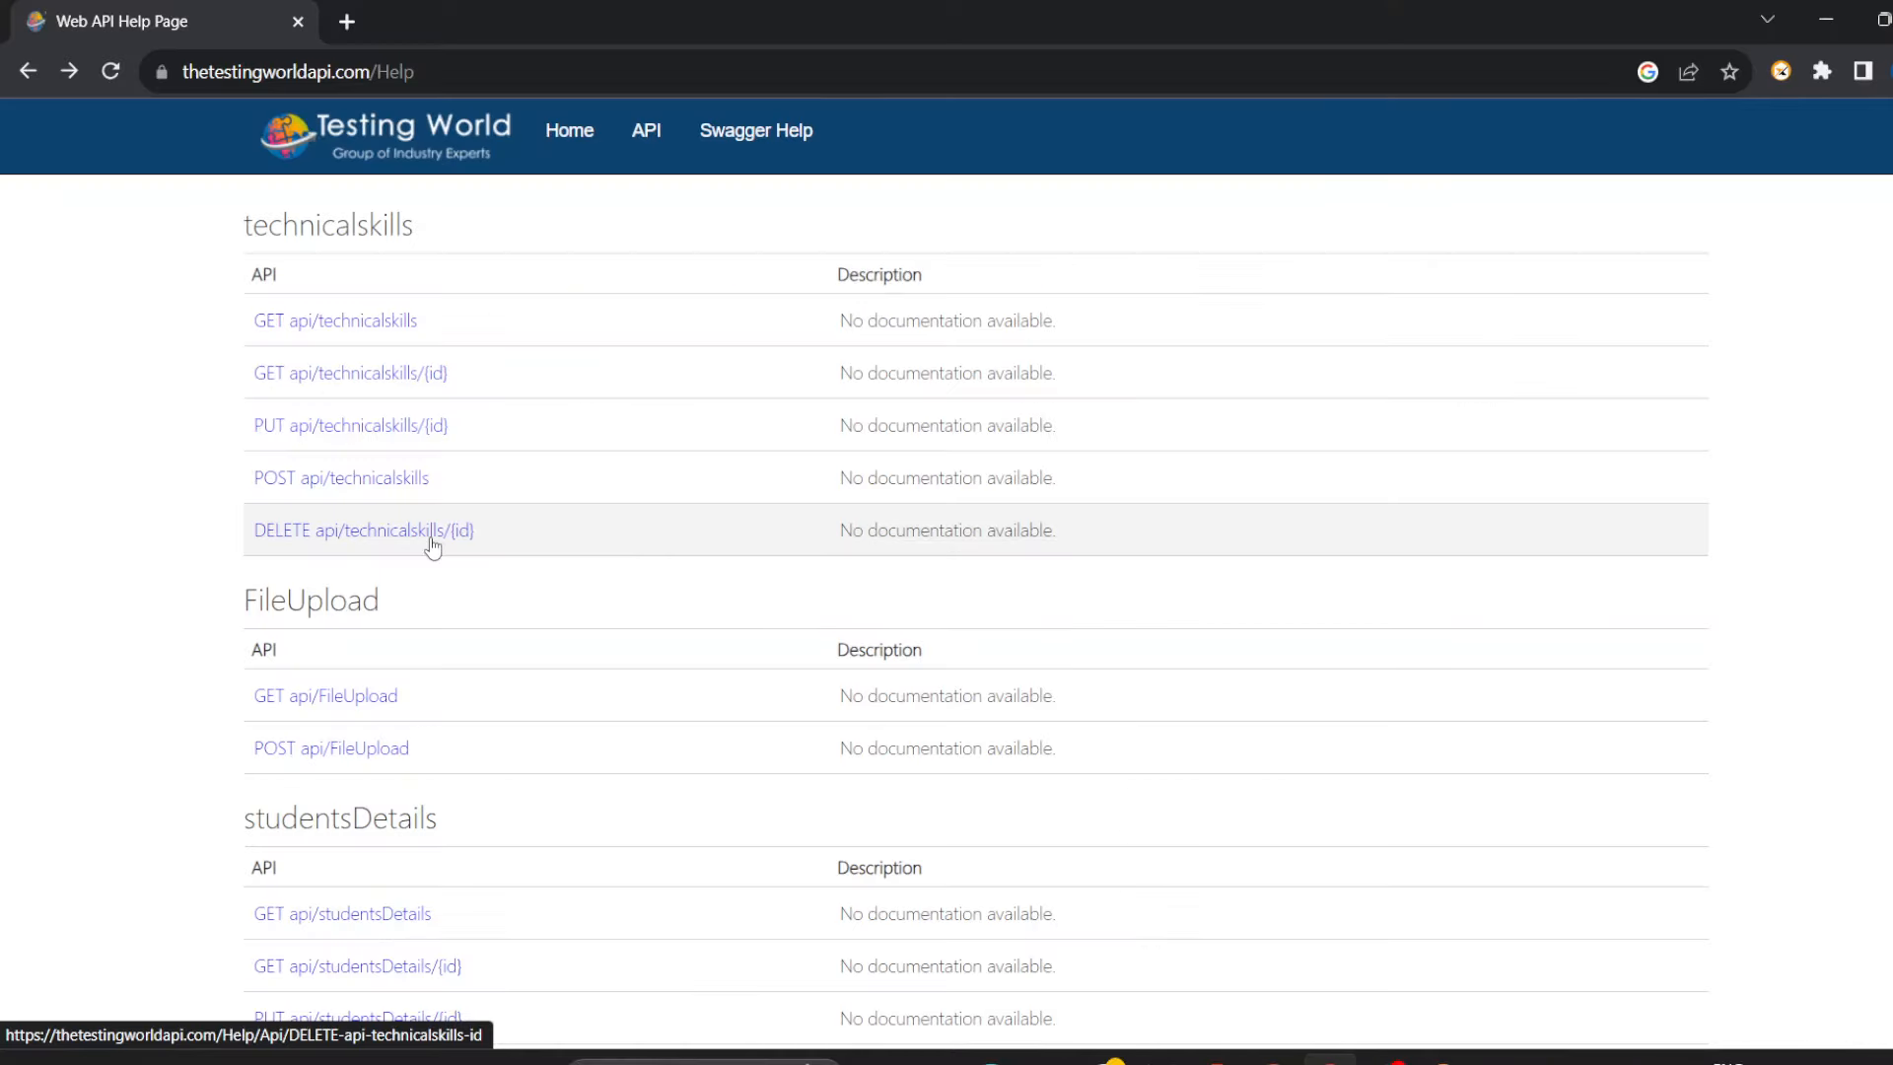
{"action": "left_click", "coordinate": [431, 538]}
{"action": "scroll", "coordinate": [517, 700], "scroll_direction": "down", "scroll_amount": 1}
{"action": "scroll", "coordinate": [517, 700], "scroll_direction": "up", "scroll_amount": 1}
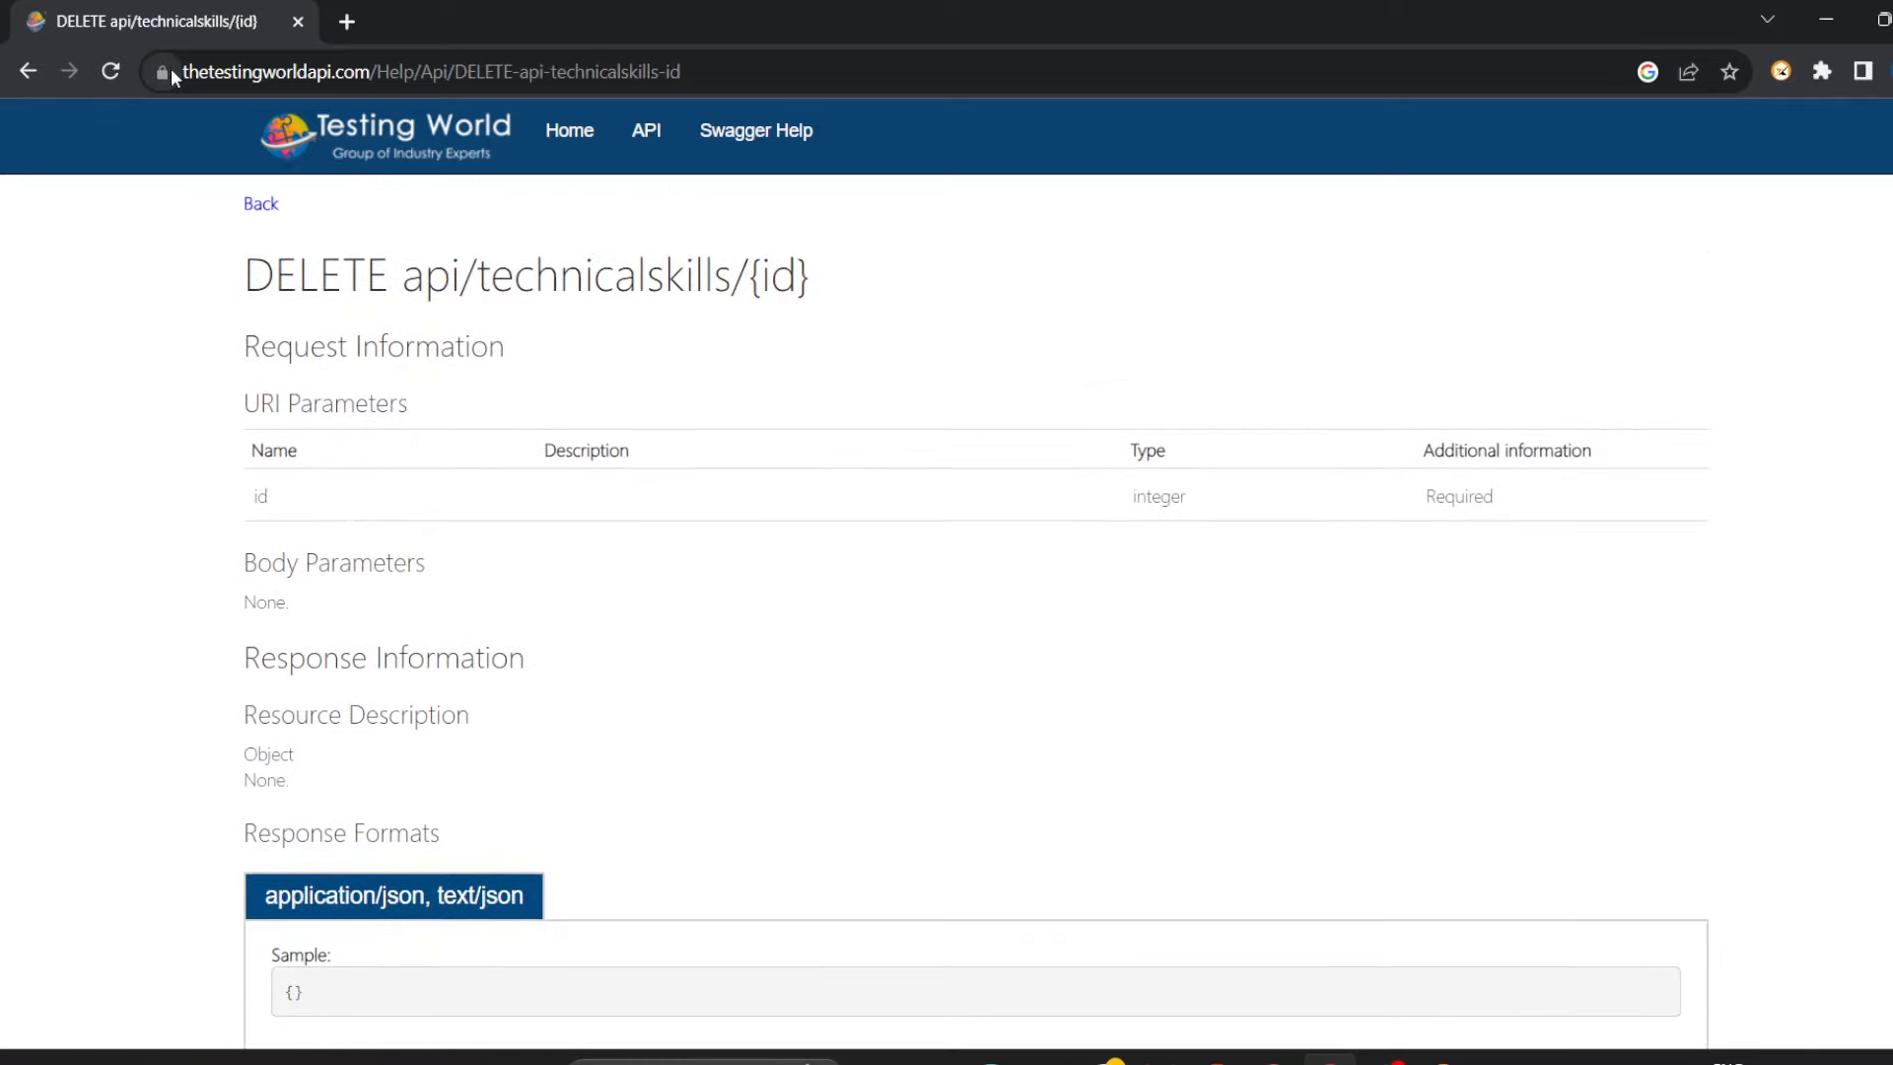
{"action": "left_click_drag", "start_coordinate": [187, 74], "coordinate": [374, 77]}
{"action": "left_click_drag", "start_coordinate": [403, 278], "coordinate": [878, 253]}
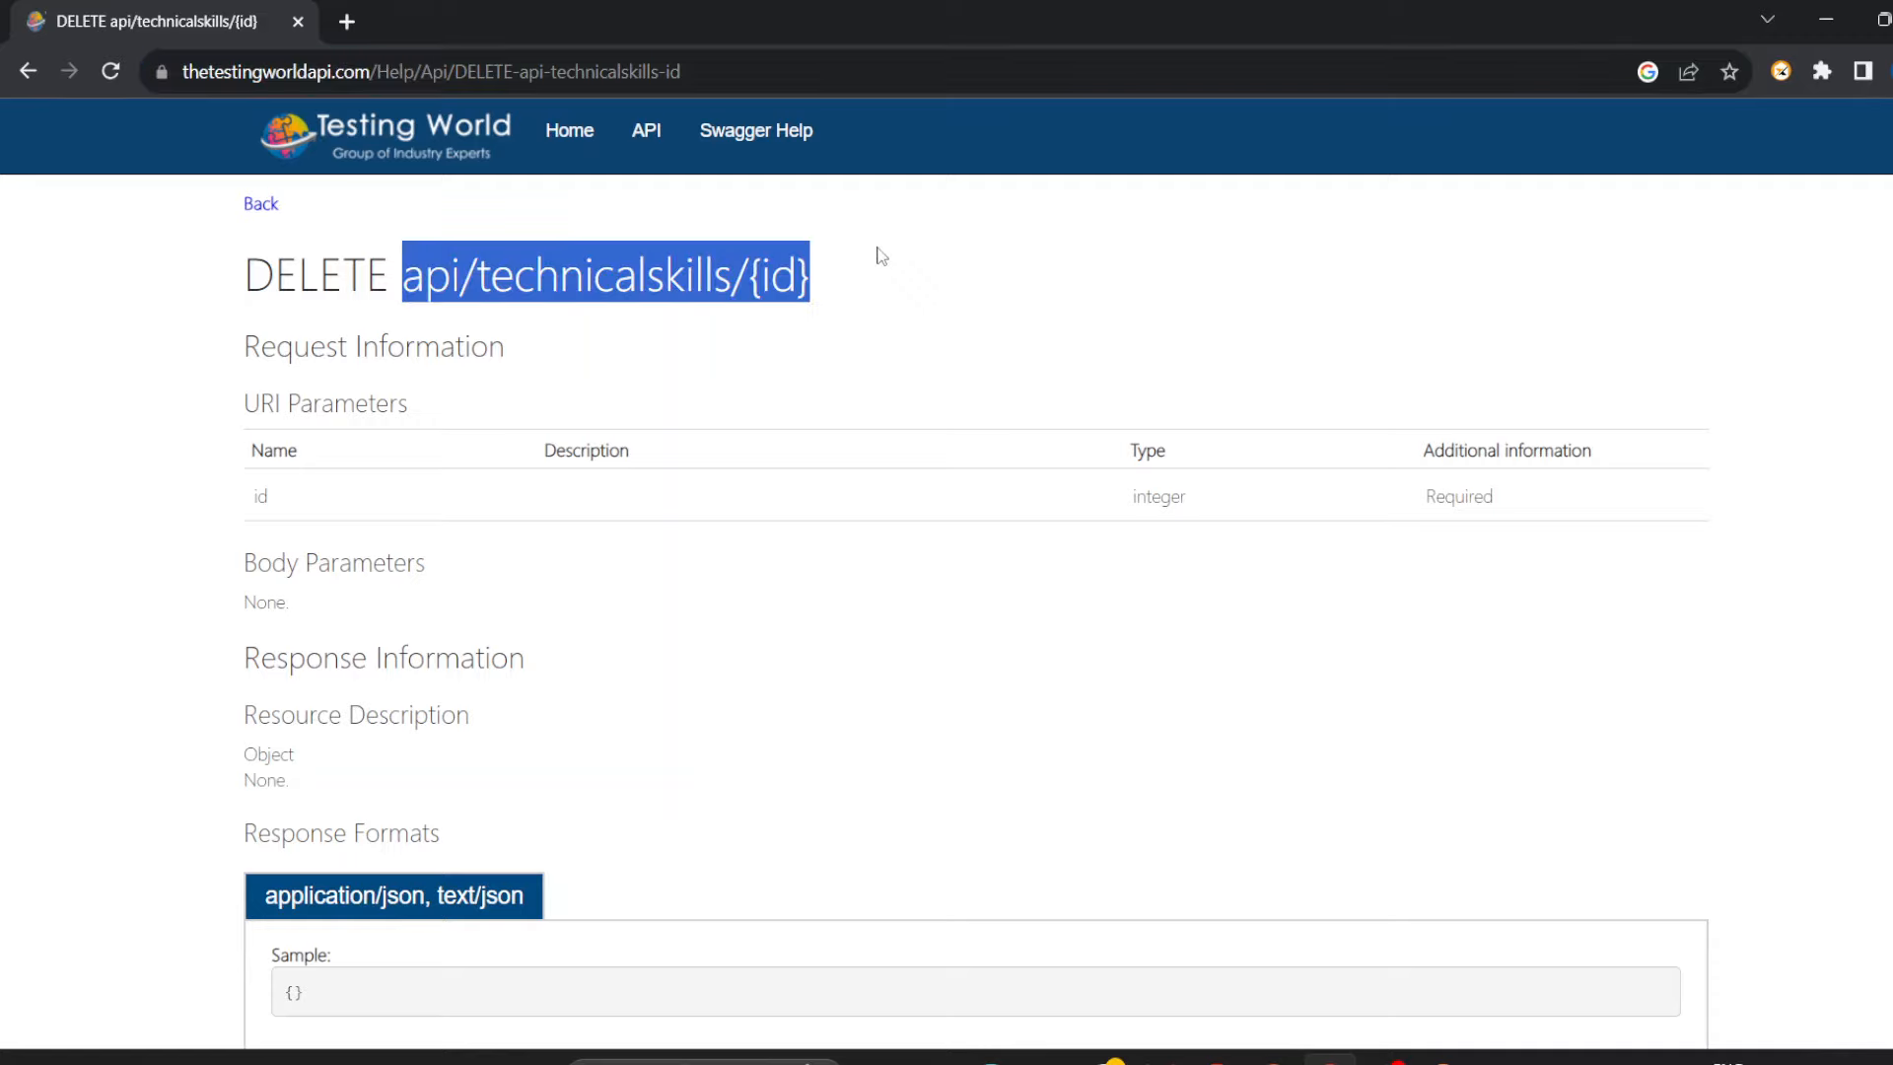
{"action": "key", "text": "ctrl+c"}
{"action": "key", "text": "alt+Tab"}
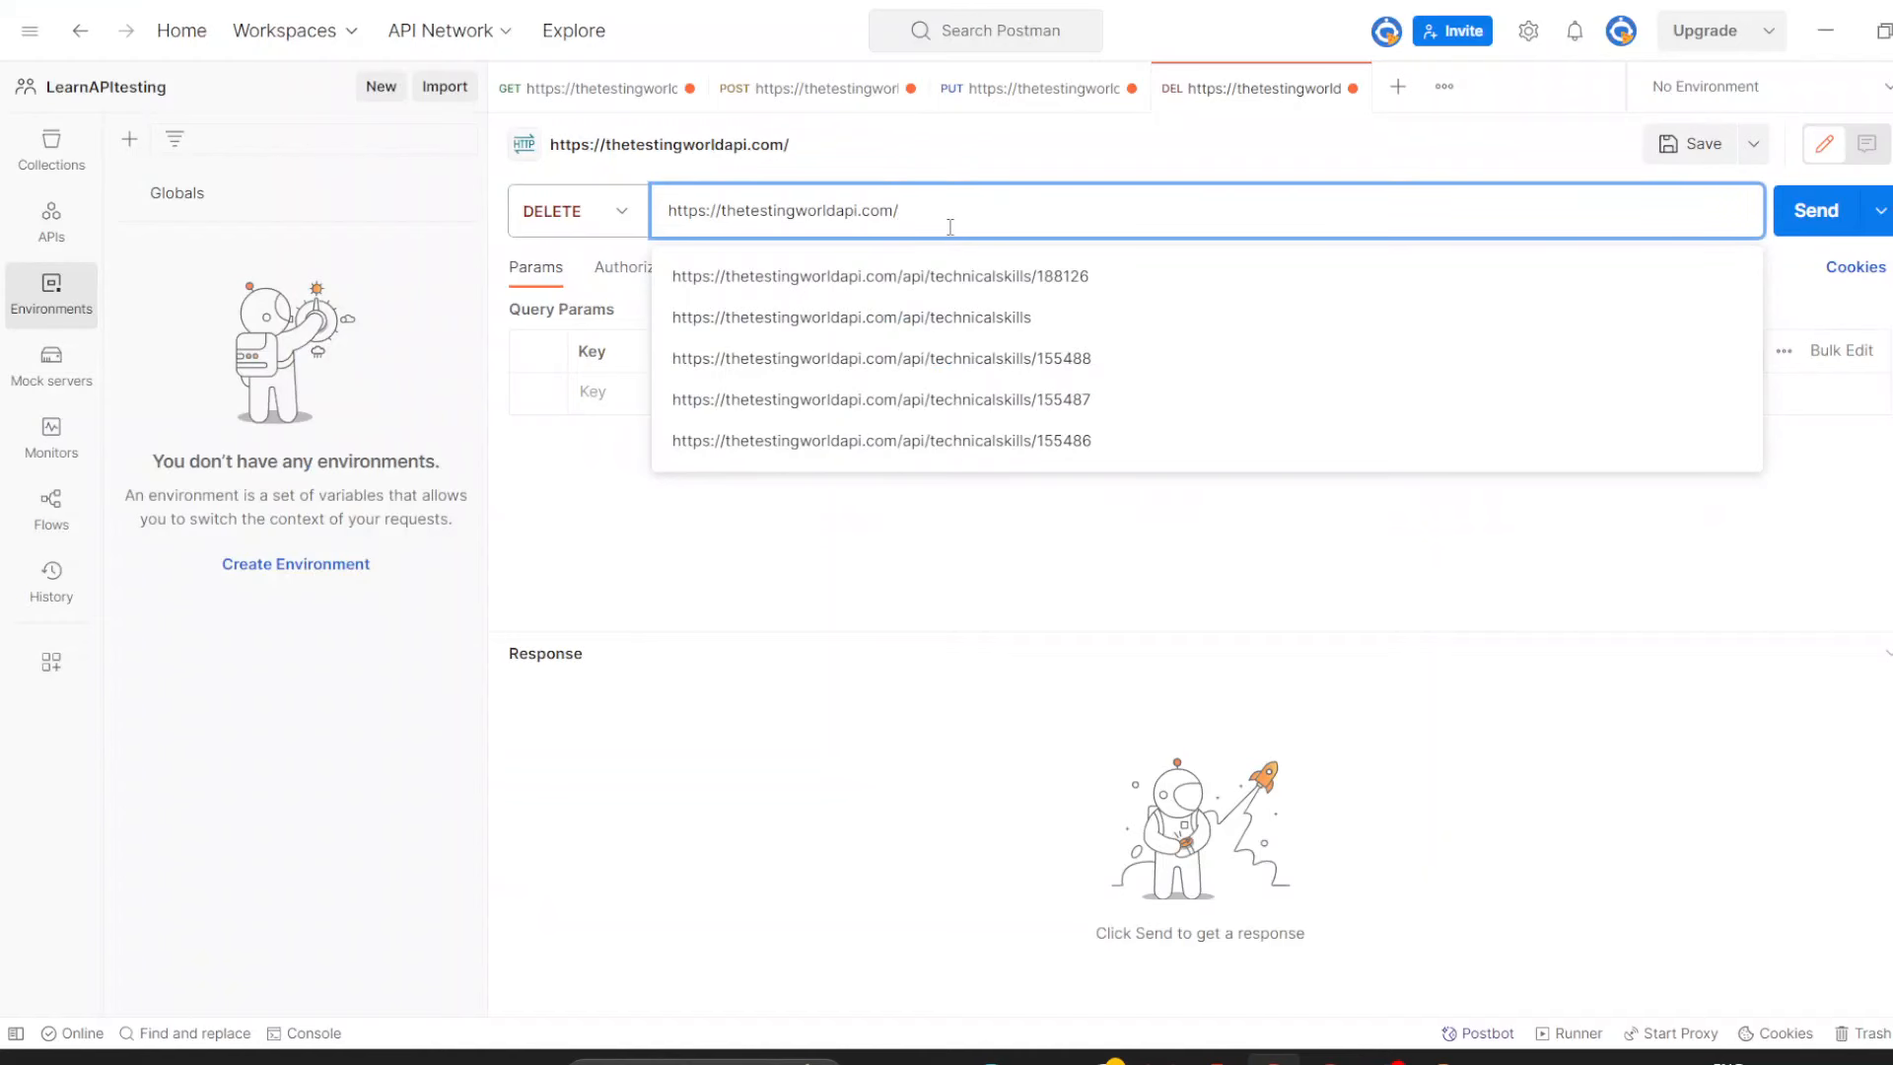
{"action": "key", "text": "ctrl+v"}
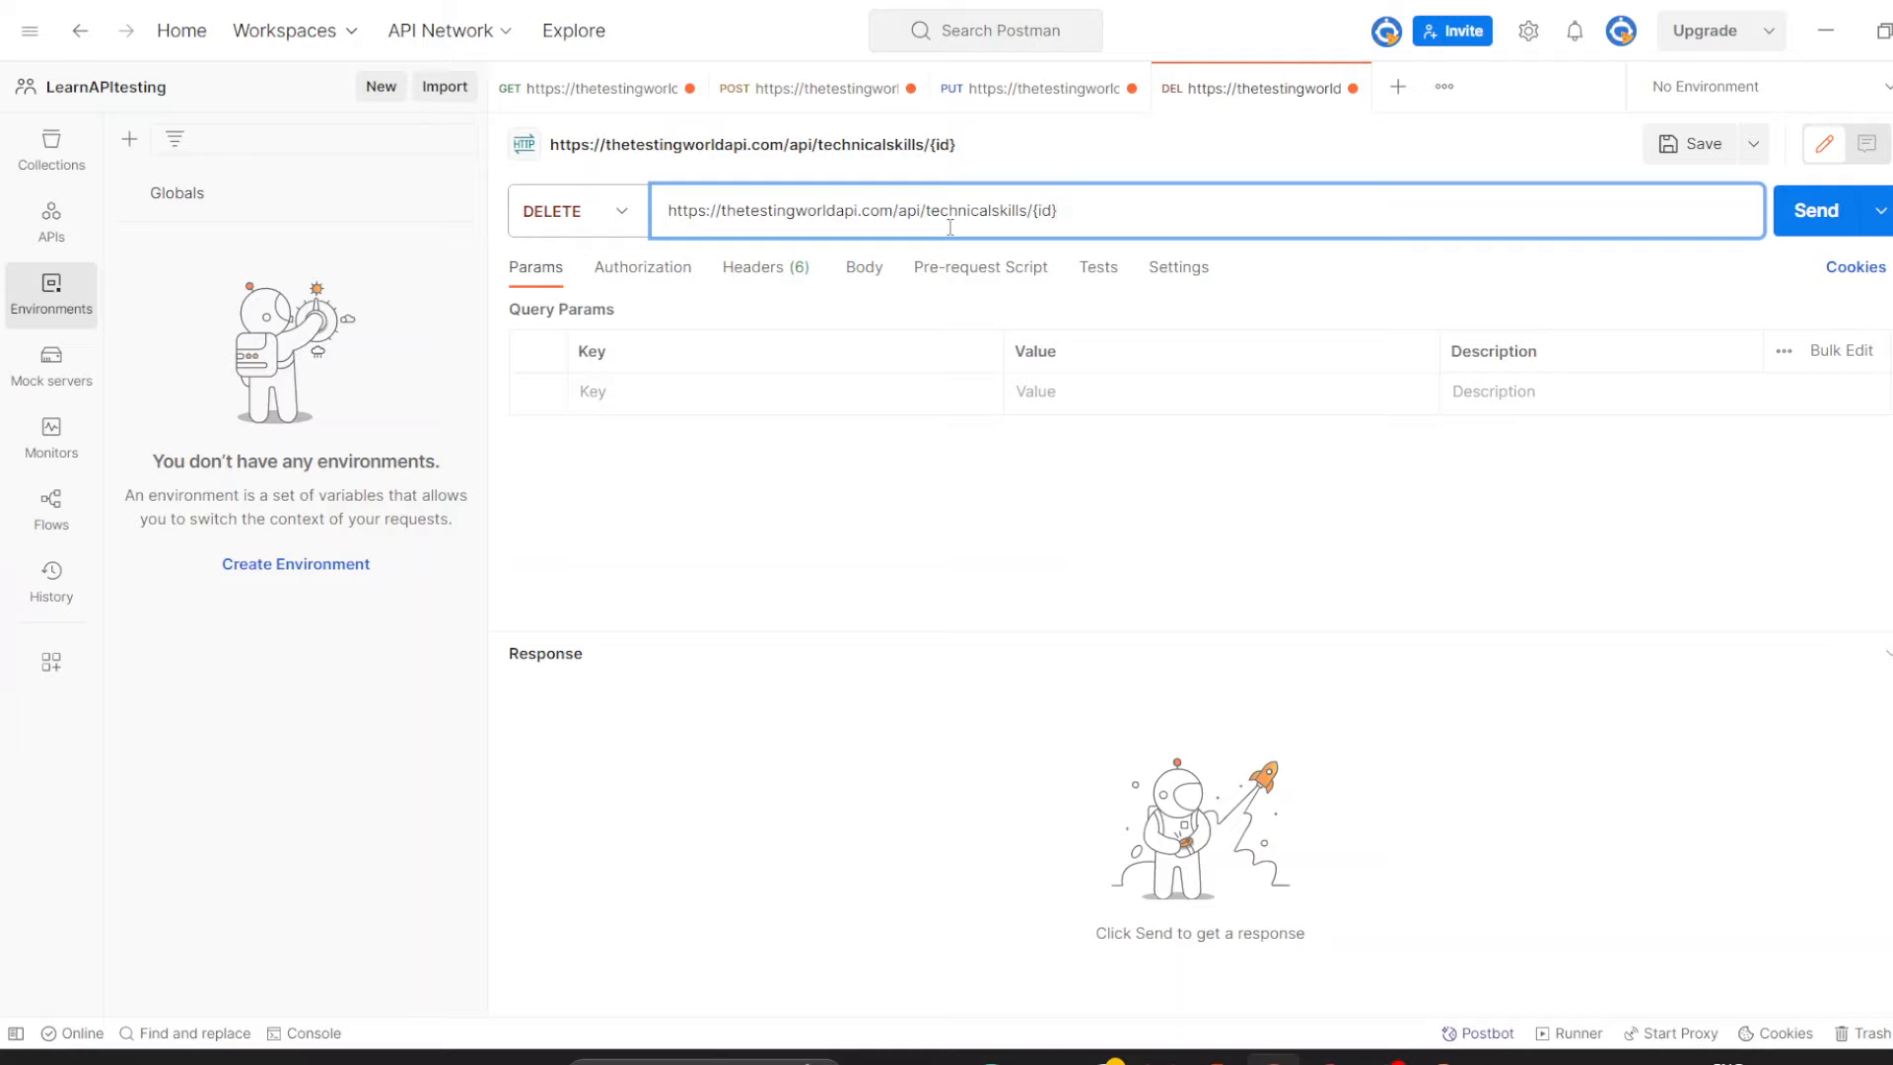
Replace the {id} placeholder in the DELETE request's URL with the record id 188126 copied from the GET response.
{"action": "key", "text": "BackSpace"}
{"action": "key", "text": "BackSpace"}
{"action": "key", "text": "BackSpace"}
{"action": "key", "text": "BackSpace"}
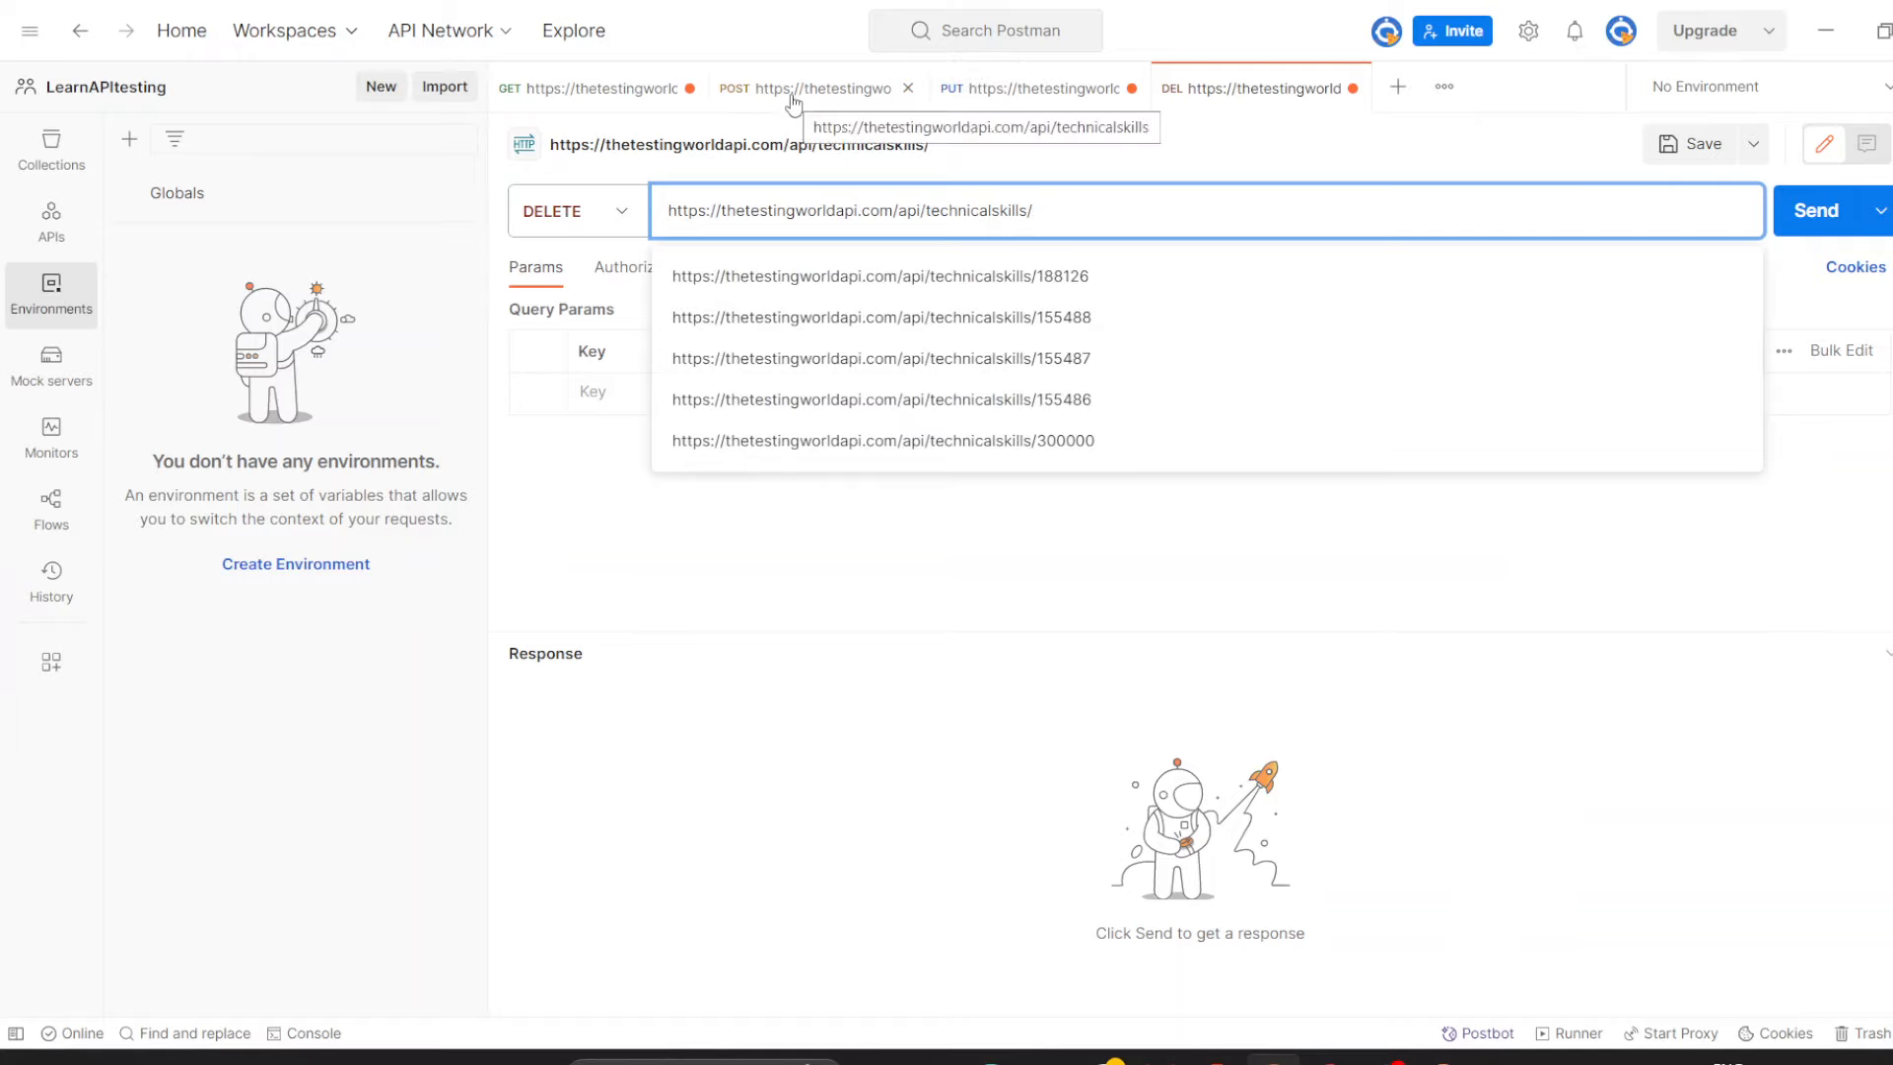
{"action": "left_click", "coordinate": [616, 88]}
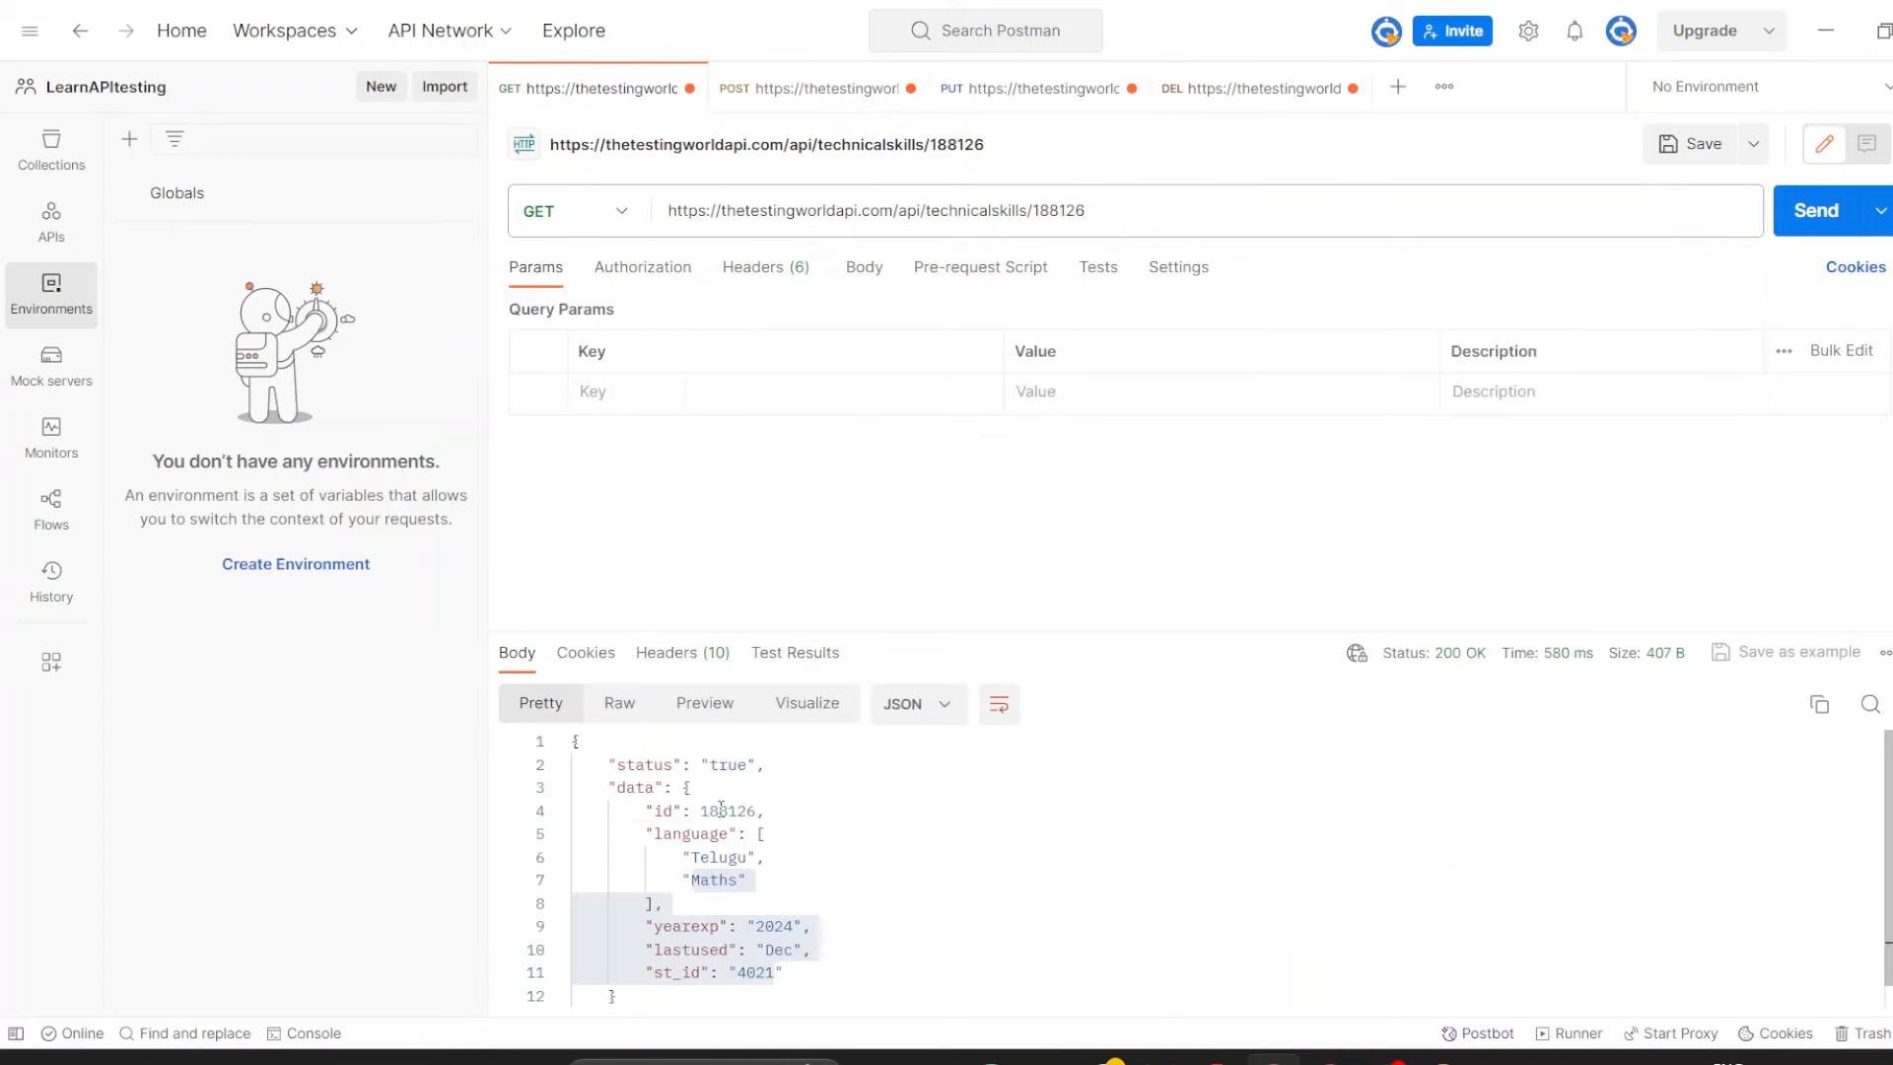
{"action": "double_click", "coordinate": [722, 811]}
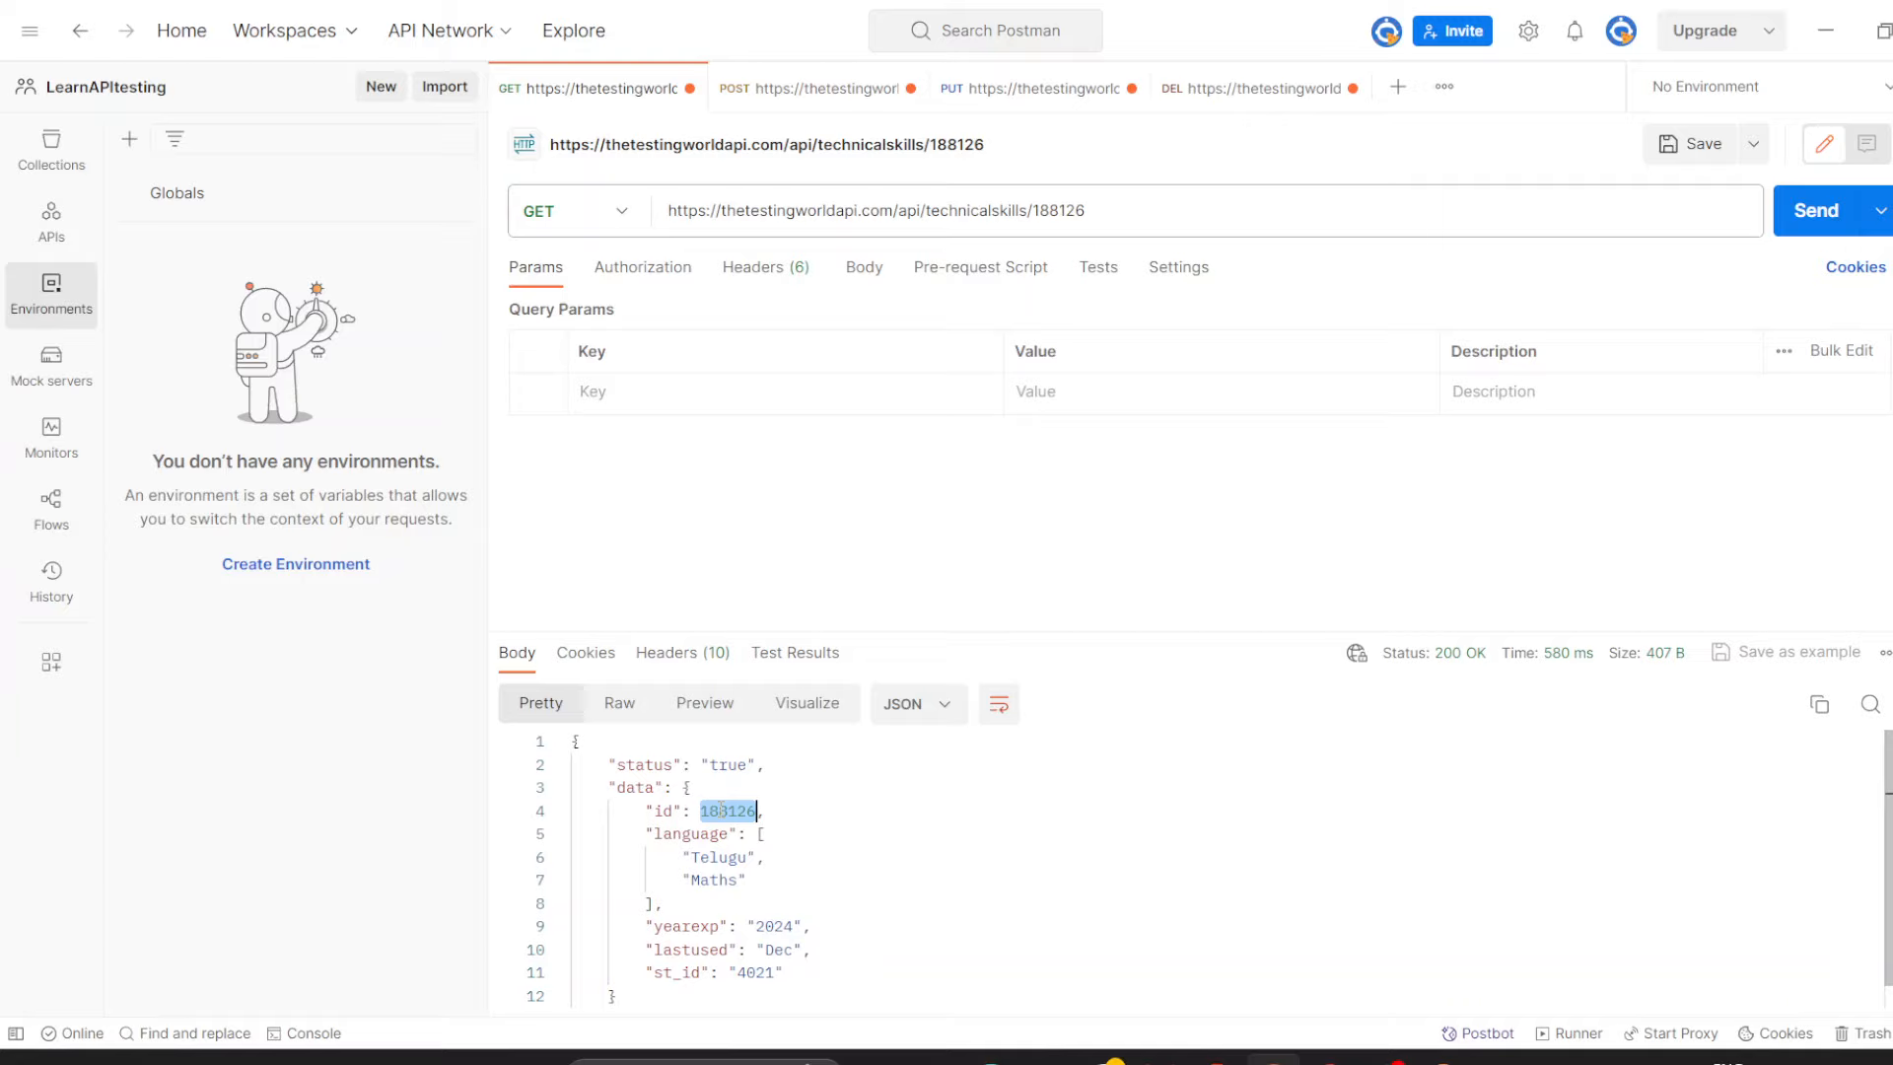
{"action": "left_click", "coordinate": [1246, 89]}
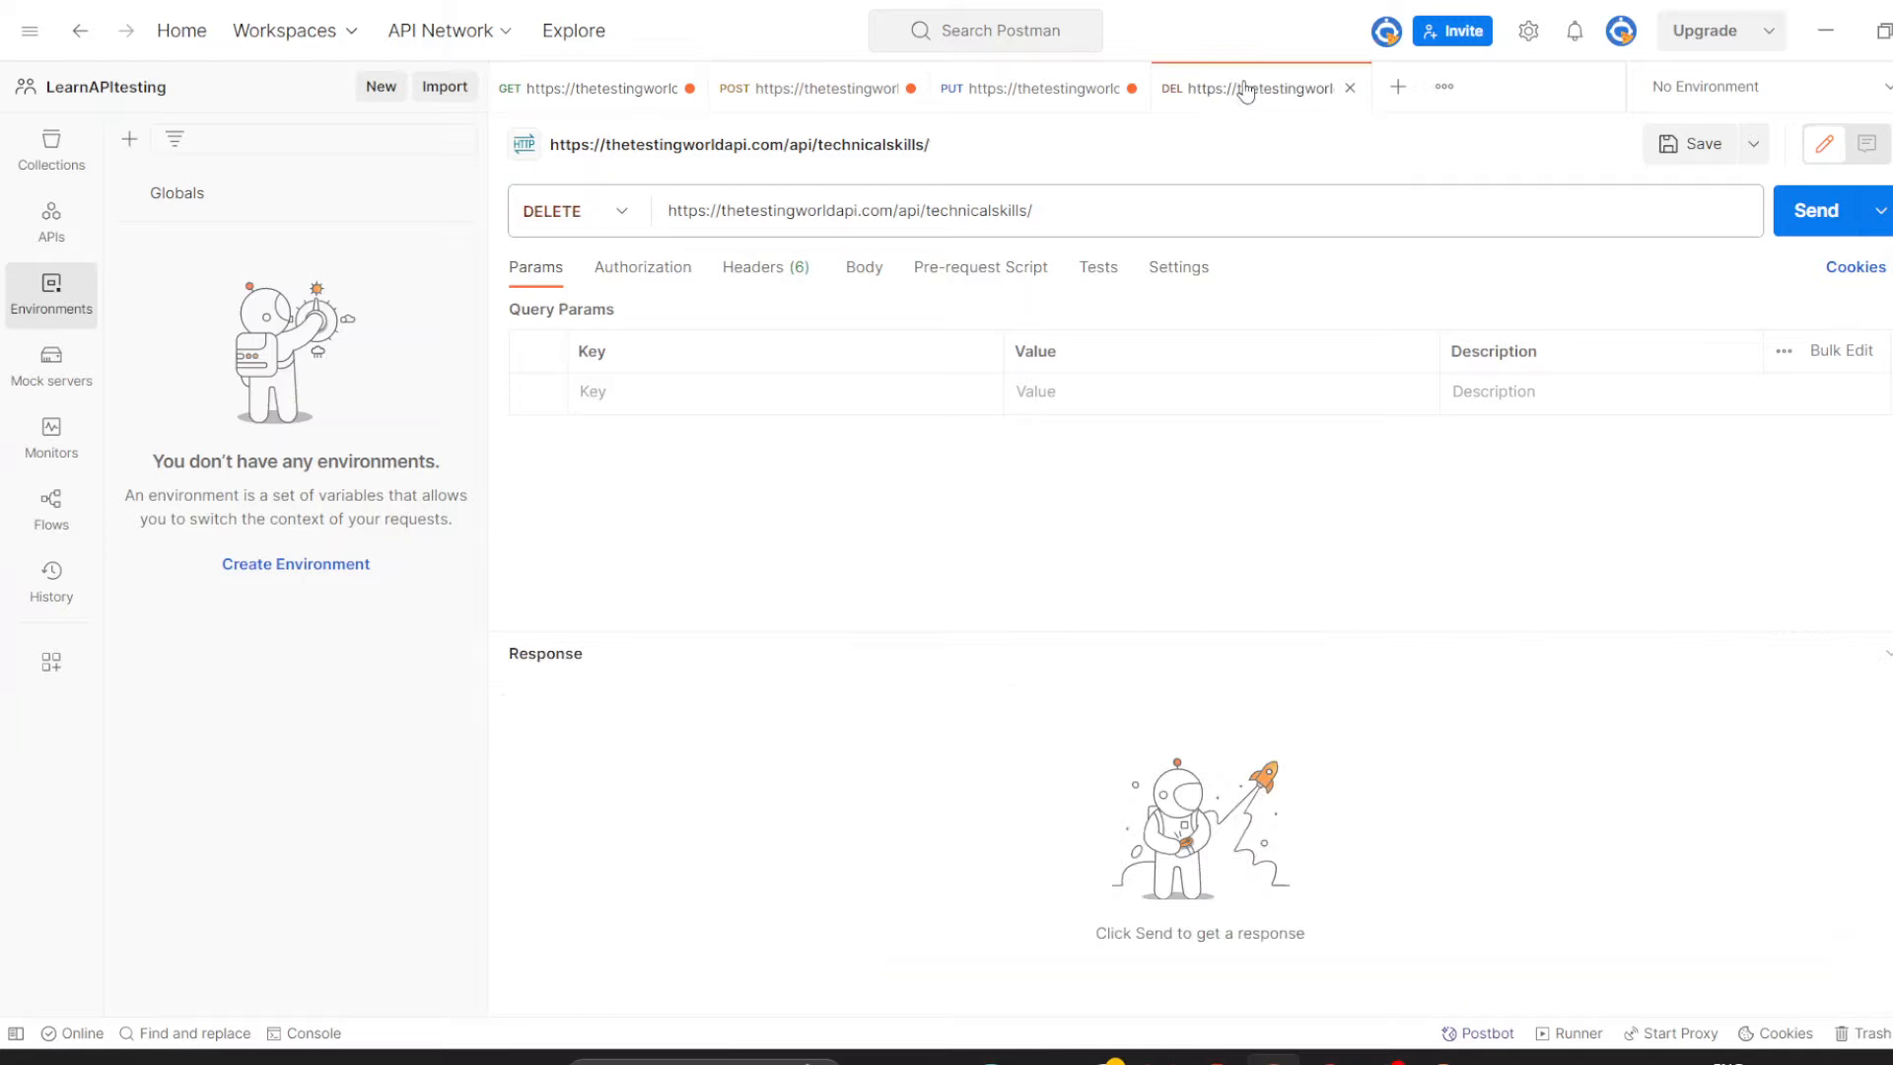
{"action": "left_click", "coordinate": [1096, 212]}
{"action": "key", "text": "ctrl+v"}
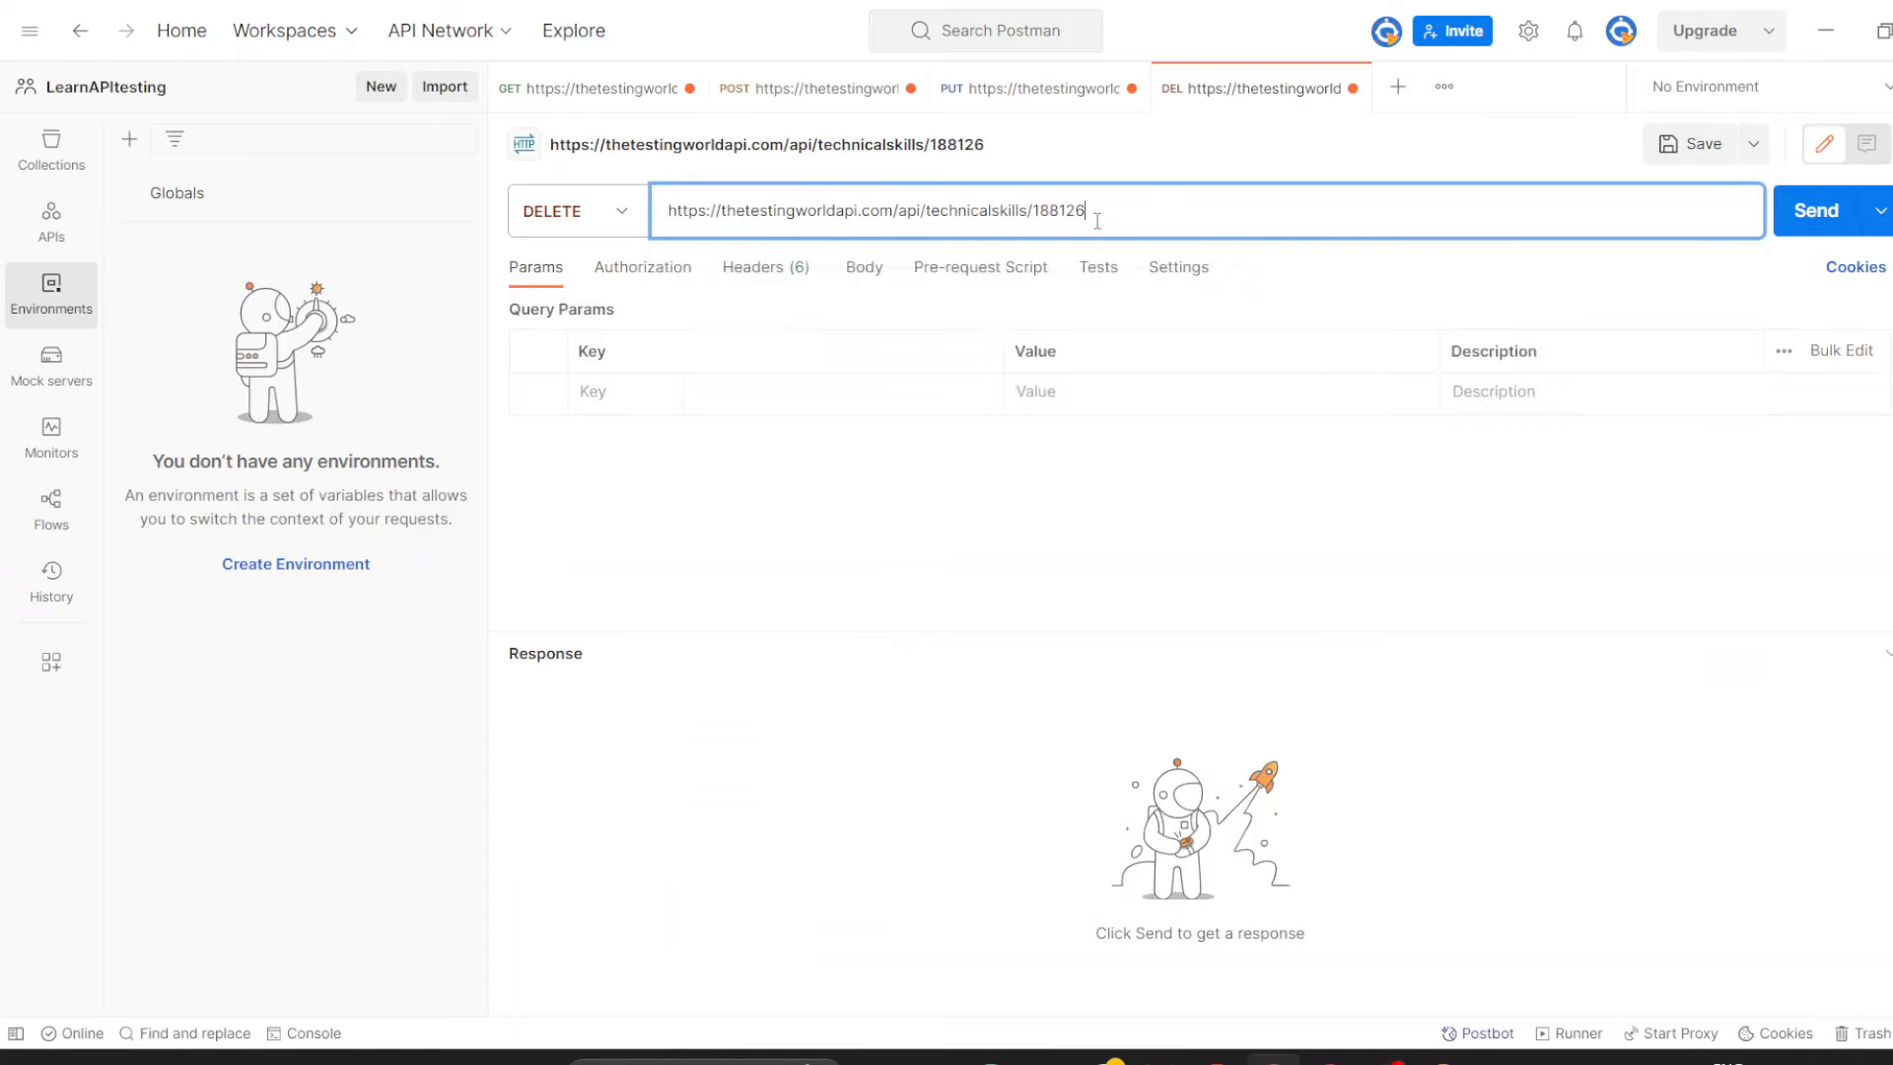
Send the DELETE request for record 188126 and check the status and message in its response.
{"action": "left_click", "coordinate": [1544, 158]}
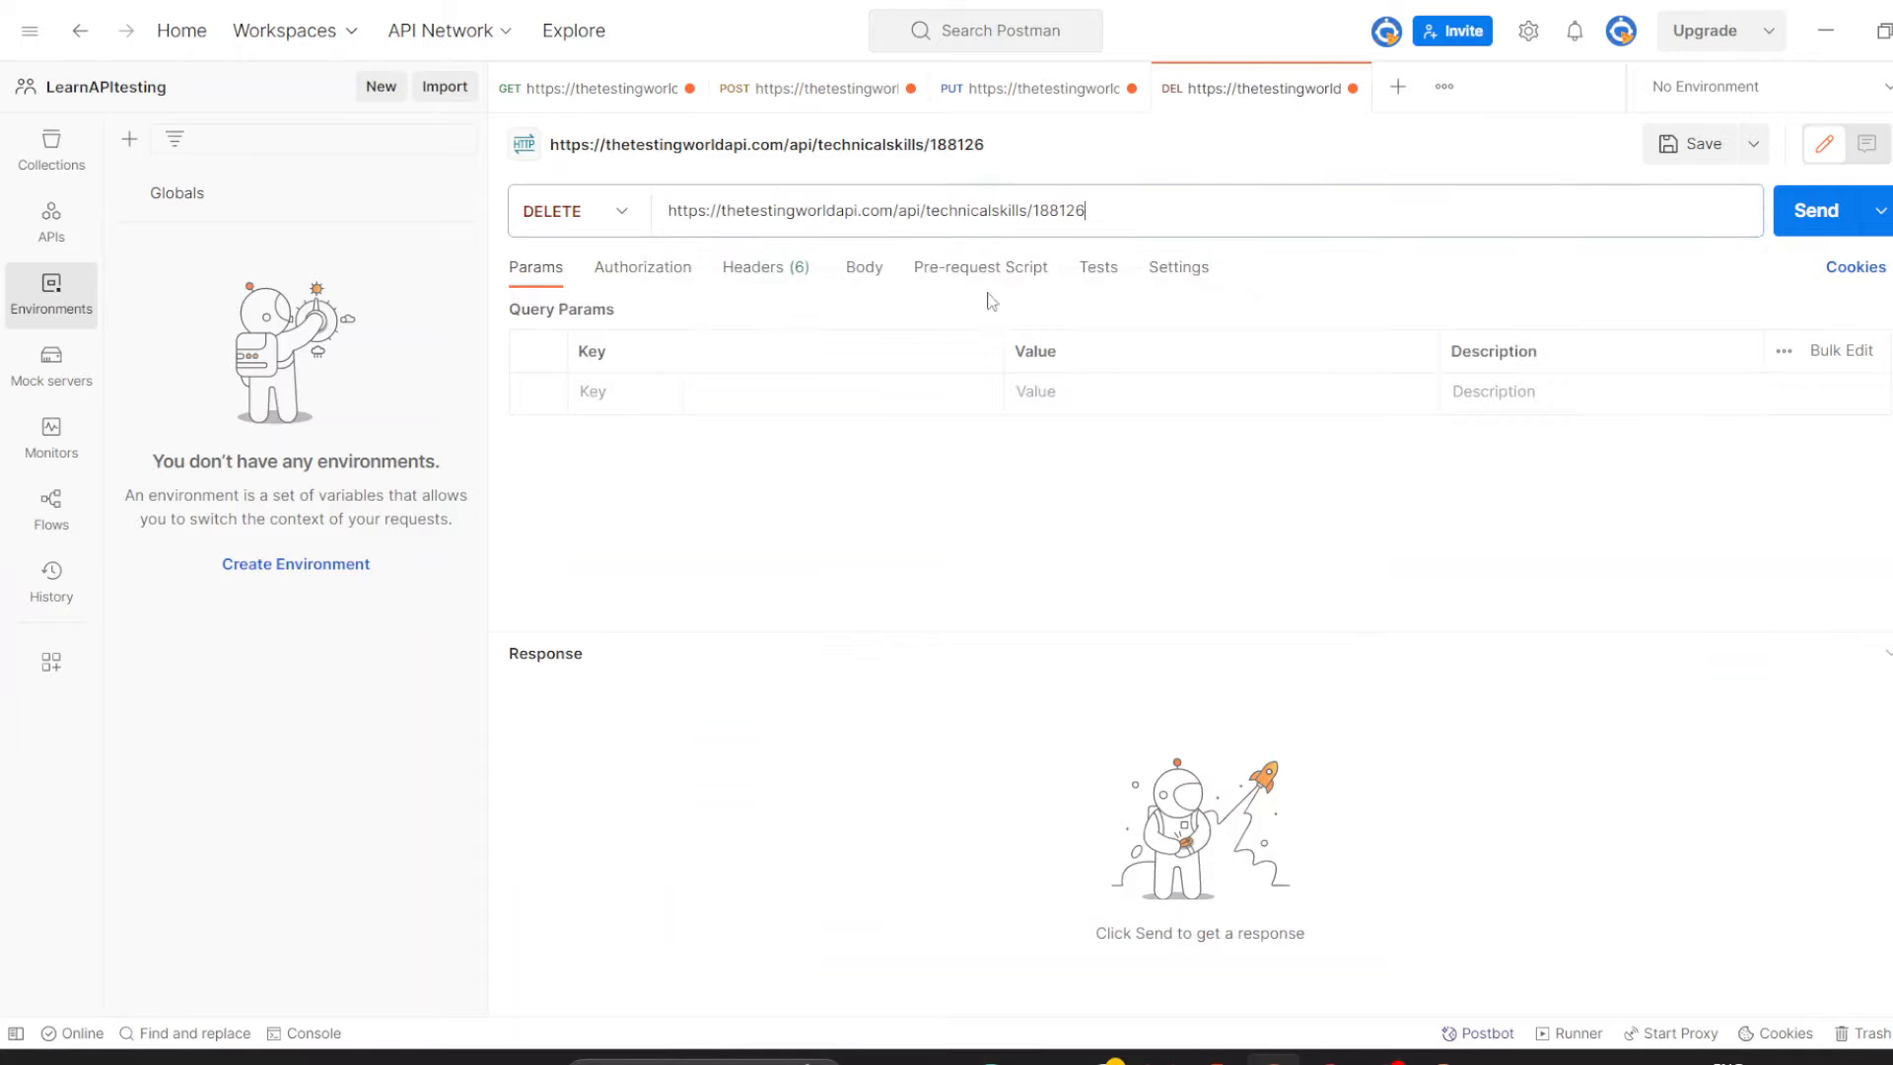
{"action": "left_click", "coordinate": [1170, 198]}
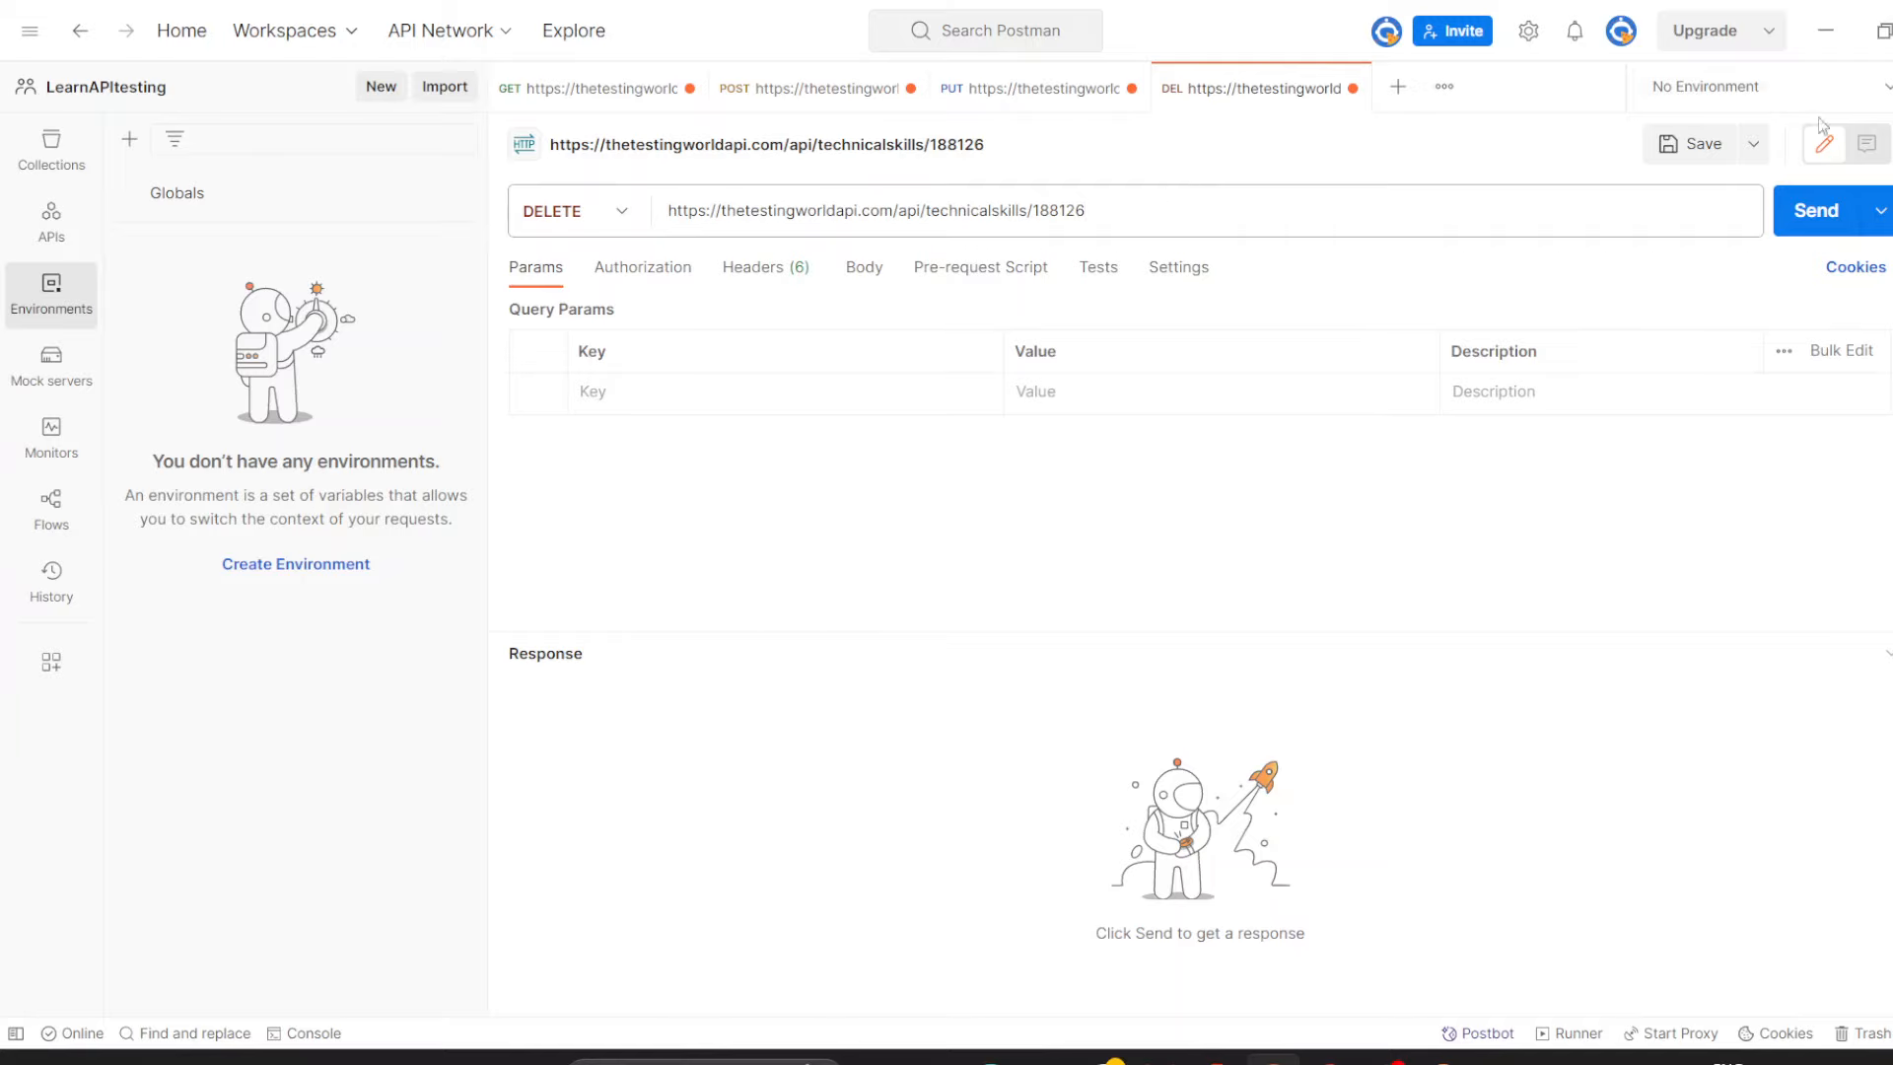
{"action": "left_click", "coordinate": [1804, 214]}
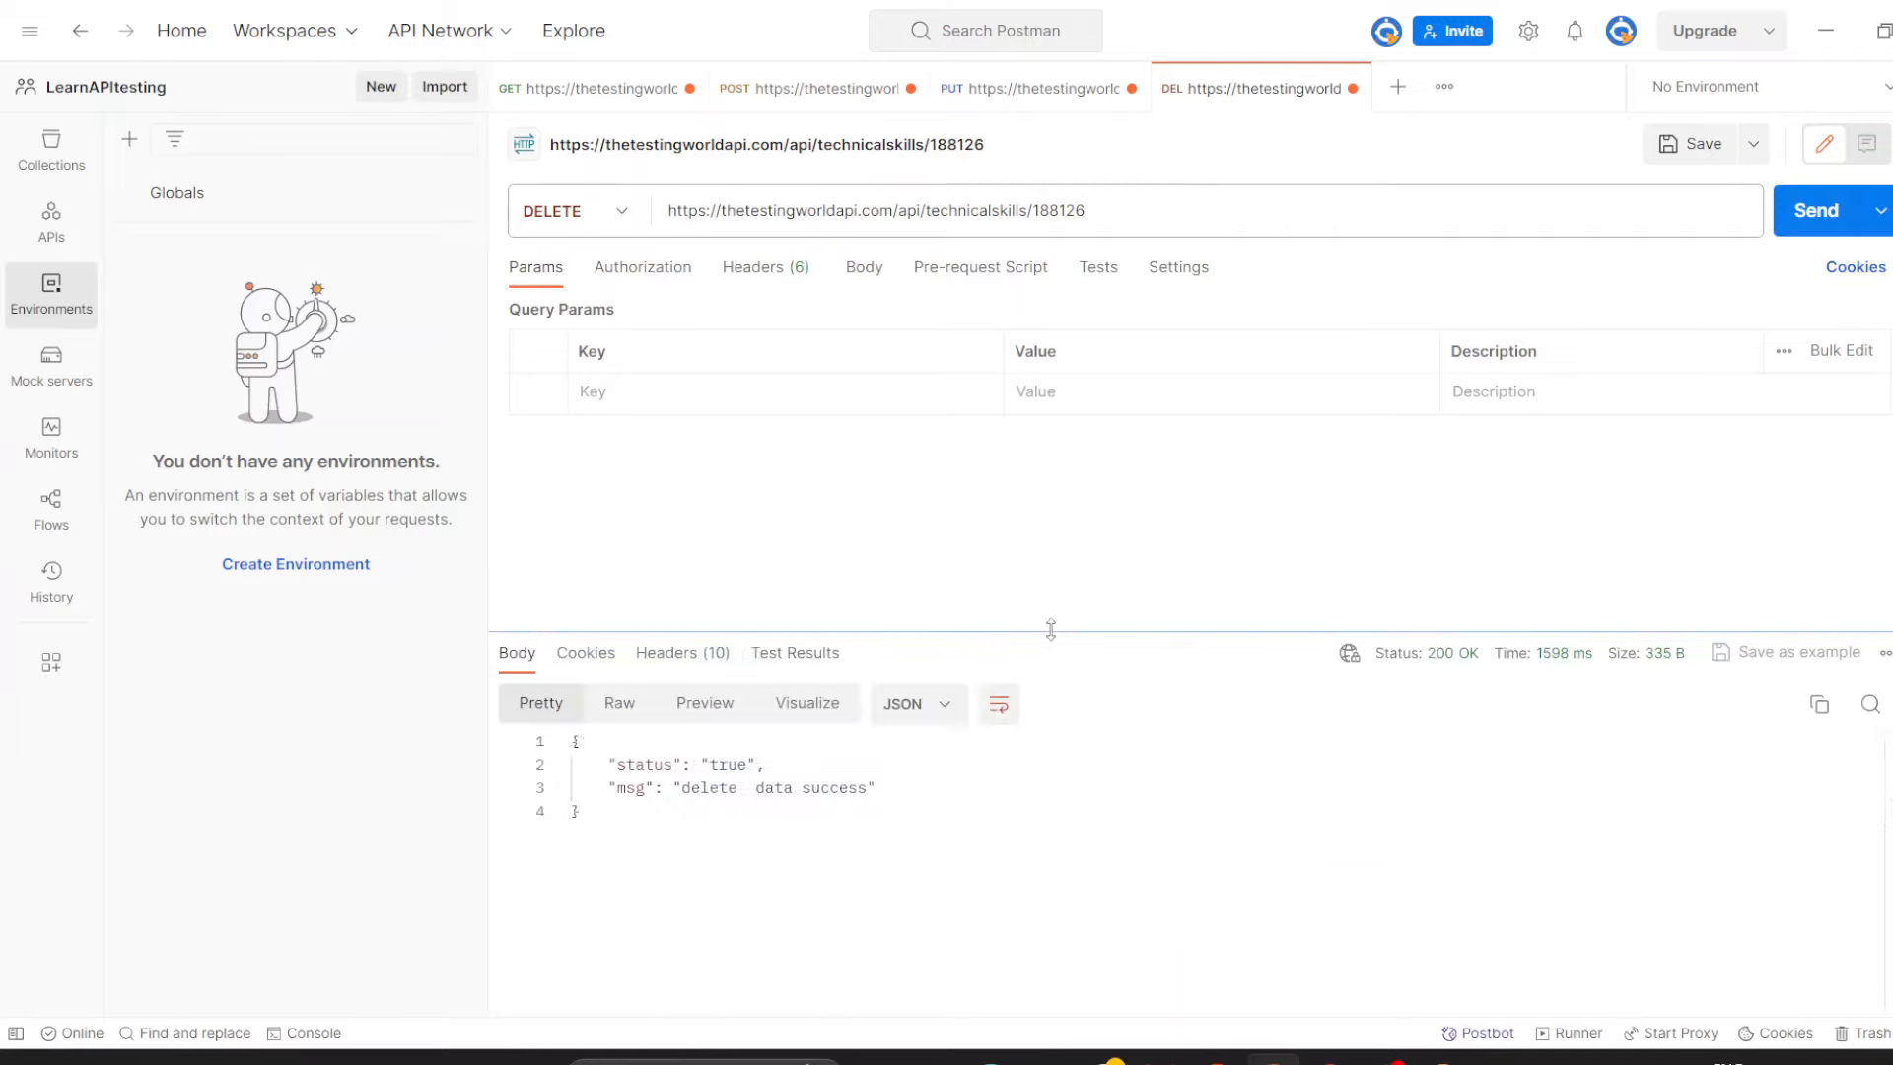
{"action": "double_click", "coordinate": [736, 768]}
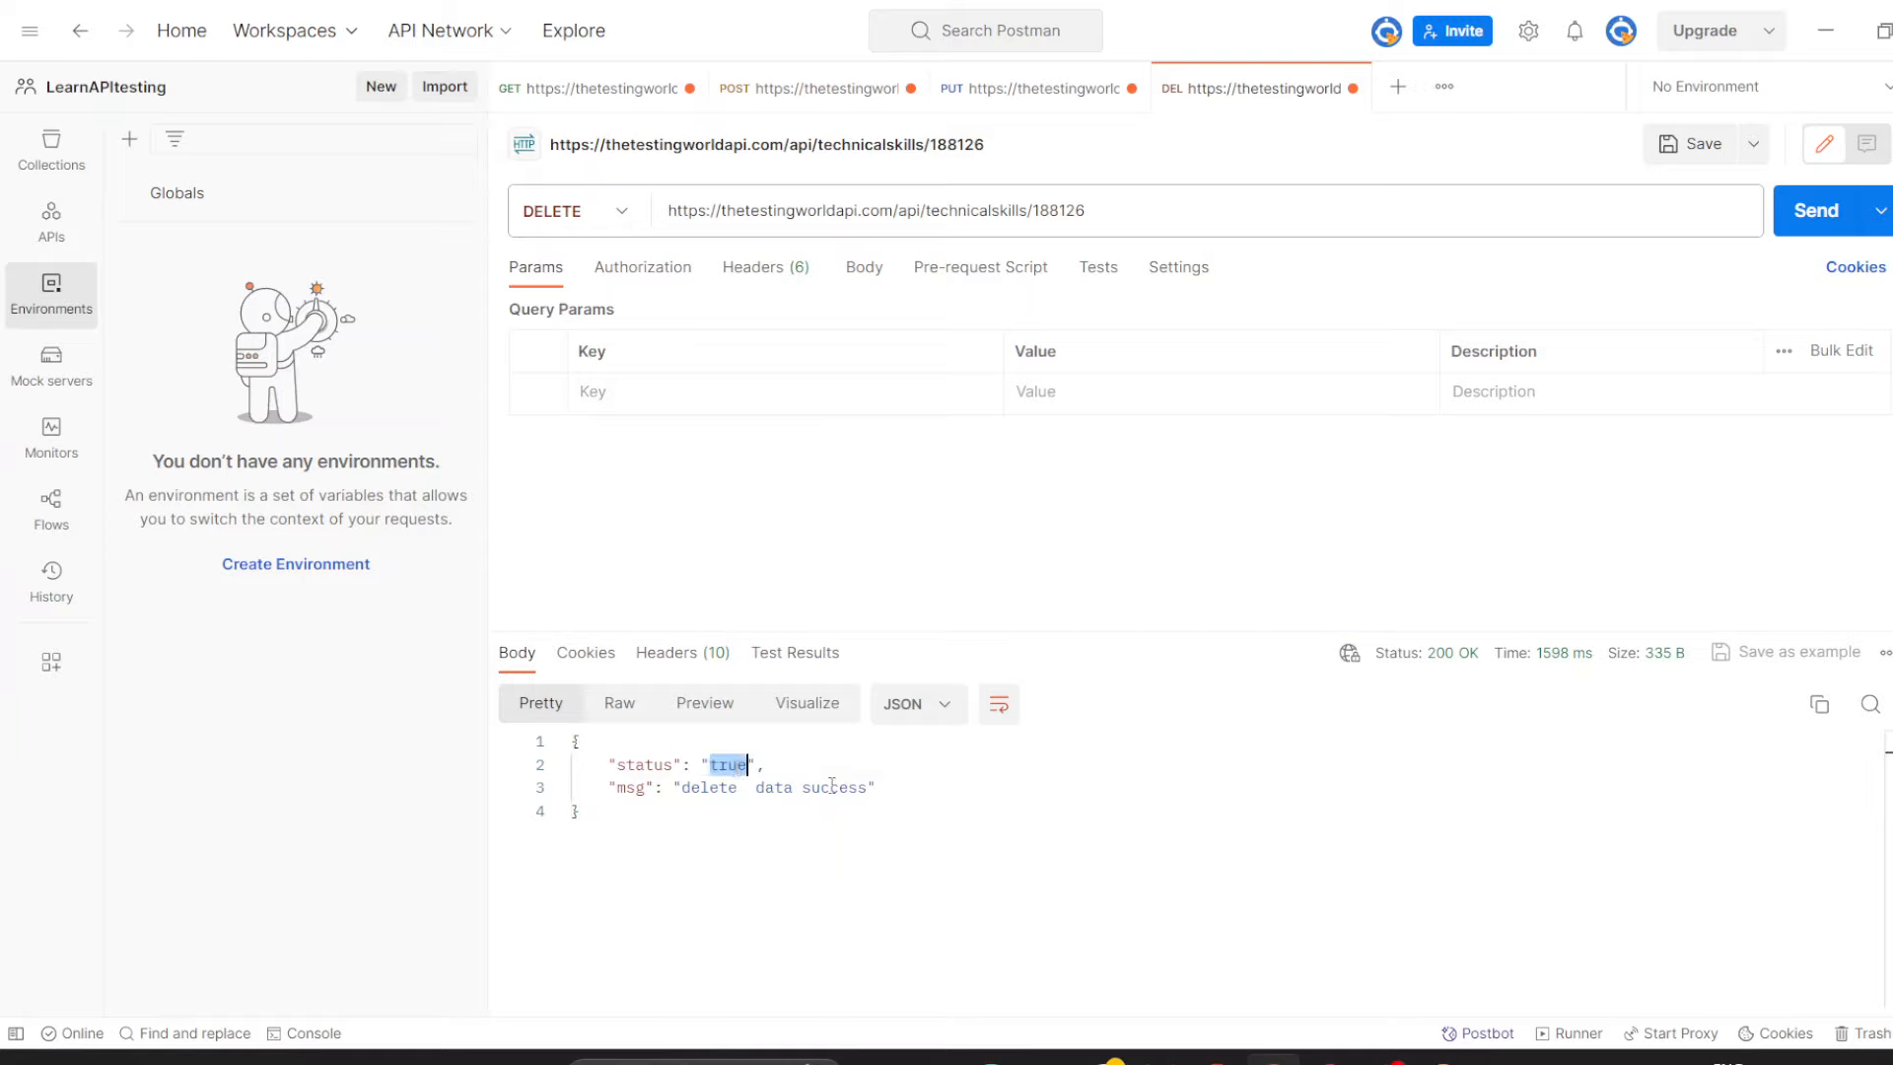
{"action": "double_click", "coordinate": [831, 787]}
{"action": "mouse_move", "coordinate": [1437, 667]}
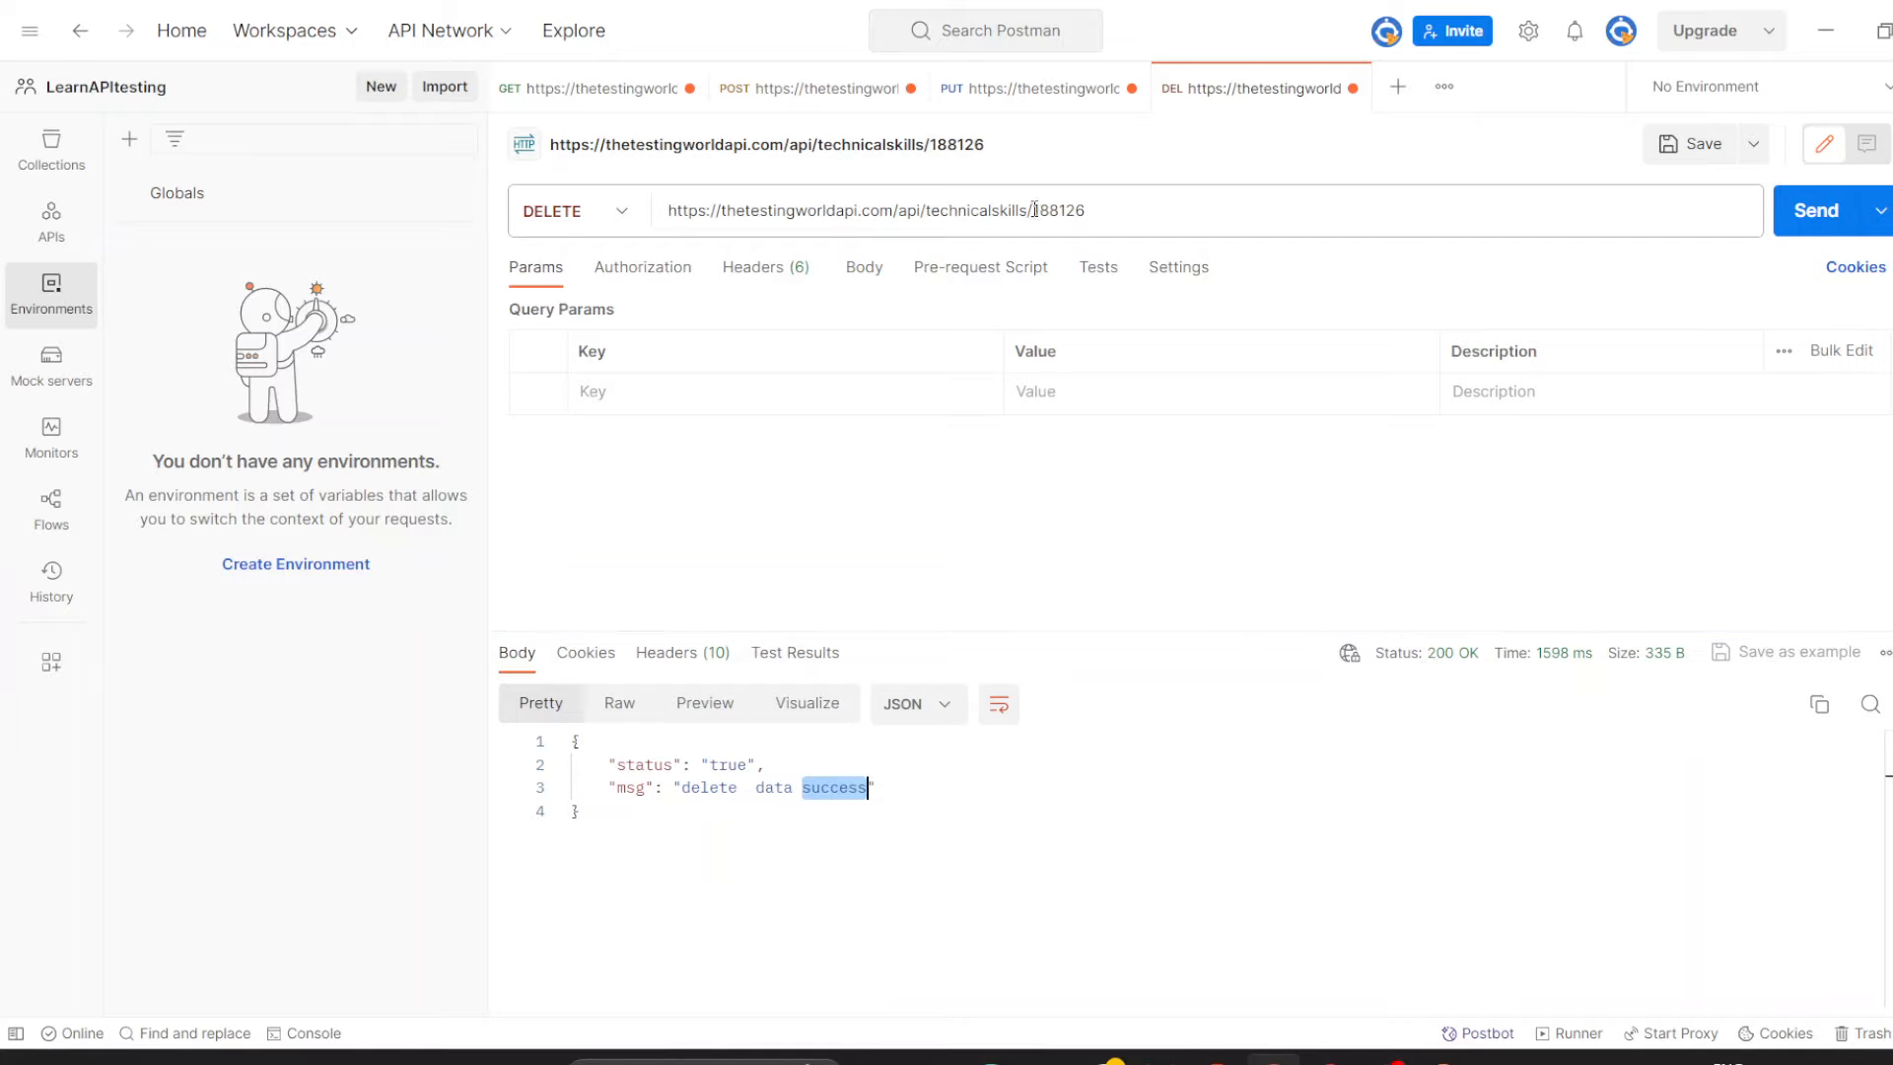
Send the GET request for the deleted record 188126 to verify the deletion.
{"action": "left_click_drag", "start_coordinate": [1035, 210], "coordinate": [1172, 209]}
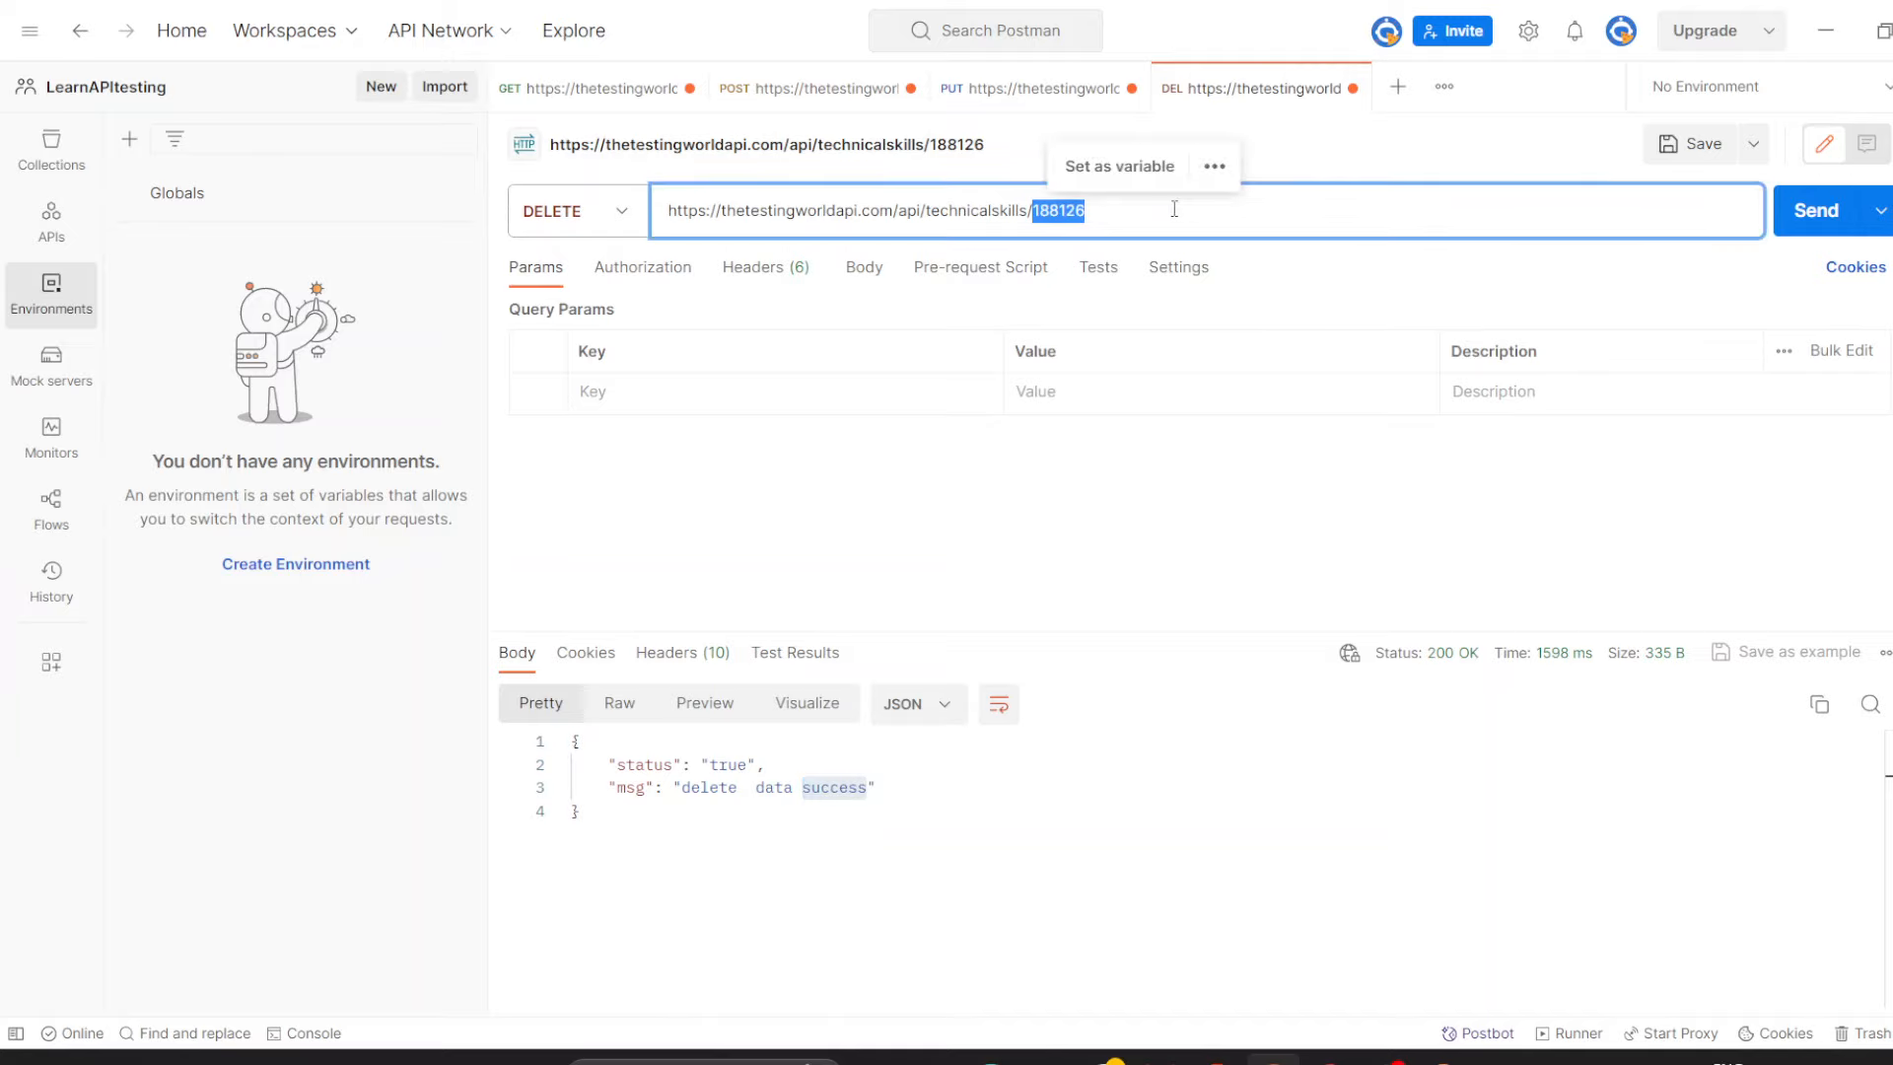
{"action": "left_click", "coordinate": [590, 89]}
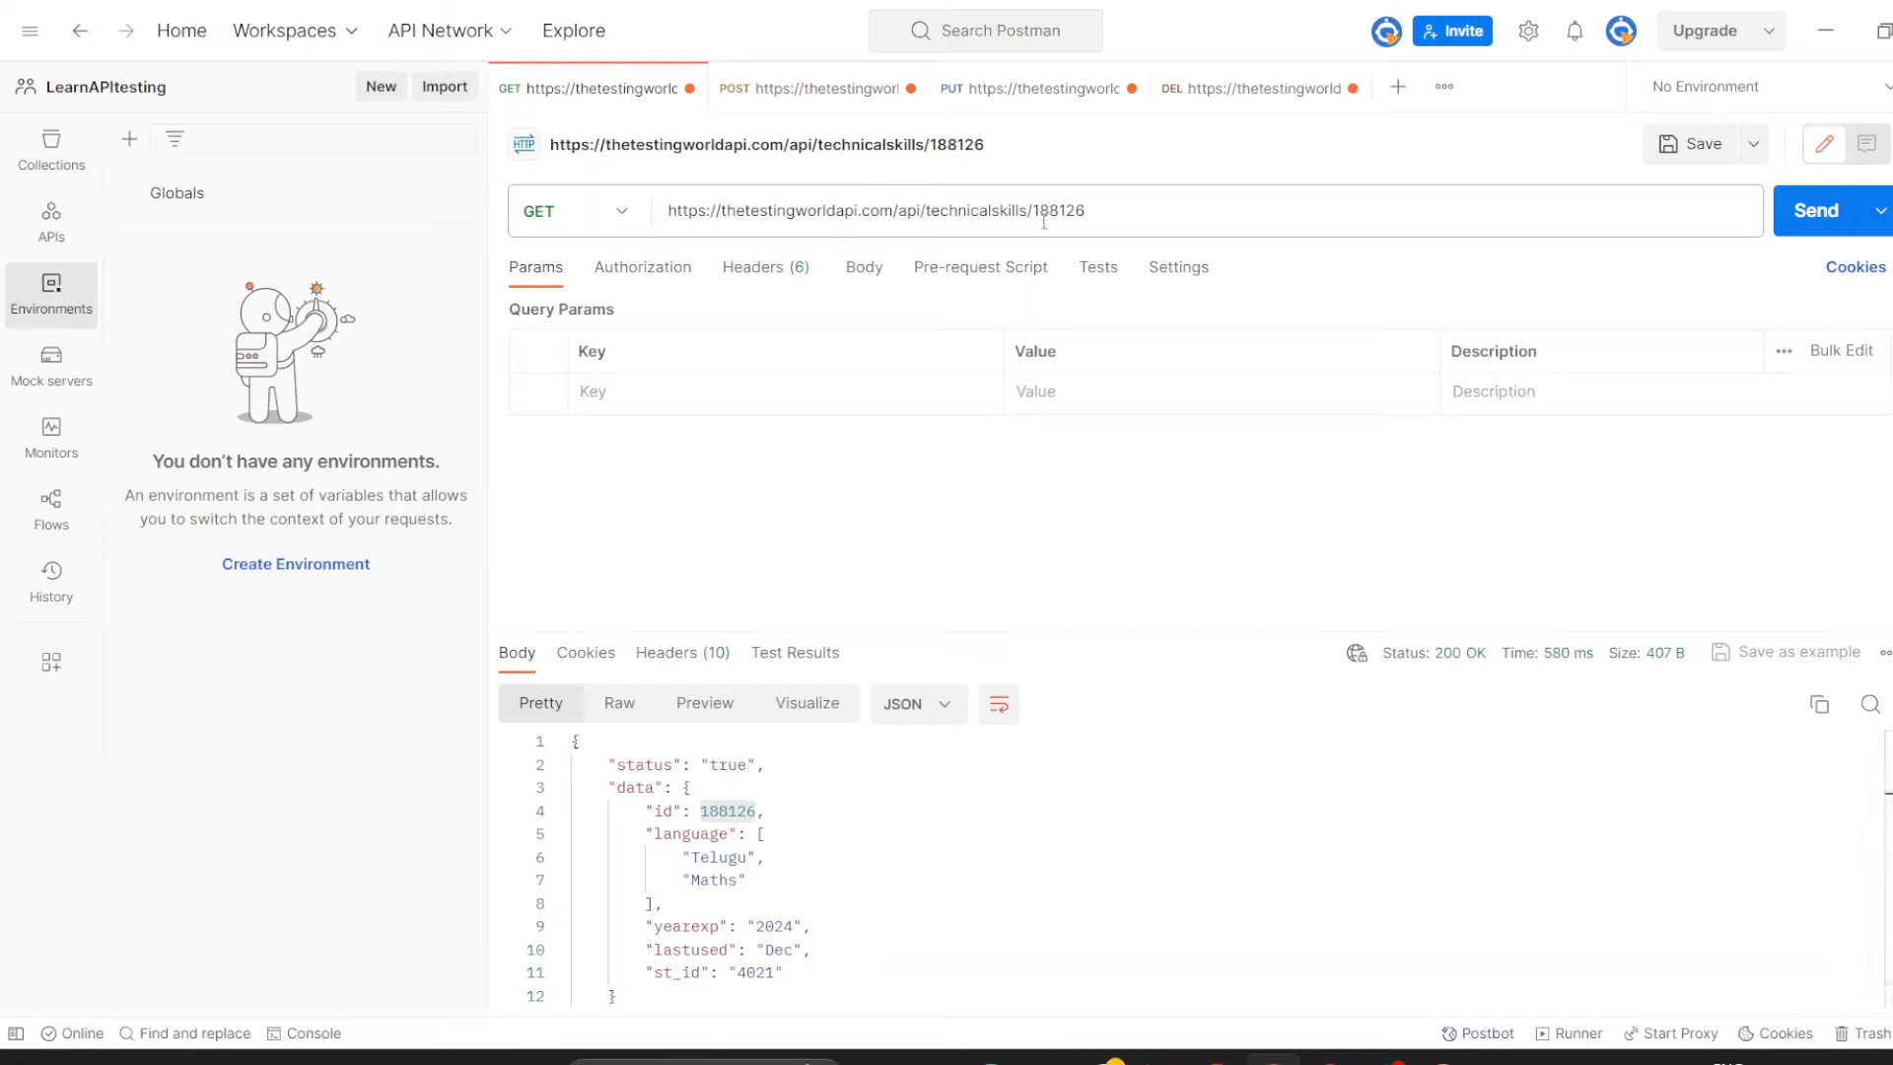
{"action": "left_click", "coordinate": [1823, 223]}
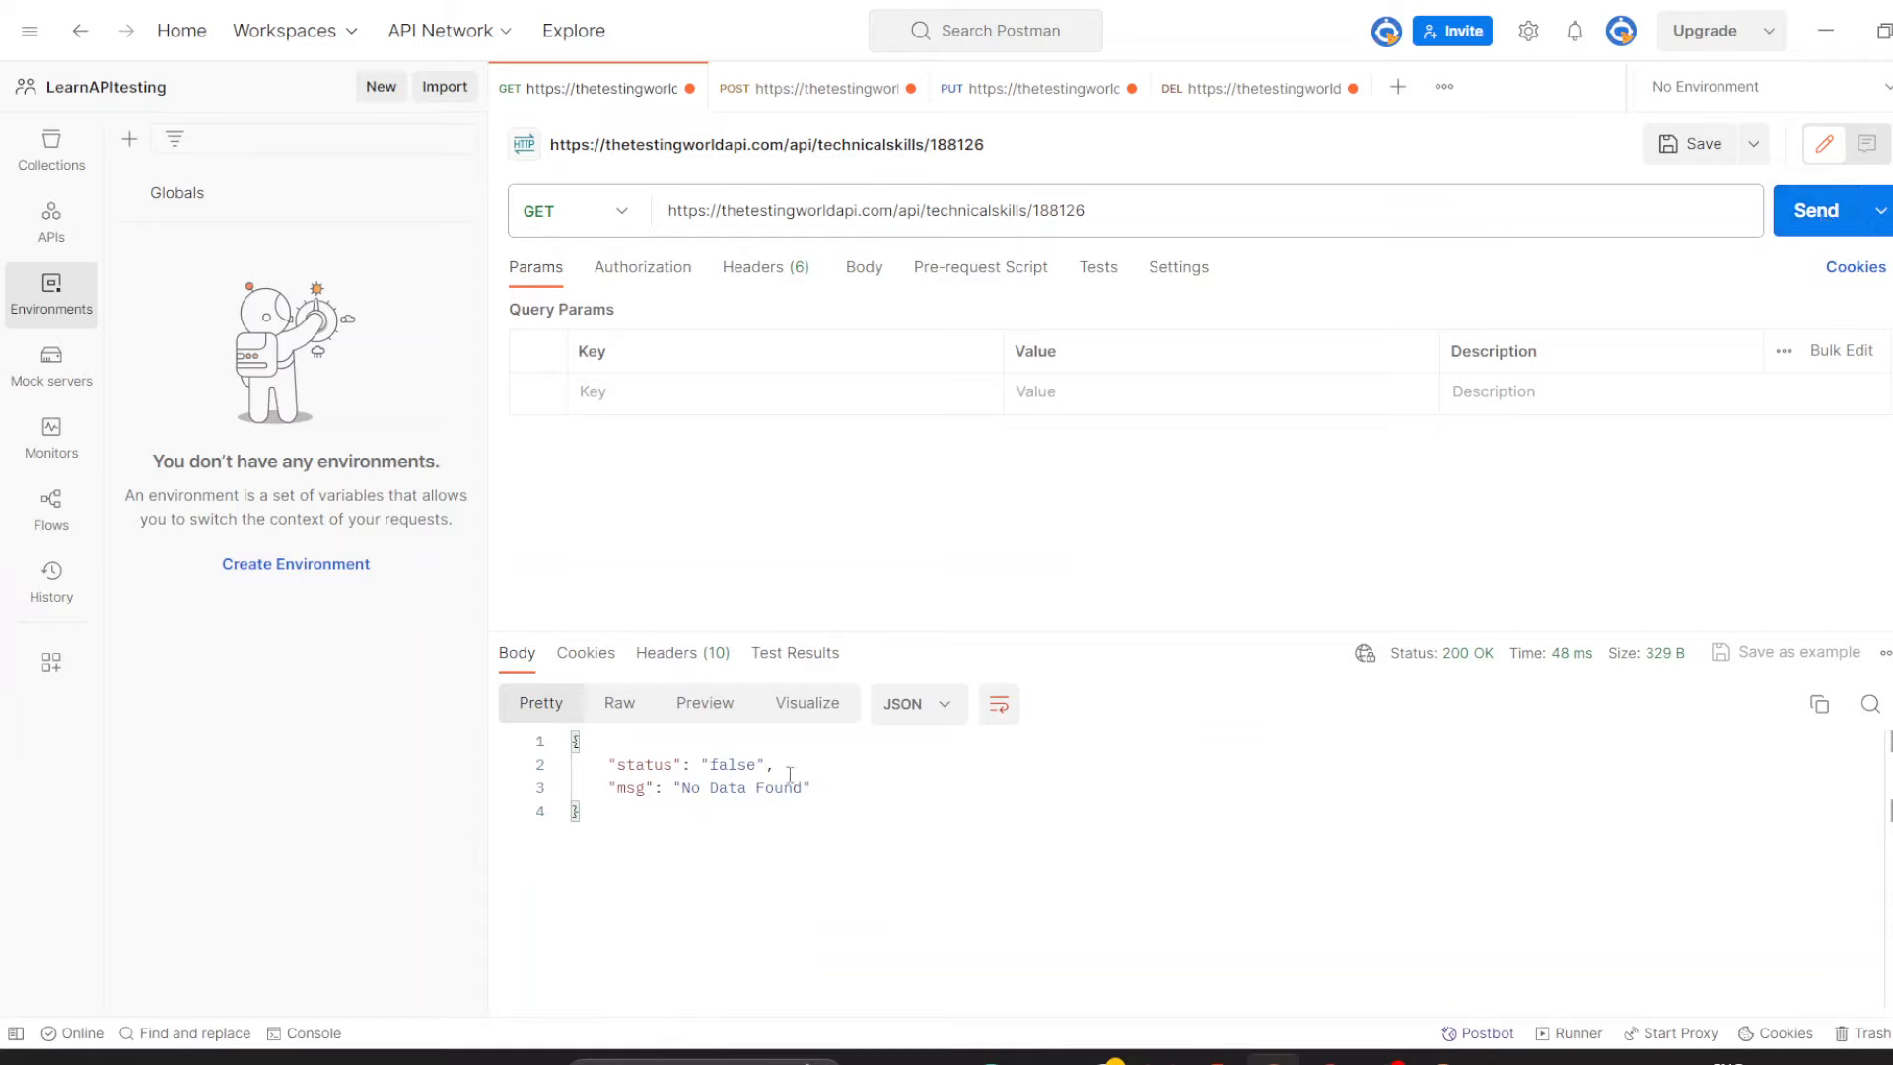
Set yearexp to 2025 in the POST request's JSON body and send the request to technicalskills.
{"action": "left_click", "coordinate": [1233, 88]}
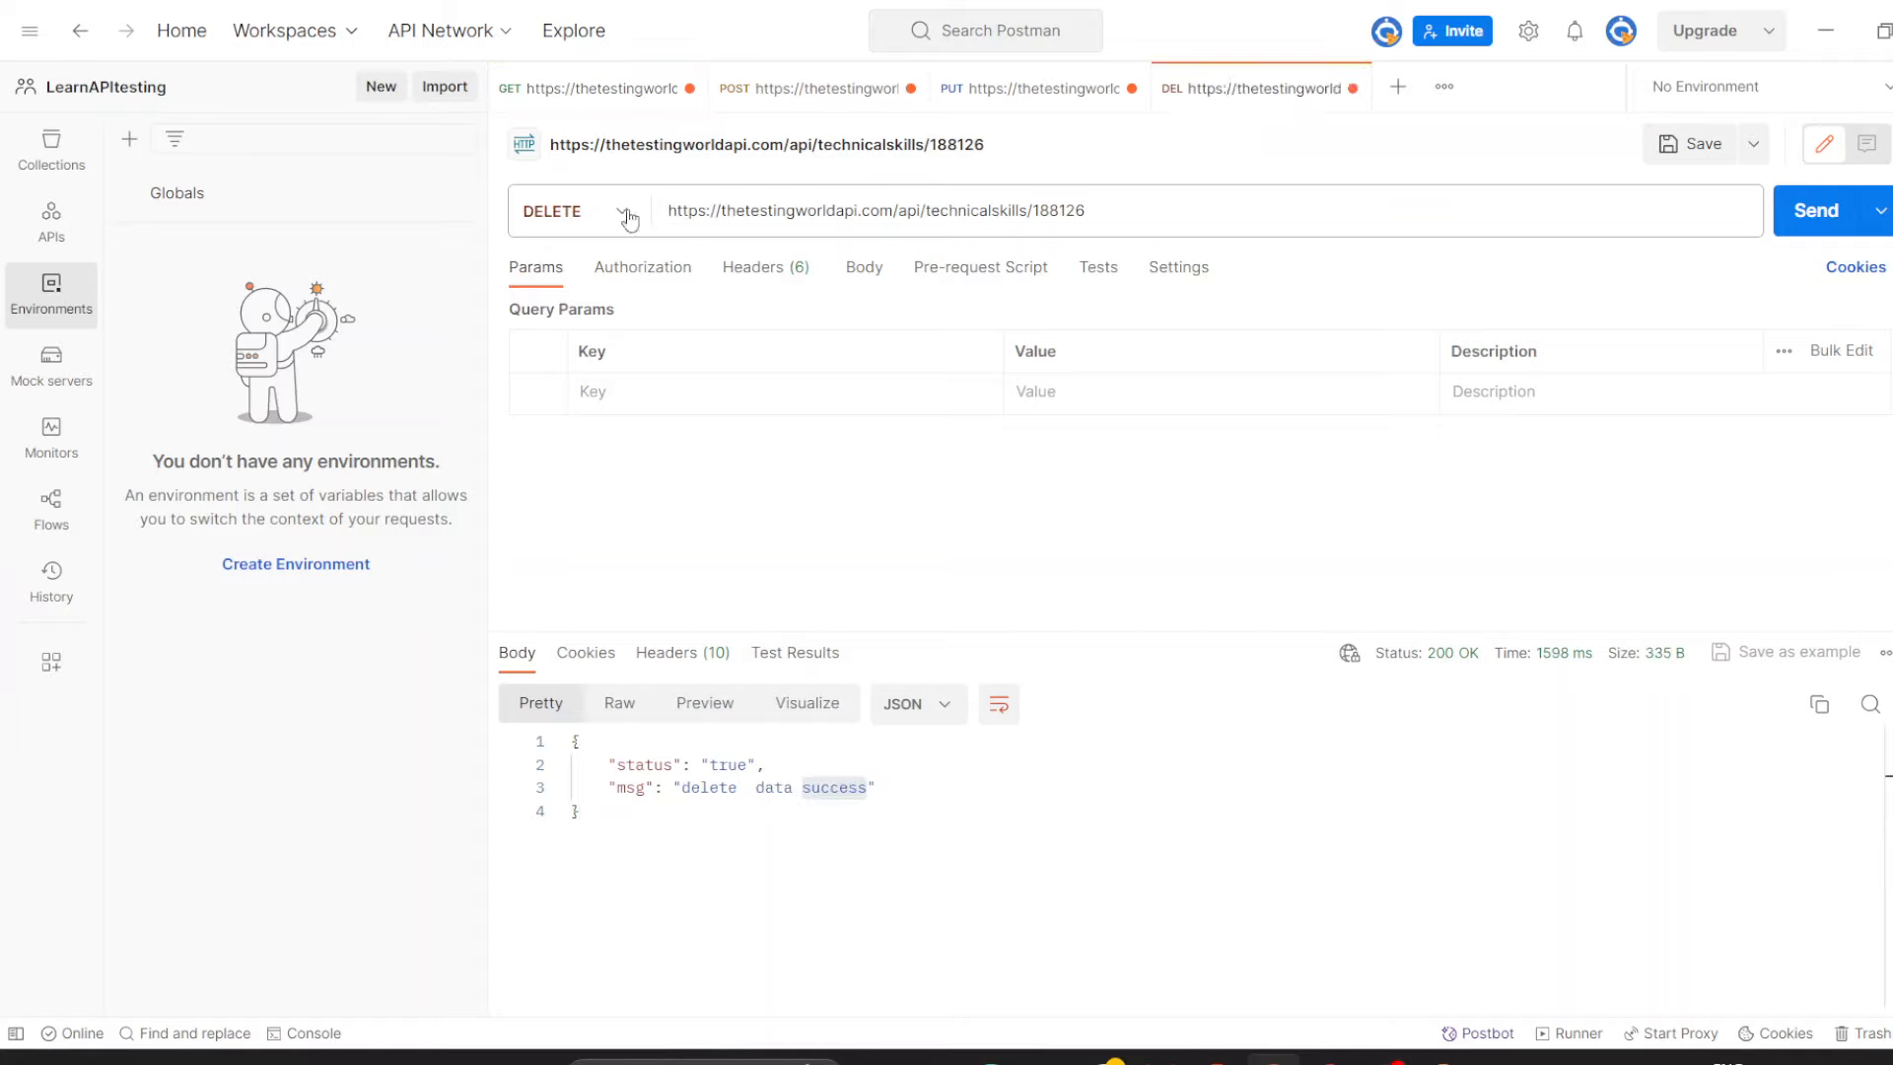
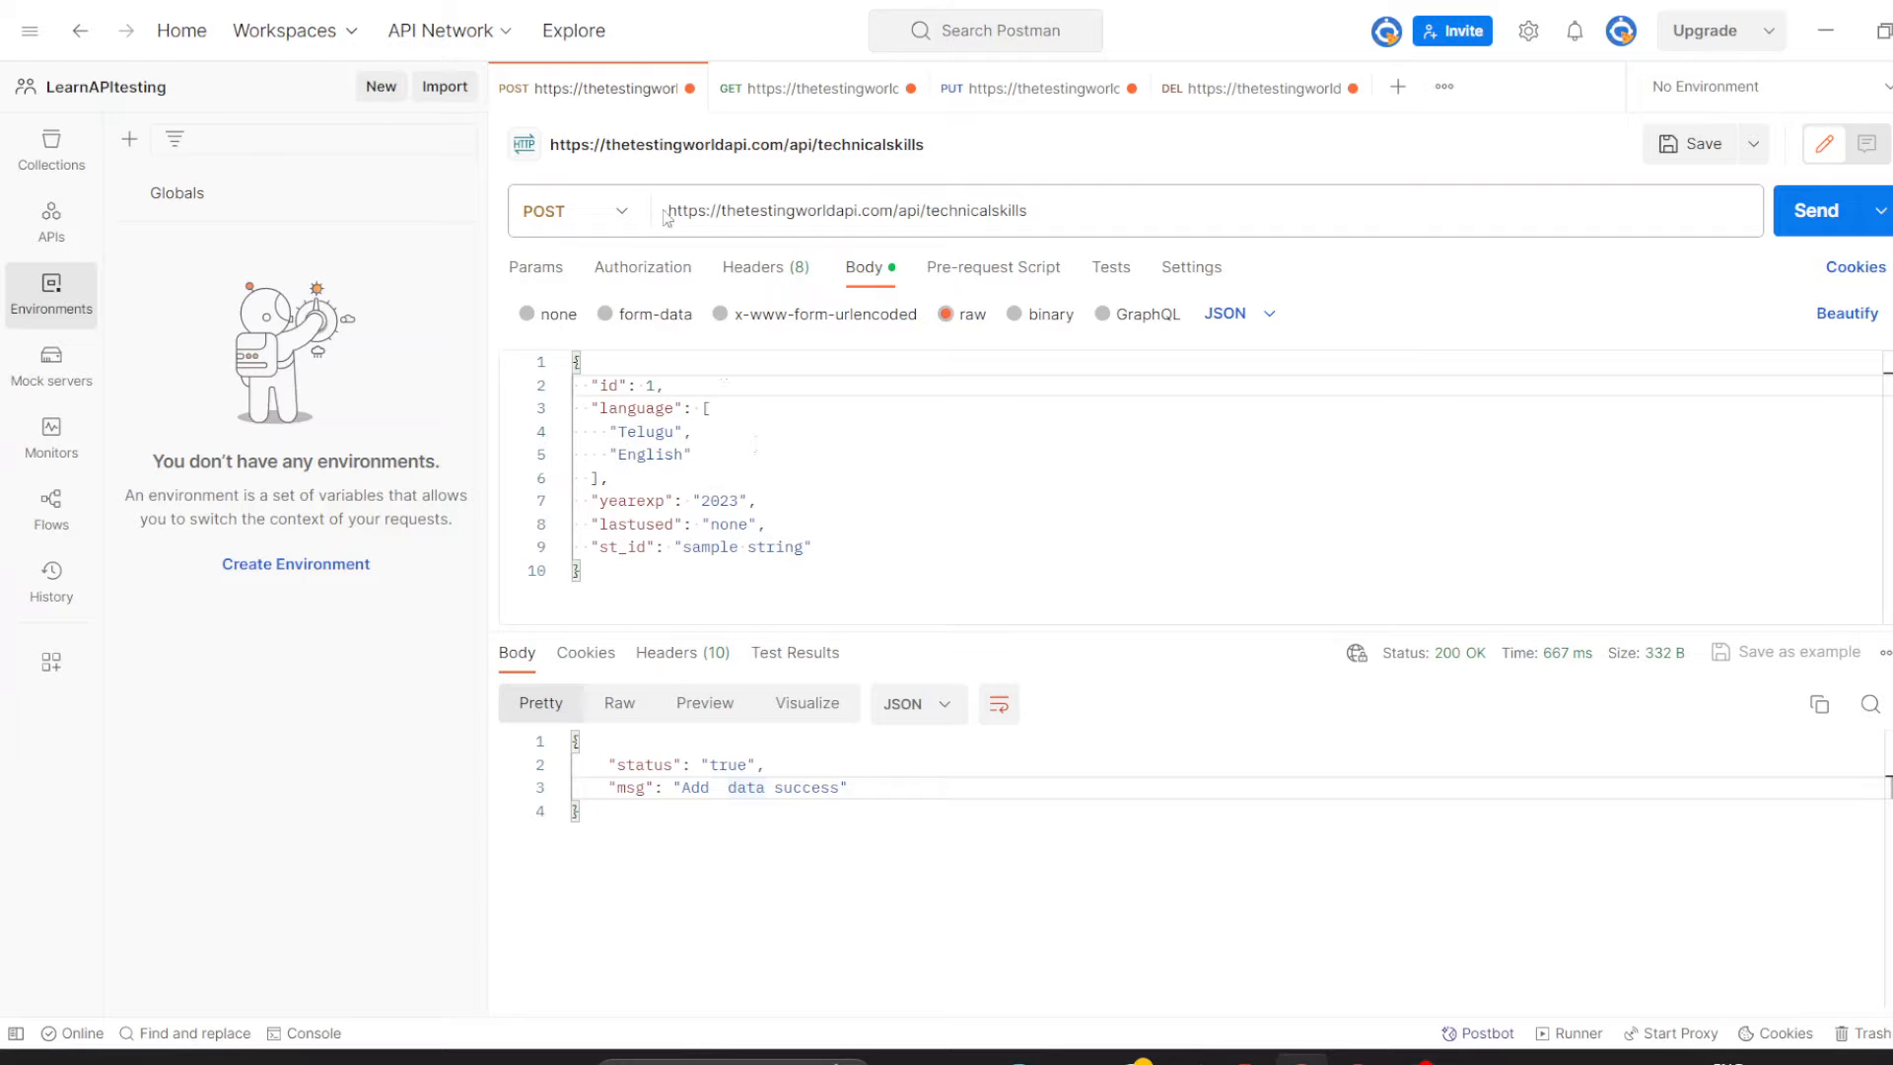
{"action": "left_click", "coordinate": [735, 508]}
{"action": "key", "text": "BackSpace"}
{"action": "type", "text": "5"}
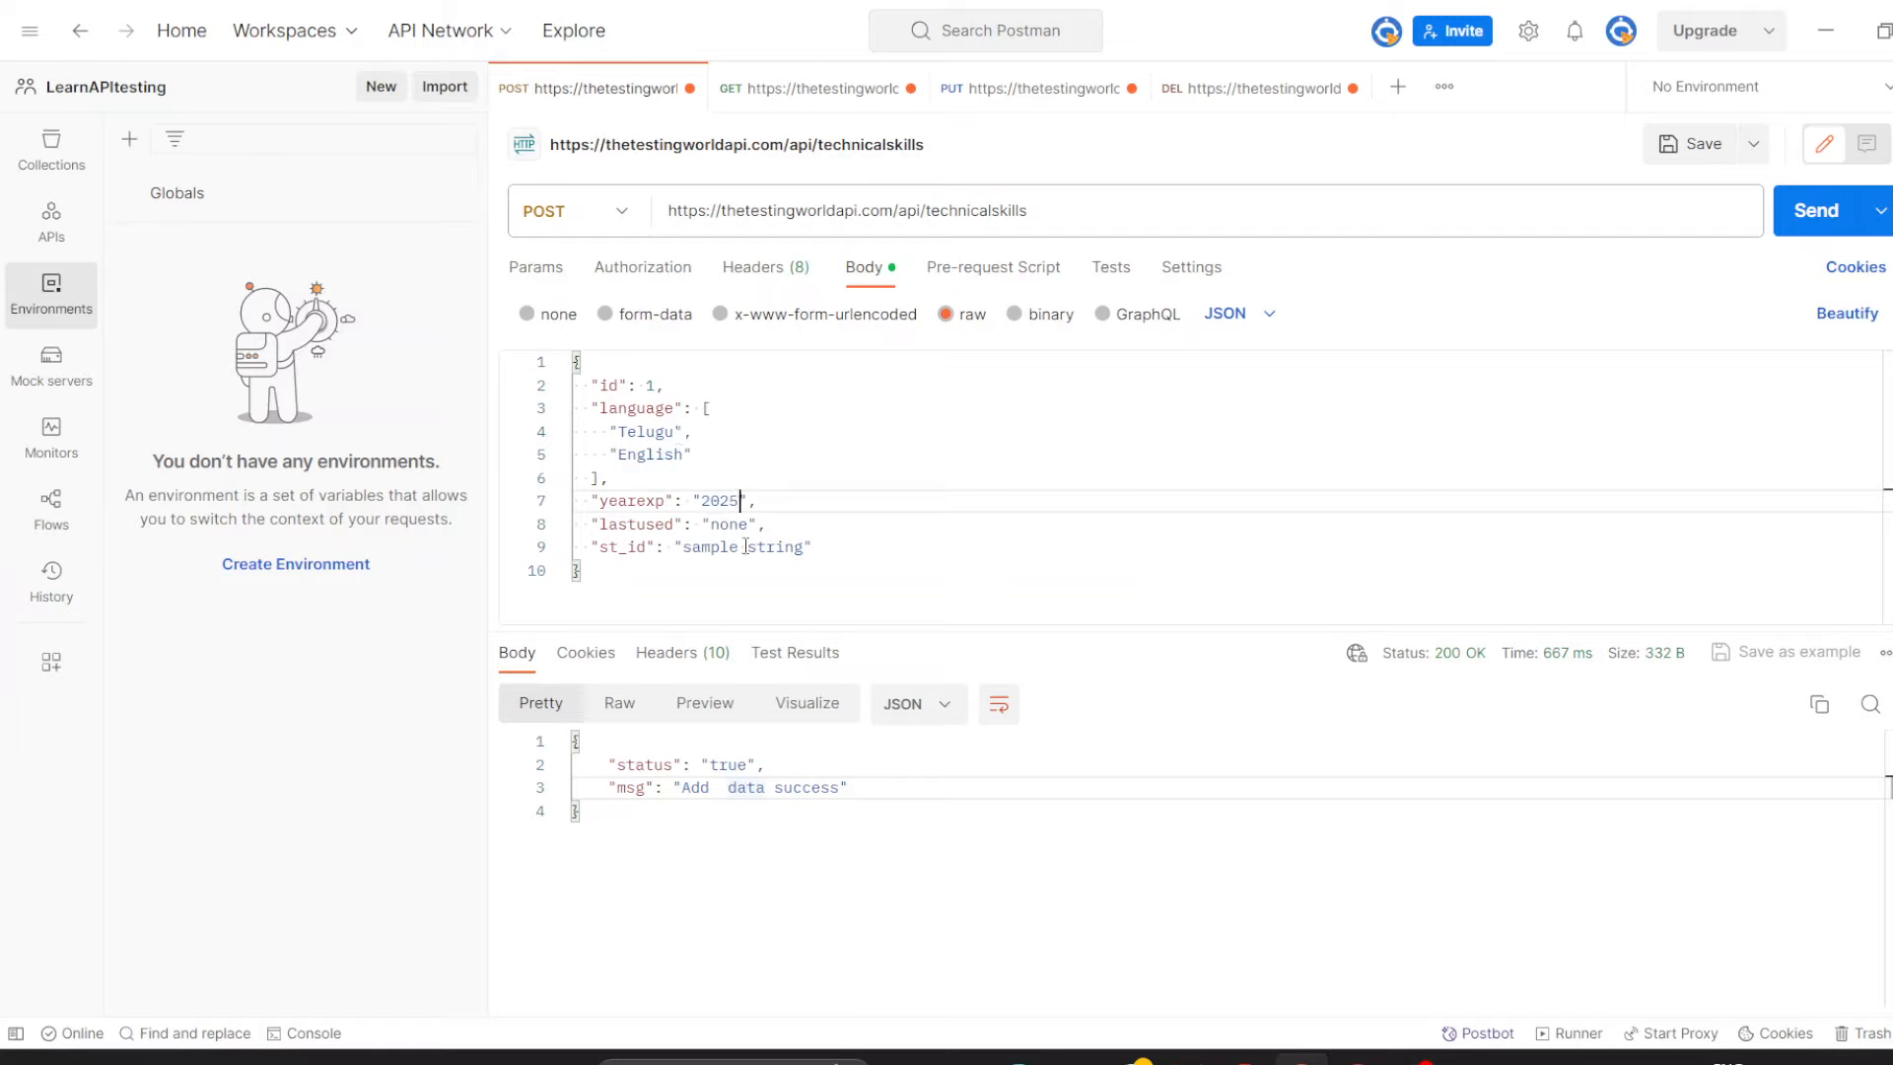
{"action": "left_click", "coordinate": [1793, 218]}
{"action": "double_click", "coordinate": [727, 496]}
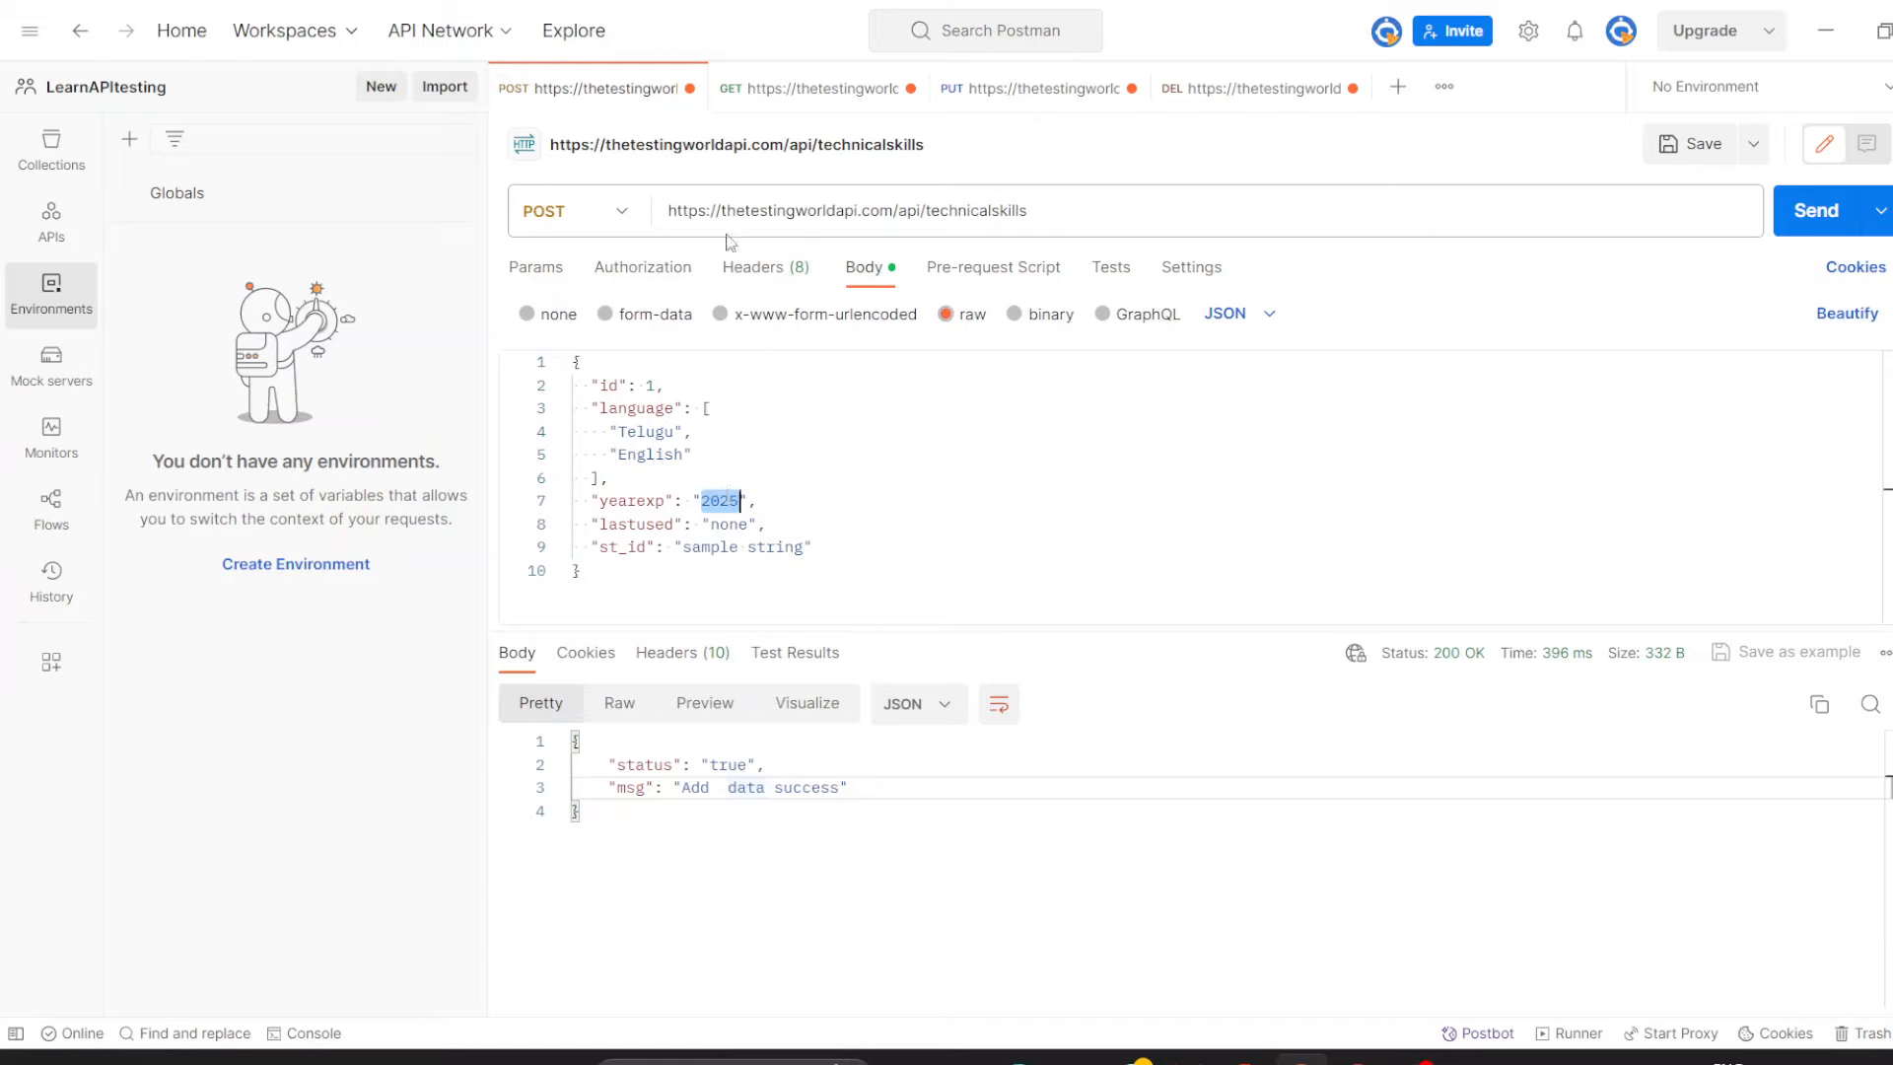
Remove the record id 188126 from the GET request's URL and send it to retrieve all technicalskills records.
{"action": "left_click", "coordinate": [797, 90]}
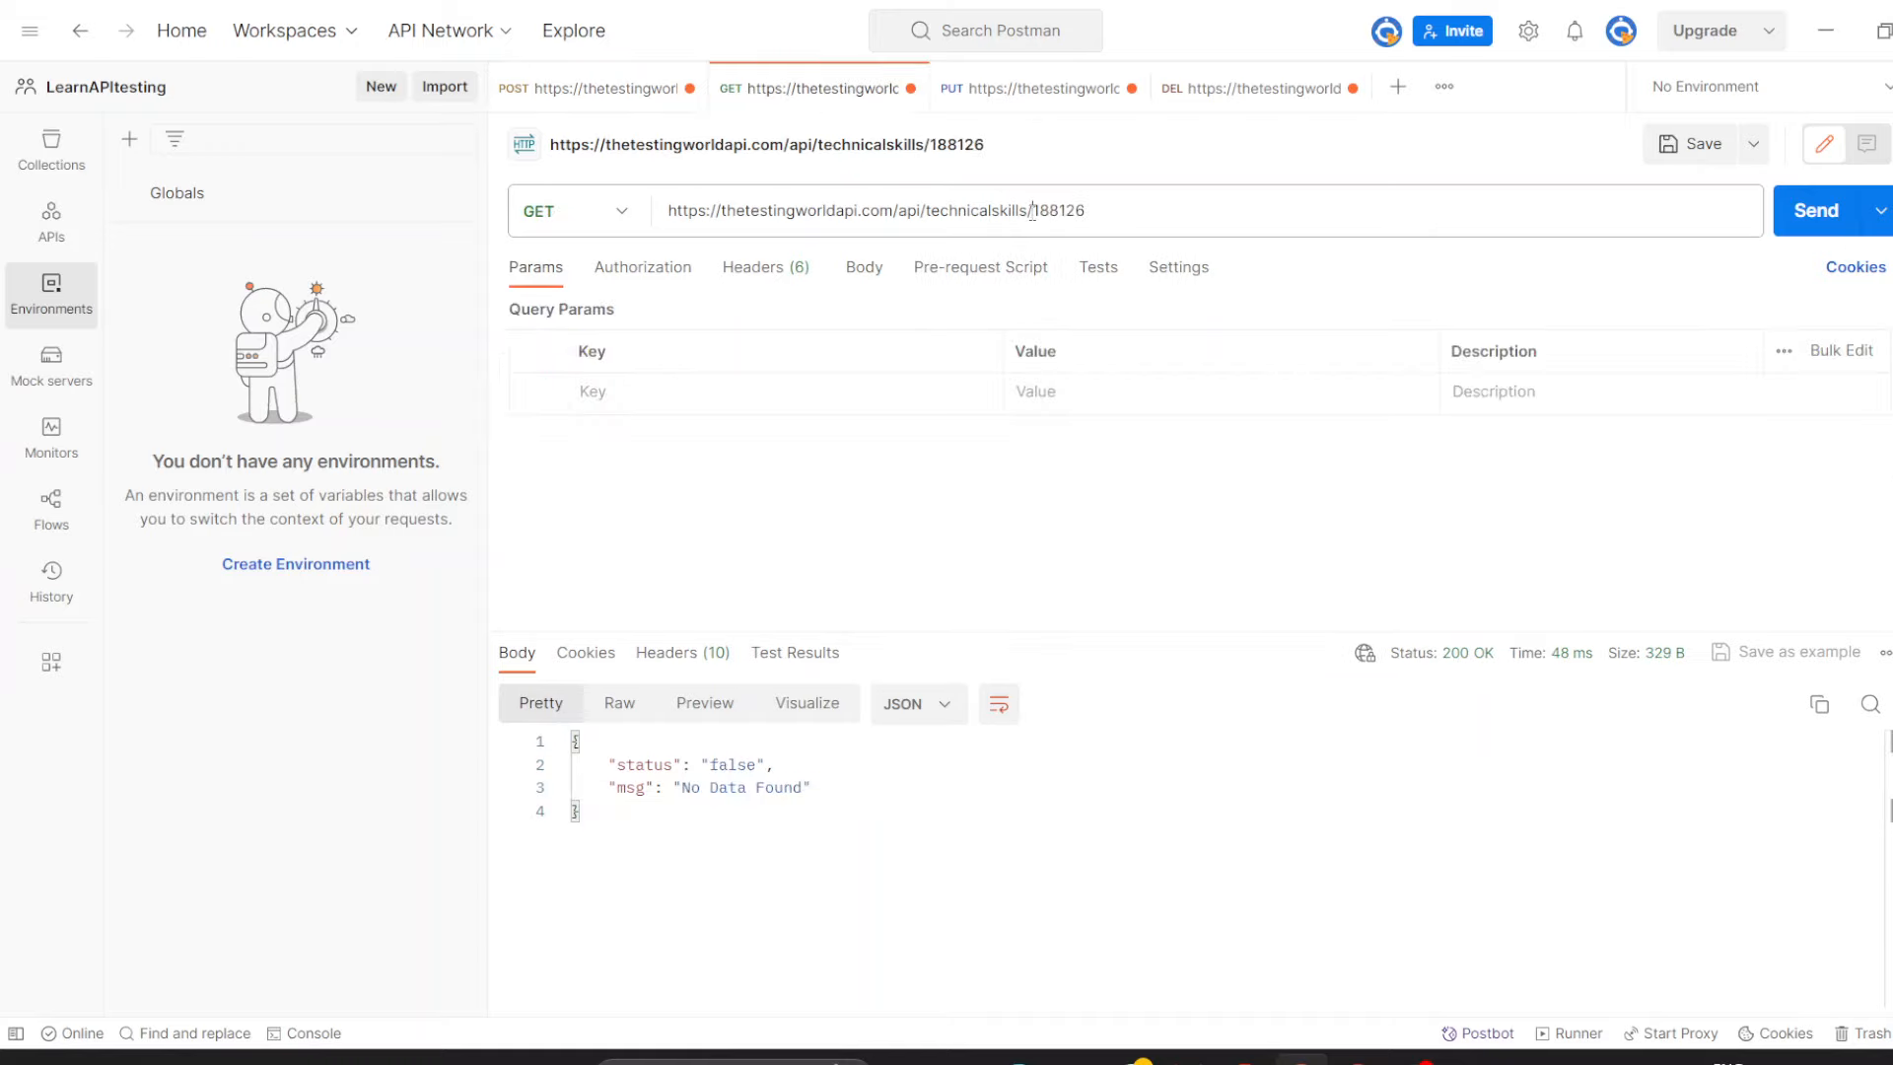
{"action": "left_click_drag", "start_coordinate": [1032, 211], "coordinate": [1136, 213]}
{"action": "key", "text": "BackSpace"}
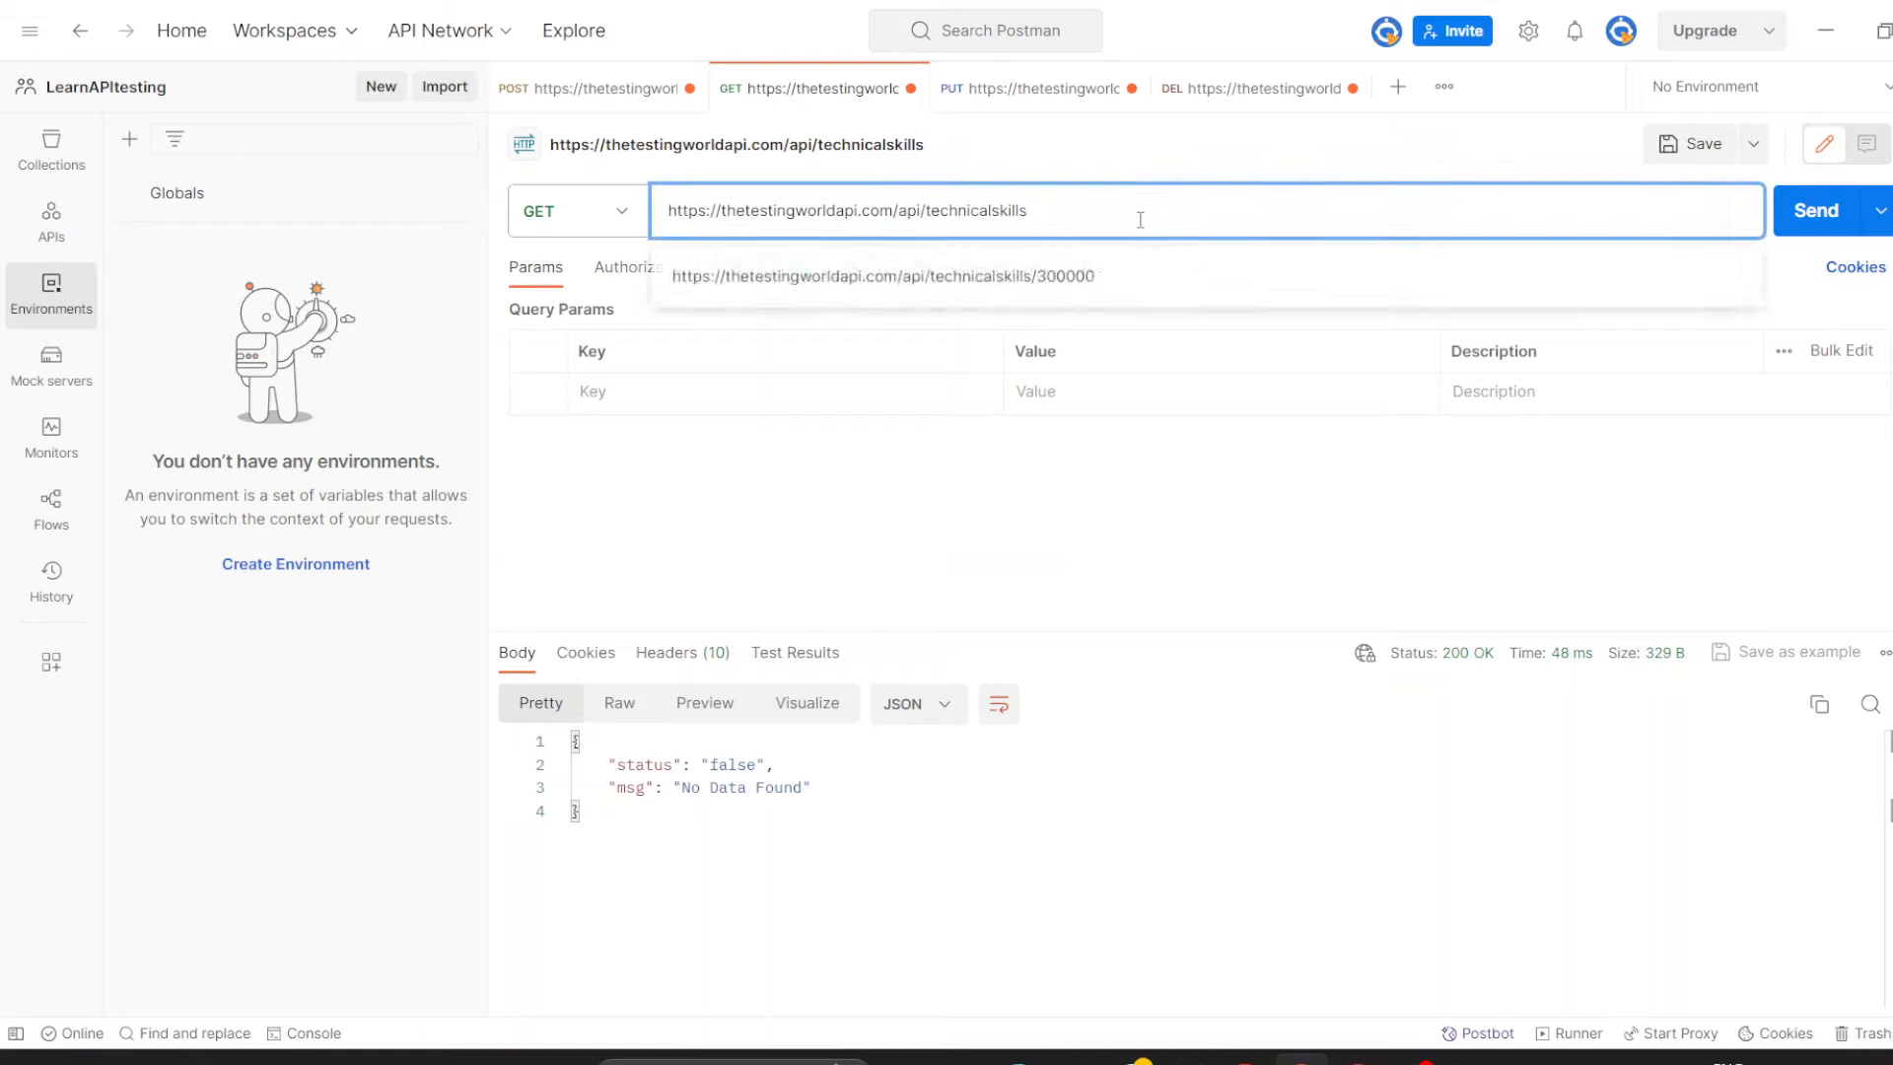
{"action": "left_click", "coordinate": [1790, 210]}
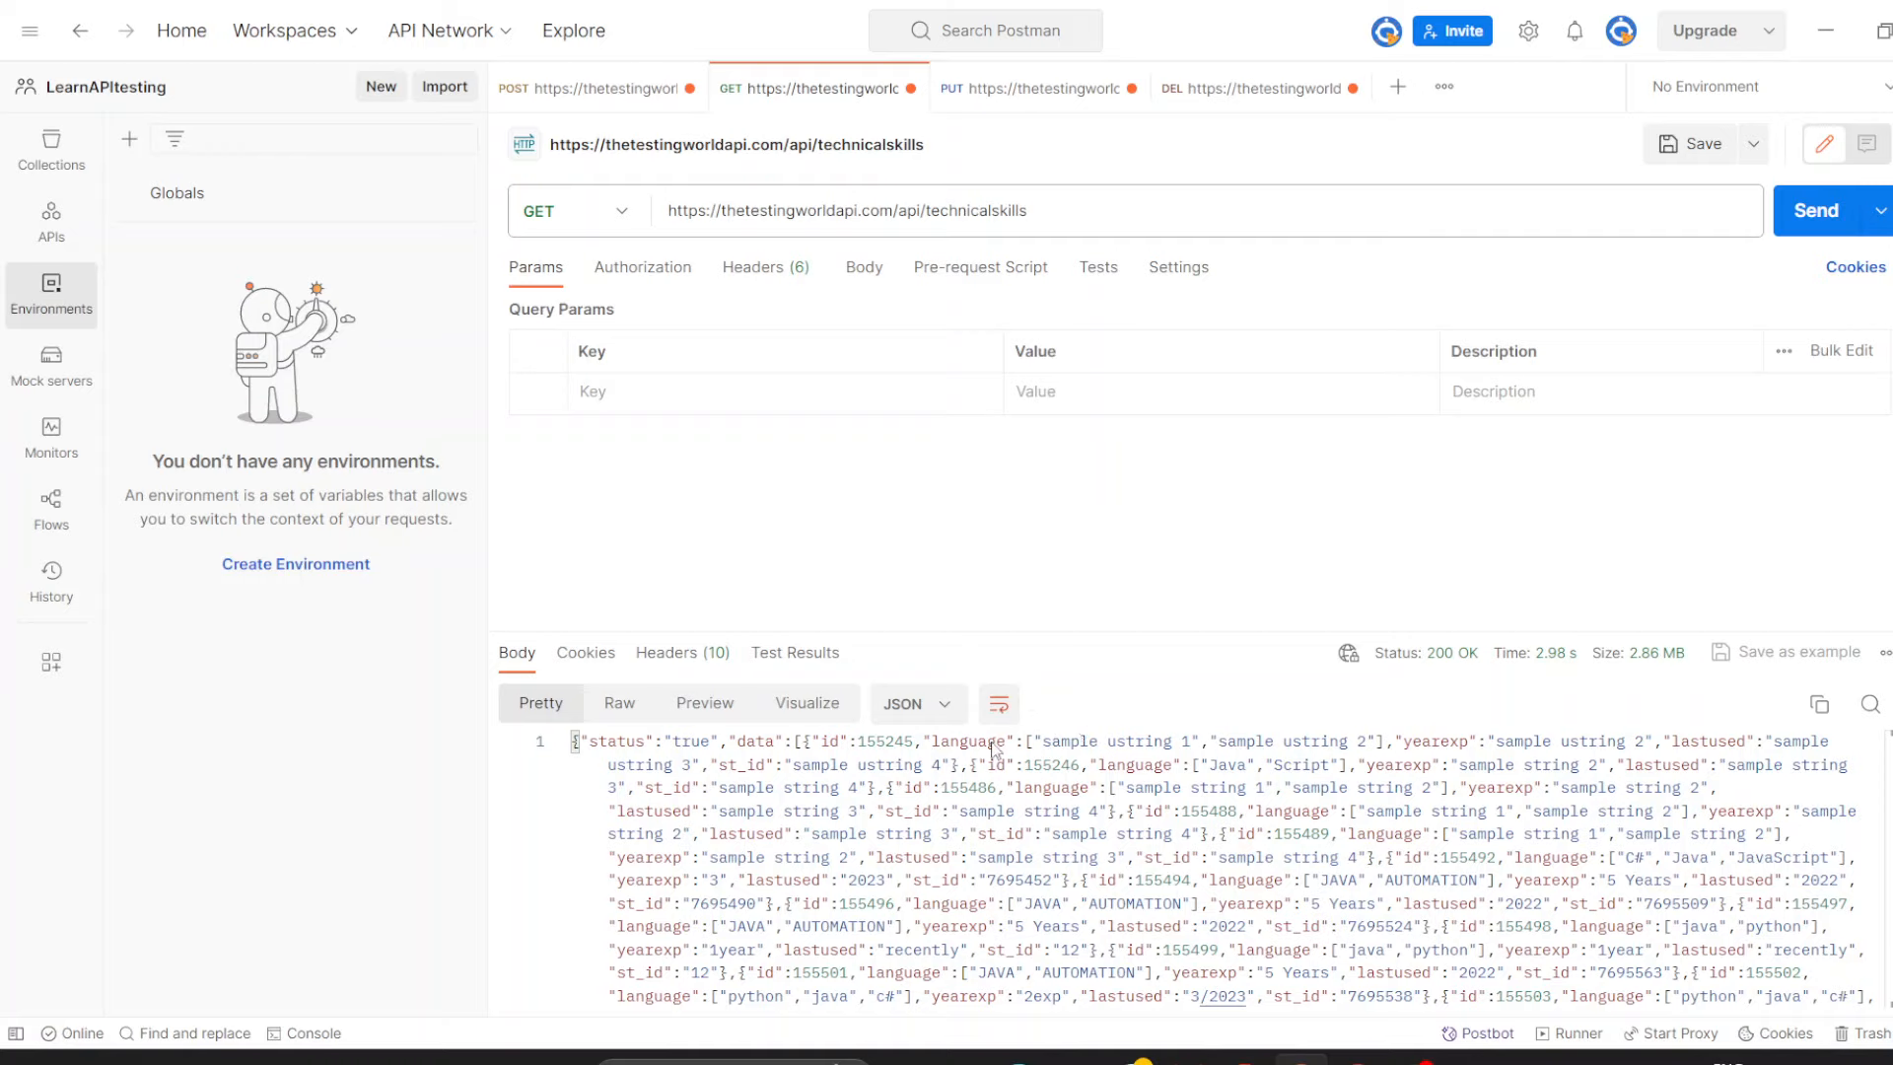
Search the GET response for 2025 and go through the matches to look for the newly added record.
{"action": "left_click", "coordinate": [936, 705]}
{"action": "left_click", "coordinate": [1353, 903]}
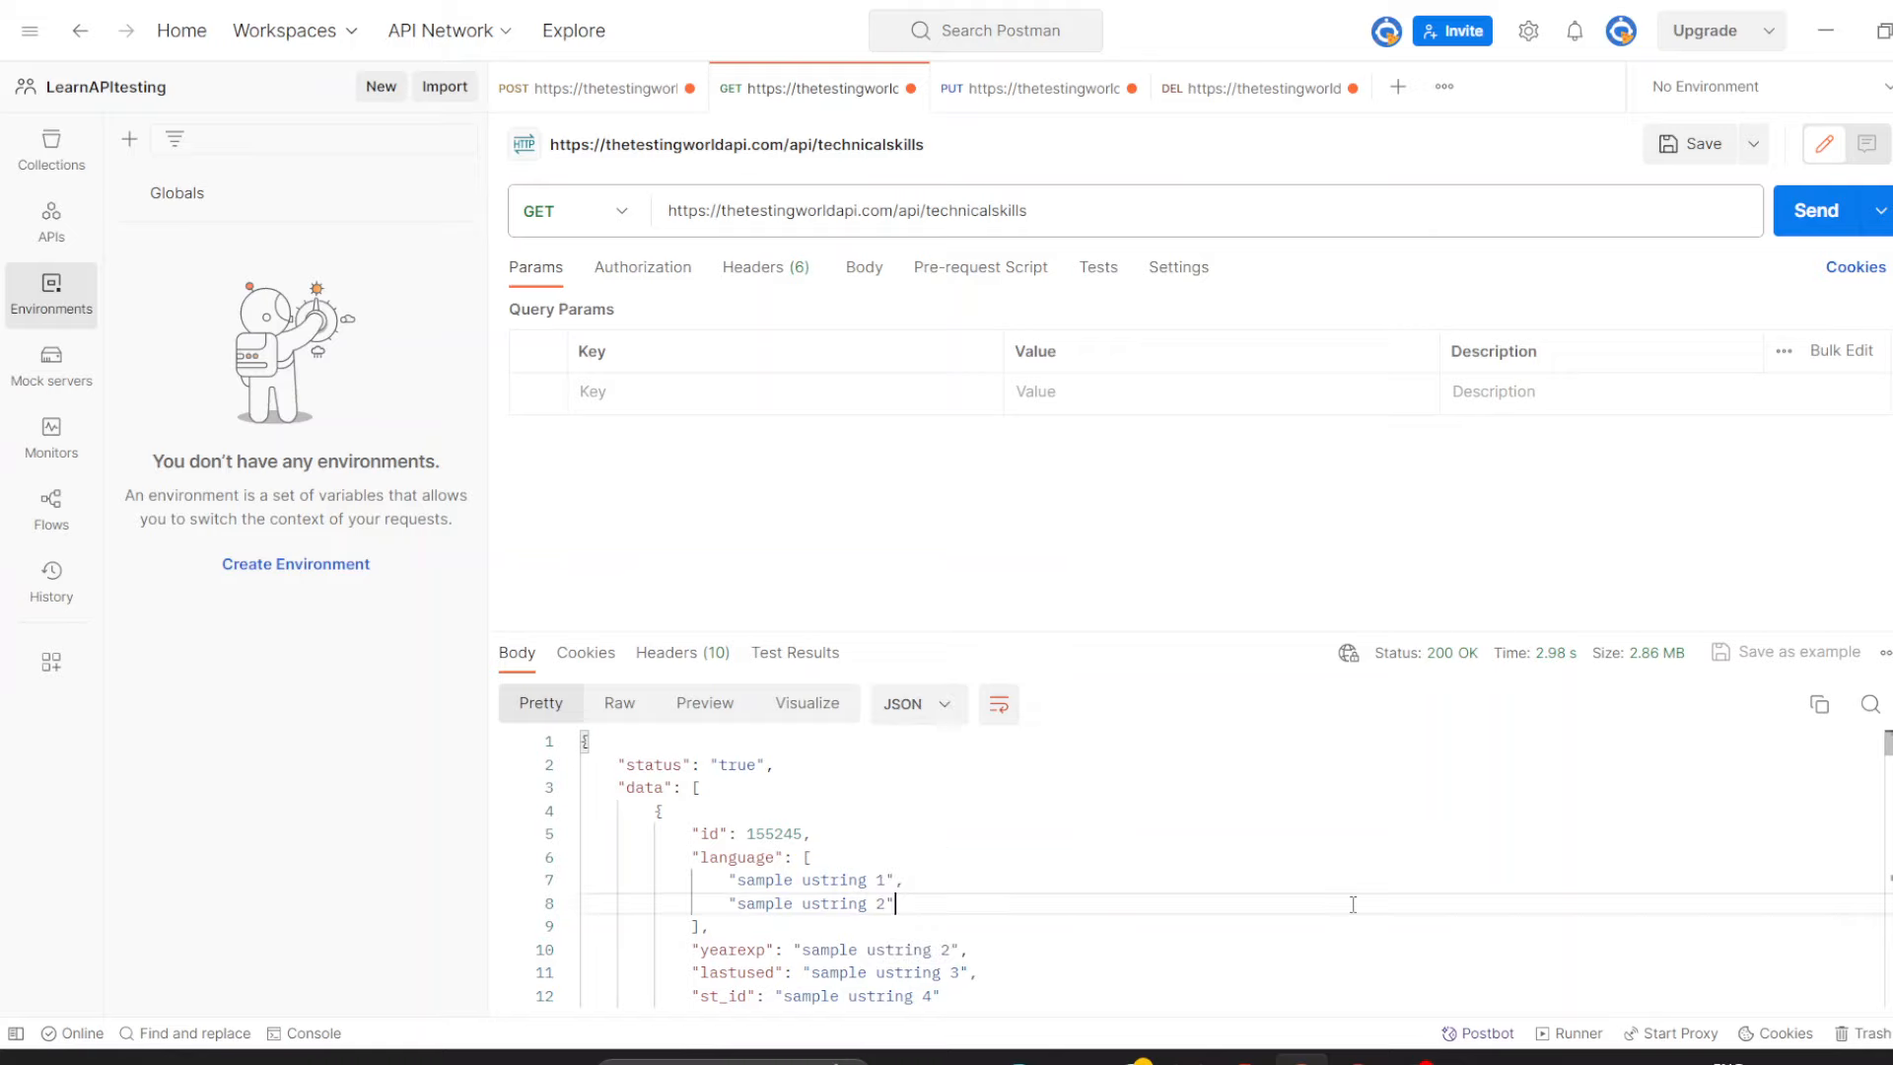
{"action": "key", "text": "ctrl+f"}
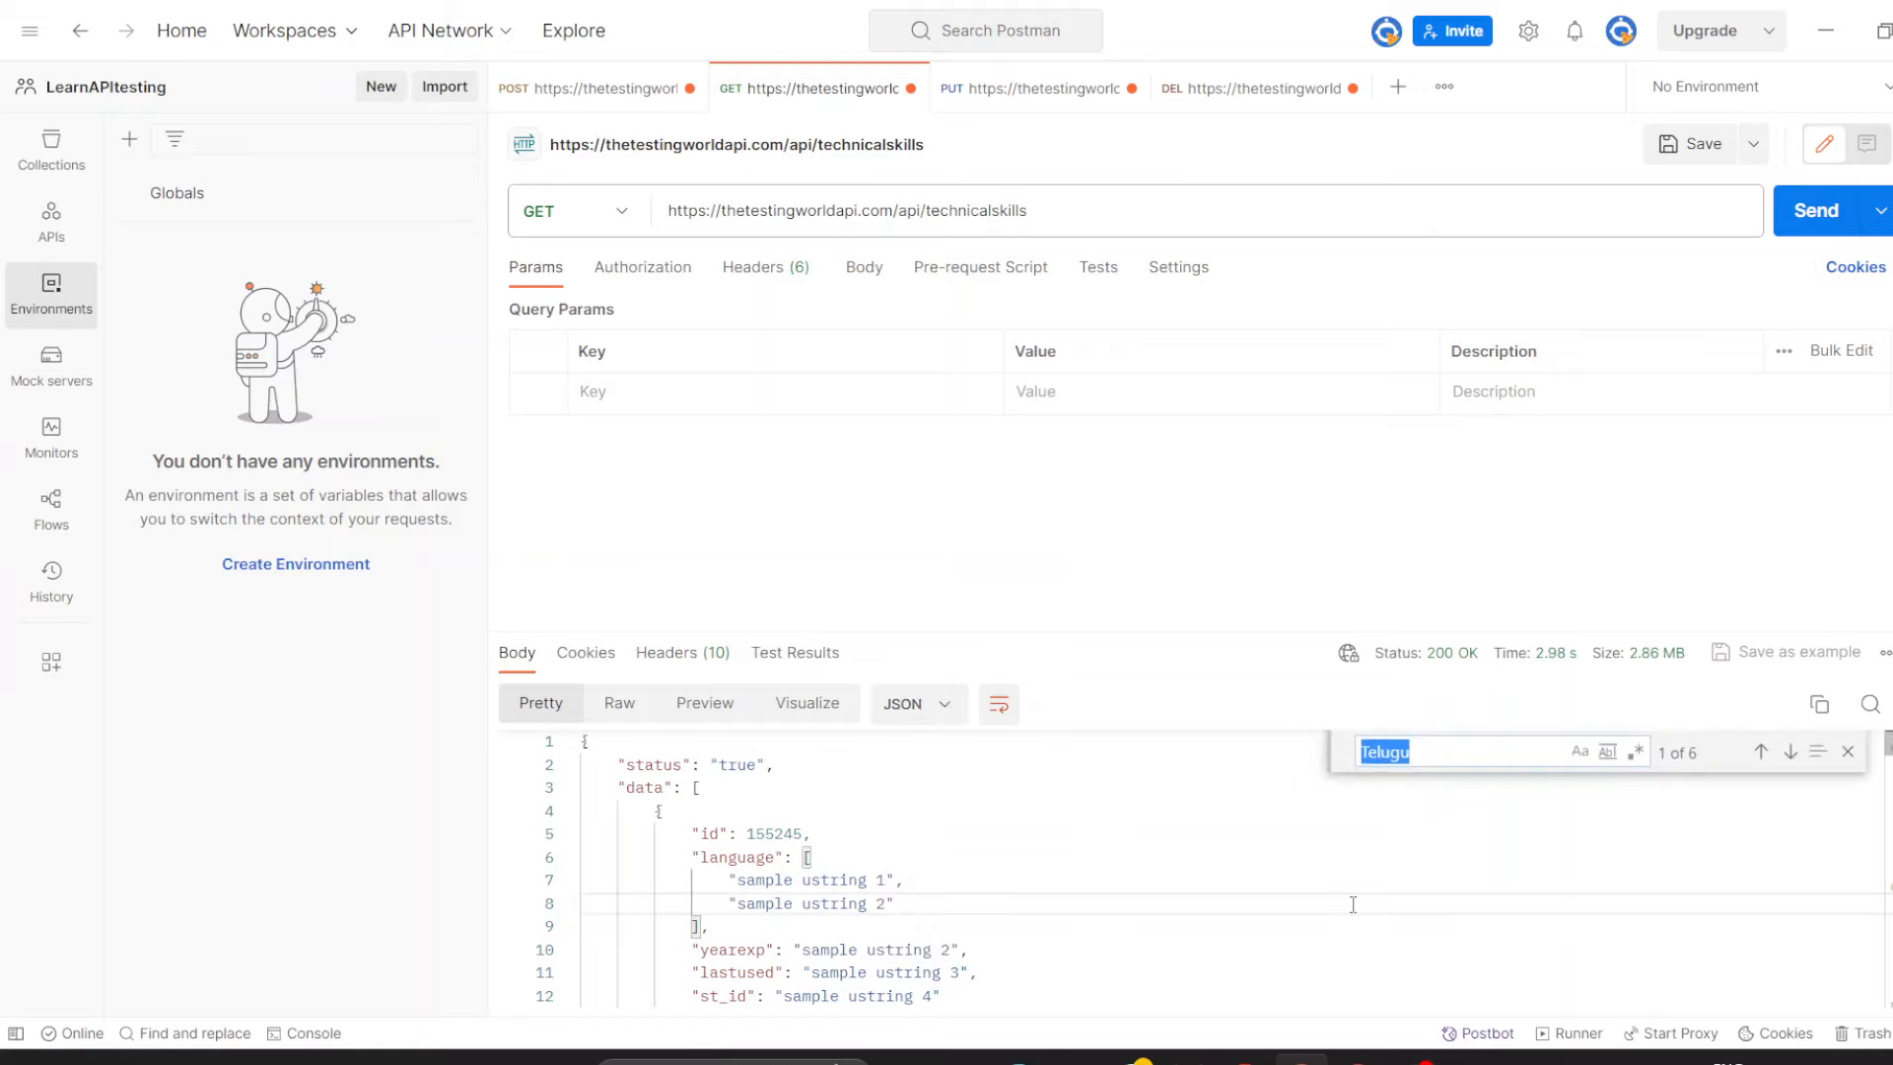
{"action": "type", "text": "2025"}
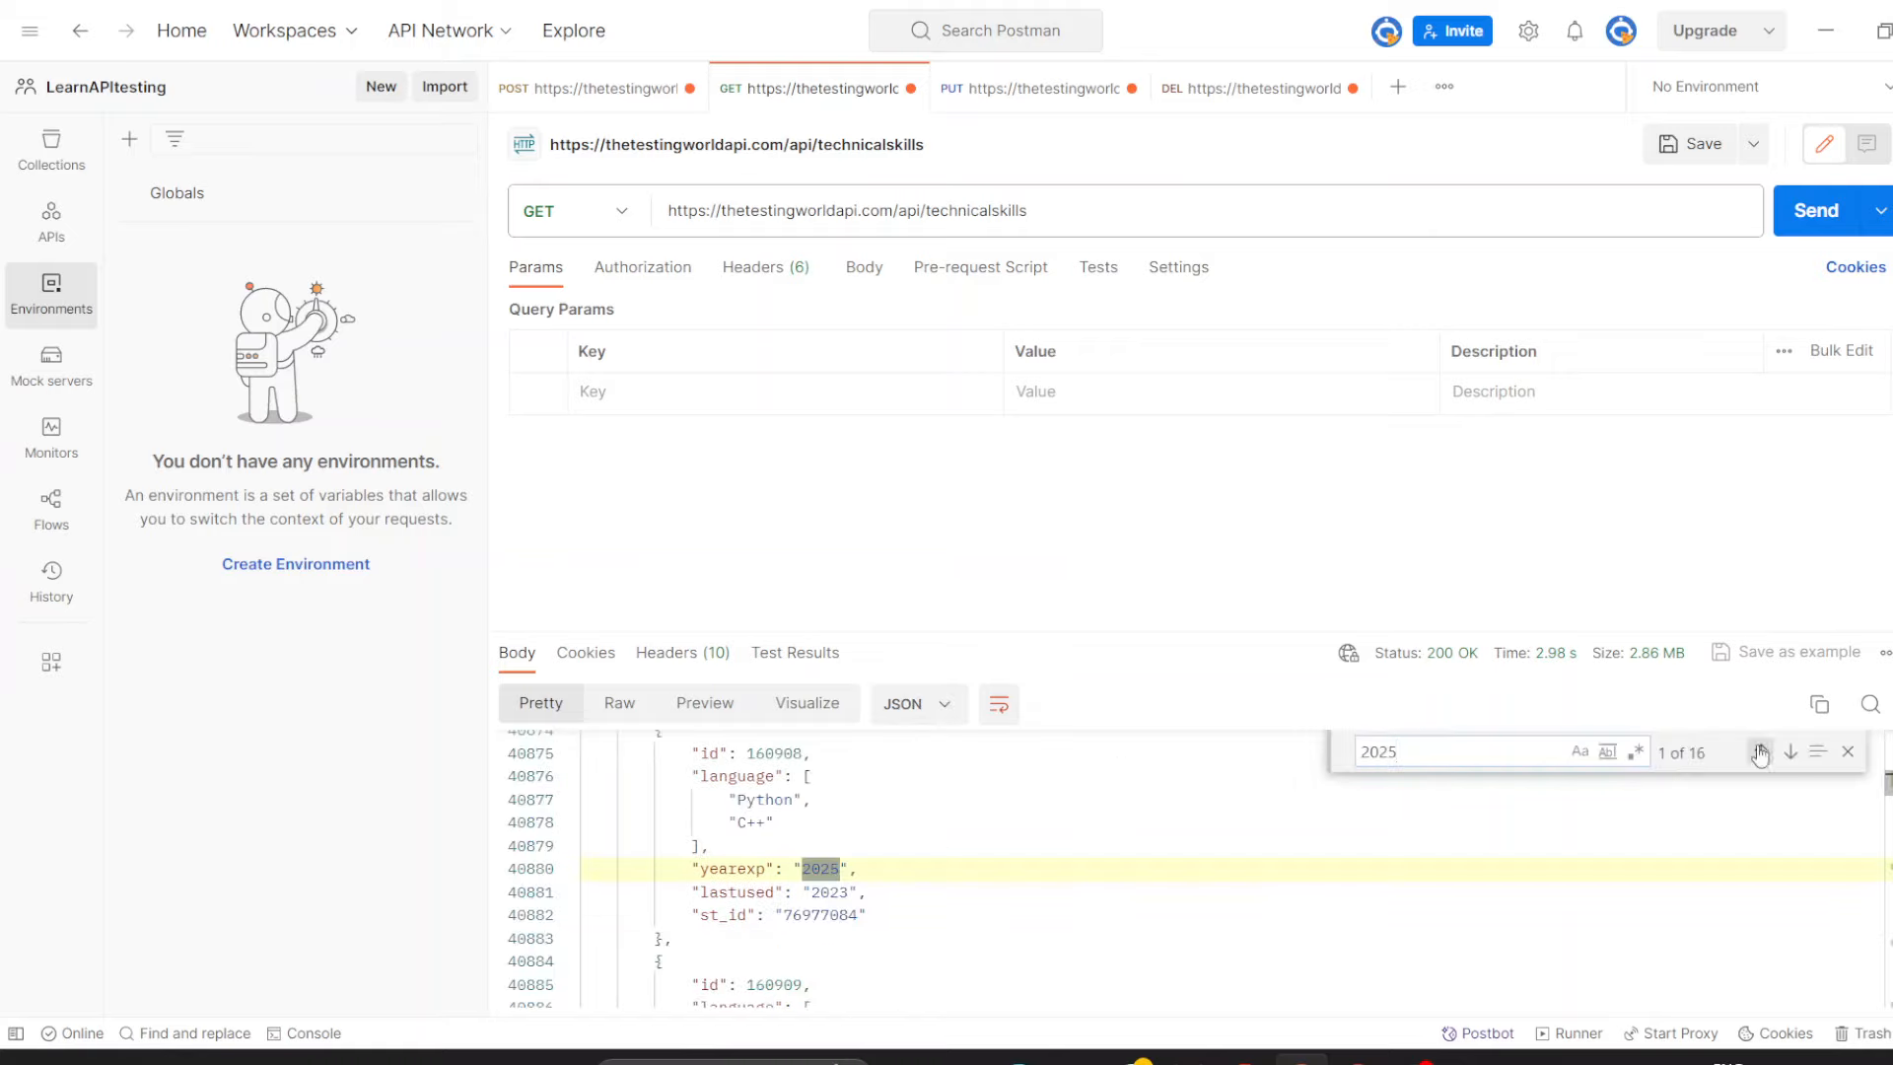
{"action": "left_click", "coordinate": [1790, 754]}
{"action": "left_click", "coordinate": [1790, 754]}
{"action": "left_click", "coordinate": [1789, 754]}
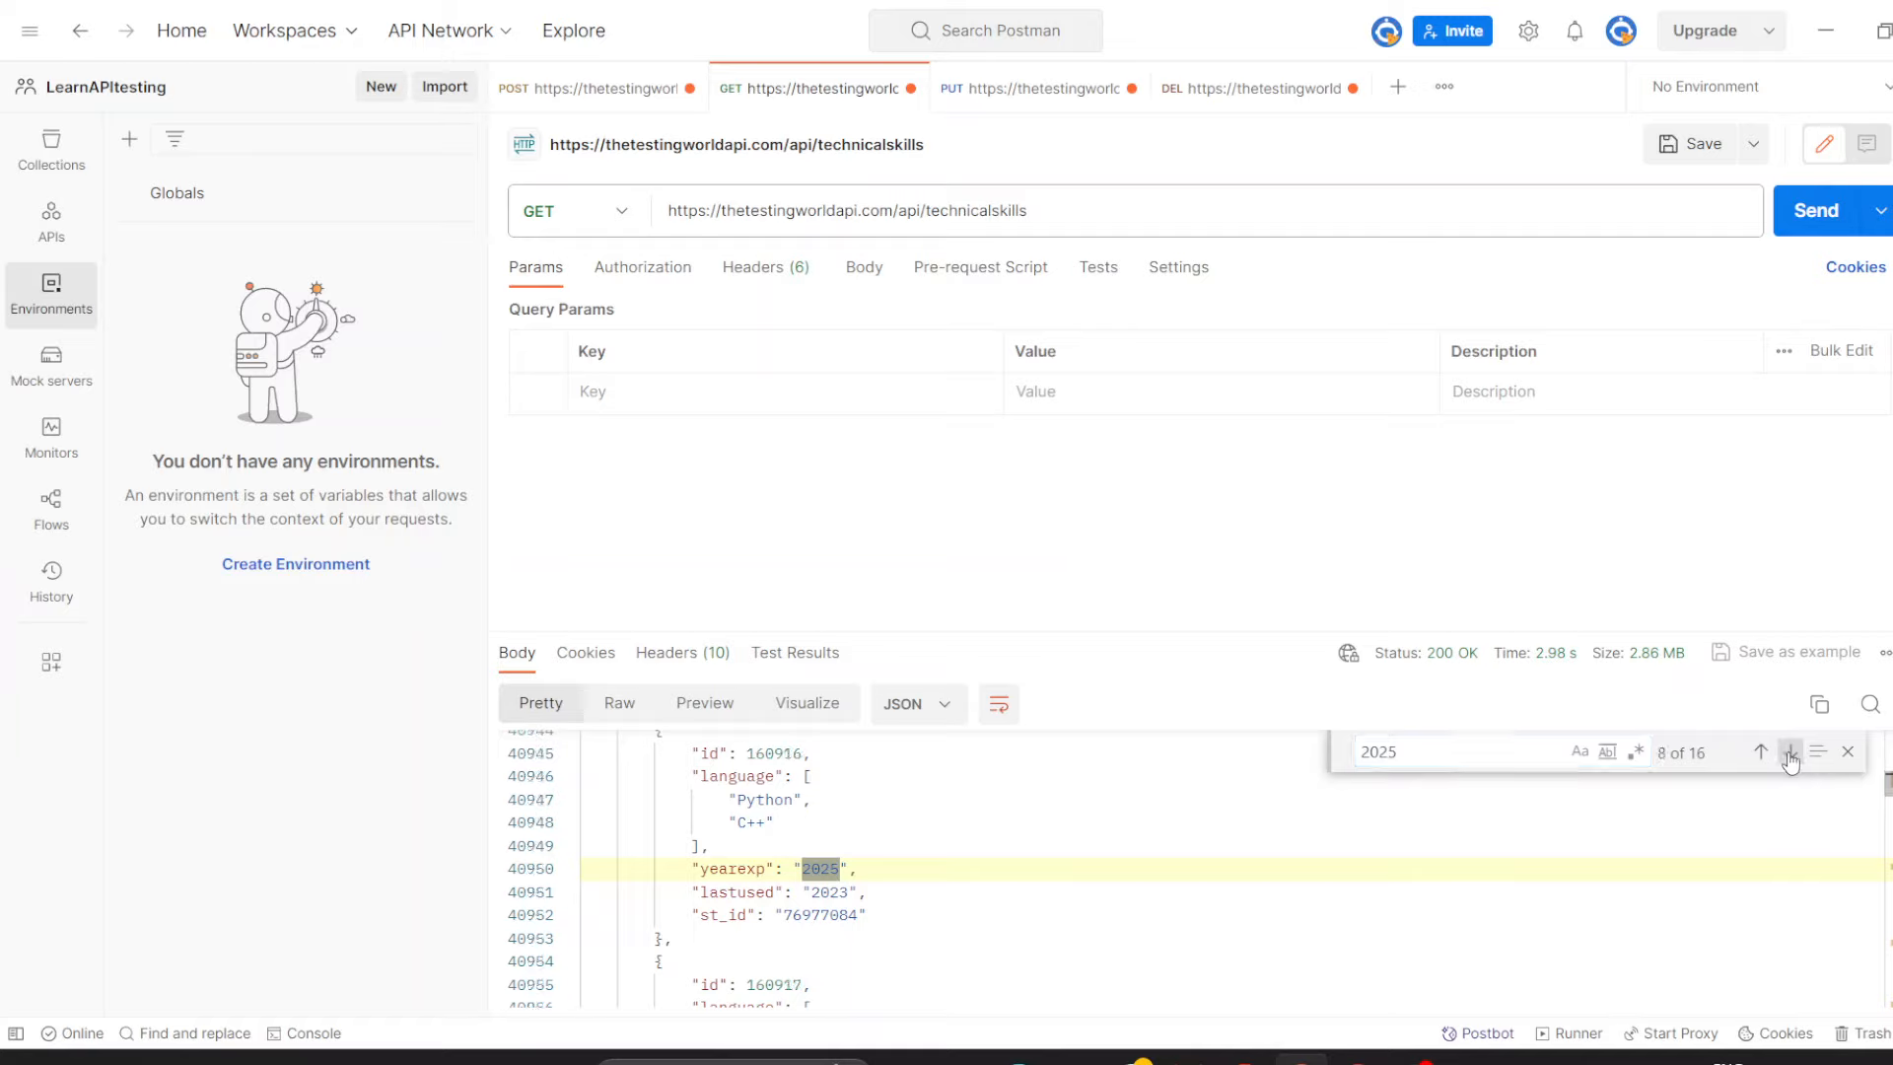
{"action": "left_click", "coordinate": [1790, 754]}
{"action": "left_click", "coordinate": [1790, 754]}
{"action": "left_click", "coordinate": [1789, 754]}
{"action": "left_click", "coordinate": [1790, 753]}
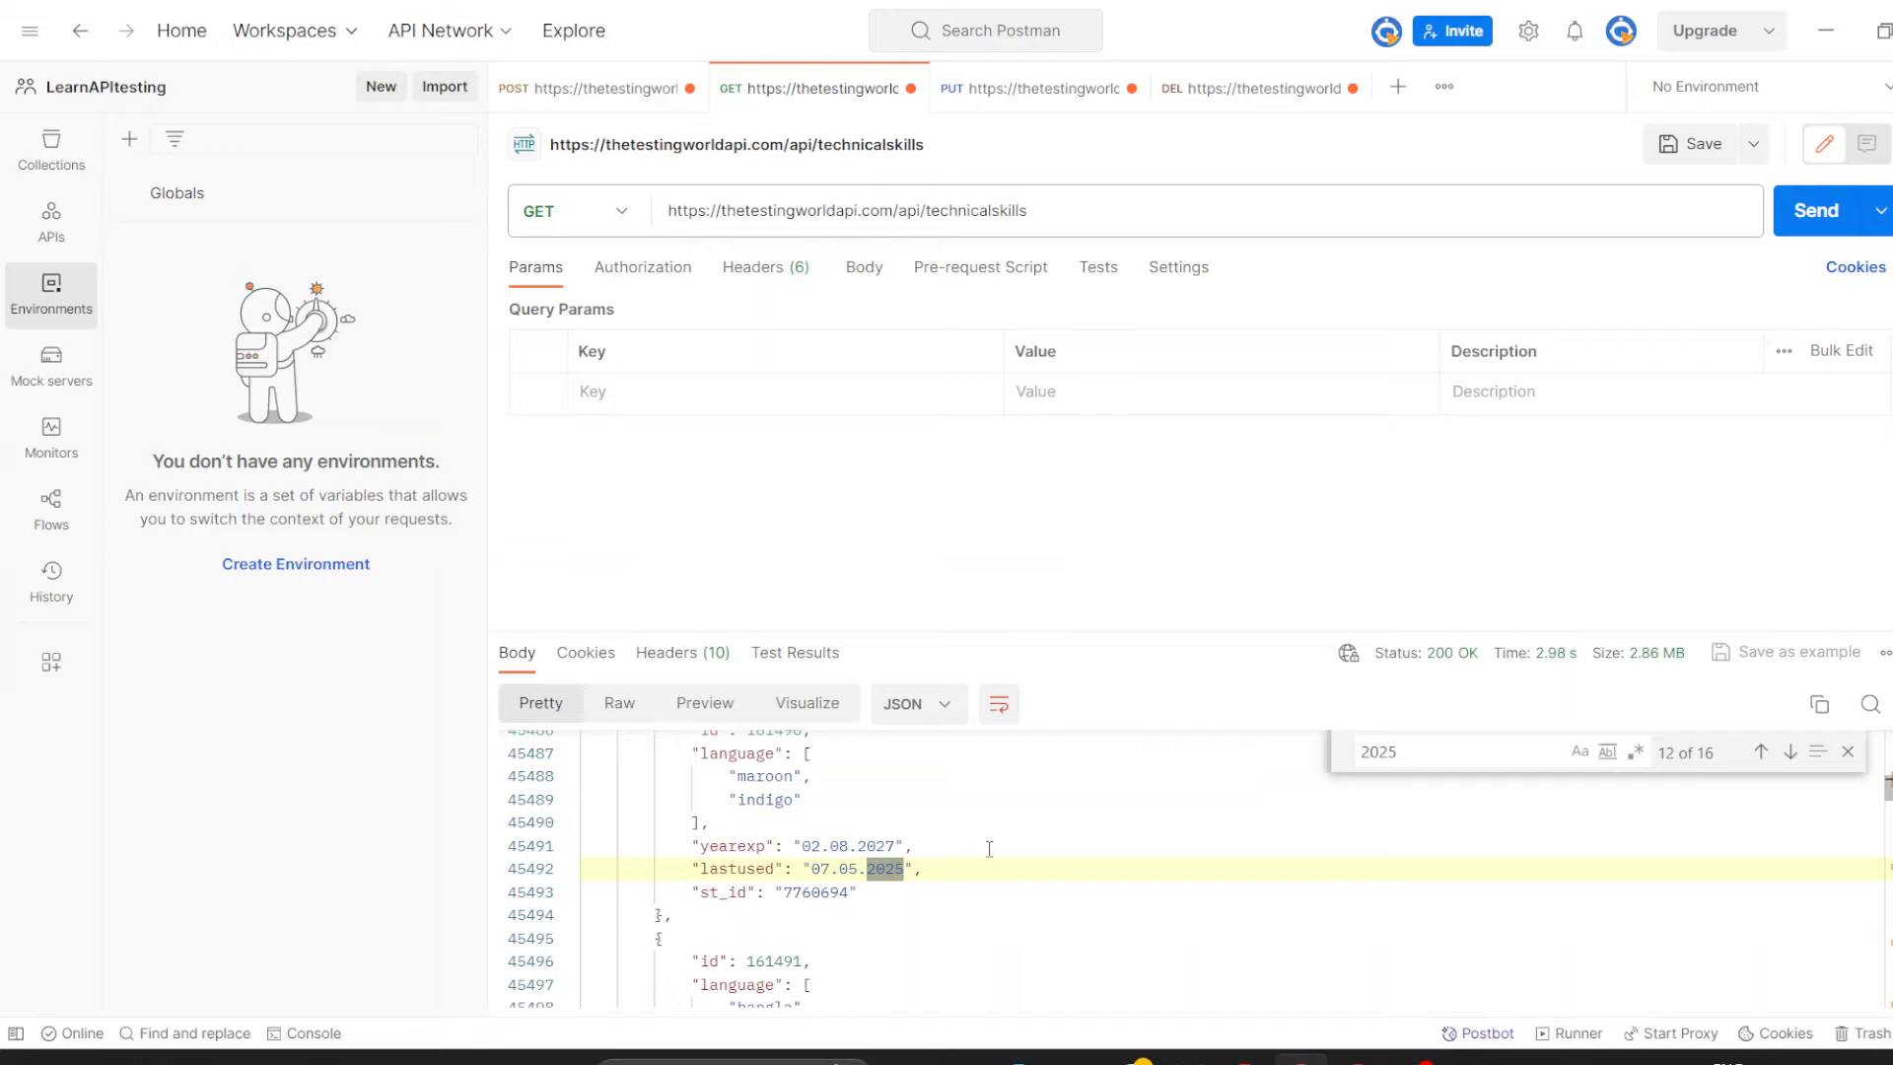
Change the first language in the POST request's body to Telugus and send the request.
{"action": "left_click", "coordinate": [600, 105]}
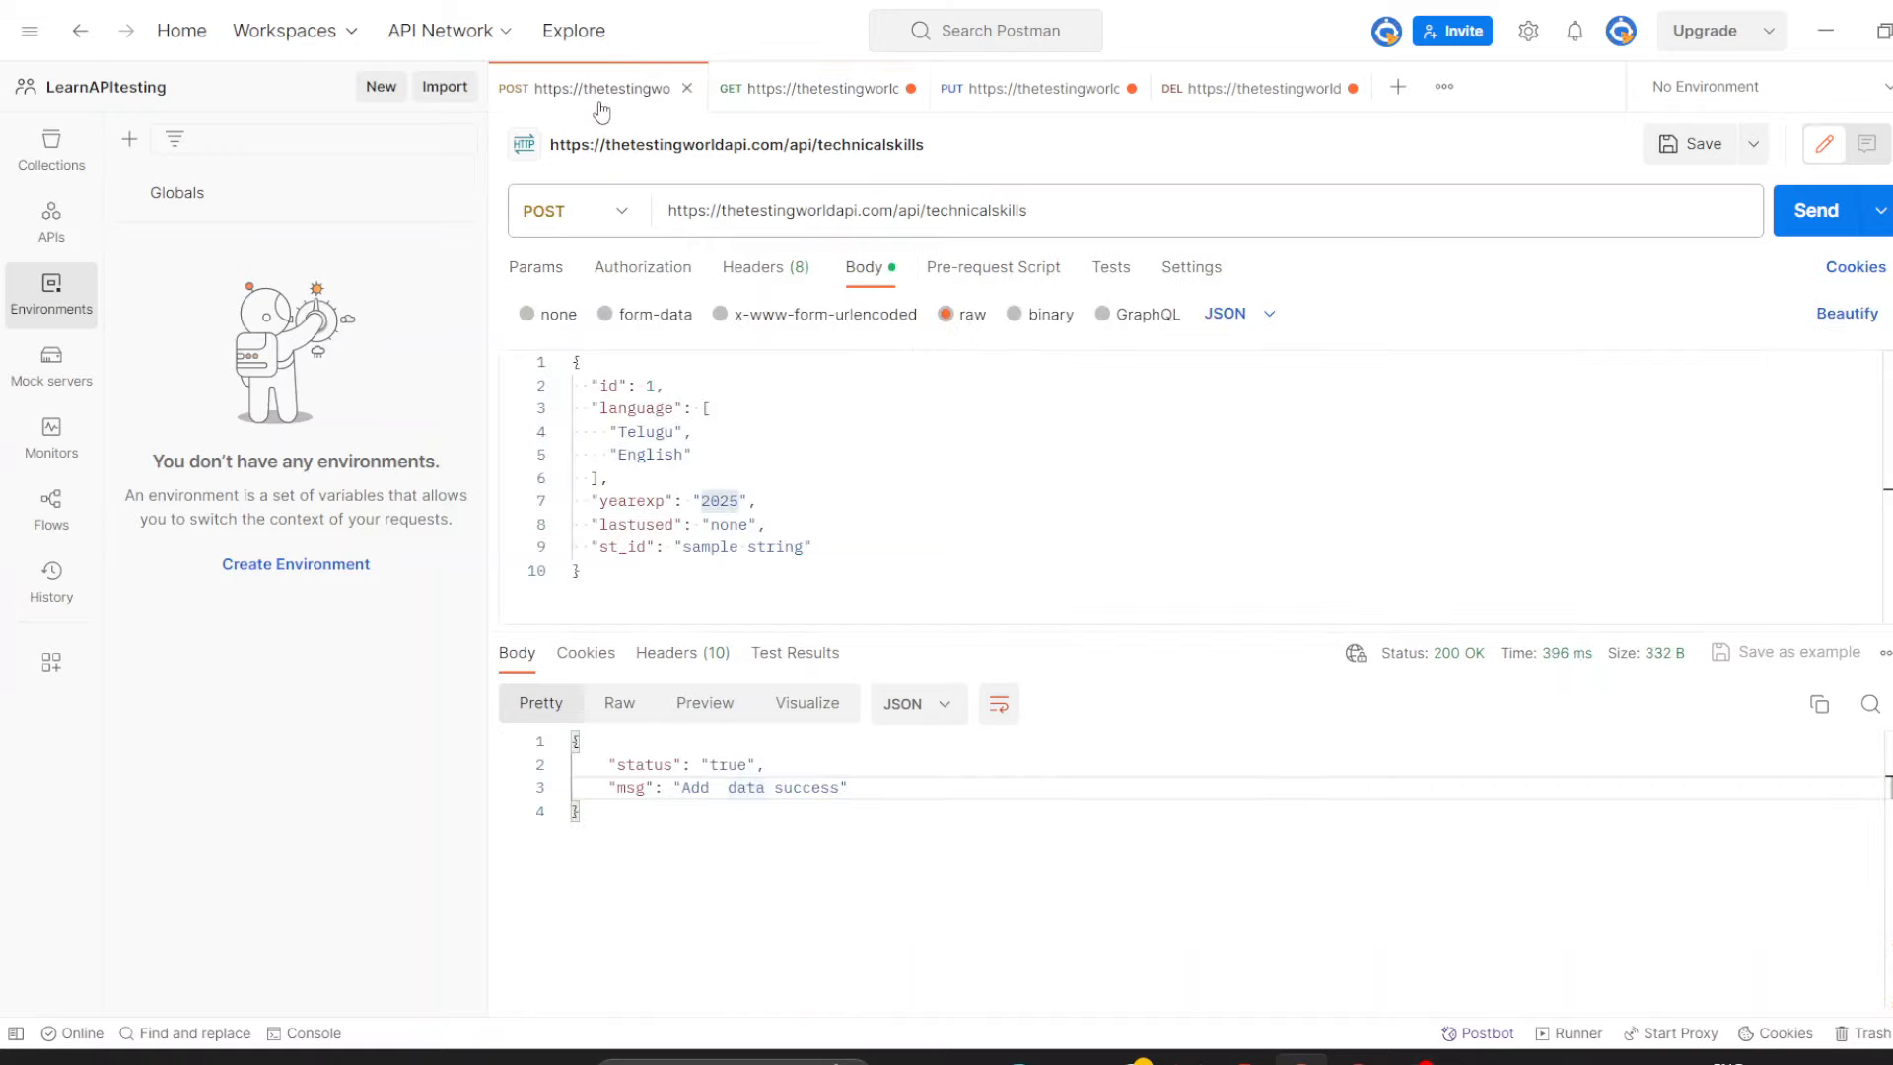
{"action": "left_click", "coordinate": [675, 431]}
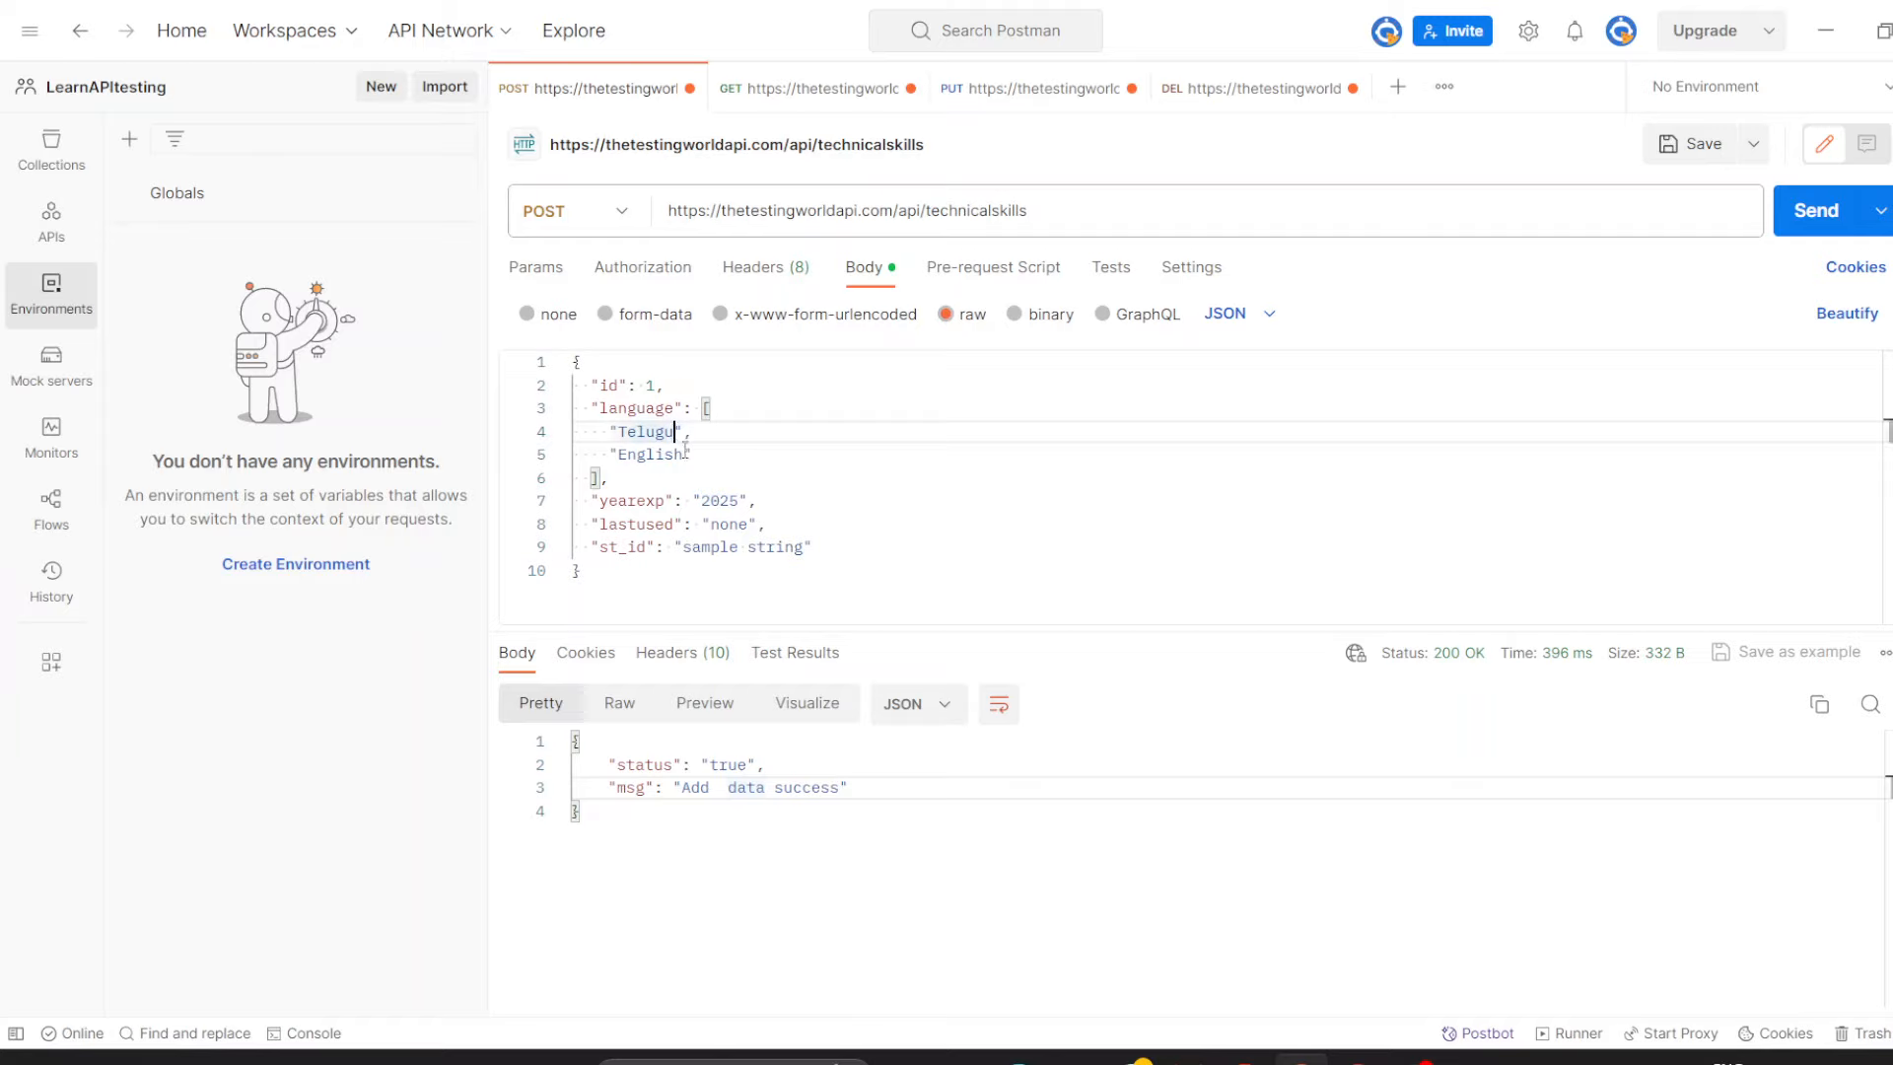
{"action": "type", "text": "s"}
{"action": "left_click", "coordinate": [1819, 210]}
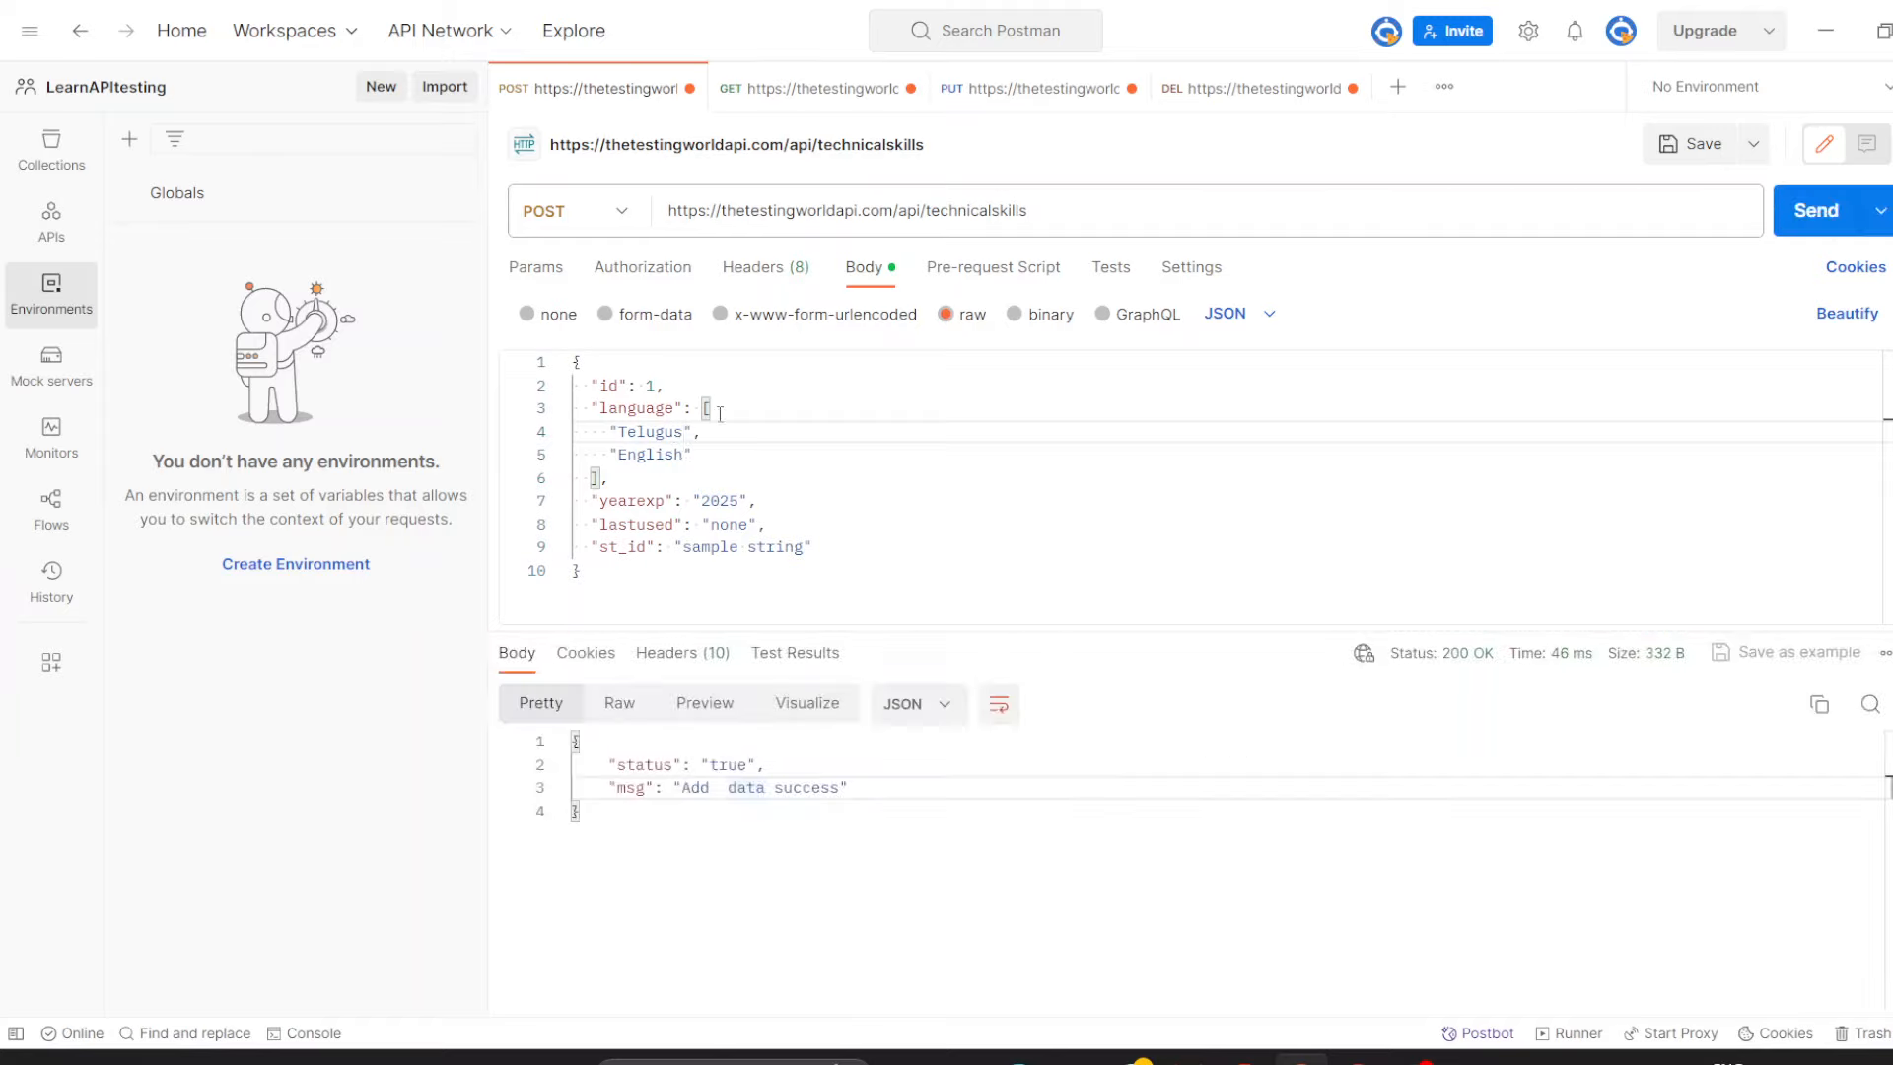
Resend the GET request for all technicalskills records and search its response for Telugus.
{"action": "double_click", "coordinate": [642, 428]}
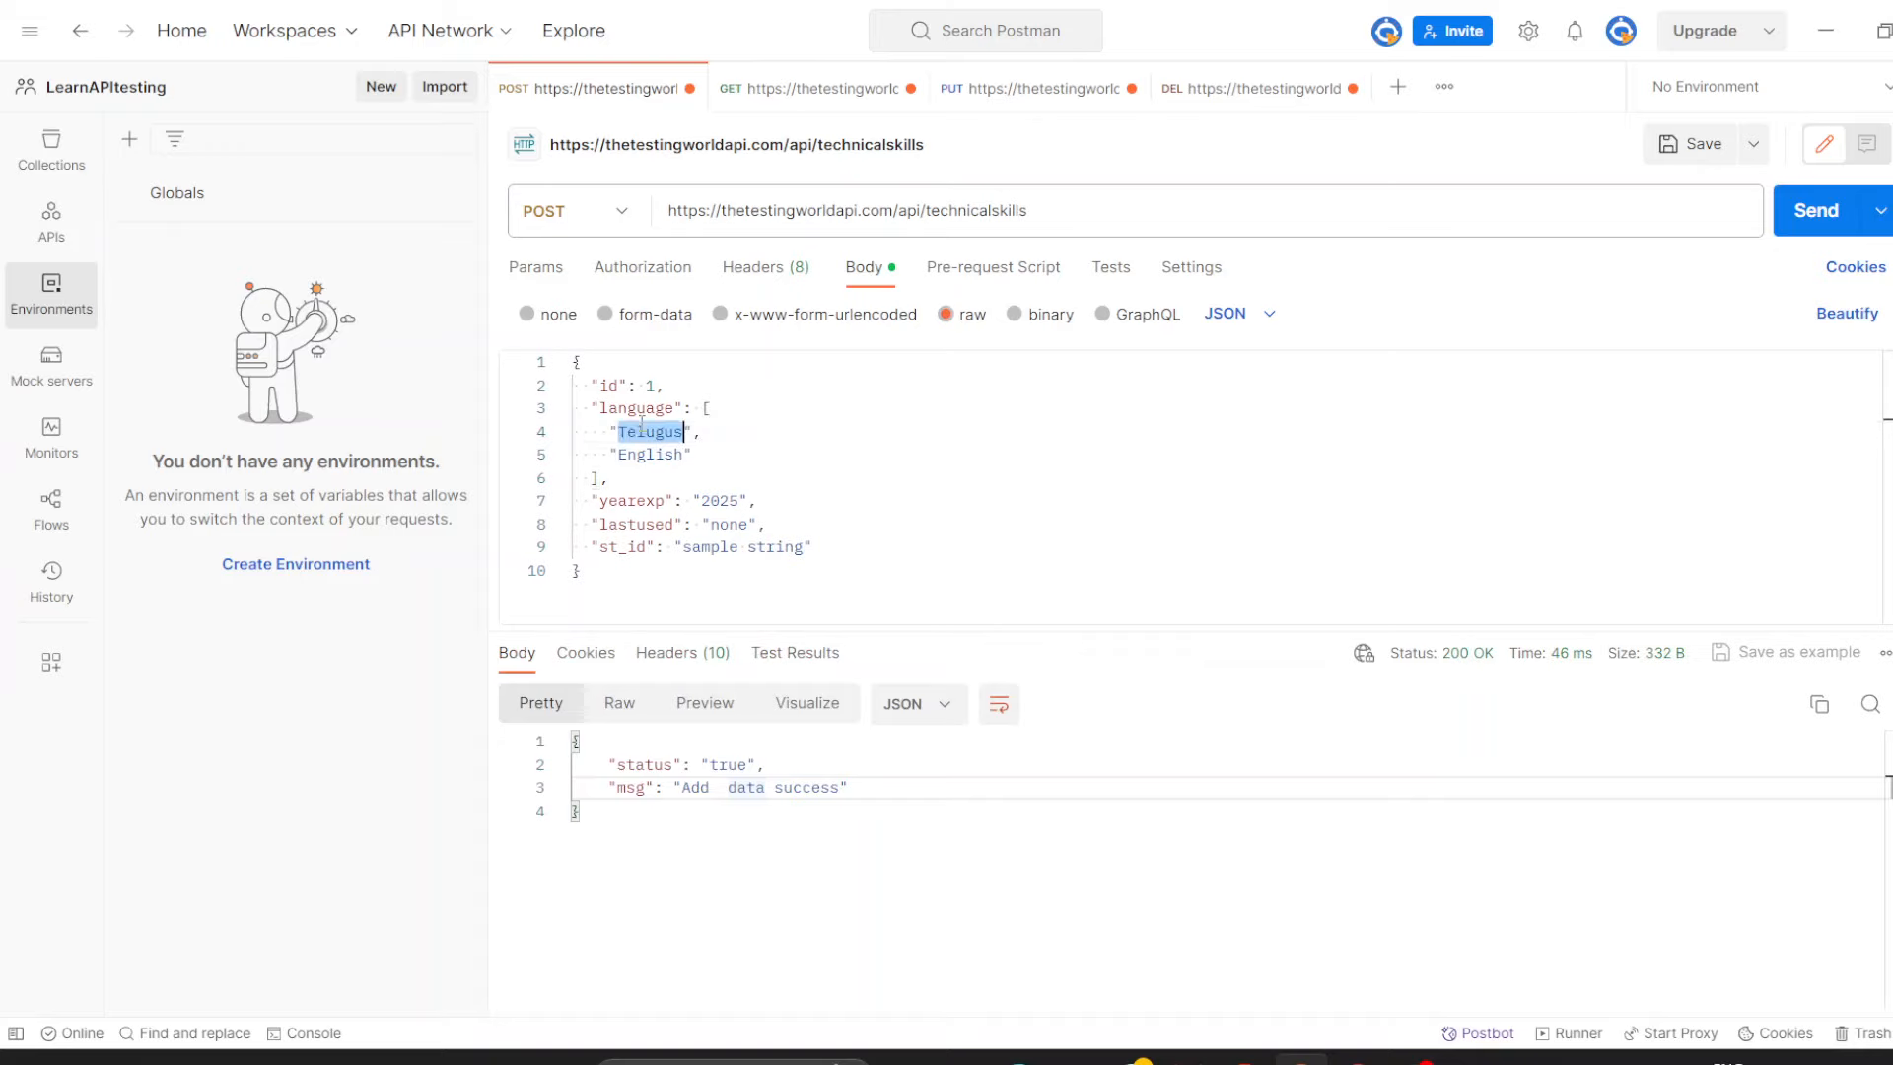
{"action": "left_click", "coordinate": [799, 88]}
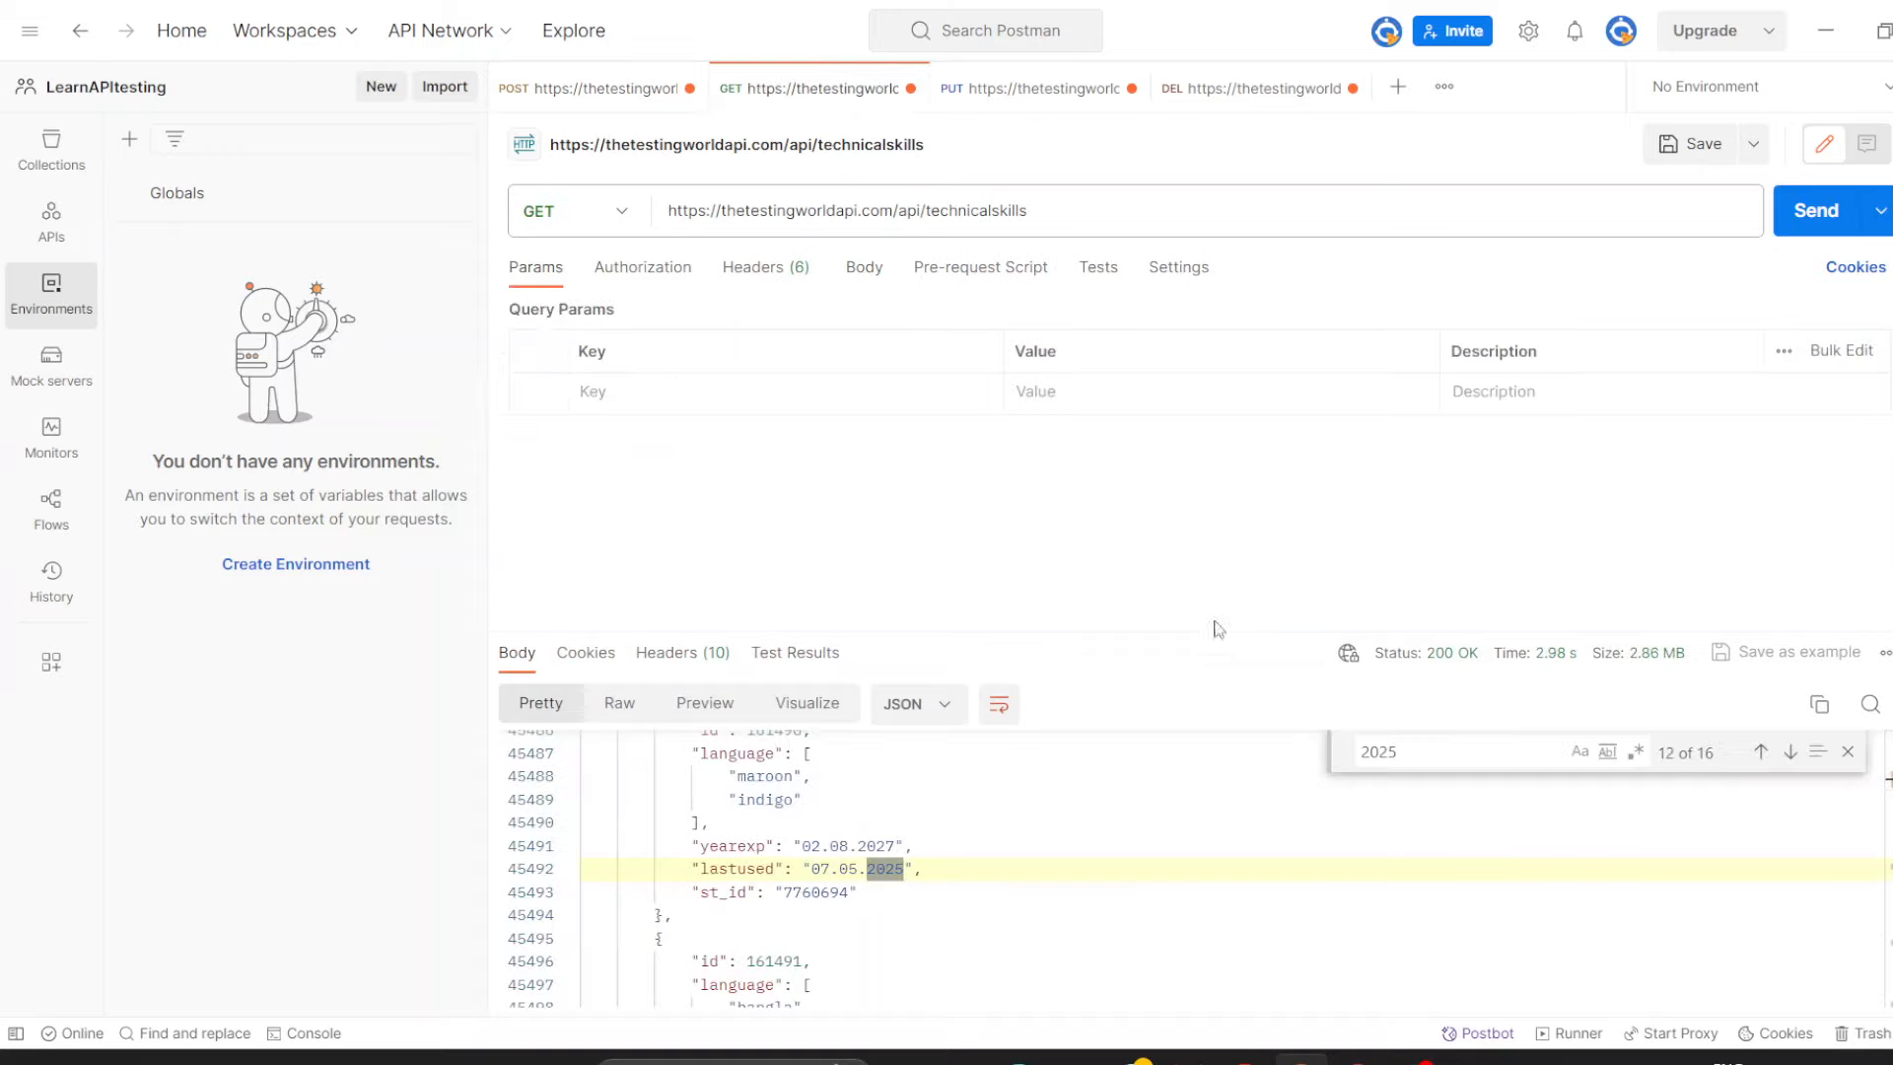
{"action": "left_click", "coordinate": [1829, 225]}
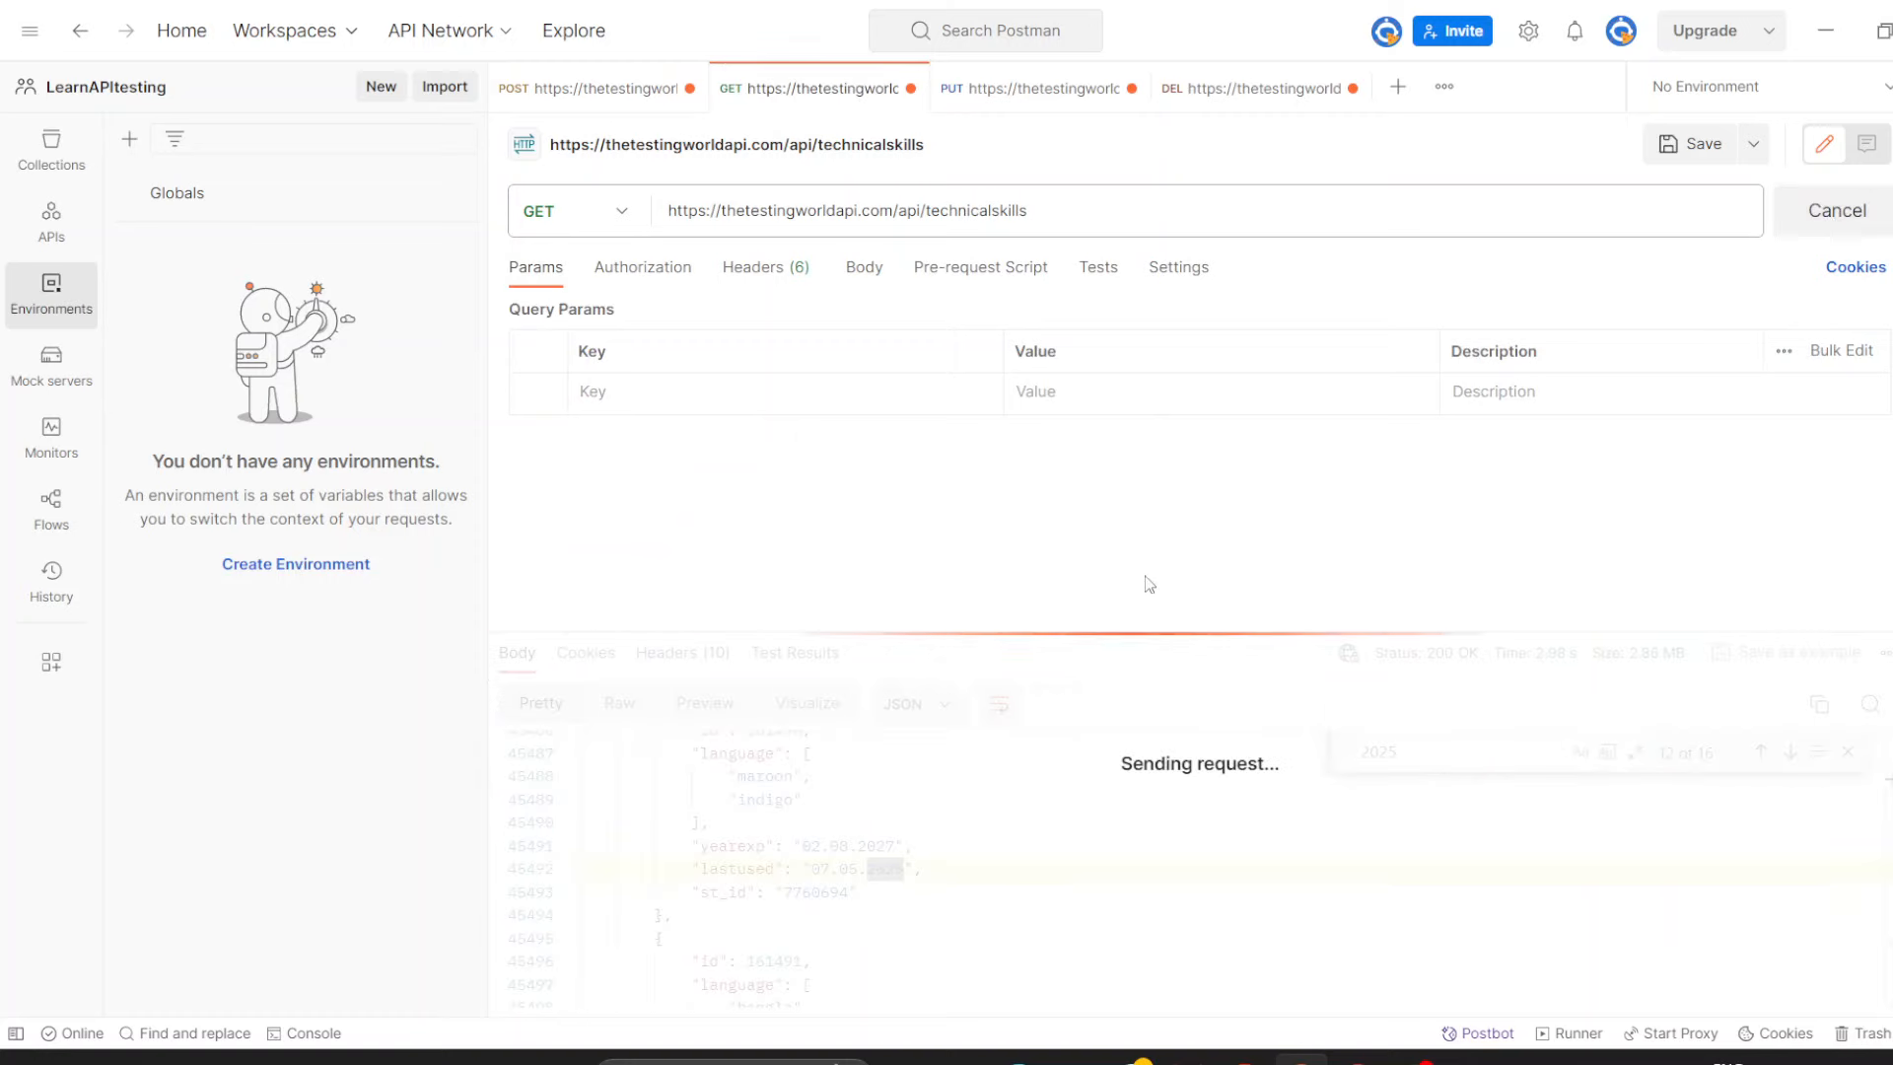
{"action": "double_click", "coordinate": [1410, 754]}
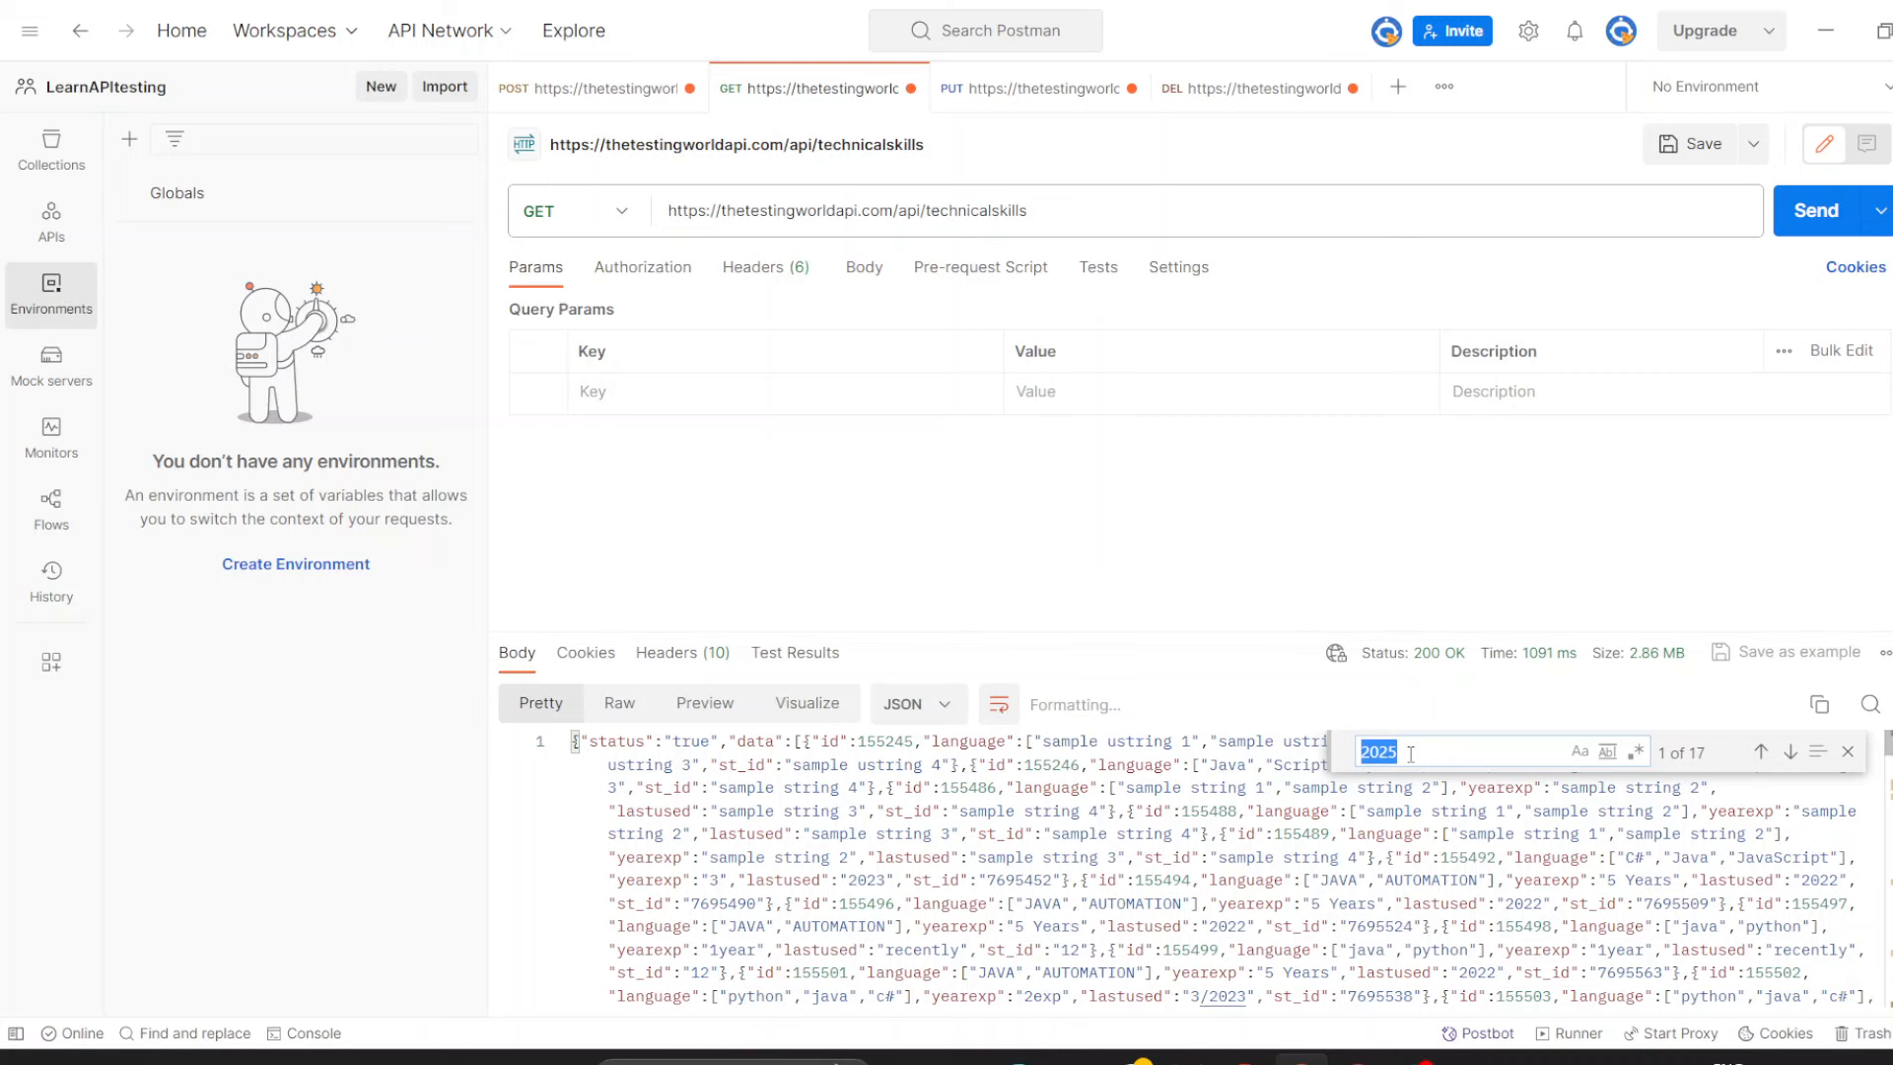
{"action": "type", "text": "Telugus"}
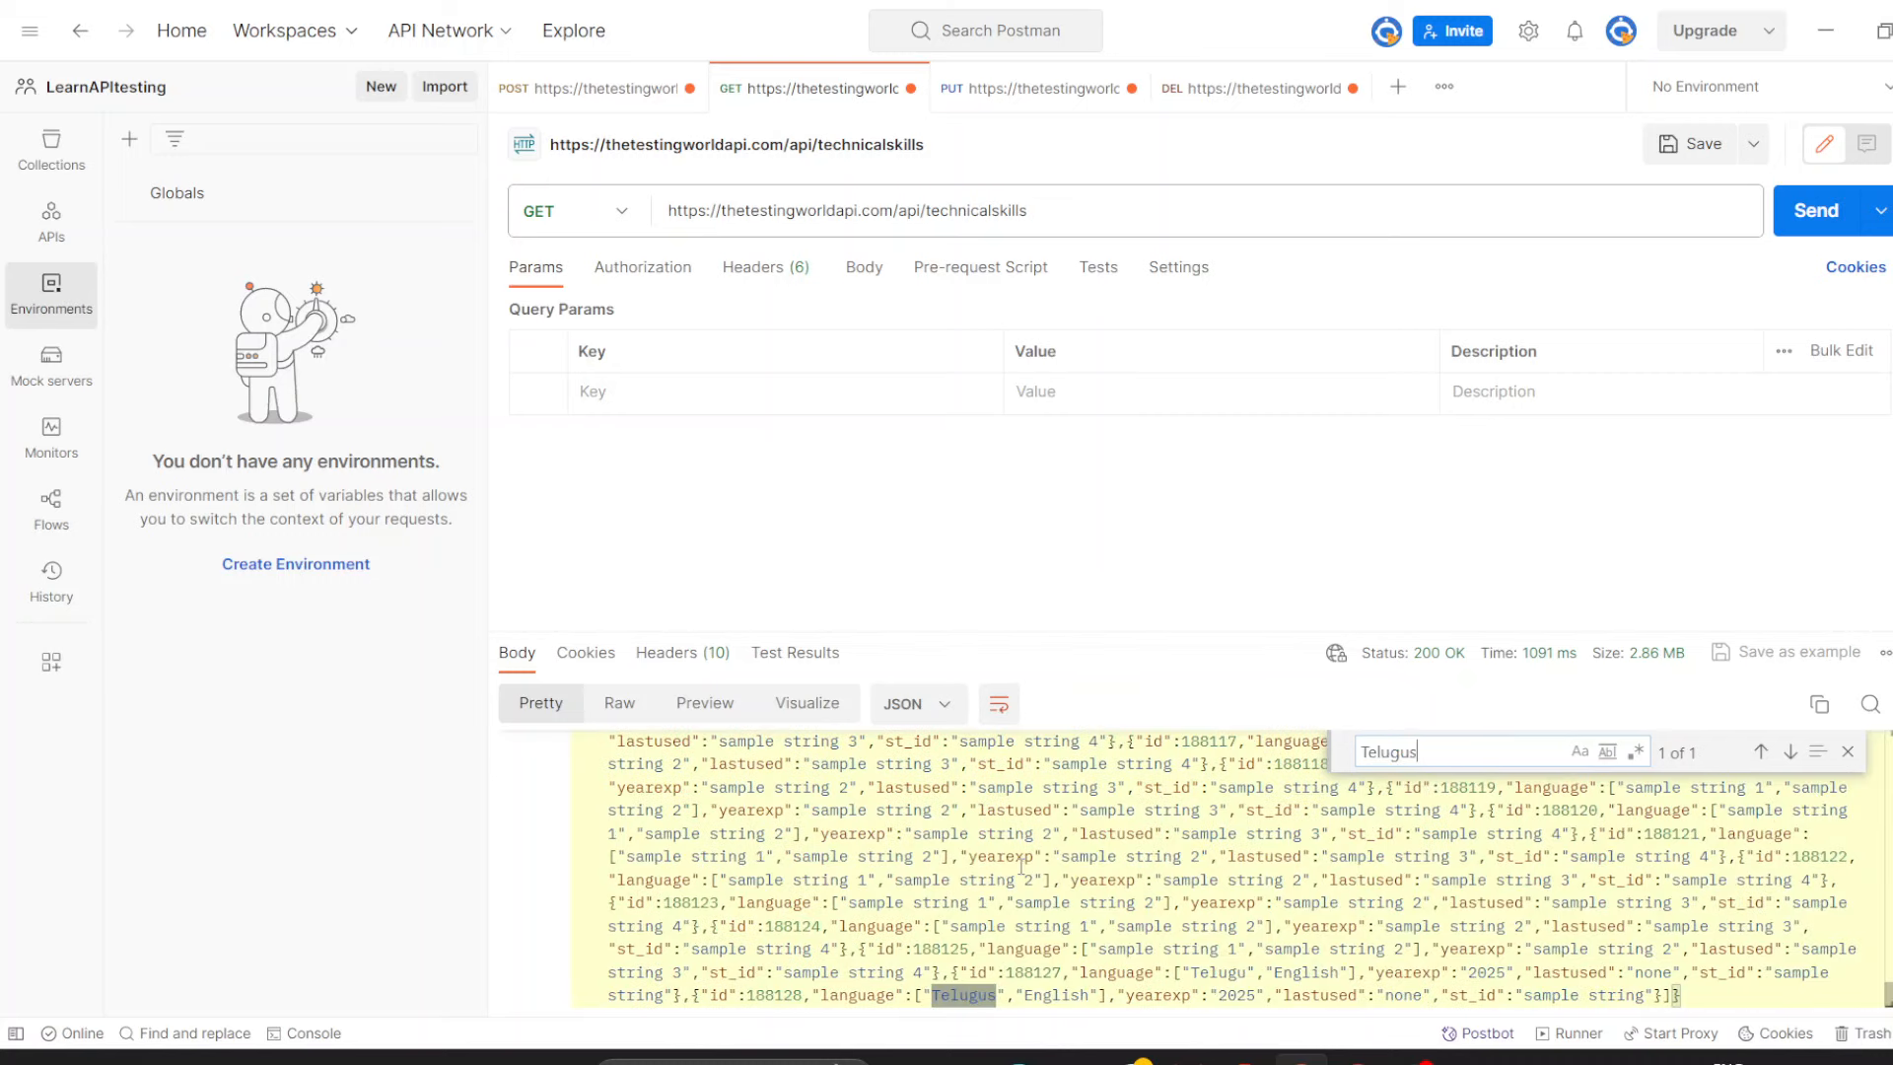
{"action": "key", "text": "ctrl+a"}
{"action": "left_click", "coordinate": [1788, 754]}
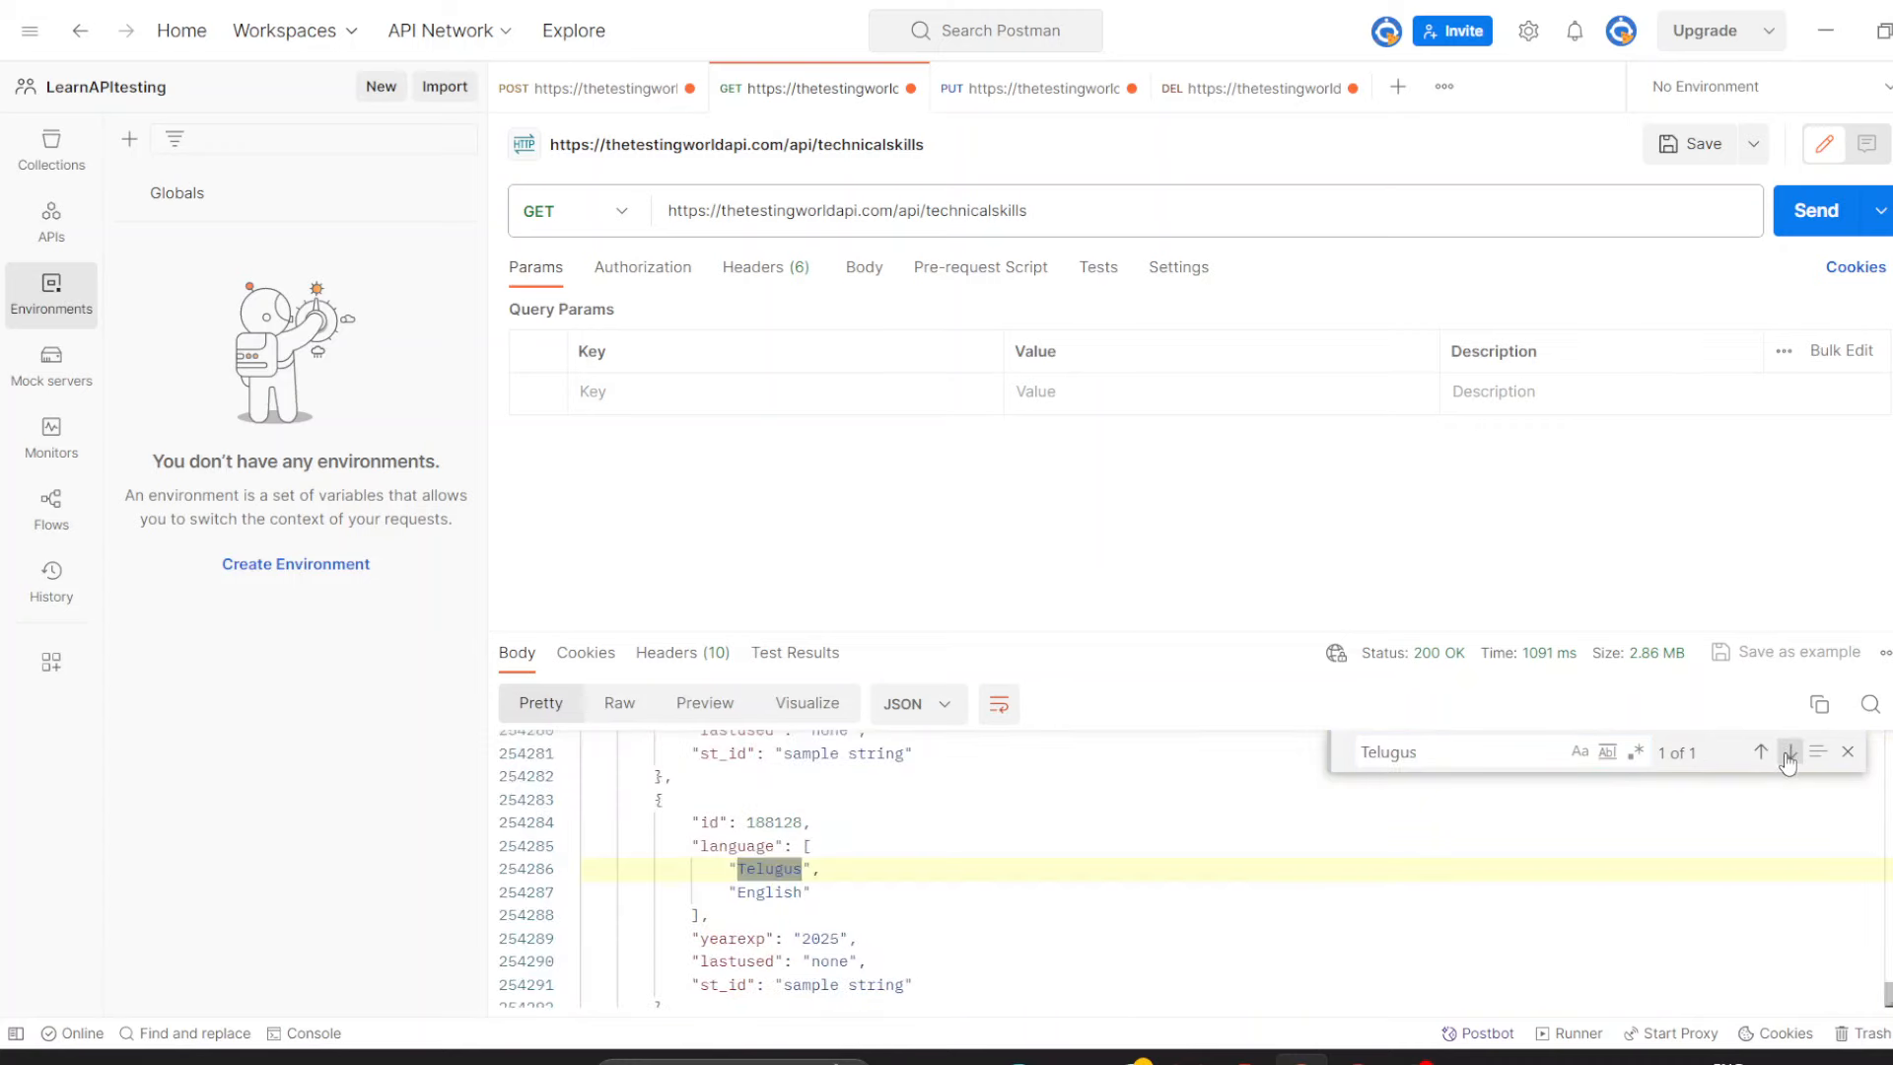
Replace the record id in the PUT request's URL with 188128, the id of the Telugus record in the GET response.
{"action": "double_click", "coordinate": [776, 823]}
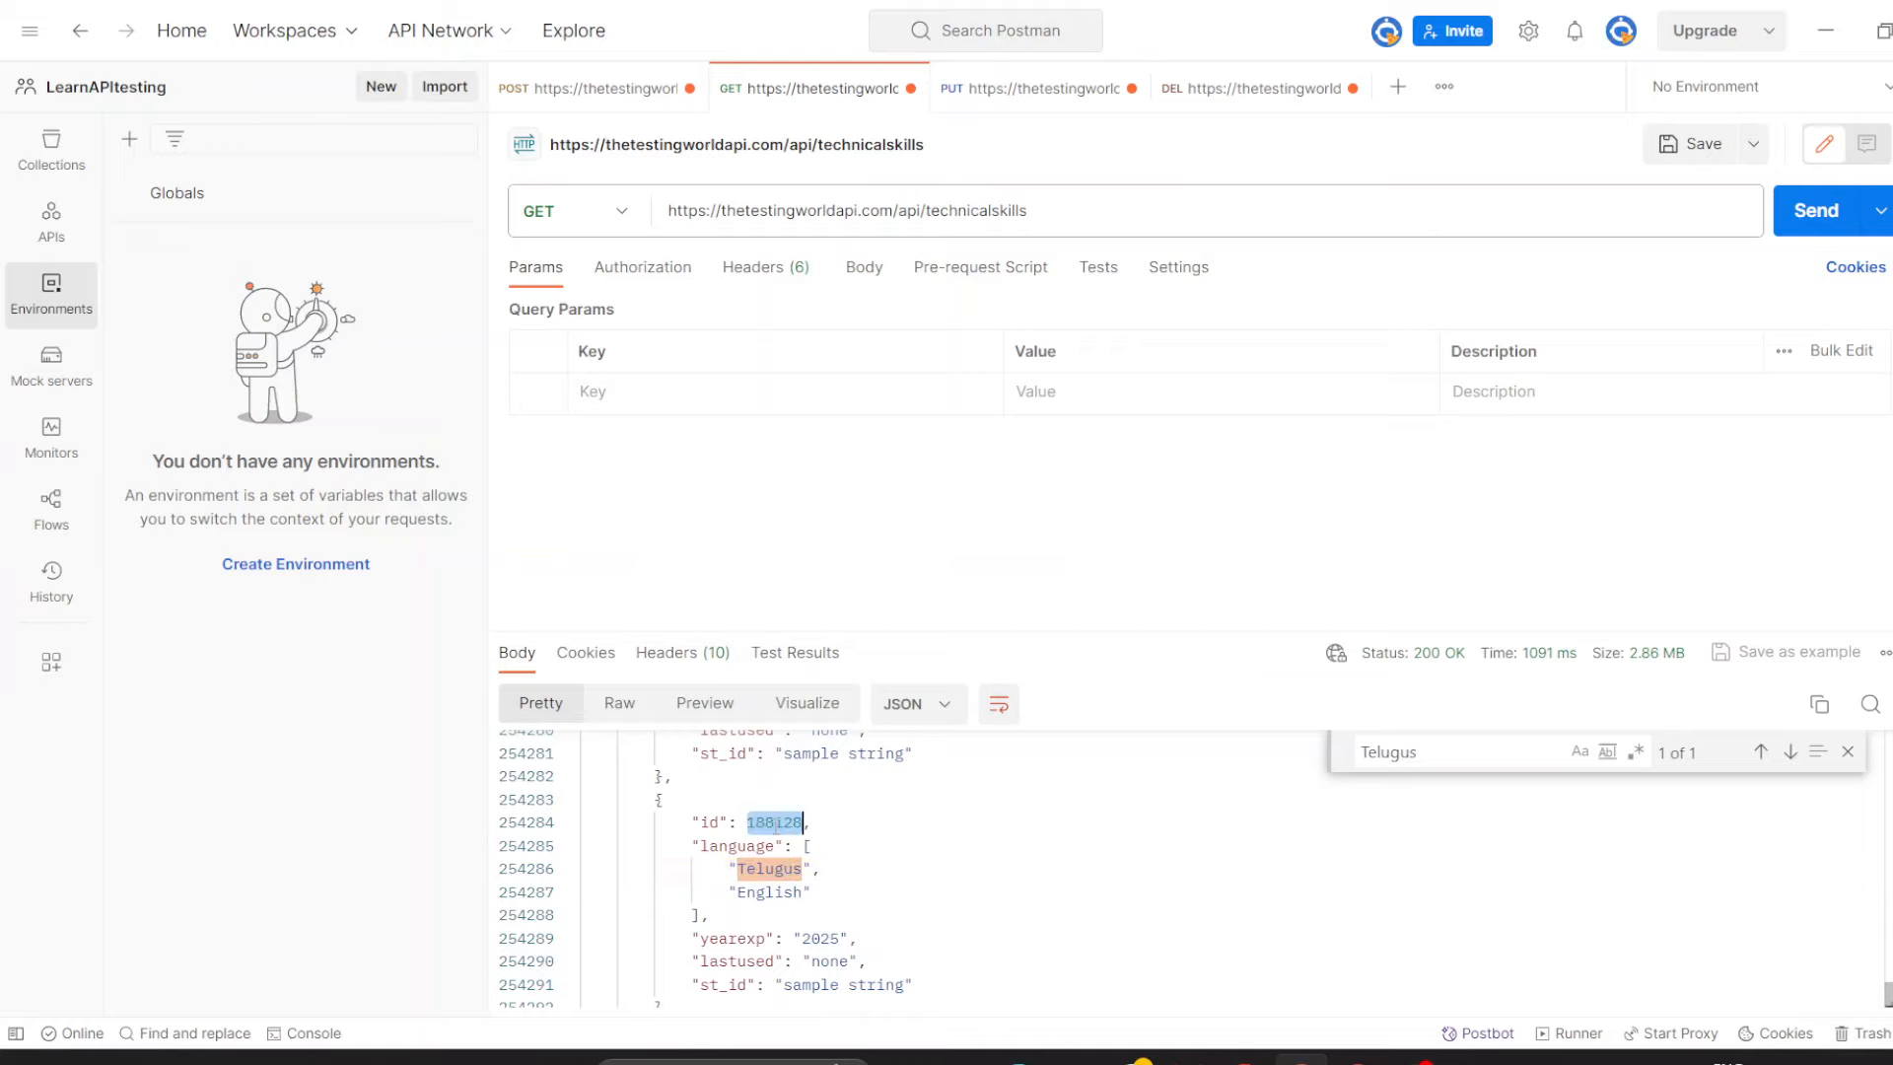
{"action": "left_click", "coordinate": [986, 104]}
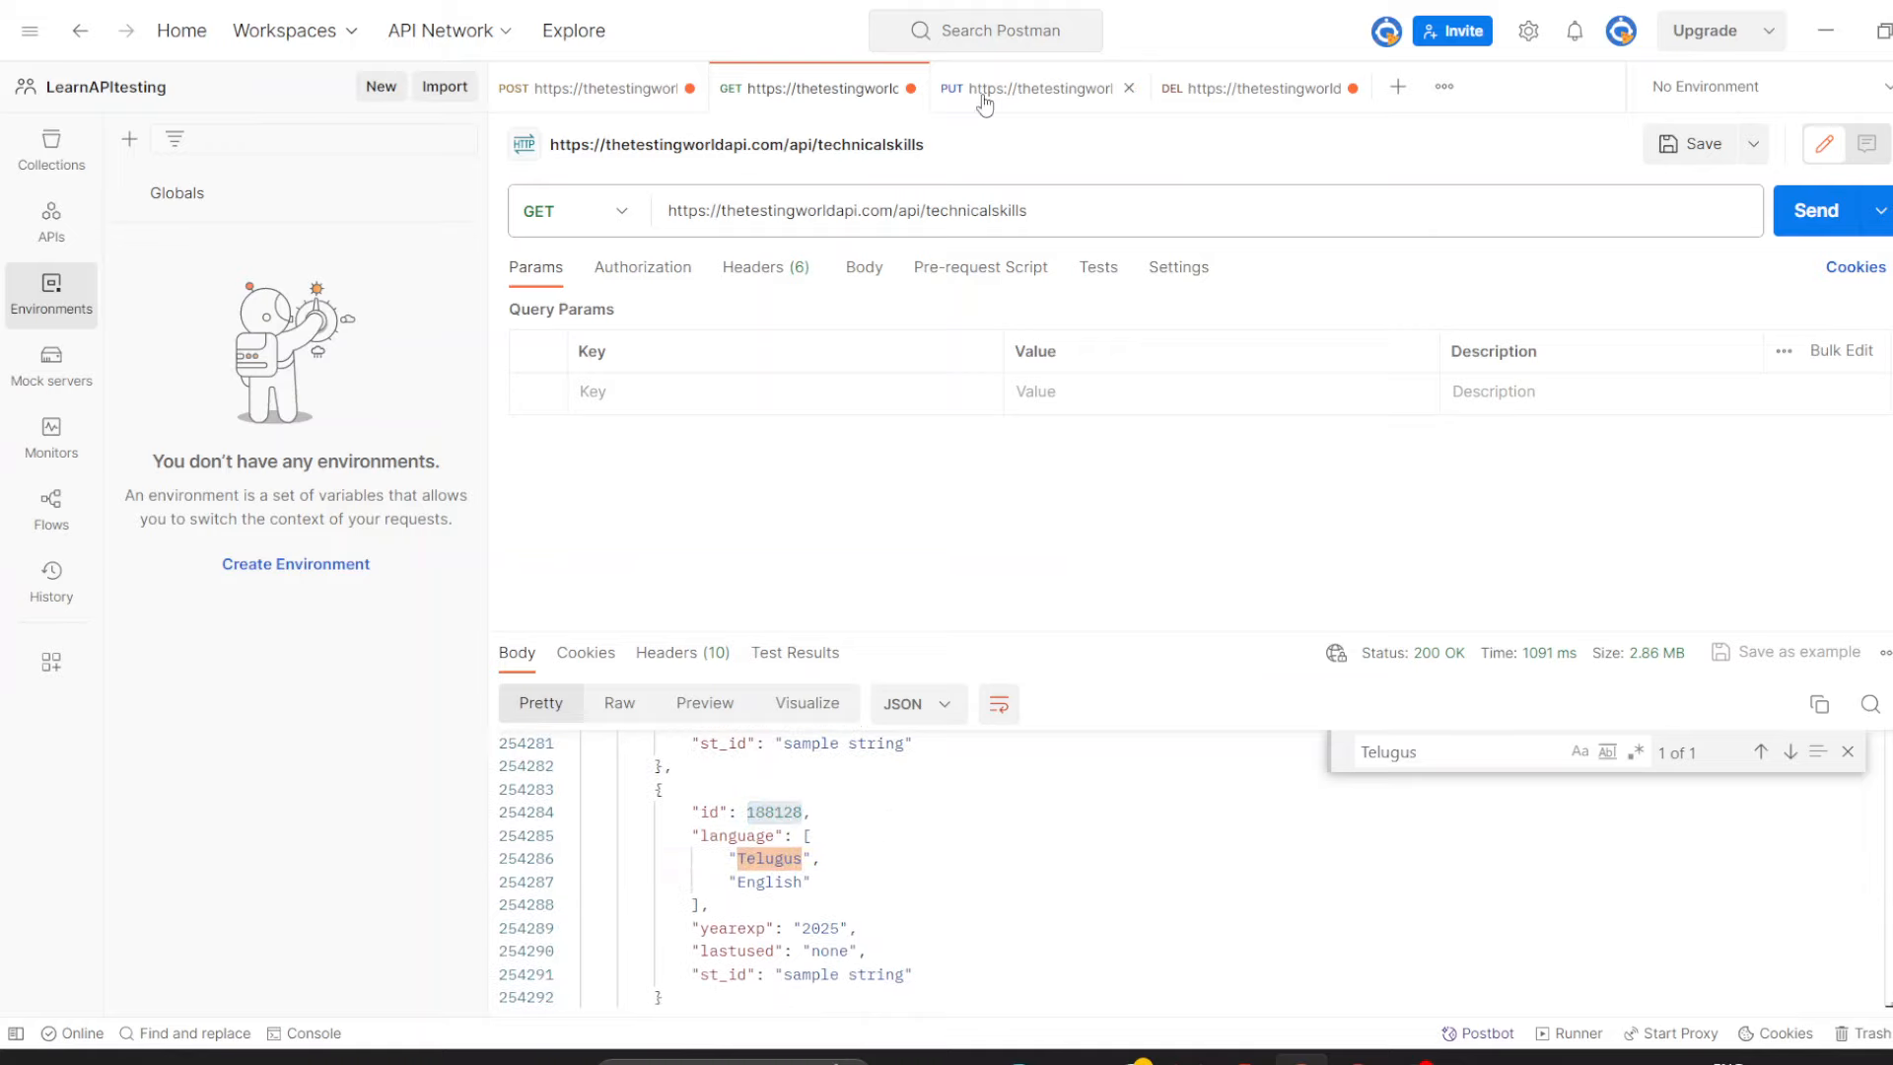
{"action": "left_click", "coordinate": [984, 105]}
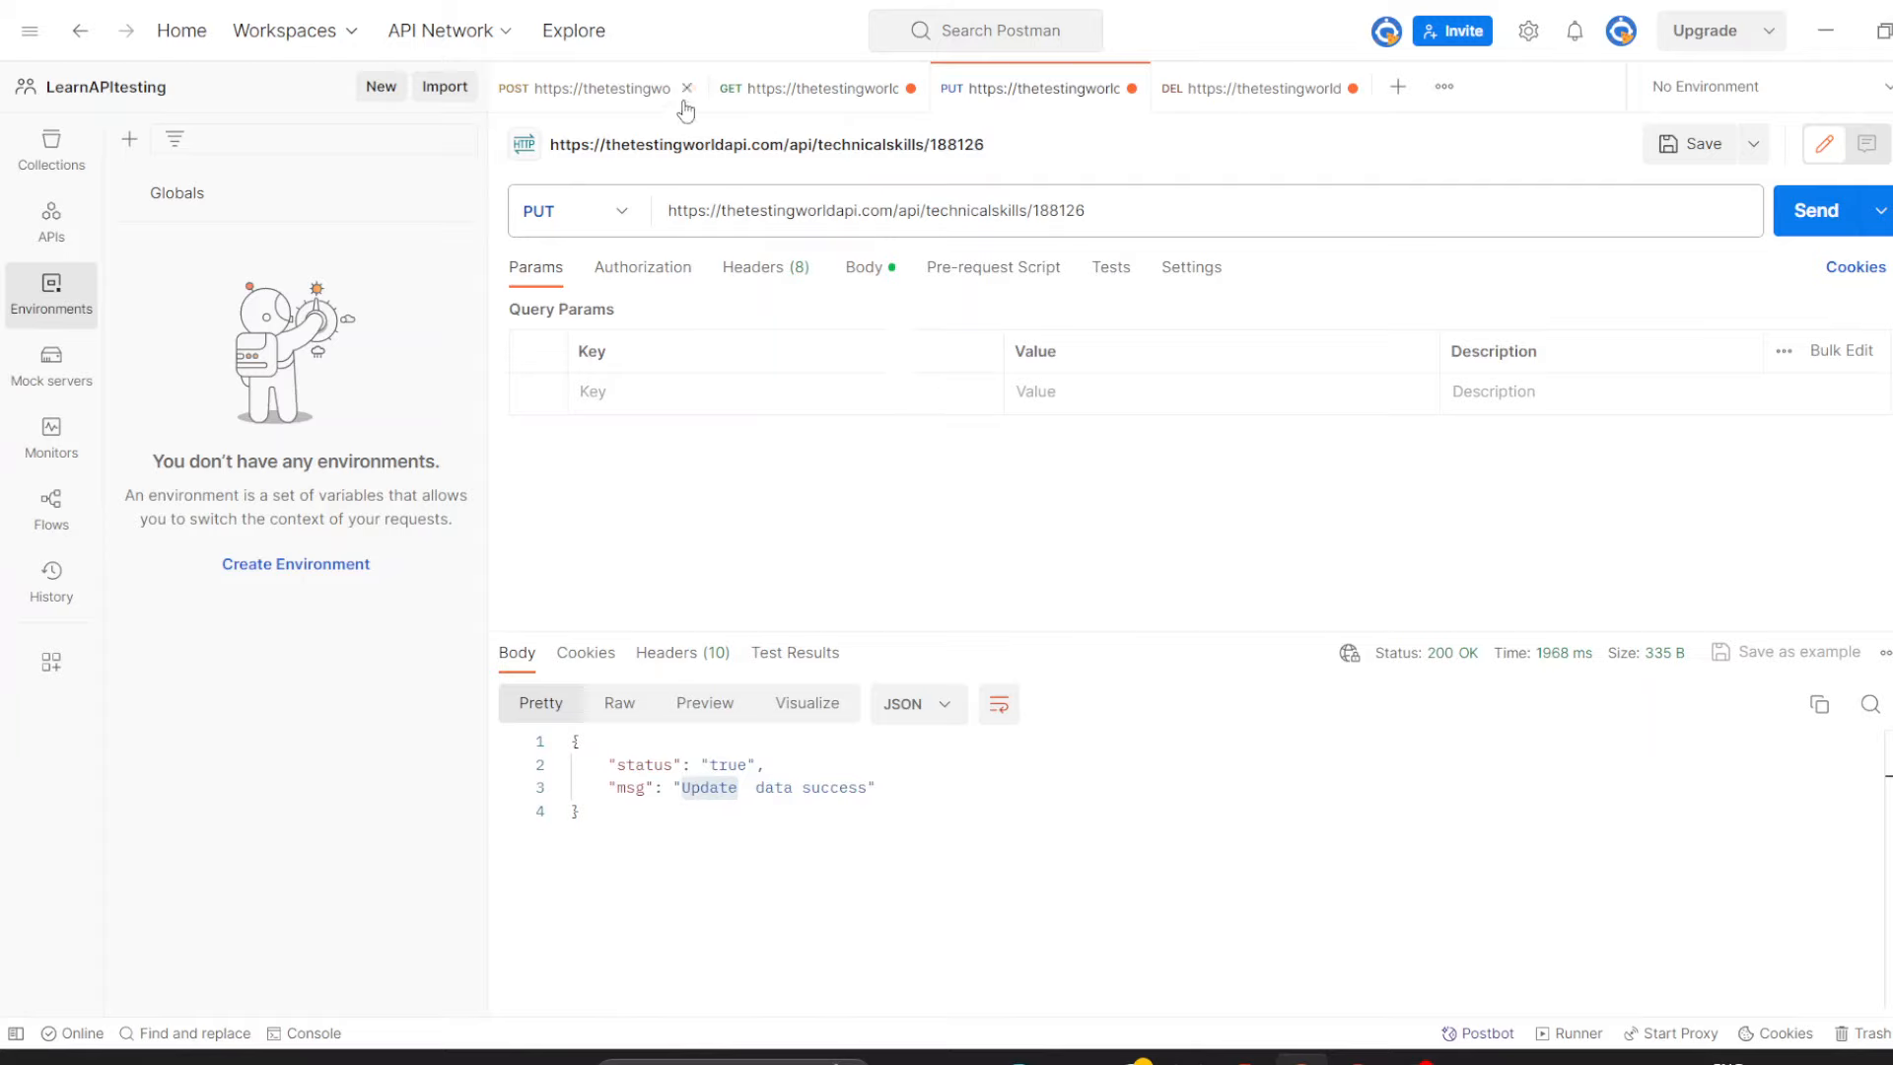
{"action": "left_click", "coordinate": [781, 103]}
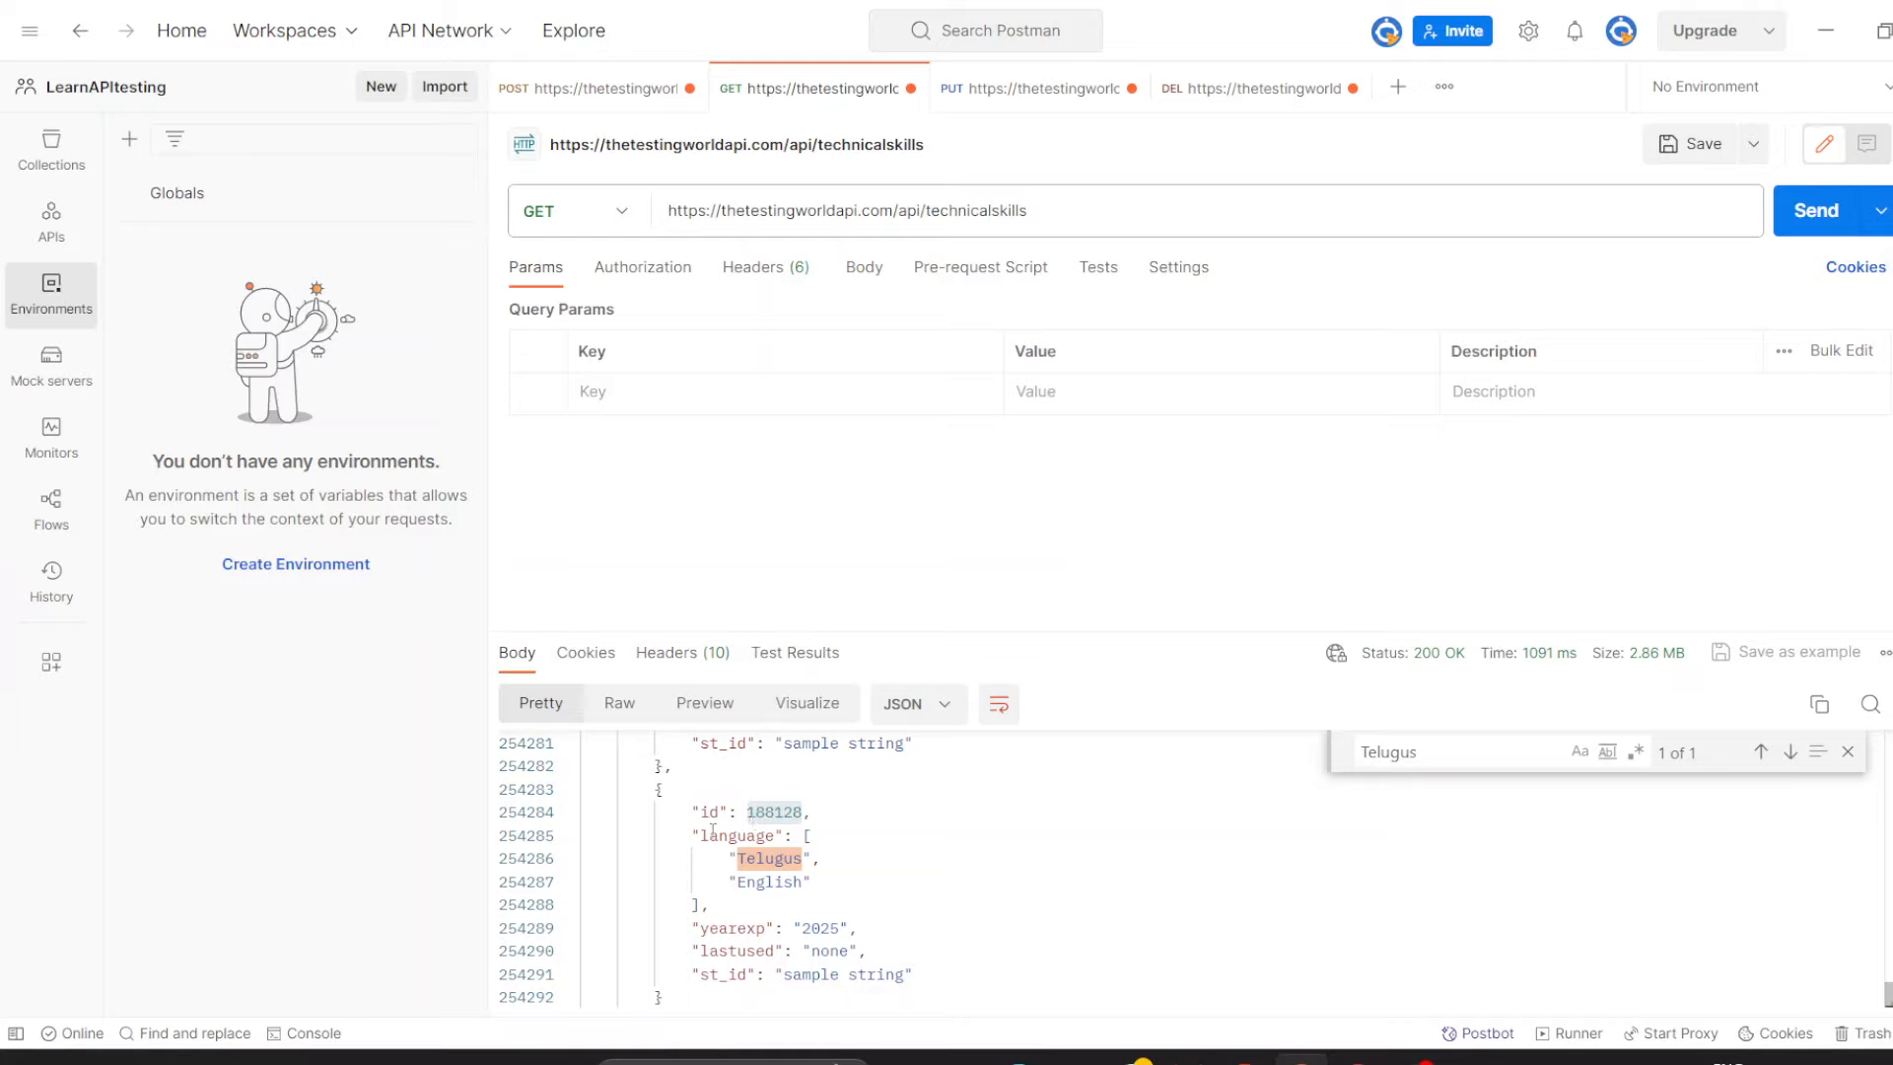
{"action": "left_click_drag", "start_coordinate": [694, 813], "coordinate": [803, 809]}
{"action": "double_click", "coordinate": [772, 811]}
{"action": "left_click", "coordinate": [1067, 104]}
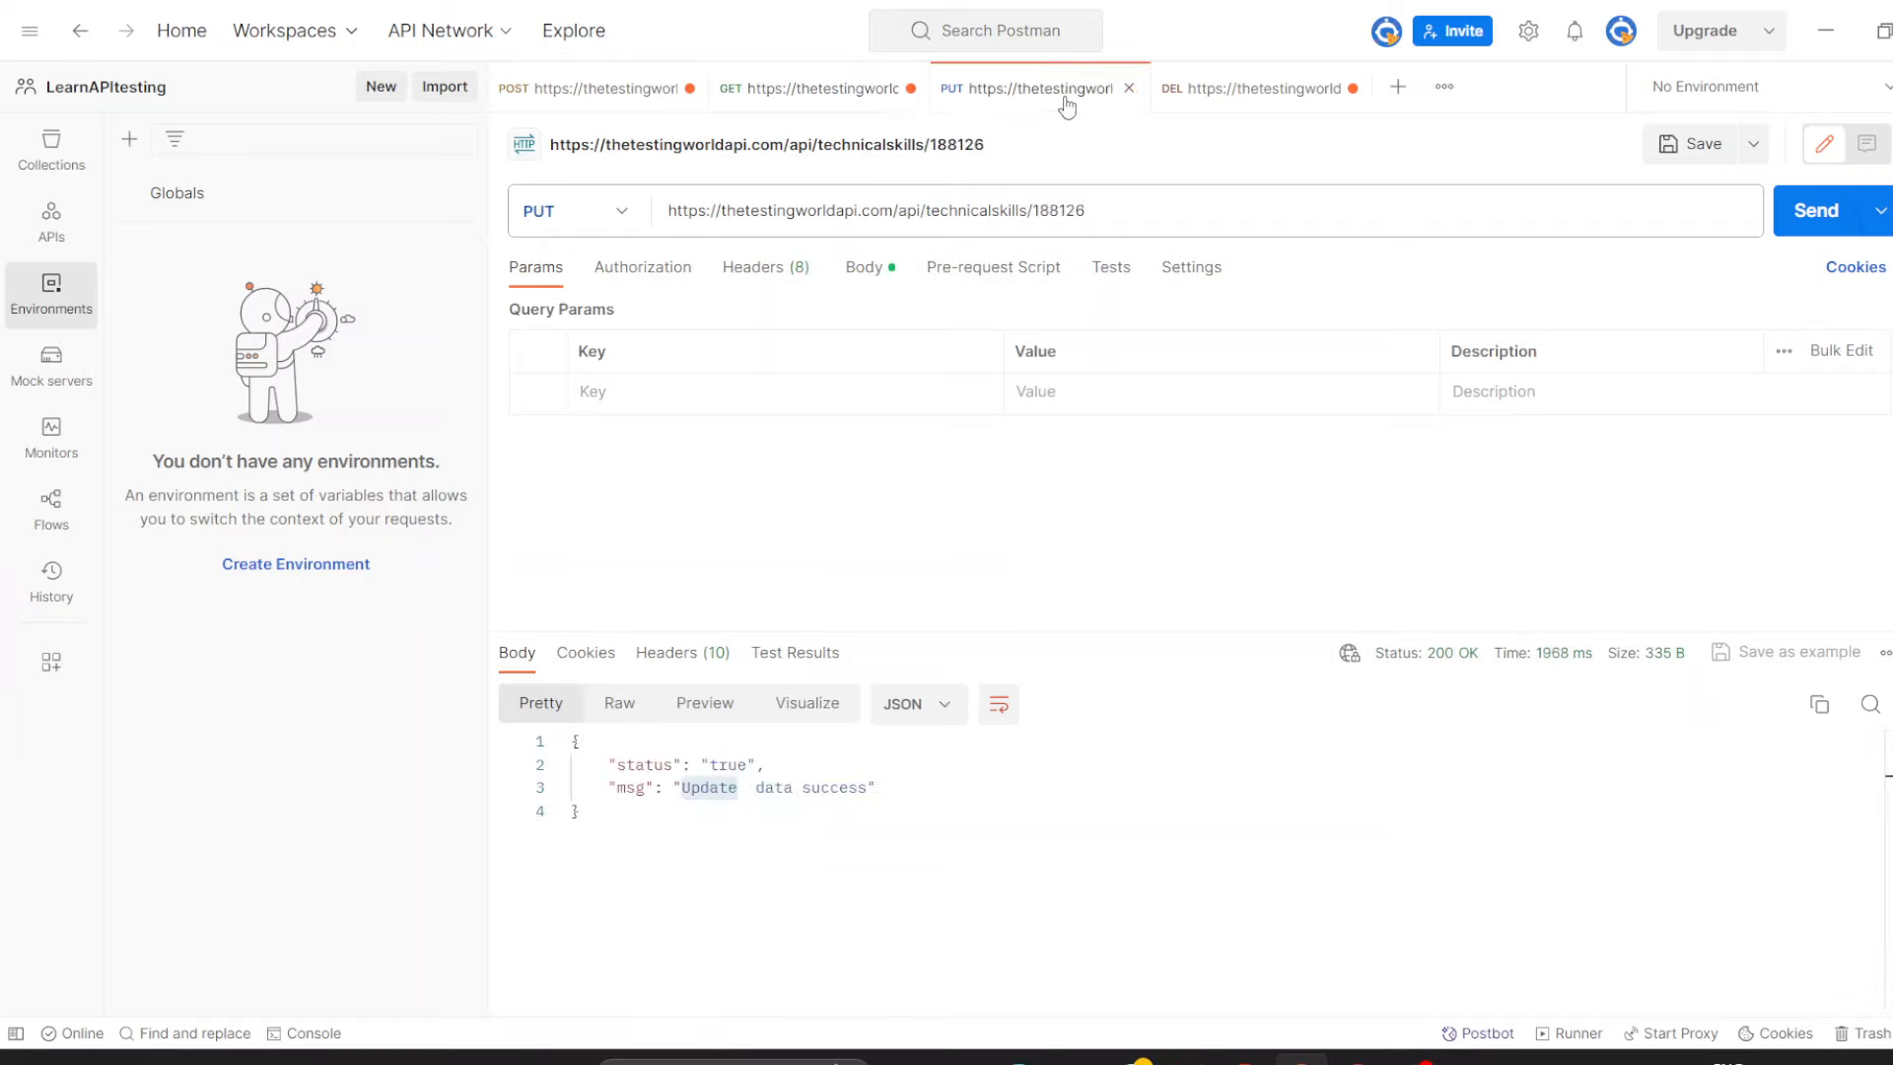
{"action": "double_click", "coordinate": [1037, 214]}
{"action": "type", "text": "188128"}
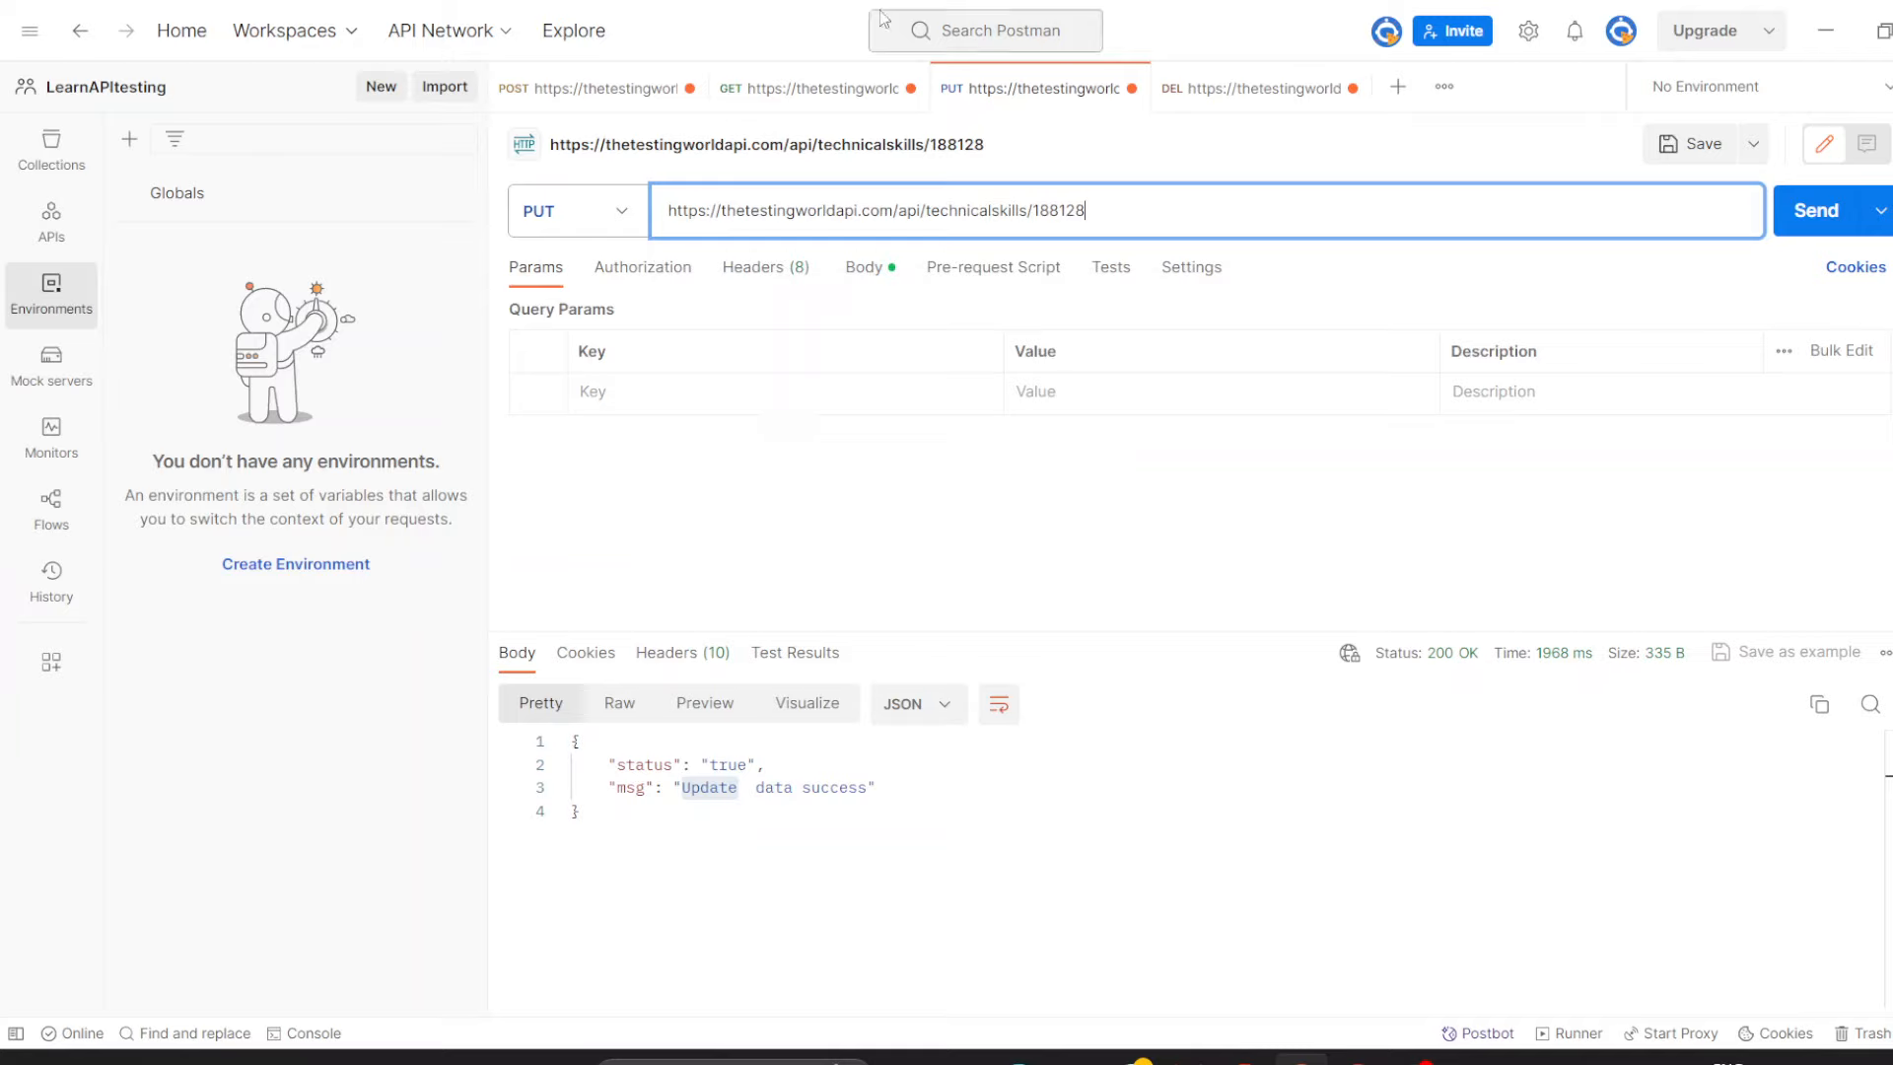
Replace the PUT request's JSON body with the body copied from the POST request.
{"action": "left_click", "coordinate": [647, 93]}
{"action": "left_click", "coordinate": [647, 90]}
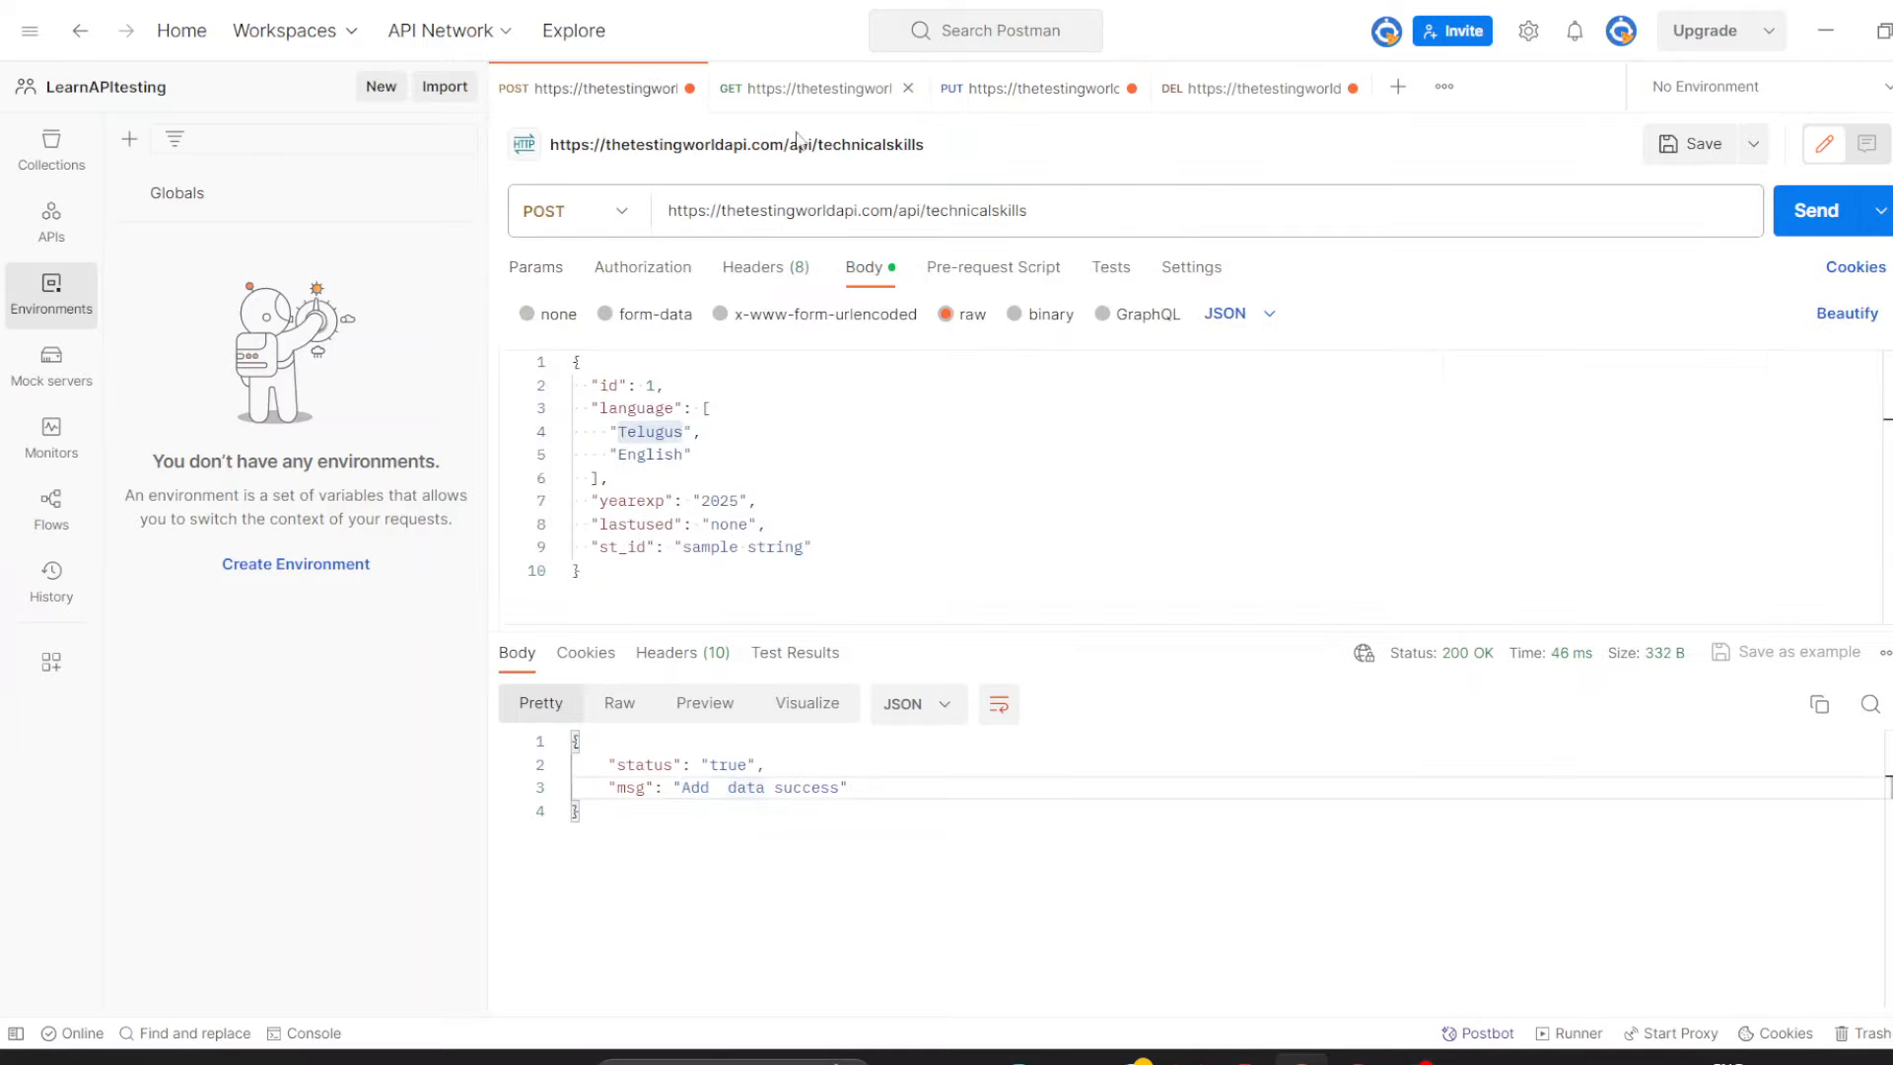
{"action": "left_click_drag", "start_coordinate": [592, 577], "coordinate": [550, 364]}
{"action": "key", "text": "ctrl+c"}
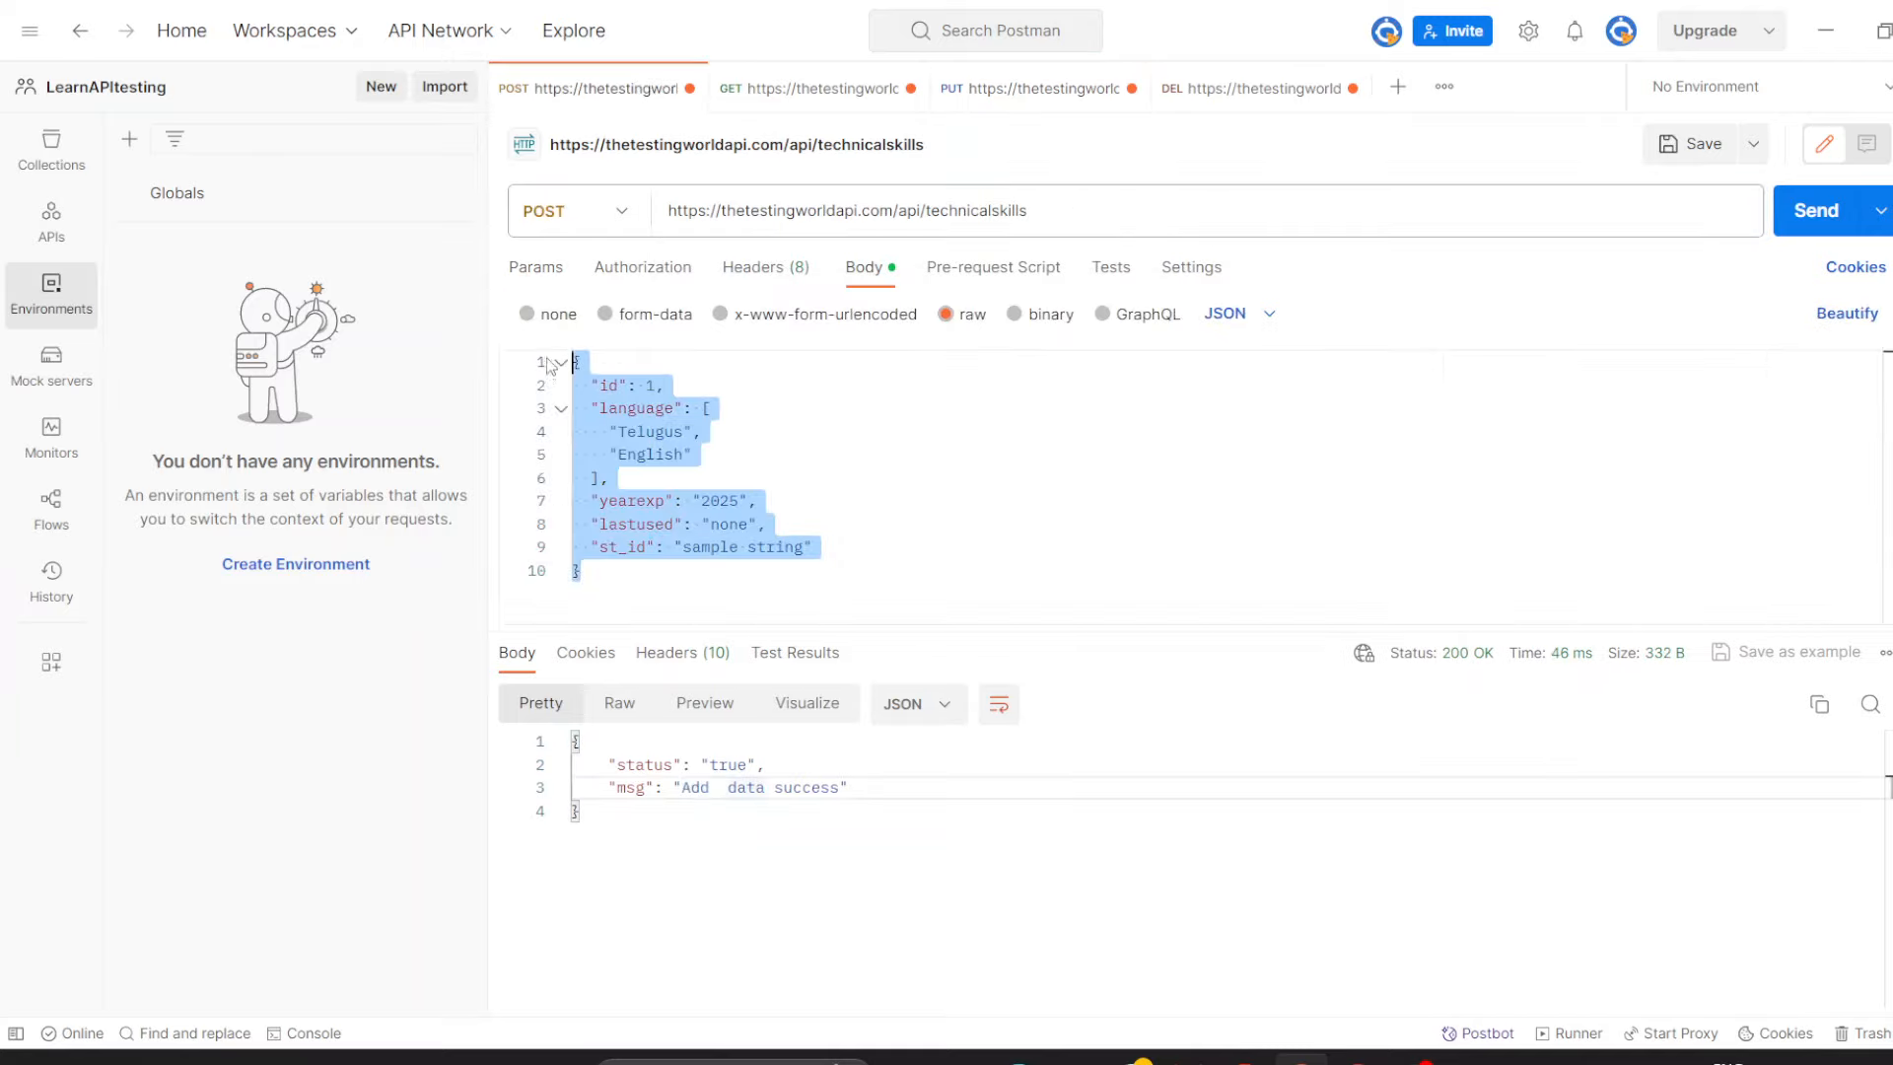
{"action": "left_click", "coordinate": [994, 89]}
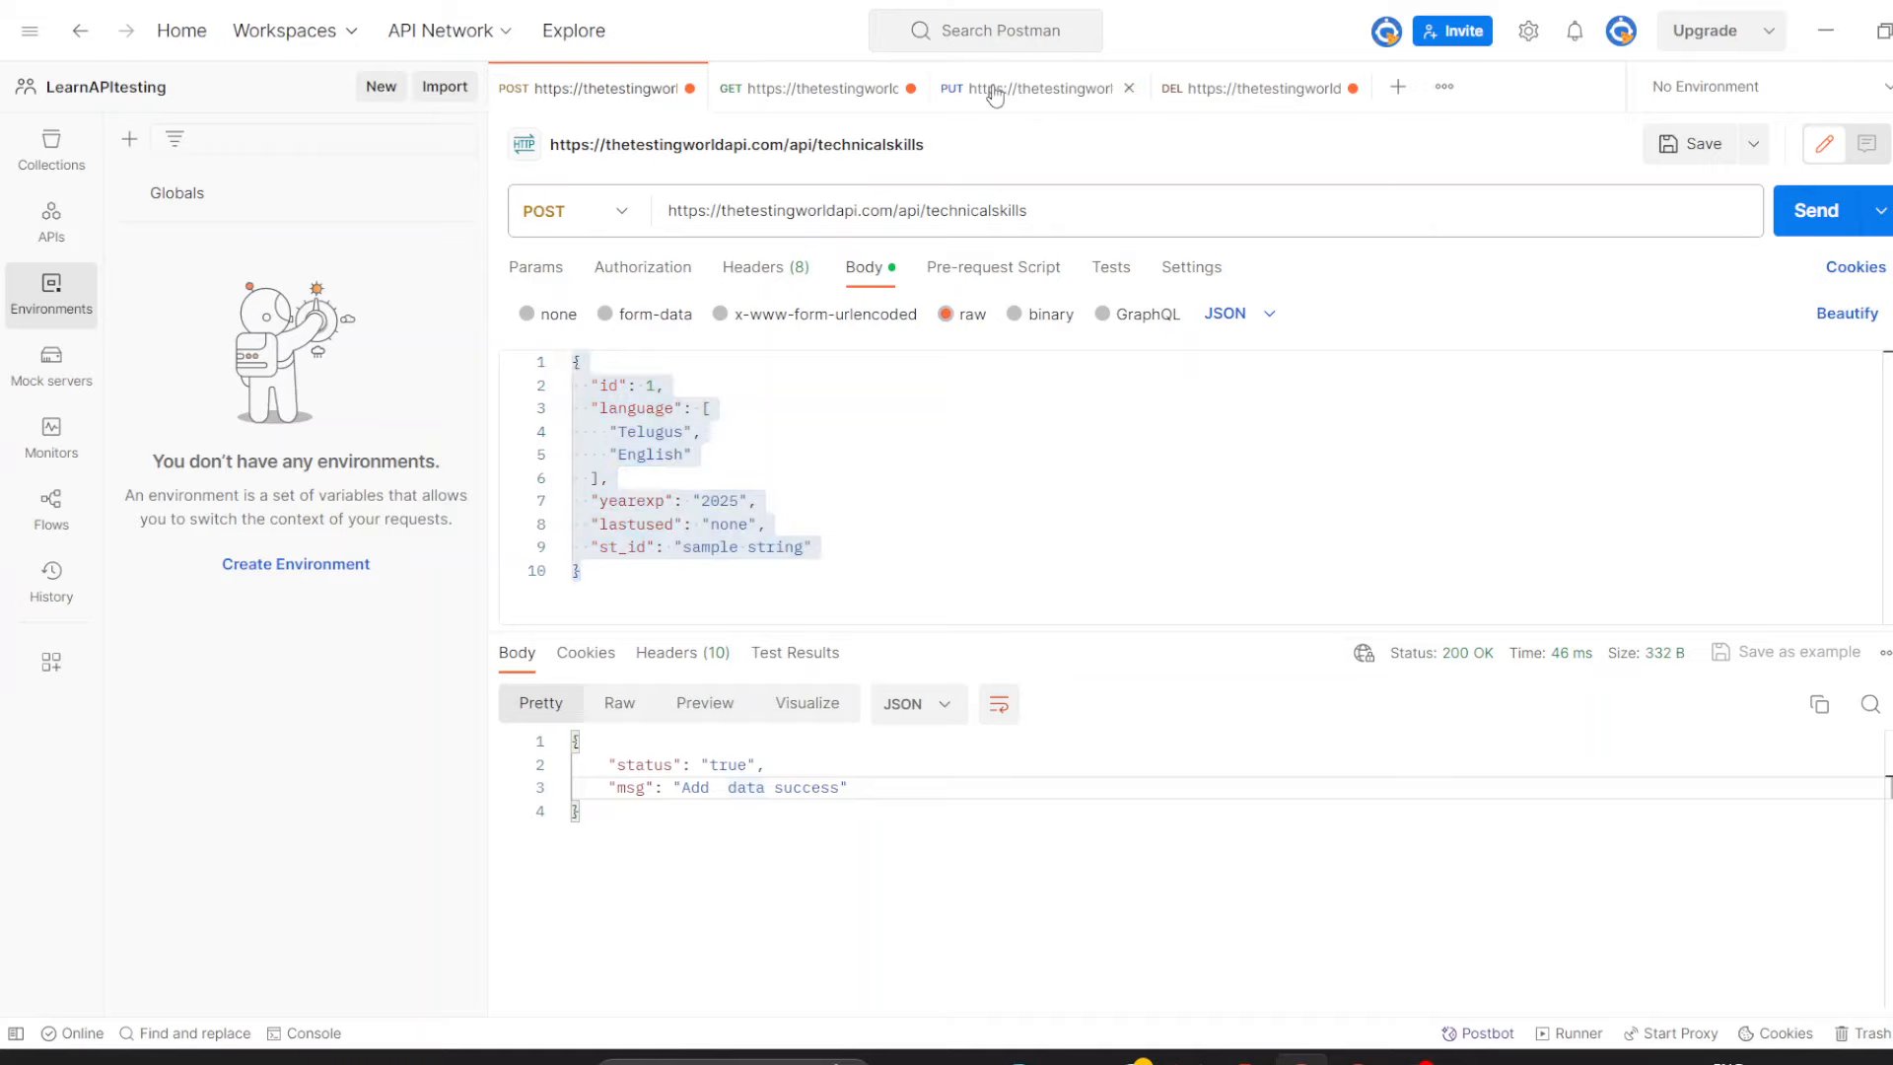
{"action": "left_click", "coordinate": [879, 276]}
{"action": "left_click_drag", "start_coordinate": [590, 572], "coordinate": [564, 363]}
{"action": "key", "text": "BackSpace"}
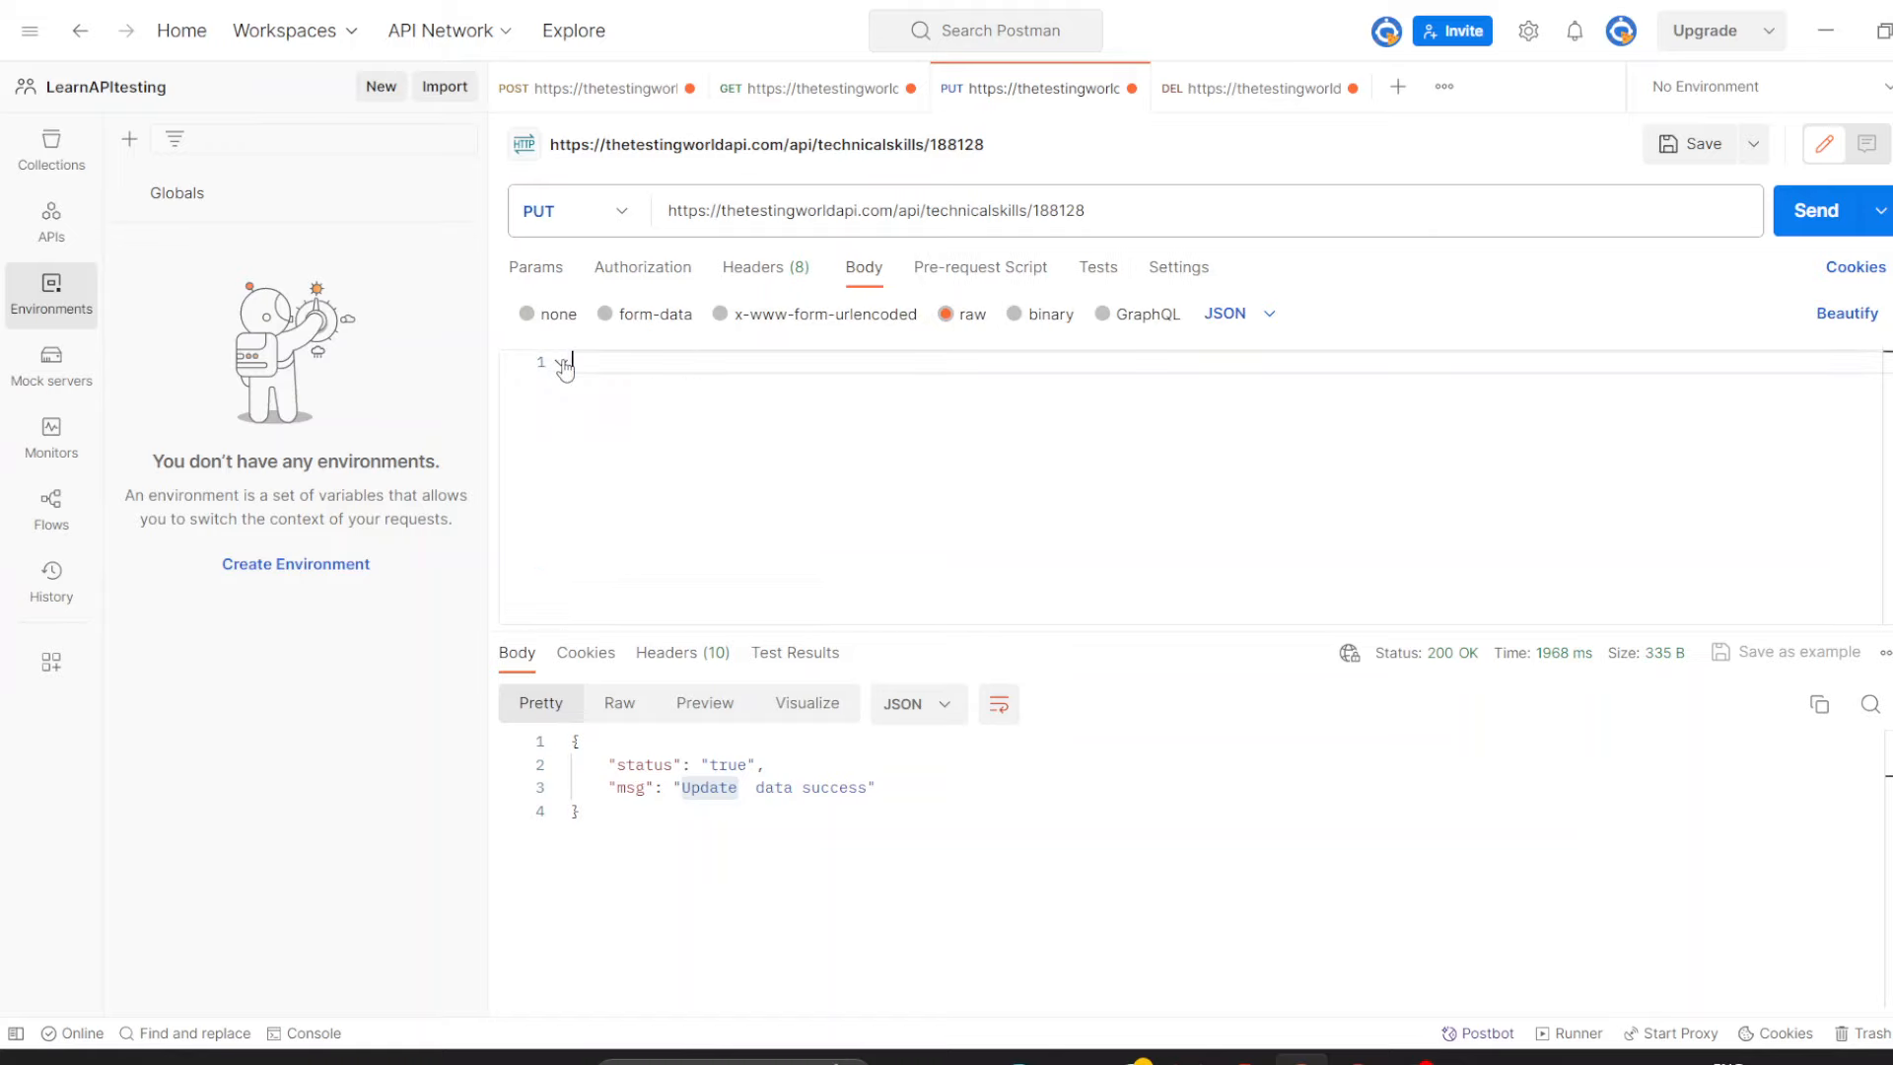
{"action": "key", "text": "ctrl+v"}
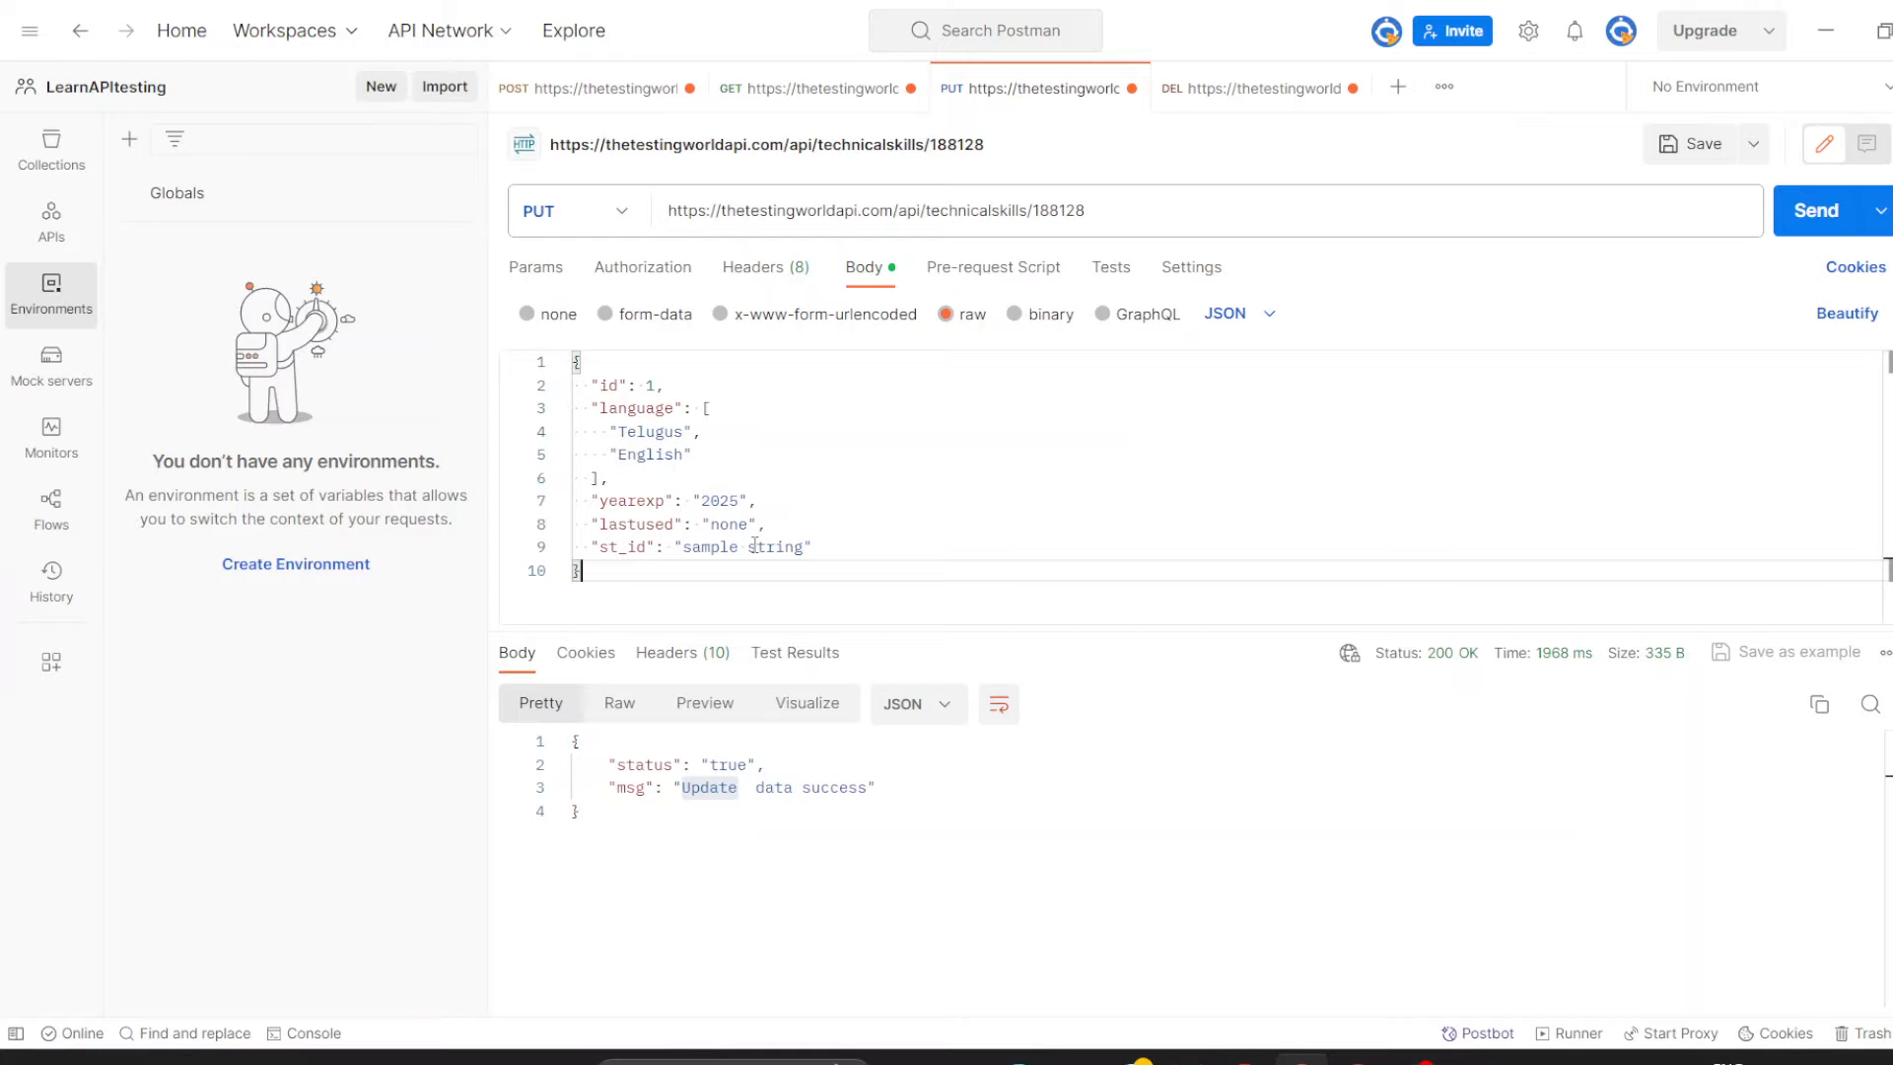
Set yearexp to 2029 in the PUT request's body and send the update for record 188128.
{"action": "double_click", "coordinate": [721, 501]}
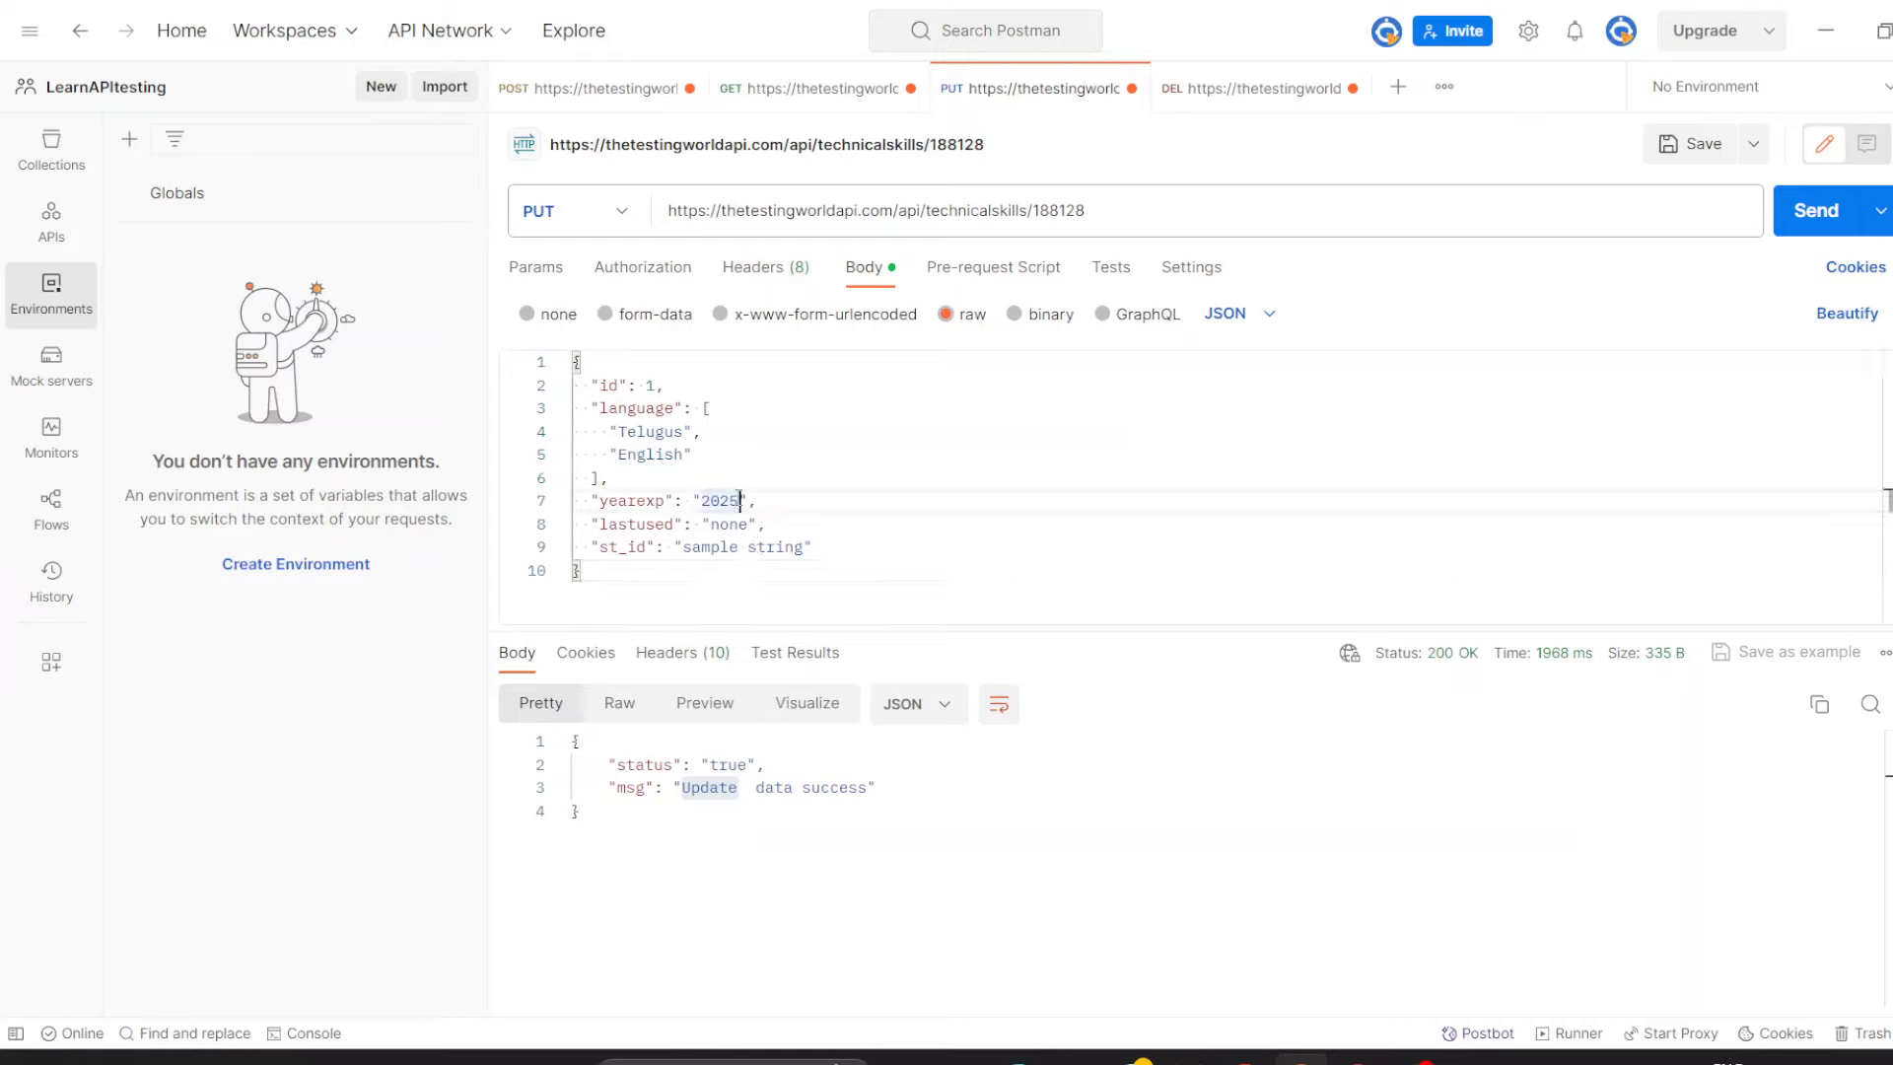
{"action": "type", "text": "2029"}
{"action": "left_click", "coordinate": [1818, 210]}
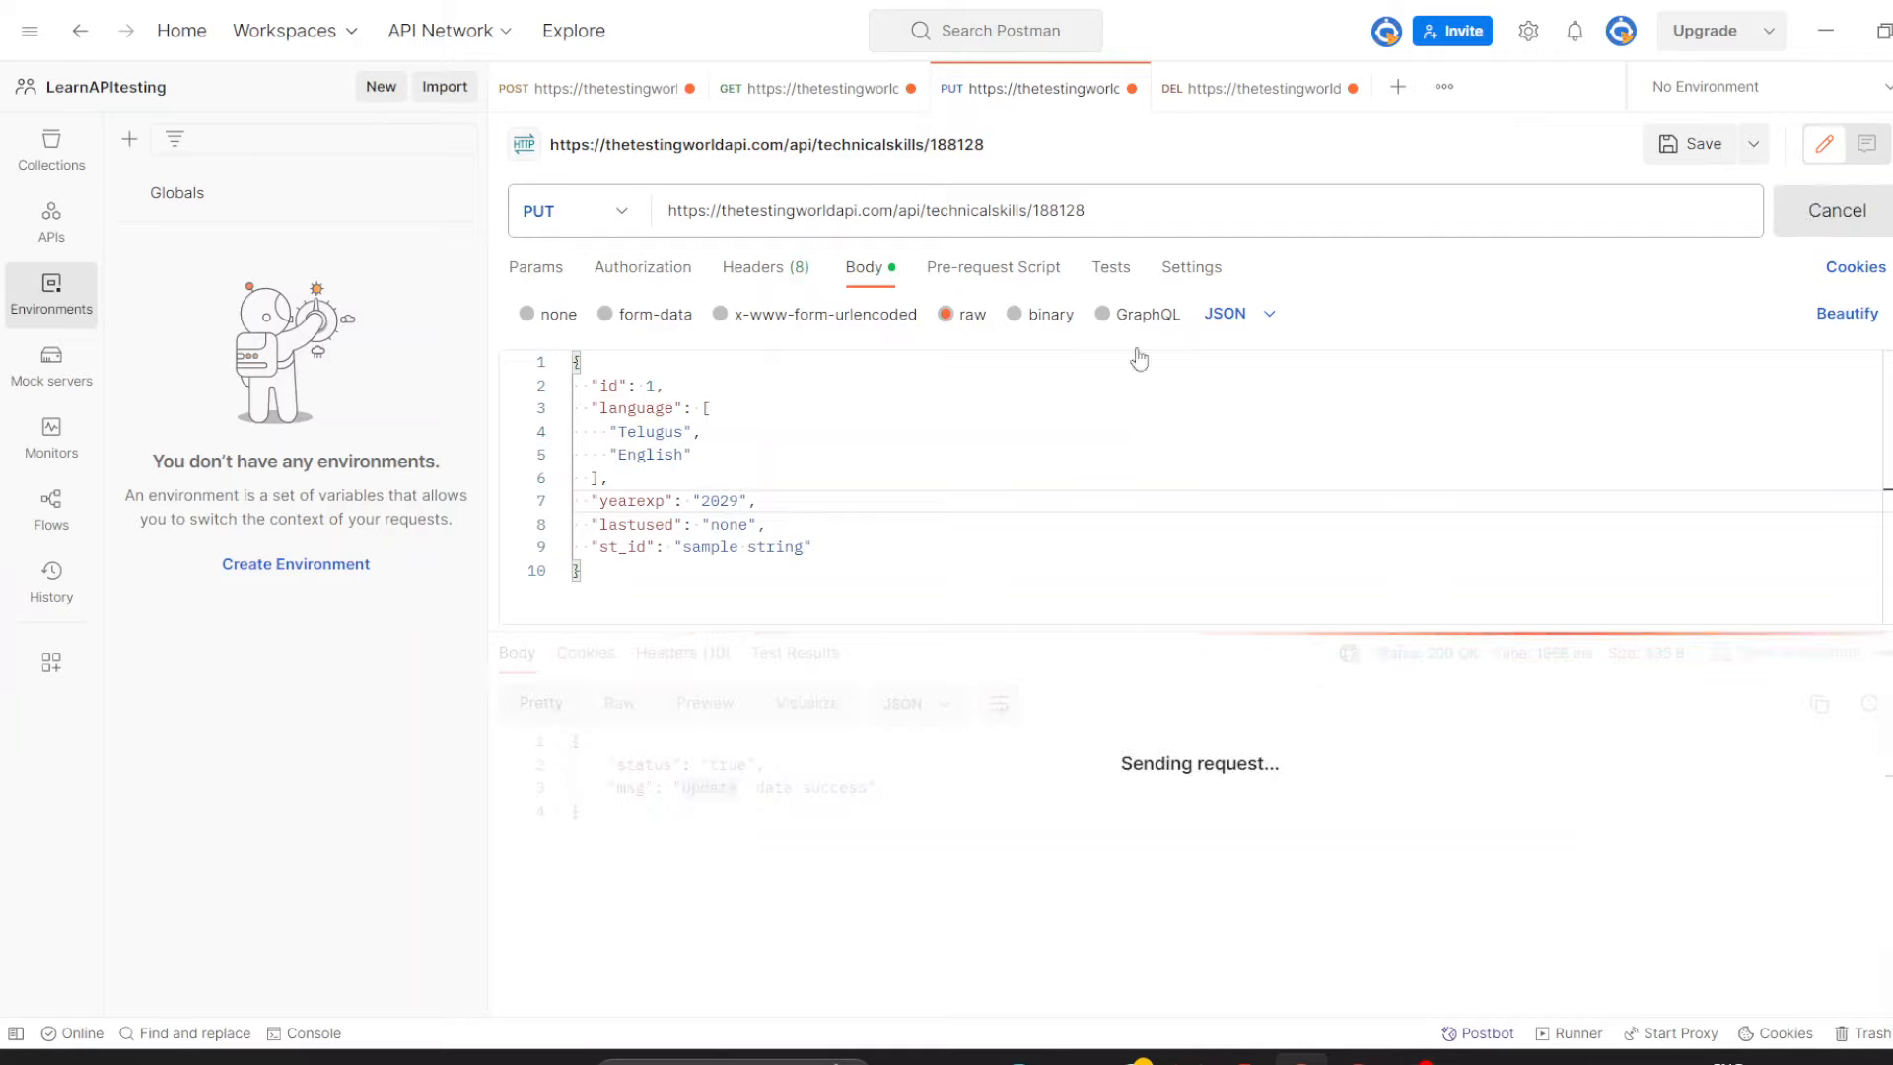
Replace the id value in the PUT request's JSON body with 188128, copied from the end of its URL.
{"action": "left_click_drag", "start_coordinate": [1032, 211], "coordinate": [1095, 215]}
{"action": "key", "text": "ctrl+c"}
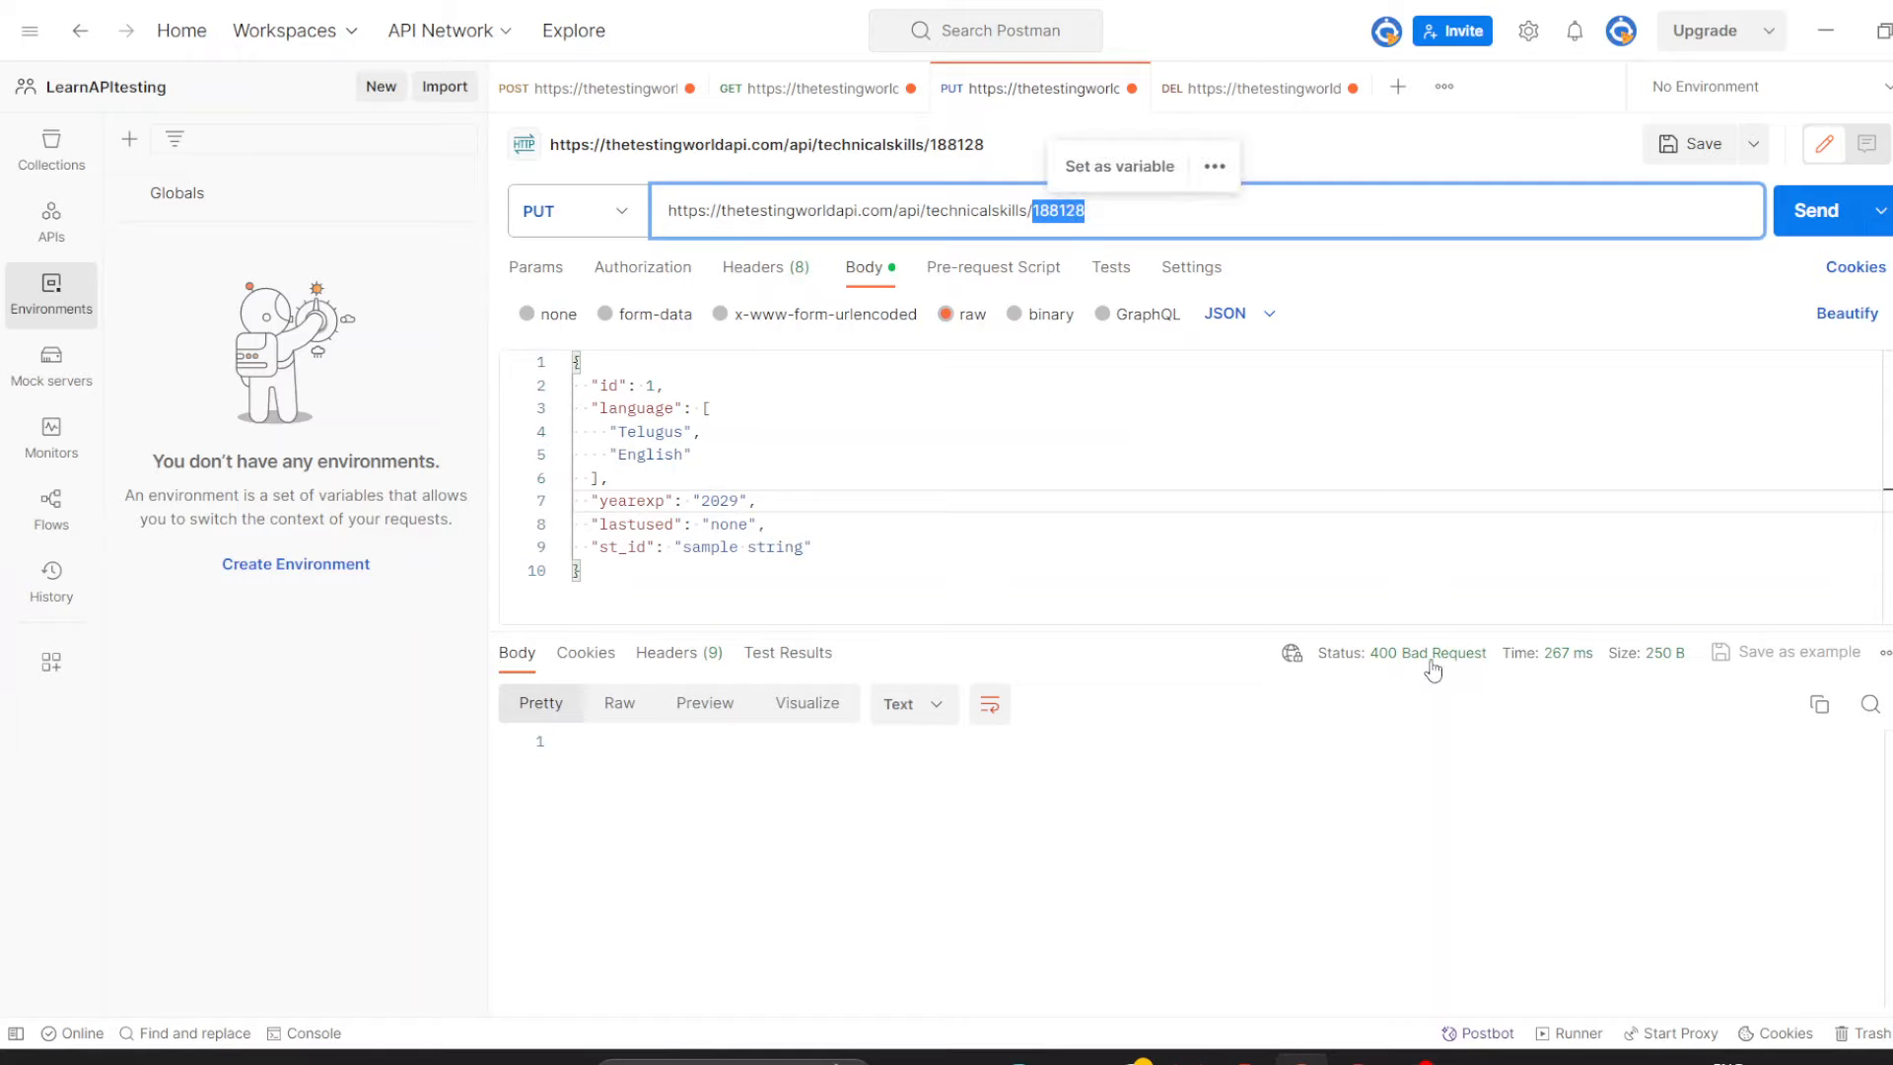
{"action": "mouse_move", "coordinate": [1432, 670]}
{"action": "left_click", "coordinate": [767, 89]}
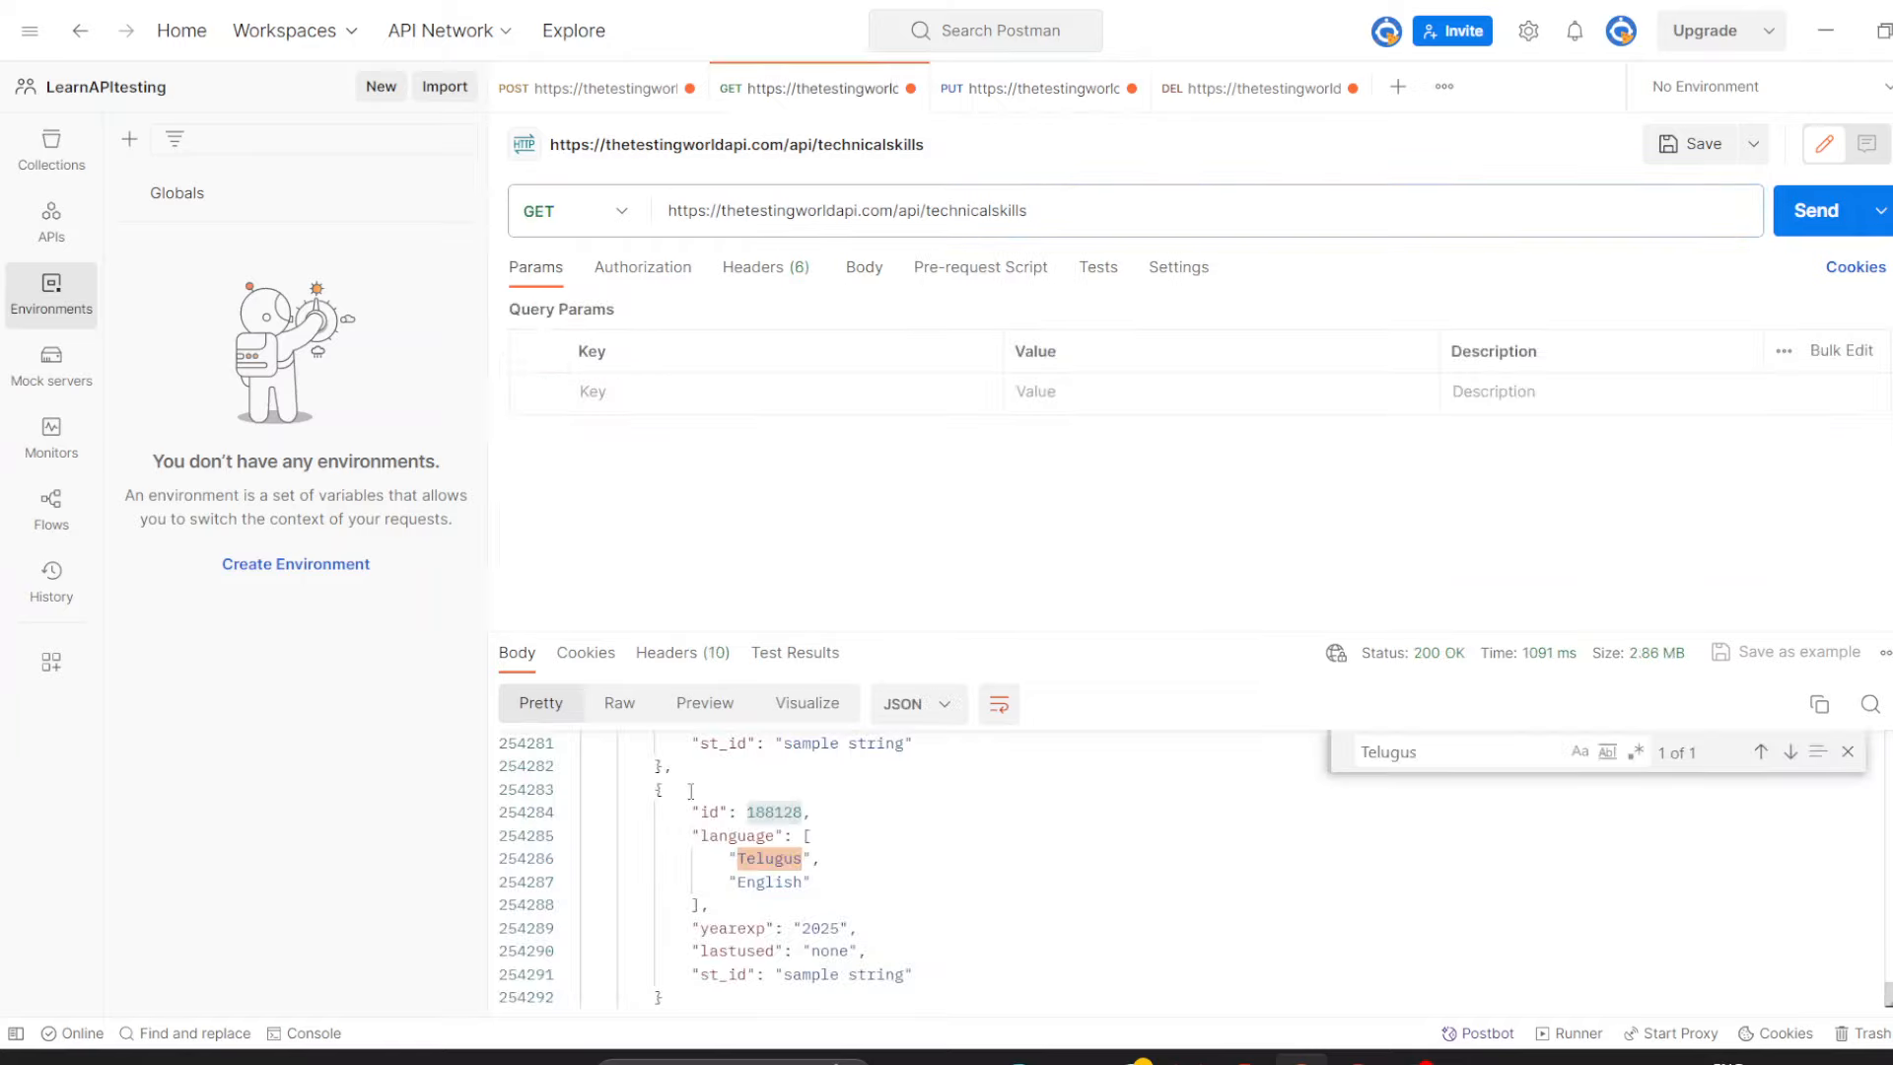
{"action": "left_click", "coordinate": [1015, 104]}
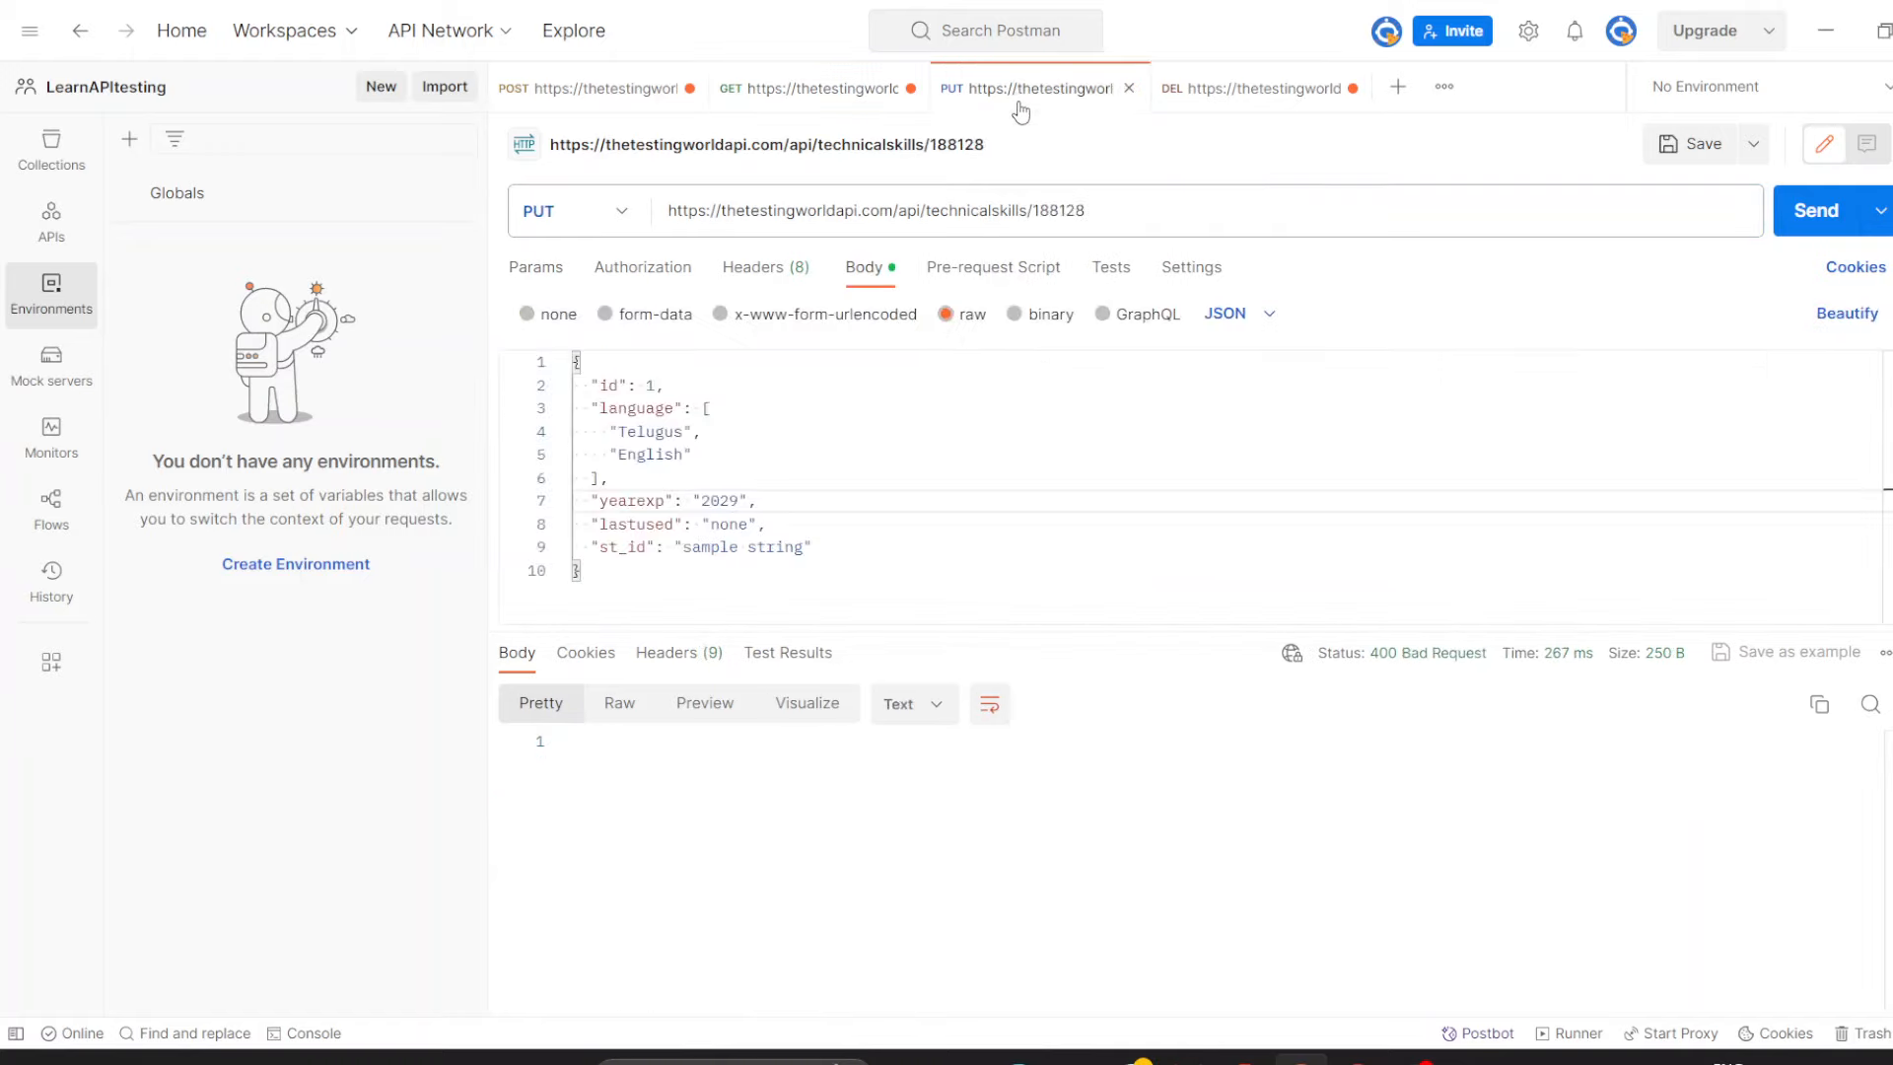
{"action": "left_click", "coordinate": [657, 382]}
{"action": "key", "text": "BackSpace"}
{"action": "key", "text": "ctrl+v"}
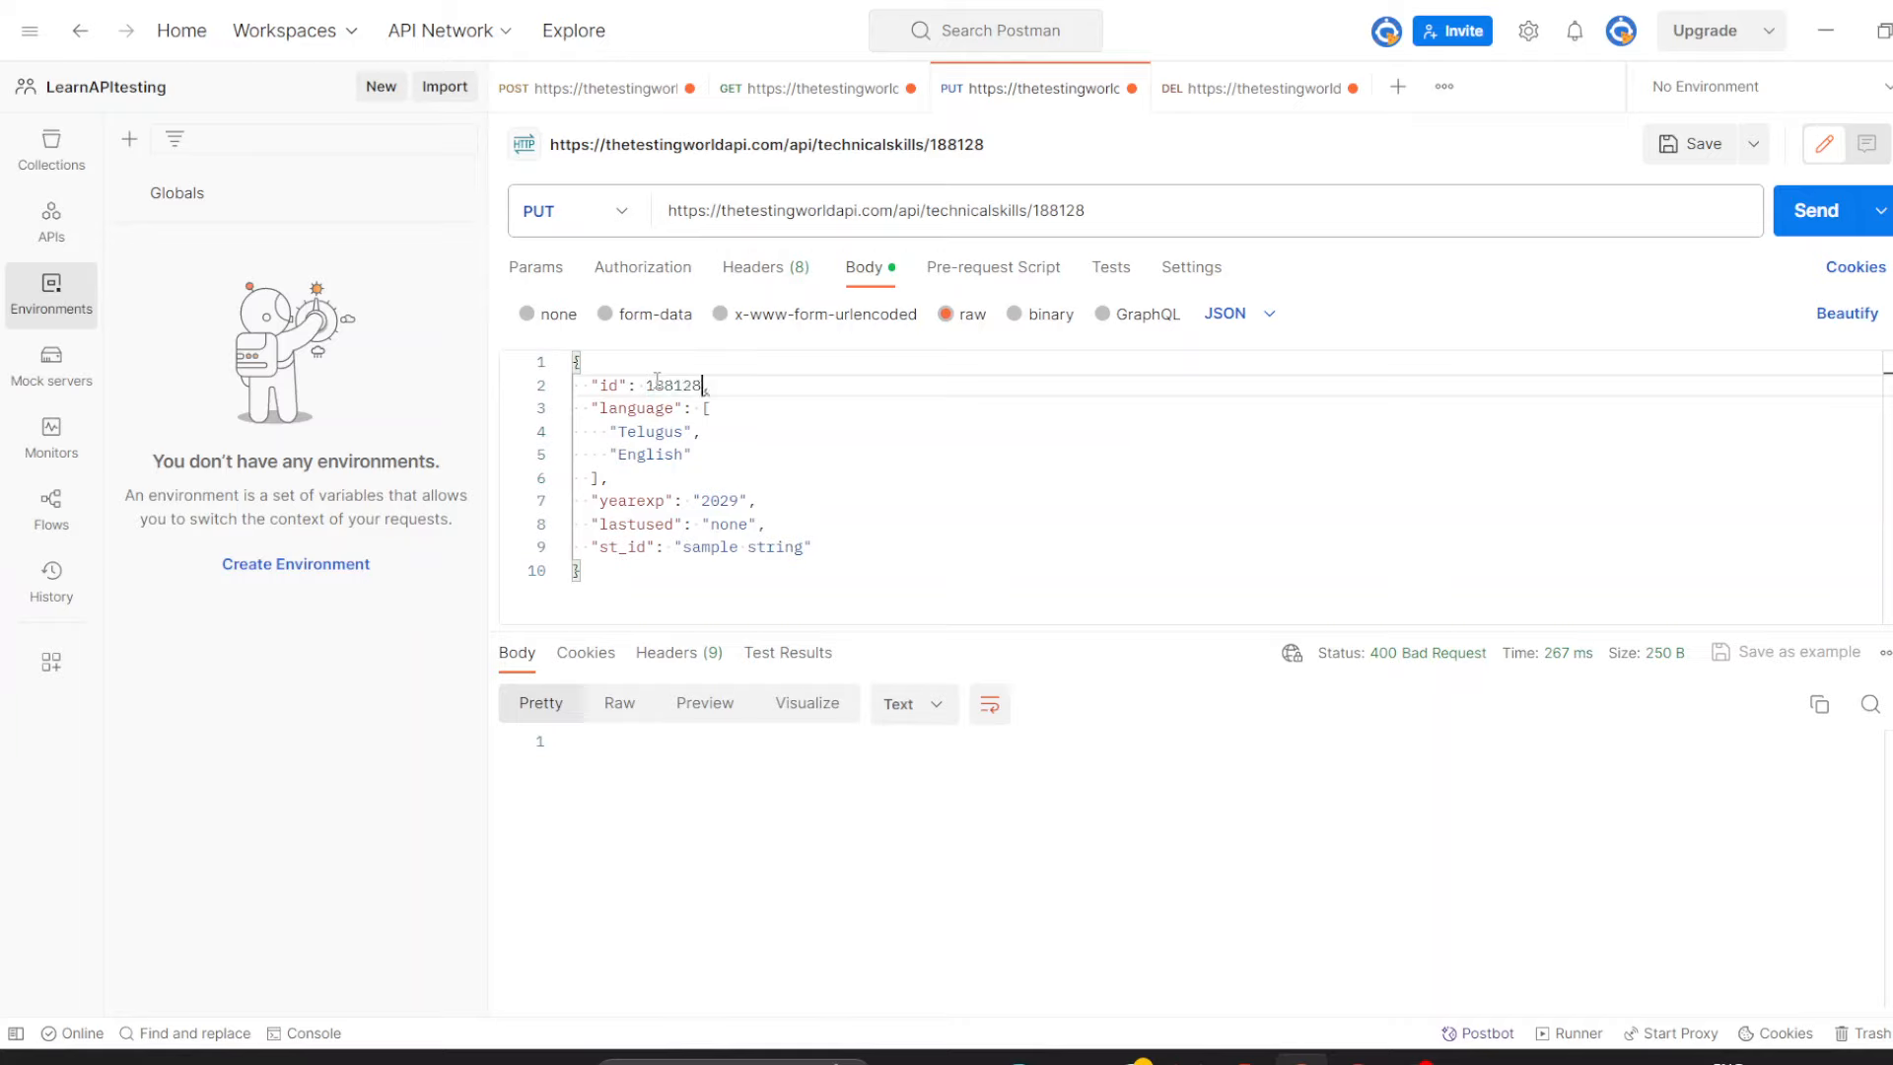
Check that the PUT request's URL and body use the same record id, and resend the update.
{"action": "double_click", "coordinate": [1057, 209]}
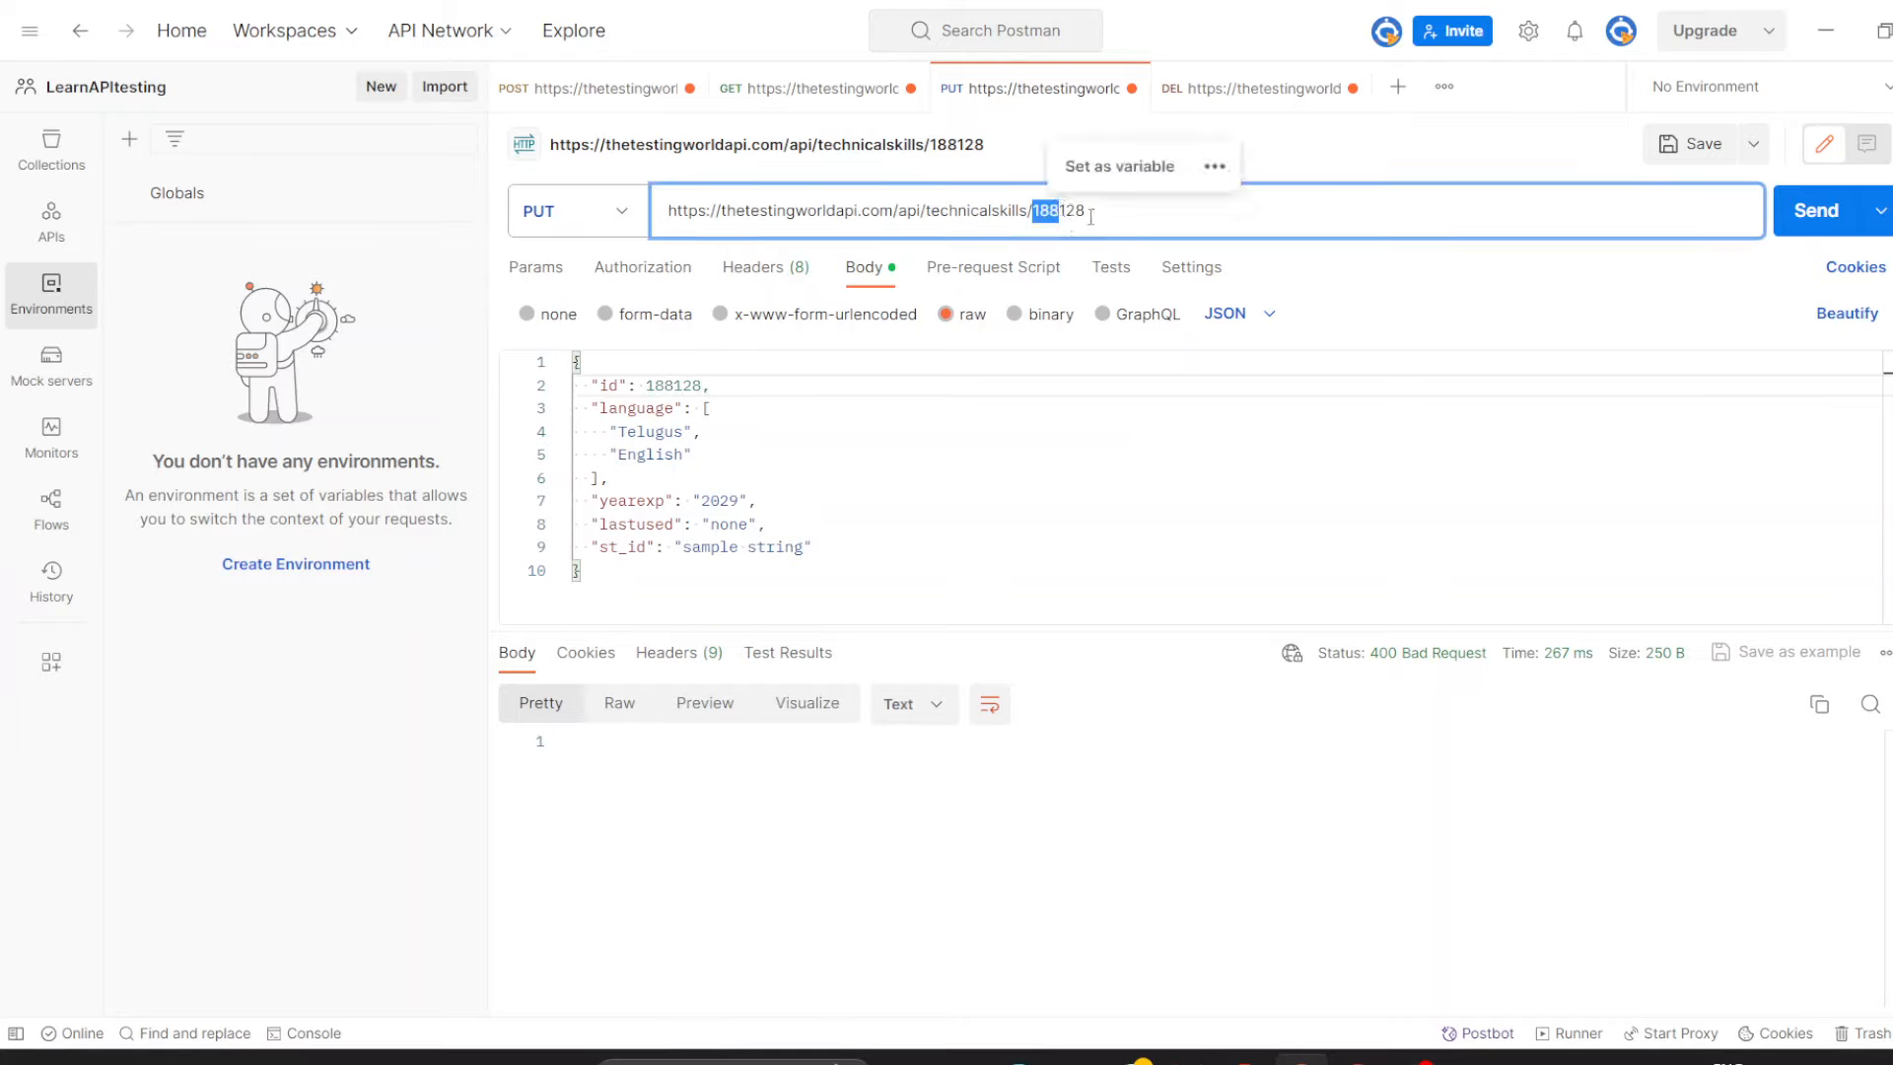
{"action": "double_click", "coordinate": [668, 385]}
{"action": "left_click", "coordinate": [1816, 212]}
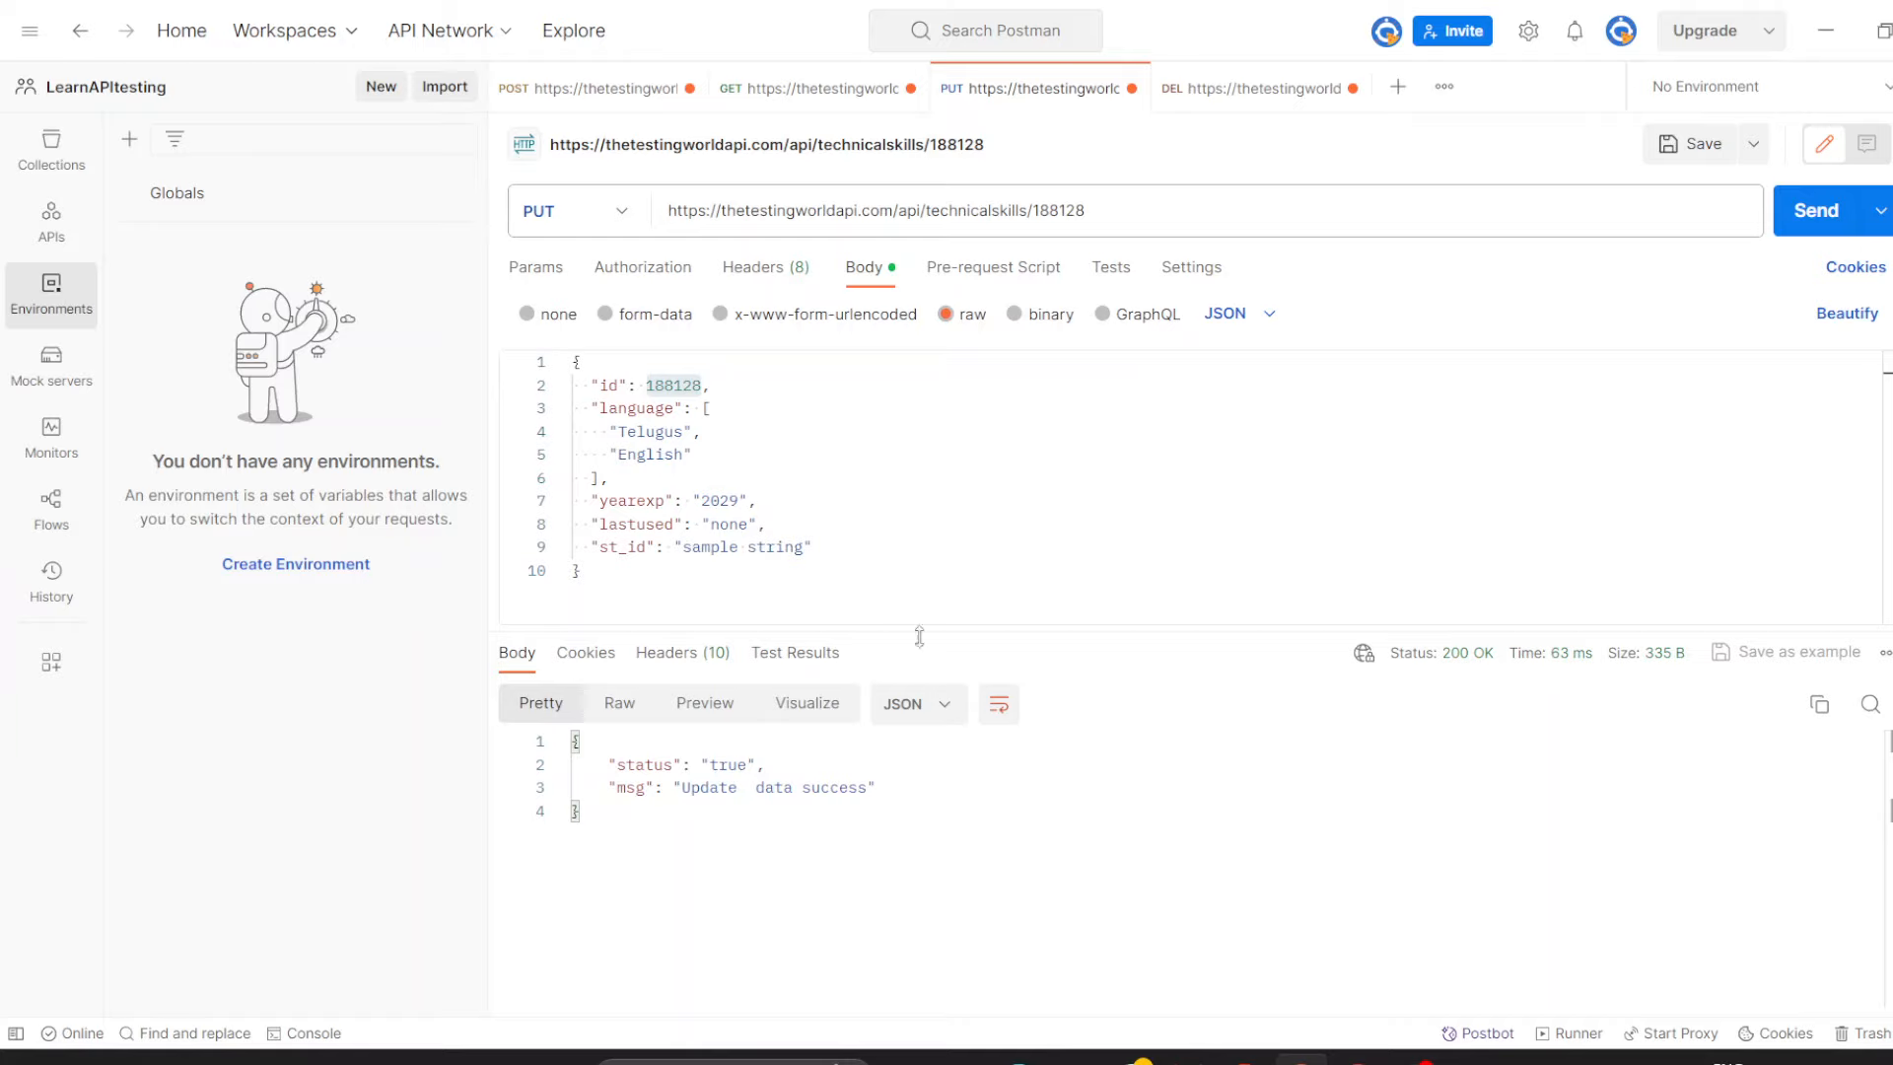
Resend the GET request for all technicalskills records and search its response for the updated yearexp value 2029.
{"action": "double_click", "coordinate": [719, 500]}
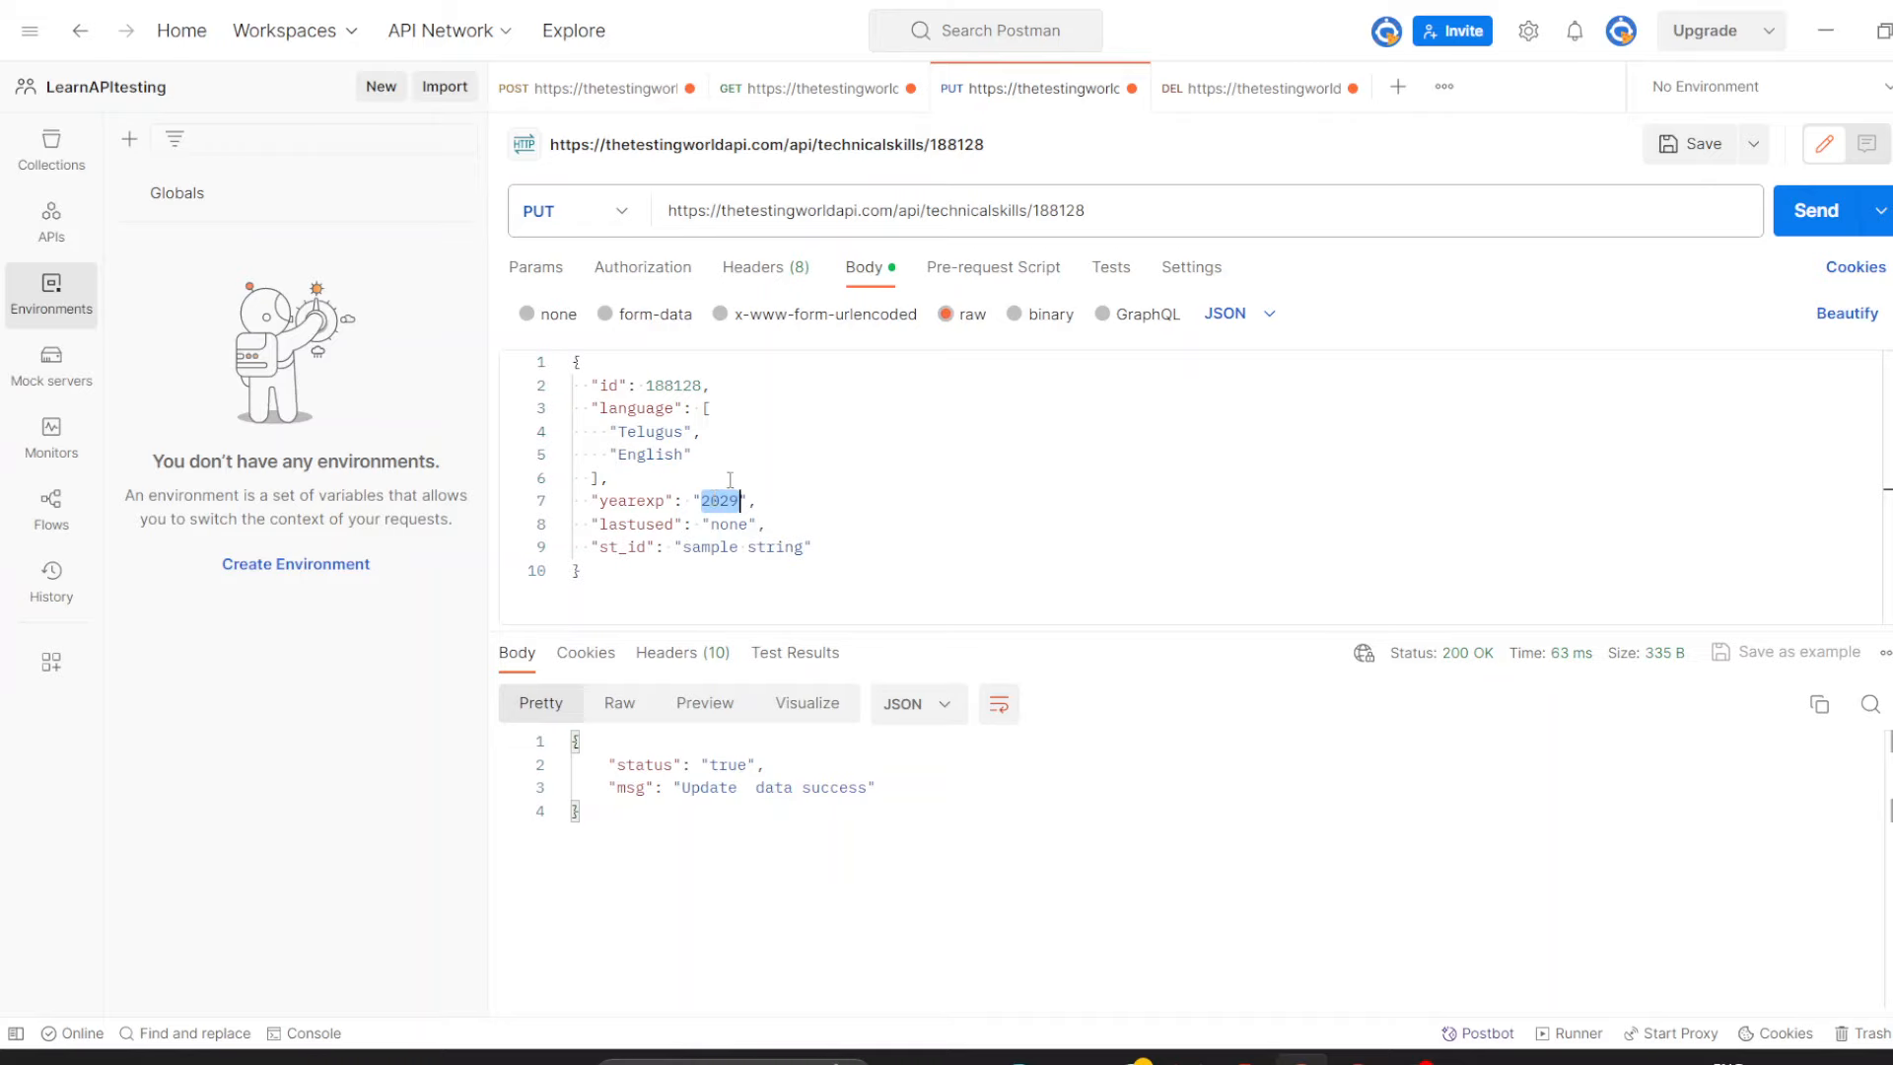
{"action": "left_click", "coordinate": [795, 91]}
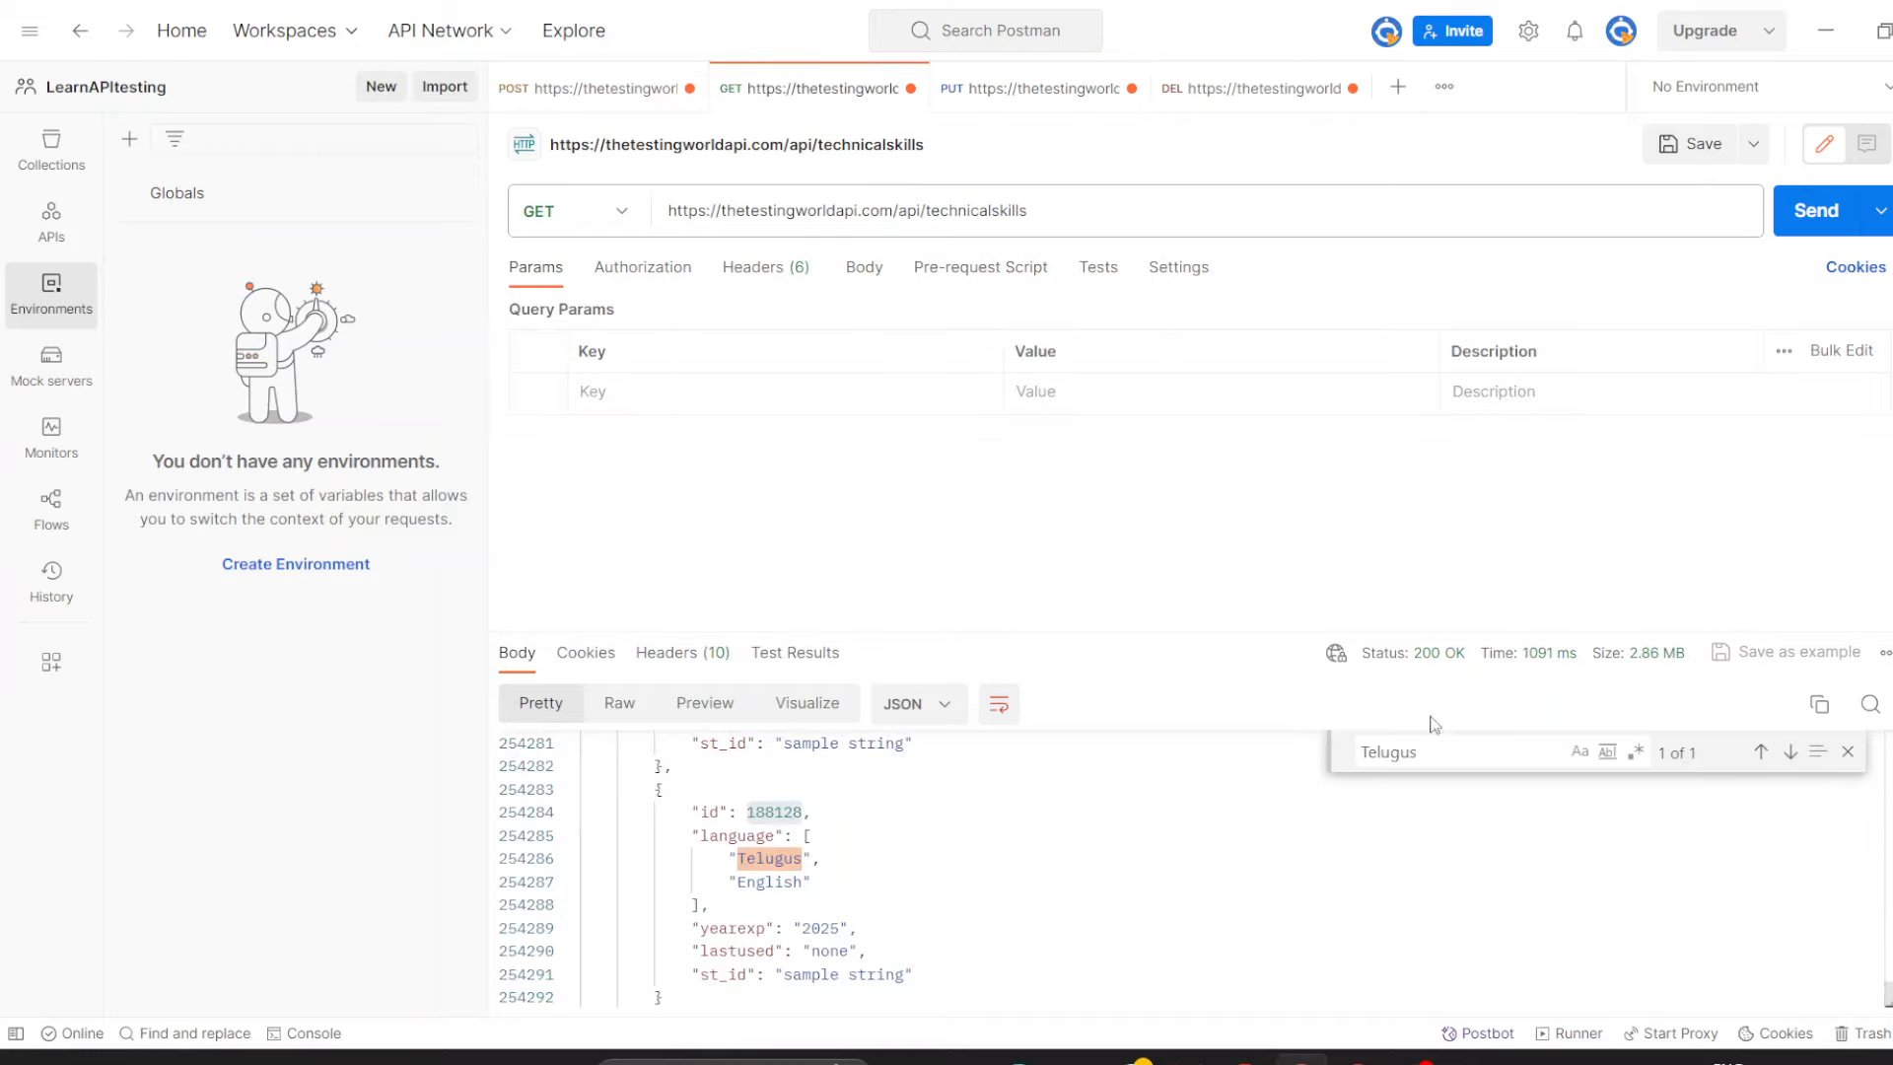
{"action": "left_click", "coordinate": [1808, 213]}
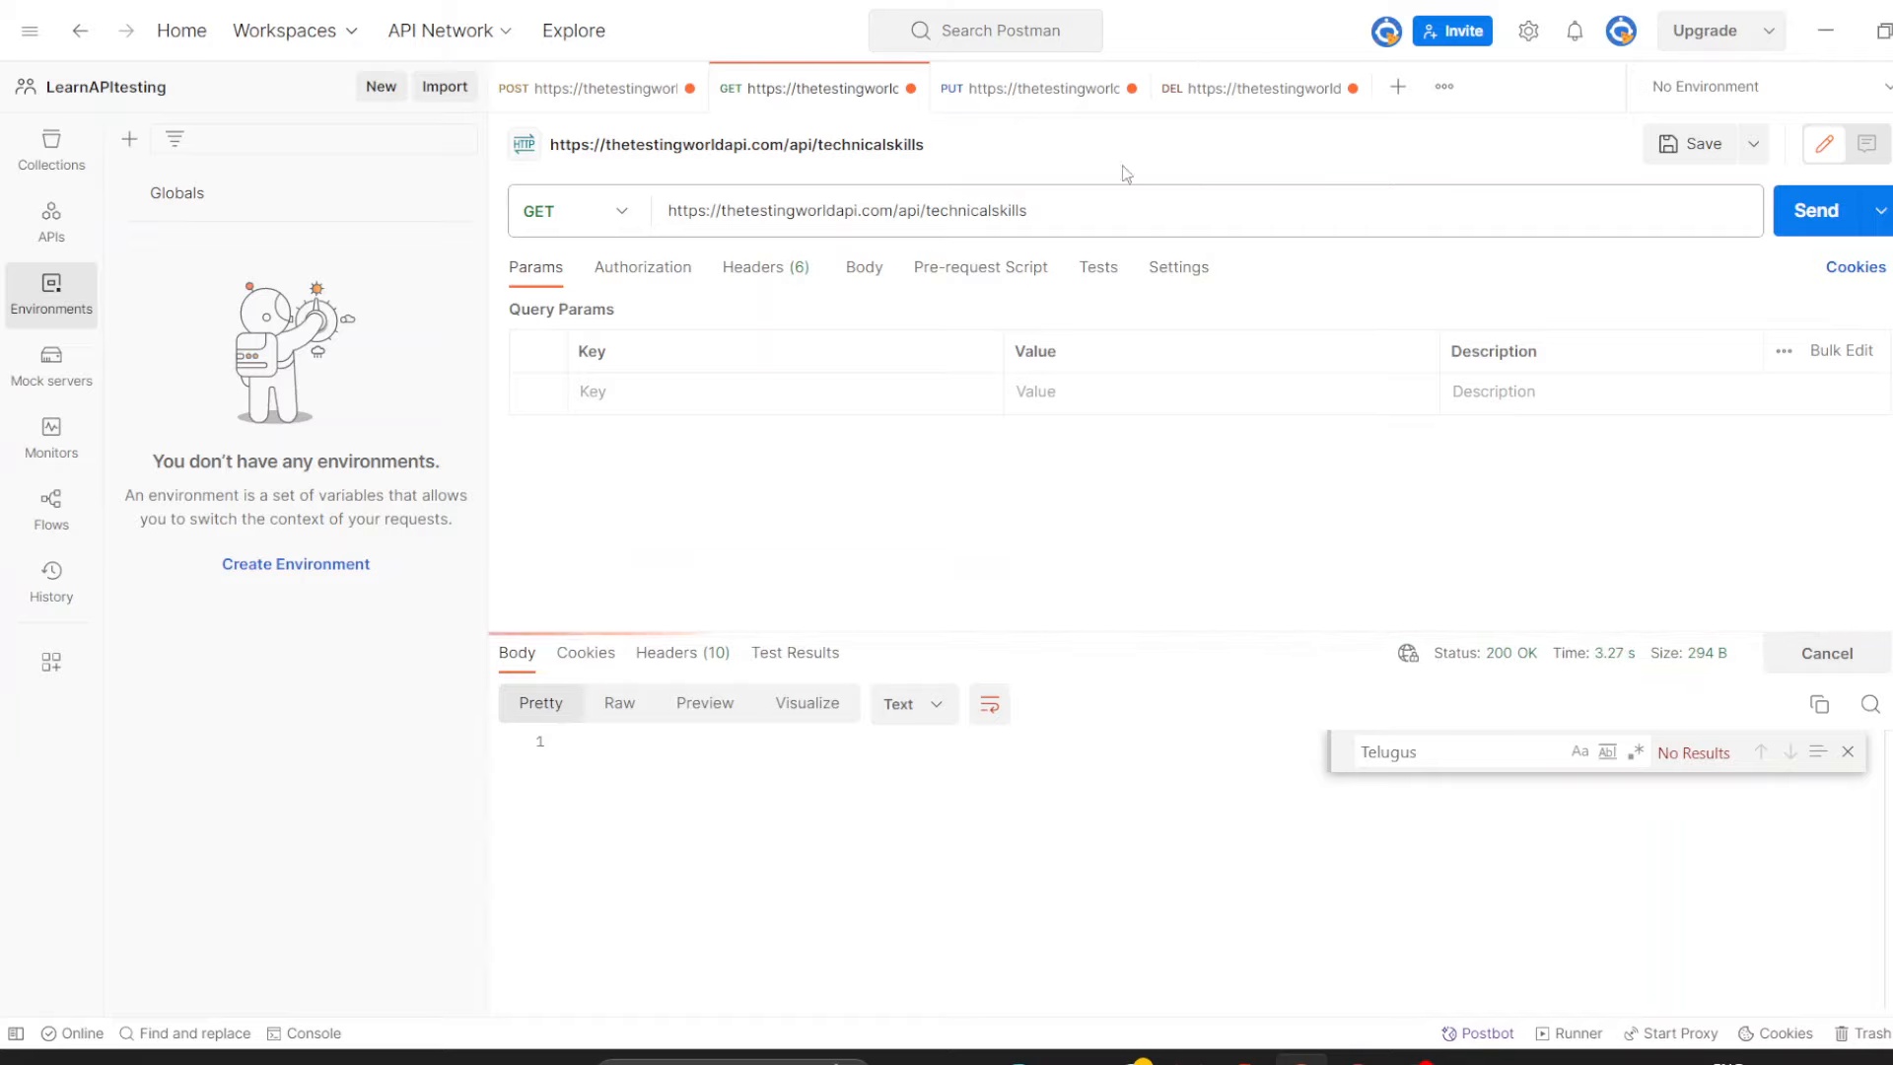
{"action": "left_click", "coordinate": [993, 89]}
{"action": "double_click", "coordinate": [729, 502]}
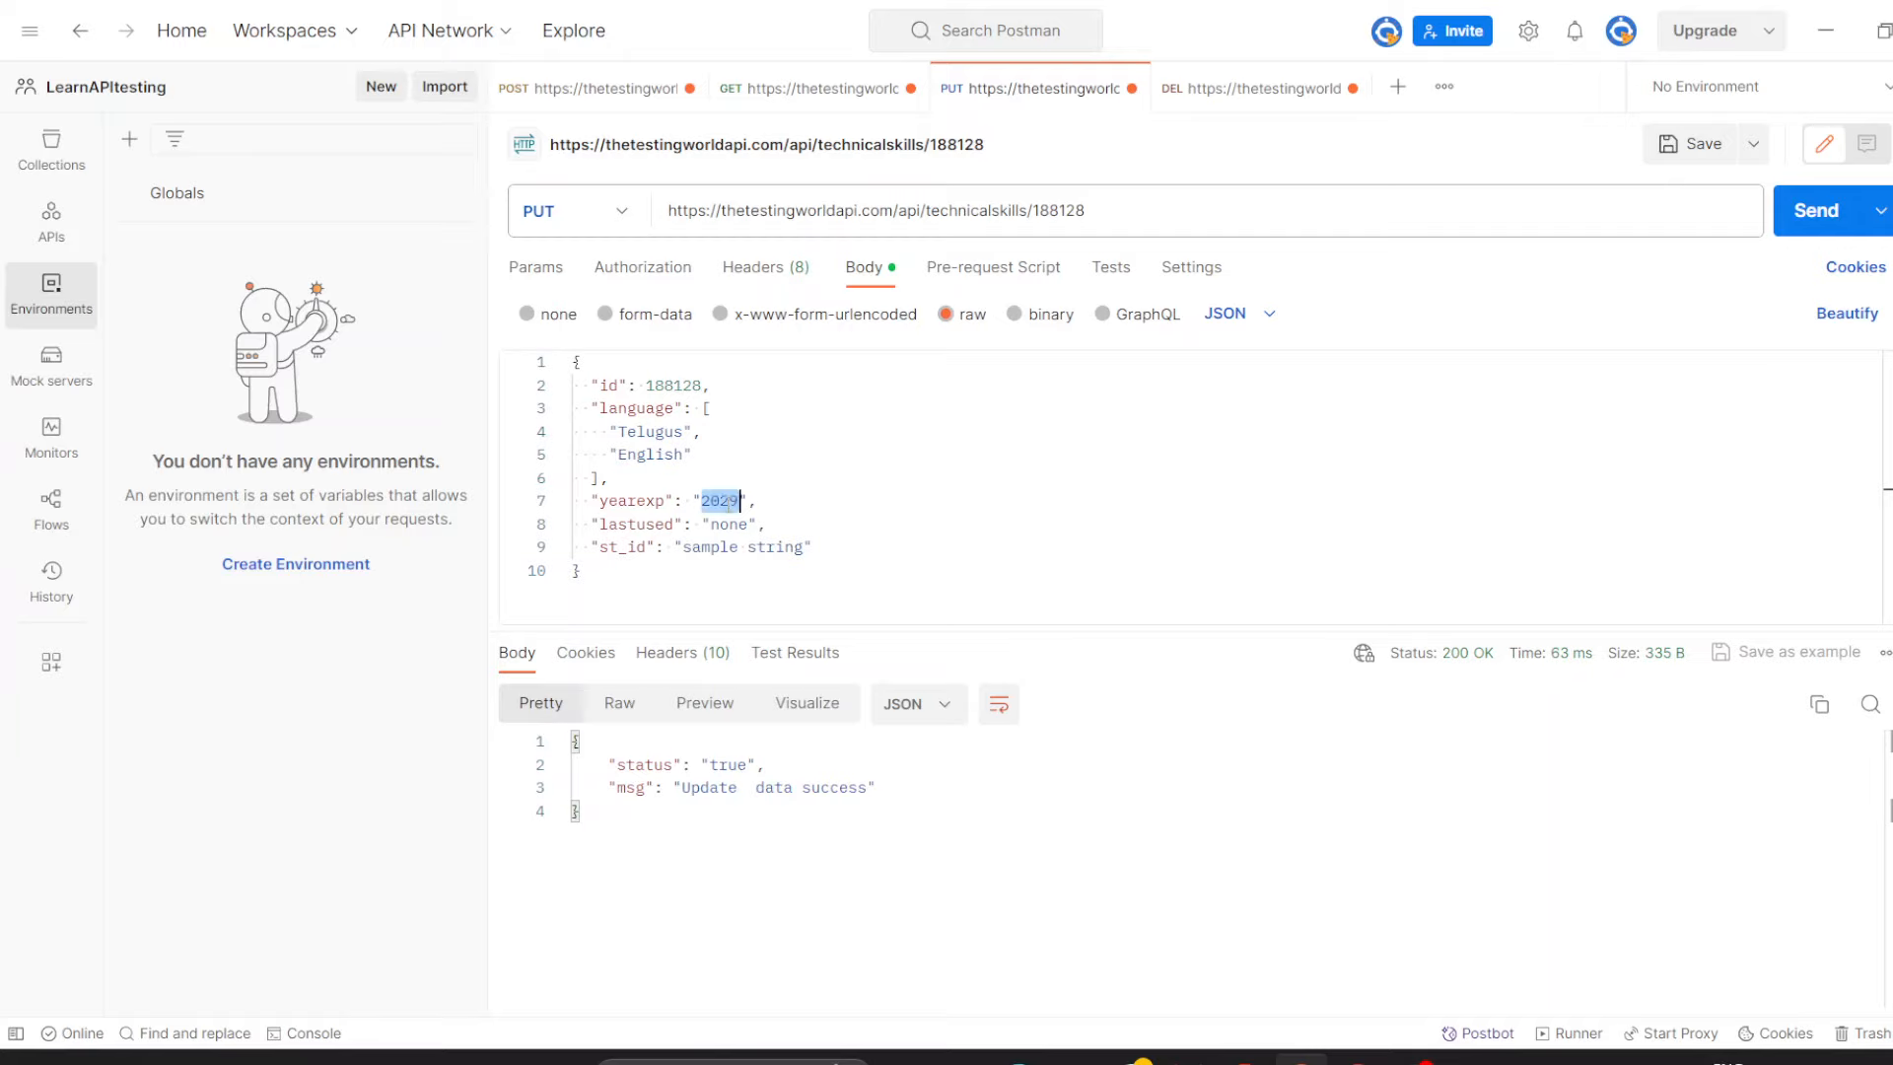
{"action": "left_click", "coordinate": [808, 89]}
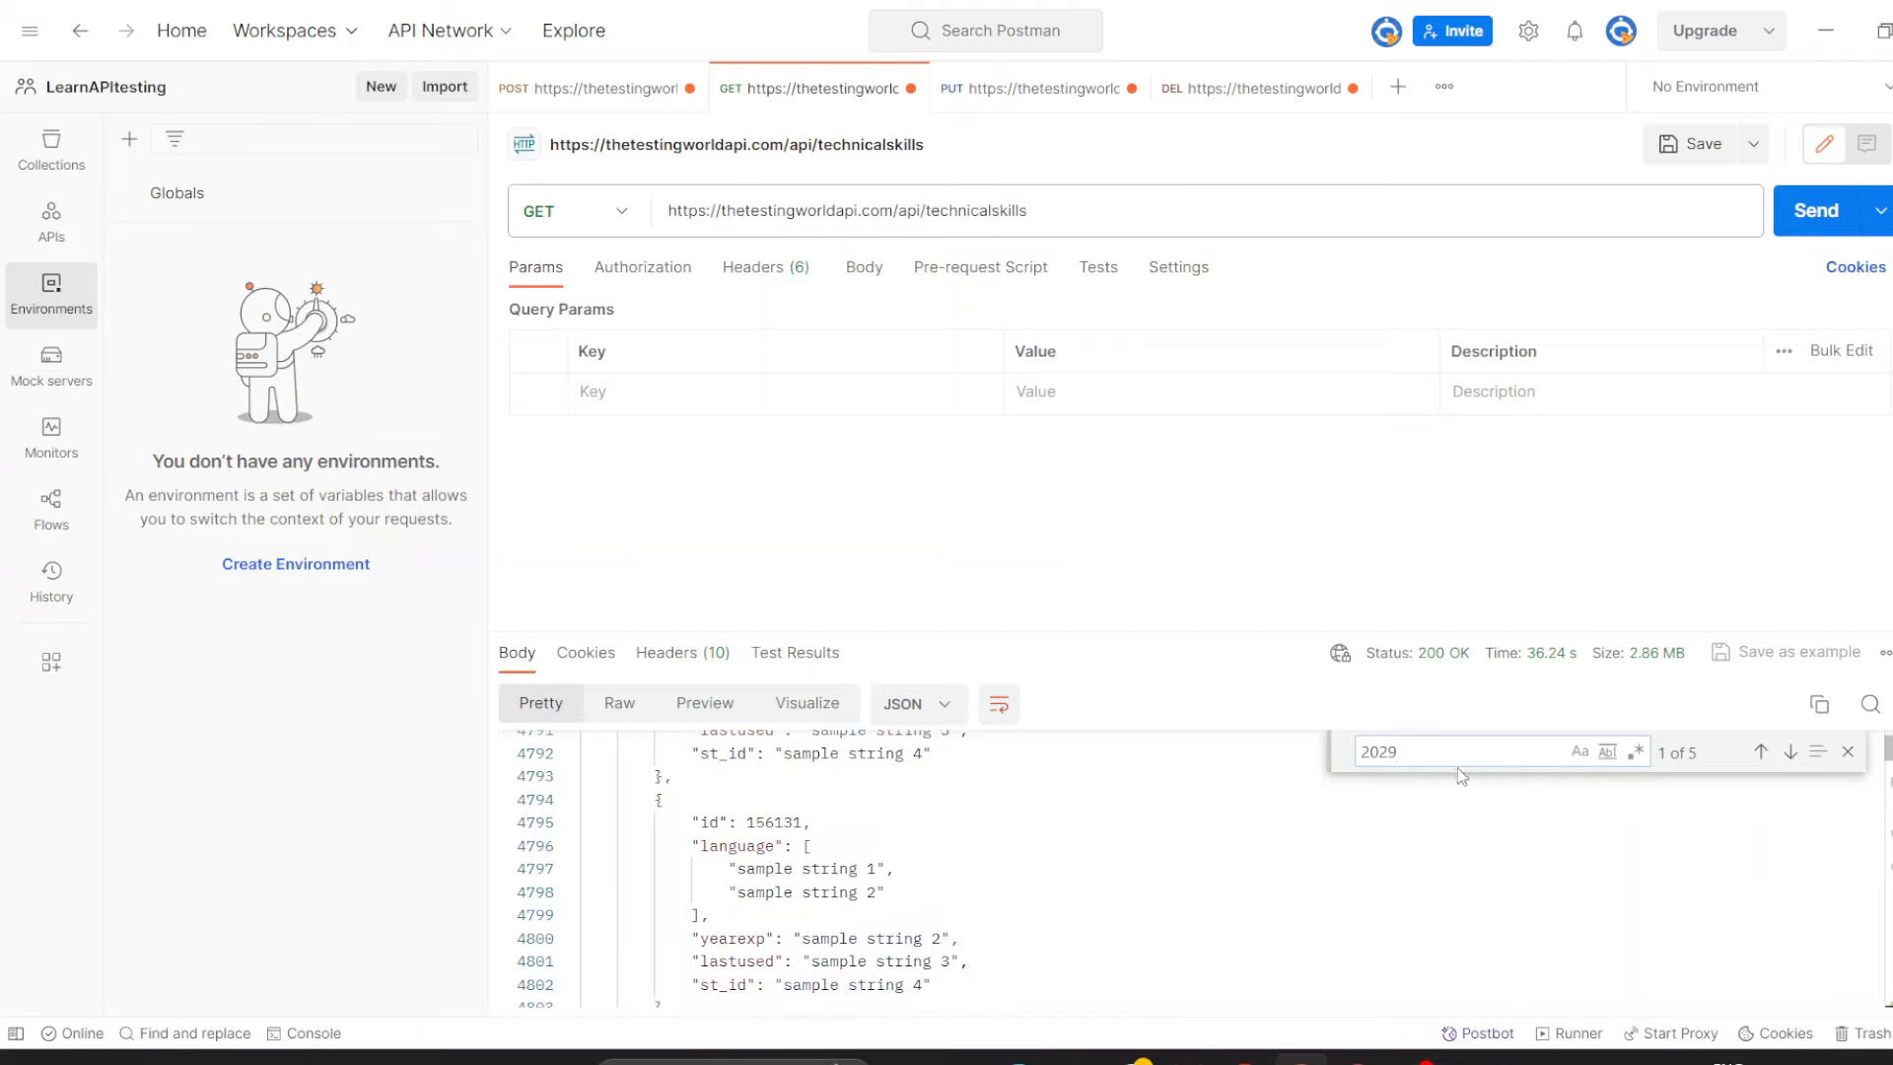
Go through the 2029 matches in the GET response to the Telugus record and check its id.
{"action": "left_click", "coordinate": [1791, 752]}
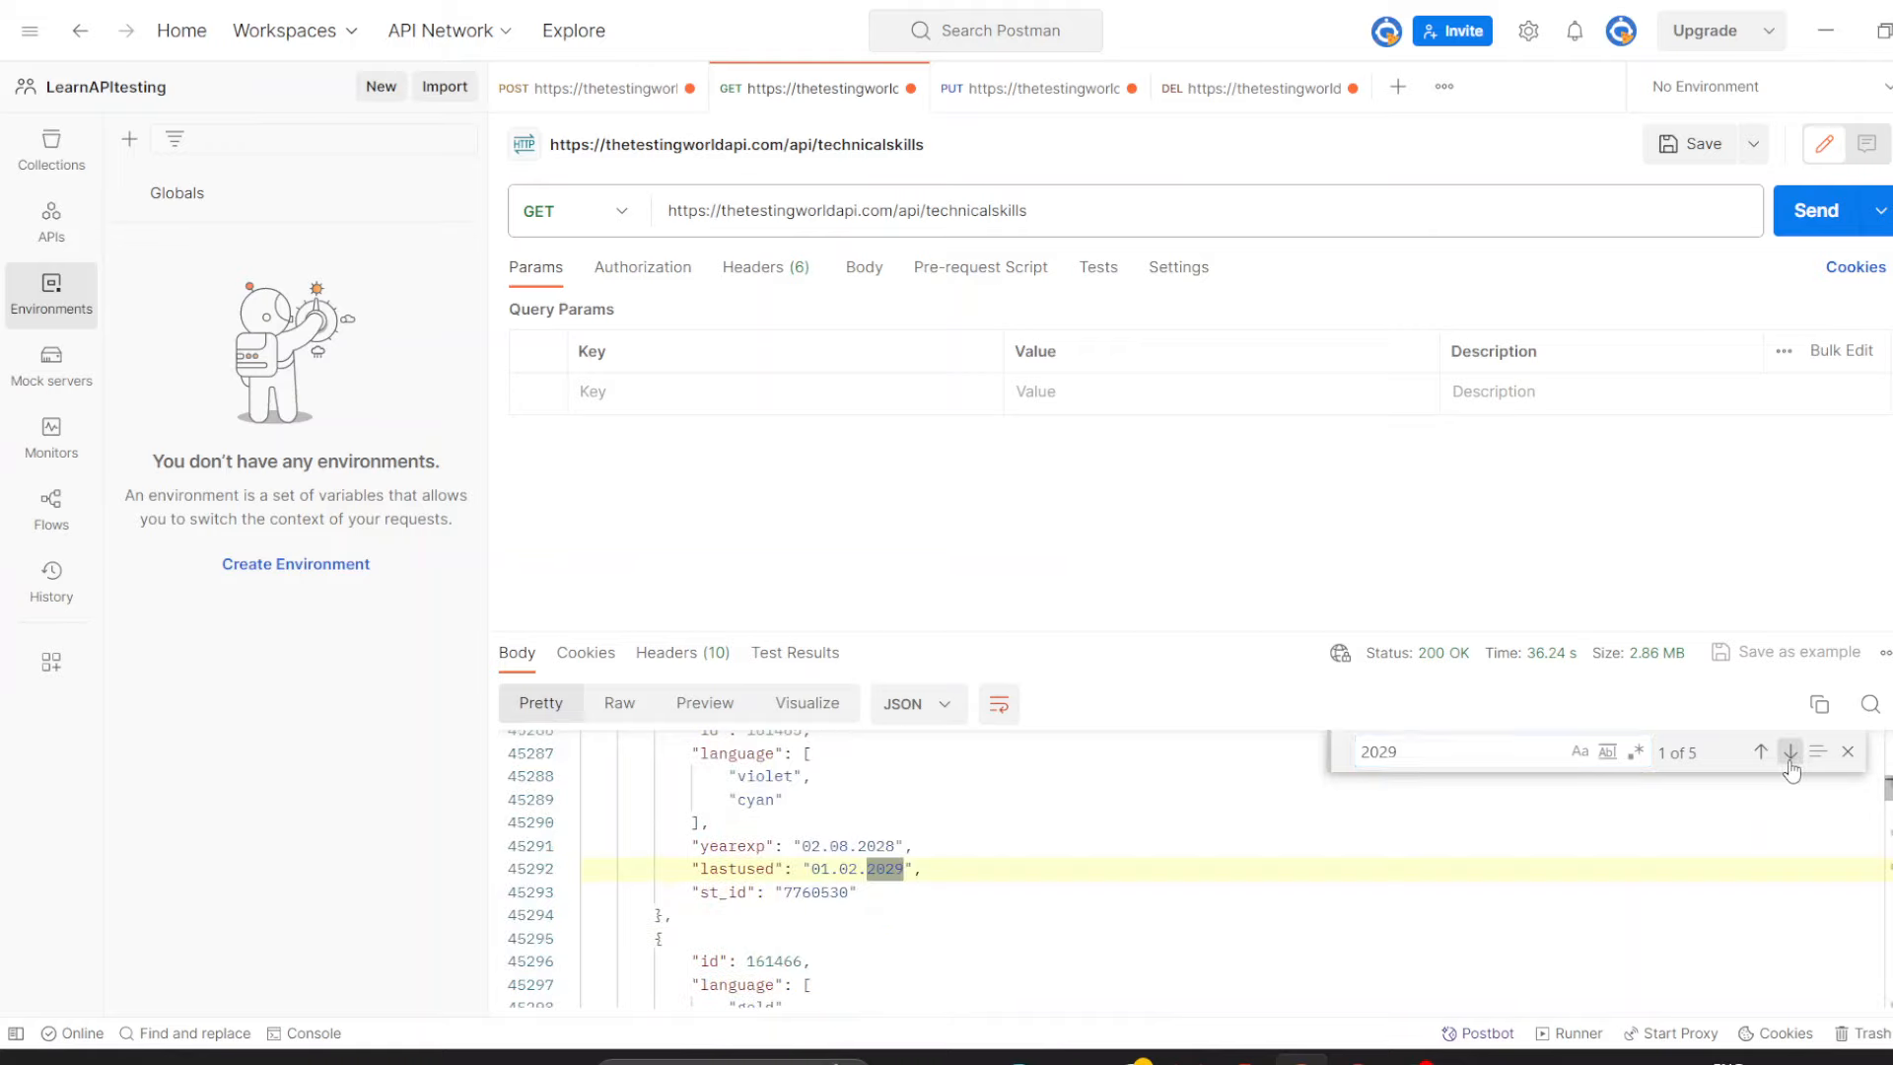
{"action": "left_click", "coordinate": [1790, 752]}
{"action": "left_click", "coordinate": [1791, 753]}
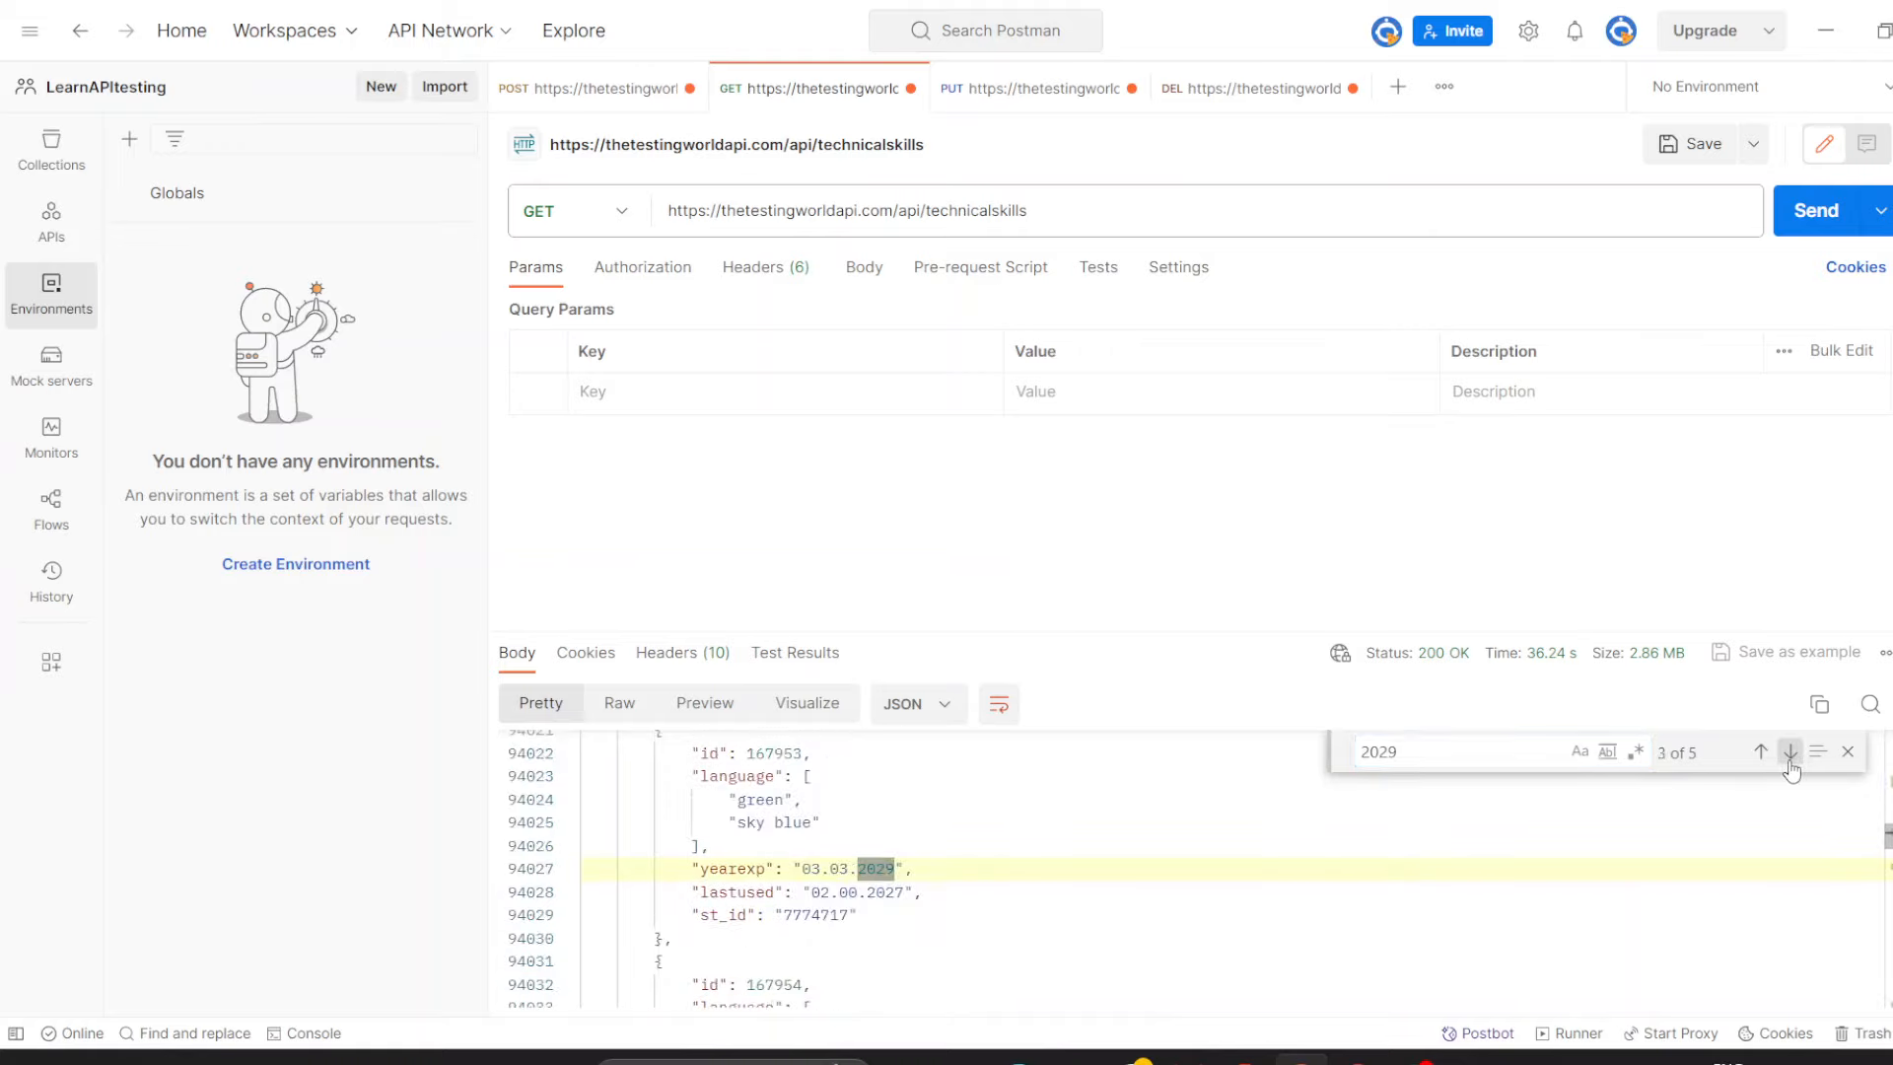
{"action": "left_click", "coordinate": [1791, 753]}
{"action": "left_click", "coordinate": [1791, 753]}
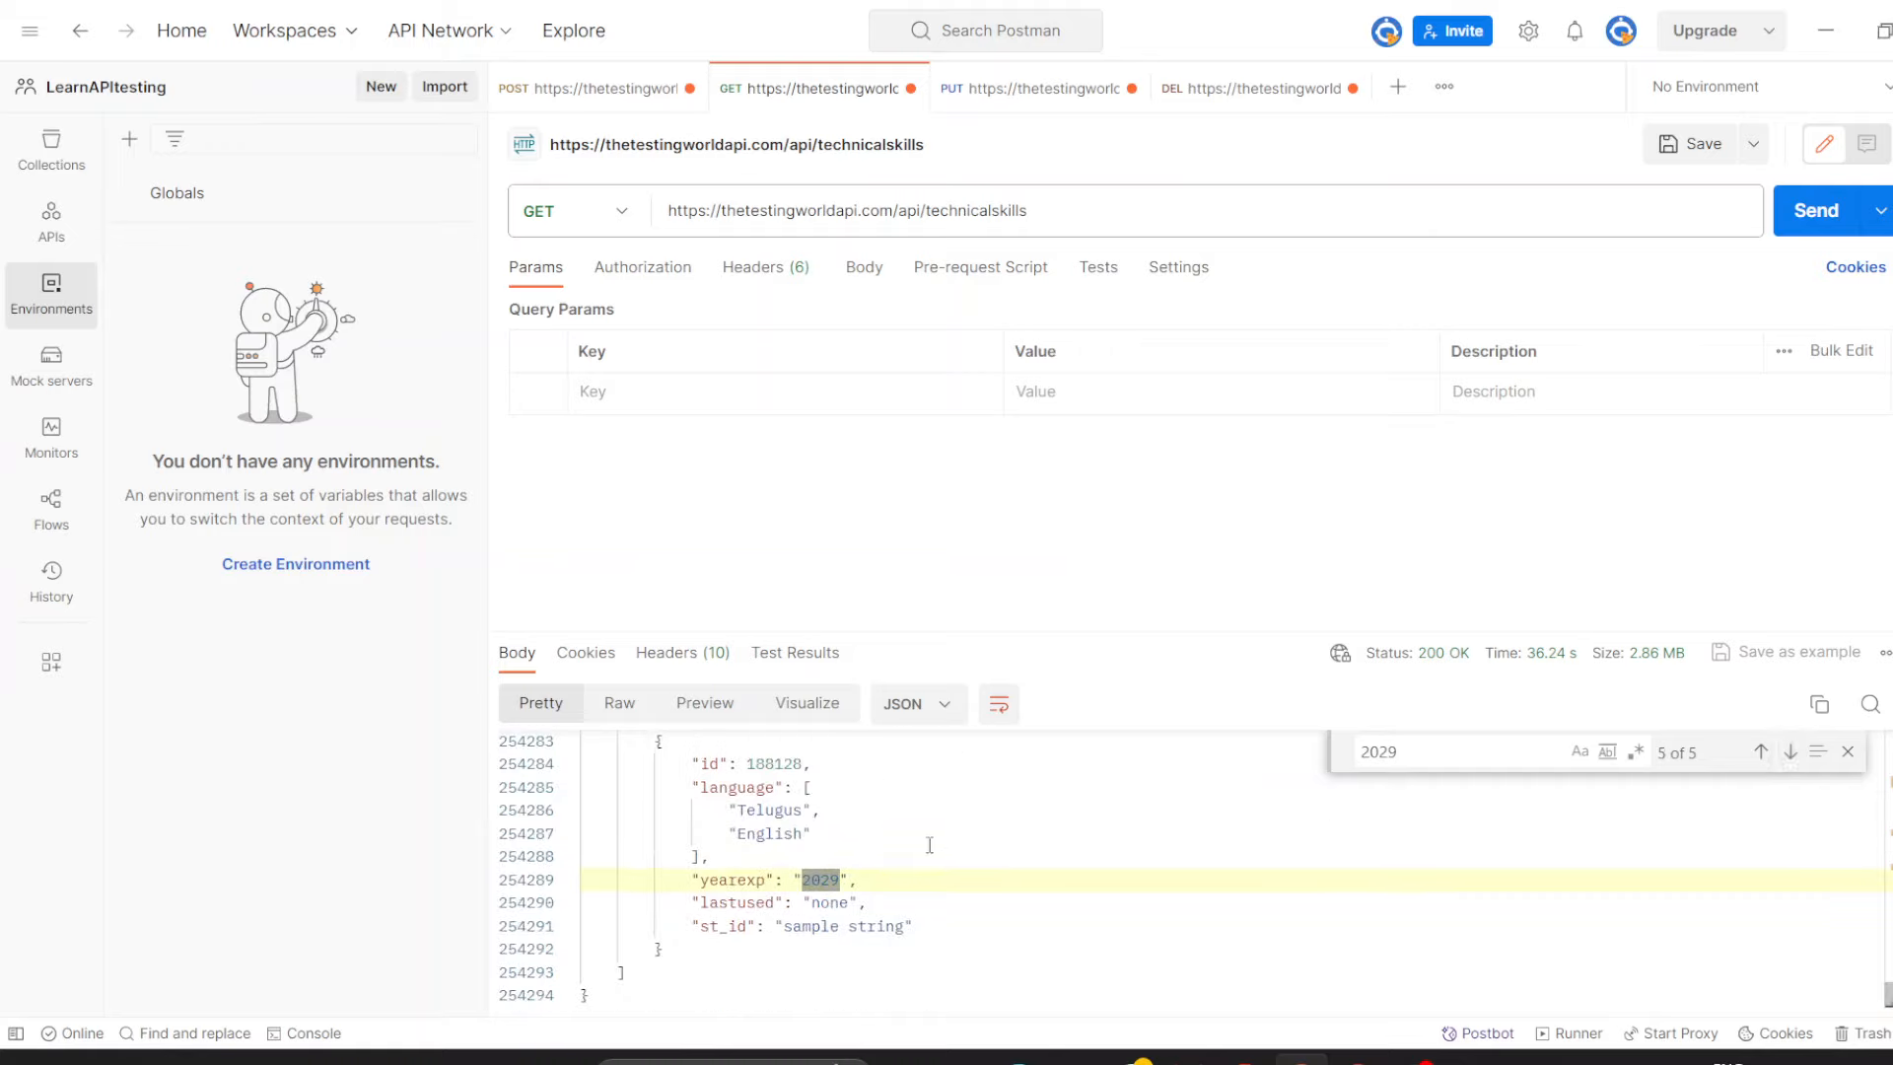
{"action": "scroll", "coordinate": [930, 845], "scroll_direction": "up", "scroll_amount": 1}
{"action": "scroll", "coordinate": [930, 845], "scroll_direction": "down", "scroll_amount": 1}
{"action": "triple_click", "coordinate": [779, 764]}
{"action": "double_click", "coordinate": [779, 764]}
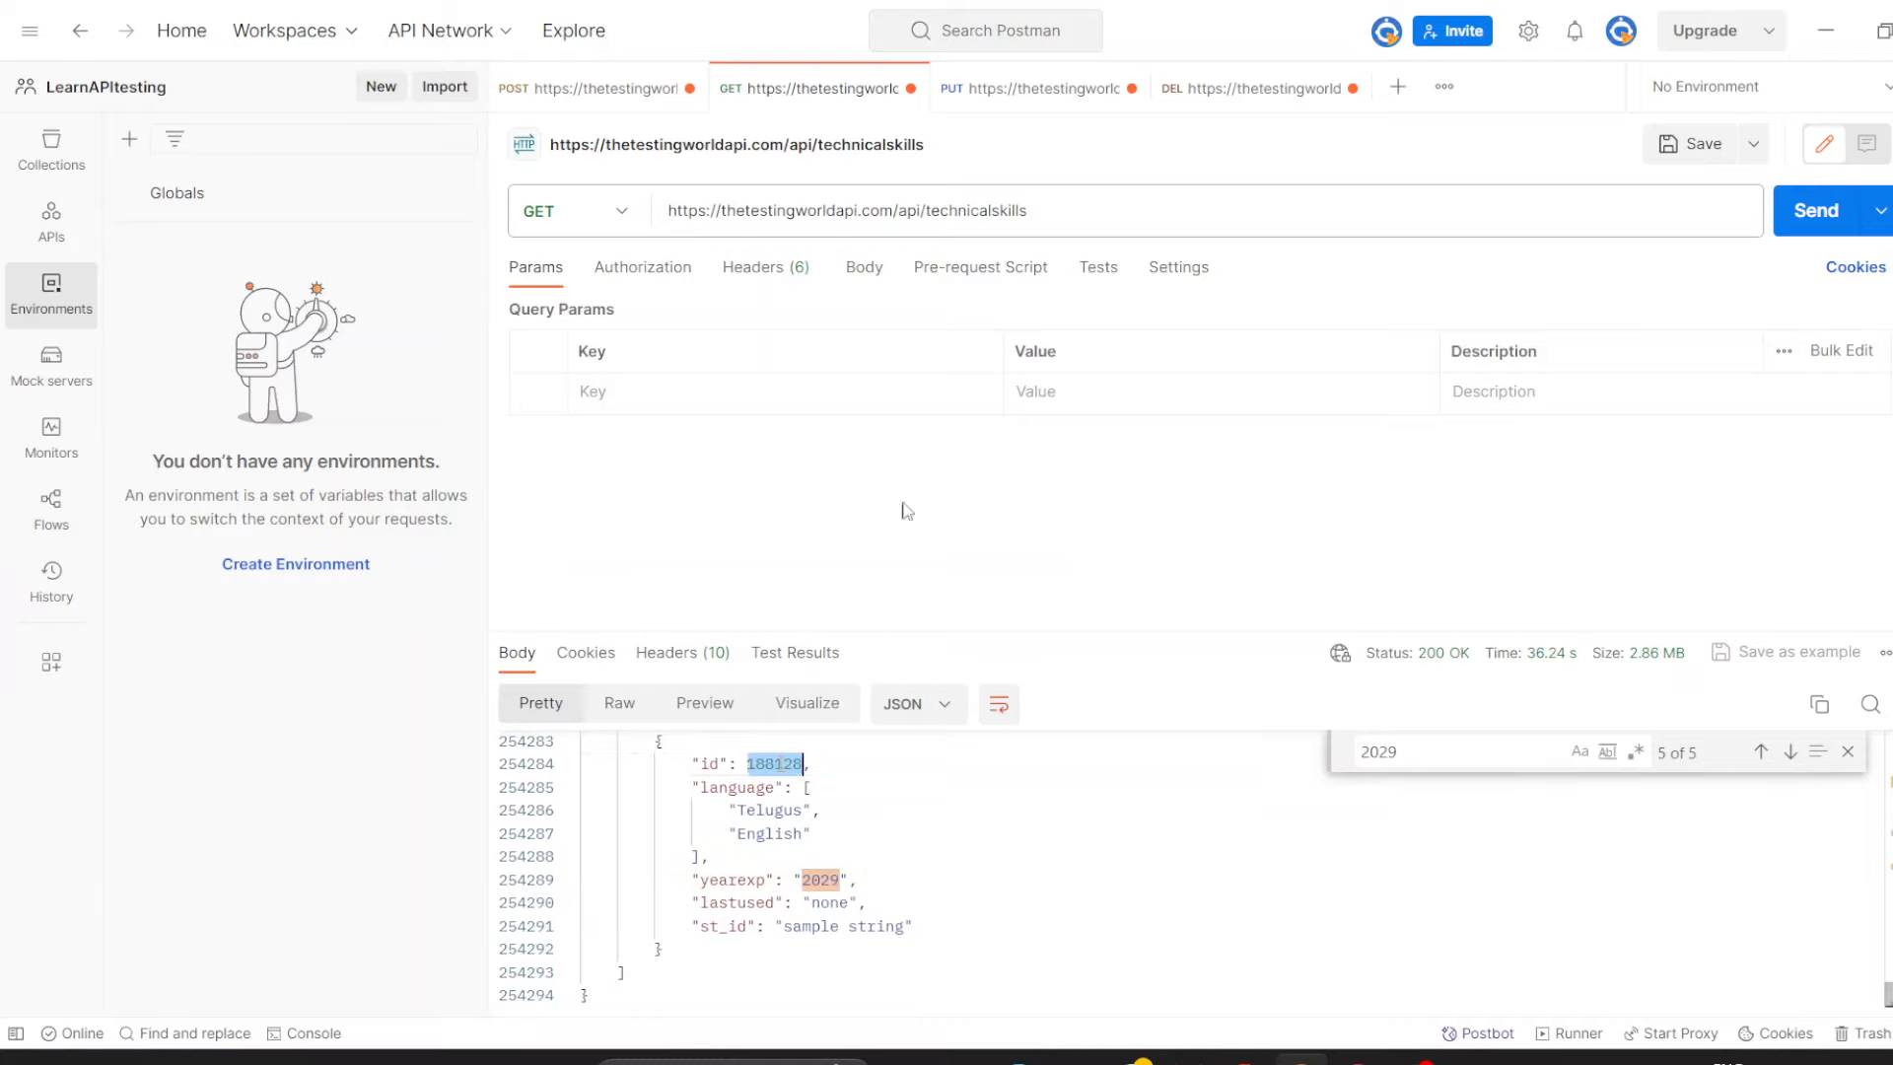
Compare the PUT request's body with the Telugus record in the GET response.
{"action": "left_click", "coordinate": [1051, 96]}
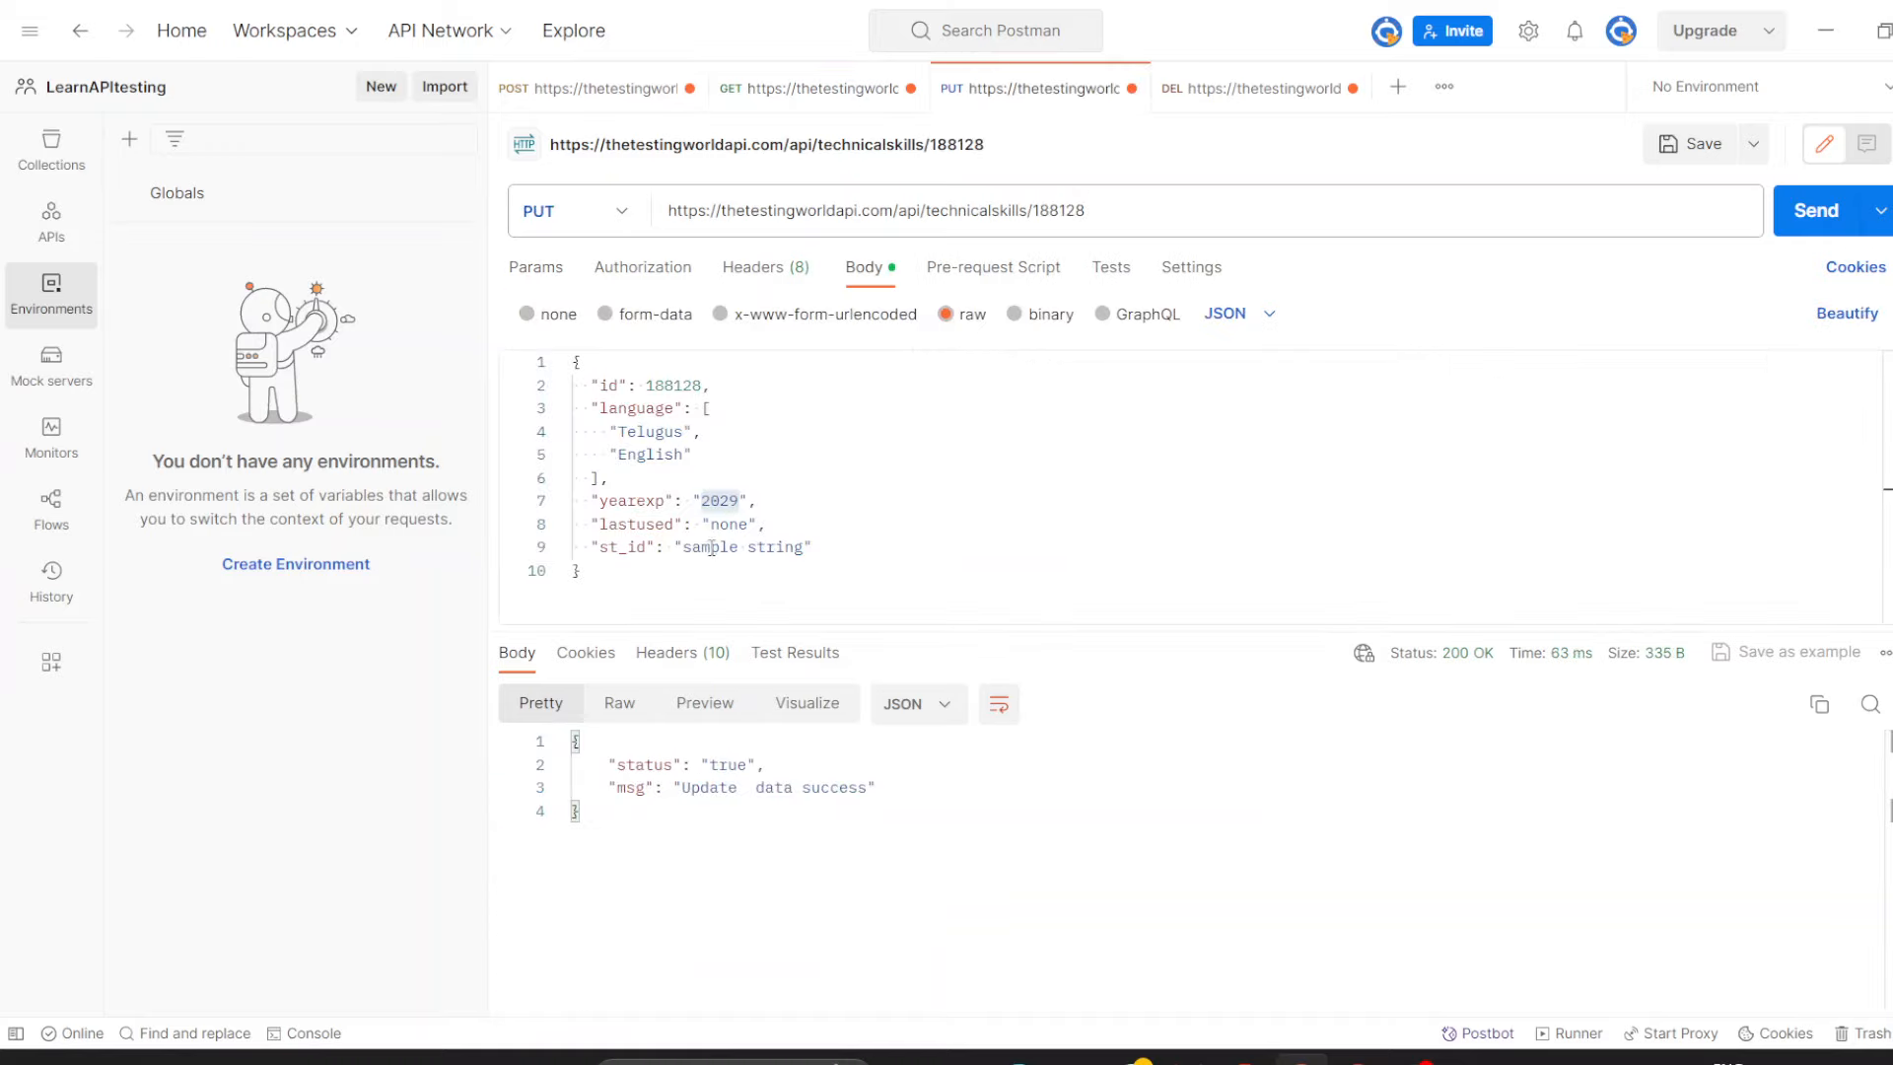
{"action": "left_click", "coordinate": [755, 86]}
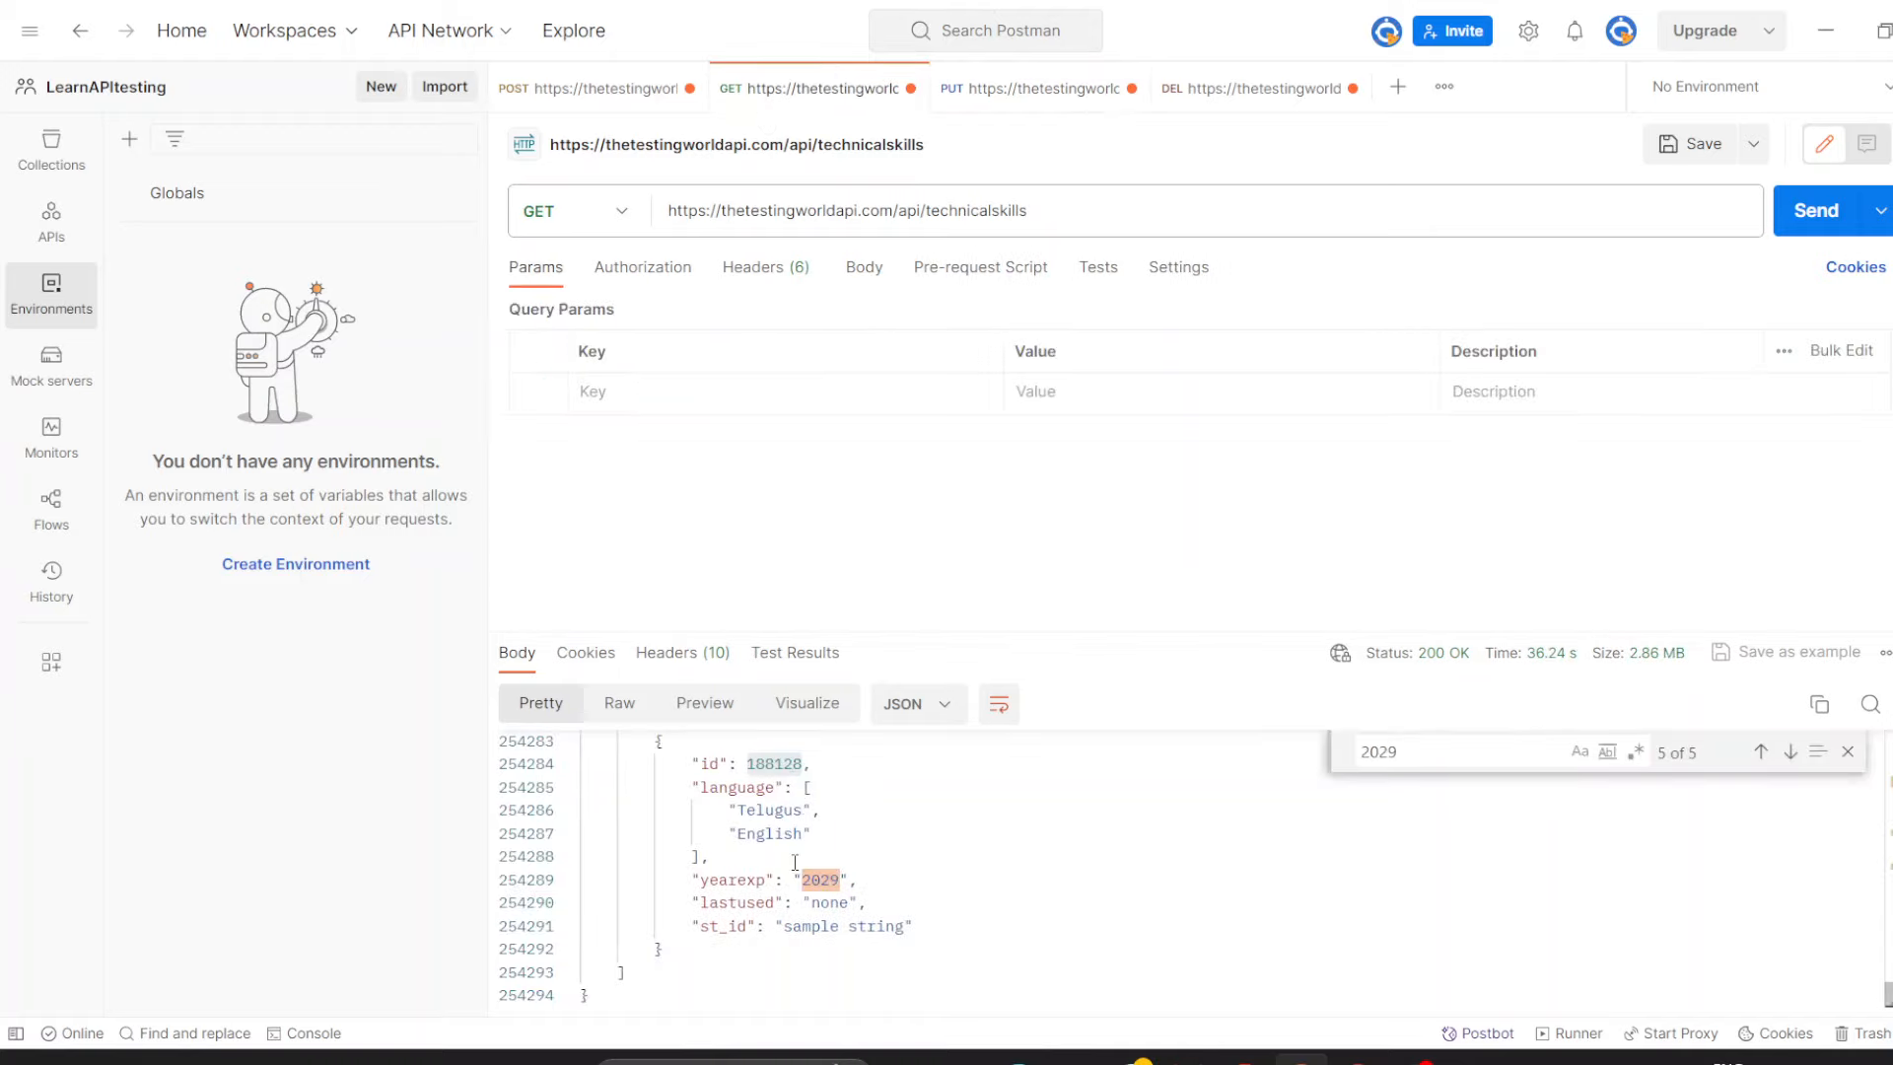
{"action": "left_click", "coordinate": [1039, 98]}
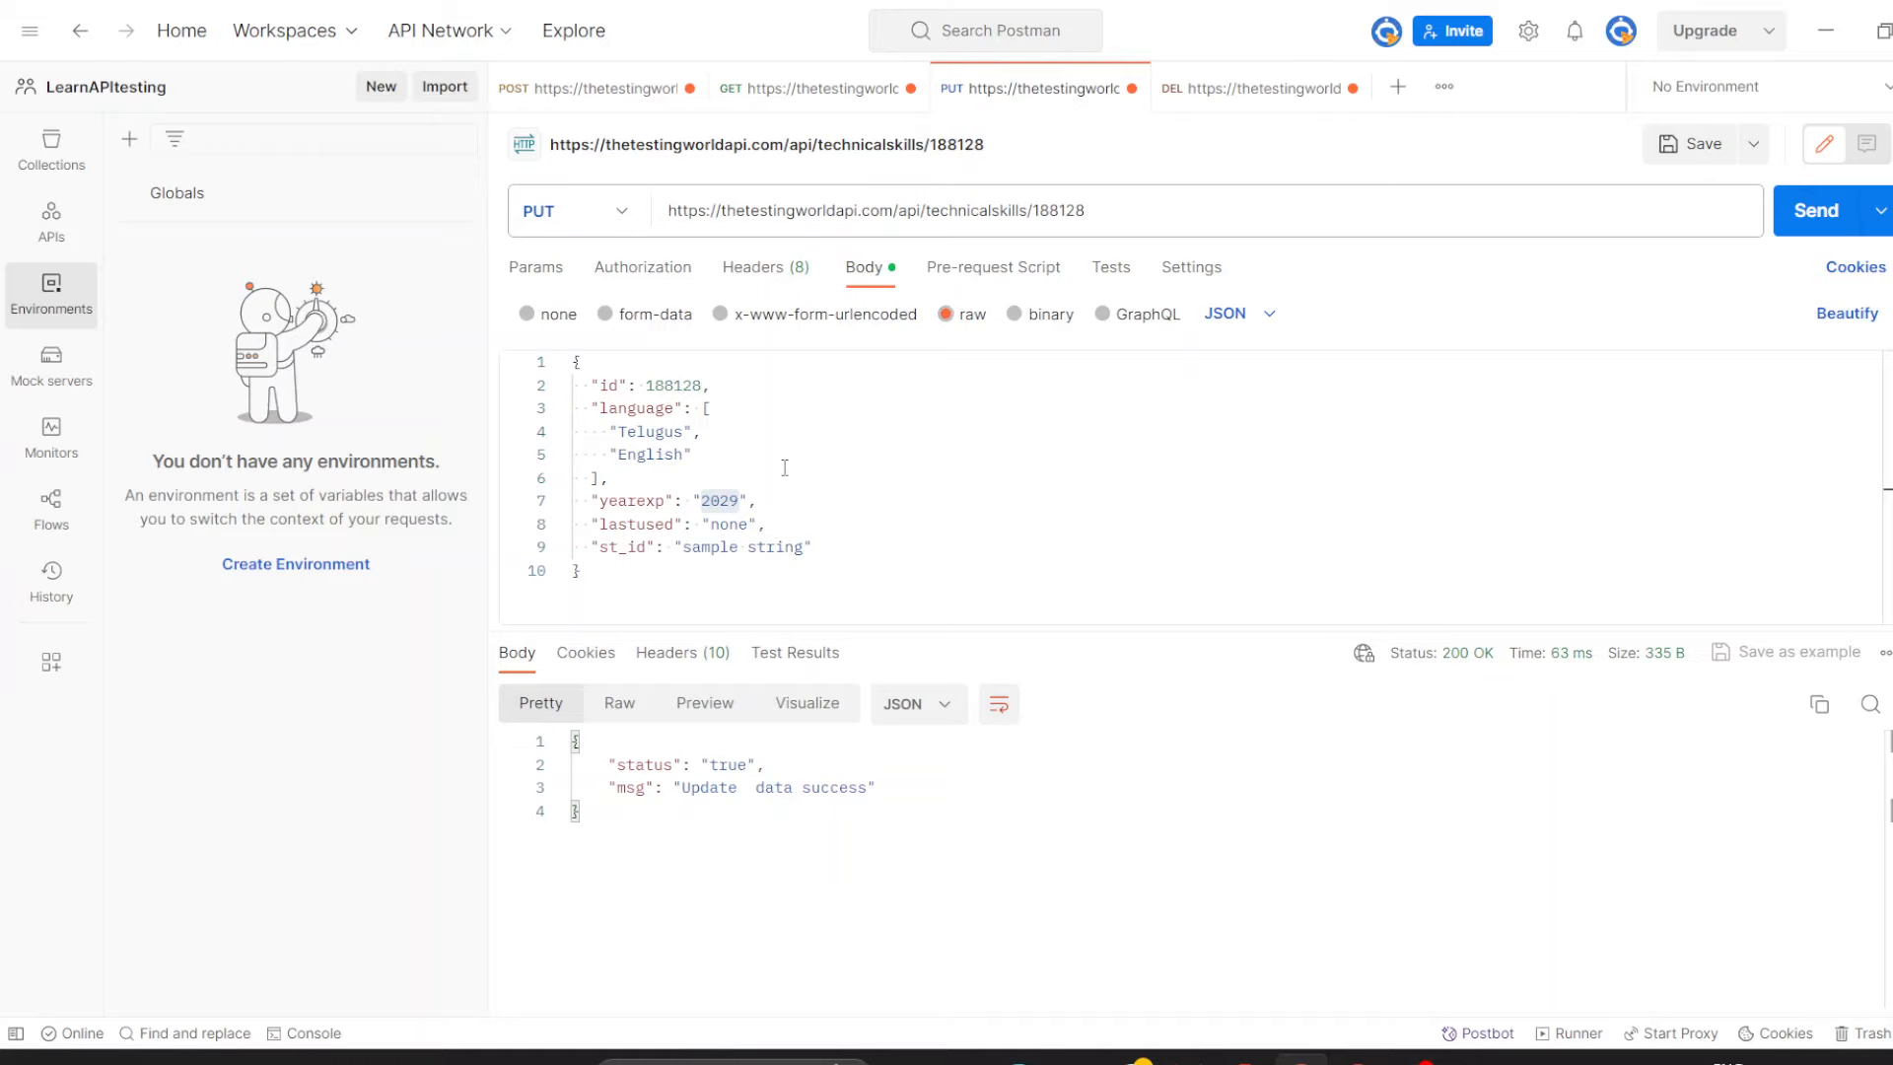
{"action": "left_click", "coordinate": [858, 92]}
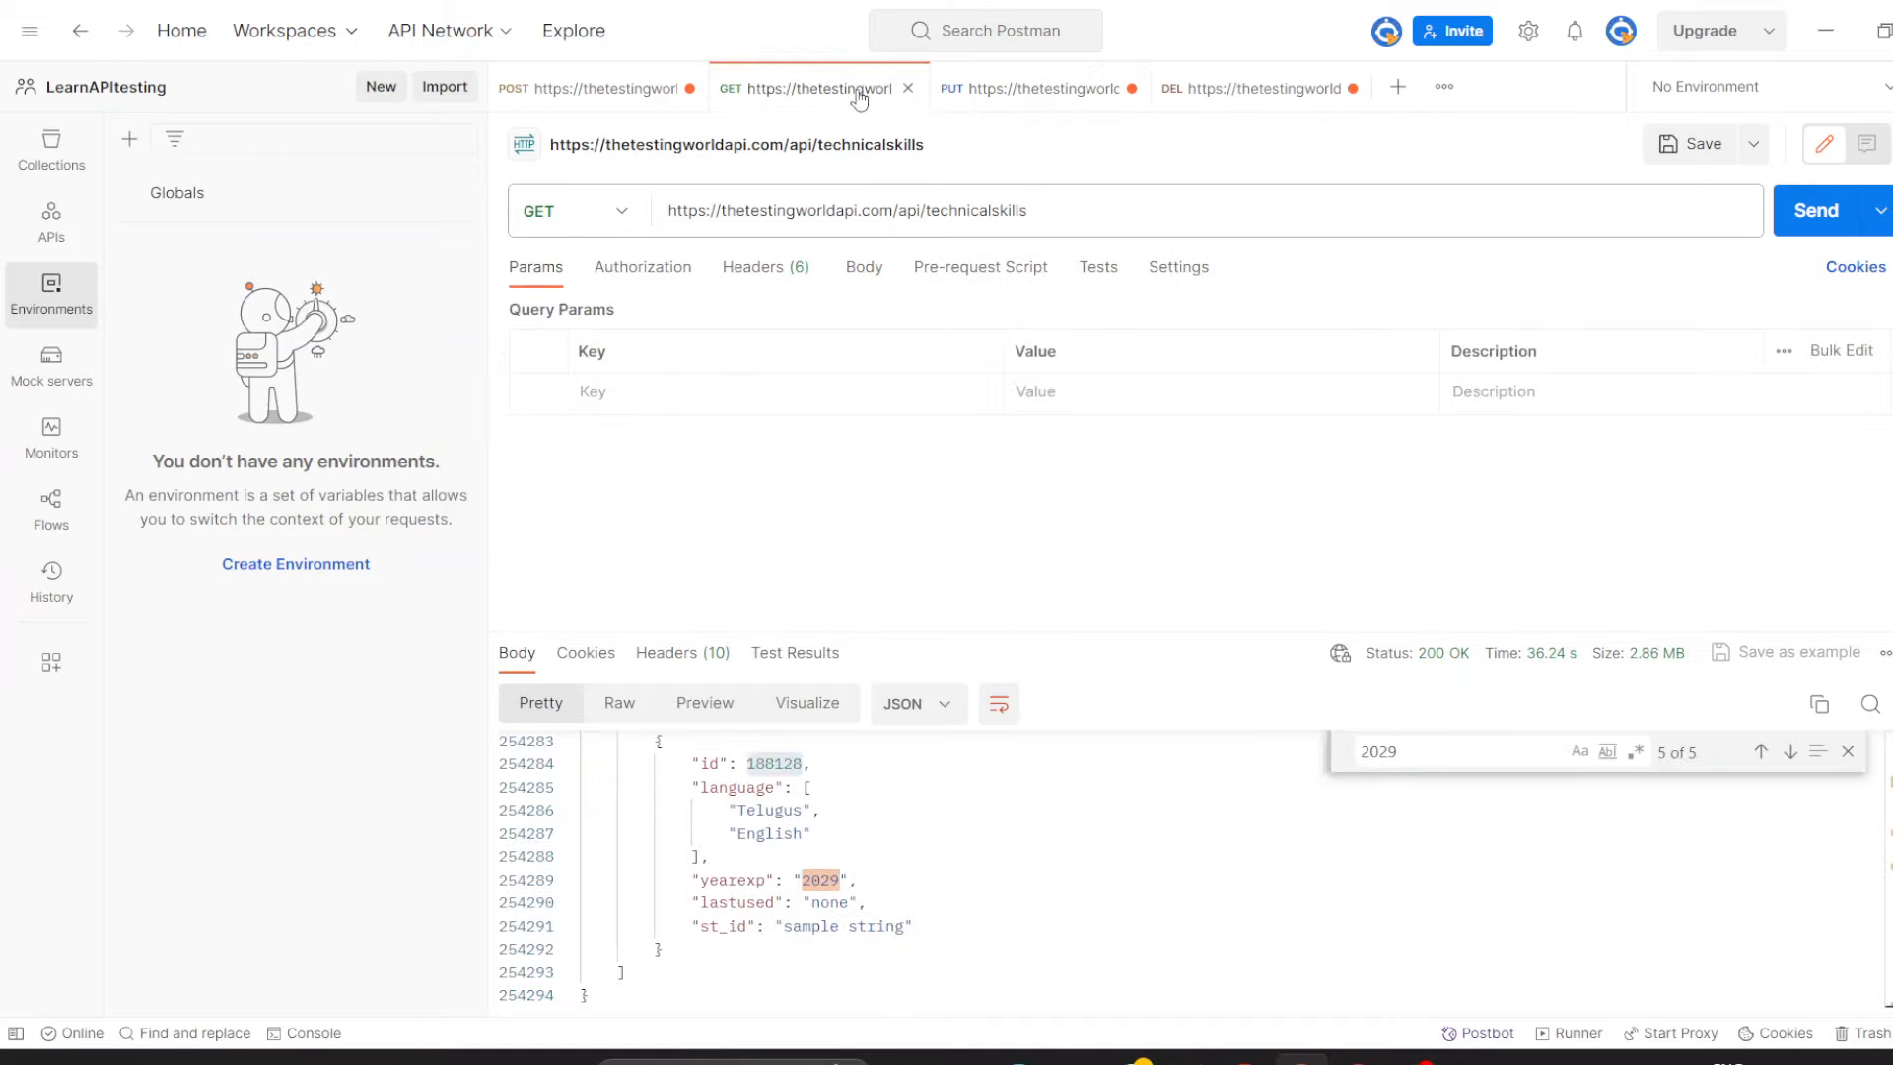
Replace the record id in the DELETE request's URL with 188128 from the PUT request's URL and send the deletion.
{"action": "left_click", "coordinate": [1203, 89]}
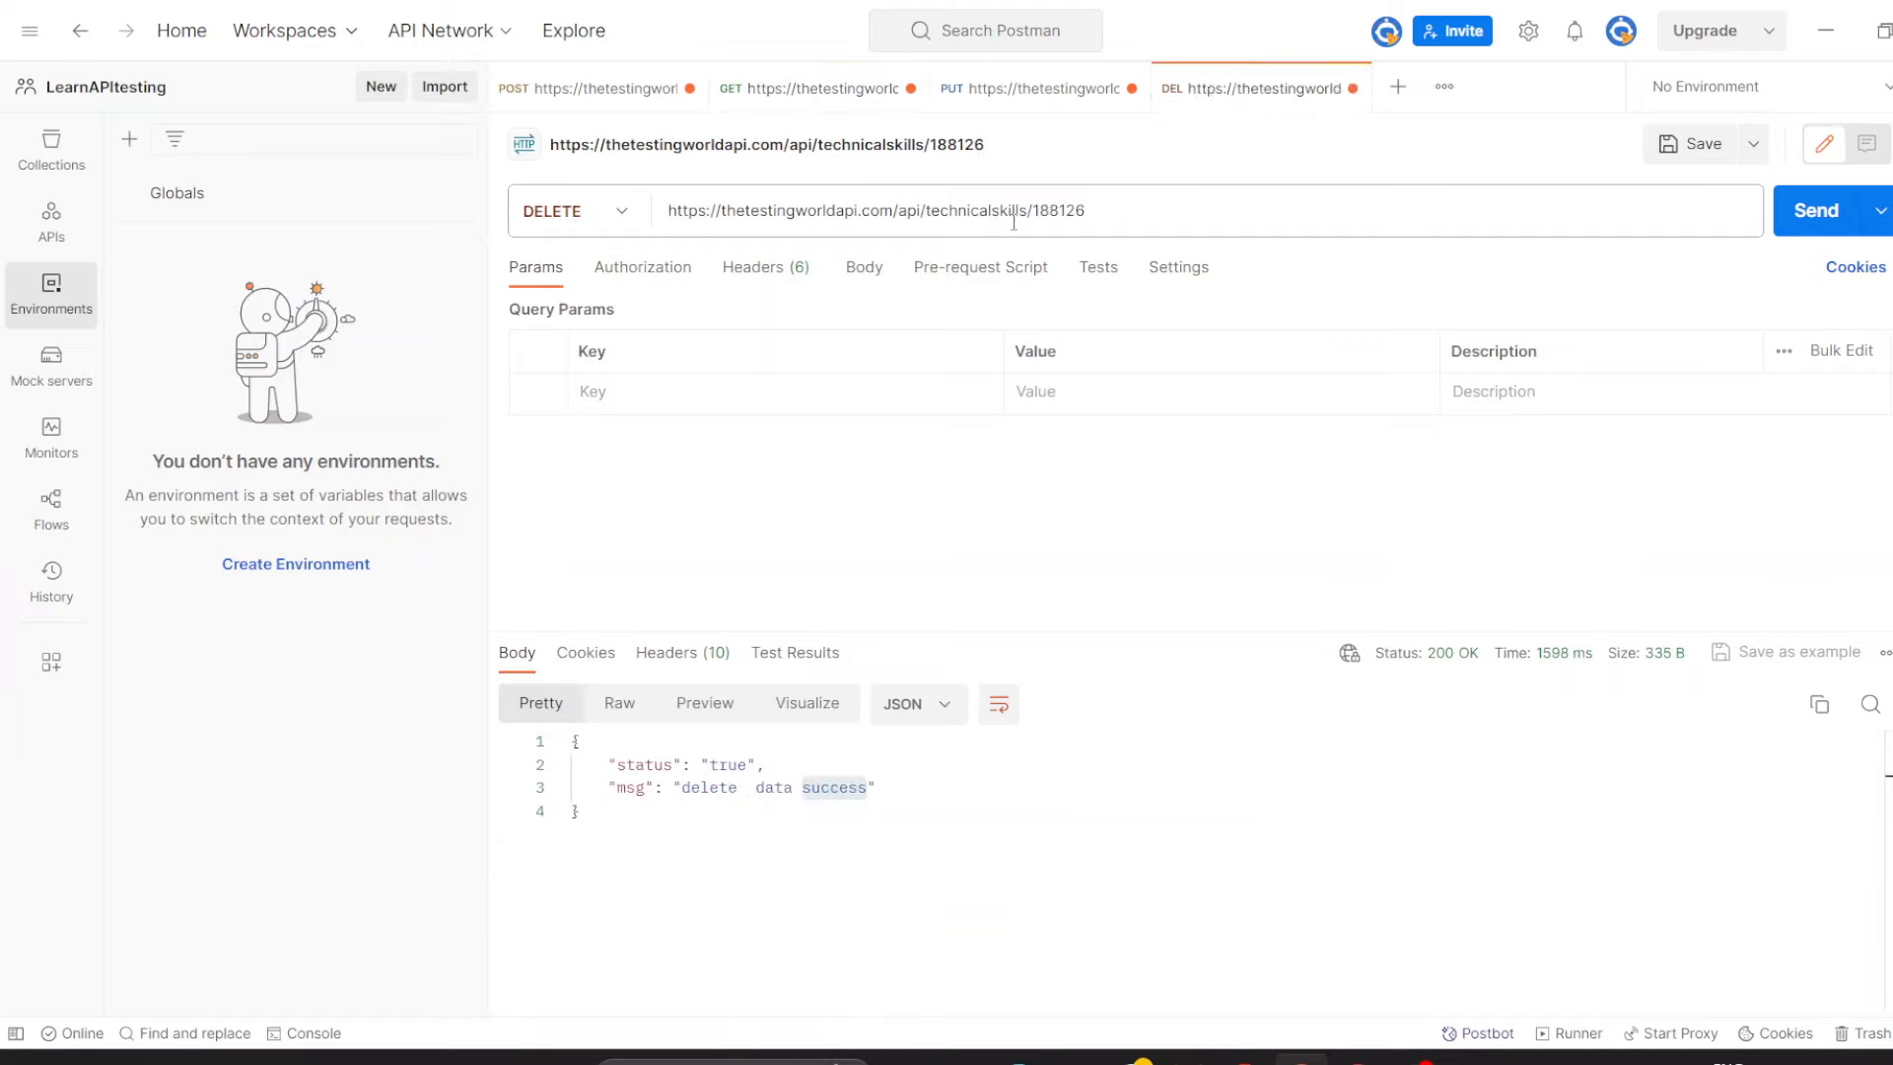
{"action": "left_click", "coordinate": [1016, 89]}
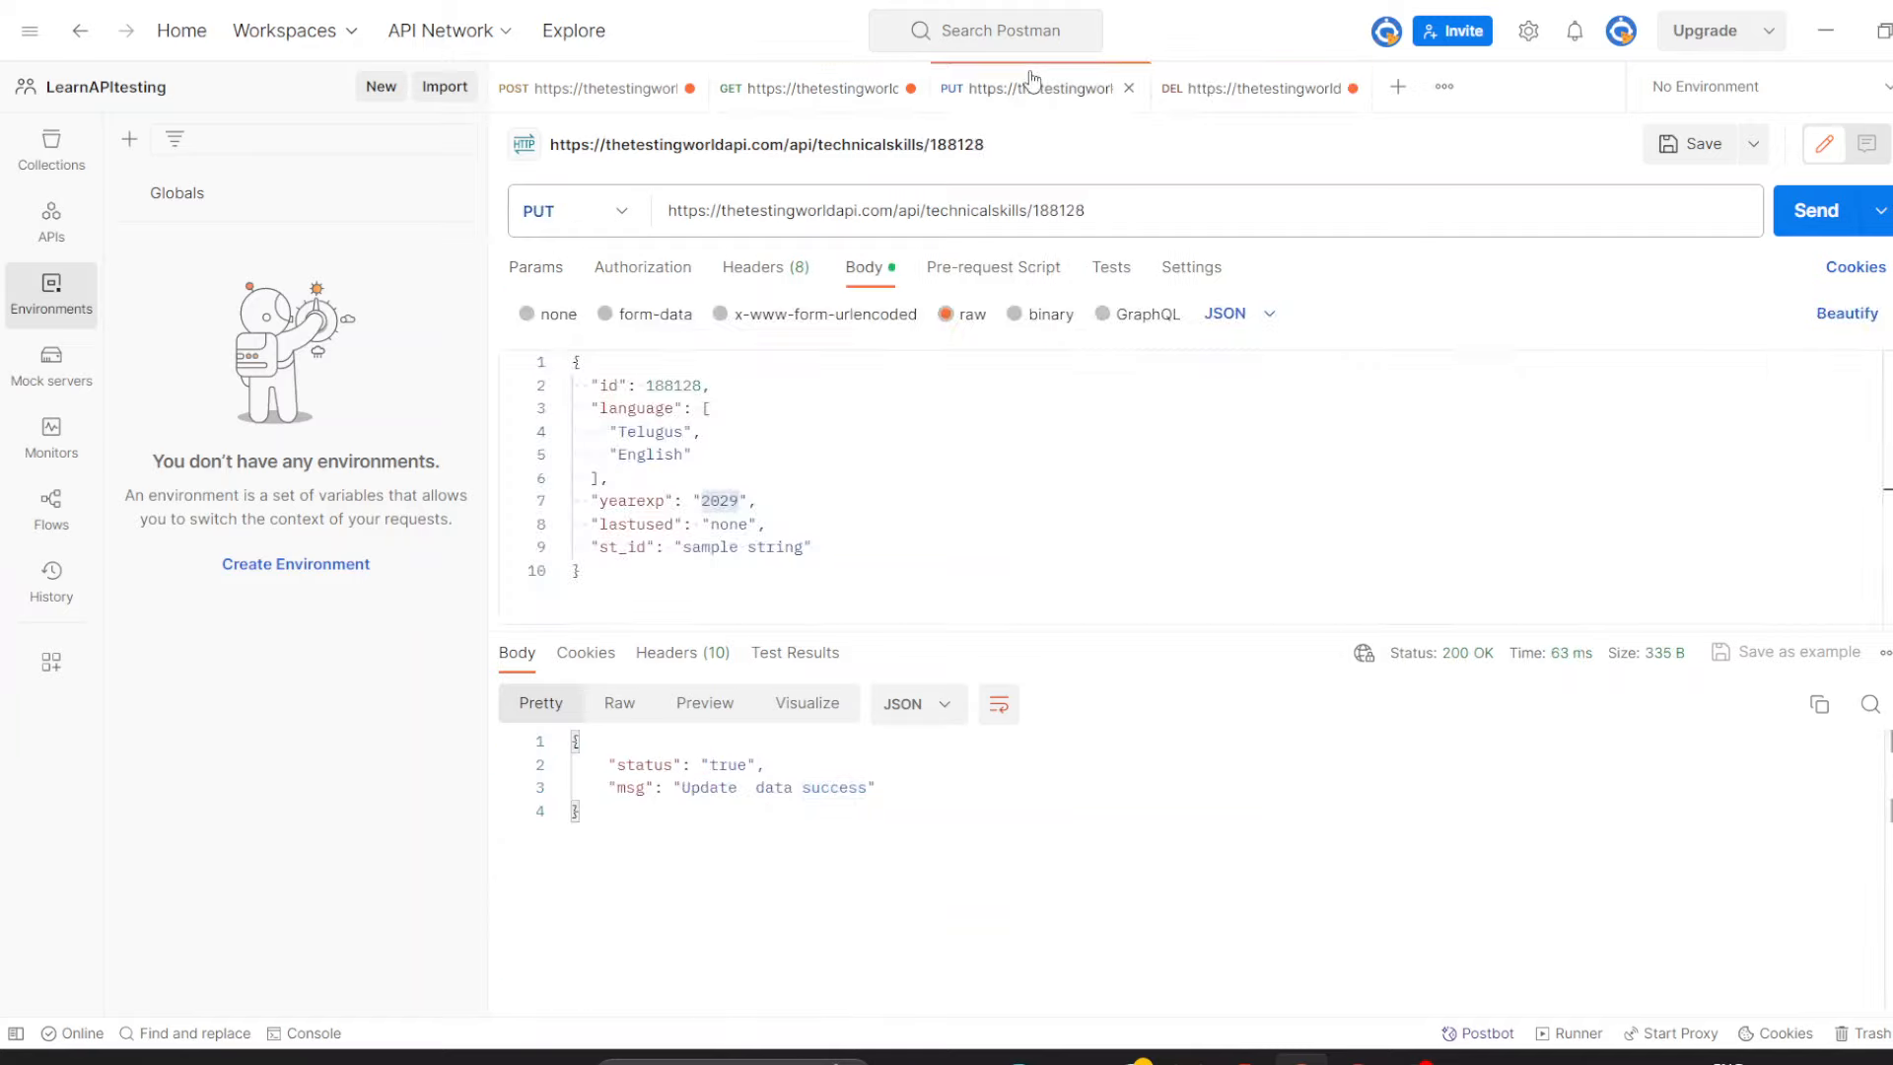
{"action": "double_click", "coordinate": [1033, 210]}
{"action": "left_click_drag", "start_coordinate": [1085, 210], "coordinate": [1032, 213]}
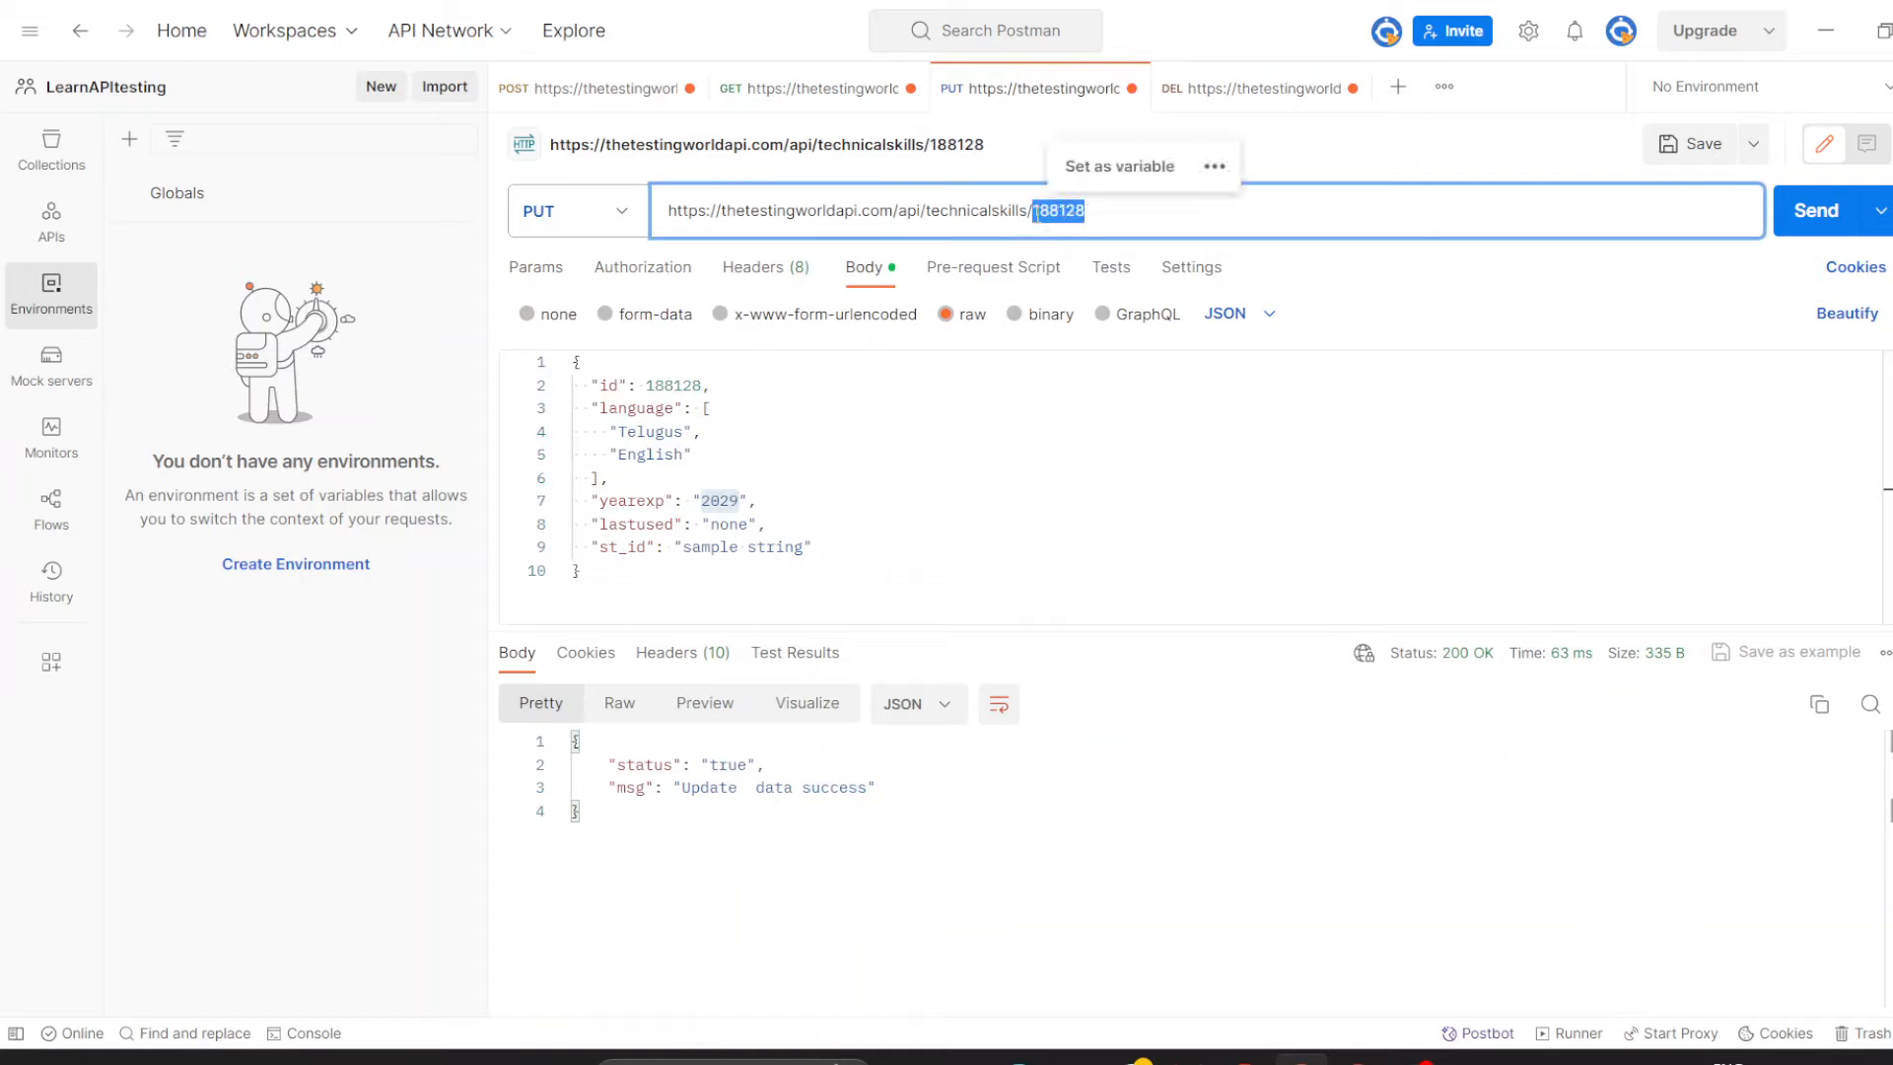
{"action": "left_click", "coordinate": [1230, 89]}
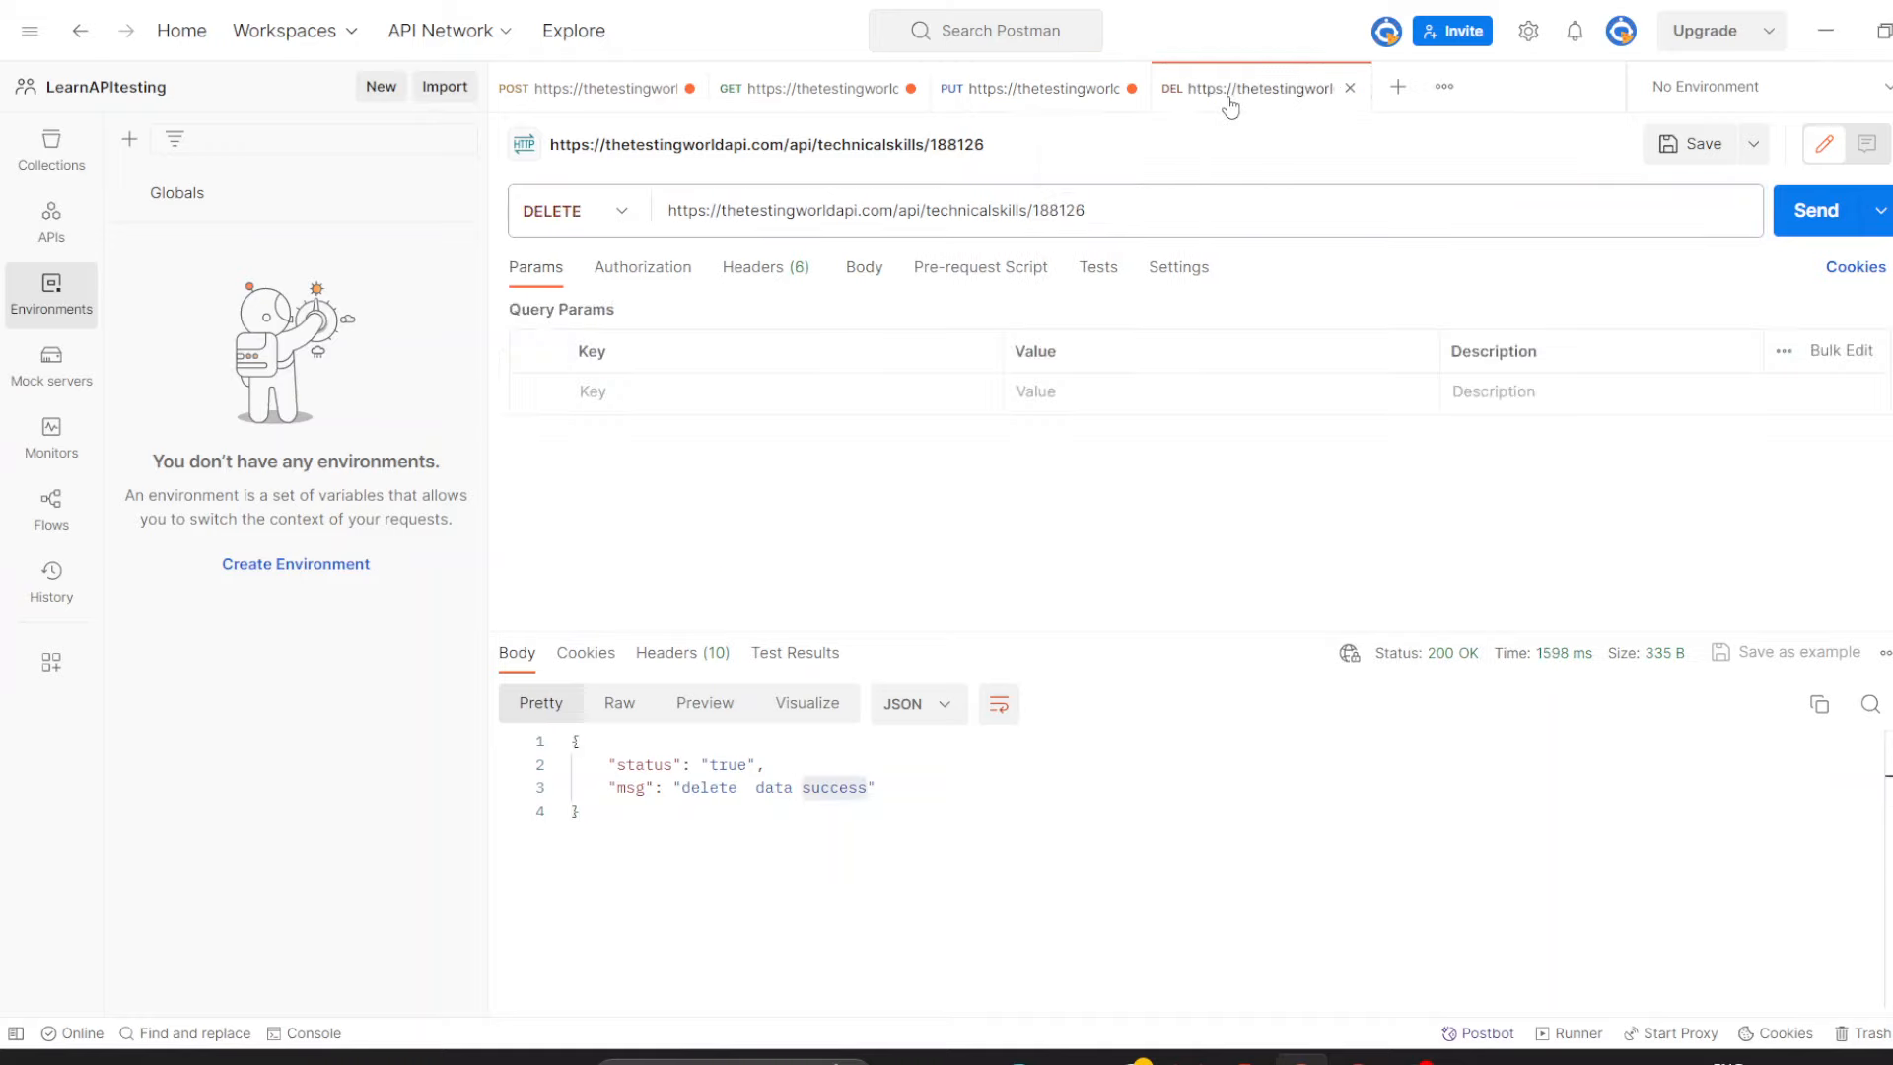
{"action": "left_click_drag", "start_coordinate": [1032, 210], "coordinate": [1086, 211]}
{"action": "type", "text": "188128"}
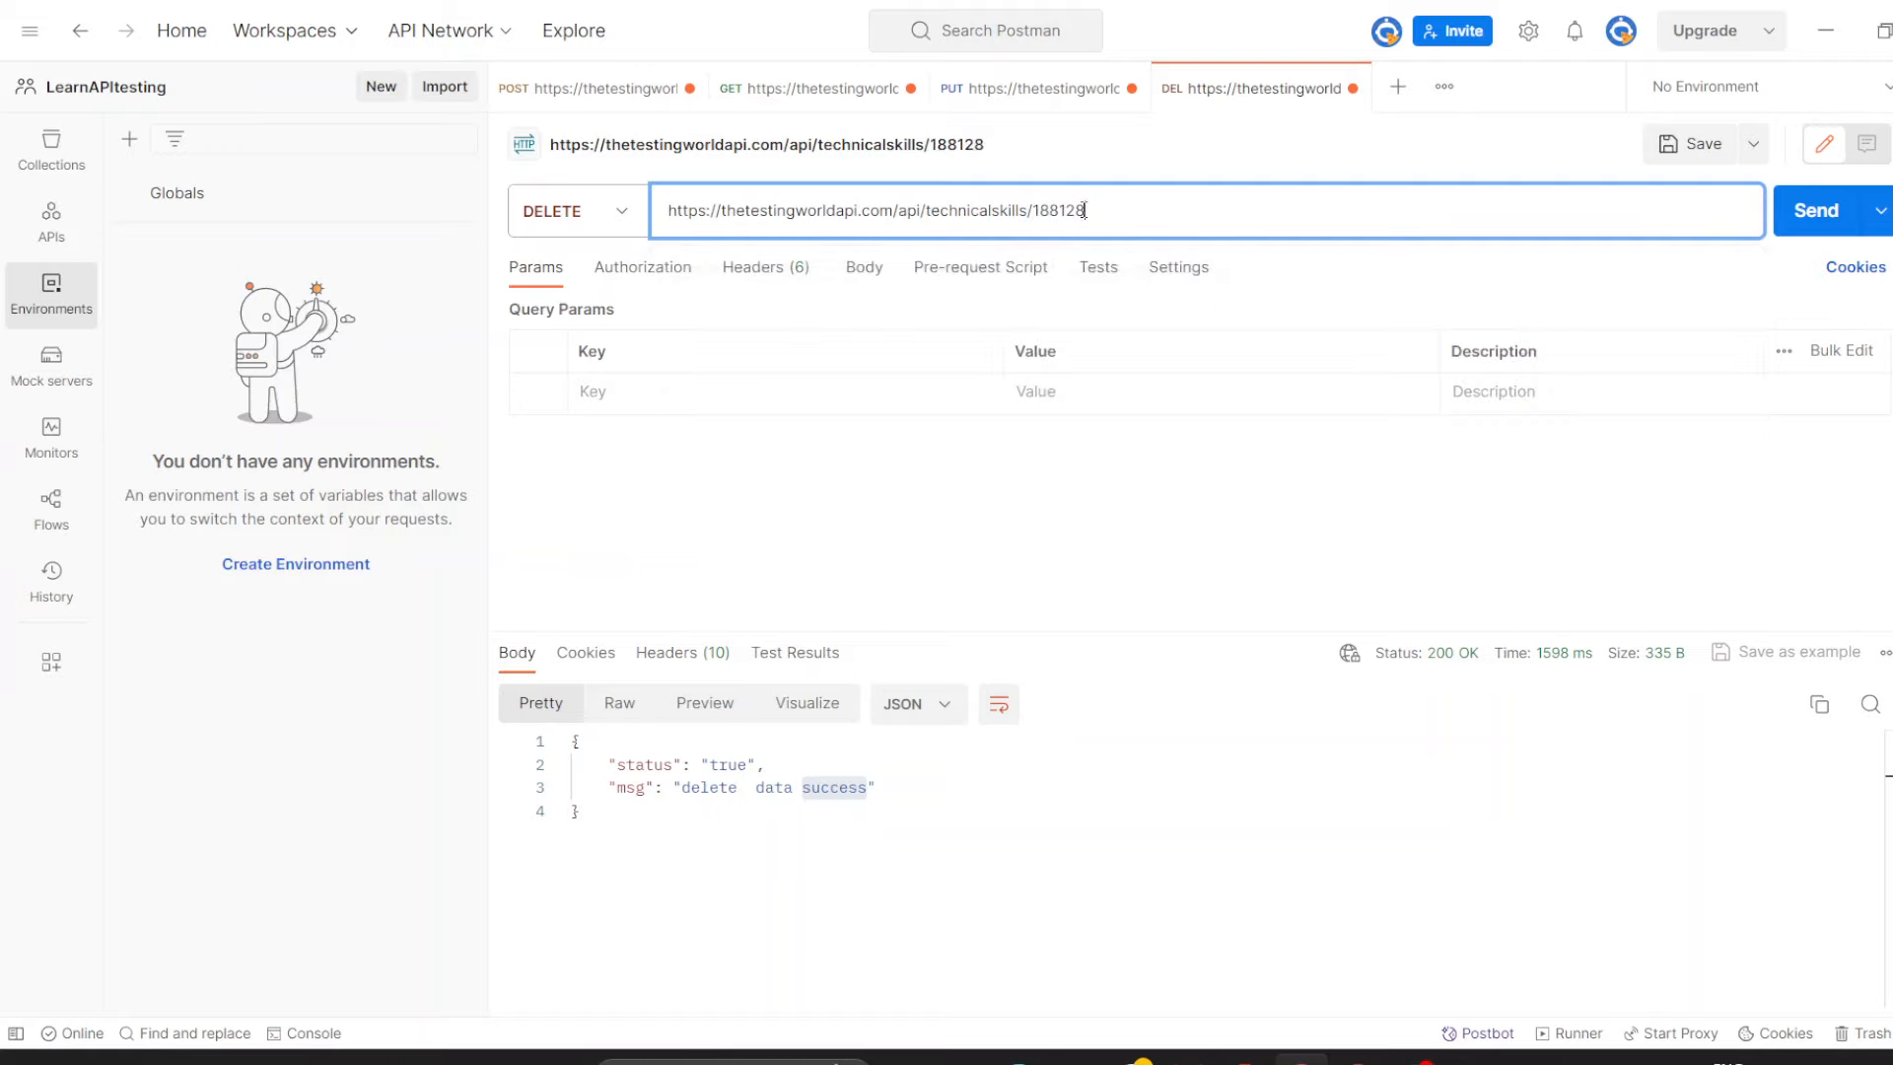
{"action": "left_click", "coordinate": [1821, 208]}
{"action": "left_click", "coordinate": [1820, 208]}
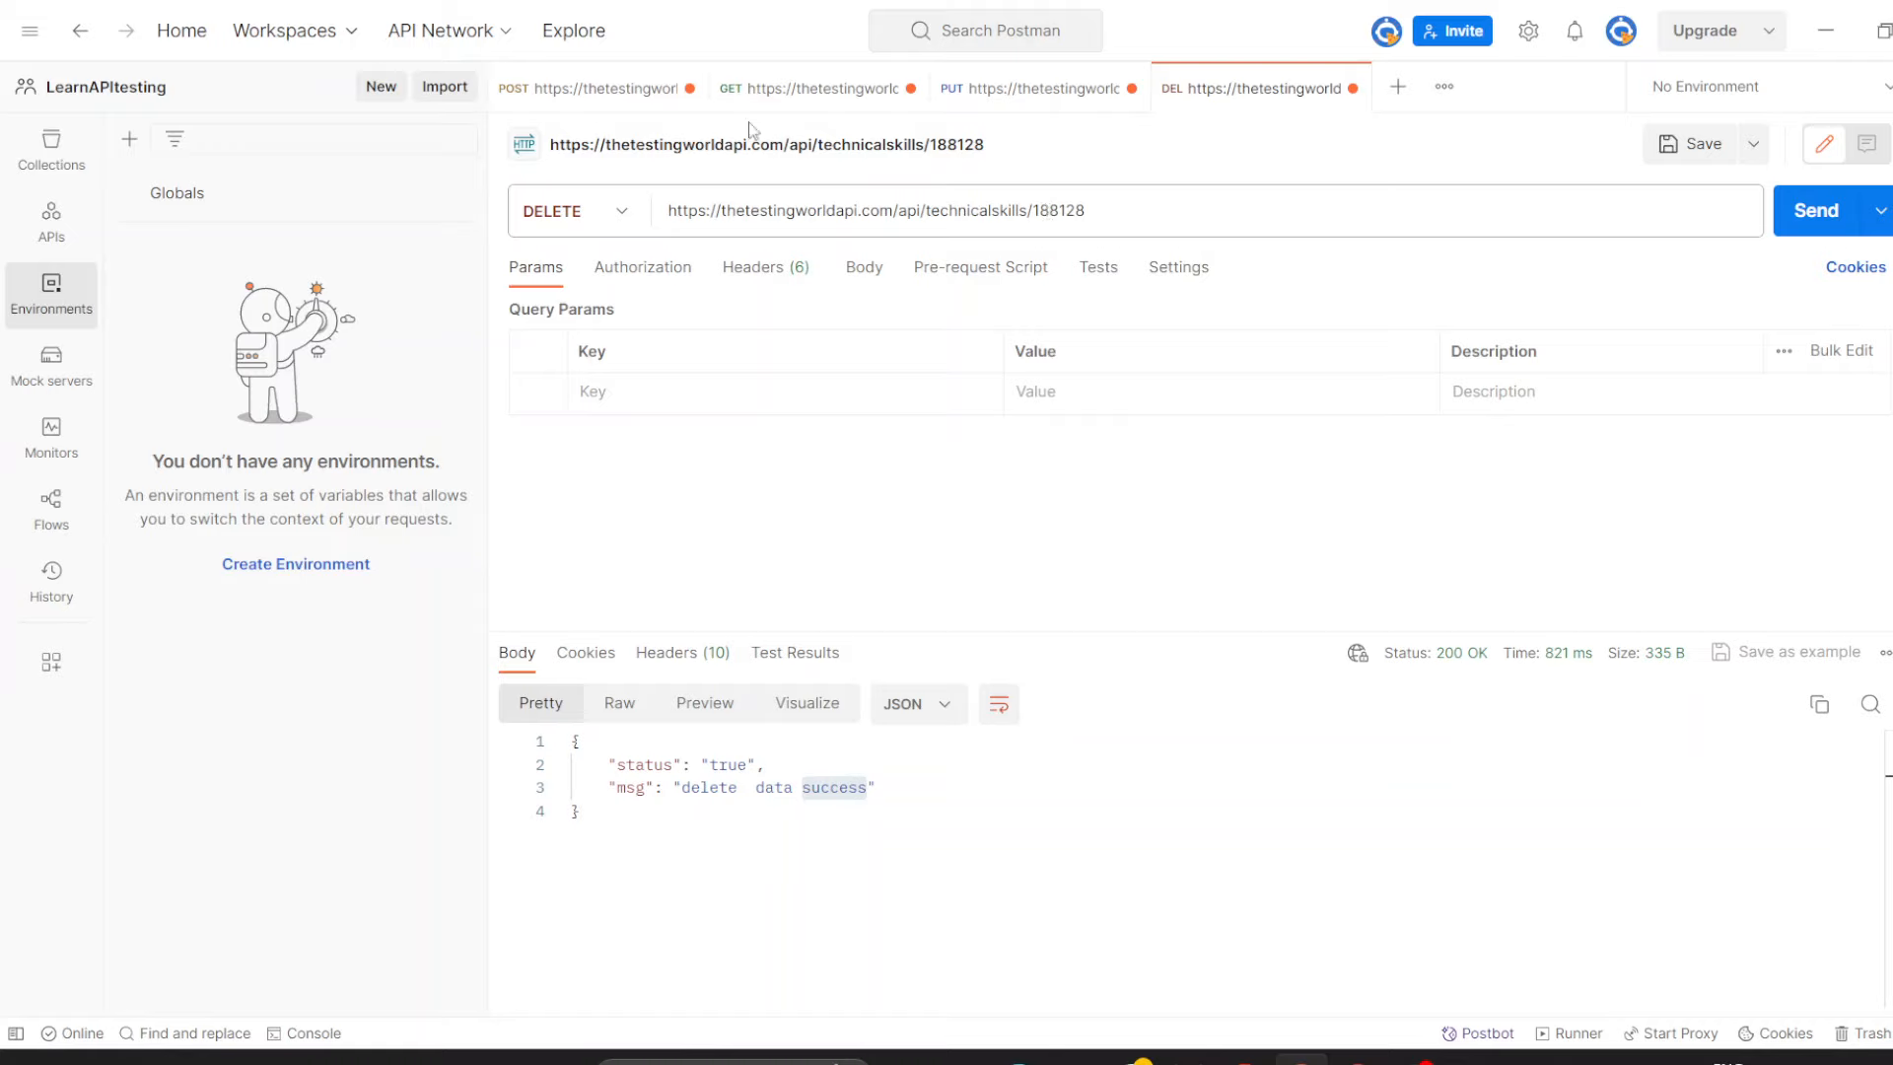
Resend the GET request for all technicalskills records and search its response for the deleted record's id 188128.
{"action": "left_click", "coordinate": [792, 95]}
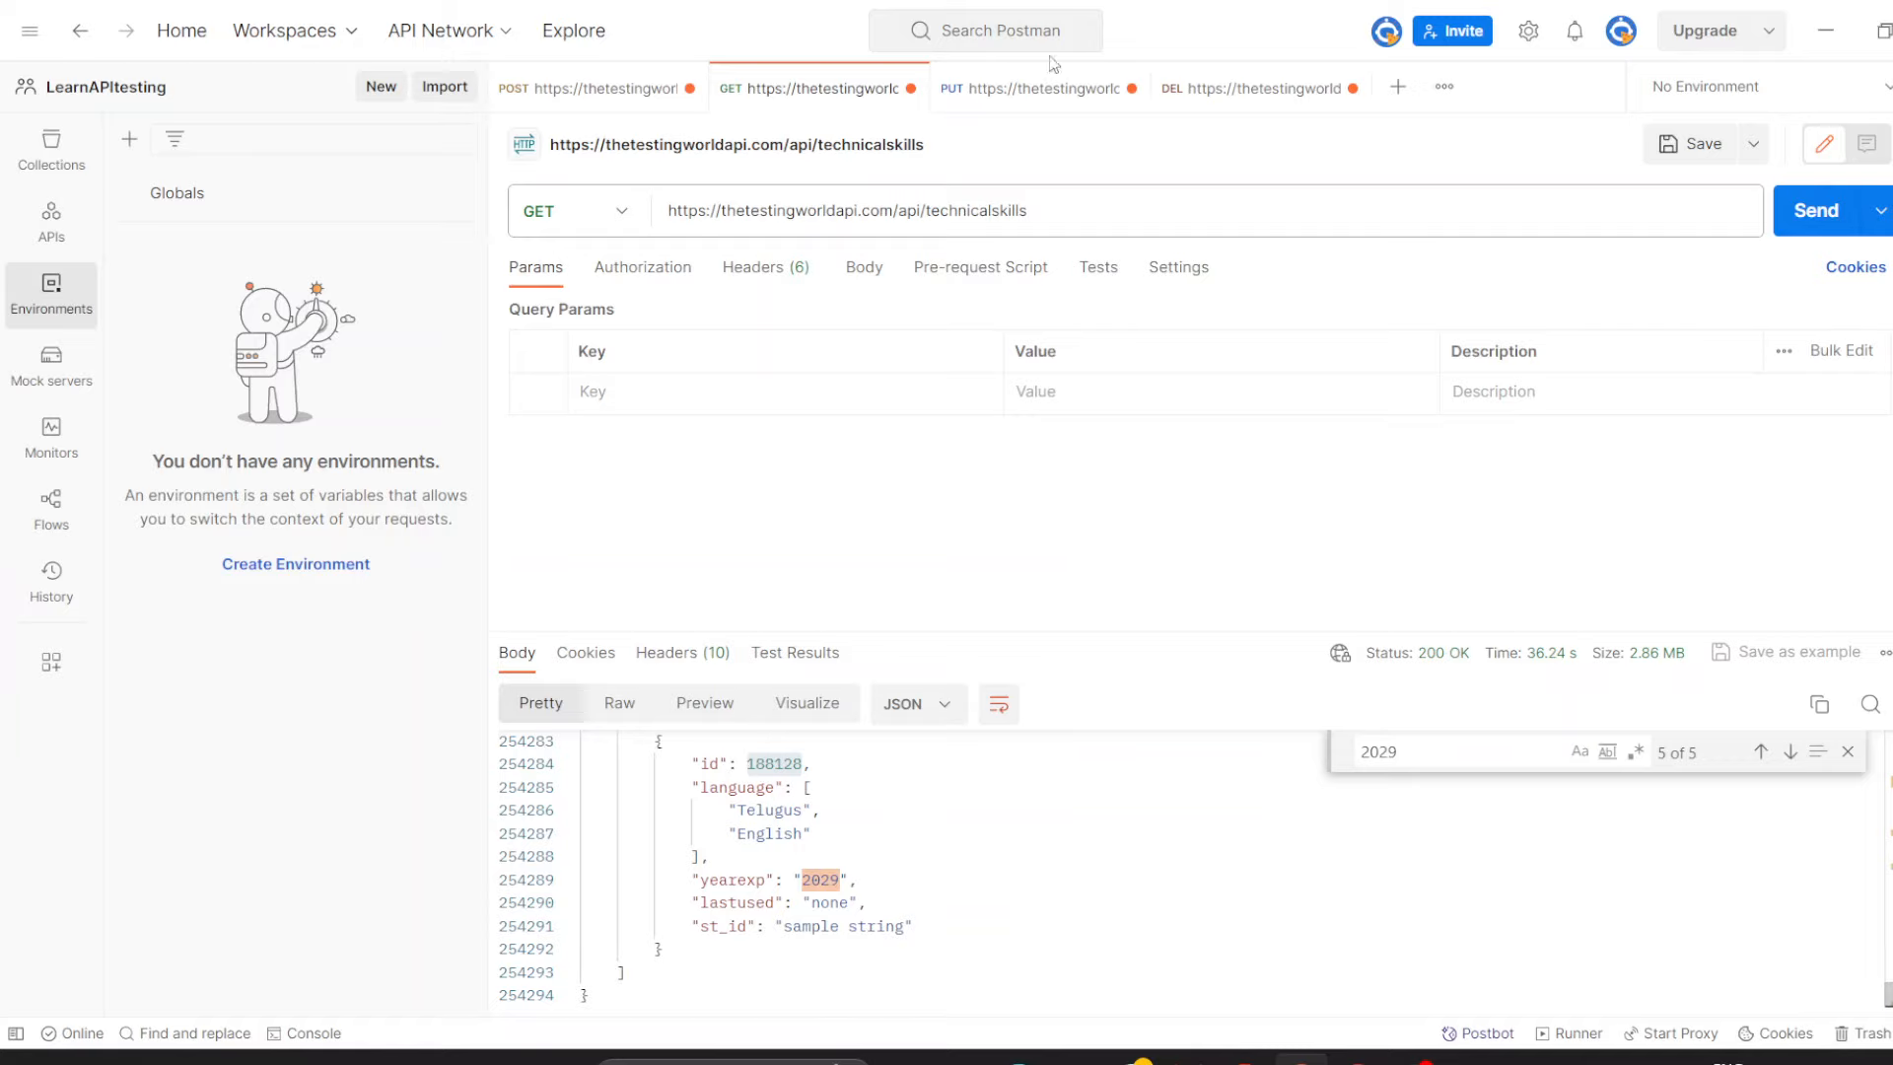
{"action": "left_click", "coordinate": [1803, 213]}
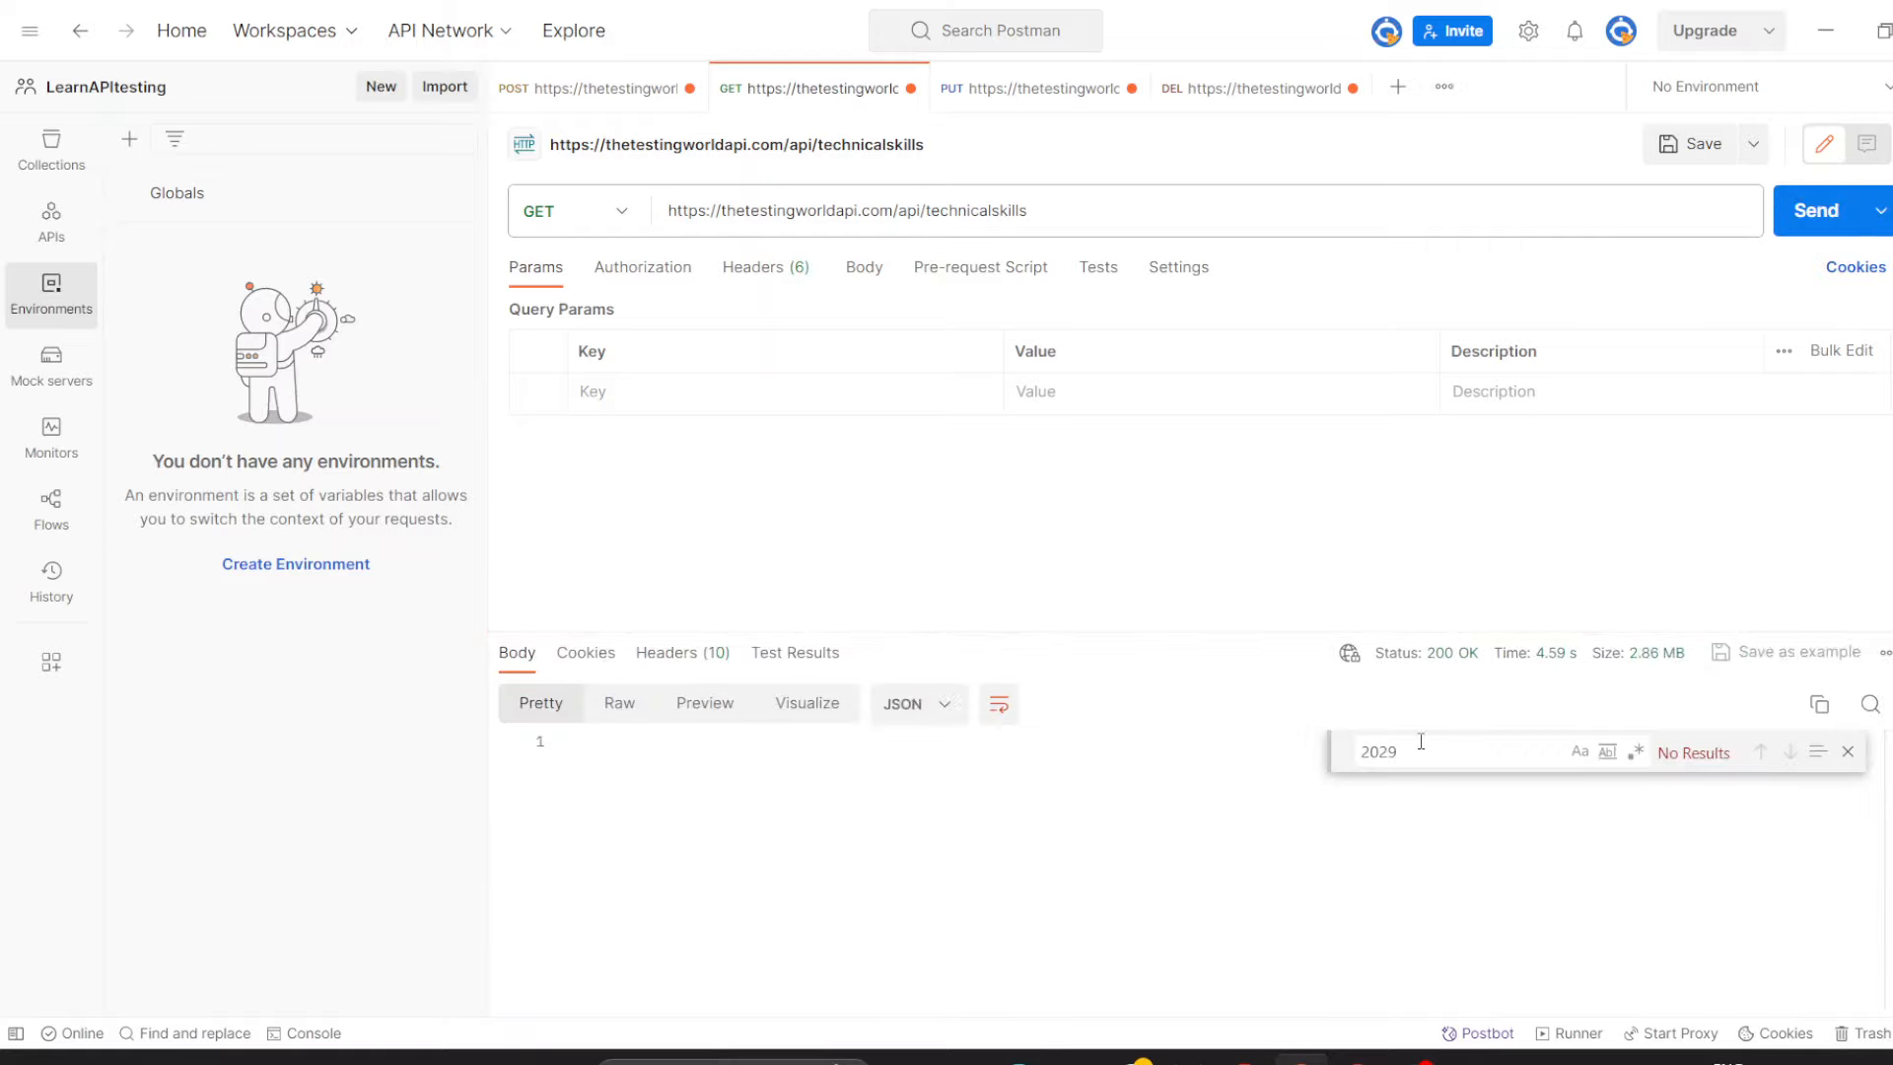
{"action": "left_click", "coordinate": [1252, 88]}
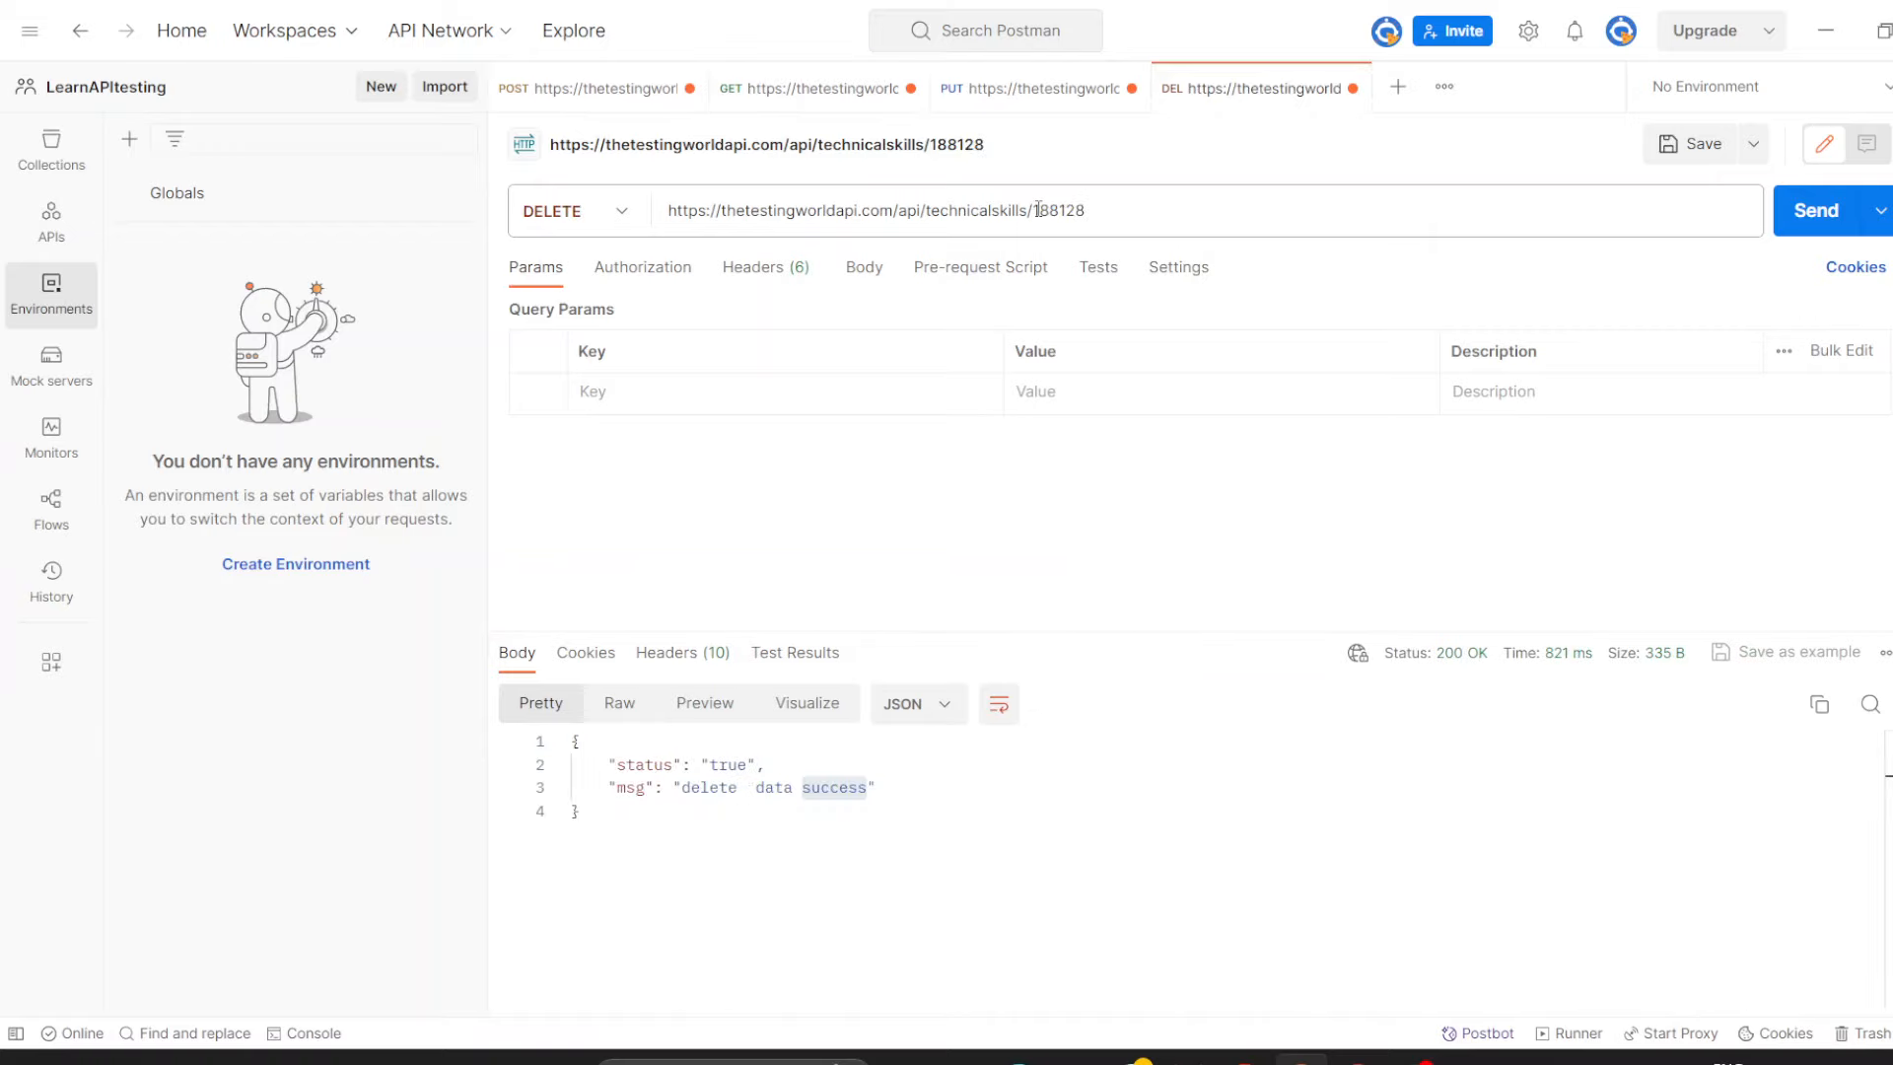
{"action": "left_click", "coordinate": [1097, 207]}
{"action": "left_click_drag", "start_coordinate": [1098, 208], "coordinate": [1036, 207]}
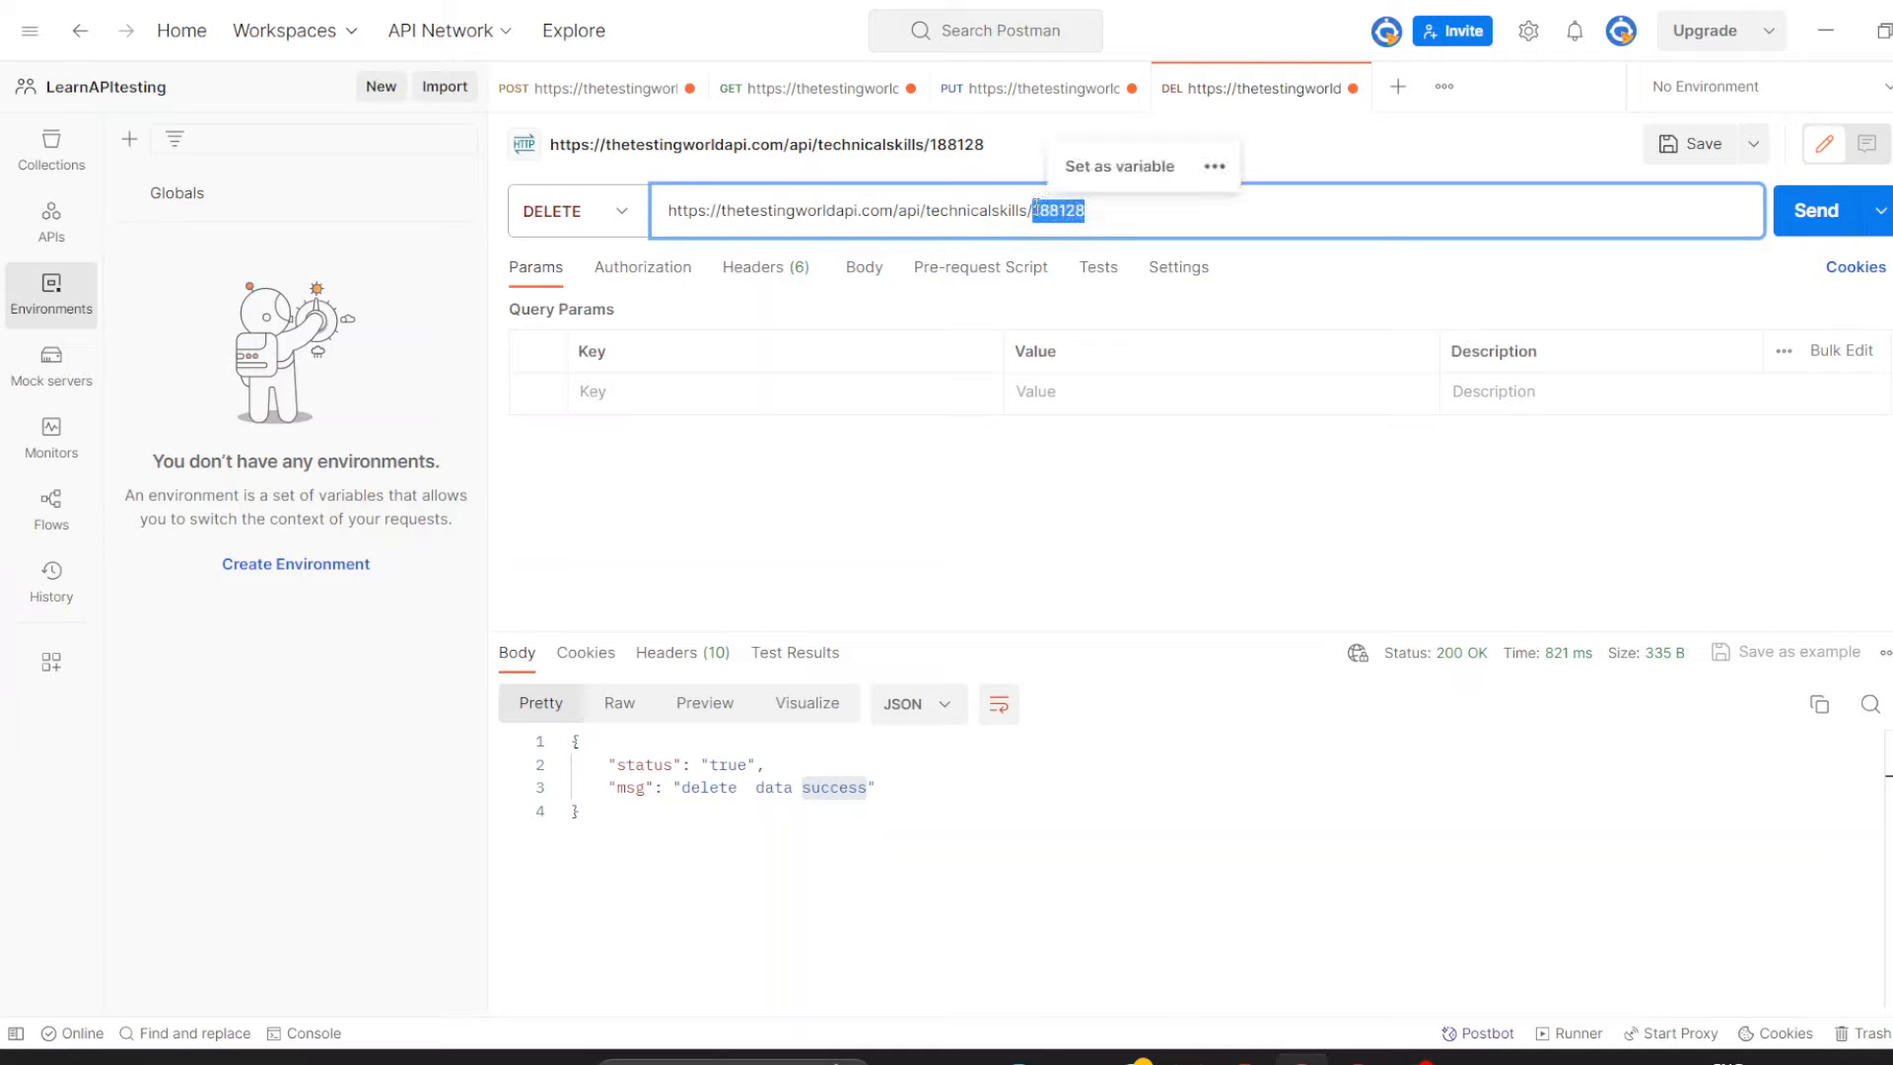
{"action": "left_click", "coordinate": [819, 99]}
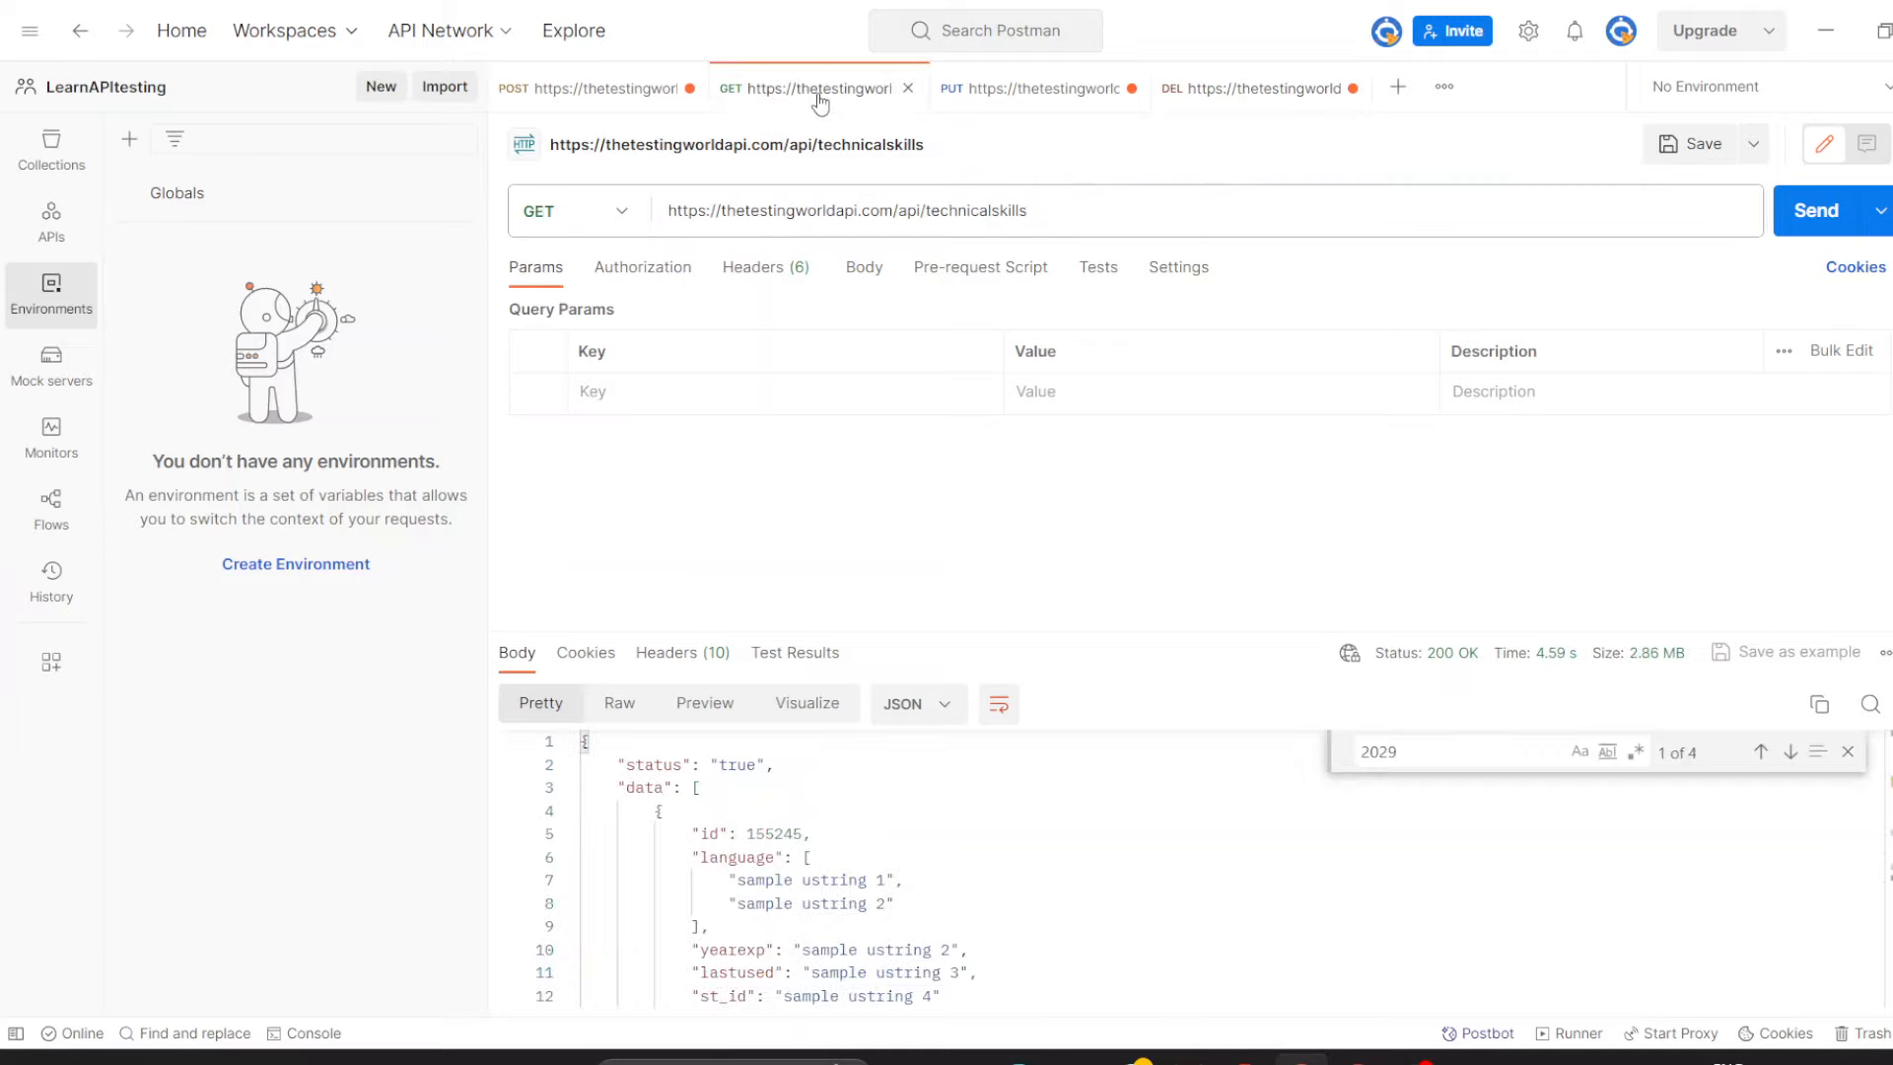
{"action": "double_click", "coordinate": [1442, 750]}
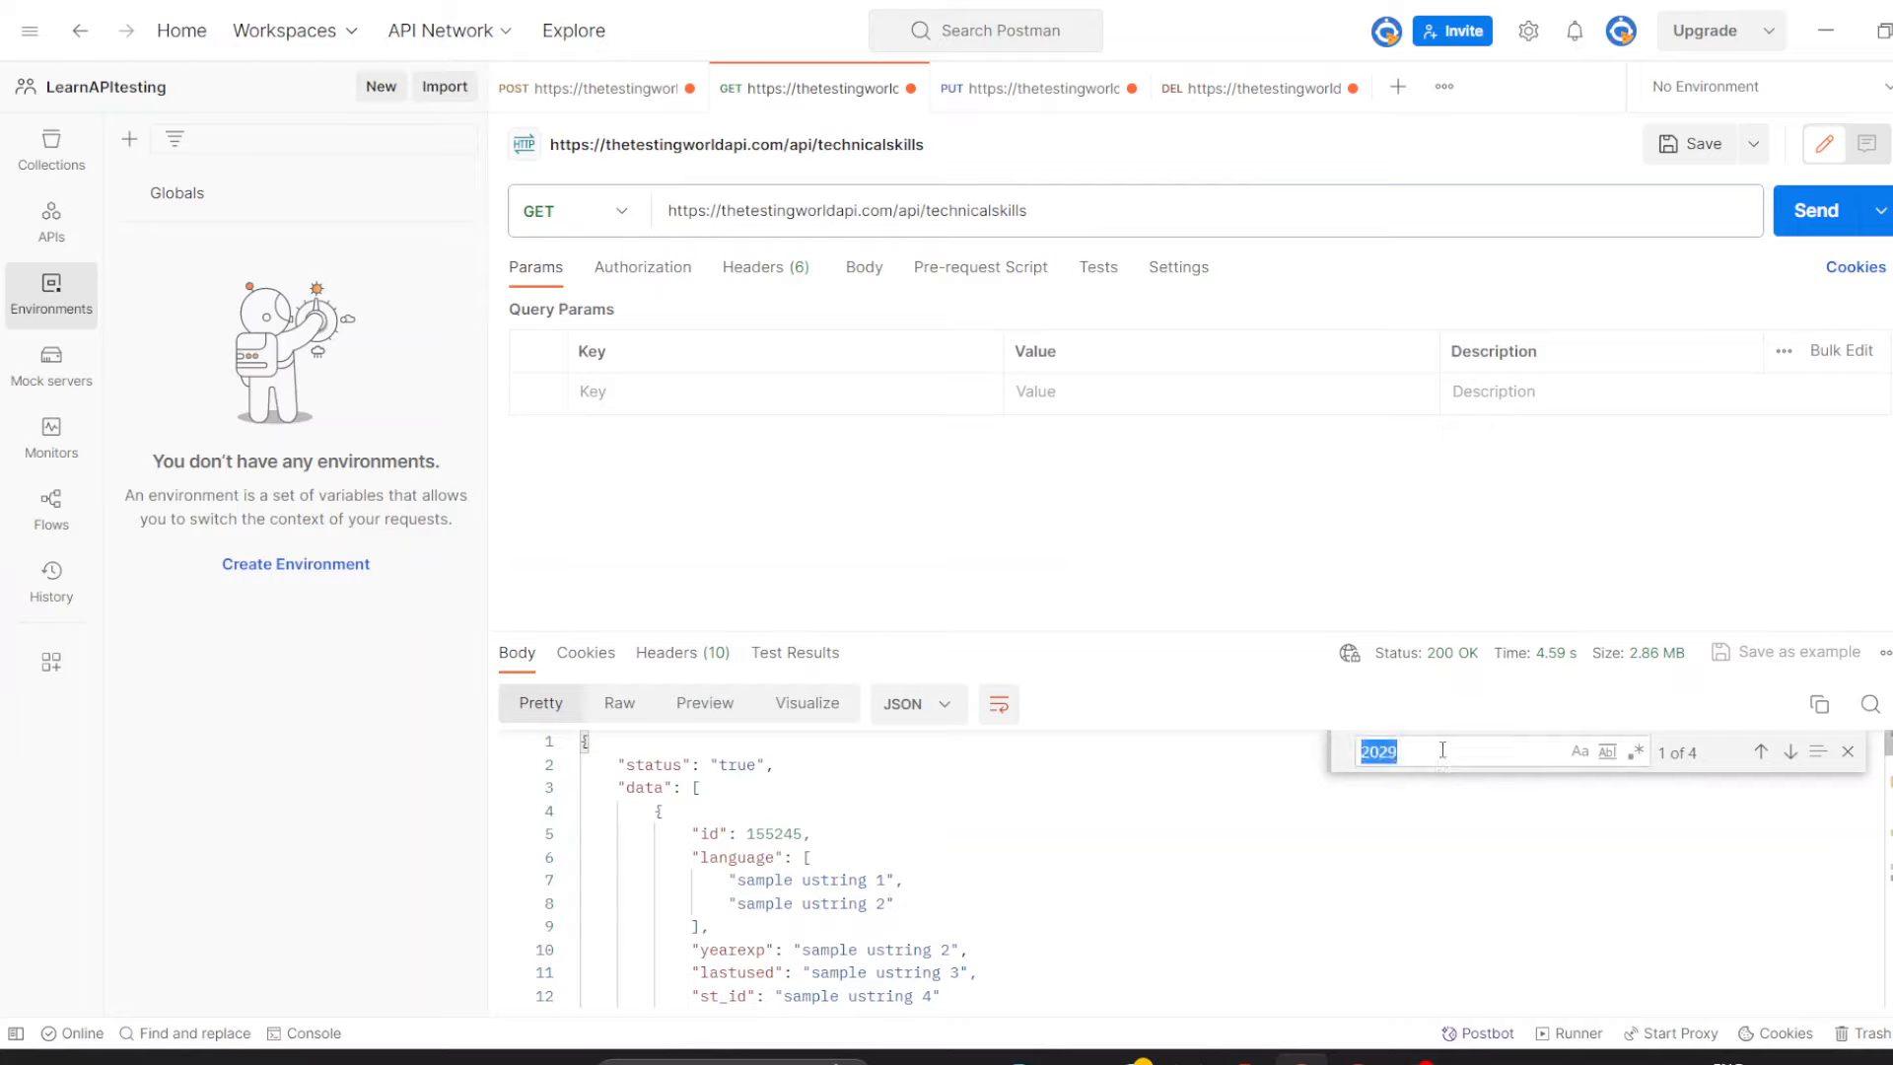
{"action": "type", "text": "188128"}
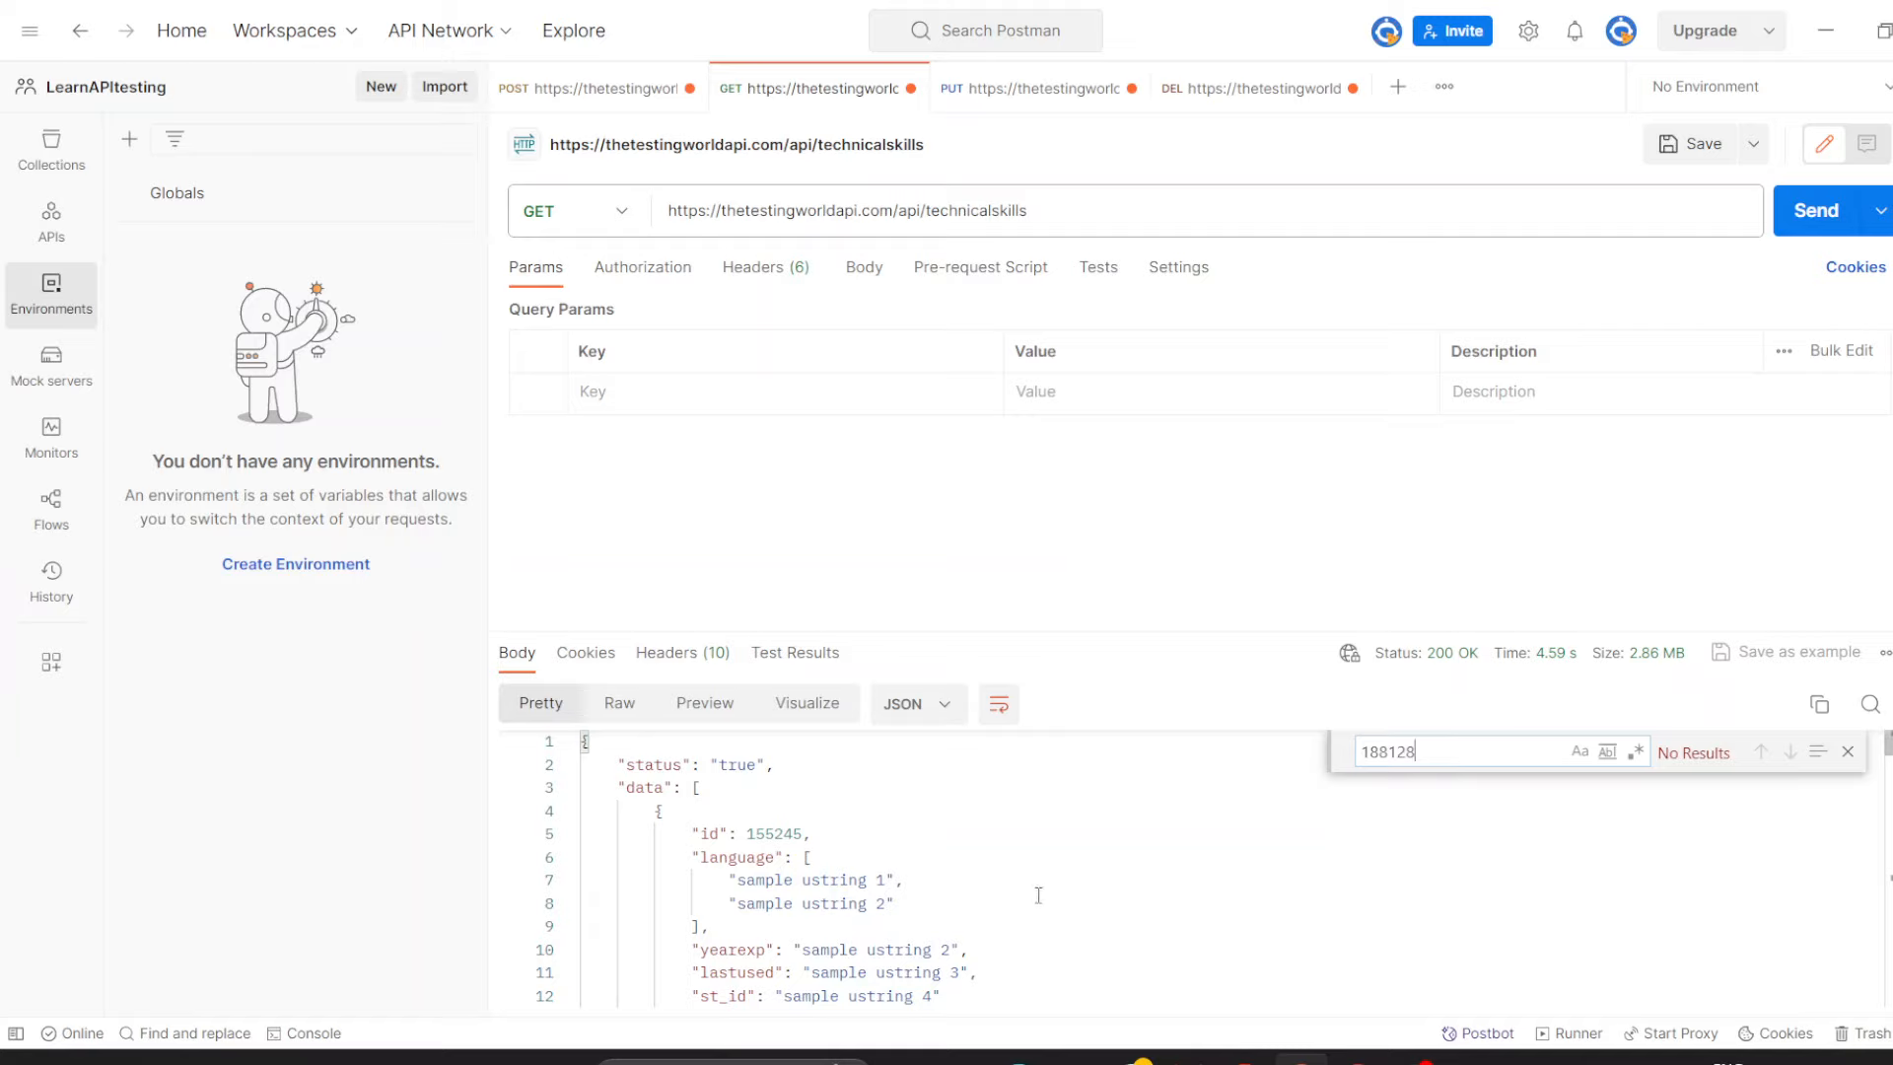
{"action": "scroll", "coordinate": [1038, 894], "scroll_direction": "down", "scroll_amount": 5}
{"action": "scroll", "coordinate": [1038, 895], "scroll_direction": "up", "scroll_amount": 5}
{"action": "scroll", "coordinate": [1038, 894], "scroll_direction": "down", "scroll_amount": 5}
{"action": "scroll", "coordinate": [1039, 895], "scroll_direction": "up", "scroll_amount": 5}
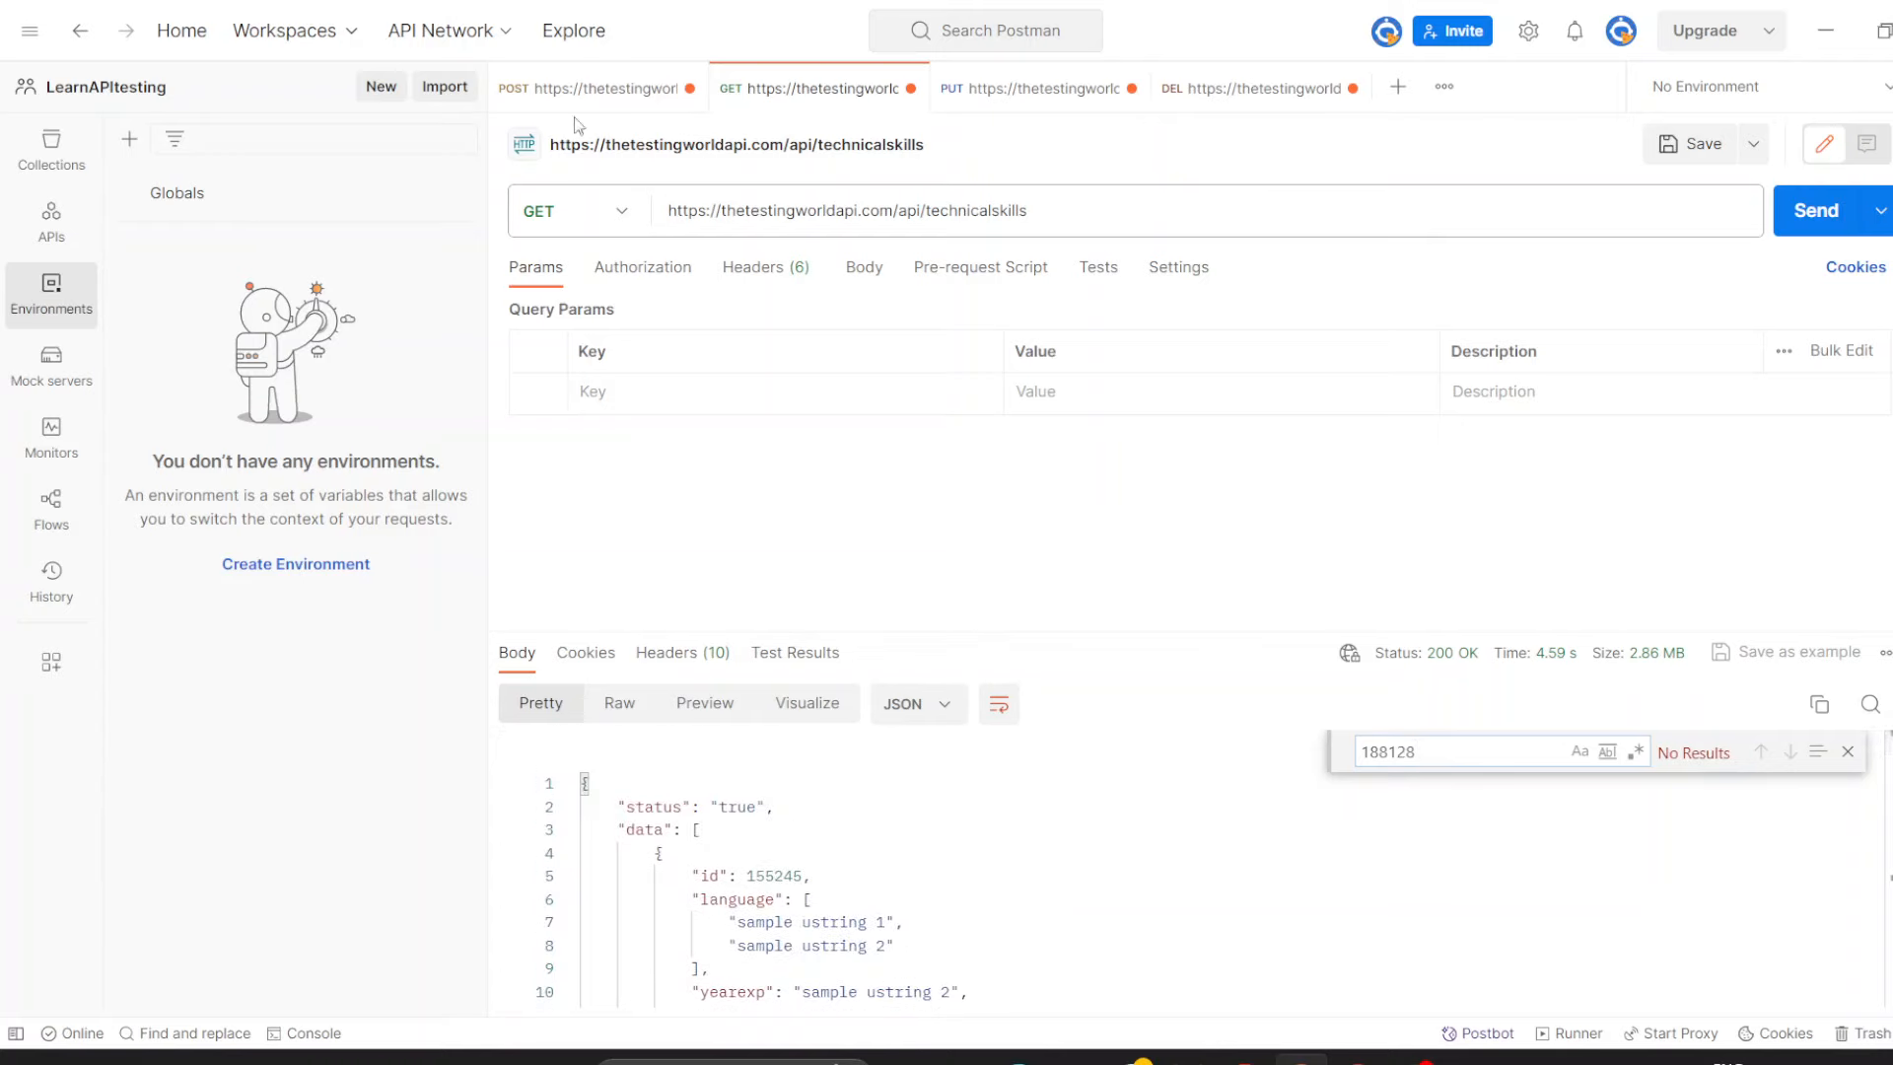